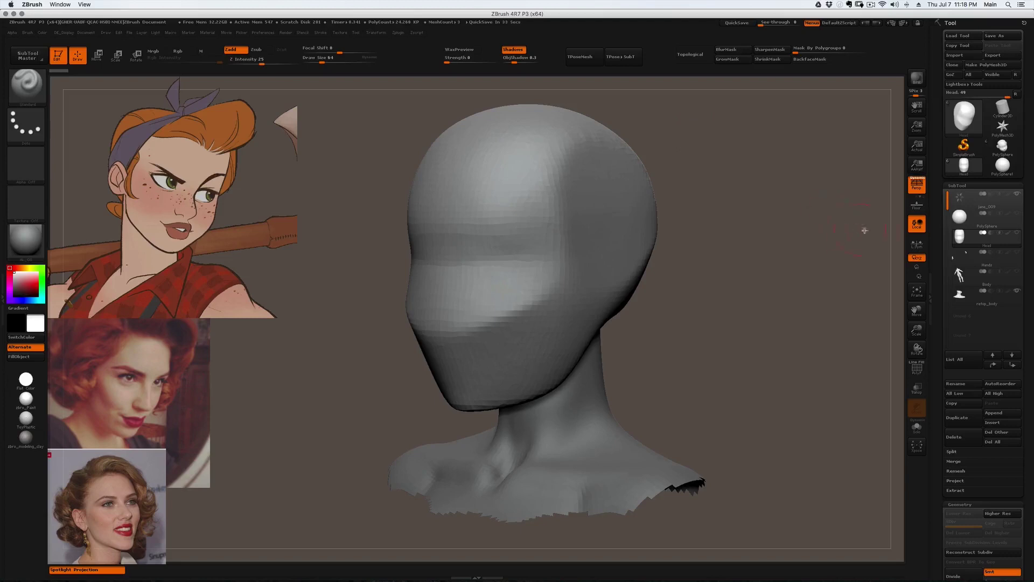
- Select the PolySphere subtool and pull its lower part down into a jaw with the Move brush
left_click(961, 219)
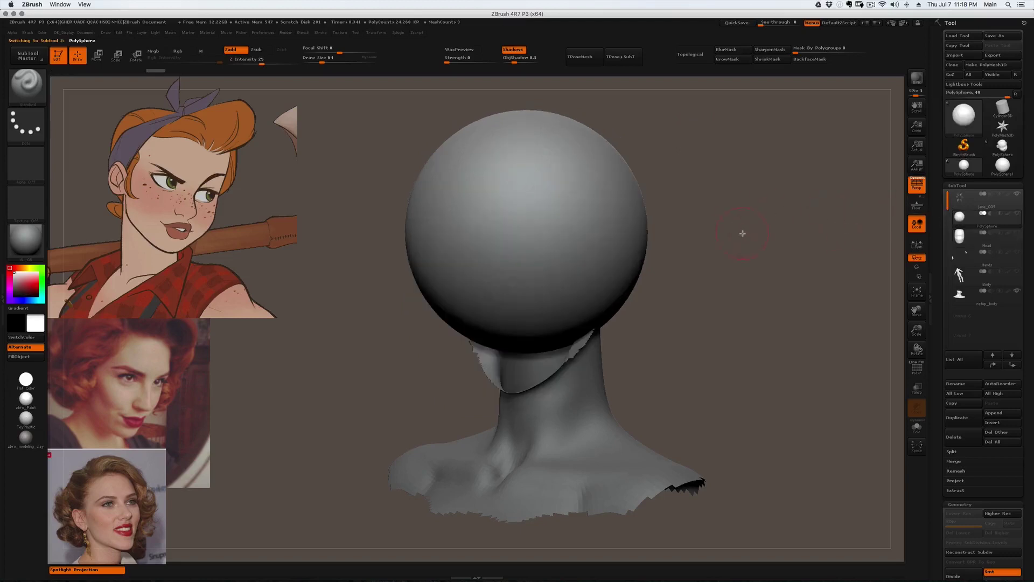
left_click_drag(715, 244, 734, 201)
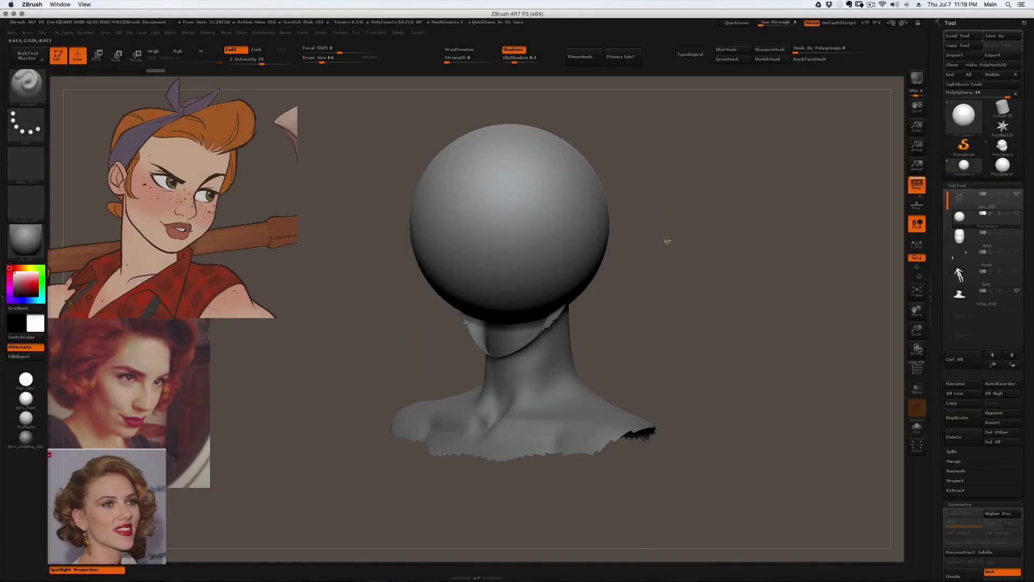
left_click_drag(668, 242, 633, 240)
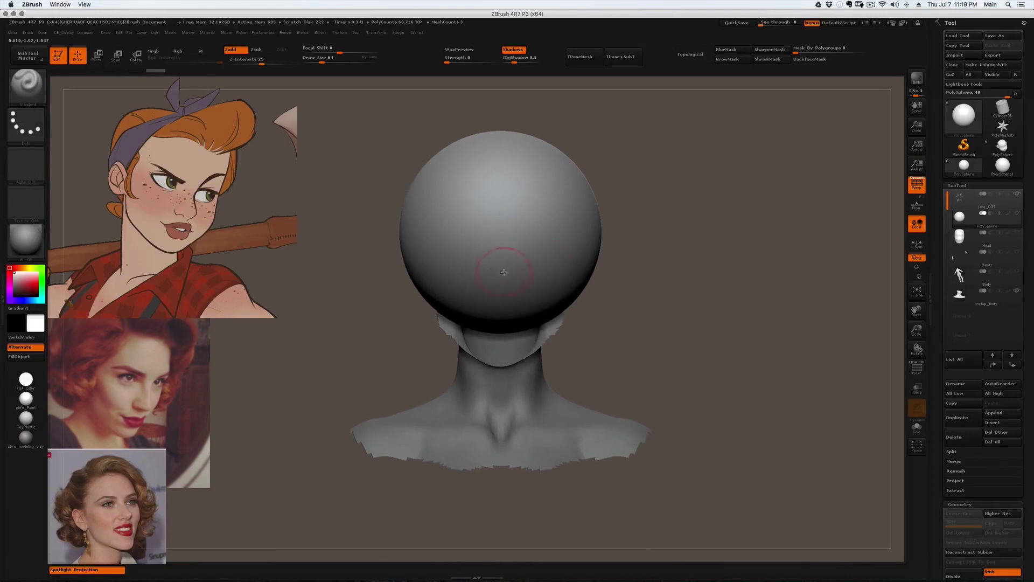
key("b")
key("m")
key("v")
key("bracketright")
key("bracketright")
mouse_move(497, 330)
left_mouse_down()
mouse_move(497, 352)
mouse_move(477, 361)
left_mouse_up()
left_click_drag(427, 305, 418, 309)
- Push the sides of the head inward and reshape the crown with a larger Move brush
key("s")
left_click_drag(401, 266, 414, 262)
left_click_drag(408, 214, 416, 213)
left_click_drag(323, 243, 366, 240)
left_click_drag(396, 222, 411, 219)
key("bracketright")
key("bracketright")
key("bracketright")
mouse_move(431, 150)
left_mouse_down()
mouse_move(439, 156)
mouse_move(442, 147)
left_mouse_up()
left_click_drag(474, 145, 476, 136)
- Refine the head's underside and jawline with a smaller Move brush to get a tapered egg shape
key("bracketleft")
key("bracketleft")
key("bracketleft")
left_click_drag(641, 301, 479, 312)
left_click_drag(563, 333, 565, 325)
left_click_drag(457, 323, 615, 316)
key("s")
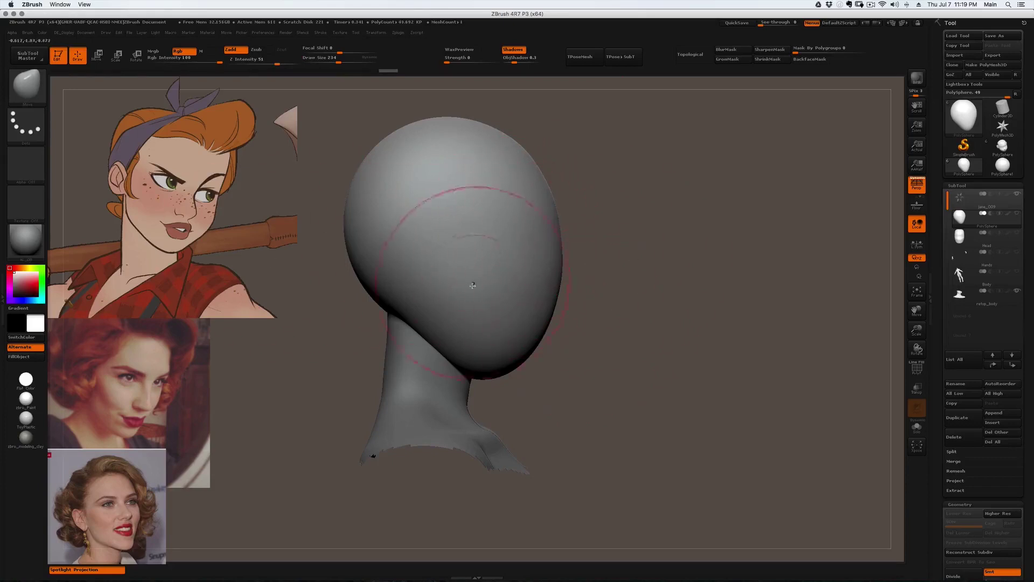
- Isolate the lower face with a blurred, inverted mask and move that area forward from the skull
mouse_move(217, 198)
left_mouse_down("ctrl+shift")
mouse_move(154, 176)
mouse_move(146, 250)
mouse_move(127, 238)
mouse_move(137, 256)
mouse_move(544, 235)
mouse_move(447, 435)
left_mouse_up("ctrl+shift")
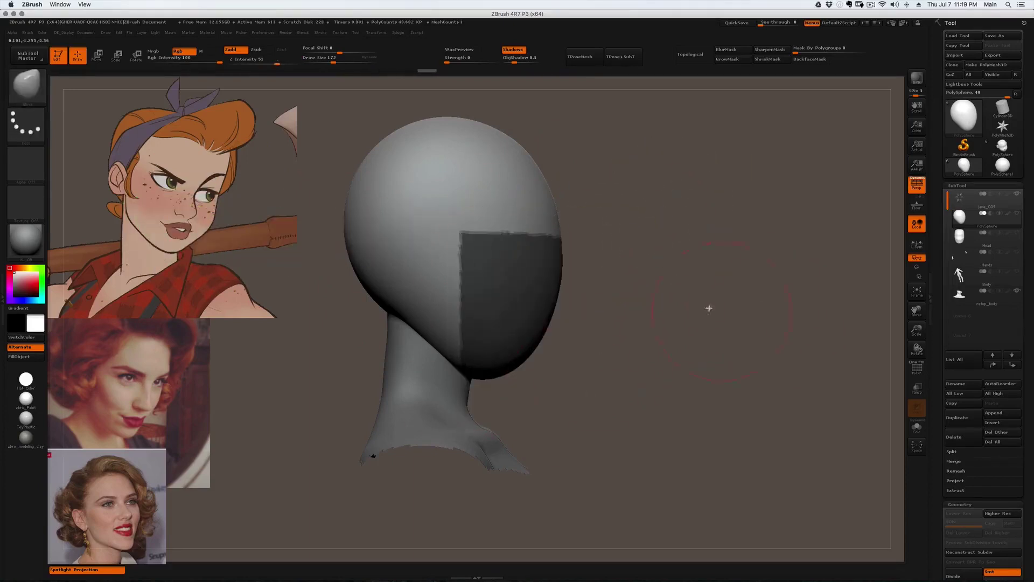
left_click_drag(614, 145, 413, 248, "ctrl")
left_click_drag(600, 123, 418, 254, "ctrl+alt")
left_click(733, 50)
left_click(691, 182, "ctrl")
key("w")
mouse_move(575, 336)
left_mouse_down()
mouse_move(595, 336)
mouse_move(640, 270)
mouse_move(692, 239)
mouse_move(597, 301)
mouse_move(606, 279)
mouse_move(662, 280)
left_mouse_up()
key("q")
- Turn off Spotlight Projection and refine the chin and jaw profile with the Move brush
left_click(113, 568)
right_click_drag(667, 284, 565, 308)
left_click_drag(599, 168, 566, 157)
key("bracketright")
mouse_move(539, 349)
left_mouse_down()
mouse_move(545, 342)
mouse_move(542, 355)
left_mouse_up()
key("bracketright")
key("s")
left_click_drag(646, 387, 661, 377)
key("s")
left_click_drag(668, 388, 662, 382)
key("s")
left_click_drag(664, 375, 667, 369)
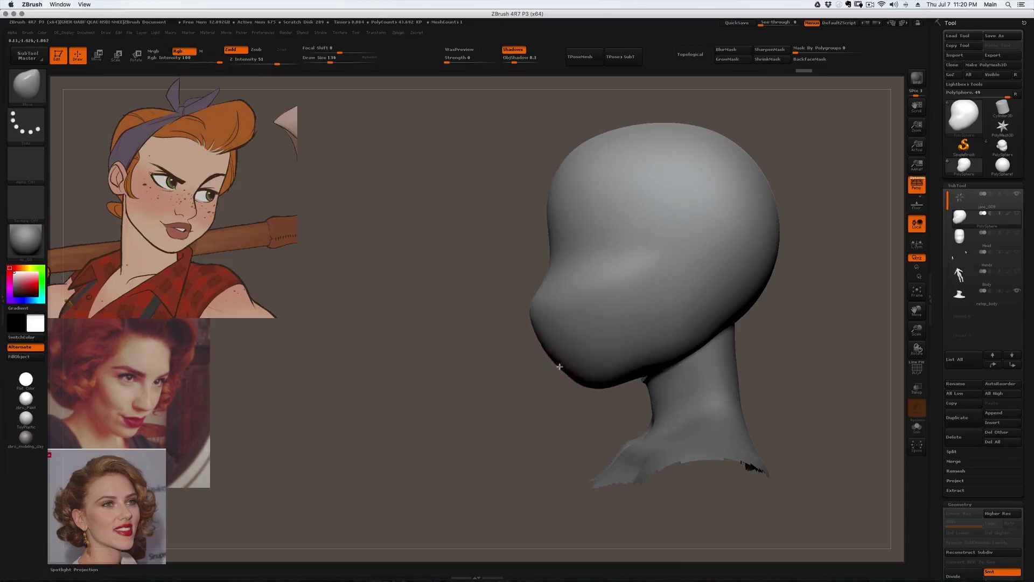
- Set the lasso as the active selection brush and sweep it across the side of the head
left_click_drag(640, 249, 397, 419, "ctrl+shift")
left_click(501, 398, "ctrl+shift")
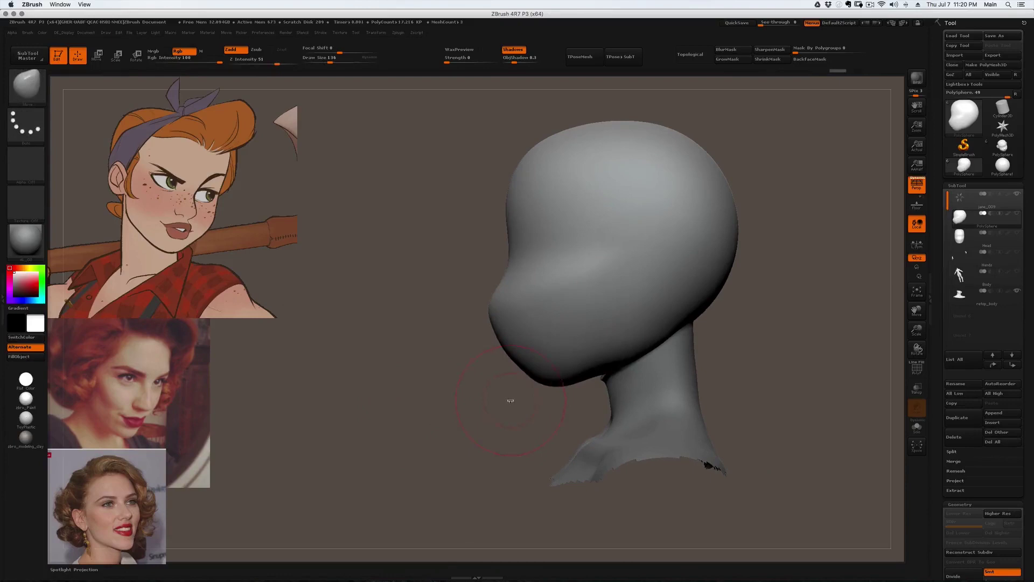
key("b")
key("r")
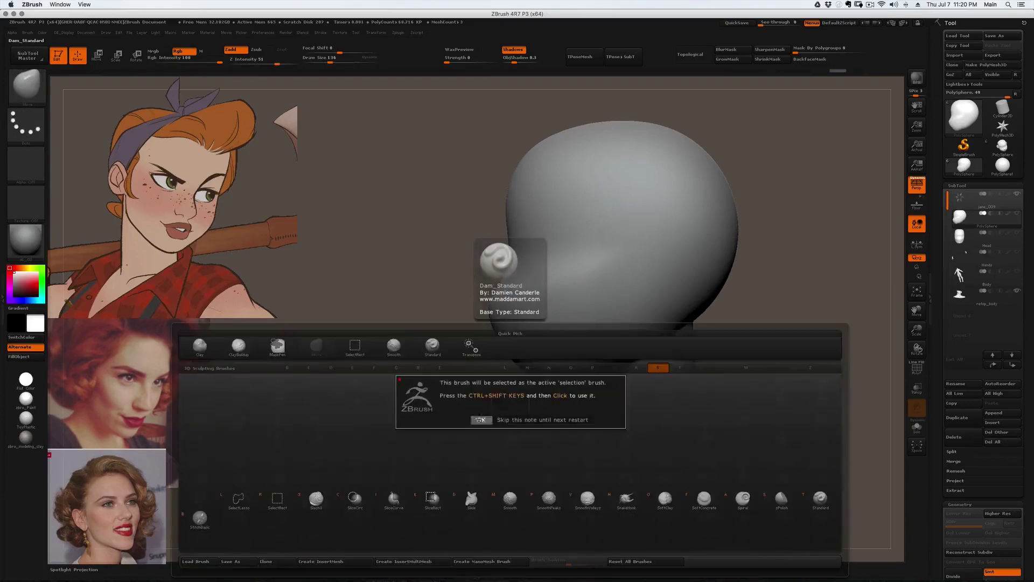
left_click(479, 420)
right_click_drag(585, 330, 515, 329, "alt")
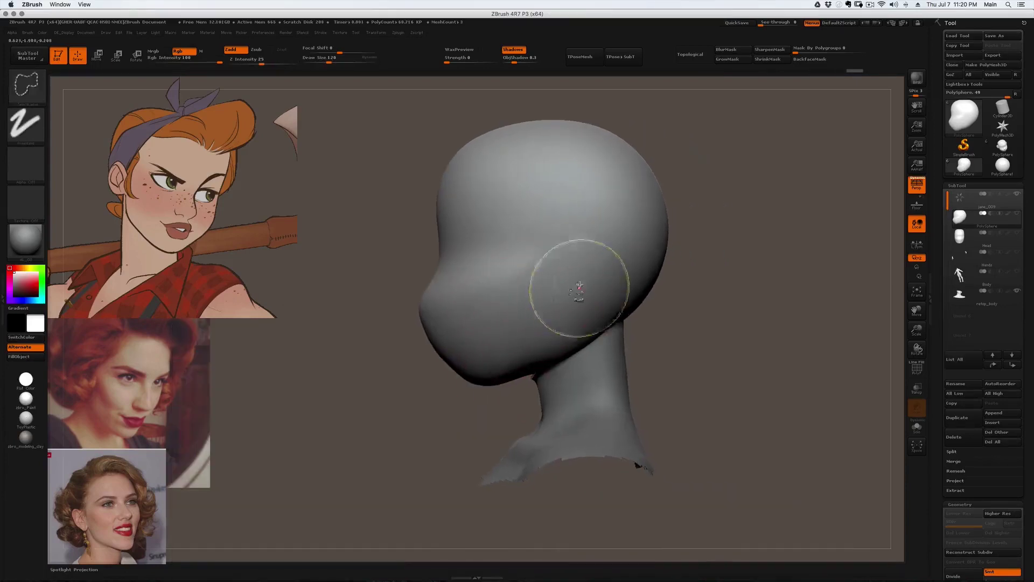
mouse_move(570, 271)
left_mouse_down("ctrl+shift")
mouse_move(562, 349)
mouse_move(472, 389)
mouse_move(421, 272)
mouse_move(437, 159)
mouse_move(568, 106)
mouse_move(629, 151)
mouse_move(762, 162)
left_mouse_up("ctrl+shift")
- Adjust the face contour at eye level with the Move brush at a Draw Size of about 112
right_click_drag(455, 314, 418, 296)
key("s")
key("s")
left_click(455, 247)
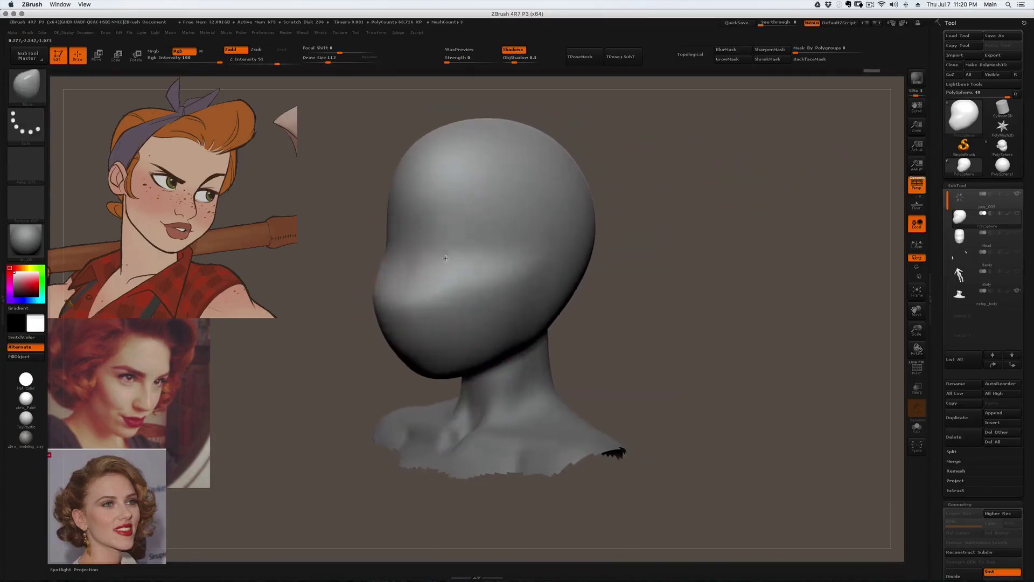
left_click_drag(408, 255, 414, 253)
- Reshape the forehead and upper skull with the Move brush, resizing it between strokes
mouse_move(414, 254)
right_mouse_down()
mouse_move(448, 235)
mouse_move(425, 254)
mouse_move(541, 301)
right_mouse_up()
key("s")
left_click(510, 247)
mouse_move(507, 215)
left_mouse_down()
mouse_move(504, 202)
mouse_move(461, 197)
left_mouse_up()
right_click_drag(470, 236, 474, 197)
left_click_drag(465, 224, 459, 244)
key("s")
right_click_drag(459, 244, 445, 236)
left_click_drag(446, 236, 443, 221)
- Narrow the sides of the skull with a large Move brush, checking from above and from the front
mouse_move(443, 221)
right_mouse_down()
mouse_move(430, 245)
mouse_move(478, 270)
mouse_move(491, 398)
right_mouse_up()
key("s")
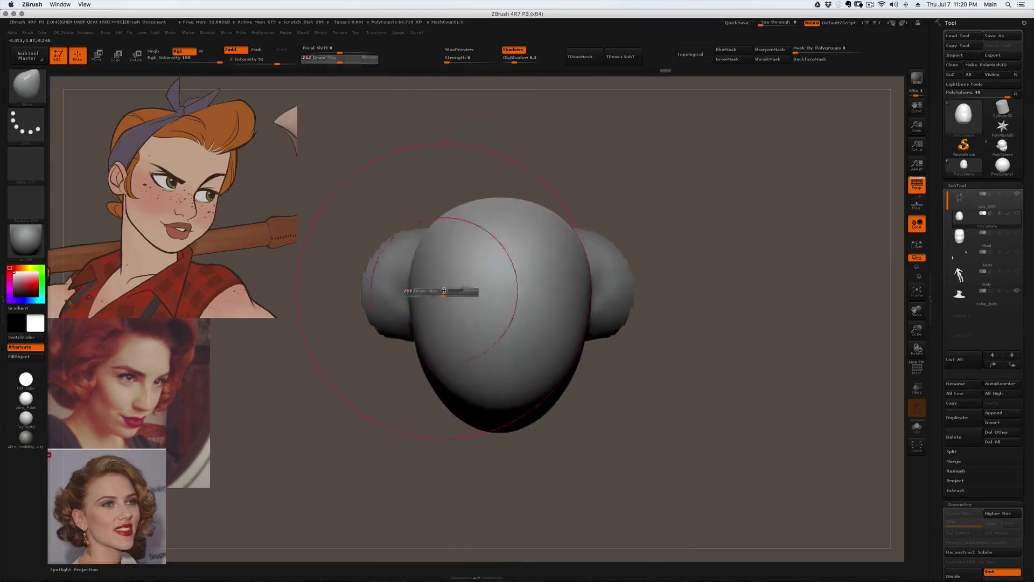
left_click_drag(440, 293, 444, 293)
left_click_drag(437, 312, 429, 314)
mouse_move(434, 318)
right_mouse_down()
mouse_move(448, 318)
mouse_move(470, 269)
right_mouse_up()
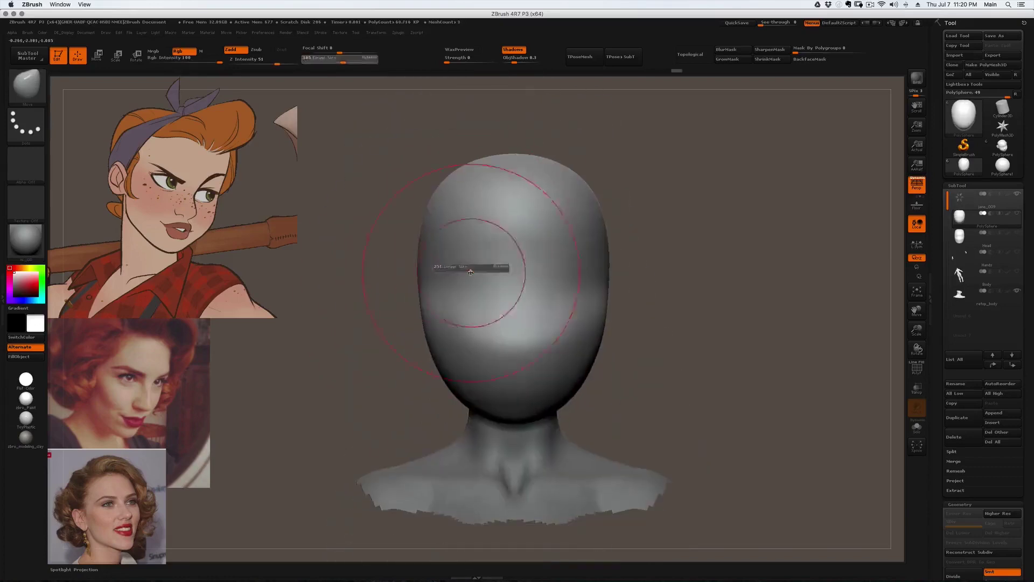
left_click_drag(470, 269, 445, 267)
- Flatten the lower cheek and front of the face with the hPolish brush
right_click_drag(444, 267, 478, 287)
key("b")
key("h")
key("p")
key("s")
mouse_move(433, 296)
right_mouse_down()
mouse_move(454, 317)
mouse_move(430, 306)
right_mouse_up()
left_click(452, 317)
key("s")
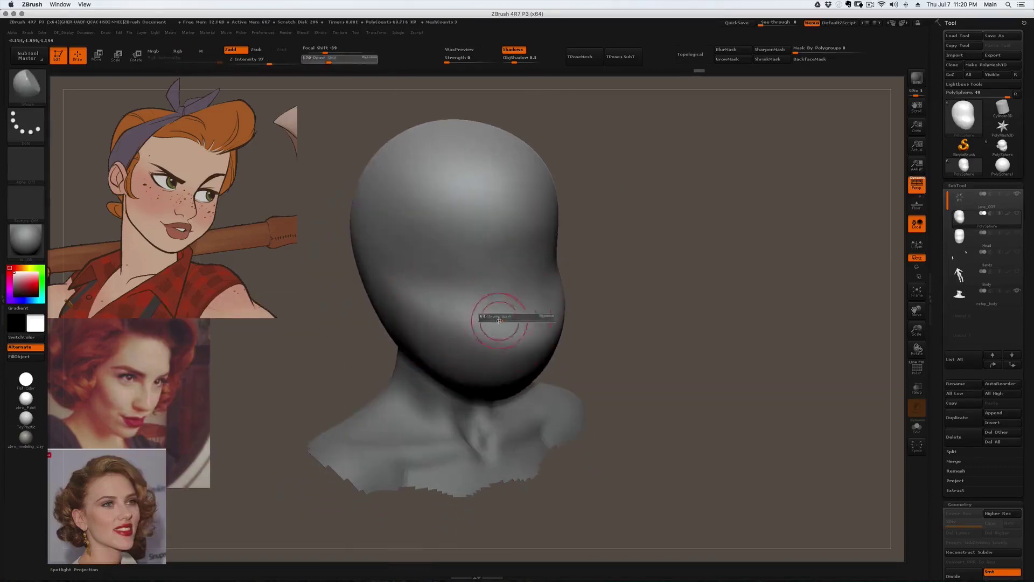
left_click(493, 305)
left_click_drag(485, 329, 530, 328)
- Polish the temple and side of the forehead into flatter planes with a resized hPolish brush
key("s")
left_click(550, 305)
mouse_move(530, 327)
right_mouse_down()
mouse_move(544, 309)
mouse_move(486, 294)
right_mouse_up()
left_click_drag(487, 280, 497, 237)
mouse_move(537, 228)
right_mouse_down()
mouse_move(514, 236)
mouse_move(568, 211)
mouse_move(602, 228)
right_mouse_up()
left_click_drag(496, 263, 501, 244)
mouse_move(431, 255)
right_mouse_down()
mouse_move(493, 247)
mouse_move(530, 259)
mouse_move(572, 211)
right_mouse_up()
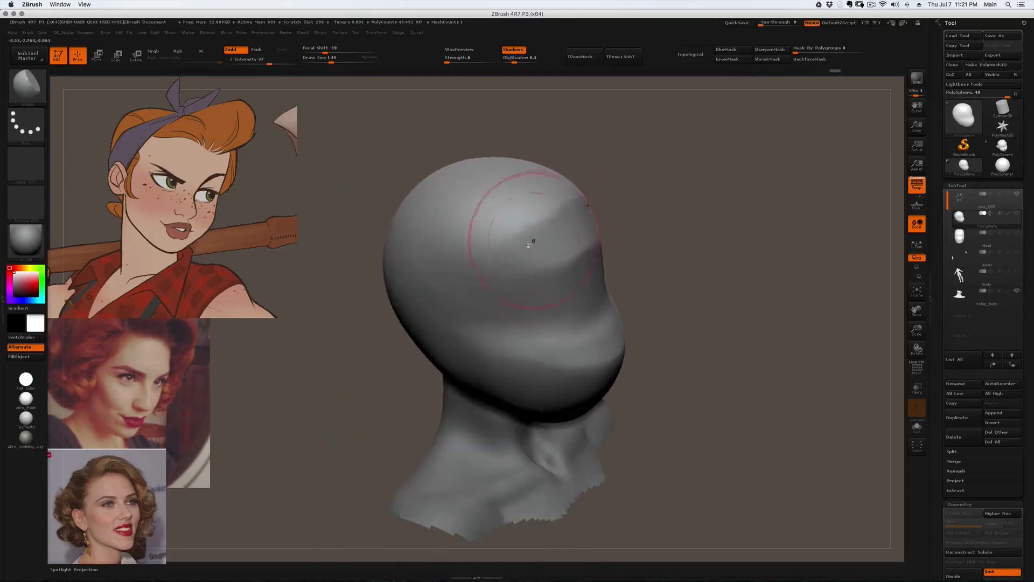
- Smooth the temple transition and flatten the side of the skull into a broad plane
right_click_drag(504, 233, 524, 250)
mouse_move(541, 245)
left_mouse_down("shift")
mouse_move(559, 242)
mouse_move(555, 222)
left_mouse_up("shift")
right_click_drag(478, 260, 467, 278)
key("s")
mouse_move(467, 278)
left_mouse_down()
mouse_move(438, 289)
mouse_move(384, 272)
mouse_move(385, 282)
left_mouse_up()
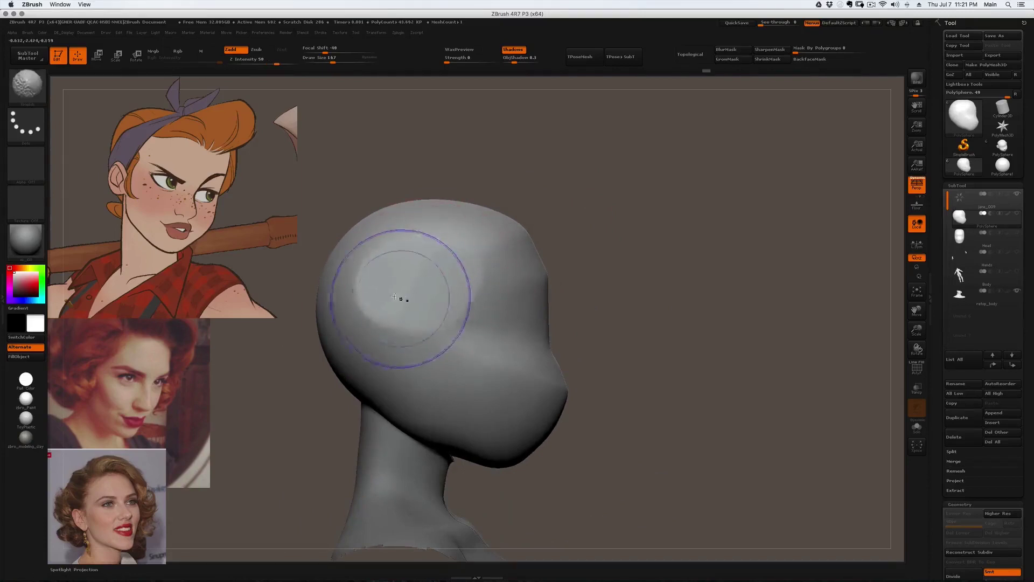
- Define the forehead and cheek planes with hPolish, and carve in the area behind the jaw with ClayBuildup
mouse_move(408, 282)
right_mouse_down()
mouse_move(469, 254)
mouse_move(563, 282)
mouse_move(619, 259)
mouse_move(611, 219)
mouse_move(544, 268)
right_mouse_up()
right_click_drag(627, 253, 668, 250)
mouse_move(666, 323)
right_mouse_down()
mouse_move(649, 215)
mouse_move(683, 305)
mouse_move(681, 357)
mouse_move(641, 337)
mouse_move(618, 346)
mouse_move(607, 305)
mouse_move(574, 298)
mouse_move(474, 309)
mouse_move(456, 276)
right_mouse_up()
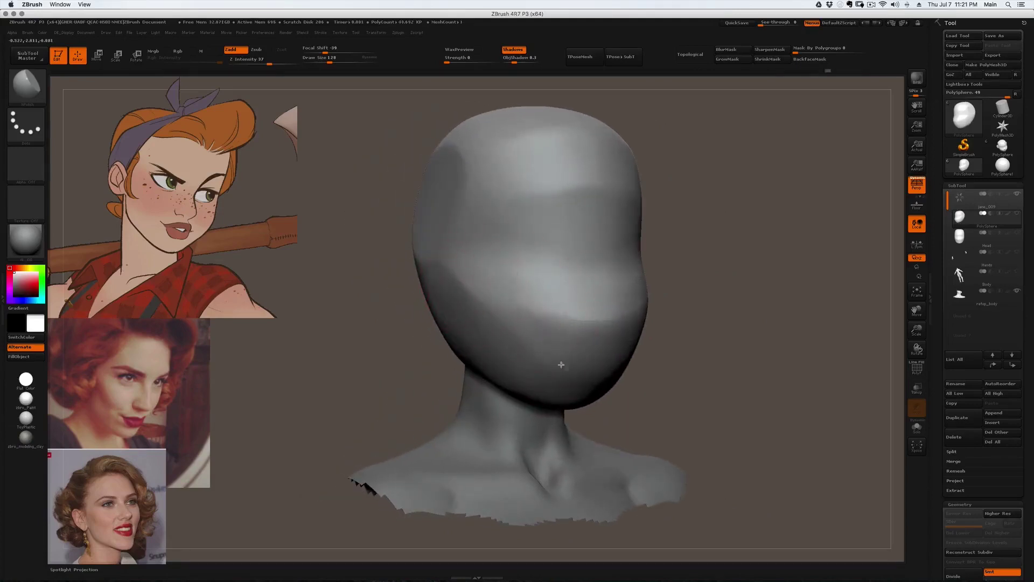
mouse_move(600, 321)
right_mouse_down()
mouse_move(607, 302)
mouse_move(492, 376)
mouse_move(488, 358)
mouse_move(648, 249)
right_mouse_up()
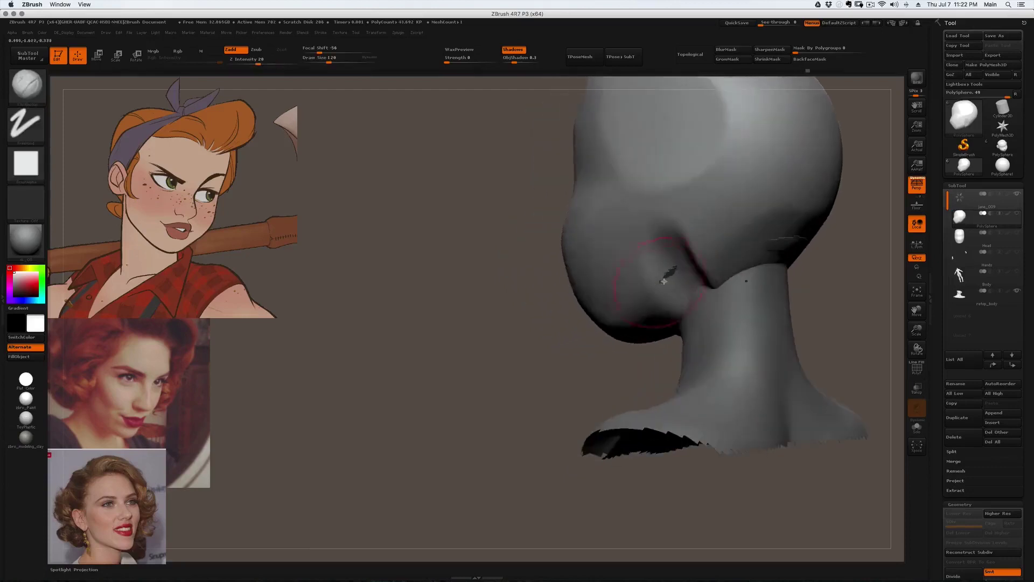
right_click_drag(620, 301, 583, 278)
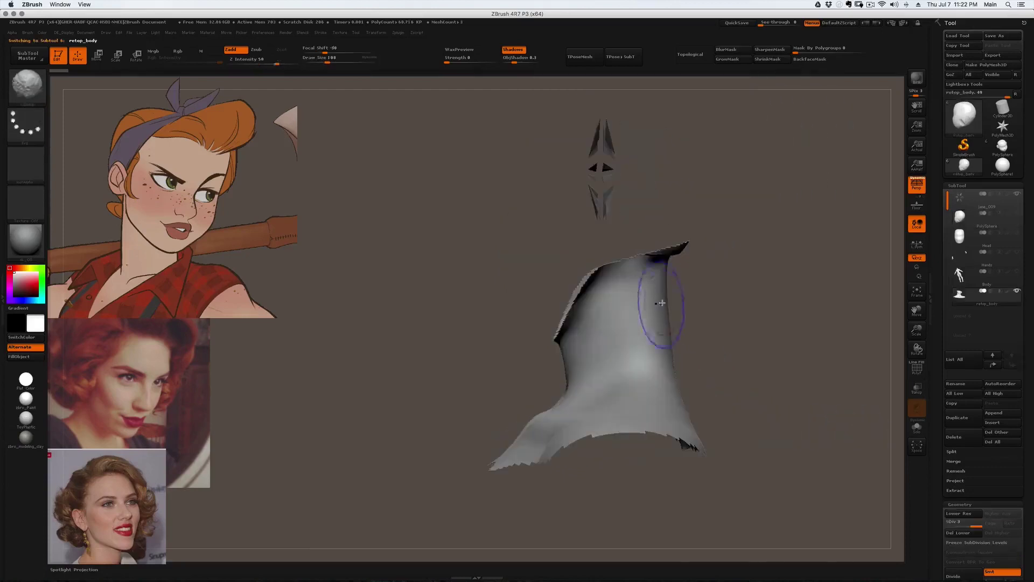
- Mask the upper edge of the neck on the retop_body subtool with a lasso mask
mouse_move(685, 278)
left_mouse_down("ctrl")
mouse_move(554, 368)
mouse_move(666, 255)
left_mouse_up("ctrl")
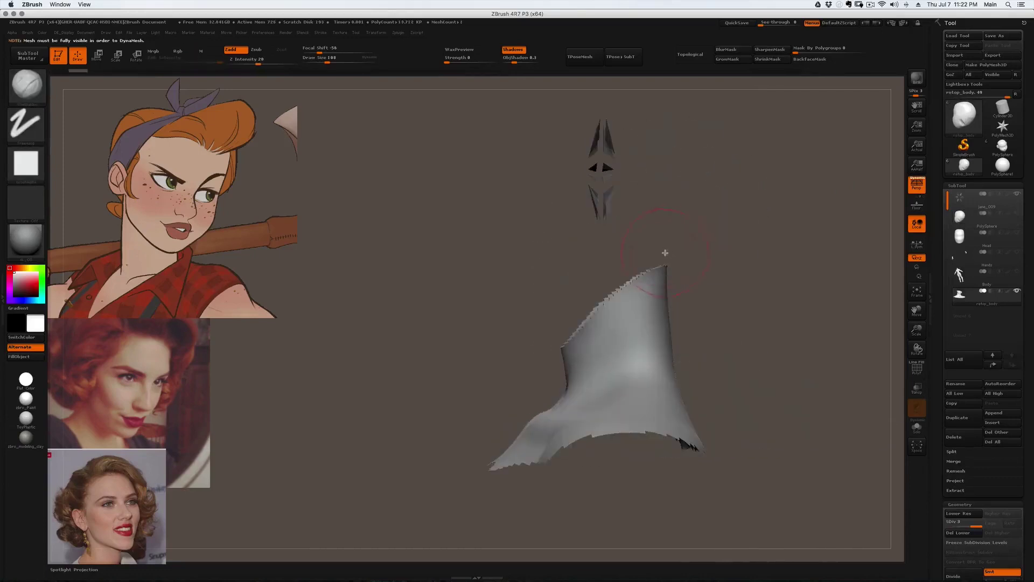
key("b")
key("m")
key("l")
left_click(623, 274)
mouse_move(616, 319)
left_mouse_down("ctrl")
mouse_move(534, 287)
mouse_move(670, 261)
left_mouse_up("ctrl")
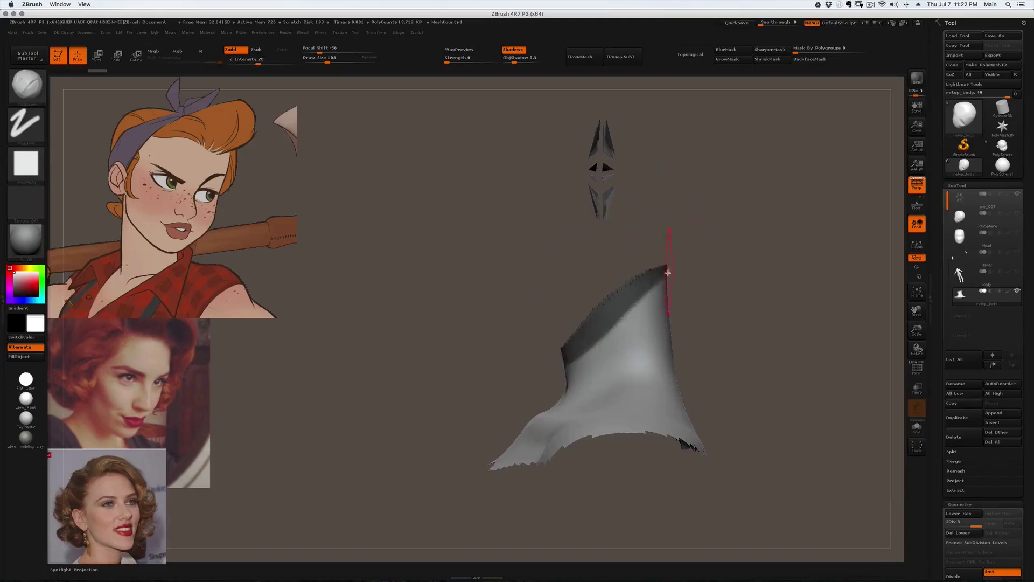
- Blur and invert the neck mask, and move the neck's upper edge up into the head
left_click(723, 49)
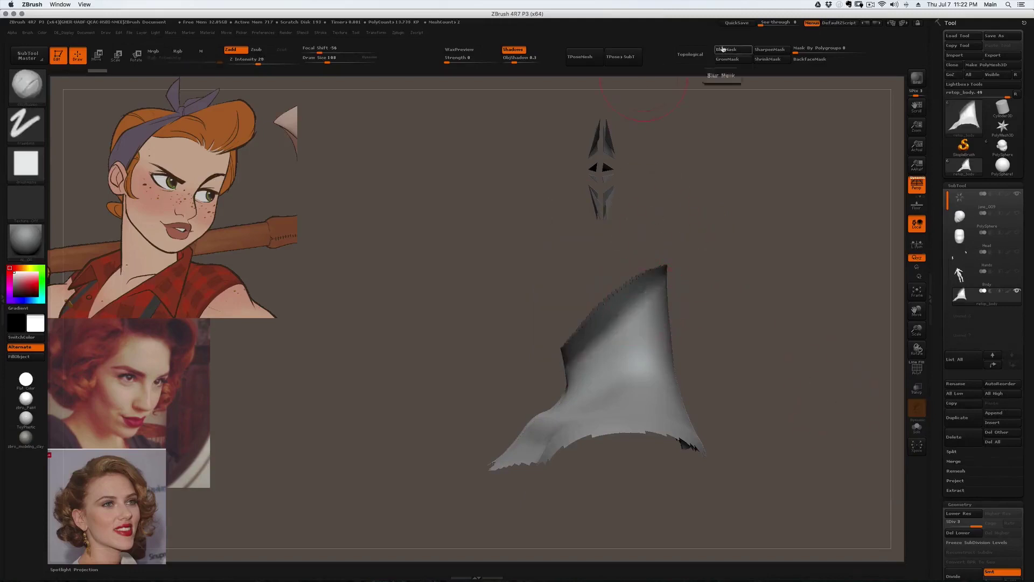
left_click(695, 197, "ctrl")
key("w")
left_click_drag(658, 270, 662, 175, "shift")
key("q")
left_click_drag(706, 217, 671, 210)
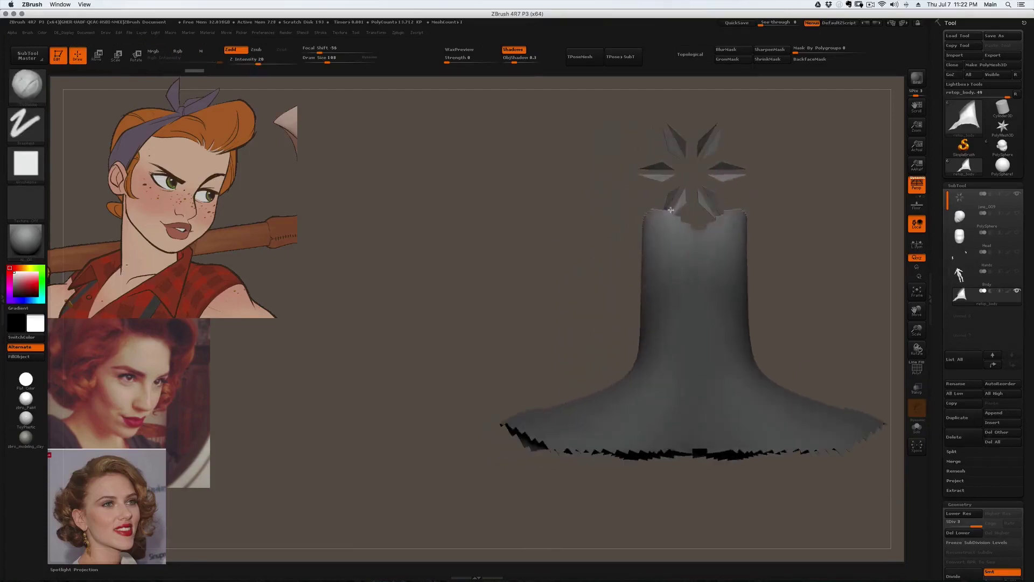
- Reselect the PolySphere head and reshape the back of the jaw beside the neck with the Move brush
mouse_move(791, 220)
left_mouse_down()
mouse_move(824, 218)
mouse_move(760, 237)
left_mouse_up()
left_click(987, 218)
key("b")
key("m")
key("v")
left_click_drag(605, 254, 593, 272)
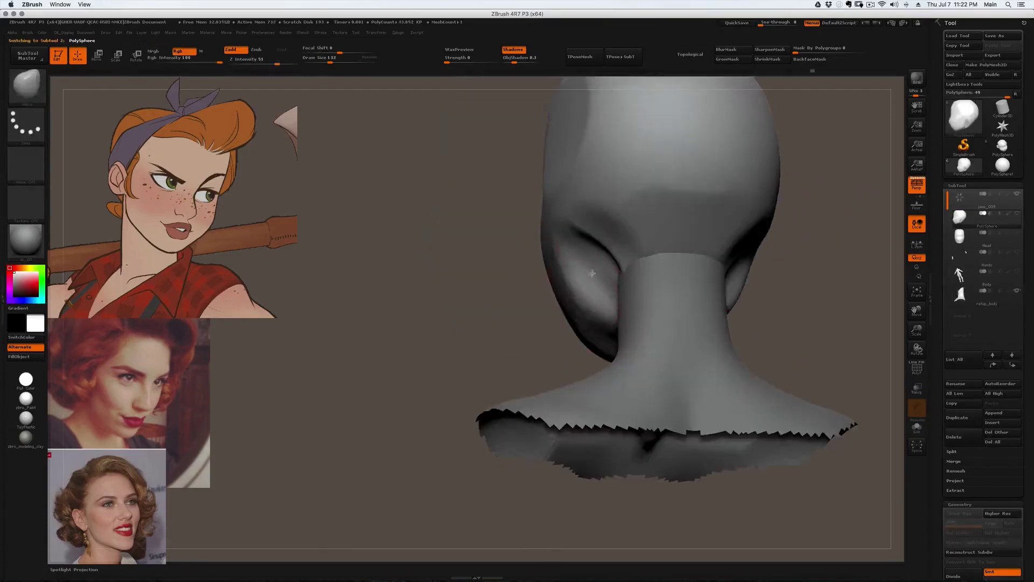
left_click_drag(808, 270, 797, 237)
left_click_drag(590, 285, 578, 299)
left_click_drag(797, 269, 851, 259)
- Build up the base of the skull above the neck with ClayBuildup and smooth the strokes
key("b")
key("c")
key("b")
left_click_drag(598, 237, 610, 261)
left_click_drag(807, 259, 765, 253)
mouse_move(641, 210)
left_mouse_down()
mouse_move(593, 229)
mouse_move(647, 215)
left_mouse_up()
left_click_drag(797, 248, 829, 248)
left_click_drag(576, 253, 587, 228, "shift")
left_click_drag(807, 259, 754, 253)
mouse_move(635, 216)
left_mouse_down()
mouse_move(694, 220)
mouse_move(754, 204)
left_mouse_up()
- Adjust the outline of the back of the skull and the jaw sides with the Move brush
left_click_drag(830, 270, 818, 291)
key("b")
key("m")
key("v")
left_click_drag(579, 186, 582, 194)
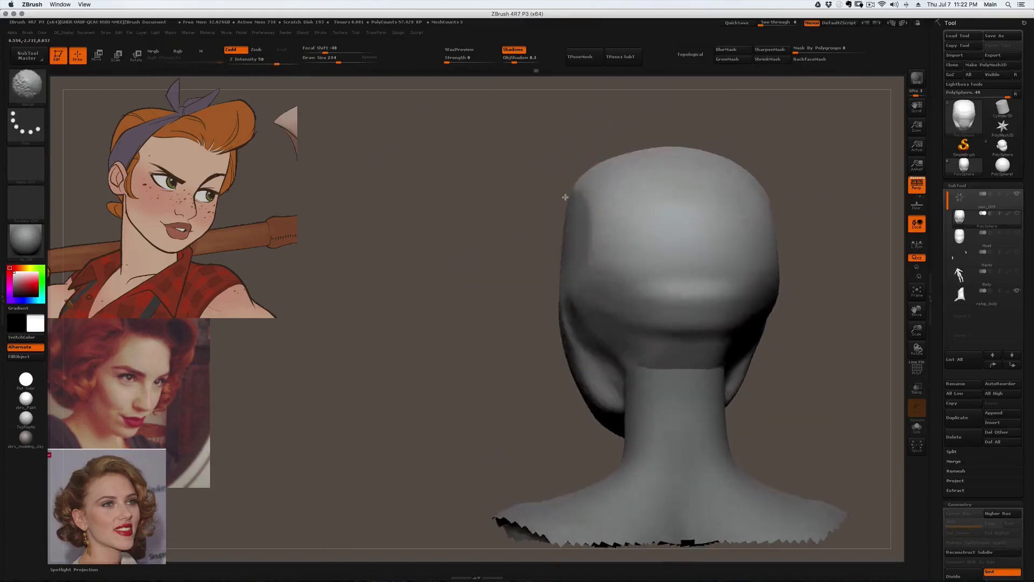
left_click_drag(808, 302, 673, 307)
key("s")
left_click(576, 308)
mouse_move(754, 302)
left_mouse_down()
mouse_move(797, 291)
mouse_move(792, 248)
mouse_move(808, 275)
mouse_move(765, 290)
left_mouse_up()
key("bracketleft")
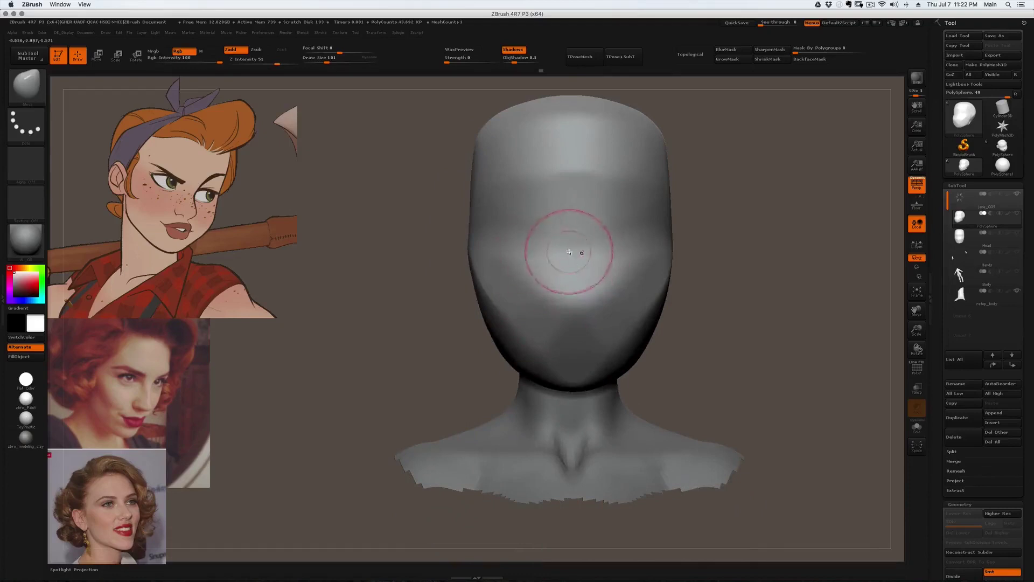
- Trace the cheekbone line with the selection lasso across the sculpted face and on the cartoon reference
key("b")
key("s")
key("t")
mouse_move(556, 233)
right_mouse_down()
mouse_move(564, 243)
mouse_move(495, 240)
mouse_move(525, 249)
right_mouse_up()
key("ctrl")
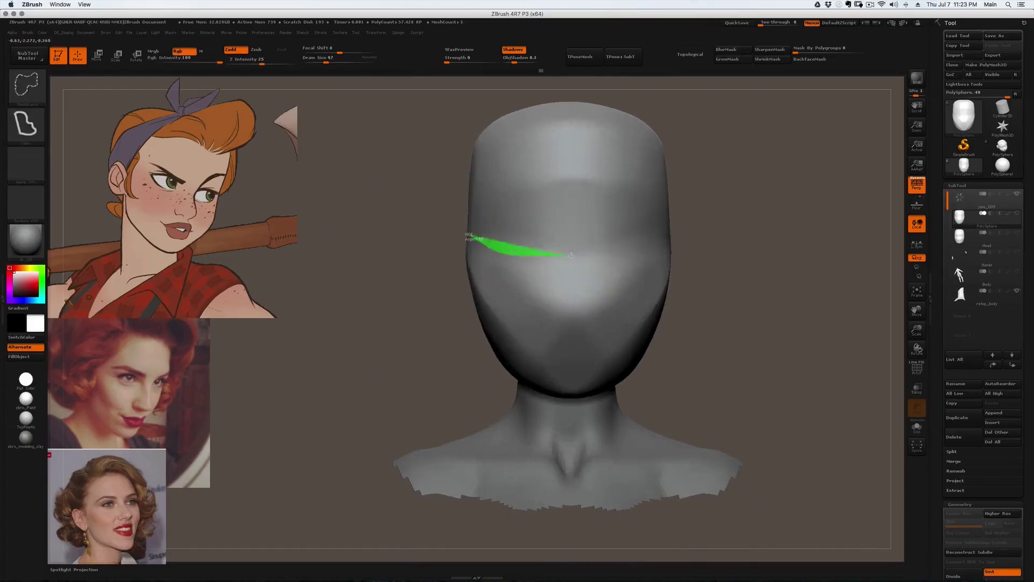
mouse_move(566, 263)
left_mouse_down("ctrl+shift")
mouse_move(471, 224)
mouse_move(469, 212)
mouse_move(476, 239)
mouse_move(822, 228)
left_mouse_up("ctrl+shift")
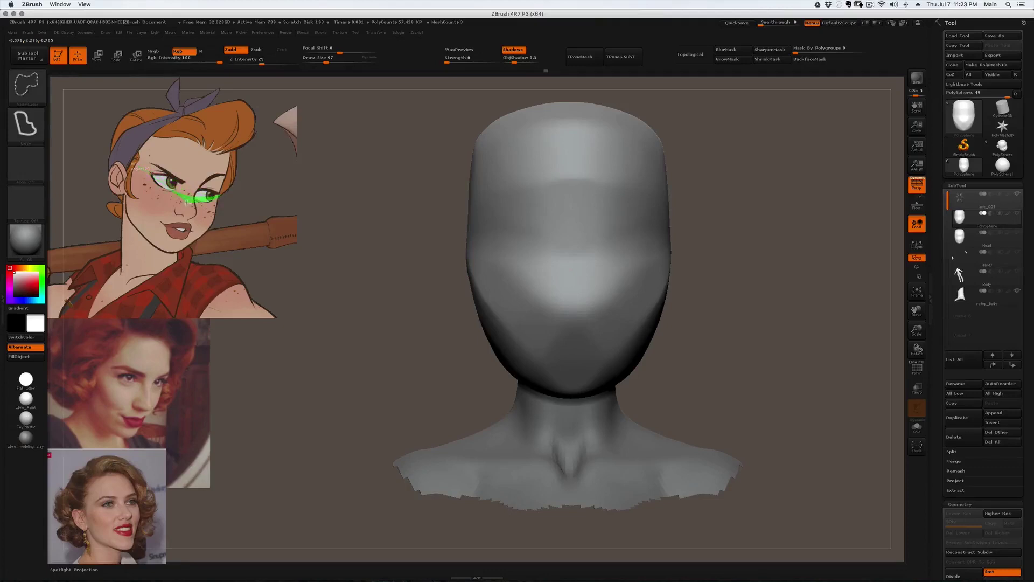
mouse_move(130, 157)
left_mouse_down("ctrl+shift")
mouse_move(374, 210)
mouse_move(174, 191)
mouse_move(132, 158)
mouse_move(377, 183)
left_mouse_up("ctrl+shift")
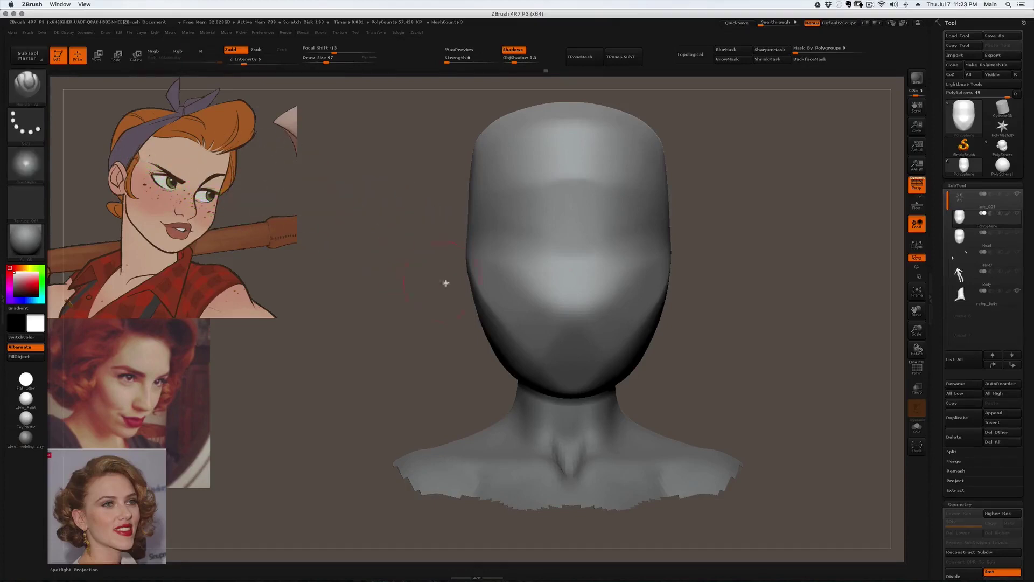
- Carve a crease along the top of the cheekbone toward the temple and smooth the area above it
right_click_drag(562, 231, 549, 254)
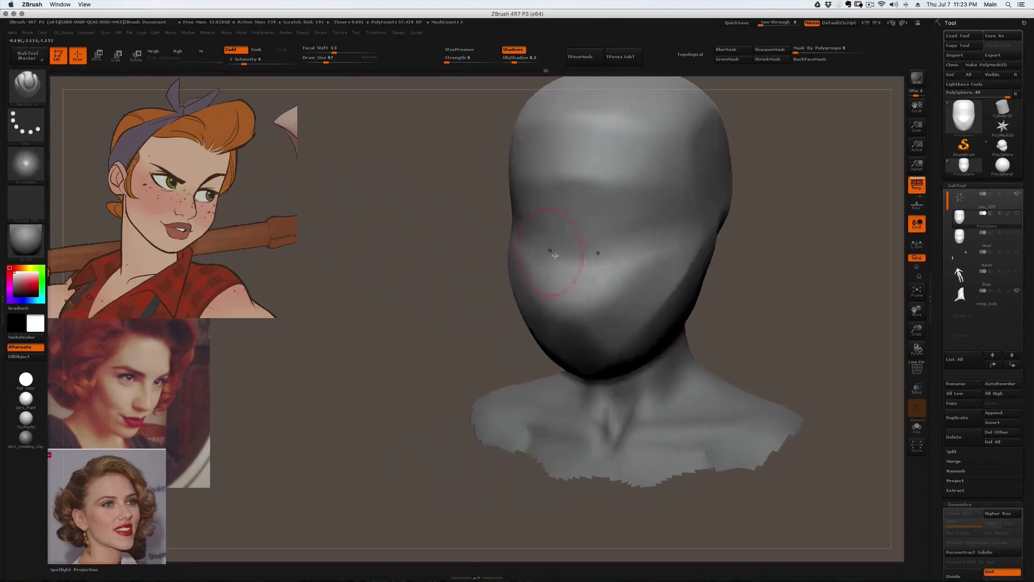
left_click_drag(557, 251, 620, 247)
mouse_move(692, 238)
right_mouse_down()
mouse_move(668, 240)
mouse_move(684, 226)
right_mouse_up()
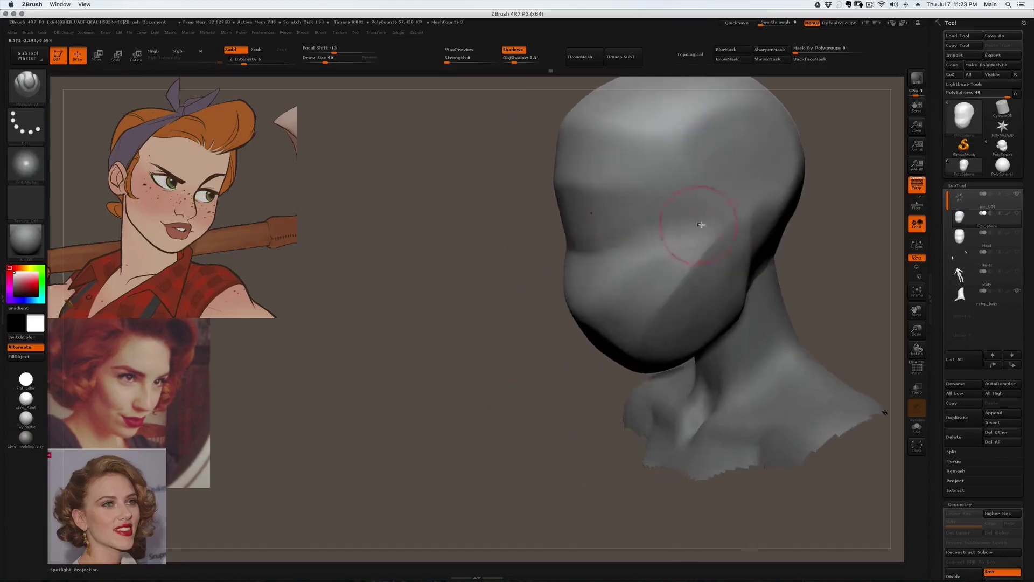
left_click_drag(624, 242, 681, 225)
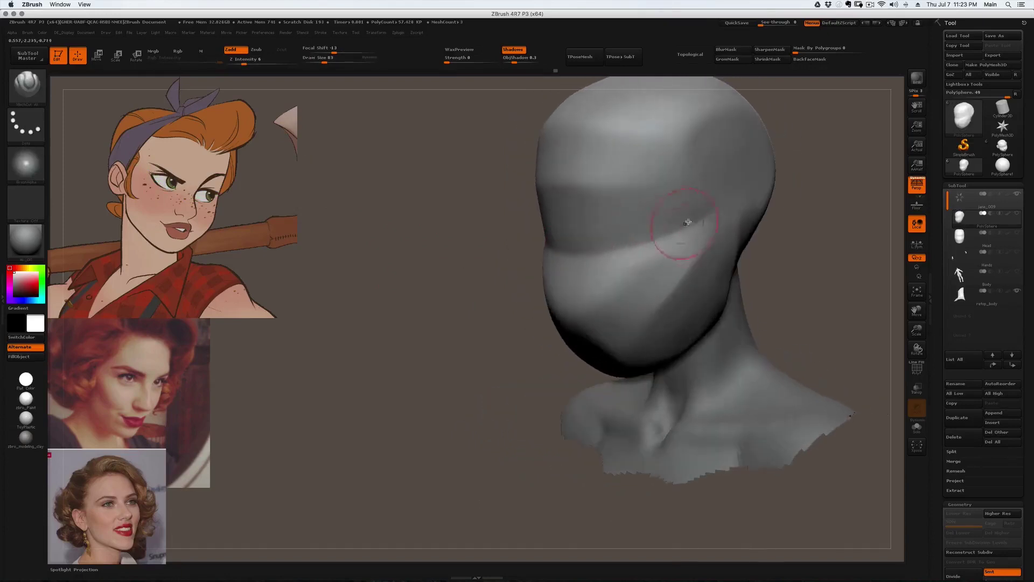
left_click_drag(565, 252, 589, 212, "shift")
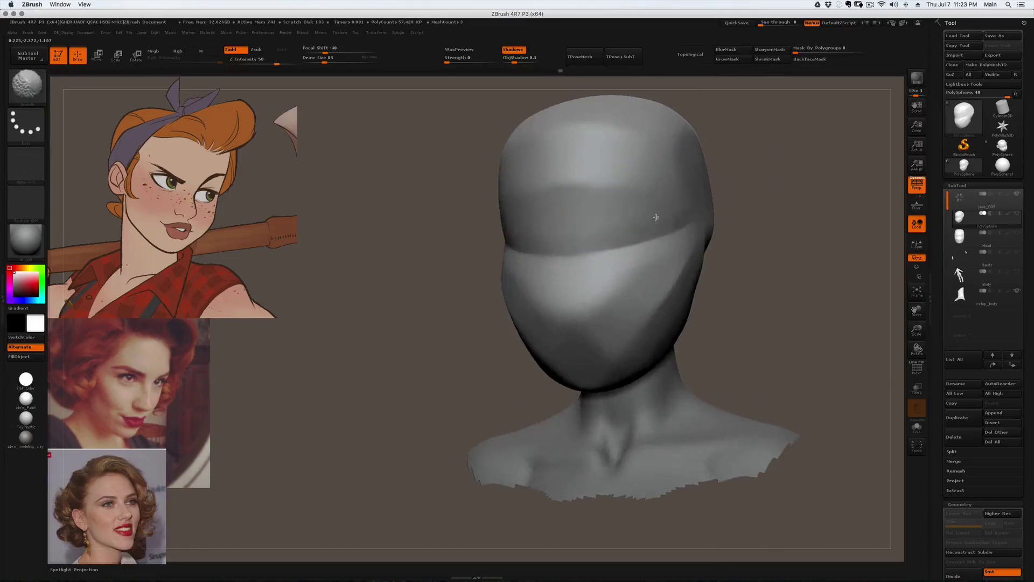
- Smooth the side of the cheek below the cheekbone crease
mouse_move(574, 232)
right_mouse_down()
mouse_move(607, 237)
mouse_move(586, 237)
right_mouse_up()
mouse_move(473, 237)
right_mouse_down()
mouse_move(517, 239)
mouse_move(476, 252)
right_mouse_up()
mouse_move(477, 252)
left_mouse_down()
mouse_move(462, 242)
mouse_move(479, 258)
left_mouse_up()
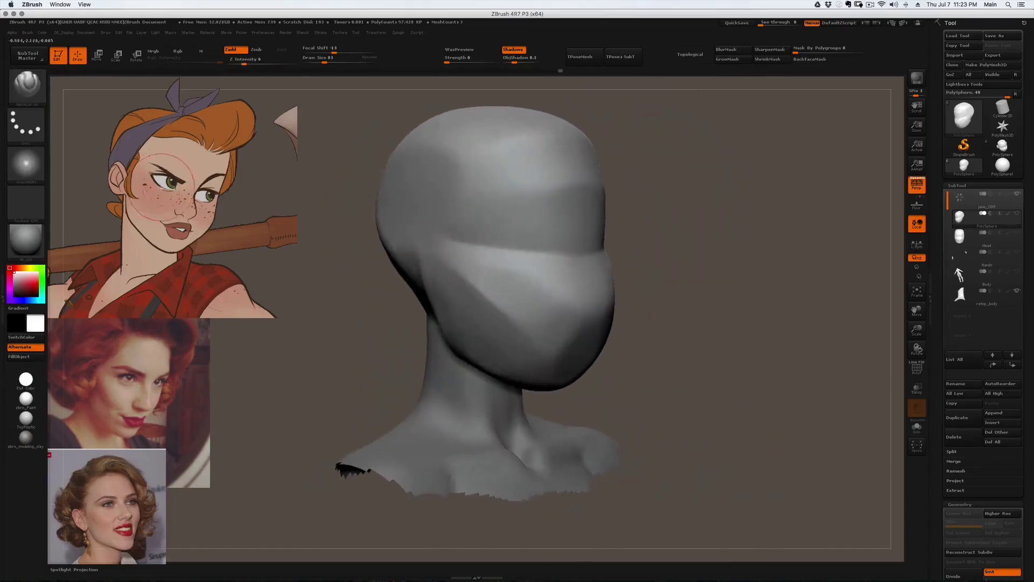
- Trace the cheek plane and the jaw contour on the cartoon reference with the selection lasso
key("bracketleft")
key("ctrl+shift")
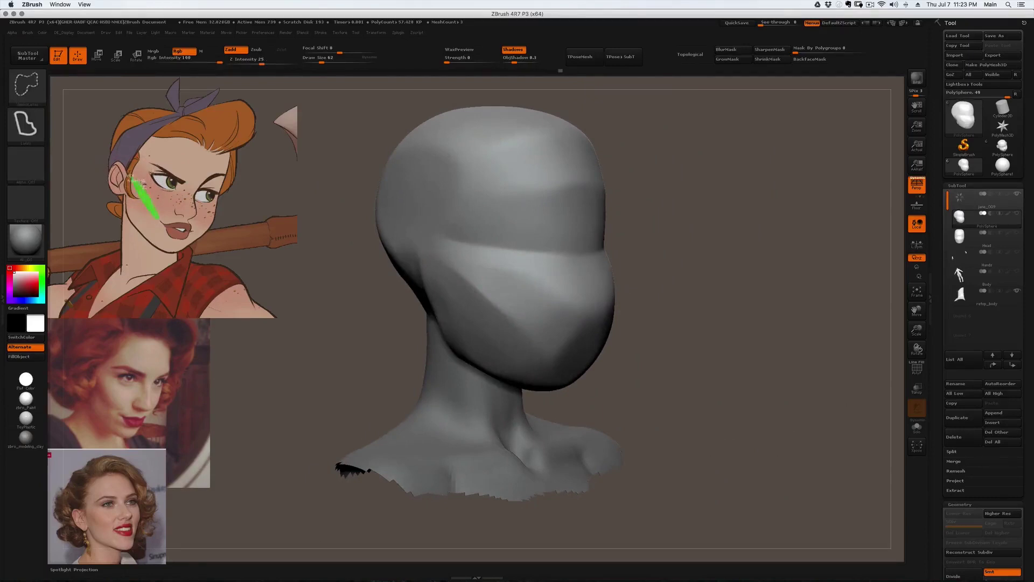
left_click_drag(137, 177, 139, 181, "ctrl+shift")
left_click_drag(205, 243, 226, 213, "ctrl+shift")
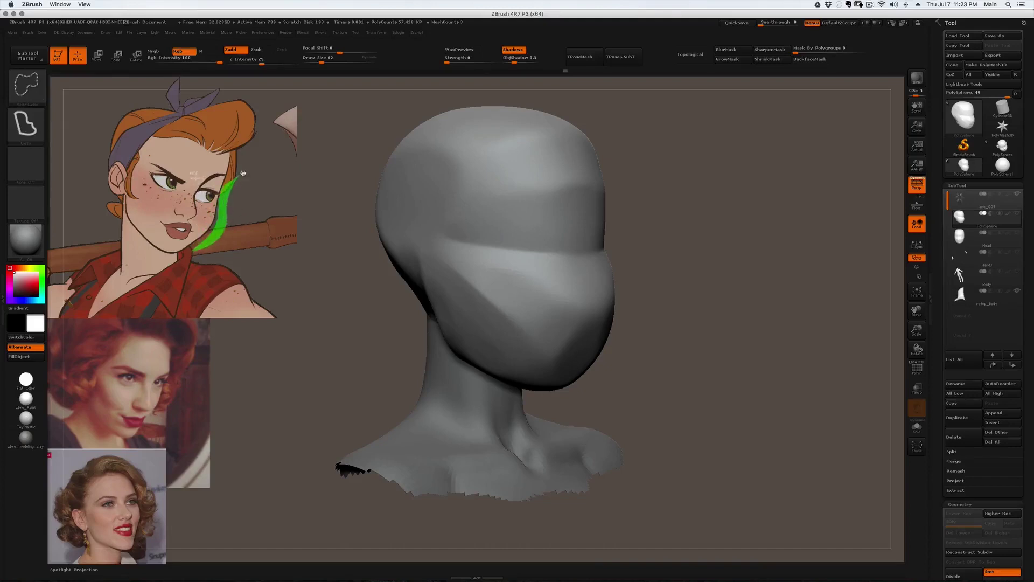
left_click_drag(243, 173, 245, 171, "ctrl+shift")
key("ctrl+shift")
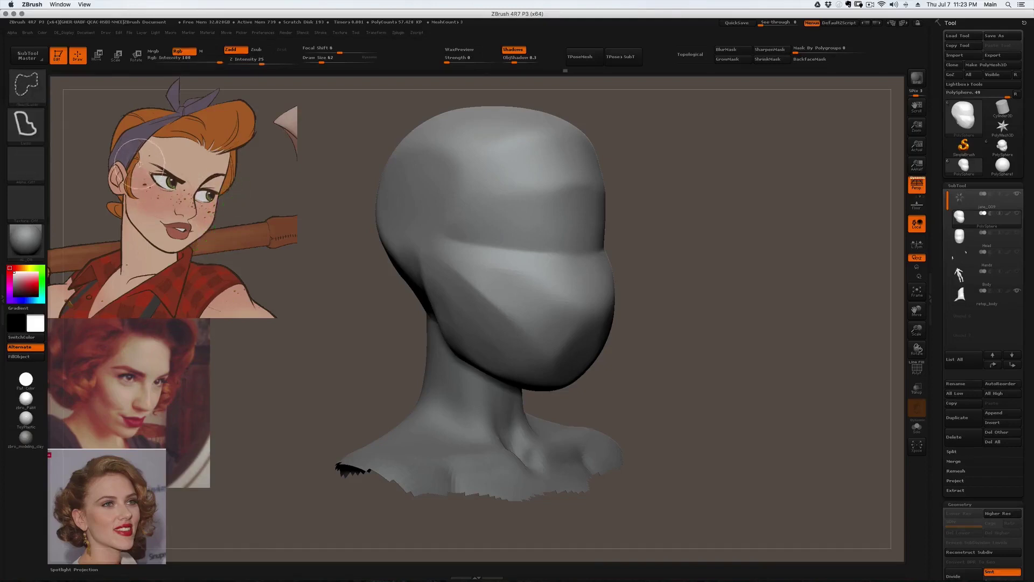
mouse_move(180, 230)
left_mouse_down("ctrl+shift")
mouse_move(218, 208)
mouse_move(202, 232)
left_mouse_up("ctrl+shift")
left_click_drag(131, 176, 132, 175, "ctrl+shift")
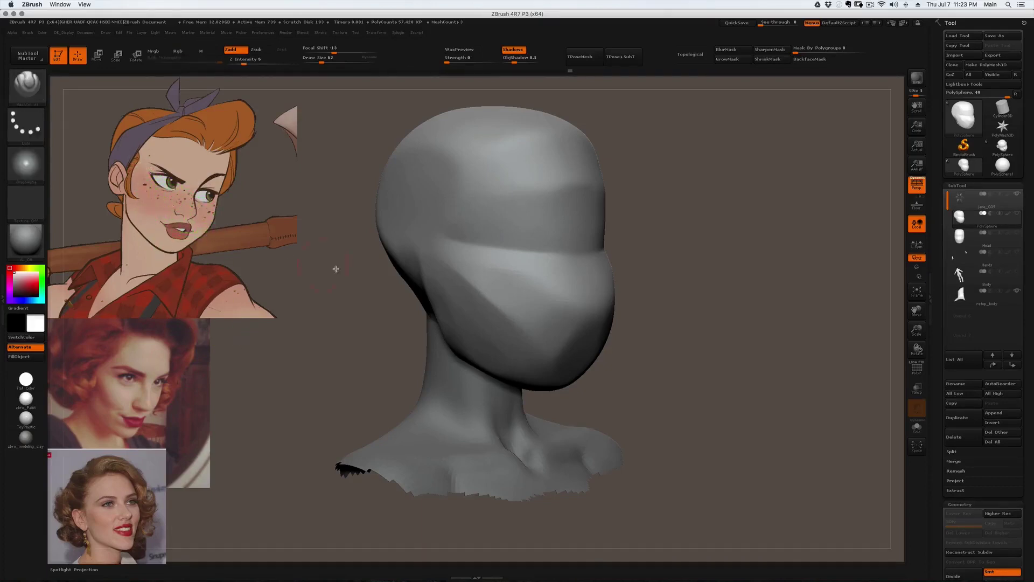
- Polish and smooth the lower face so the cheek planes wrap in a curve around the mouth area
right_click_drag(459, 286, 447, 267)
key("bracketright")
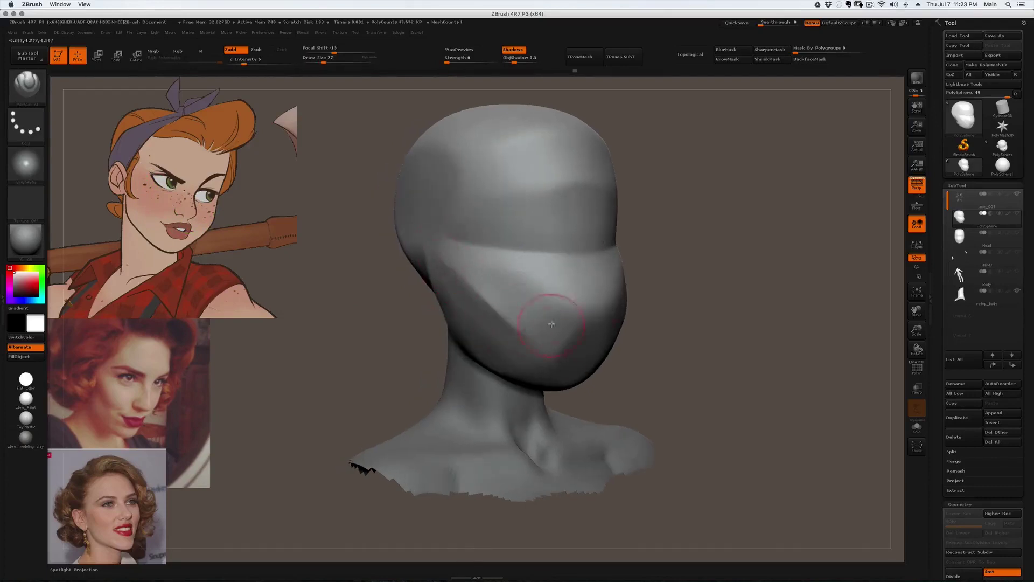
right_click_drag(527, 335, 605, 349)
key("bracketright")
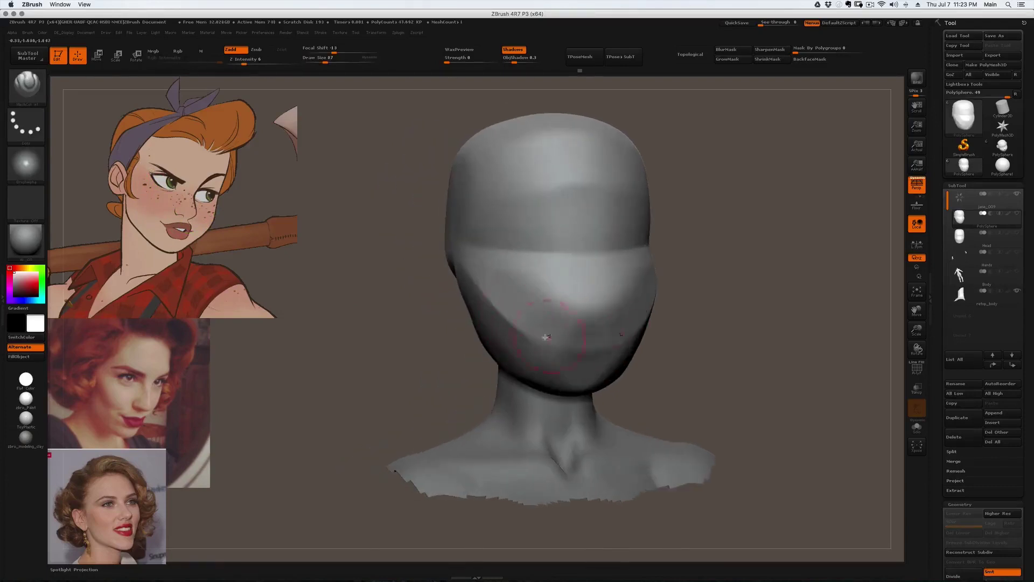
right_click_drag(534, 340, 572, 300)
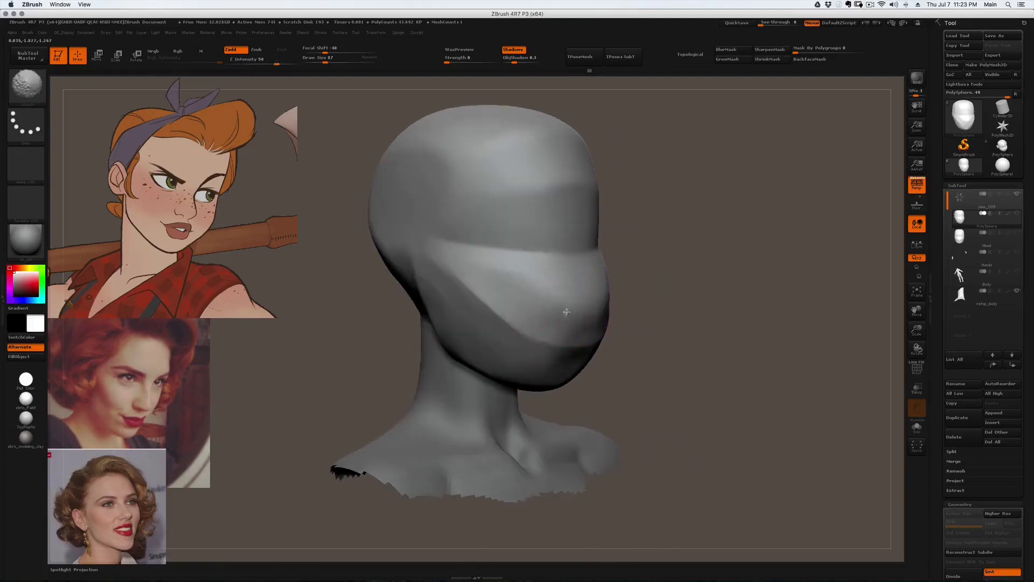
mouse_move(512, 296)
right_mouse_down("shift")
mouse_move(560, 302)
mouse_move(539, 289)
mouse_move(564, 292)
right_mouse_up("shift")
key("s")
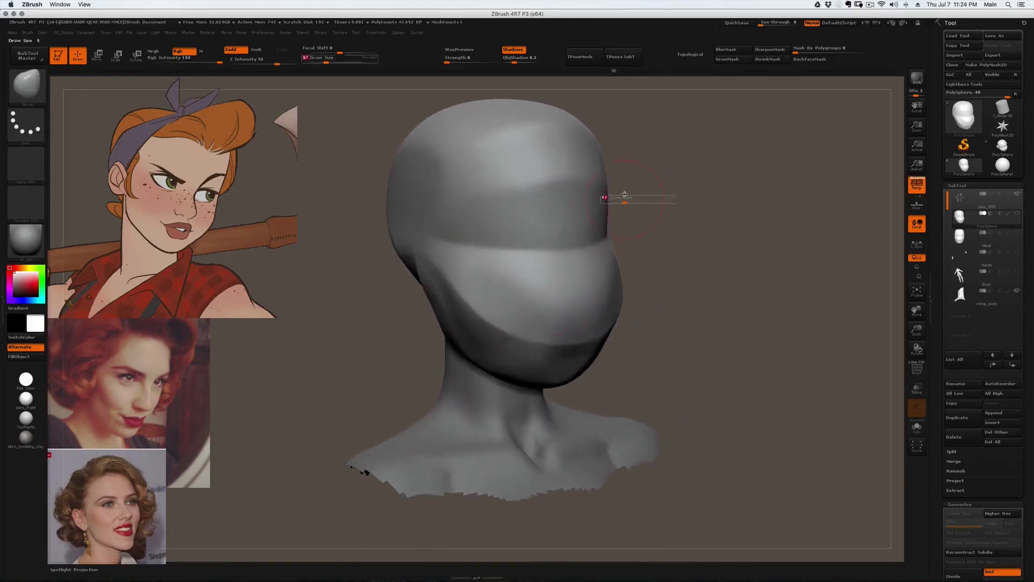
- Check the face against the cartoon reference and refine the front plane of the chin
mouse_move(613, 115)
left_mouse_down("ctrl+shift")
mouse_move(623, 275)
mouse_move(602, 384)
mouse_move(667, 152)
mouse_move(656, 111)
mouse_move(640, 115)
left_mouse_up("ctrl+shift")
mouse_move(243, 154)
left_mouse_down("ctrl+shift")
mouse_move(227, 235)
mouse_move(253, 135)
mouse_move(307, 189)
left_mouse_up("ctrl+shift")
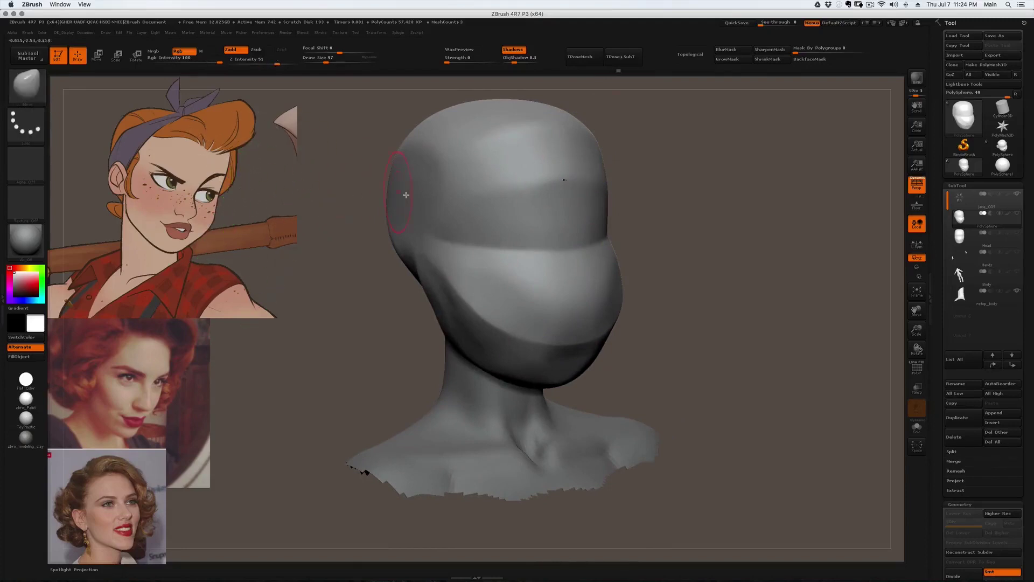
right_click_drag(584, 353, 549, 359)
key("b")
key("c")
key("b")
left_click_drag(547, 355, 577, 376)
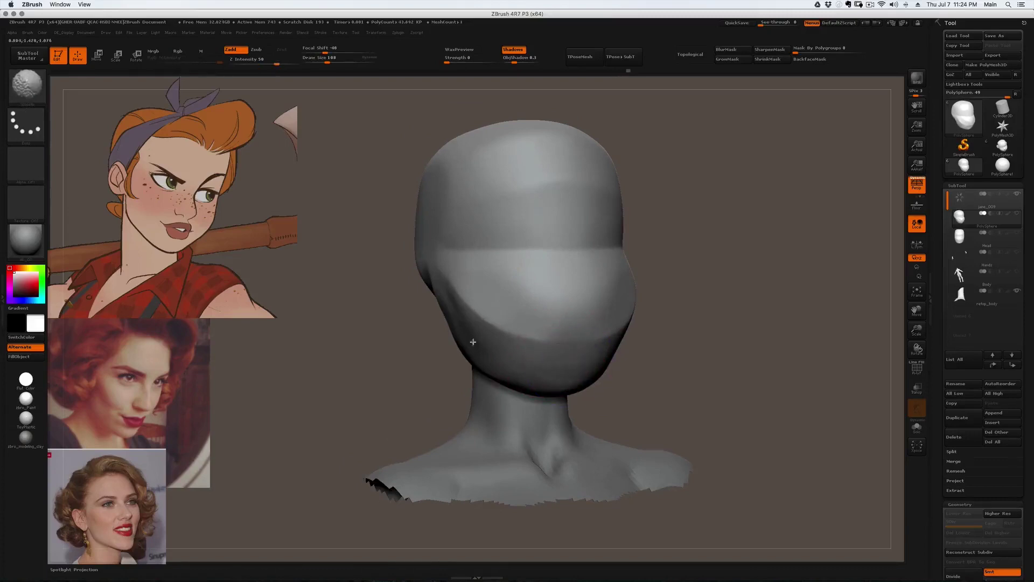
- Build up the lower cheek and the side of the jaw with ClayBuildup strokes, then smooth them
right_click_drag(462, 326, 527, 358)
mouse_move(548, 323)
left_mouse_down()
mouse_move(619, 281)
mouse_move(592, 311)
mouse_move(665, 275)
left_mouse_up()
right_click_drag(657, 277, 680, 283)
left_click_drag(666, 302, 687, 268)
left_click_drag(669, 339, 690, 302)
right_click_drag(694, 300, 714, 299)
left_click_drag(703, 271, 654, 346)
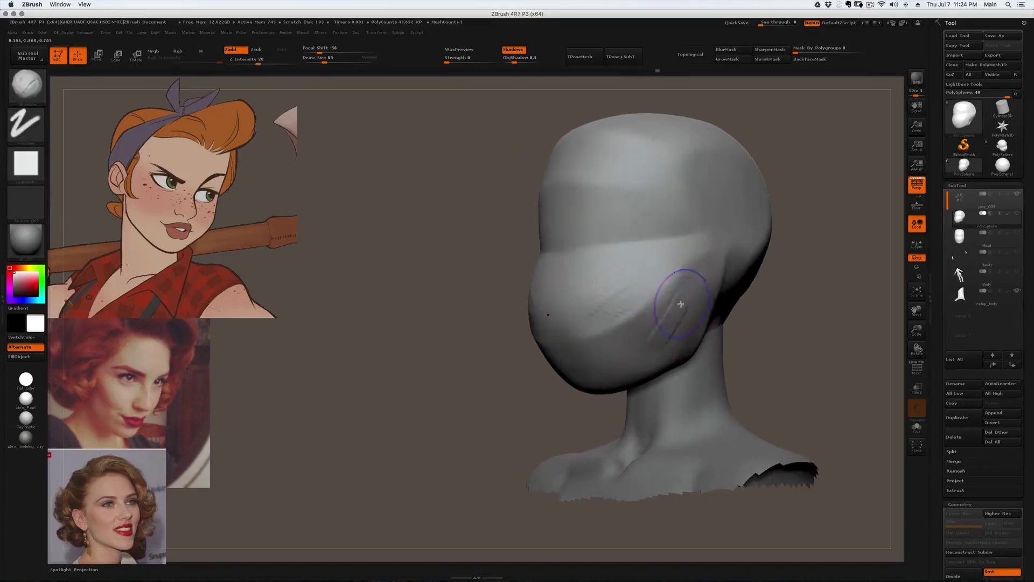
left_click_drag(682, 304, 653, 344, "shift")
right_click_drag(690, 276, 688, 296)
mouse_move(680, 303)
left_mouse_down("shift")
mouse_move(644, 343)
mouse_move(657, 316)
mouse_move(616, 354)
left_mouse_up("shift")
- Refine the cheekbone and cheek with short ClayBuildup strokes, adjusting the brush size
mouse_move(620, 350)
right_mouse_down()
mouse_move(575, 298)
mouse_move(598, 227)
right_mouse_up()
key("s")
left_click_drag(612, 229, 598, 294)
mouse_move(598, 294)
right_mouse_down()
mouse_move(538, 266)
mouse_move(534, 302)
mouse_move(515, 300)
mouse_move(558, 272)
mouse_move(567, 219)
right_mouse_up()
left_click_drag(582, 222, 585, 226)
right_click_drag(585, 226, 587, 226)
key("bracketleft")
left_click_drag(586, 226, 584, 221)
mouse_move(584, 221)
right_mouse_down()
mouse_move(609, 247)
mouse_move(630, 230)
mouse_move(660, 228)
mouse_move(646, 301)
right_mouse_up()
left_click_drag(631, 323, 688, 293)
- Build up the area behind the jaw under the skull with ClayBuildup and smooth the strokes
mouse_move(687, 293)
right_mouse_down()
mouse_move(593, 350)
mouse_move(522, 369)
mouse_move(492, 432)
mouse_move(550, 353)
mouse_move(557, 161)
mouse_move(563, 234)
right_mouse_up()
mouse_move(461, 268)
right_mouse_down()
mouse_move(488, 179)
mouse_move(522, 187)
mouse_move(522, 234)
right_mouse_up()
key("b")
key("m")
key("v")
right_click_drag(521, 233, 458, 210, "alt")
key("b")
key("c")
key("b")
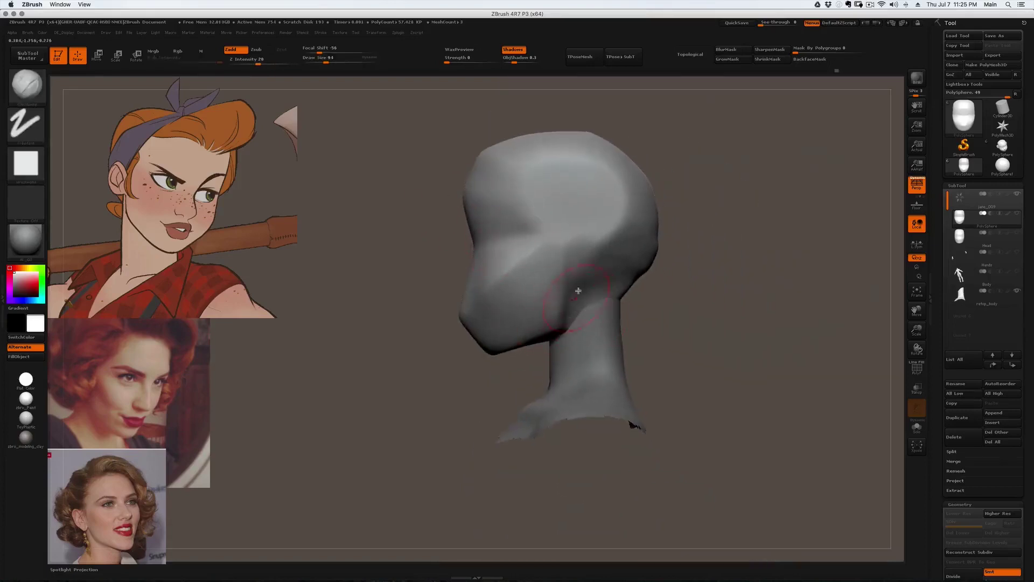
right_click_drag(579, 320, 598, 280)
left_click_drag(598, 280, 615, 264)
mouse_move(615, 264)
right_mouse_down()
mouse_move(593, 281)
mouse_move(612, 267)
right_mouse_up()
left_click_drag(611, 258, 604, 273, "shift")
right_click_drag(577, 265, 547, 277)
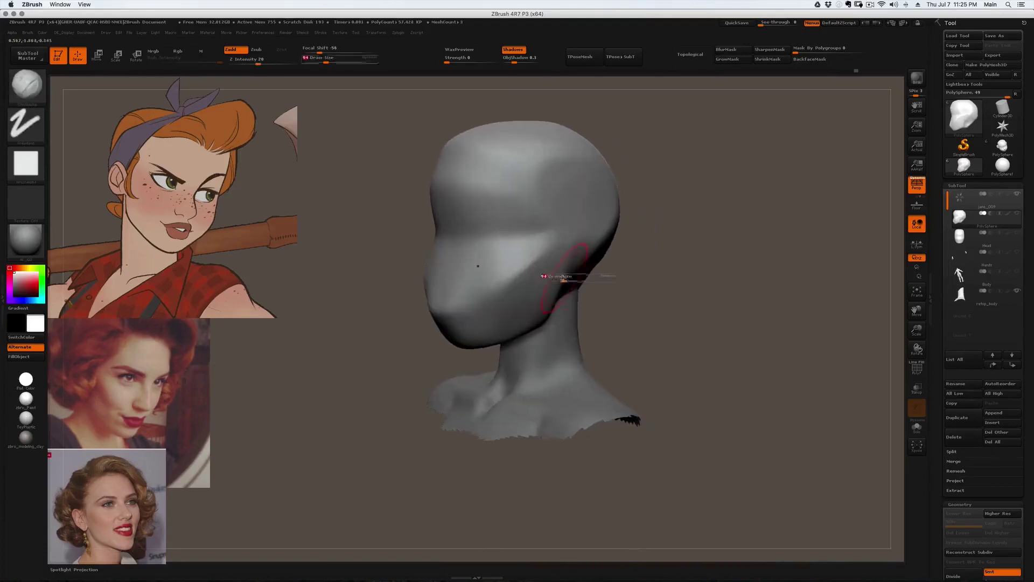
- Soften the cheek planes and blend the side of the jaw into the mouth area
left_click_drag(548, 250, 430, 310, "ctrl+shift")
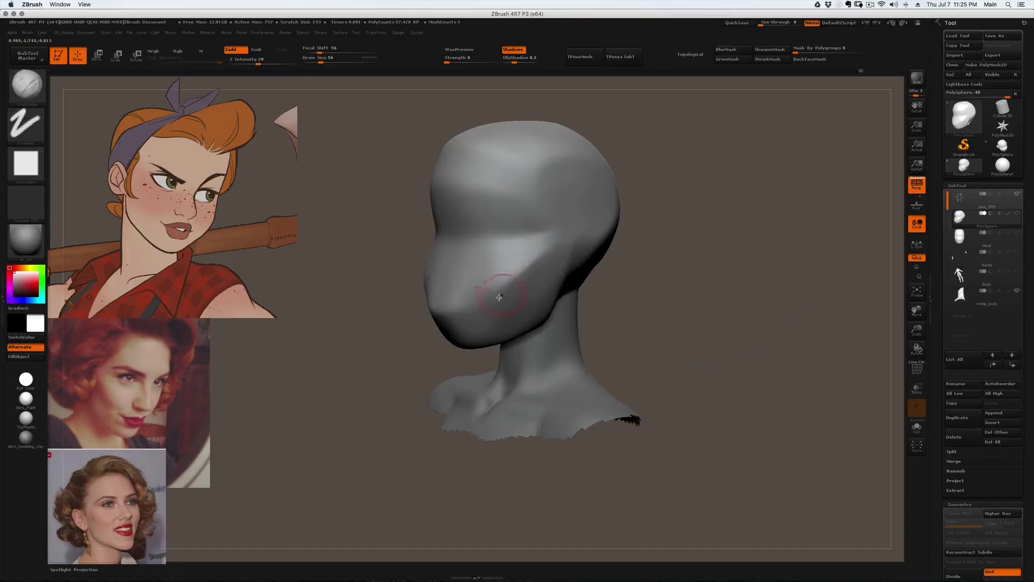
right_click_drag(428, 270, 445, 256)
key("1")
mouse_move(587, 240)
right_mouse_down()
mouse_move(549, 237)
mouse_move(587, 240)
right_mouse_up()
mouse_move(460, 243)
right_mouse_down()
mouse_move(404, 266)
mouse_move(437, 281)
mouse_move(398, 281)
right_mouse_up()
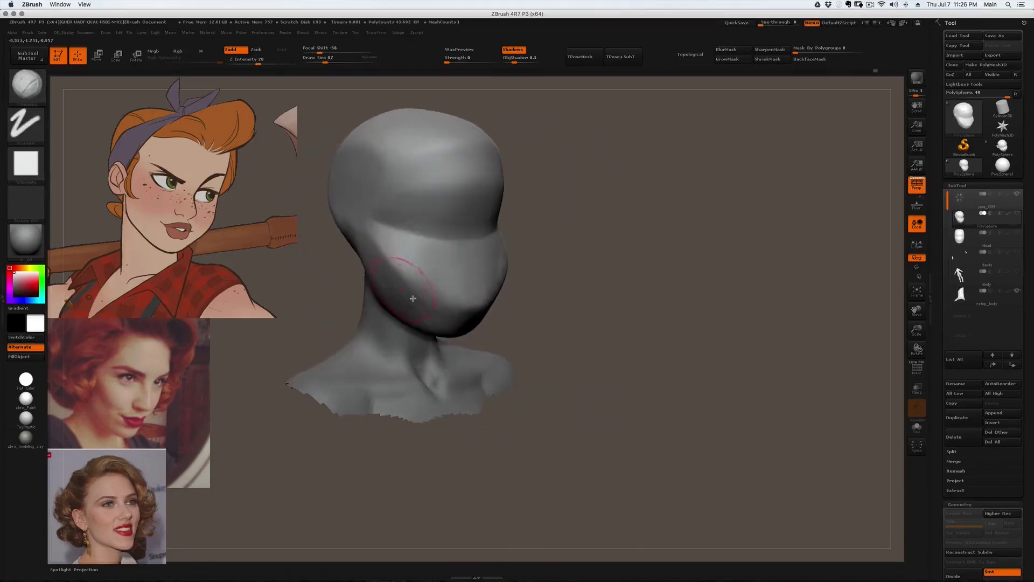
key("shift")
right_click_drag(445, 327, 416, 299)
left_click_drag(416, 299, 432, 322, "shift")
right_click_drag(432, 322, 418, 311, "shift")
left_click_drag(452, 306, 479, 306, "shift")
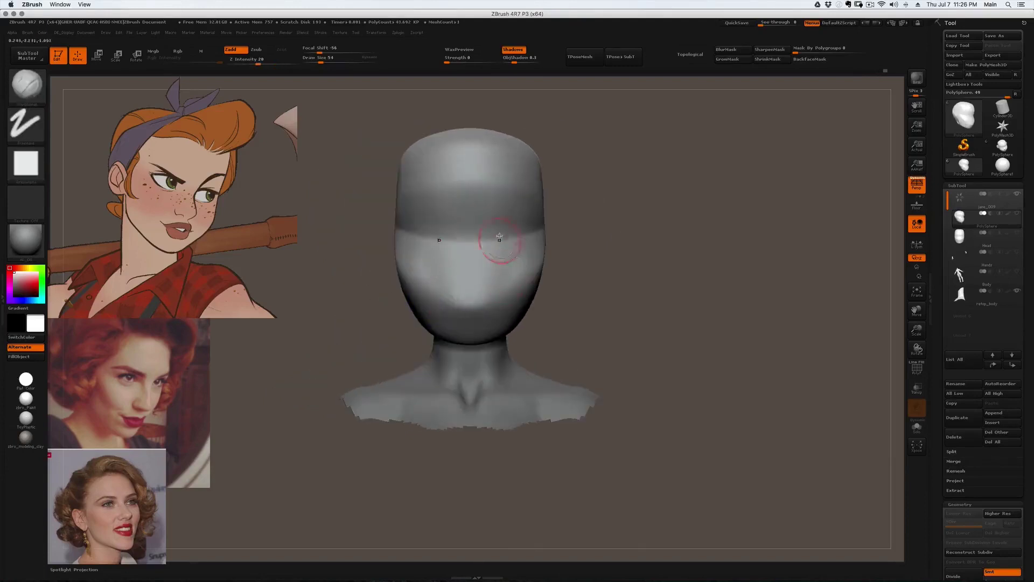
- Insert a sphere at the center of the face for the nose and reposition it
key("b")
key("i")
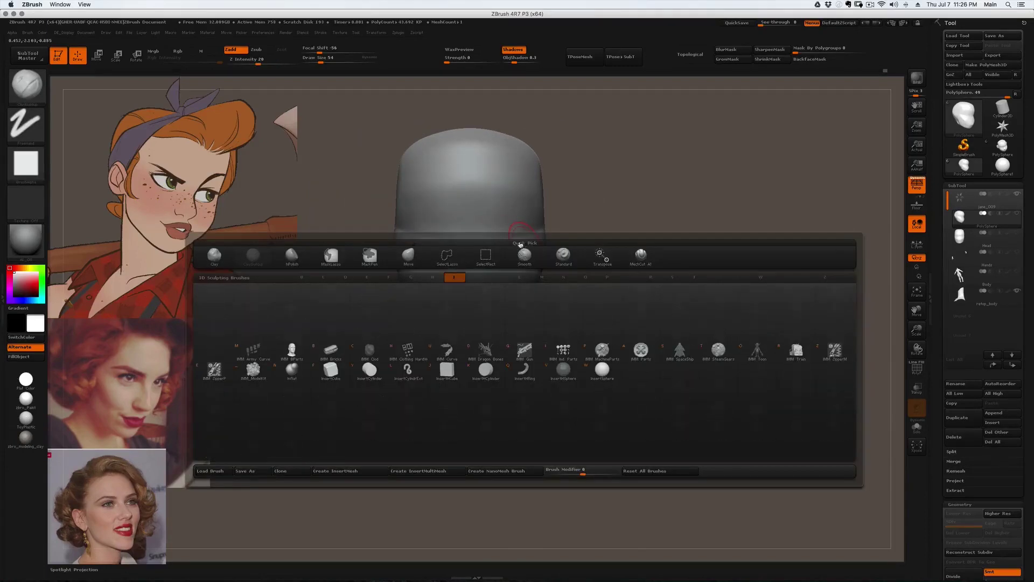
key("w")
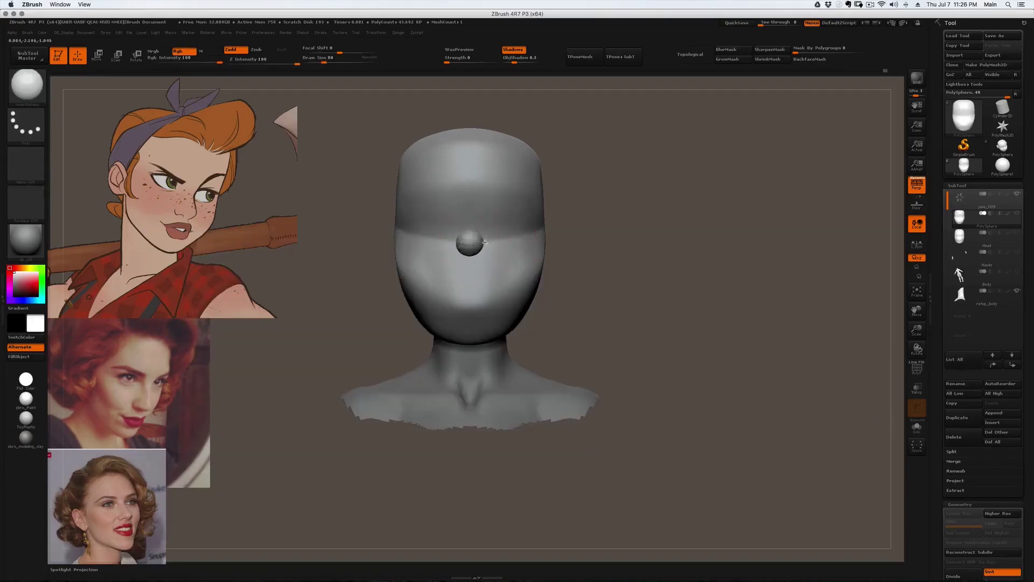
left_click_drag(491, 244, 491, 244)
right_click_drag(452, 272, 518, 276)
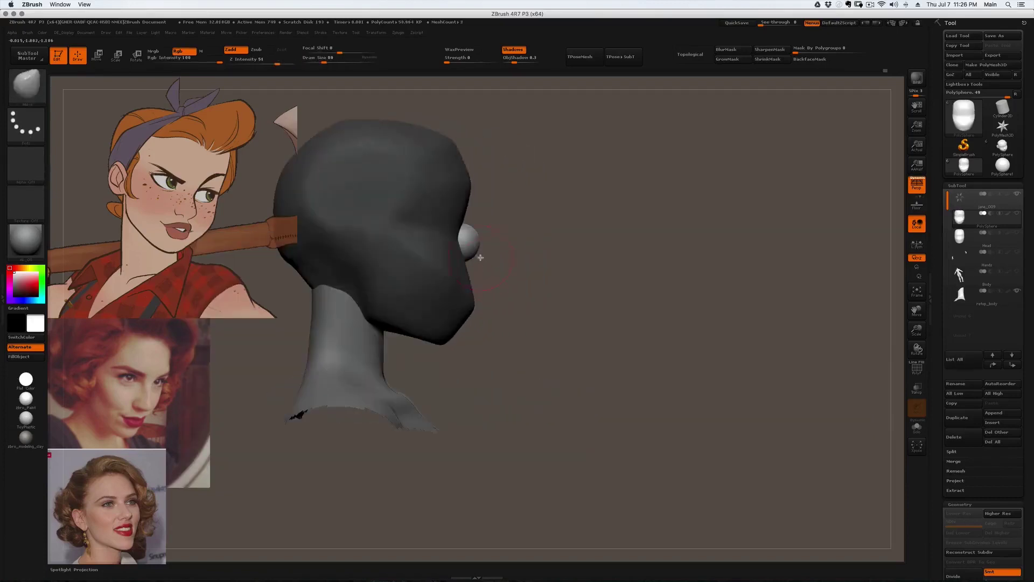
key("w")
left_click_drag(474, 251, 492, 297)
key("q")
- Pull the inserted sphere into a tapered nose with a narrow bridge using the Move brush
mouse_move(492, 297)
right_mouse_down()
mouse_move(468, 269)
mouse_move(434, 264)
right_mouse_up()
key("b")
key("m")
key("v")
left_click_drag(481, 252, 481, 213)
right_click_drag(473, 281, 420, 281, "shift")
key("]")
left_click_drag(483, 282, 496, 242)
mouse_move(497, 241)
right_mouse_down("shift")
mouse_move(524, 229)
mouse_move(483, 271)
right_mouse_up("shift")
key("[")
key("[")
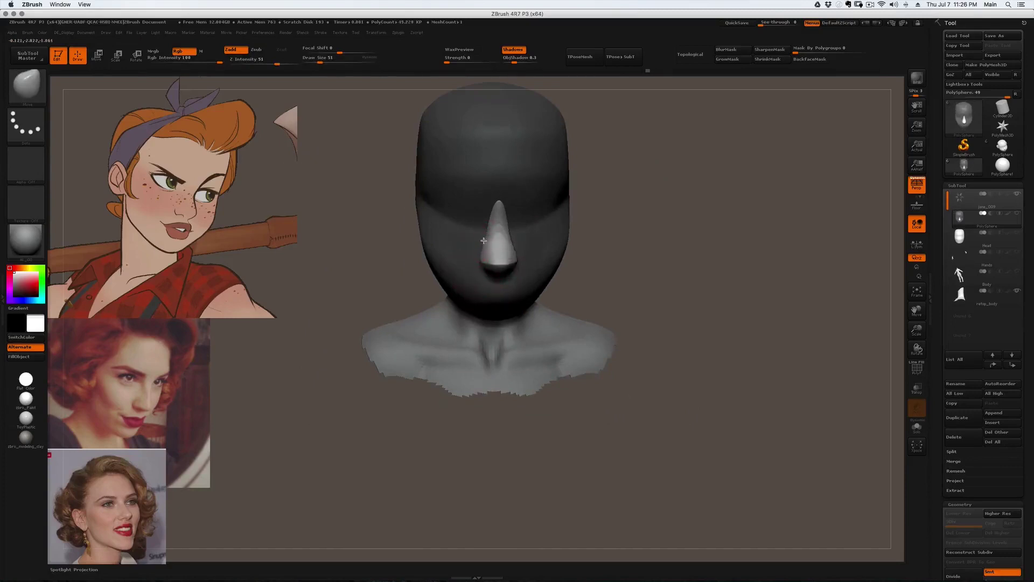
- Insert spheres symmetrically on the sides of the head for the ears
right_click_drag(484, 221, 492, 203)
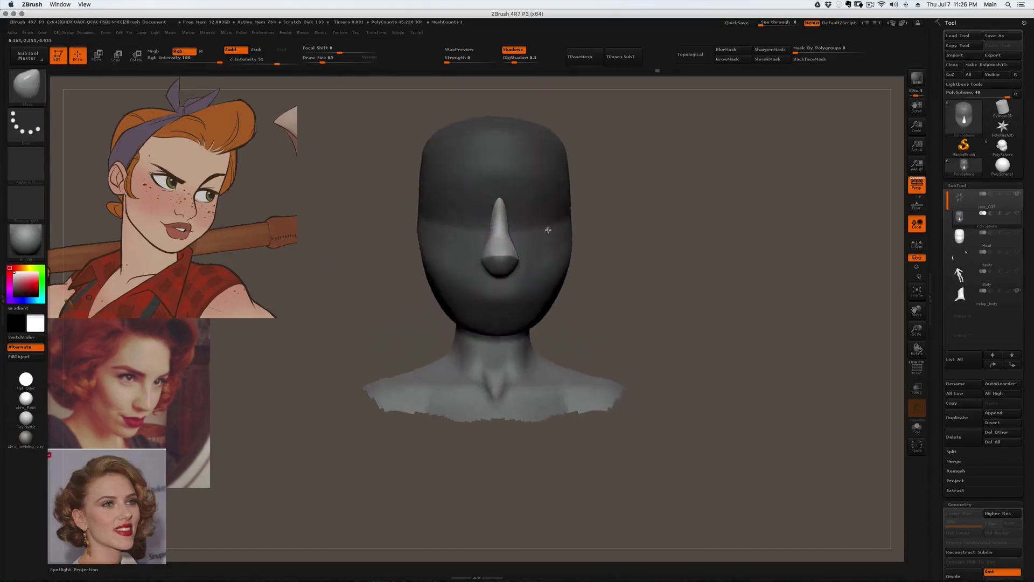
right_click_drag(540, 231, 575, 243)
mouse_move(653, 215)
right_mouse_down()
mouse_move(554, 224)
mouse_move(620, 229)
right_mouse_up()
key("b")
key("i")
key("s")
mouse_move(620, 228)
left_mouse_down()
mouse_move(588, 229)
mouse_move(612, 228)
mouse_move(616, 247)
mouse_move(644, 237)
mouse_move(636, 249)
left_mouse_up()
- Shape the inserted ear spheres with the Move brush at different brush sizes
key("b")
key("m")
key("v")
key("bracketright")
key("bracketright")
key("bracketleft")
key("bracketleft")
right_click_drag(635, 252, 650, 251)
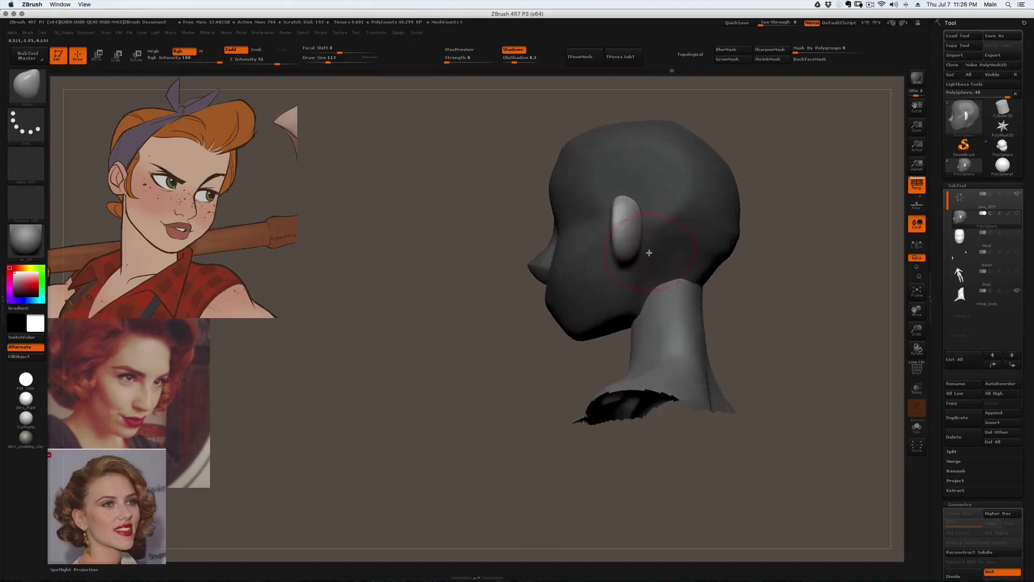
left_click_drag(651, 215, 645, 198)
key("bracketleft")
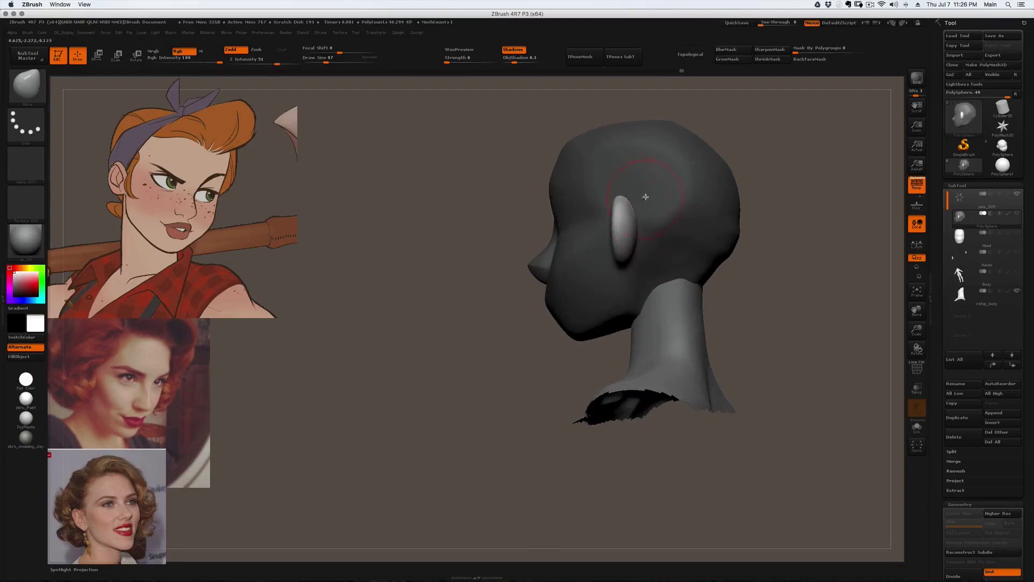
right_click_drag(632, 263, 776, 254)
key("bracketleft")
left_click_drag(644, 215, 628, 198)
right_click_drag(613, 210, 570, 210, "alt")
- Move the ears into place and rotate them away from the head with the transpose line
key("w")
left_click_drag(570, 264, 570, 356, "shift")
mouse_move(577, 312)
left_mouse_down()
mouse_move(577, 275)
mouse_move(570, 332)
left_mouse_up()
key("r")
left_click(571, 278)
right_click_drag(587, 243, 594, 307)
mouse_move(572, 254)
left_mouse_down()
mouse_move(559, 219)
mouse_move(589, 134)
mouse_move(517, 150)
mouse_move(540, 150)
left_mouse_up()
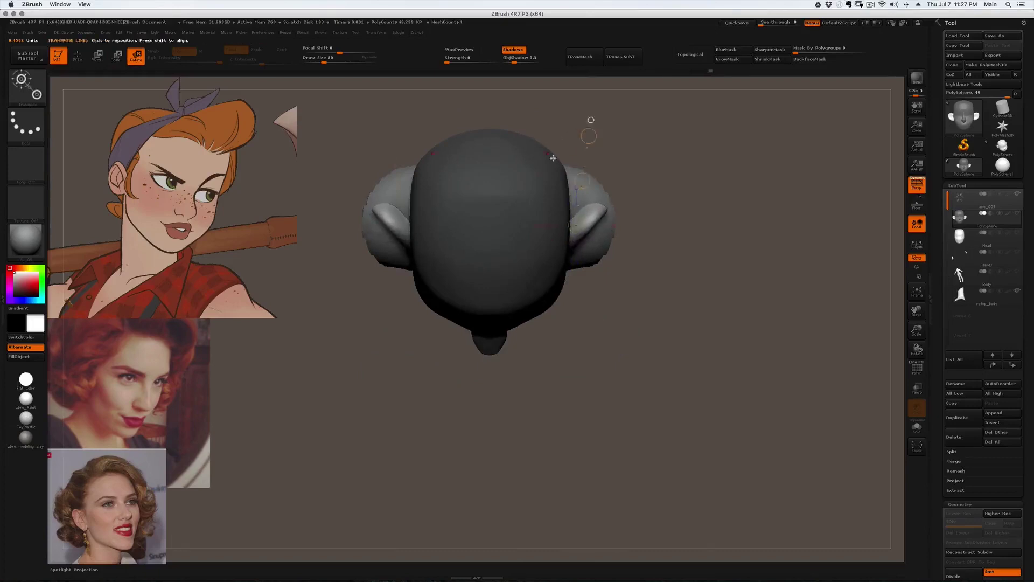
- Adjust the position and outline of the ears in front view with the transpose line and the Move brush
key("q")
mouse_move(607, 208)
left_mouse_down("ctrl+shift")
mouse_move(569, 220)
mouse_move(714, 164)
left_mouse_up("ctrl+shift")
left_click_drag(639, 307, 639, 238, "shift")
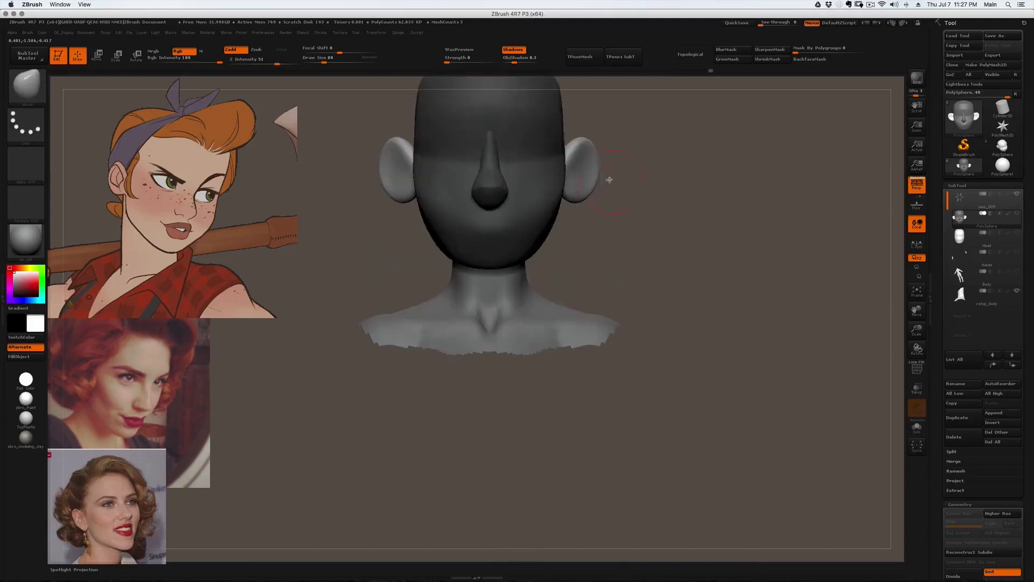
mouse_move(567, 140)
left_mouse_down("ctrl+shift")
mouse_move(567, 214)
mouse_move(615, 133)
mouse_move(571, 136)
left_mouse_up("ctrl+shift")
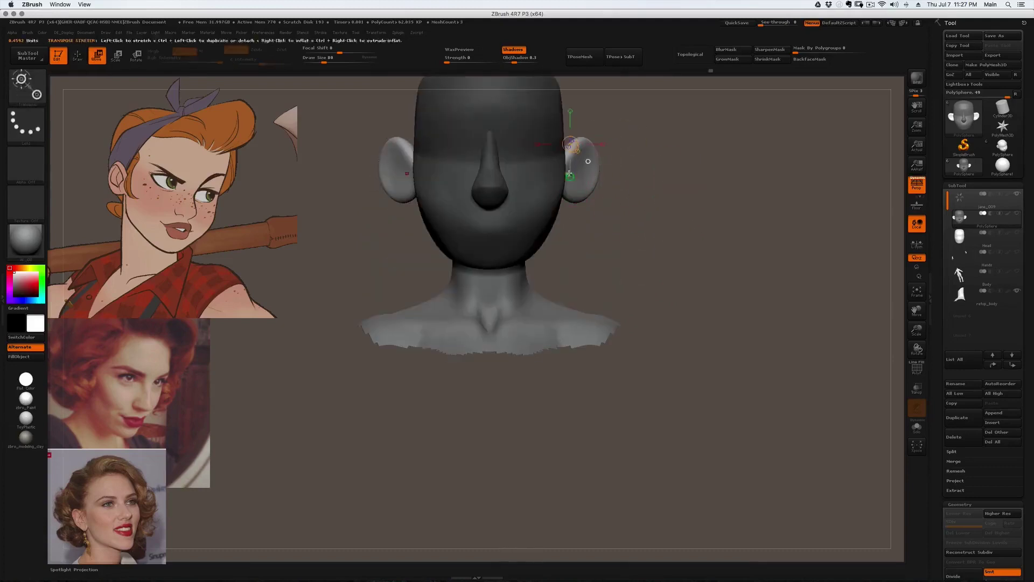
left_click_drag(586, 200, 582, 201)
key("bracketleft")
left_click_drag(398, 141, 399, 138)
left_click_drag(380, 181, 384, 181)
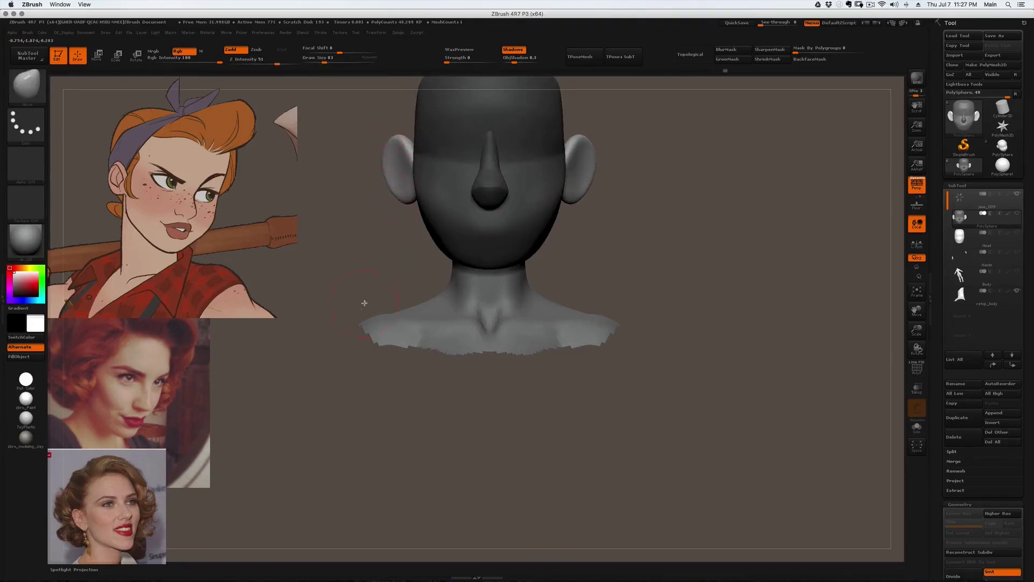
left_click_drag(378, 208, 458, 213)
left_click_drag(467, 251, 453, 224)
left_click_drag(377, 302, 302, 302)
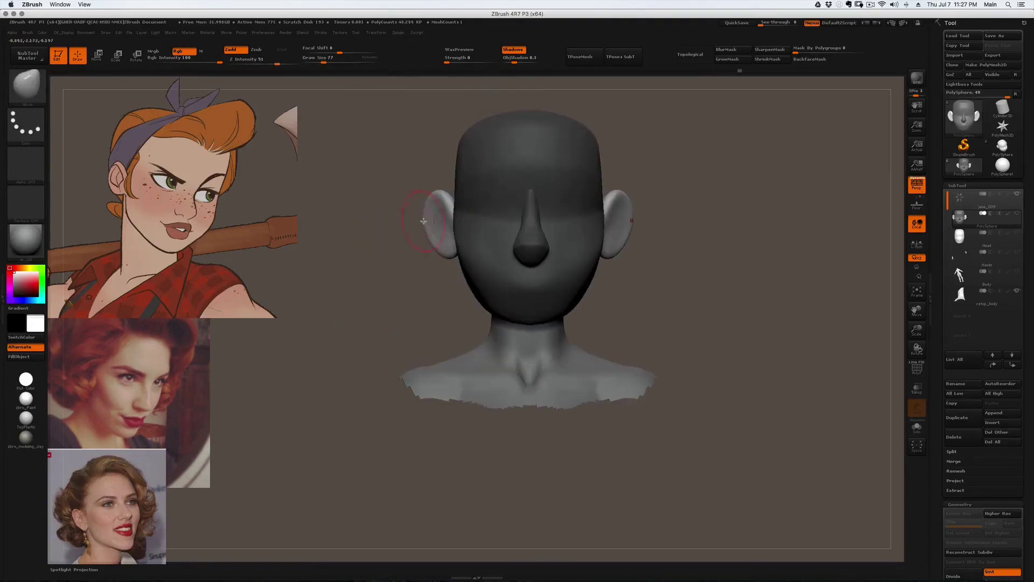
- Scale and reposition the ears with the transpose line
left_click_drag(665, 210, 576, 220)
key("w")
mouse_move(614, 225)
left_mouse_down()
mouse_move(702, 168)
mouse_move(689, 184)
left_mouse_up()
key("r")
key("e")
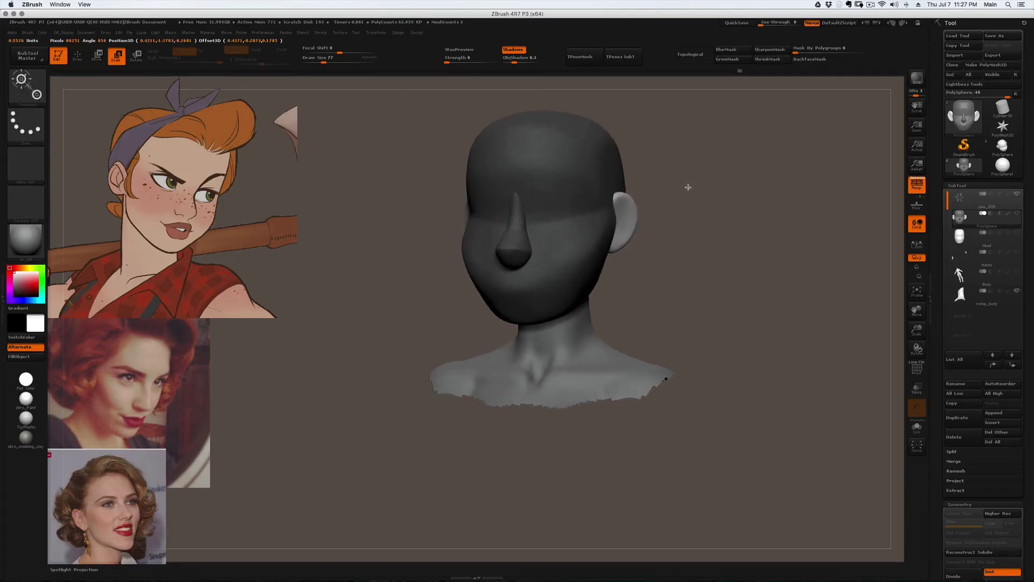
mouse_move(653, 233)
left_mouse_down("shift")
mouse_move(633, 205)
mouse_move(681, 205)
mouse_move(643, 190)
left_mouse_up("shift")
key("w")
key("q")
- Invert the mask so that the ears are protected and the rest of the head is editable
right_click_drag(420, 253, 443, 255)
right_click_drag(409, 199, 411, 199)
right_click_drag(580, 185, 496, 215, "alt")
mouse_move(553, 232)
right_mouse_down()
mouse_move(513, 230)
mouse_move(536, 247)
mouse_move(517, 265)
right_mouse_up()
left_click(600, 203, "ctrl")
key("bracketright")
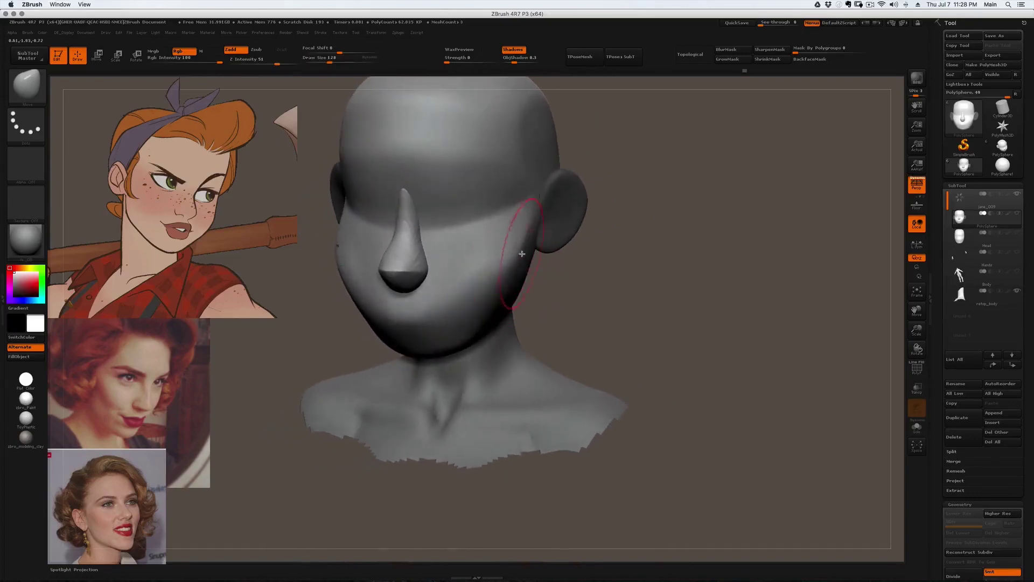
- Trace the jaw corner below the ear with the selection lasso
key("bracketleft")
mouse_move(538, 229)
right_mouse_down()
mouse_move(528, 264)
mouse_move(504, 275)
right_mouse_up()
key("bracketleft")
key("bracketleft")
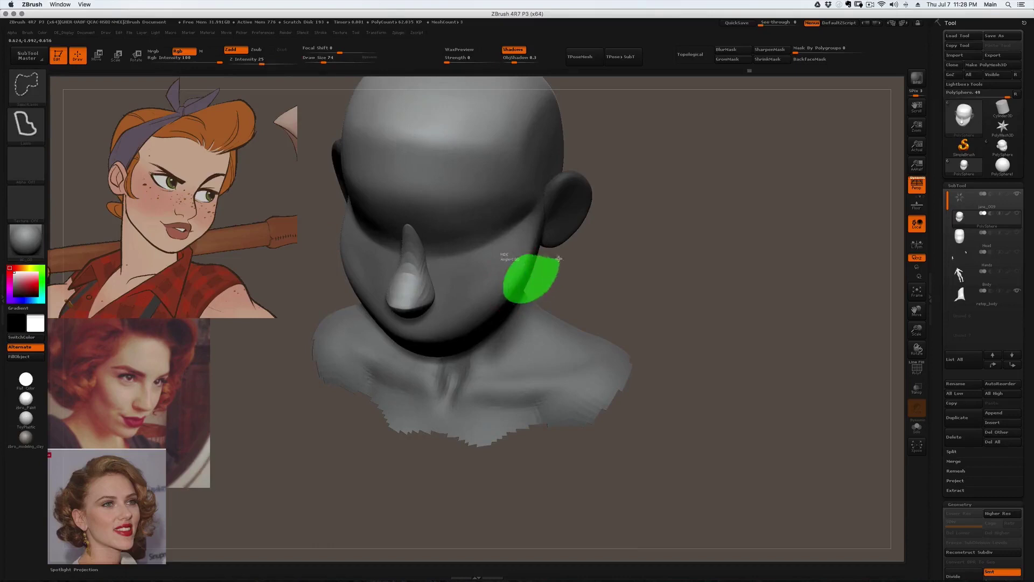
left_click_drag(558, 257, 613, 258, "ctrl+shift")
- Flatten the back of the skull behind the ear and above the nape with the hPolish brush
key("s")
mouse_move(550, 212)
right_mouse_down()
mouse_move(547, 221)
mouse_move(519, 219)
mouse_move(520, 242)
mouse_move(468, 280)
mouse_move(544, 364)
mouse_move(585, 312)
right_mouse_up()
left_click(548, 216)
key("b")
key("c")
key("b")
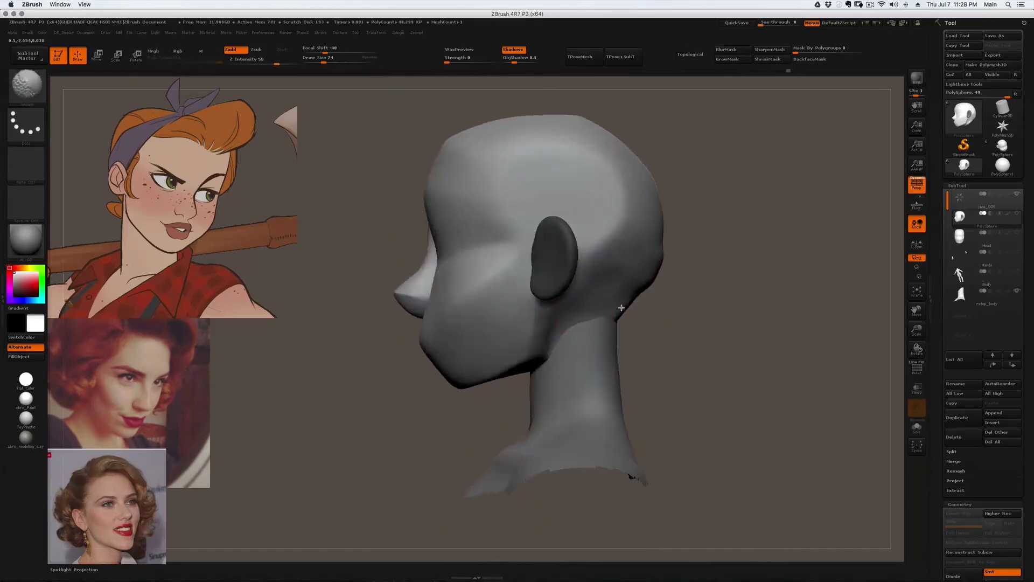
key("b")
key("h")
key("p")
right_click_drag(645, 282, 593, 274)
left_click_drag(657, 270, 718, 266)
right_click_drag(717, 265, 765, 259)
- Adjust the outline of the cranium and the side of the head with the Move brush
key("b")
key("m")
key("v")
left_click_drag(584, 131, 596, 122)
mouse_move(485, 237)
right_mouse_down()
mouse_move(607, 245)
mouse_move(695, 214)
right_mouse_up()
left_click_drag(550, 277, 538, 270)
mouse_move(530, 270)
right_mouse_down("alt")
mouse_move(478, 333)
mouse_move(431, 330)
right_mouse_up("alt")
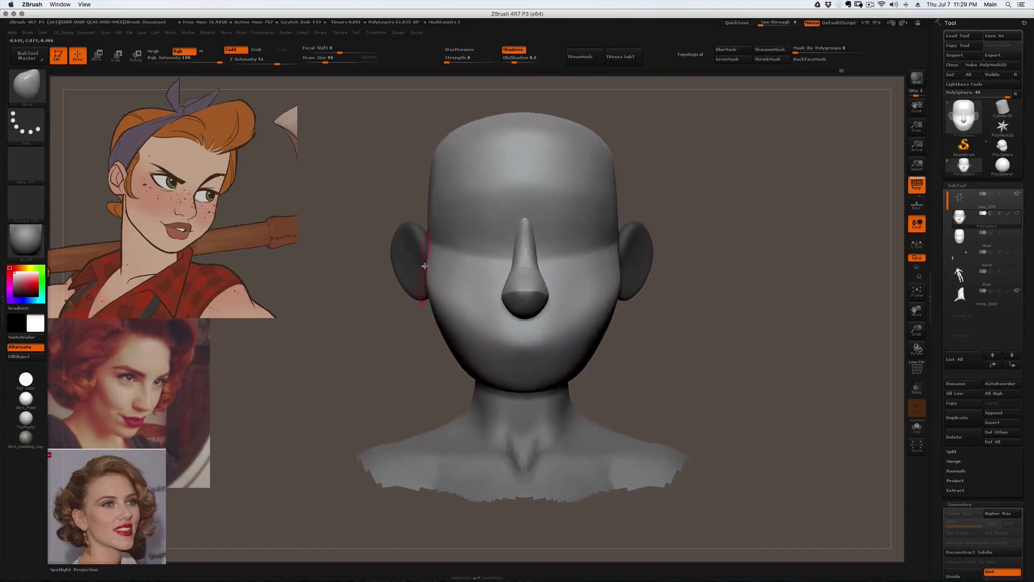
- Compare the cheek-to-jaw line of the illustrated reference with the head by tracing it with the selection lasso
key("ctrl")
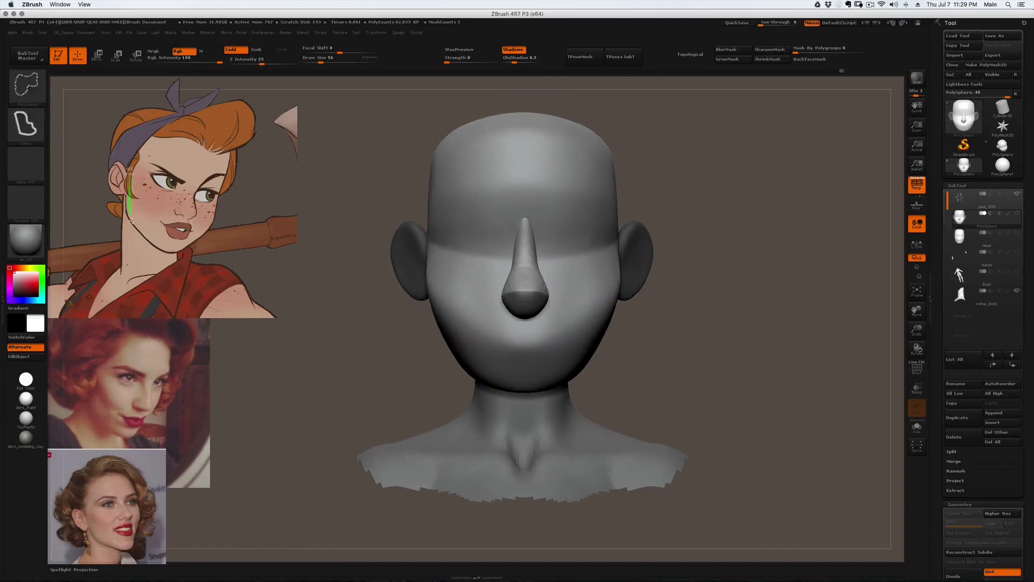
mouse_move(190, 234)
left_mouse_down("ctrl+shift")
mouse_move(224, 179)
mouse_move(239, 225)
mouse_move(317, 274)
mouse_move(407, 373)
left_mouse_up("ctrl+shift")
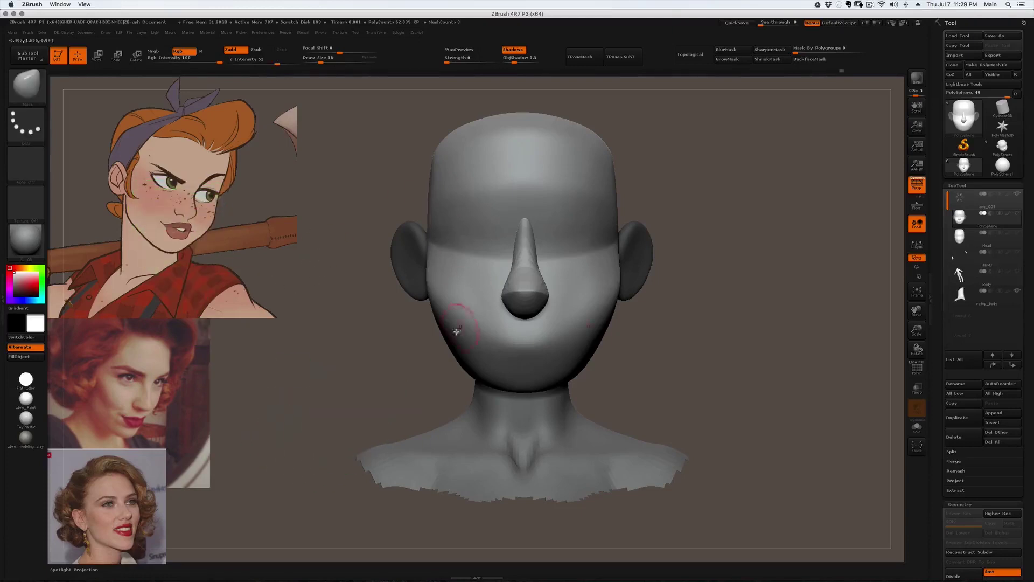
key("ctrl+shift")
mouse_move(423, 292)
left_mouse_down("ctrl+shift")
mouse_move(458, 380)
mouse_move(555, 380)
mouse_move(619, 285)
mouse_move(609, 210)
mouse_move(710, 197)
left_mouse_up("ctrl+shift")
left_click(454, 281, "ctrl+shift")
- Reshape the lower cheeks and jawline in front view with the Move brush
key("s")
left_click_drag(456, 340, 459, 340)
right_click_drag(457, 340, 449, 302)
left_click_drag(445, 345, 438, 360)
right_click_drag(438, 360, 463, 347)
mouse_move(463, 347)
left_mouse_down()
mouse_move(397, 342)
mouse_move(369, 406)
mouse_move(384, 372)
mouse_move(424, 387)
mouse_move(399, 425)
mouse_move(345, 462)
mouse_move(354, 458)
left_mouse_up()
left_click_drag(383, 381, 388, 385, "shift")
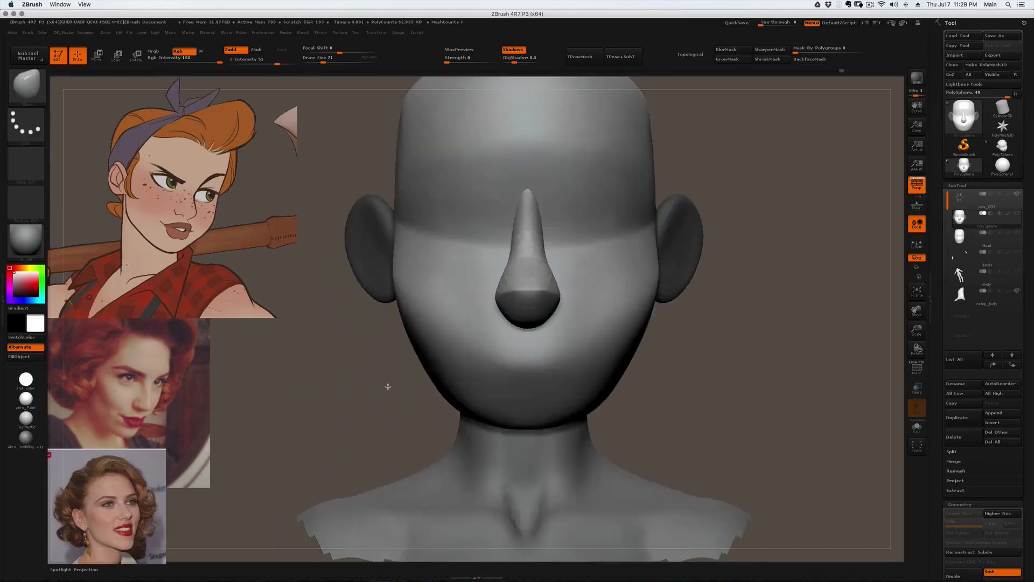
- Examine the jaw and cheek planes from below, the front and the side, tracing their contours with the selection lasso
mouse_move(392, 301)
left_mouse_down("ctrl+shift")
mouse_move(402, 378)
mouse_move(464, 418)
mouse_move(406, 413)
mouse_move(432, 318)
mouse_move(406, 297)
mouse_move(421, 288)
mouse_move(386, 270)
mouse_move(383, 282)
mouse_move(414, 261)
mouse_move(424, 288)
mouse_move(441, 293)
left_mouse_up("ctrl+shift")
key("s")
key("s")
key("s")
key("s")
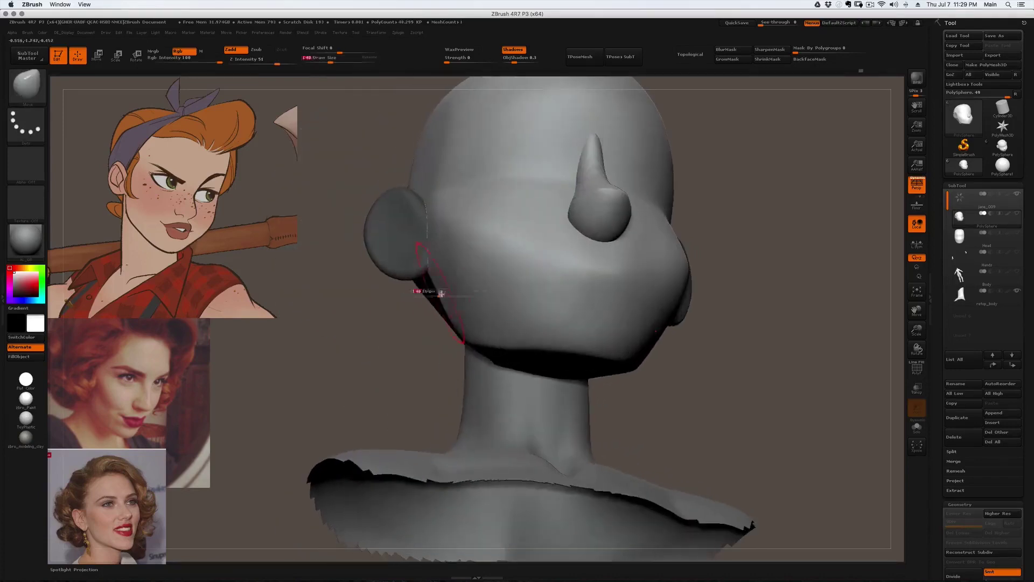
right_click_drag(440, 286, 457, 284)
mouse_move(429, 269)
left_mouse_down("ctrl+shift")
mouse_move(466, 342)
mouse_move(508, 341)
mouse_move(448, 261)
mouse_move(373, 331)
left_mouse_up("ctrl+shift")
key("space")
right_click_drag(444, 271, 461, 308)
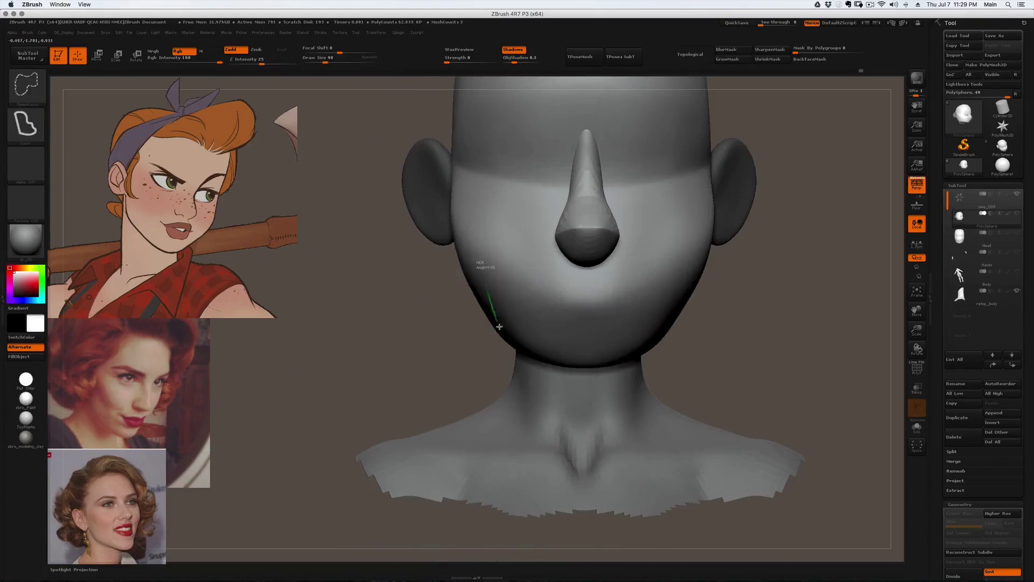
left_click_drag(480, 267, 511, 297, "ctrl+shift")
mouse_move(493, 253)
left_mouse_down("ctrl+shift")
mouse_move(482, 237)
mouse_move(437, 282)
left_mouse_up("ctrl+shift")
mouse_move(469, 313)
right_mouse_down()
mouse_move(490, 305)
mouse_move(478, 249)
mouse_move(450, 270)
right_mouse_up()
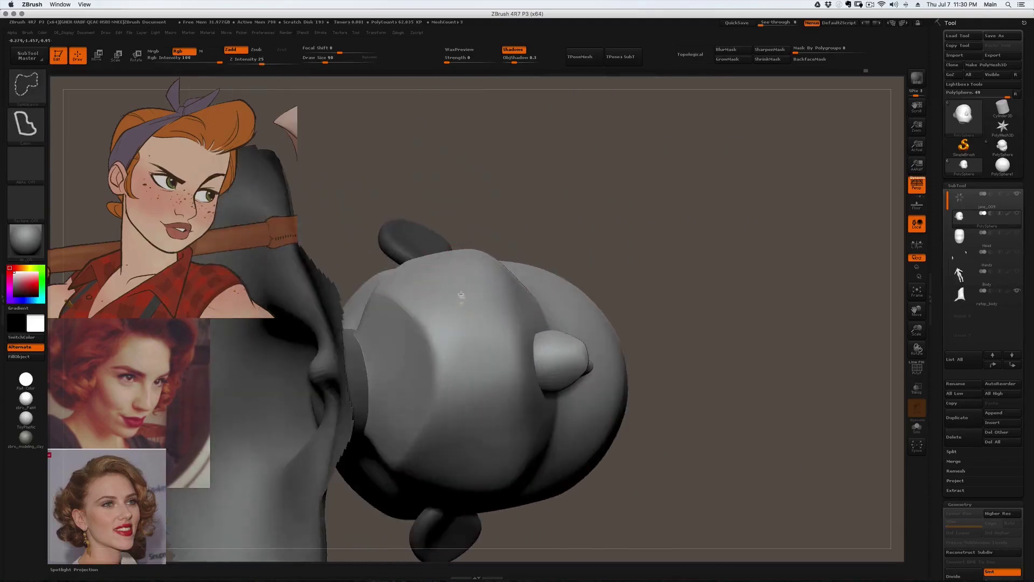
mouse_move(403, 264)
left_mouse_down("ctrl+shift")
mouse_move(394, 296)
mouse_move(371, 257)
mouse_move(393, 232)
mouse_move(462, 273)
mouse_move(533, 391)
mouse_move(466, 275)
mouse_move(487, 281)
mouse_move(452, 277)
mouse_move(494, 275)
mouse_move(468, 277)
left_mouse_up("ctrl+shift")
- Push the jaw and cheek contours into shape with an enlarged Move brush
mouse_move(481, 245)
left_mouse_down()
mouse_move(482, 229)
mouse_move(416, 226)
mouse_move(374, 264)
mouse_move(370, 319)
mouse_move(345, 318)
mouse_move(370, 319)
left_mouse_up()
key("]")
key("]")
key("s")
key("s")
mouse_move(381, 386)
left_mouse_down()
mouse_move(384, 399)
mouse_move(389, 375)
mouse_move(448, 317)
left_mouse_up()
left_click_drag(453, 368, 435, 374)
- Refine the lower cheek beside the jaw with a smaller brush and smooth its surface
key("[")
key("[")
key("[")
key("[")
key("[")
key("[")
key("[")
key("[")
right_click_drag(421, 350, 417, 338)
left_click_drag(427, 333, 429, 330, "shift")
right_click_drag(463, 336, 470, 343)
key("1")
mouse_move(476, 303)
right_mouse_down()
mouse_move(442, 281)
mouse_move(441, 302)
mouse_move(401, 284)
right_mouse_up()
- Adjust the cheekbone in front of the ear from a high viewpoint with the Move brush and smooth it
key("s")
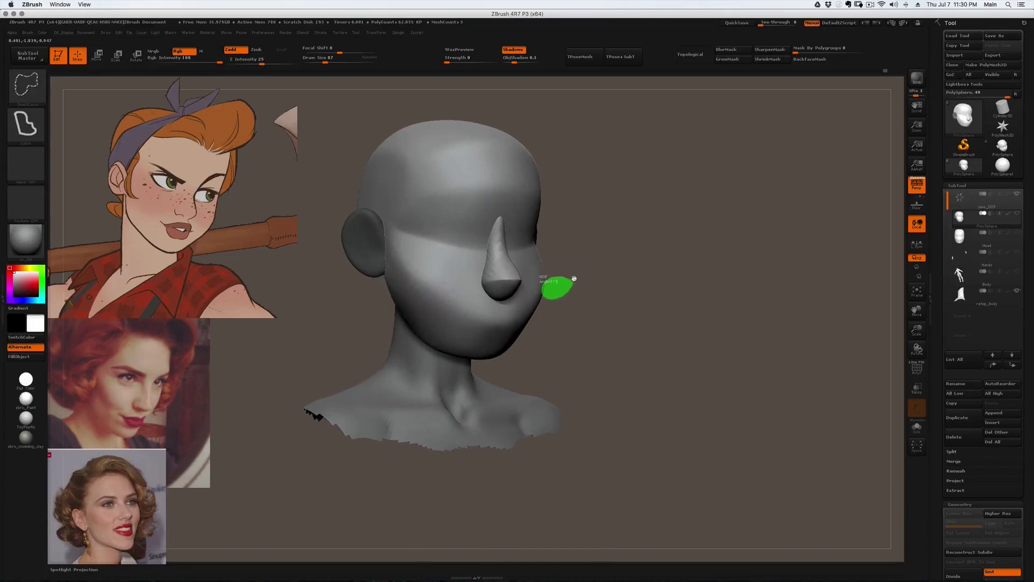
mouse_move(572, 252)
right_mouse_down()
mouse_move(441, 260)
mouse_move(441, 240)
mouse_move(425, 233)
right_mouse_up()
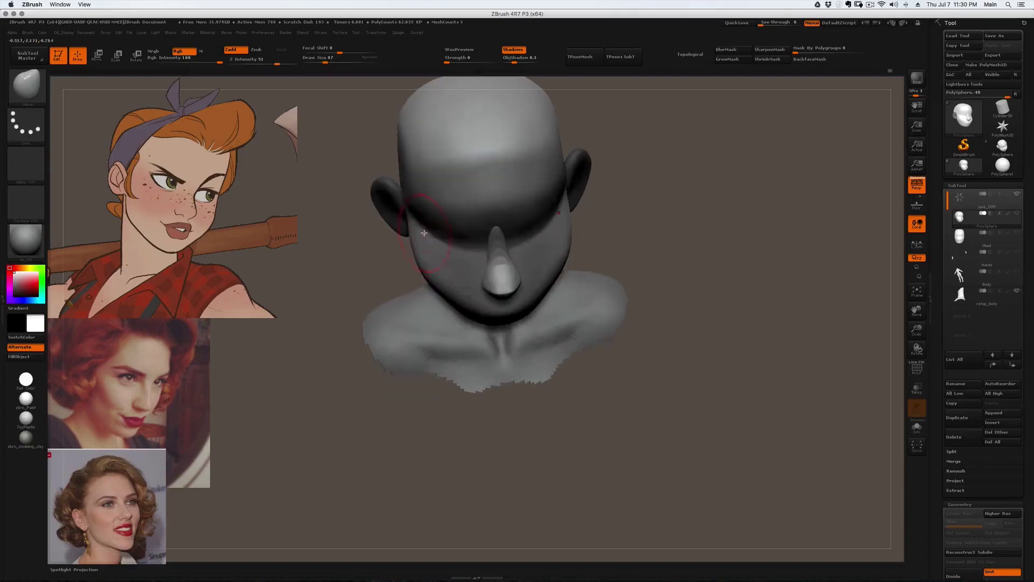
left_click_drag(423, 239, 434, 237)
right_click_drag(451, 247, 459, 227)
left_click_drag(459, 227, 420, 232, "shift")
right_click_drag(442, 238, 458, 253)
mouse_move(454, 291)
right_mouse_down()
mouse_move(419, 297)
mouse_move(533, 282)
right_mouse_up()
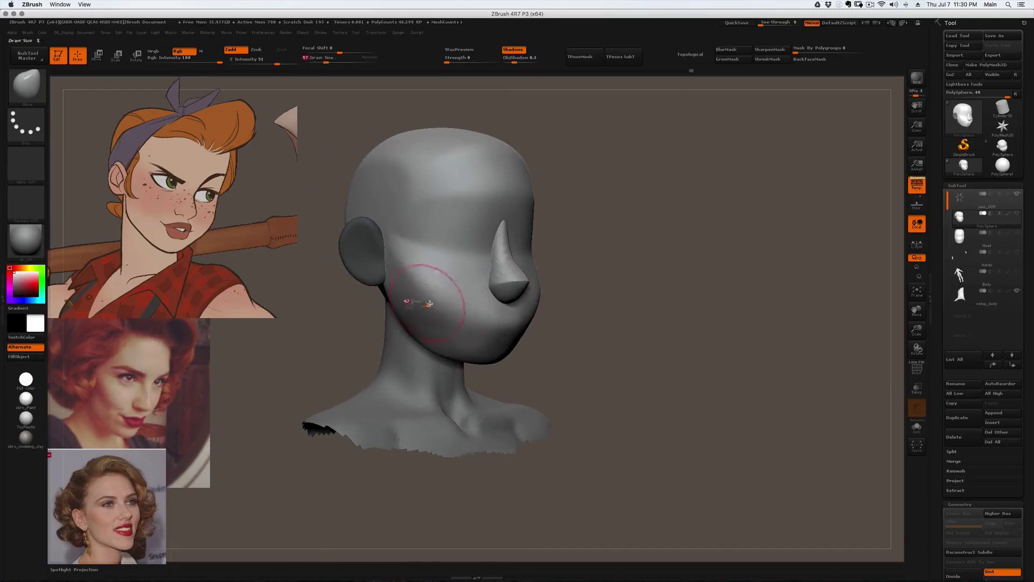
- Undo a trial pull on the cheek, then shape and smooth the area below the cheekbone with a smaller Move brush
left_click_drag(434, 291, 437, 312)
key("ctrl+z")
key("[")
key("[")
mouse_move(418, 317)
right_mouse_down()
mouse_move(455, 319)
mouse_move(455, 282)
mouse_move(454, 309)
right_mouse_up()
left_click_drag(452, 308, 433, 296, "shift")
right_click_drag(426, 297, 456, 322)
left_click_drag(457, 322, 457, 314)
mouse_move(457, 314)
right_mouse_down()
mouse_move(432, 275)
mouse_move(427, 301)
right_mouse_up()
key("[")
mouse_move(434, 279)
left_mouse_down("shift")
mouse_move(424, 259)
mouse_move(437, 288)
left_mouse_up("shift")
right_click_drag(439, 292, 464, 319)
- Check the far cheek's silhouette in three-quarter view by tracing it with the selection lasso
key("ctrl+shift")
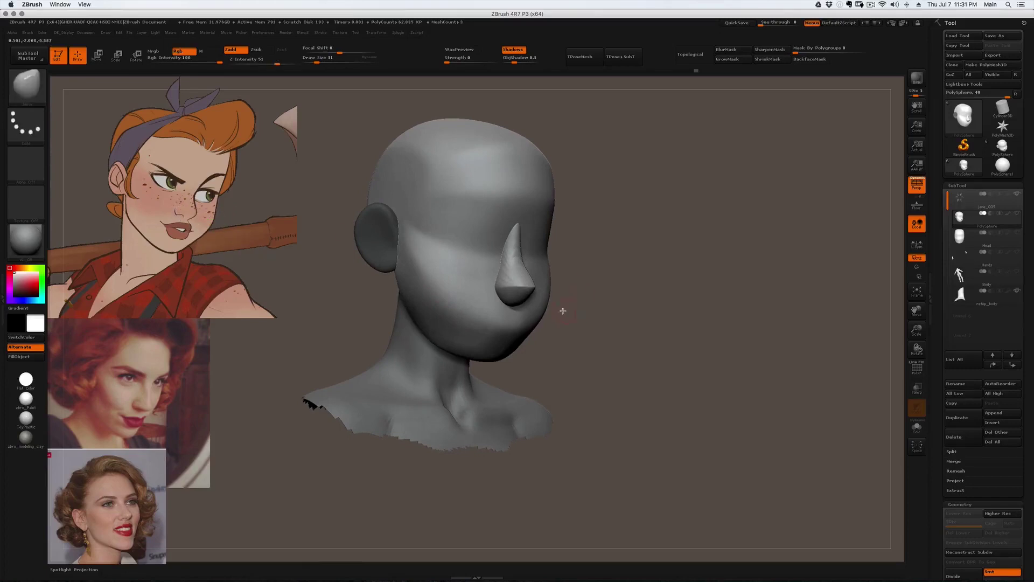
right_click_drag(563, 307, 554, 296)
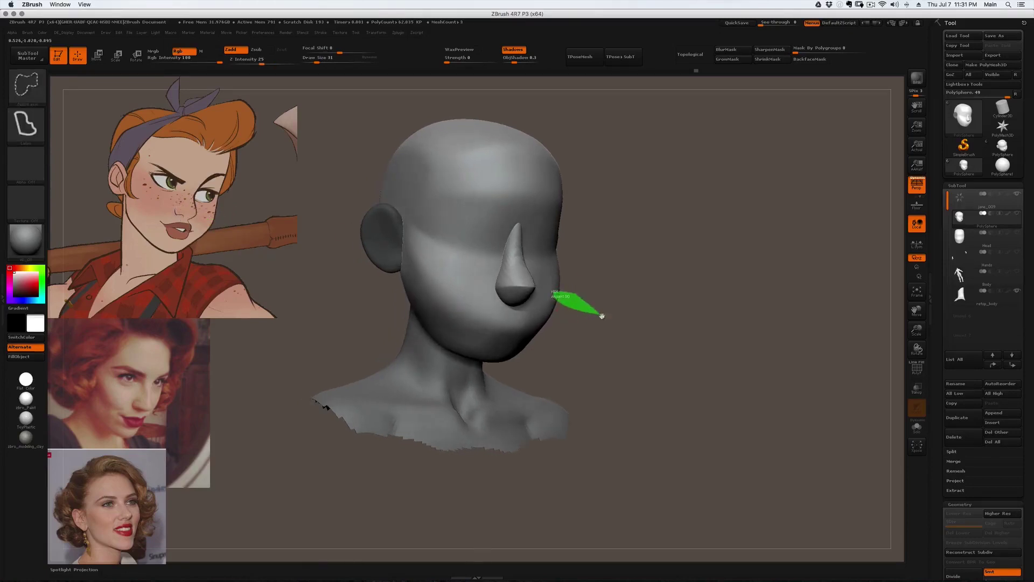
left_click_drag(602, 315, 601, 314, "ctrl+shift")
left_click(567, 296, "ctrl+shift")
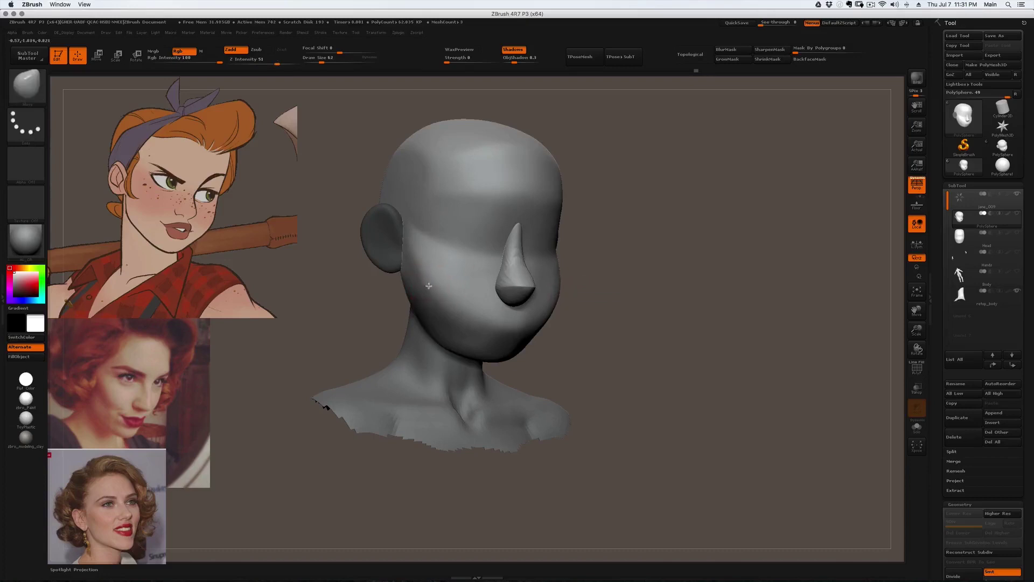
- Soften the cheek below the cheekbone and adjust the side of the face with a larger Move brush
key("shift")
left_click_drag(422, 252, 435, 308, "shift")
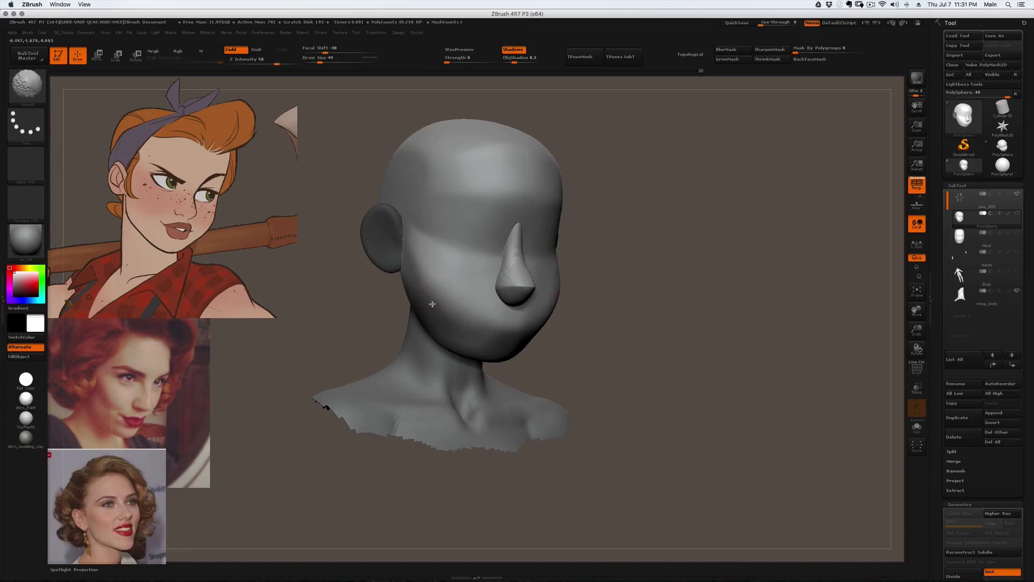
mouse_move(436, 323)
right_mouse_down()
mouse_move(485, 345)
mouse_move(415, 325)
mouse_move(414, 281)
right_mouse_up()
key("s")
key("s")
mouse_move(414, 261)
left_mouse_down()
mouse_move(429, 312)
mouse_move(535, 363)
mouse_move(547, 345)
mouse_move(493, 333)
left_mouse_up()
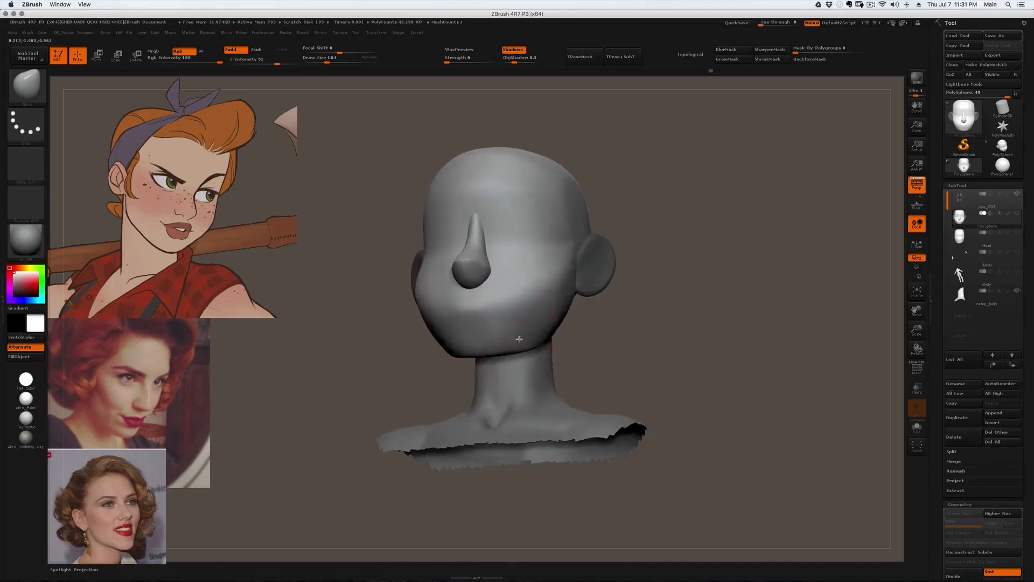
right_click_drag(508, 323, 481, 301)
- Clear the mask from the ears and reshape the ear in profile with the Move Topological brush
right_click_drag(418, 277, 517, 253, "shift")
left_click_drag(597, 195, 635, 191, "ctrl")
right_click_drag(635, 191, 508, 226)
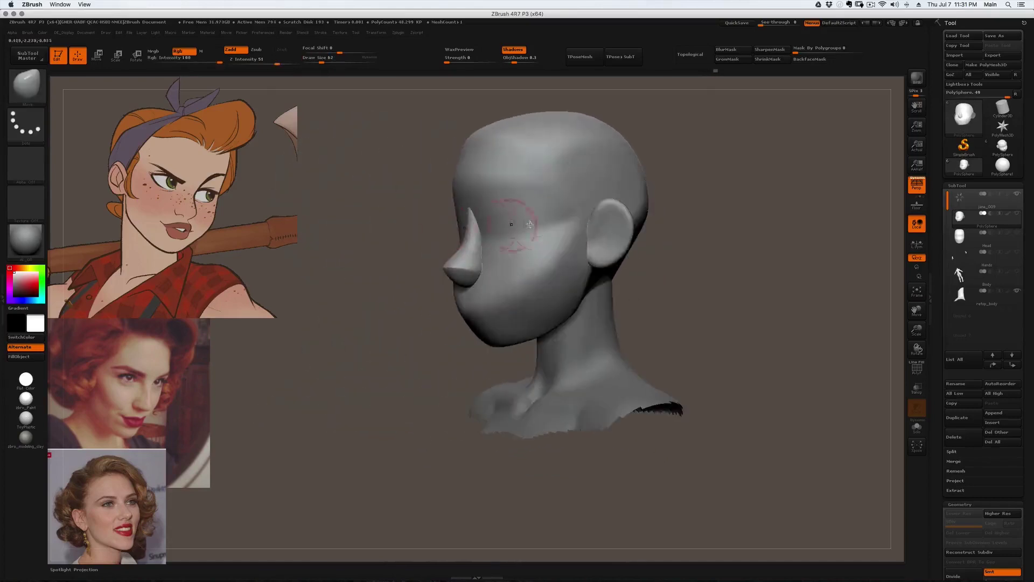
right_click_drag(657, 215, 598, 212)
key("b")
key("m")
key("t")
left_click_drag(597, 226, 595, 217)
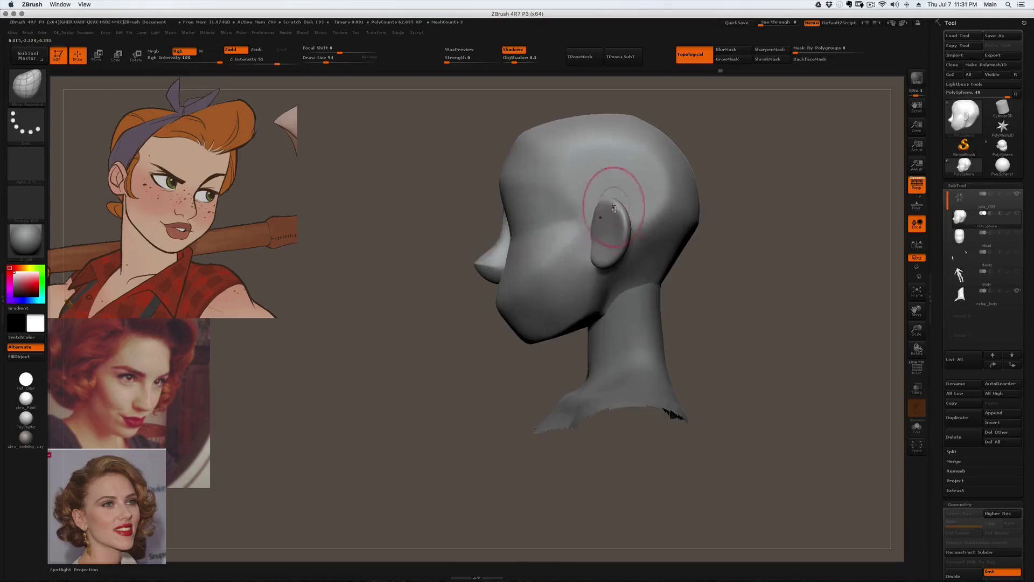
- Blend the nose bridge into the brow and soften the eye area, working in profile and front view
mouse_move(615, 248)
right_mouse_down()
mouse_move(593, 221)
mouse_move(619, 214)
mouse_move(668, 116)
right_mouse_up()
right_click_drag(564, 190, 371, 207)
key("shift")
mouse_move(381, 253)
right_mouse_down()
mouse_move(492, 214)
mouse_move(503, 190)
mouse_move(524, 252)
mouse_move(537, 237)
right_mouse_up()
key("shift")
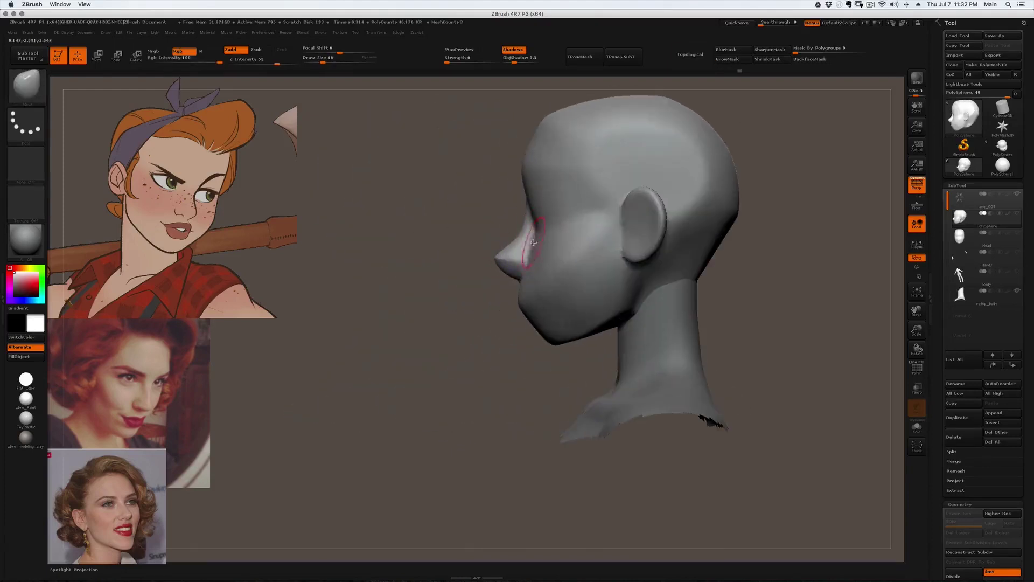
mouse_move(532, 202)
right_mouse_down()
mouse_move(572, 227)
mouse_move(540, 191)
right_mouse_up()
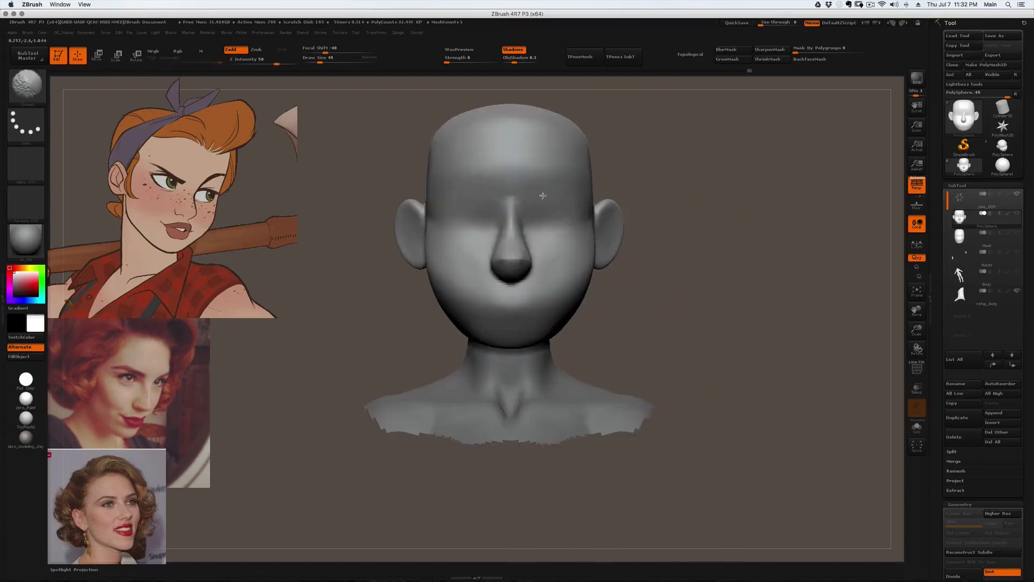
mouse_move(474, 225)
right_mouse_down()
mouse_move(470, 193)
mouse_move(487, 210)
mouse_move(475, 211)
right_mouse_up()
mouse_move(533, 176)
left_mouse_down("ctrl+shift")
mouse_move(434, 247)
mouse_move(580, 184)
mouse_move(809, 160)
left_mouse_up("ctrl+shift")
right_click_drag(472, 242, 426, 261)
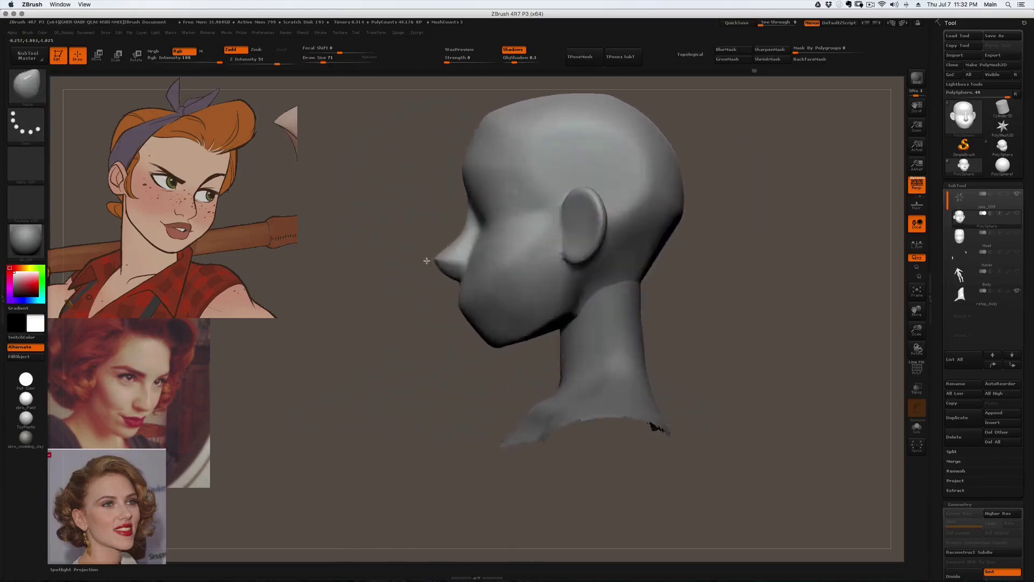
right_click_drag(500, 232, 609, 233, "shift")
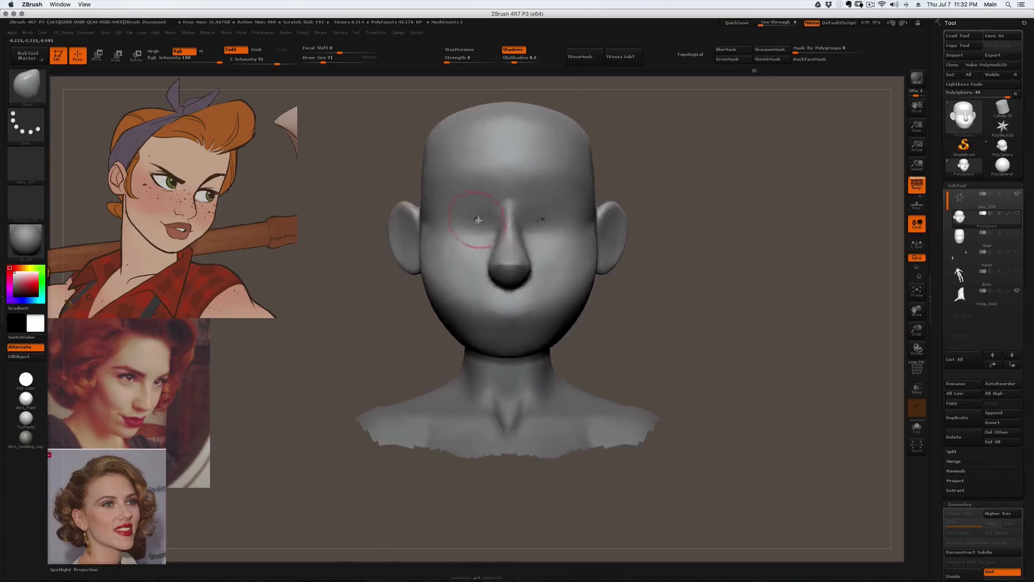
- Sculpt the brow ridge and upper eye-socket edge from the nose bridge to the temple with the clay brush
right_click_drag(475, 214, 495, 226, "ctrl")
key("2")
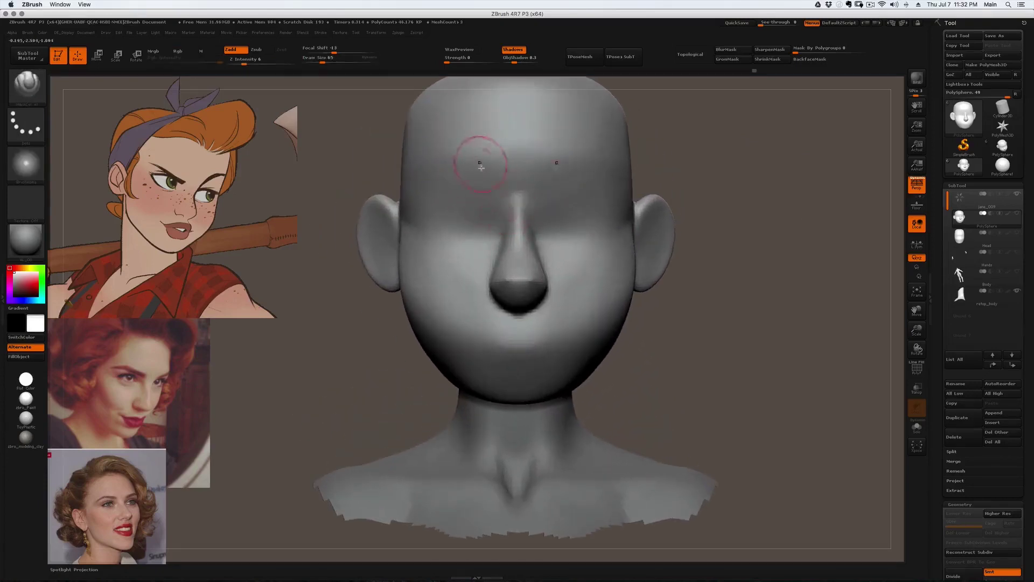
key("3")
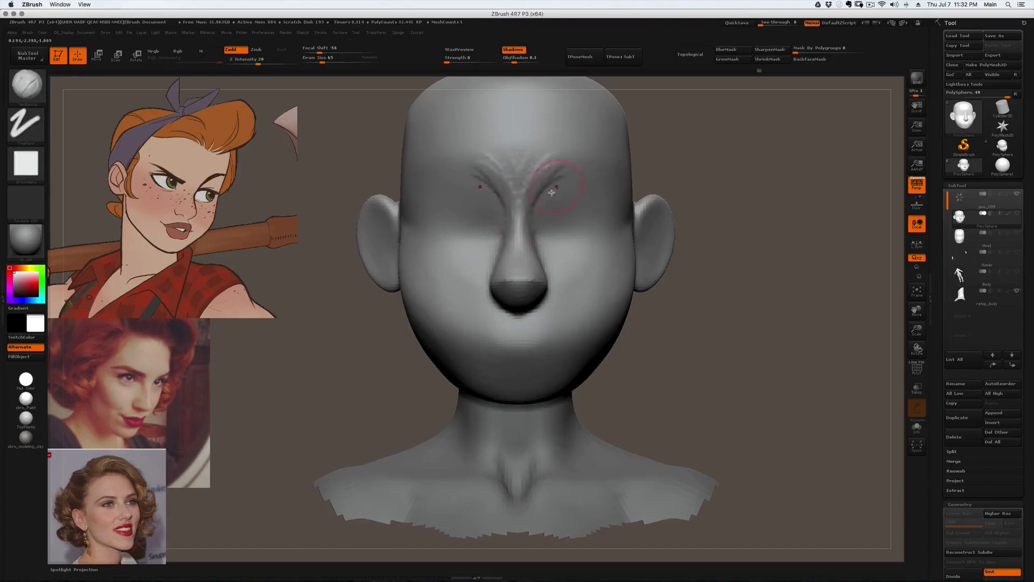
right_click_drag(474, 218, 504, 218)
key("bracketright")
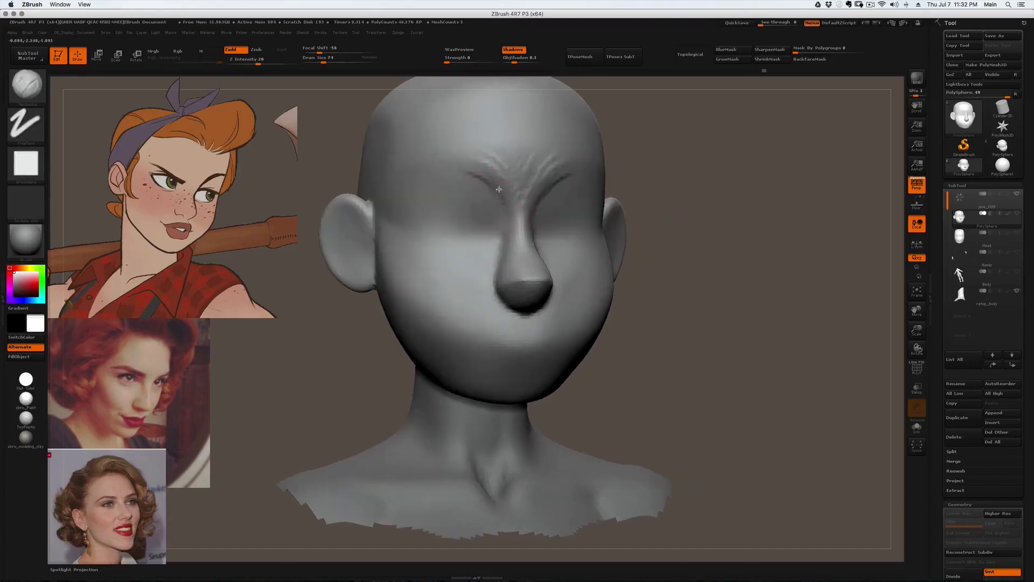
right_click_drag(430, 174, 408, 188)
key("bracketleft")
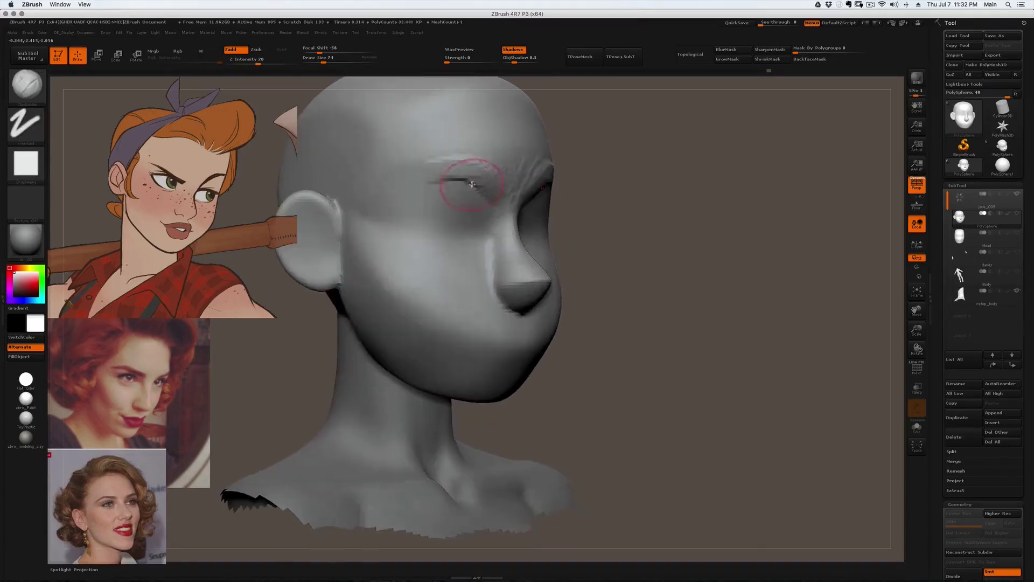
left_click_drag(371, 211, 369, 215)
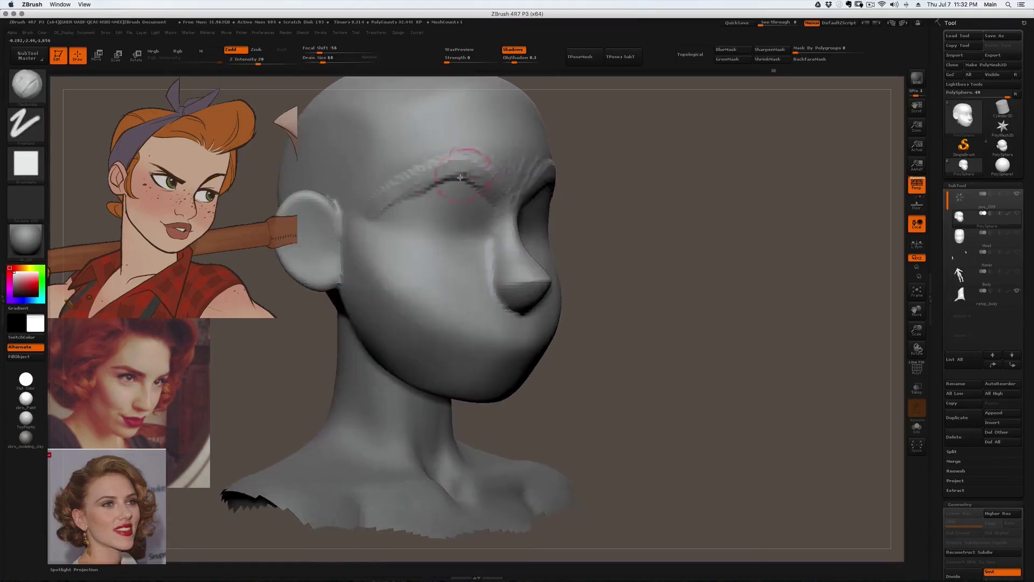
- Smooth the clay strokes along the brow ridge and between the brows
left_click_drag(459, 179, 391, 204, "shift")
left_click_drag(451, 166, 496, 173, "shift")
right_click_drag(478, 198, 519, 230)
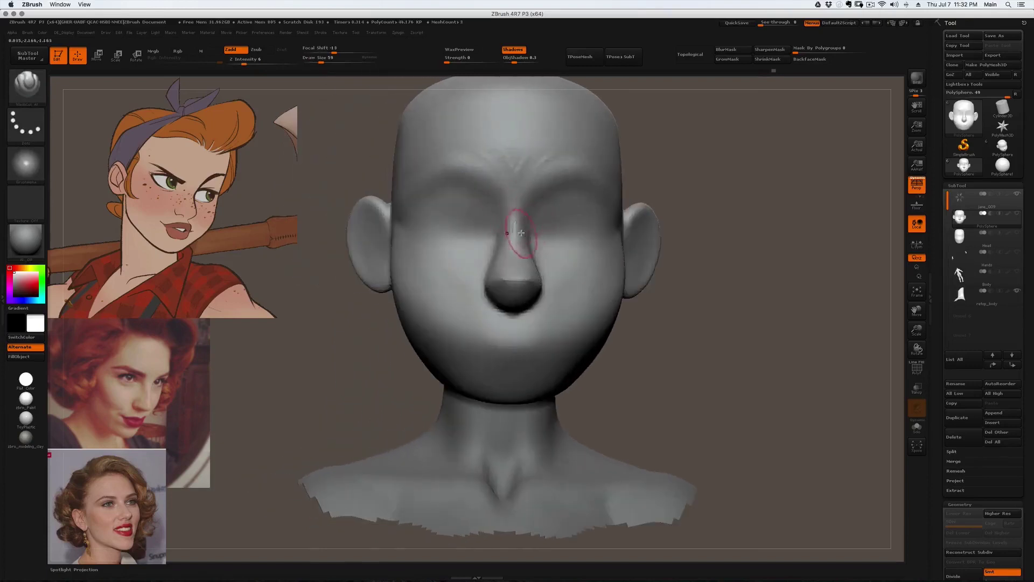
mouse_move(556, 192)
right_mouse_down()
mouse_move(422, 175)
mouse_move(557, 194)
mouse_move(552, 181)
right_mouse_up()
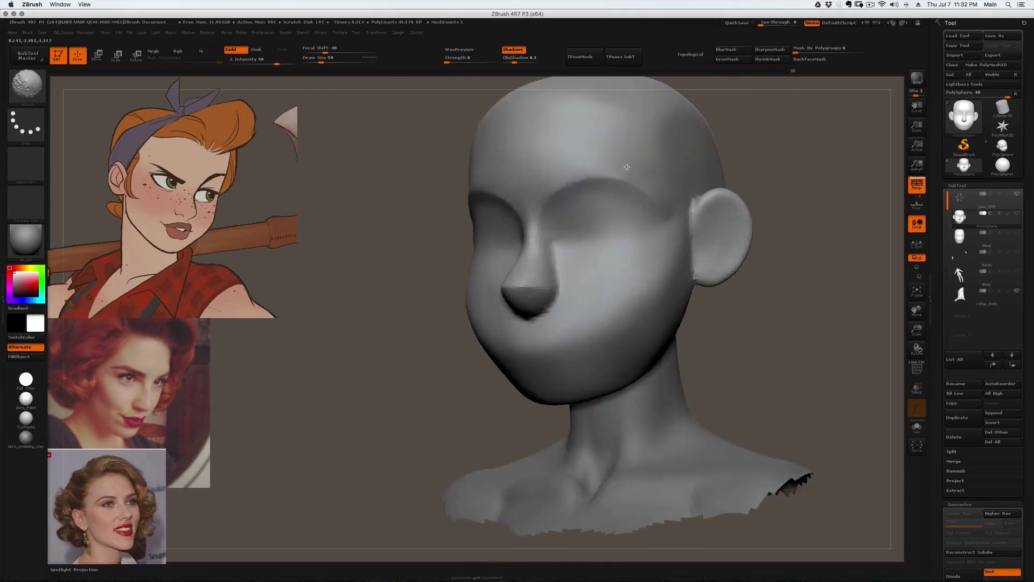
right_click_drag(667, 219, 560, 203, "shift")
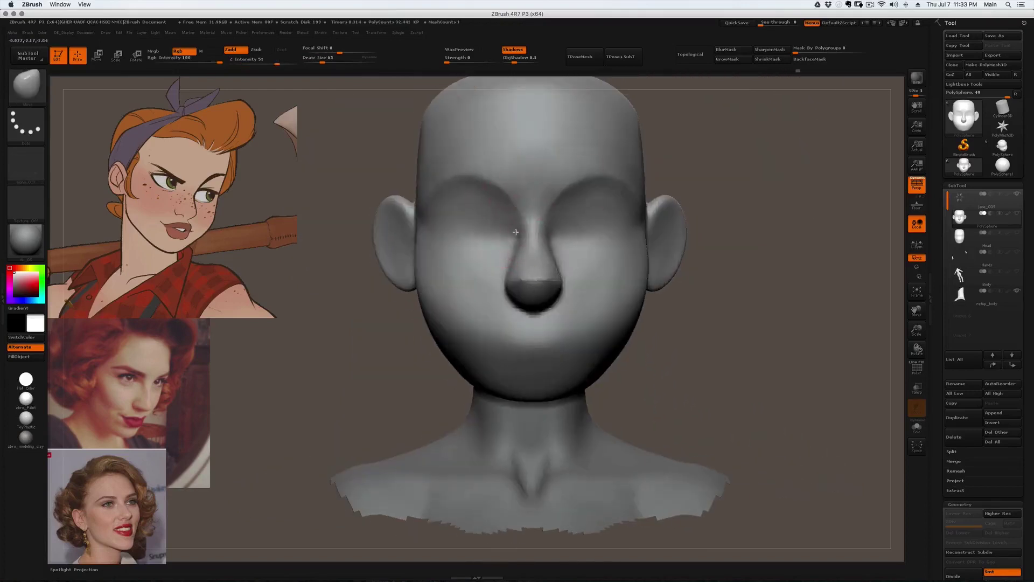
- Refine the eye sockets under the brow and smooth their transition to the nose and temples
right_click_drag(500, 230, 514, 220)
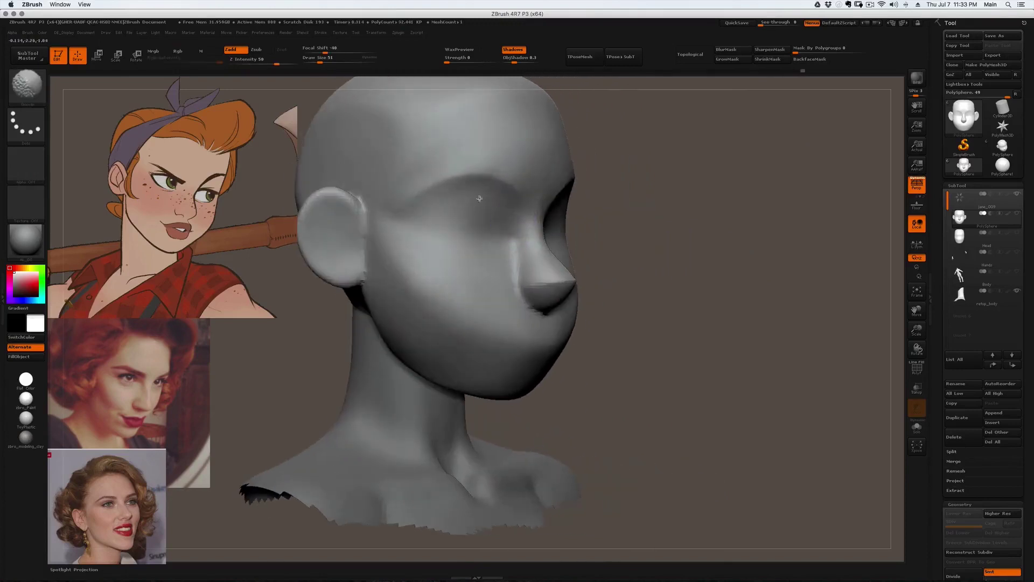
right_click_drag(453, 199, 440, 203)
mouse_move(454, 166)
right_mouse_down()
mouse_move(473, 189)
mouse_move(468, 208)
right_mouse_up()
left_click_drag(603, 209, 559, 249)
right_click_drag(559, 249, 562, 226)
mouse_move(629, 255)
left_mouse_down("shift")
mouse_move(600, 231)
mouse_move(549, 236)
mouse_move(605, 208)
mouse_move(568, 238)
left_mouse_up("shift")
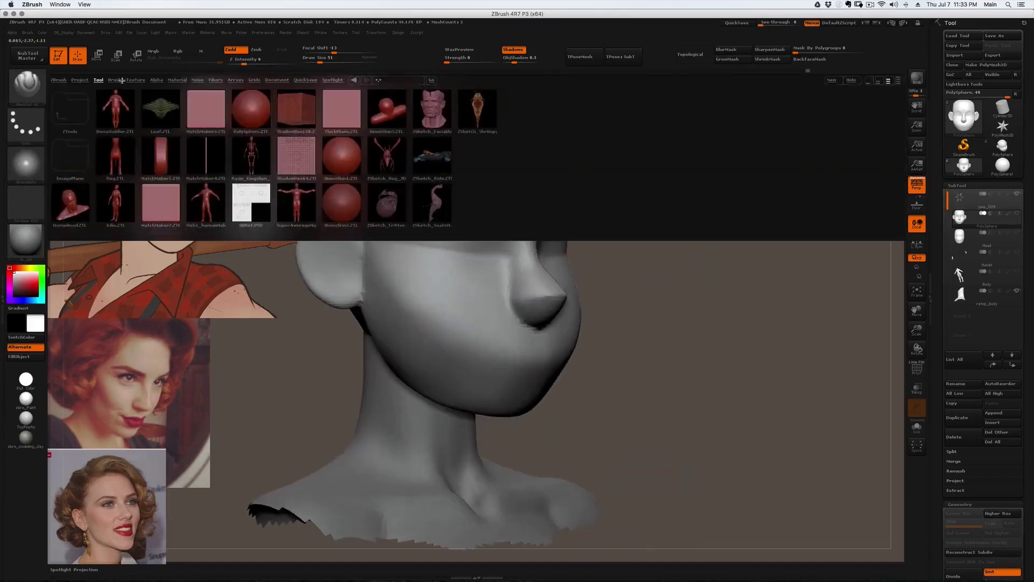
- Load the PolySphere tool from the library, append it to the head as a new subtool and select it
double_click(248, 110)
left_click(964, 165)
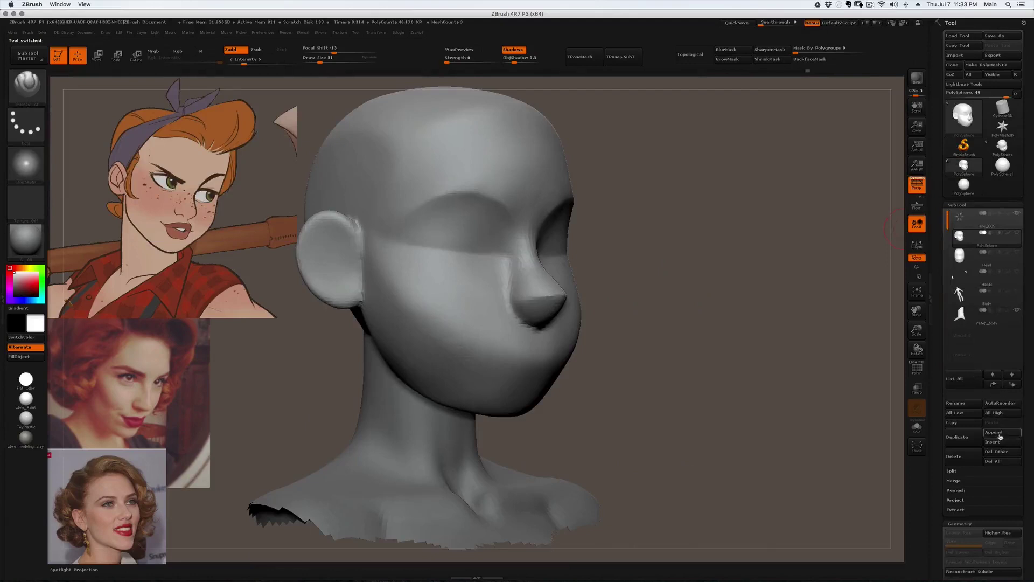
left_click(1000, 434)
left_click(881, 397)
mouse_move(554, 457)
right_mouse_down("alt")
mouse_move(559, 350)
mouse_move(598, 353)
right_mouse_up("alt")
left_click(986, 334)
left_click(1017, 232)
- Move the appended sphere up to the eye area and scale it towards eyeball size with the transpose line
key("w")
left_click_drag(583, 404, 581, 261, "shift")
left_click_drag(583, 333, 605, 93)
mouse_move(531, 165)
left_mouse_down()
mouse_move(695, 135)
mouse_move(591, 145)
left_mouse_up()
key("e")
left_click_drag(688, 133, 589, 145)
left_click_drag(626, 201, 602, 210)
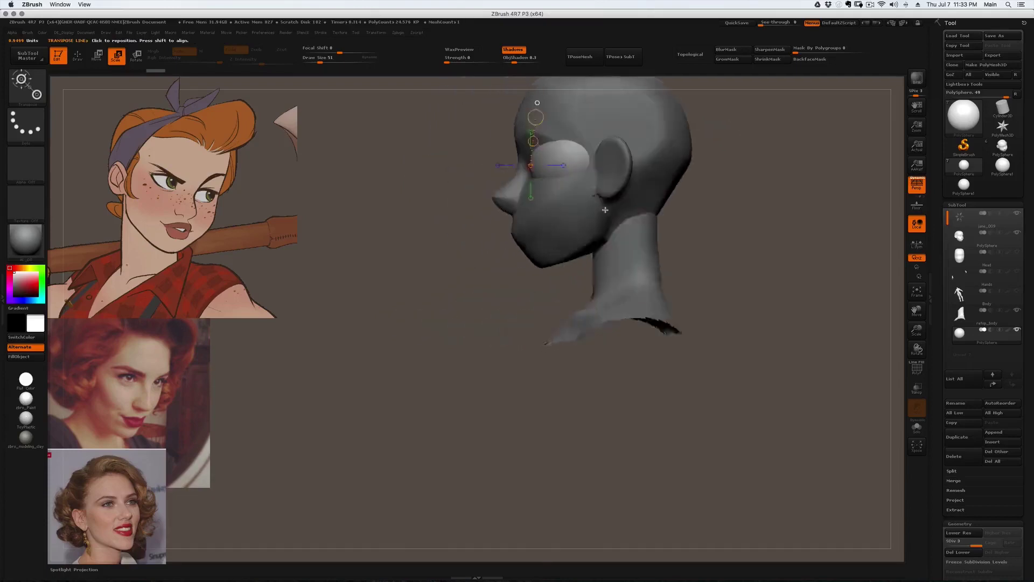
right_click_drag(601, 209, 542, 289, "alt")
- Position and scale the eyeball sphere for the eye socket with the transpose line, and isolate it in Solo mode
key("w")
mouse_move(523, 234)
left_mouse_down()
mouse_move(664, 219)
mouse_move(701, 233)
left_mouse_up()
left_click_drag(611, 233, 583, 237)
right_click_drag(483, 308, 496, 323, "shift")
key("e")
mouse_move(531, 231)
left_mouse_down()
mouse_move(521, 220)
mouse_move(603, 245)
mouse_move(560, 245)
left_mouse_up()
key("w")
mouse_move(646, 185)
left_mouse_down()
mouse_move(575, 179)
mouse_move(561, 226)
left_mouse_up()
left_click_drag(453, 246, 474, 243)
key("q")
key("alt+s")
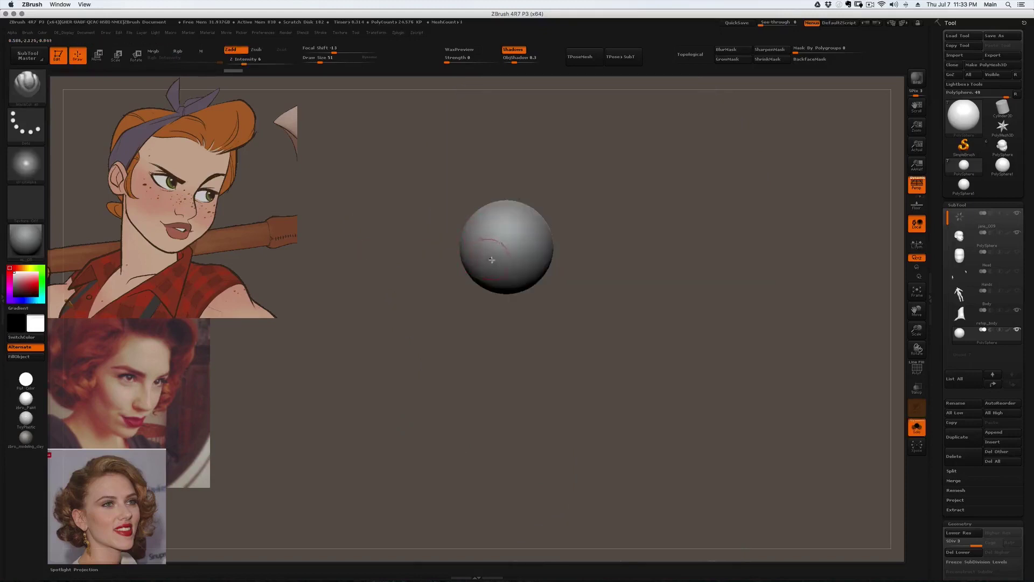
- Reframe the isolated eyeball sphere and leave Solo mode to show the head around it from the side
key("shift+f")
key("f")
key("w")
left_click_drag(529, 199, 529, 193, "ctrl")
key("q")
mouse_move(660, 174)
left_mouse_down()
mouse_move(665, 194)
mouse_move(681, 196)
left_mouse_up()
key("alt+s")
right_click_drag(683, 215, 655, 167)
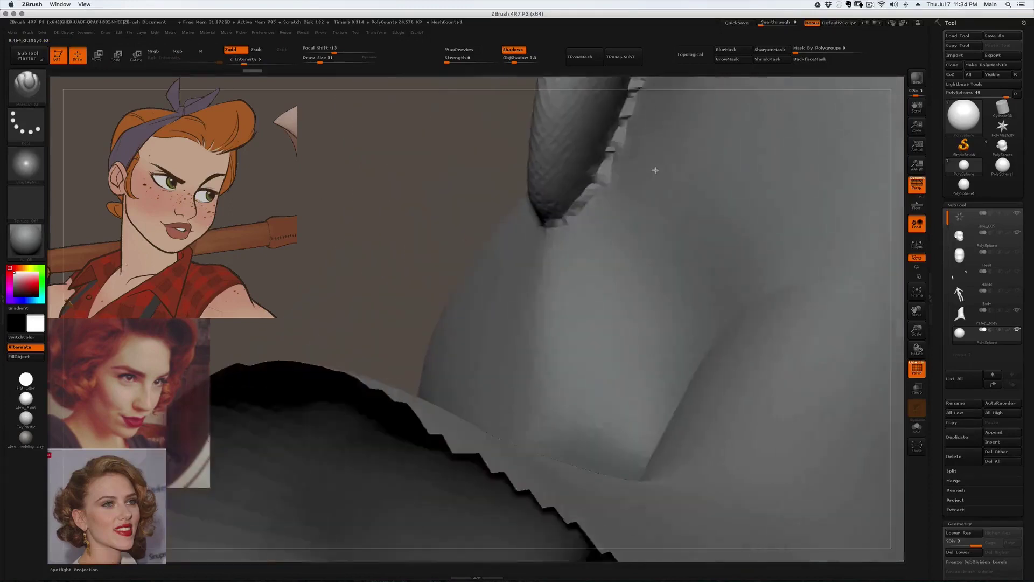
key("shift+f")
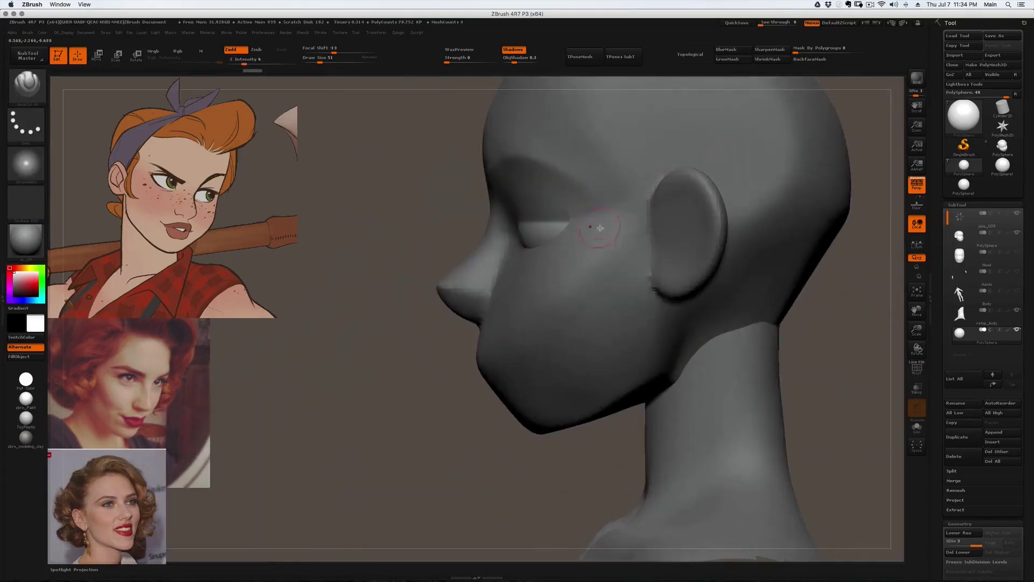
- Bring the eyeball sphere forward in the eye socket with the transpose line in side view
mouse_move(584, 226)
right_mouse_down()
mouse_move(609, 226)
mouse_move(584, 227)
right_mouse_up()
key("w")
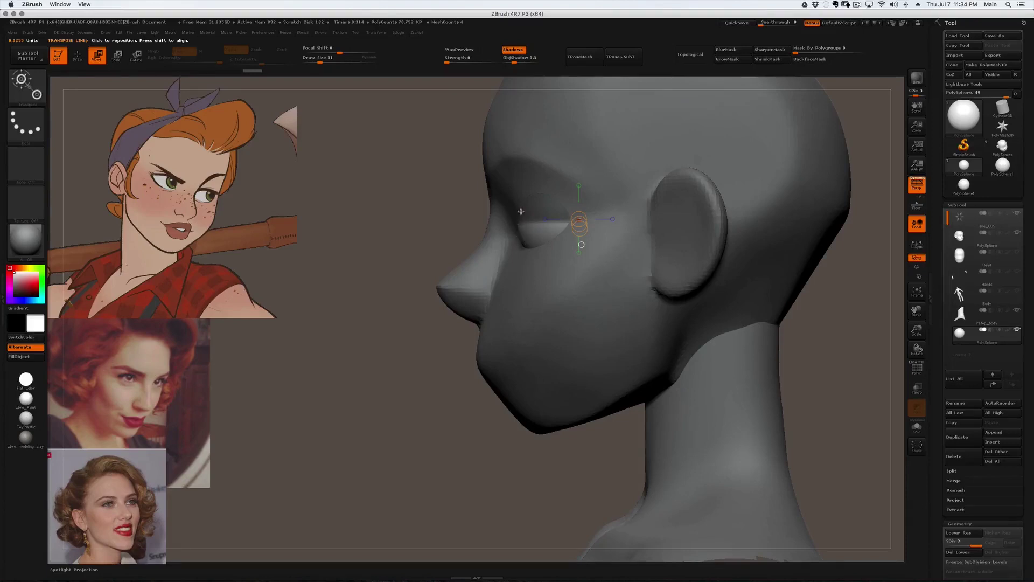
right_click_drag(515, 220, 519, 228, "ctrl")
mouse_move(481, 213)
left_mouse_down("ctrl")
mouse_move(533, 217)
mouse_move(520, 231)
left_mouse_up("ctrl")
- Undo the trial lasso masking at the front of the eyeball and clear the remaining mask
key("q")
key("ctrl")
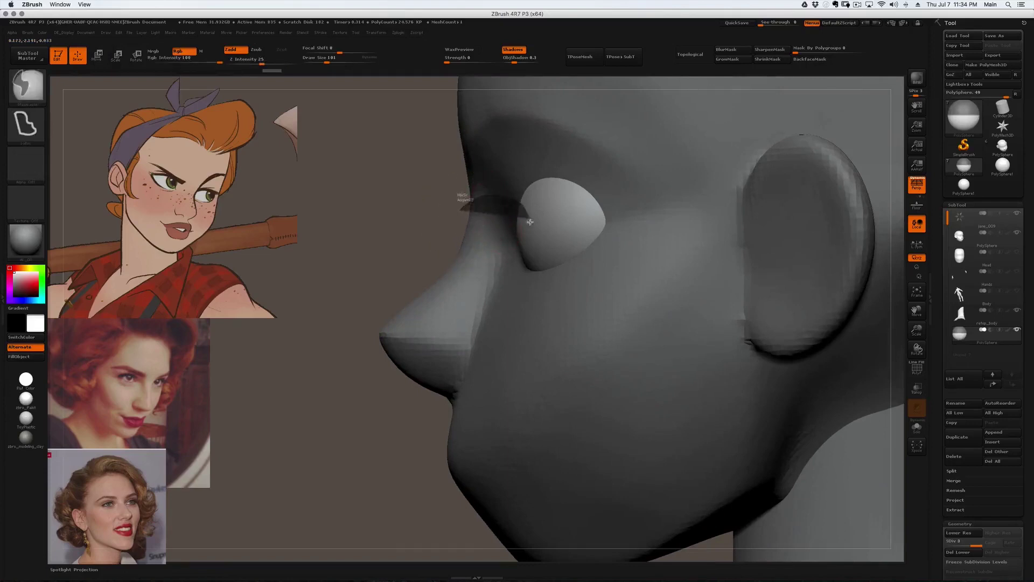
key("ctrl+z")
key("ctrl+z")
key("ctrl+z")
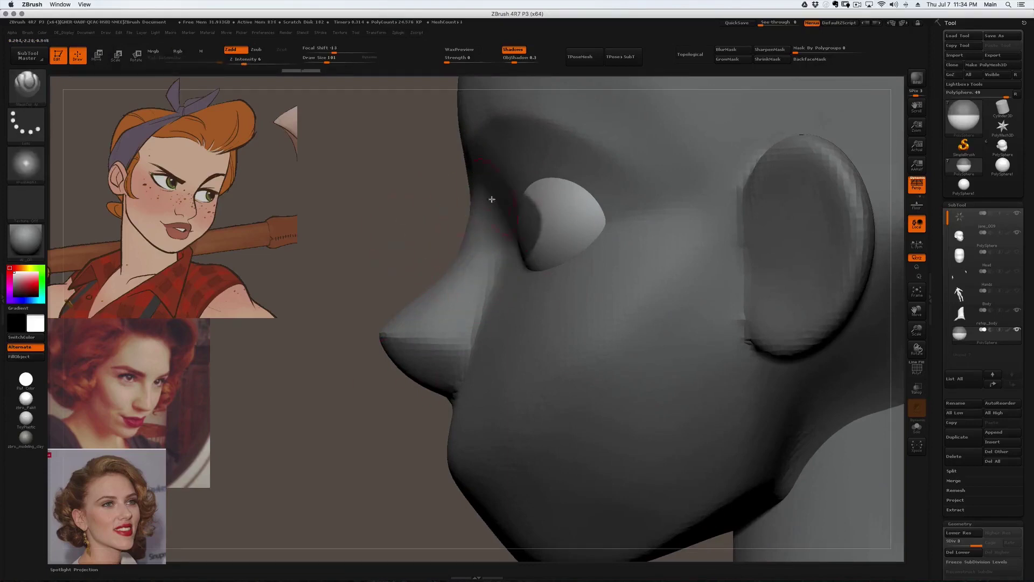
key("s")
left_click_drag(521, 213, 518, 212)
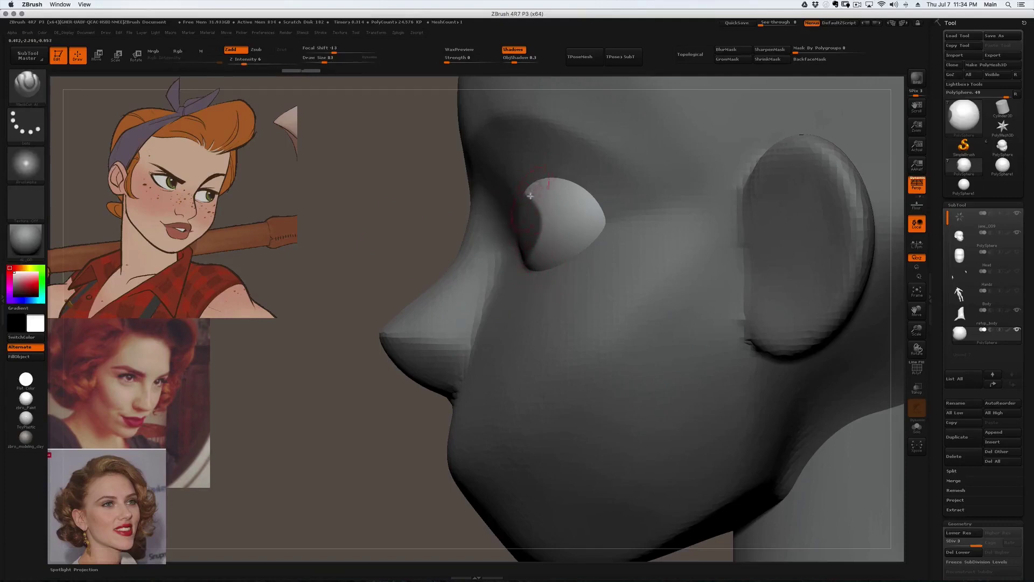
left_click_drag(406, 243, 423, 259, "ctrl")
- Raise the eyeball slightly in the socket with the transpose line and adjust the brush size
key("w")
left_click(566, 222)
left_click_drag(566, 308, 567, 294)
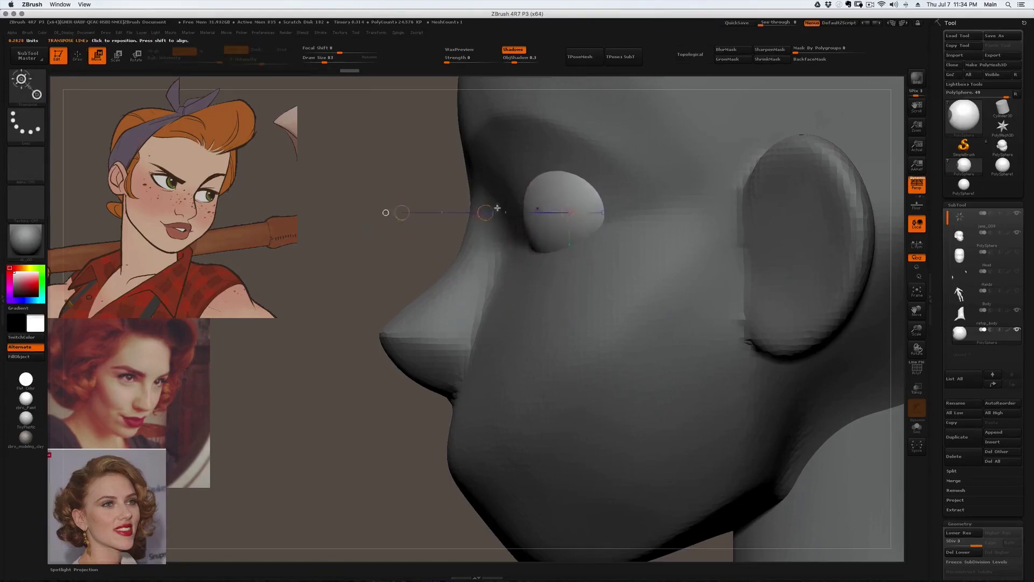
key("q")
right_click_drag(530, 217, 487, 220, "alt")
key("s")
left_click_drag(491, 218, 474, 195)
key("s")
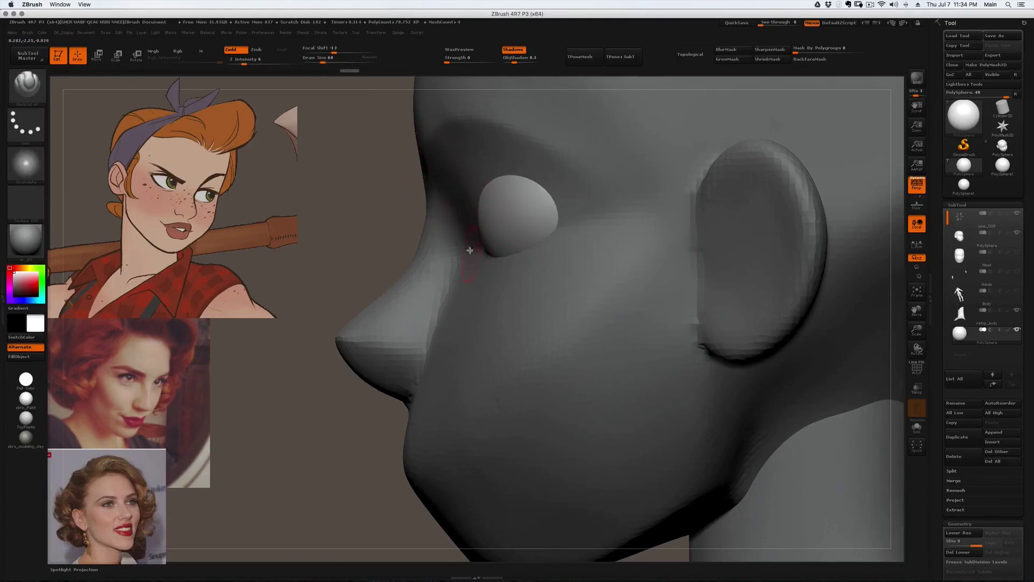
- Outline the slanted eyelid plane in front of the eyeball with trial lasso selections
mouse_move(454, 248)
left_mouse_down("ctrl+shift")
mouse_move(474, 179)
mouse_move(505, 164)
mouse_move(508, 186)
left_mouse_up("ctrl+shift")
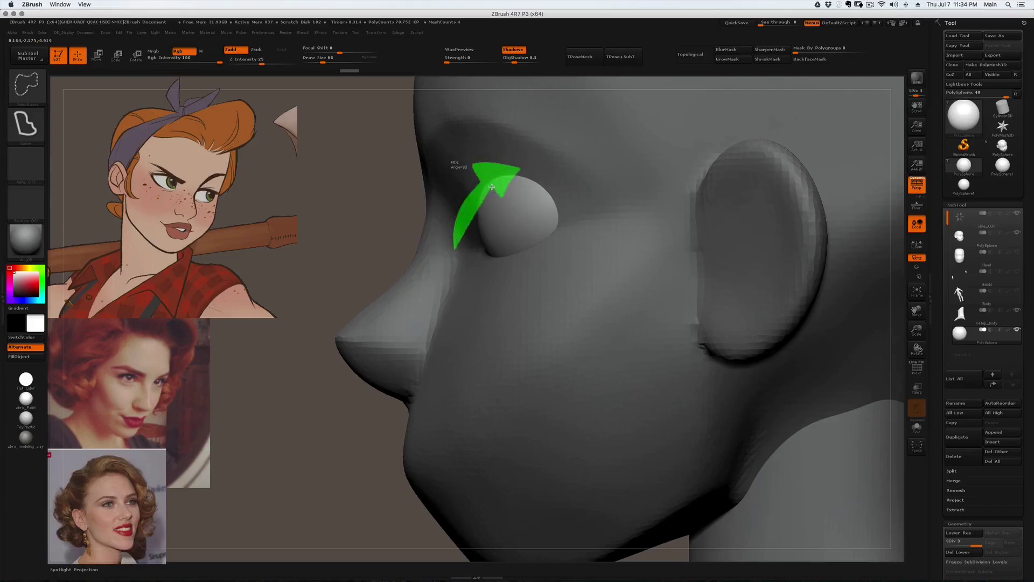
left_click_drag(479, 244, 396, 261, "ctrl+shift")
mouse_move(490, 156)
left_mouse_down("ctrl+shift")
mouse_move(471, 183)
mouse_move(535, 229)
mouse_move(481, 264)
mouse_move(530, 247)
mouse_move(571, 207)
mouse_move(517, 162)
mouse_move(491, 159)
left_mouse_up("ctrl+shift")
mouse_move(509, 219)
right_mouse_down()
mouse_move(524, 221)
mouse_move(508, 199)
right_mouse_up()
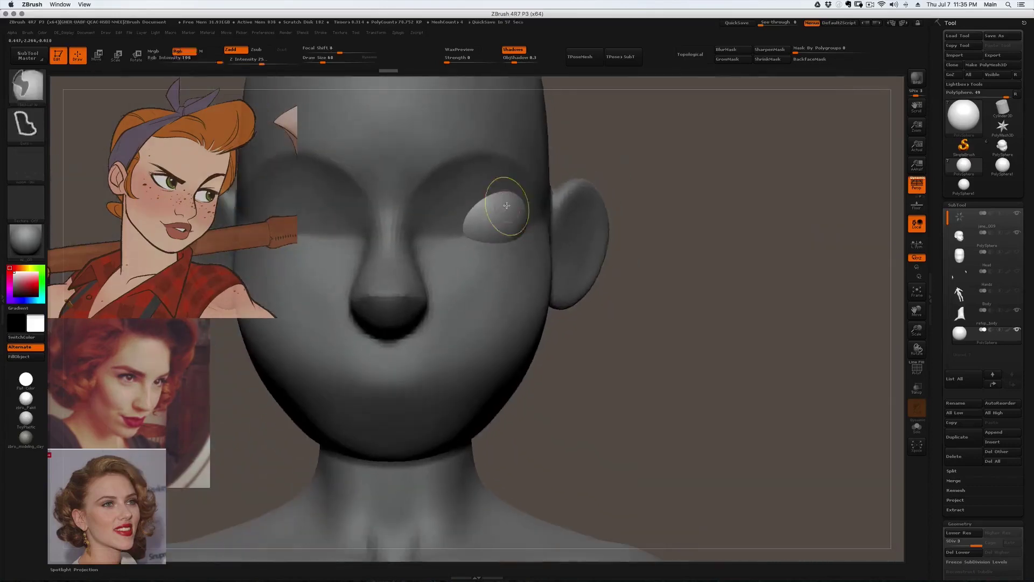
- Select the head subtool and adjust the socket around the inner eye corner with the Move brush
mouse_move(446, 220)
right_mouse_down()
mouse_move(450, 257)
mouse_move(446, 230)
mouse_move(466, 207)
right_mouse_up()
left_click(448, 253, "alt")
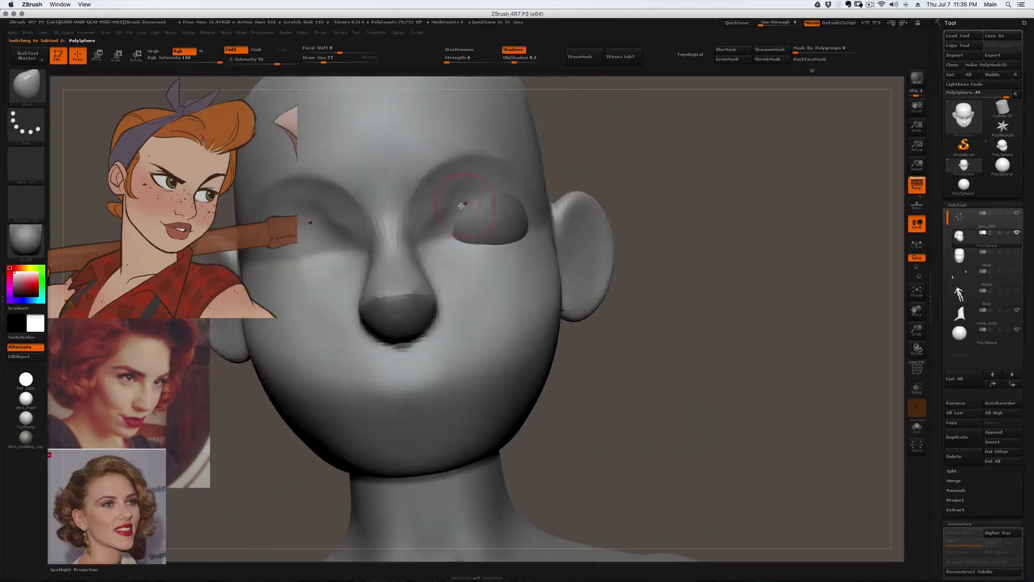
key("s")
mouse_move(437, 214)
left_mouse_down()
mouse_move(473, 184)
mouse_move(462, 219)
left_mouse_up()
- Sculpt the area between the eyeball, nose bridge and brow with the Clay Buildup brush and smooth the strokes
key("b")
key("c")
key("b")
key("bracketright")
key("bracketright")
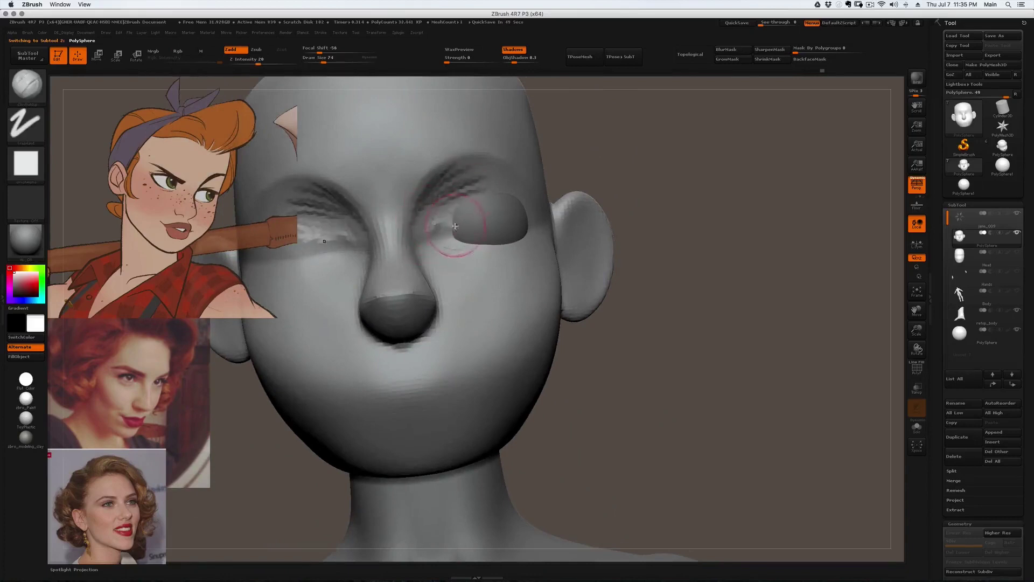
right_click_drag(461, 219, 465, 208)
mouse_move(461, 210)
left_mouse_down()
mouse_move(434, 229)
mouse_move(462, 202)
left_mouse_up()
right_click_drag(480, 197, 446, 190)
left_click_drag(446, 190, 468, 183)
right_click_drag(484, 186, 474, 185)
left_click_drag(474, 185, 442, 199, "shift")
- Select the eyeball subtool and show it through a transparent head in front view for scaling with the transpose line
mouse_move(501, 207)
right_mouse_down()
mouse_move(541, 212)
mouse_move(511, 214)
mouse_move(508, 202)
right_mouse_up()
left_click(504, 212, "alt")
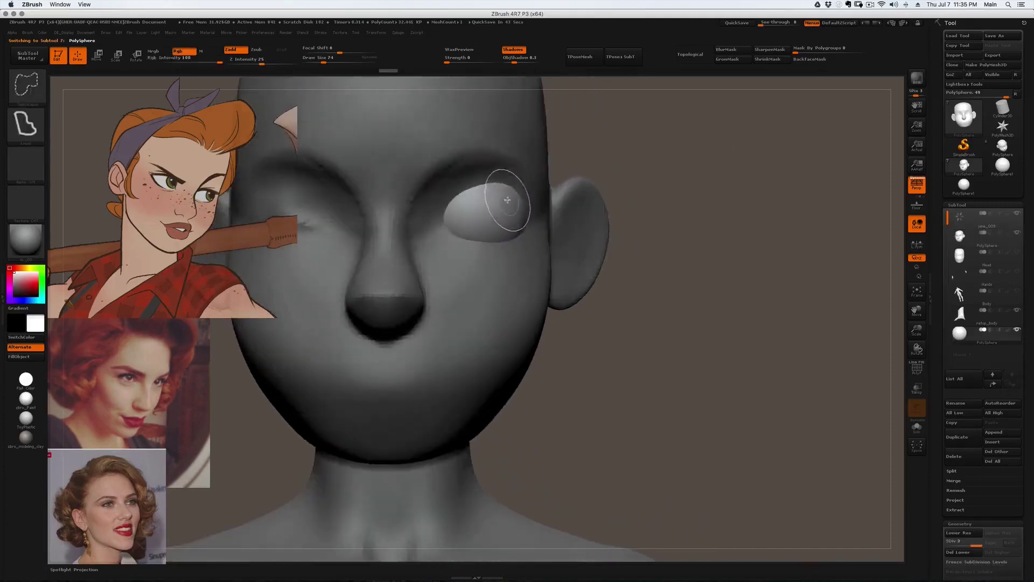
key("ctrl+shift+t")
right_click_drag(559, 176, 639, 169, "shift")
key("w")
key("e")
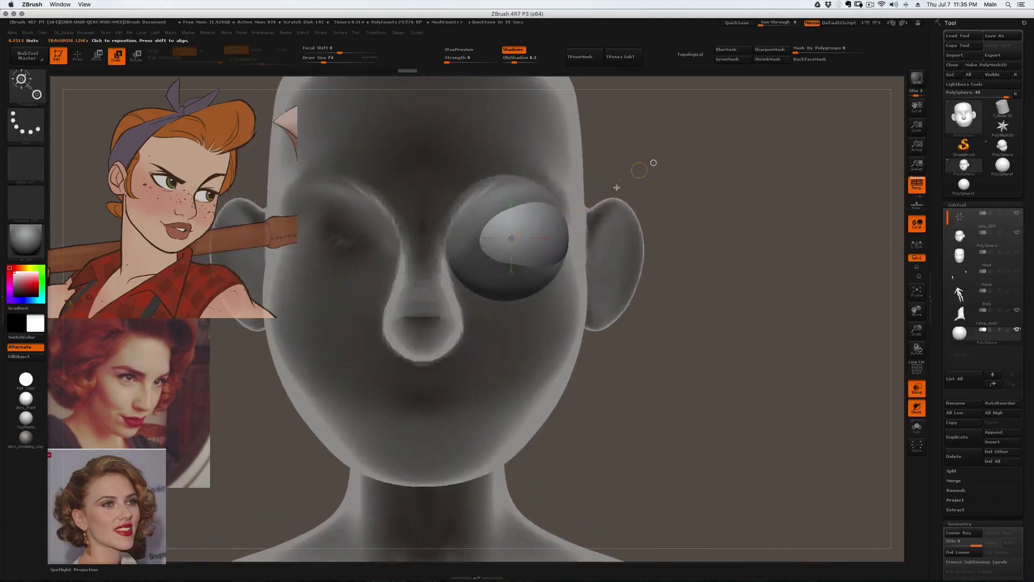
- Adjust the eyeball's height and position in the socket with the transpose line, turning from front to side view
key("w")
left_click_drag(558, 244, 558, 144, "shift")
left_click_drag(557, 194, 557, 190)
mouse_move(659, 218)
right_mouse_down()
mouse_move(587, 223)
mouse_move(411, 264)
right_mouse_up()
left_click_drag(571, 265, 424, 265, "shift")
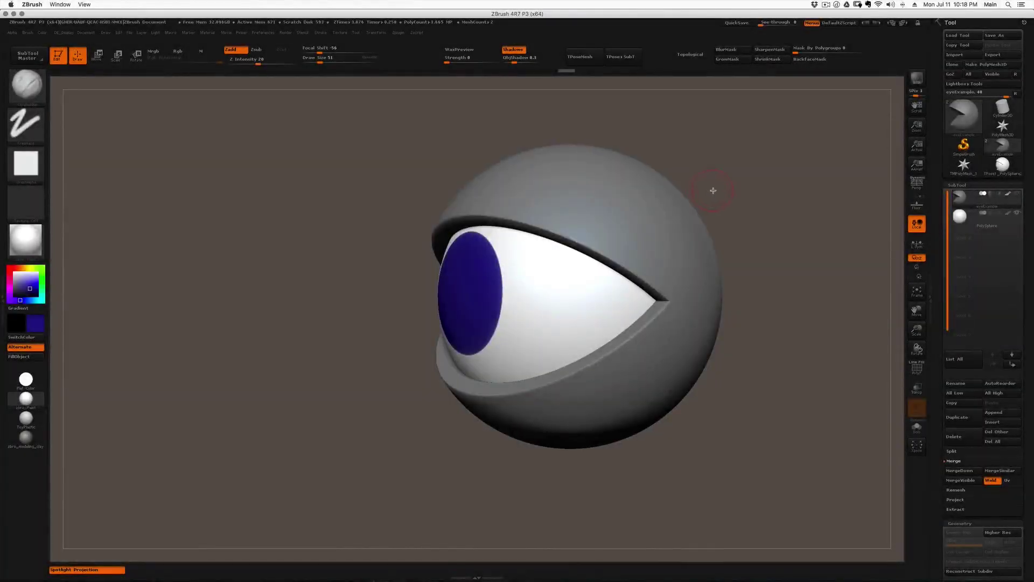
- Examine the eyelid shell and eyeball example from three-quarter and profile views
left_click_drag(770, 225, 766, 227)
left_click_drag(417, 226, 412, 230)
mouse_move(294, 278)
left_mouse_down("ctrl+shift")
mouse_move(373, 284)
mouse_move(417, 273)
mouse_move(366, 391)
mouse_move(276, 322)
mouse_move(237, 309)
mouse_move(260, 324)
mouse_move(353, 308)
left_mouse_up("ctrl+shift")
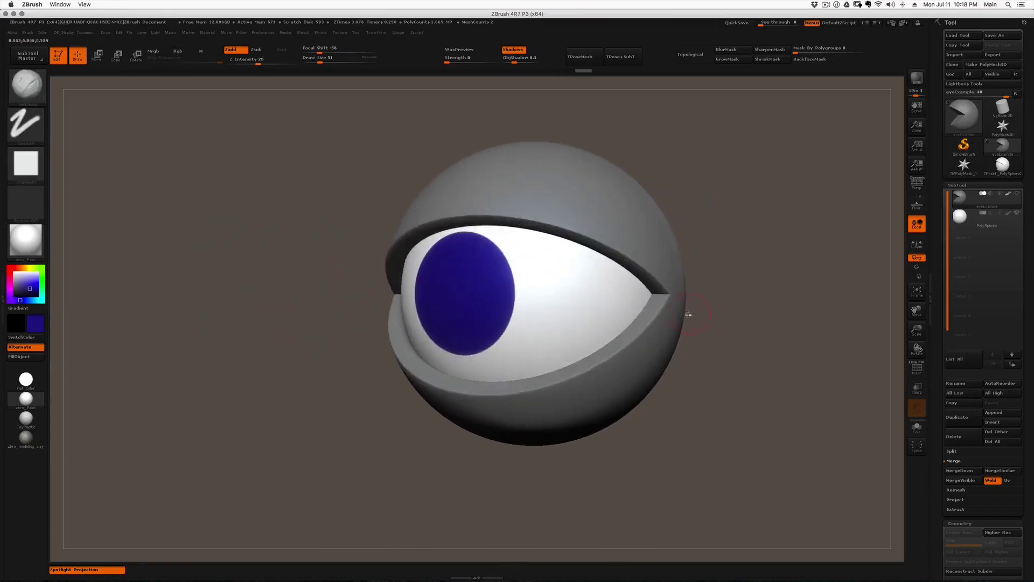
left_click_drag(757, 222, 702, 205)
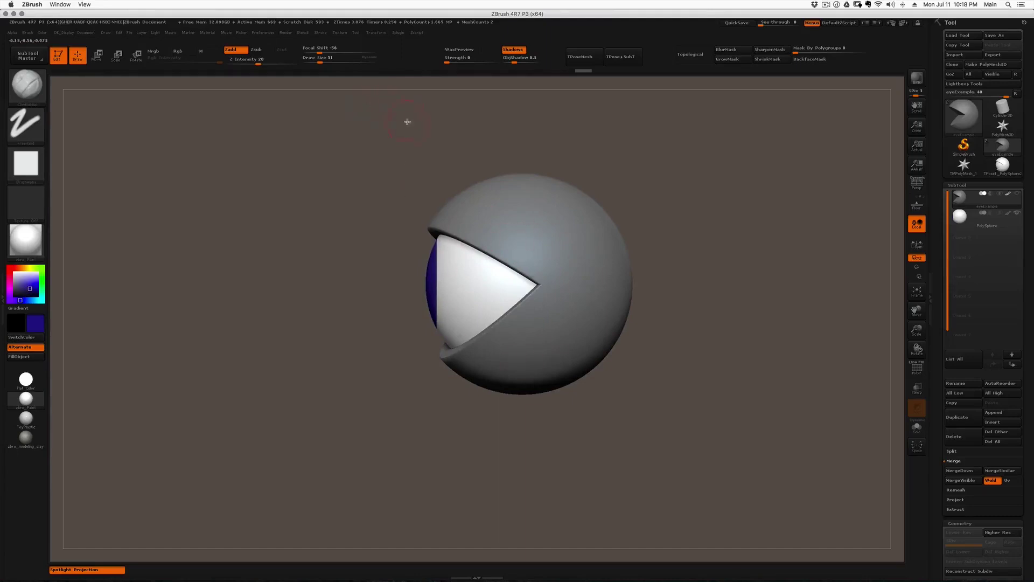
key("ctrl+shift")
mouse_move(413, 97)
left_mouse_down("ctrl+shift")
mouse_move(373, 214)
mouse_move(390, 247)
mouse_move(275, 373)
mouse_move(399, 434)
mouse_move(373, 482)
mouse_move(411, 508)
mouse_move(399, 542)
mouse_move(439, 563)
mouse_move(830, 270)
mouse_move(874, 87)
mouse_move(700, 104)
left_mouse_up("ctrl+shift")
key("ctrl+shift")
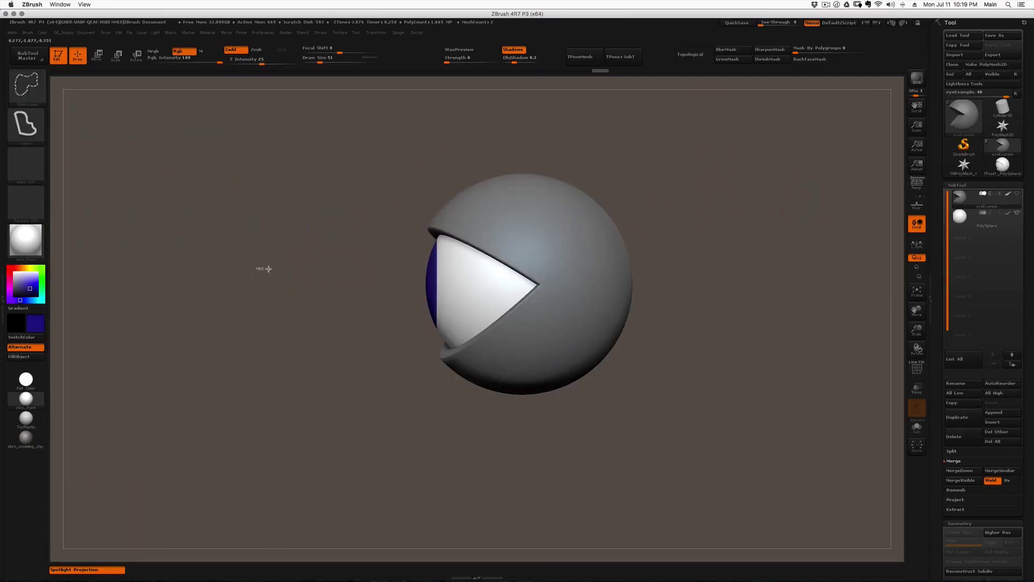
mouse_move(363, 268)
left_mouse_down("ctrl+shift")
mouse_move(361, 235)
mouse_move(406, 262)
mouse_move(348, 335)
mouse_move(323, 310)
mouse_move(203, 310)
mouse_move(239, 315)
left_mouse_up("ctrl+shift")
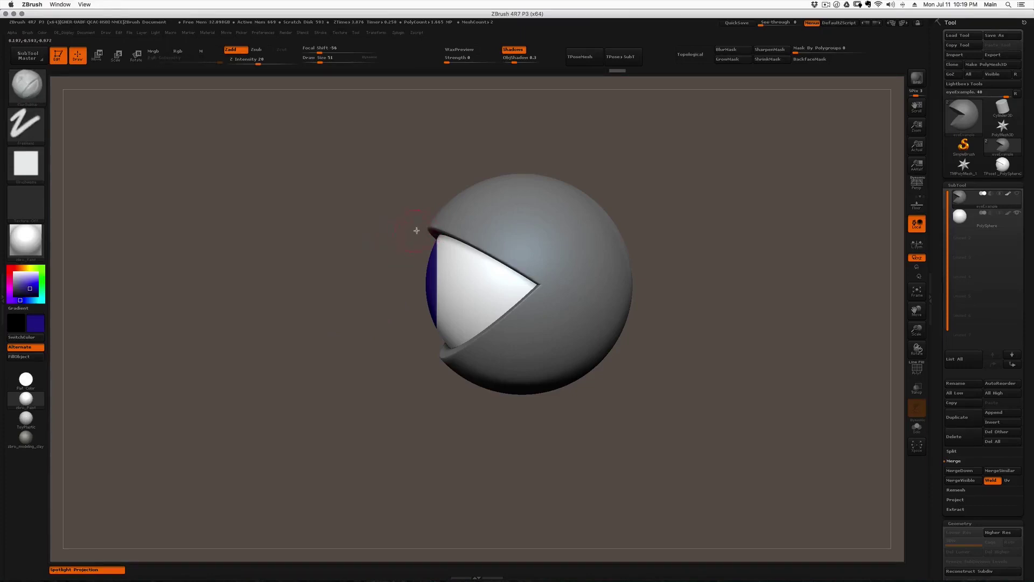
- Inspect the eyelid shell's profile against a vertical transpose line with the eyeball hidden, and show the eyeball again
key("w")
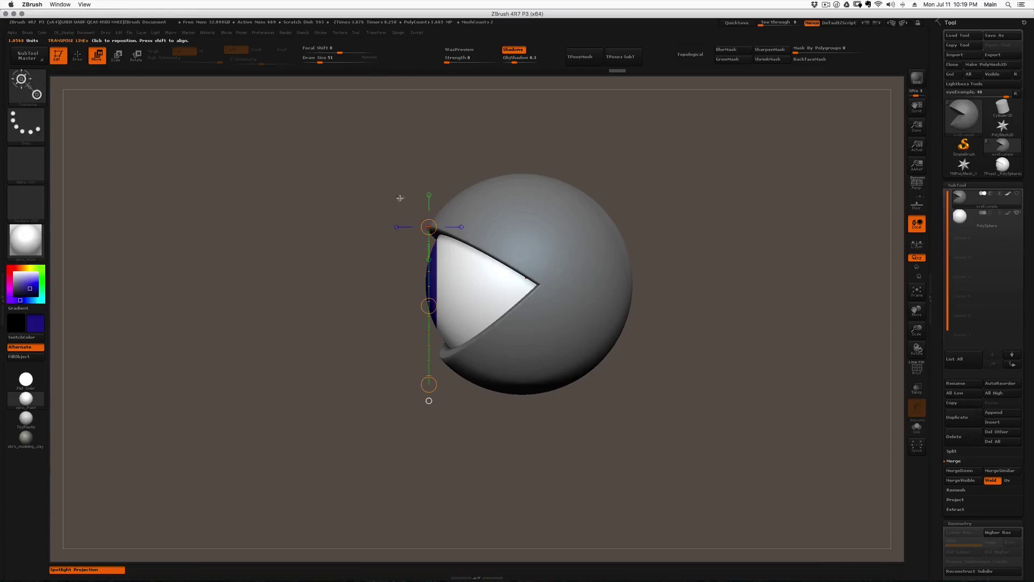
mouse_move(433, 300)
left_mouse_down()
mouse_move(402, 300)
mouse_move(431, 300)
left_mouse_up()
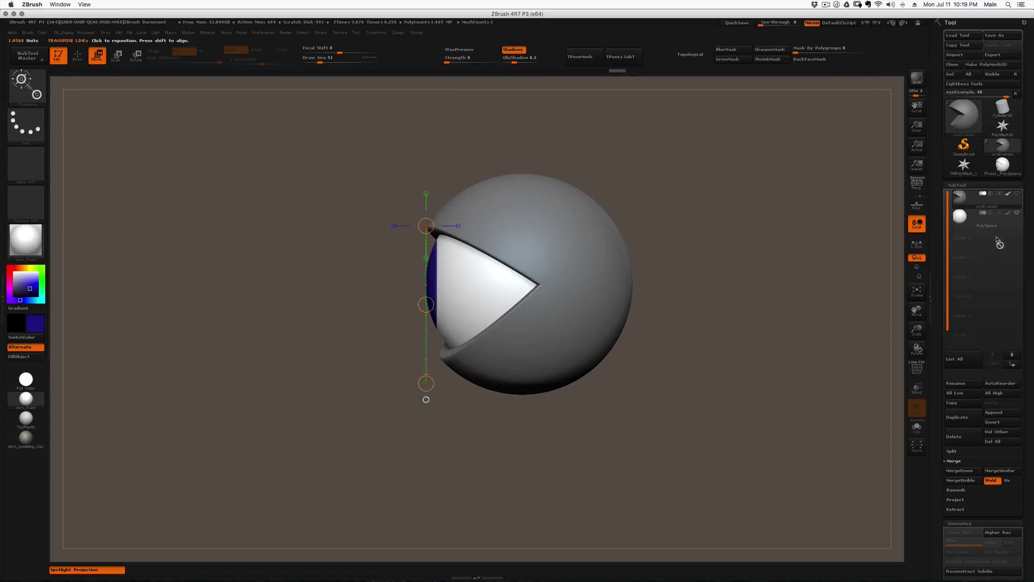
left_click(1018, 214)
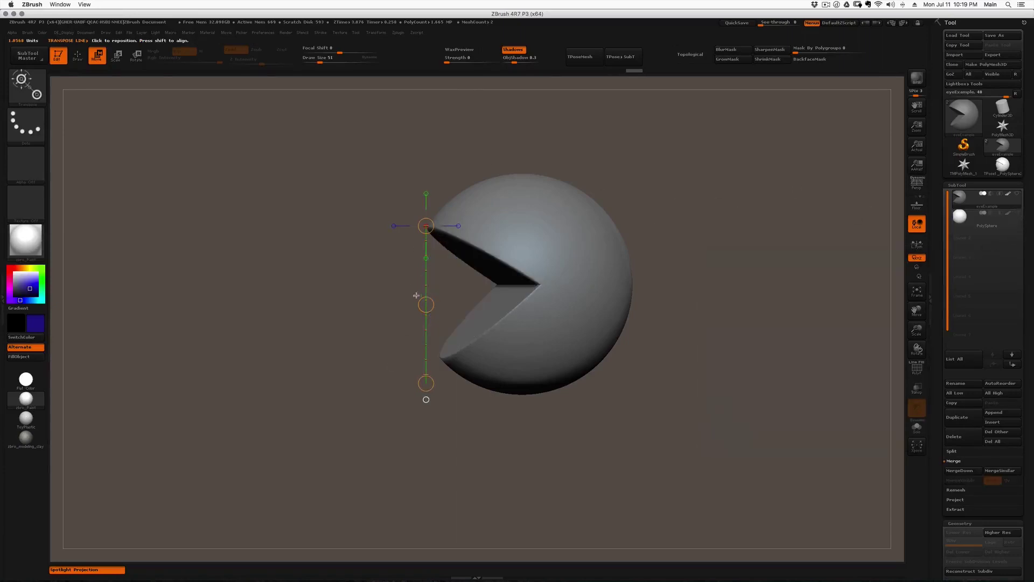
left_click_drag(434, 301, 546, 305)
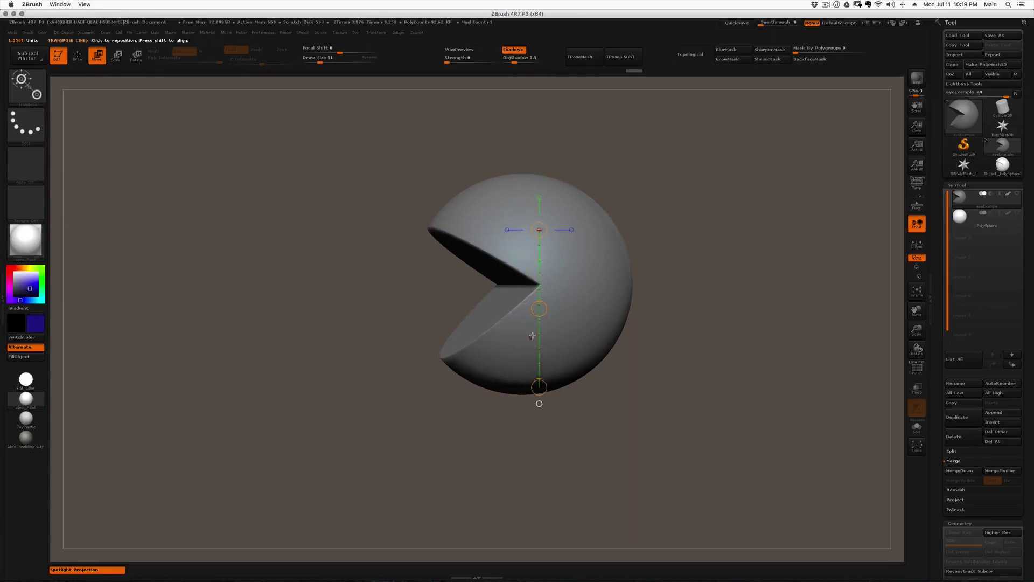
left_click(1016, 213)
mouse_move(618, 136)
left_mouse_down("shift")
mouse_move(644, 141)
mouse_move(629, 153)
left_mouse_up("shift")
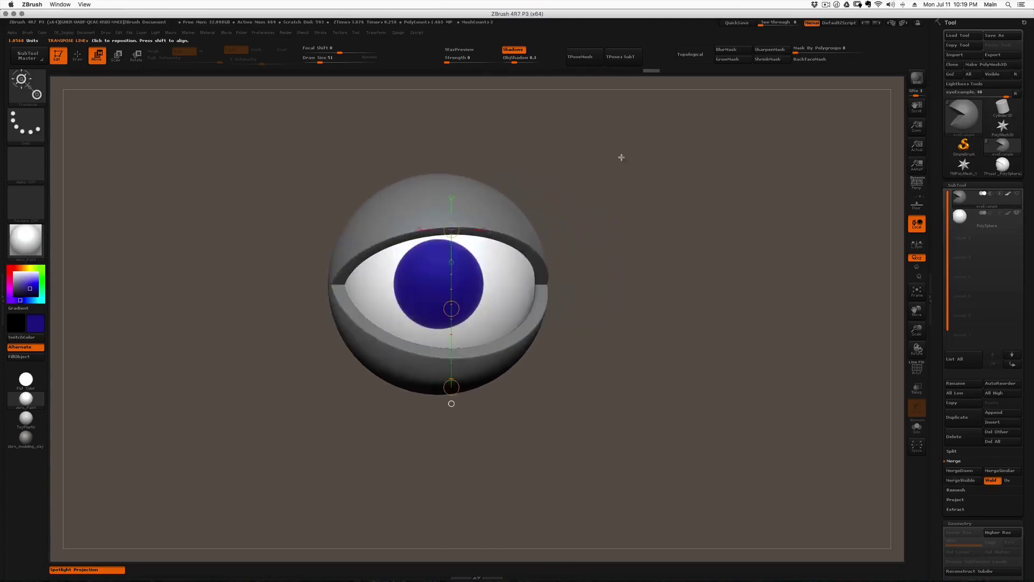
left_click_drag(576, 173, 714, 207)
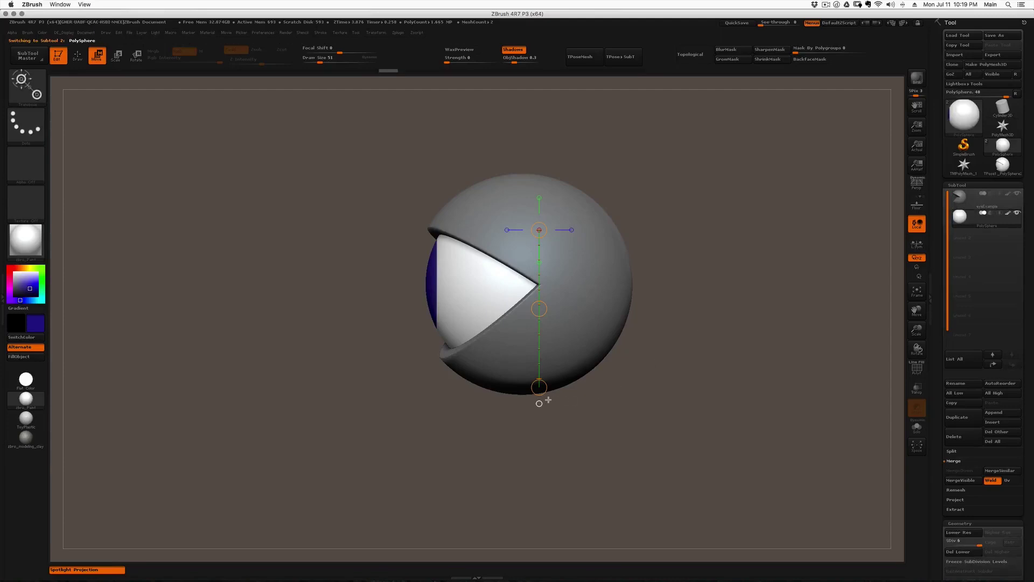
- Rotate the eyelid shell slightly upward around the eyeball and place a vertical transpose line at its front edge
left_click_drag(539, 404, 356, 258, "shift")
key("r")
left_click(476, 243, "alt")
key("q")
key("w")
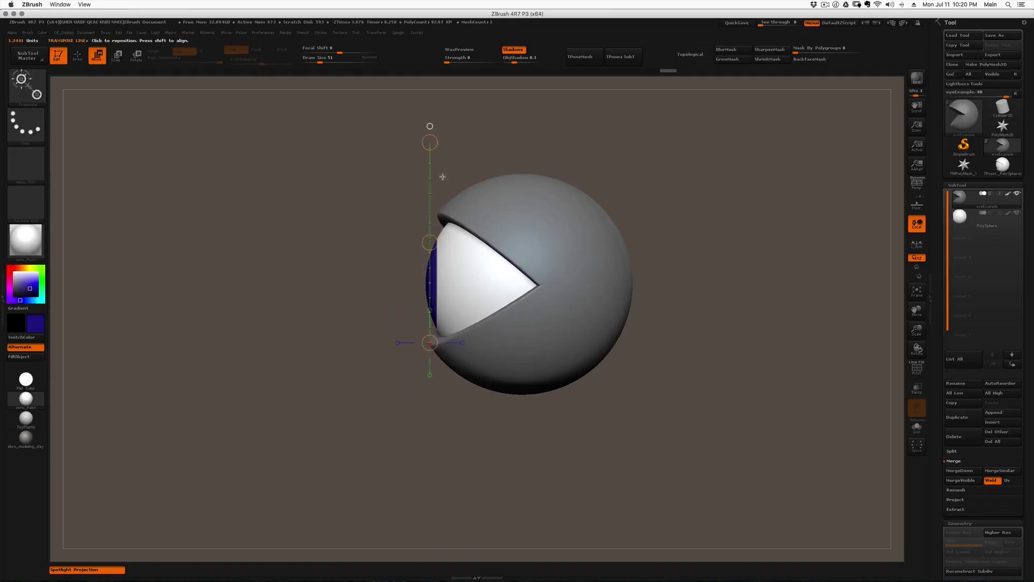
- Examine how far the upper and lower lids protrude over the eyeball from profile and three-quarter views
key("q")
mouse_move(480, 160)
left_mouse_down()
mouse_move(552, 169)
mouse_move(513, 167)
left_mouse_up()
key("s")
left_click(451, 277)
mouse_move(577, 341)
left_mouse_down()
mouse_move(577, 302)
mouse_move(619, 318)
mouse_move(583, 312)
left_mouse_up()
mouse_move(393, 249)
left_mouse_down("ctrl+shift")
mouse_move(372, 226)
mouse_move(377, 180)
mouse_move(293, 164)
mouse_move(322, 255)
mouse_move(385, 295)
mouse_move(349, 251)
mouse_move(355, 261)
left_mouse_up("ctrl+shift")
mouse_move(587, 173)
left_mouse_down()
mouse_move(589, 192)
mouse_move(623, 201)
mouse_move(558, 206)
mouse_move(654, 173)
mouse_move(558, 168)
left_mouse_up()
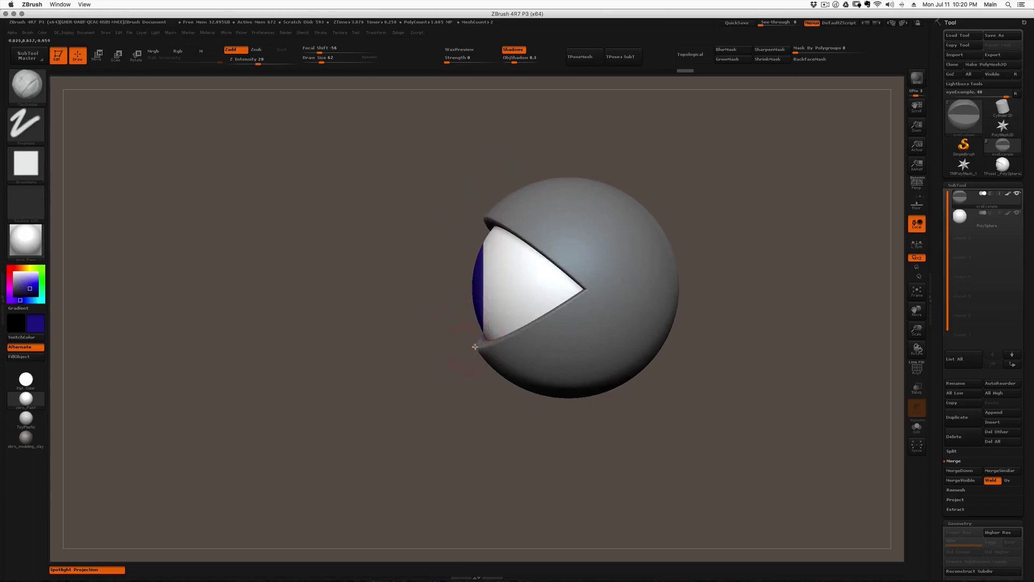
left_click_drag(432, 311, 455, 320)
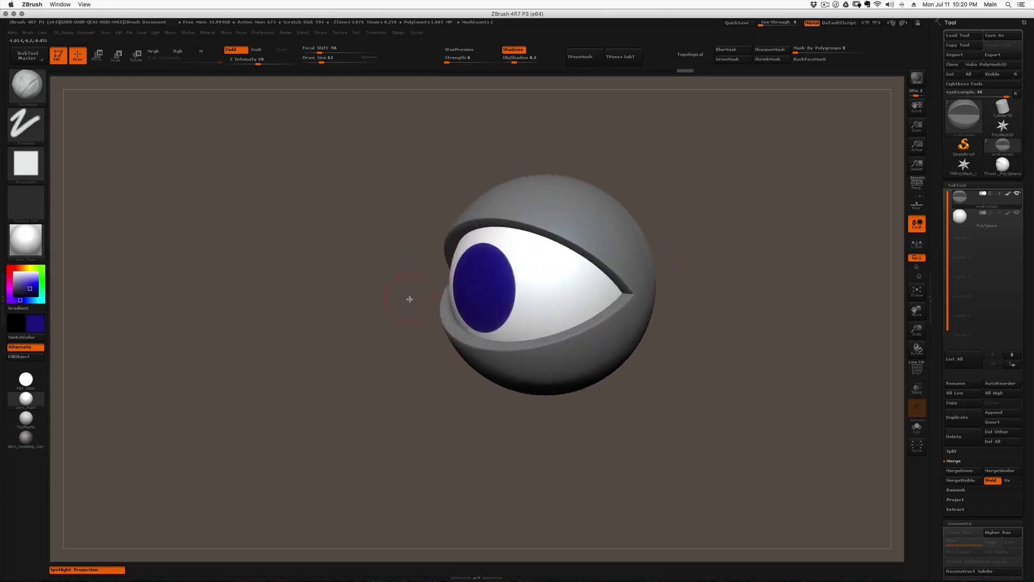
left_click_drag(408, 240, 432, 251)
left_click_drag(641, 228, 585, 216)
mouse_move(639, 183)
left_mouse_down()
mouse_move(644, 163)
mouse_move(651, 172)
left_mouse_up()
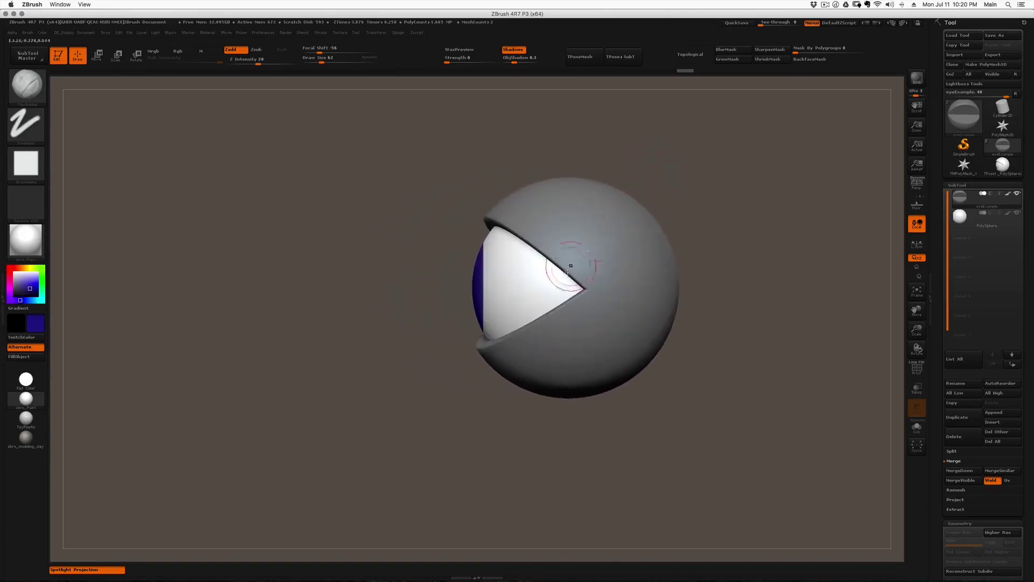
mouse_move(725, 180)
left_mouse_down()
mouse_move(709, 208)
mouse_move(620, 185)
mouse_move(586, 196)
mouse_move(598, 187)
mouse_move(591, 176)
mouse_move(649, 159)
mouse_move(592, 161)
mouse_move(619, 171)
mouse_move(499, 221)
mouse_move(519, 223)
mouse_move(479, 212)
left_mouse_up()
key("ctrl+shift")
mouse_move(302, 248)
left_mouse_down("ctrl+shift")
mouse_move(416, 224)
mouse_move(477, 285)
mouse_move(499, 215)
mouse_move(323, 204)
left_mouse_up("ctrl+shift")
left_click_drag(536, 196, 552, 217)
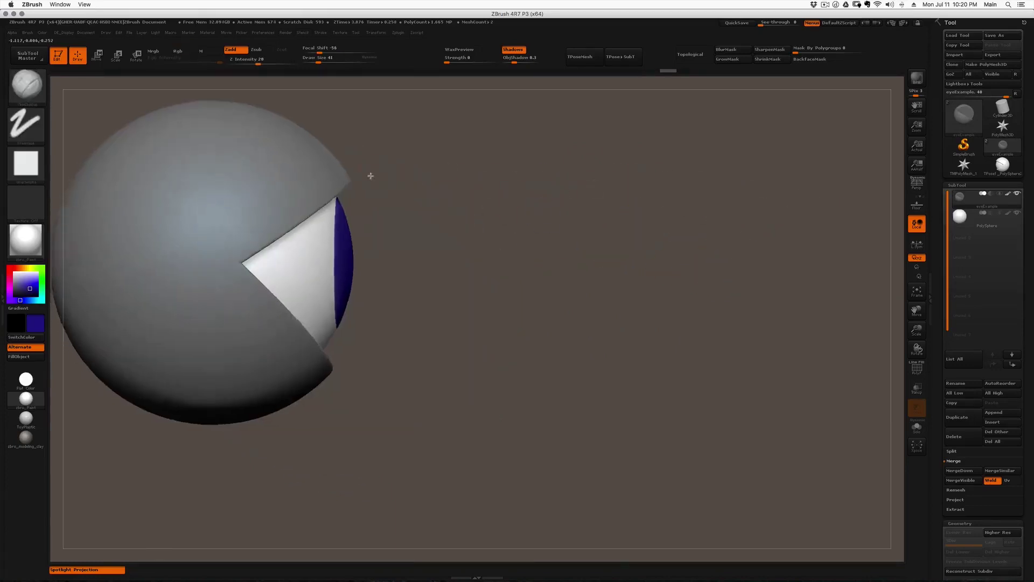
- Compare the lids' front edges with a vertical transpose line from the opposite profile and select the eyeball subtool
left_click_drag(371, 176, 386, 179)
key("w")
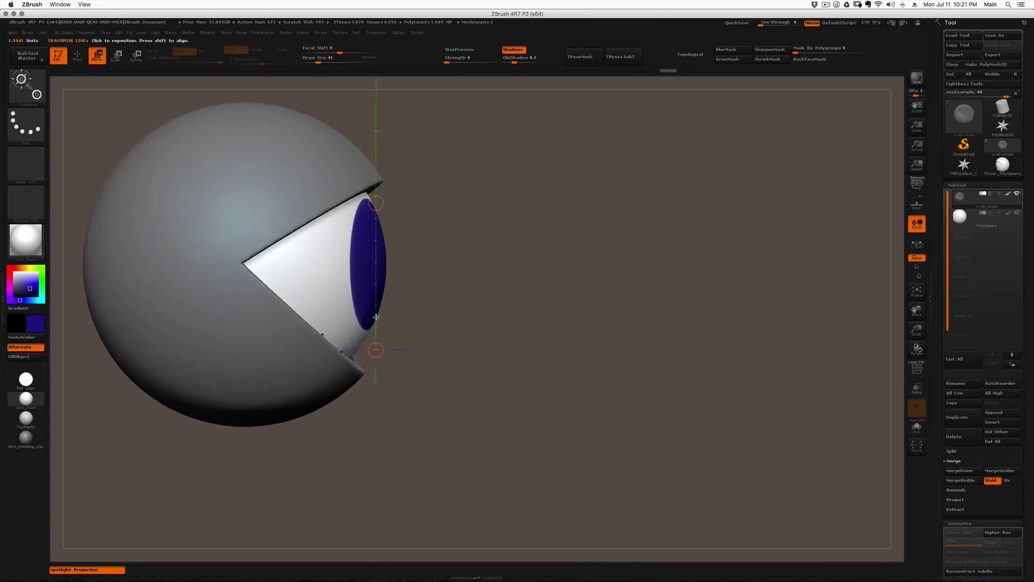
left_click_drag(399, 242, 543, 381)
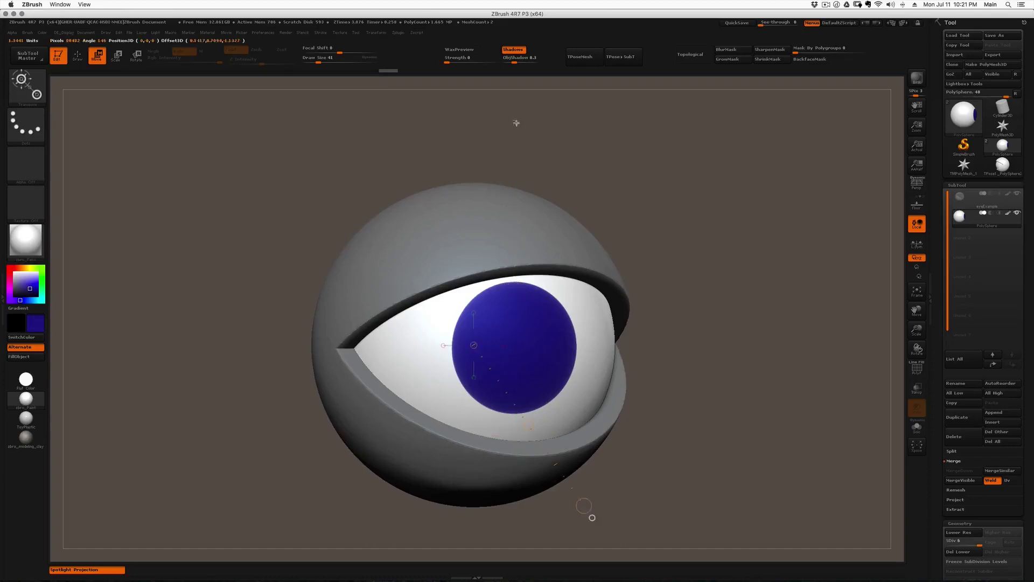
left_click_drag(684, 229, 690, 202)
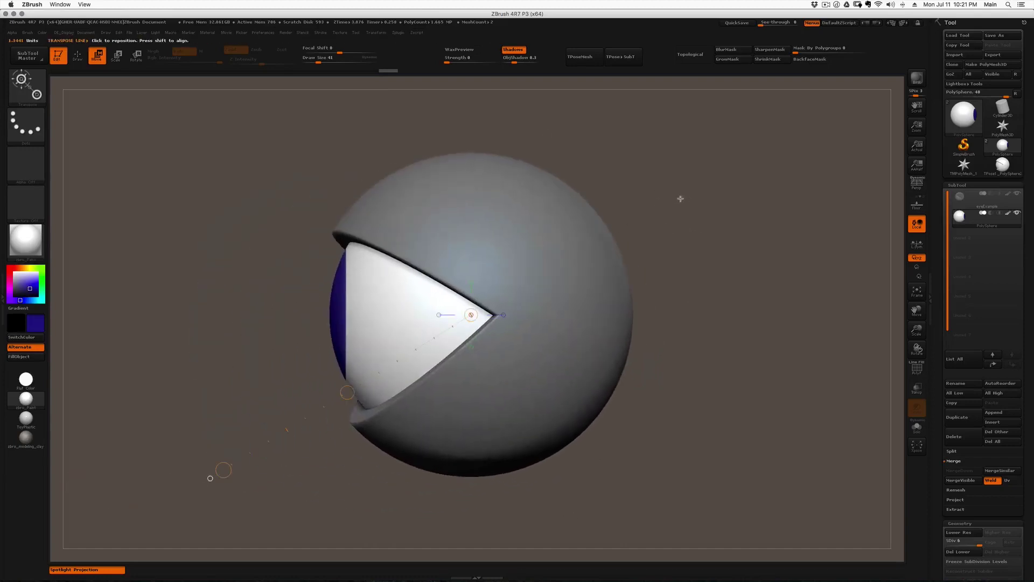
- Aim the transpose line from the eyeball's center out past the iris, checking it in Solo mode before restoring the lids
key("p")
key("p")
left_click_drag(219, 465, 207, 335)
key("shift+alt+s")
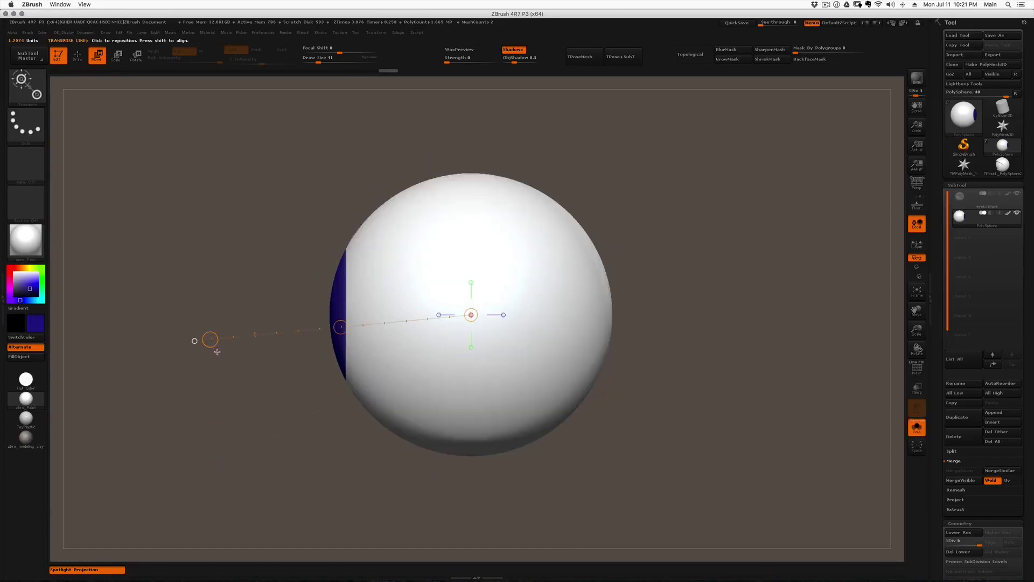
key("alt+s")
left_click_drag(209, 333, 312, 322, "shift")
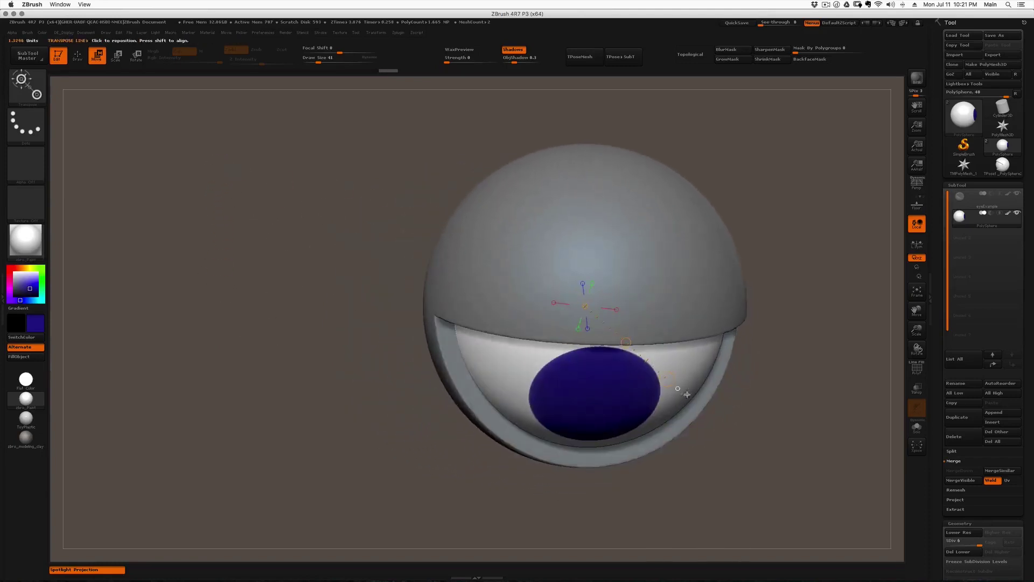
- Aim the transpose line from the eyeball's center outward past the upper lid and inspect its direction from several angles
left_click_drag(674, 375, 395, 327)
left_click_drag(385, 363, 599, 139)
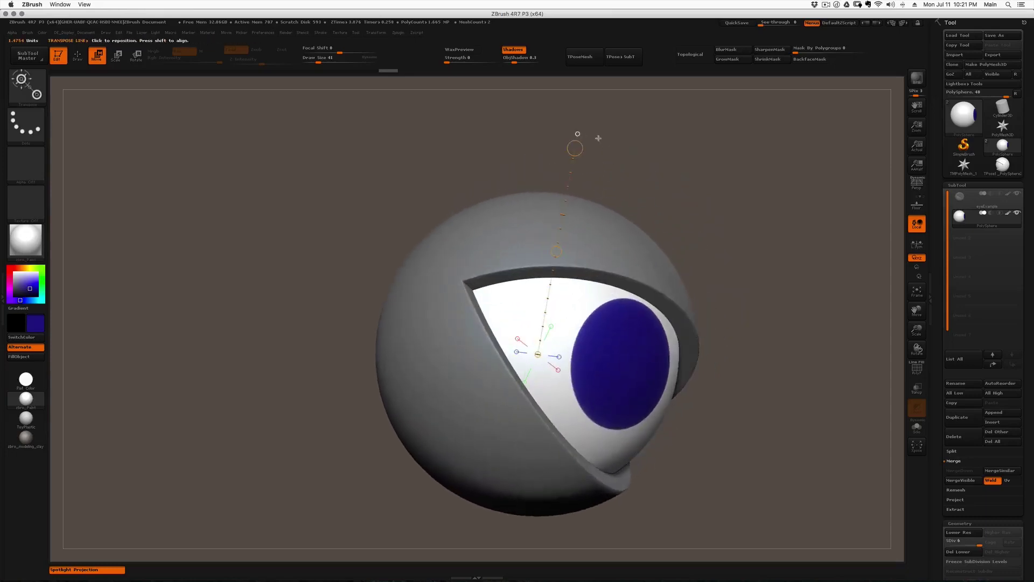
left_click_drag(679, 173, 593, 266)
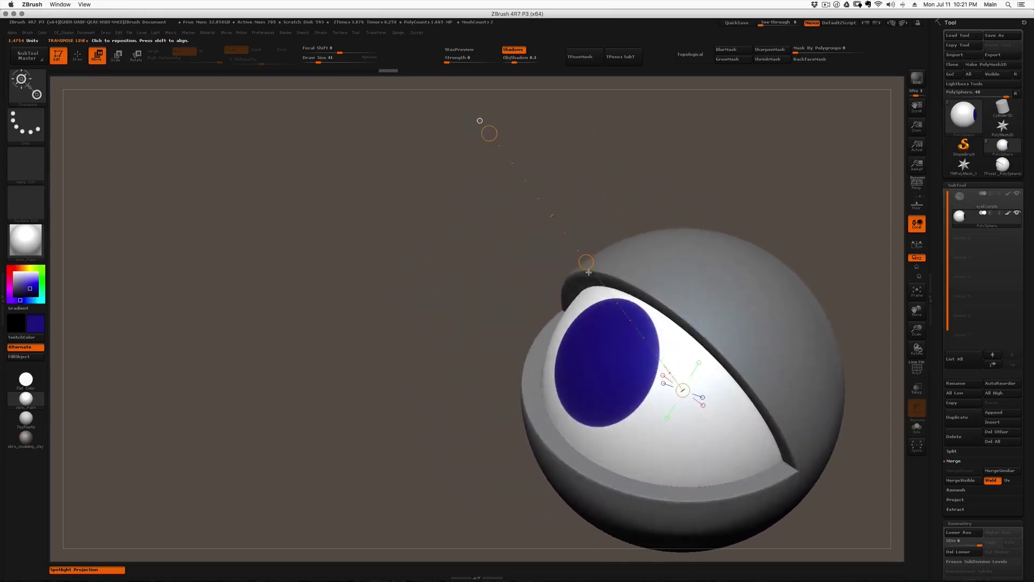
mouse_move(520, 281)
left_mouse_down()
mouse_move(460, 231)
mouse_move(462, 258)
mouse_move(479, 251)
mouse_move(444, 262)
left_mouse_up()
- Select the eyelid subtool and pull the upper lid's front edge outward around the iris, working from below
key("s")
left_click(496, 235, "alt")
key("q")
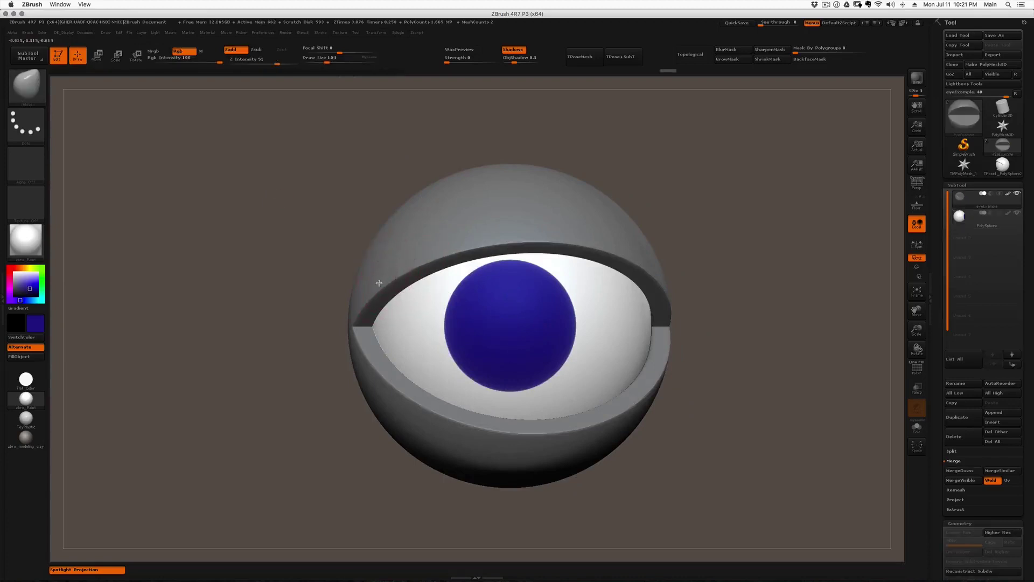
right_click_drag(380, 282, 385, 290)
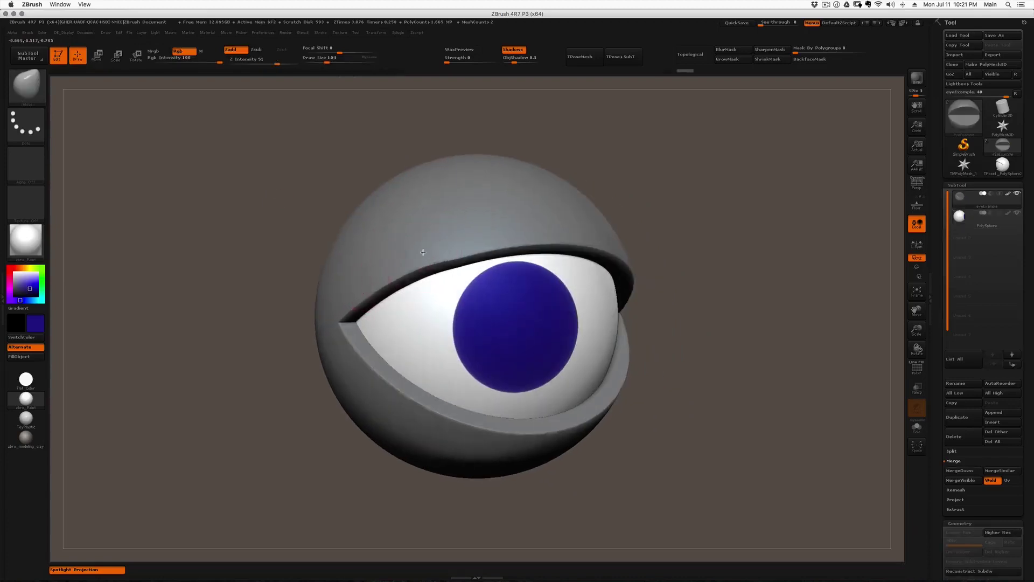
mouse_move(478, 230)
right_mouse_down()
mouse_move(508, 224)
mouse_move(470, 221)
right_mouse_up()
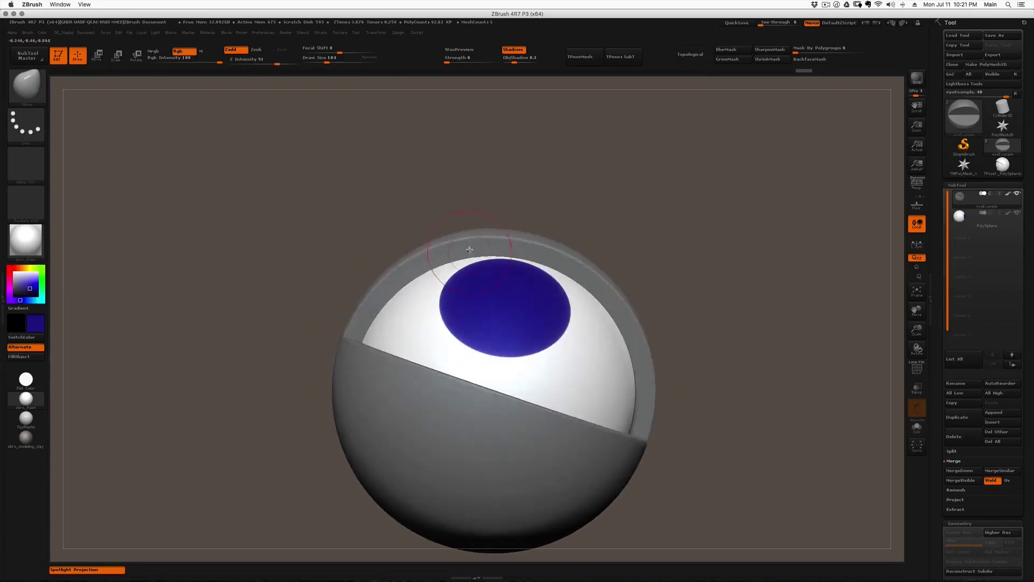
key("d")
key("[")
key("s")
left_click_drag(429, 248, 433, 249)
left_click_drag(464, 246, 492, 241)
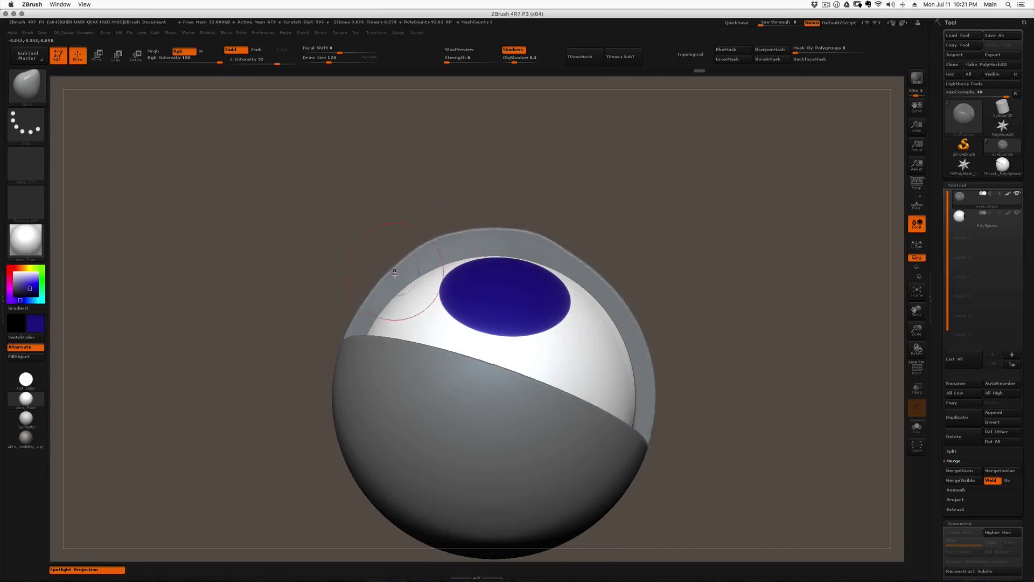
key("s")
left_click(567, 261)
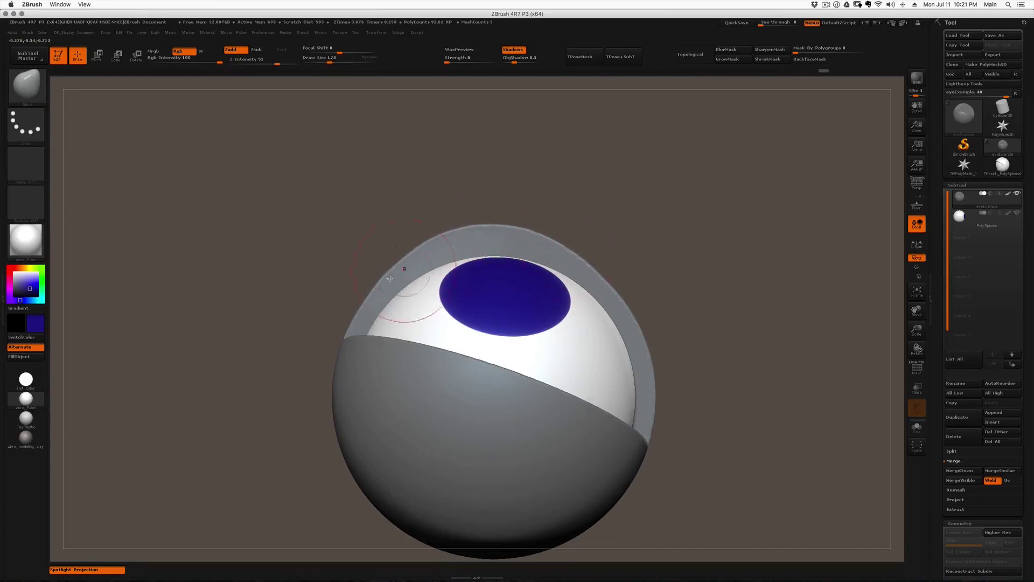
- Trace the upper lid's curve from below with the selection lasso and inspect its overhang in three-quarter view
key("ctrl+shift")
mouse_move(396, 304)
left_mouse_down("ctrl+shift")
mouse_move(482, 266)
mouse_move(560, 291)
mouse_move(614, 426)
mouse_move(629, 310)
mouse_move(539, 178)
mouse_move(409, 204)
mouse_move(336, 298)
left_mouse_up("ctrl+shift")
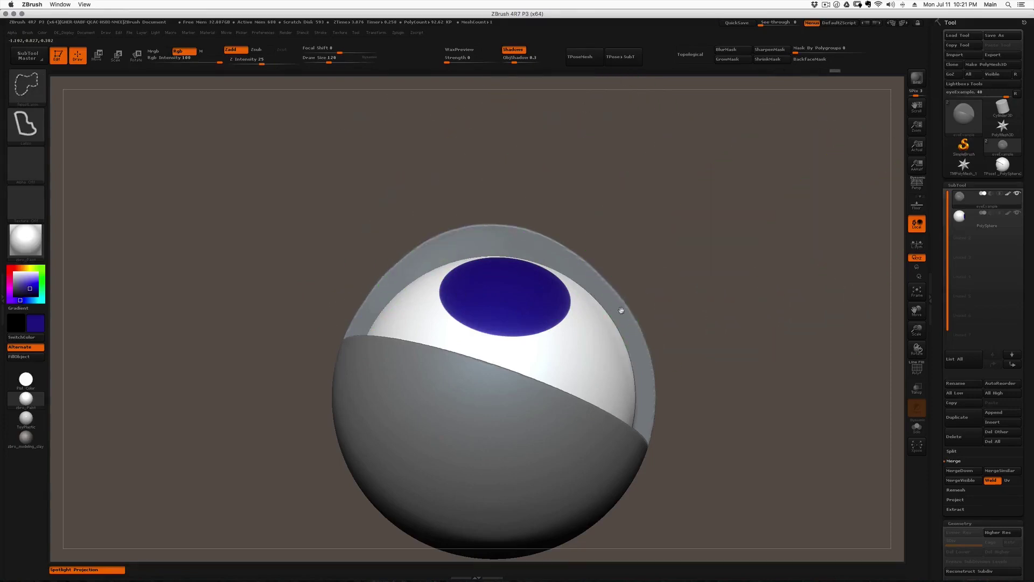
mouse_move(635, 208)
left_mouse_down()
mouse_move(632, 217)
mouse_move(671, 225)
left_mouse_up()
key("s")
left_click_drag(402, 169, 371, 247, "ctrl+shift")
left_click_drag(330, 354, 591, 136, "ctrl+shift")
mouse_move(525, 209)
right_mouse_down()
mouse_move(501, 224)
mouse_move(515, 240)
mouse_move(485, 245)
right_mouse_up()
mouse_move(486, 245)
left_mouse_down()
mouse_move(467, 228)
mouse_move(470, 241)
left_mouse_up()
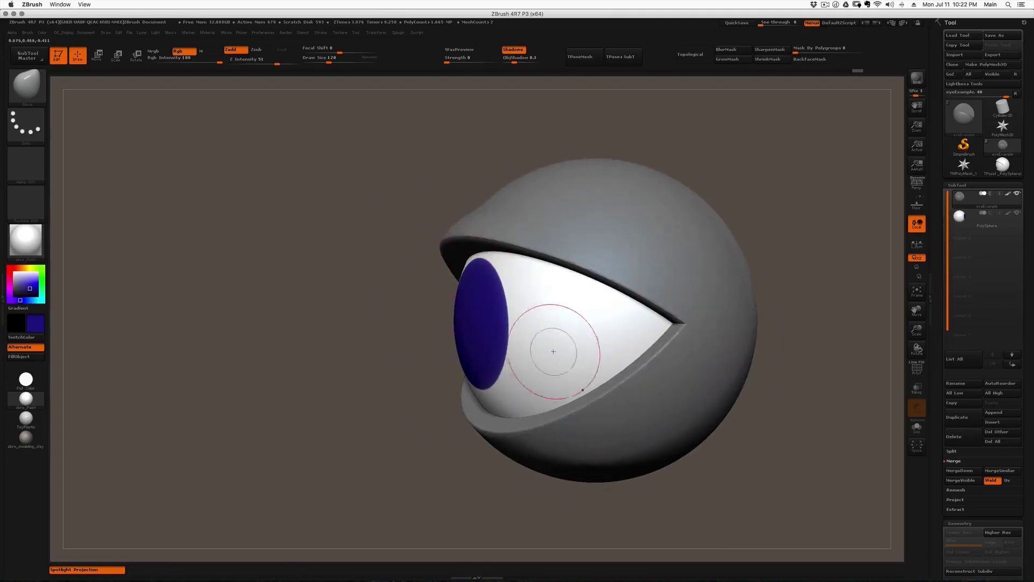
- Push the lower lid's edge back near the outer corner so it curves around the eyeball in profile
right_click_drag(551, 354, 503, 355)
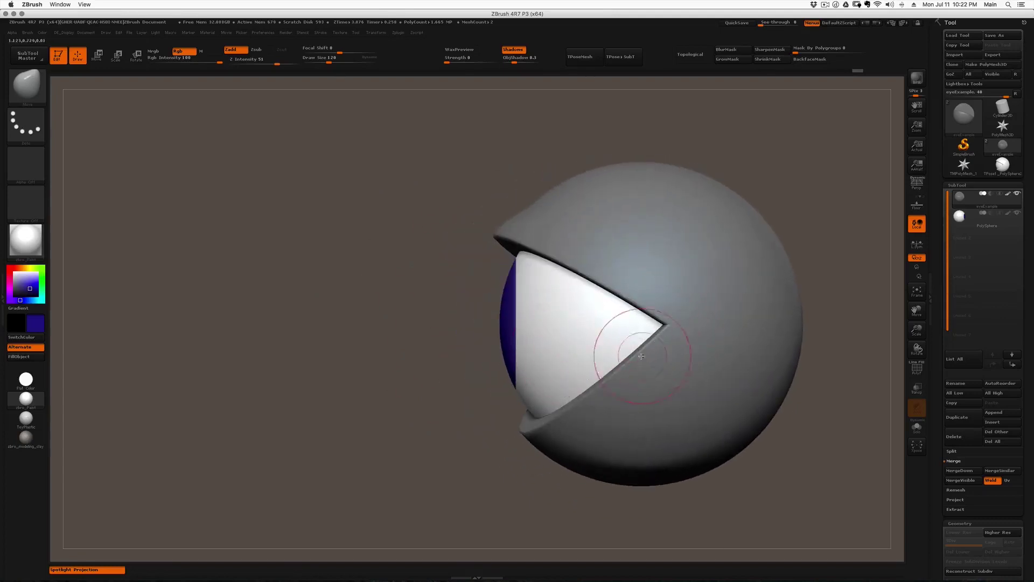
right_click_drag(642, 355, 633, 353)
key("s")
key("s")
left_click_drag(629, 363, 641, 362)
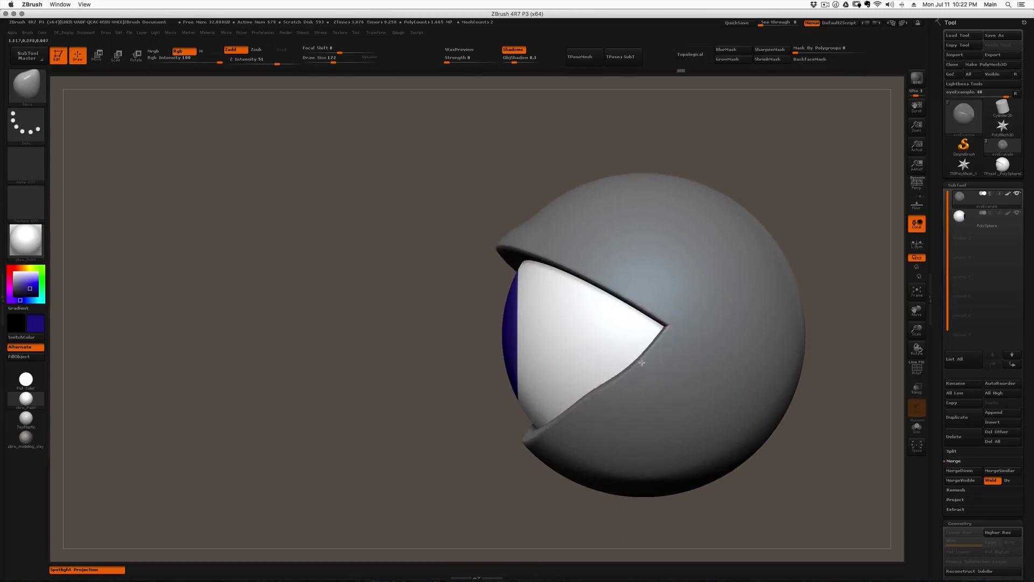
key("bracketleft")
right_click_drag(584, 377, 609, 378)
key("bracketright")
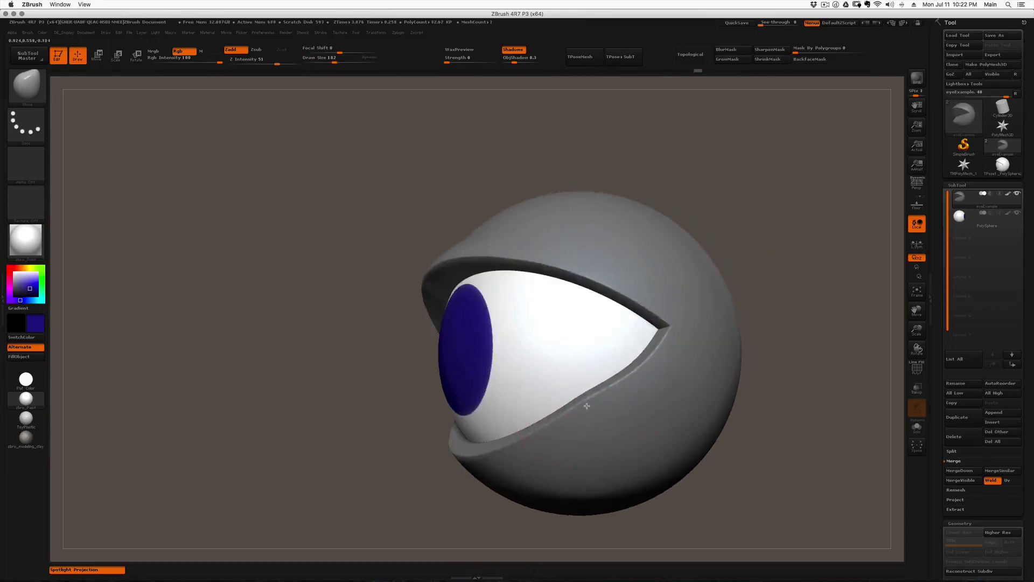
- Nudge the lower lid's front edge slightly downward beneath the iris and check the lid's shape
right_click_drag(527, 434, 542, 437)
left_click_drag(535, 433, 533, 442)
right_click_drag(533, 440, 552, 440)
key("bracketleft")
right_click_drag(599, 365, 714, 316)
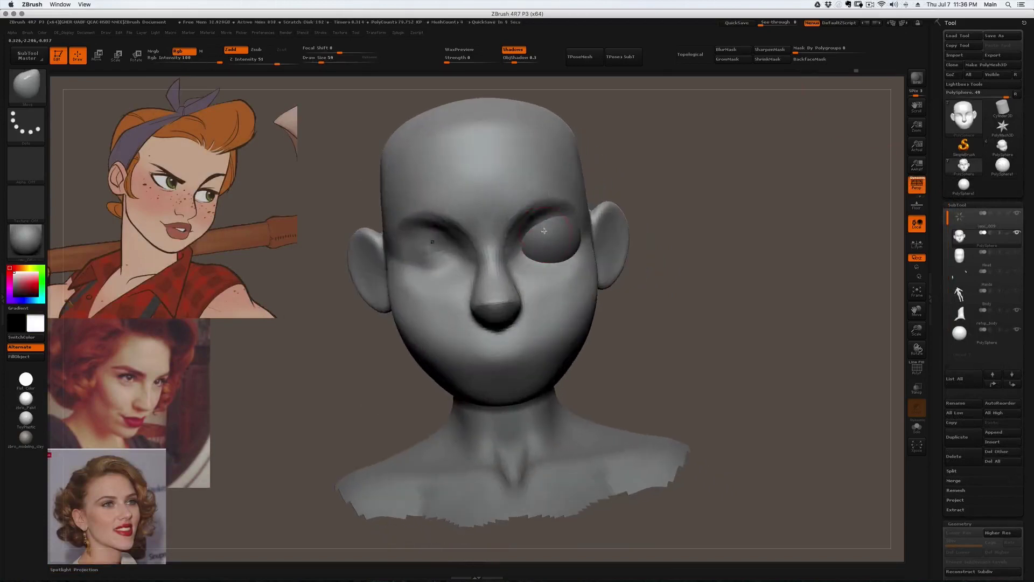
- Examine the head's eye socket and brow from below, three-quarter and front views
mouse_move(522, 233)
right_mouse_down()
mouse_move(475, 246)
mouse_move(504, 248)
right_mouse_up()
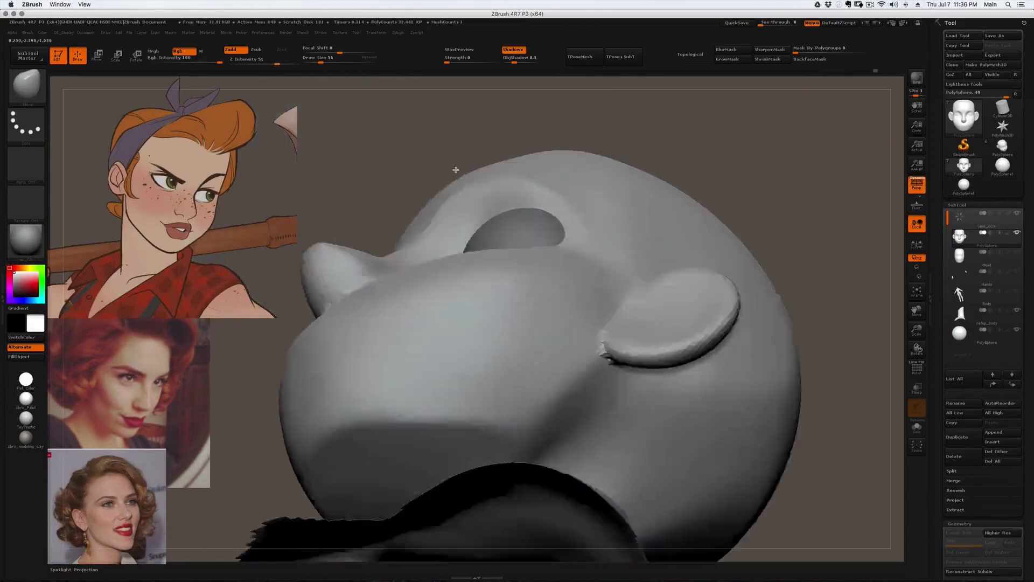
right_click_drag(455, 169, 484, 139)
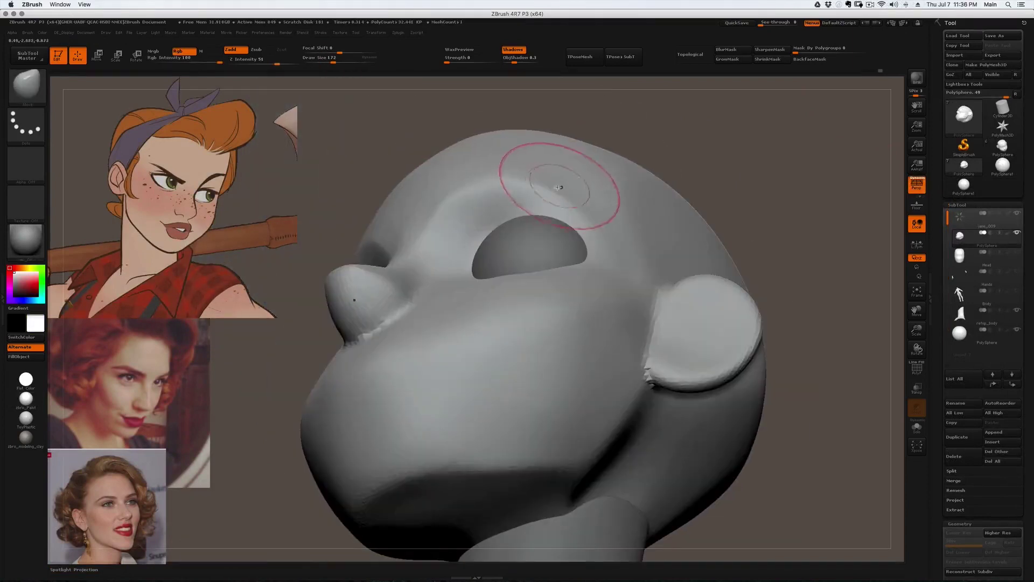
mouse_move(578, 194)
right_mouse_down()
mouse_move(596, 226)
mouse_move(566, 156)
right_mouse_up()
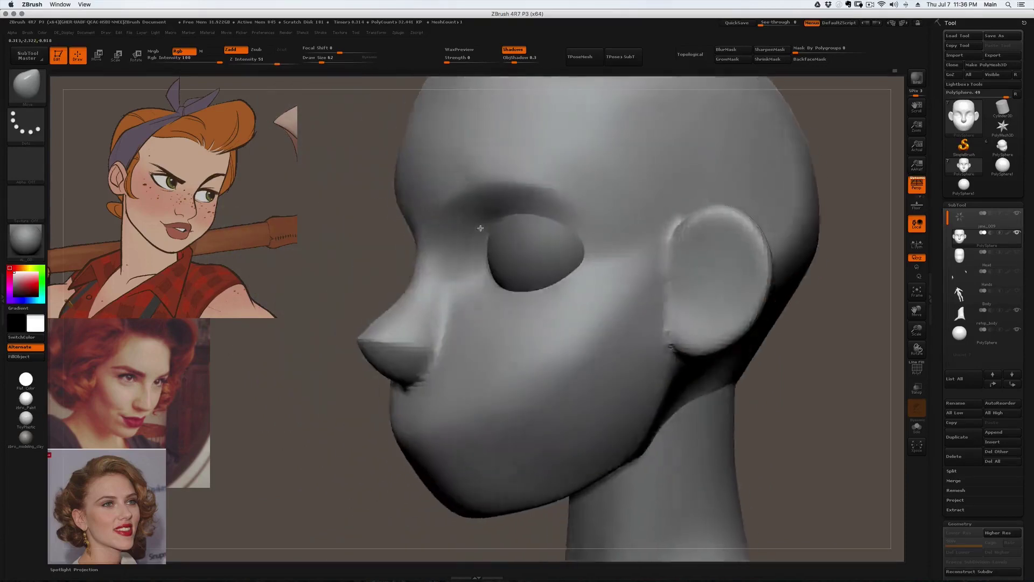
mouse_move(482, 226)
left_mouse_down()
mouse_move(538, 226)
mouse_move(453, 224)
mouse_move(566, 230)
mouse_move(547, 226)
left_mouse_up()
- Choose the CurveTube brush with Lock Start and curve snapping to the surface enabled
key("b")
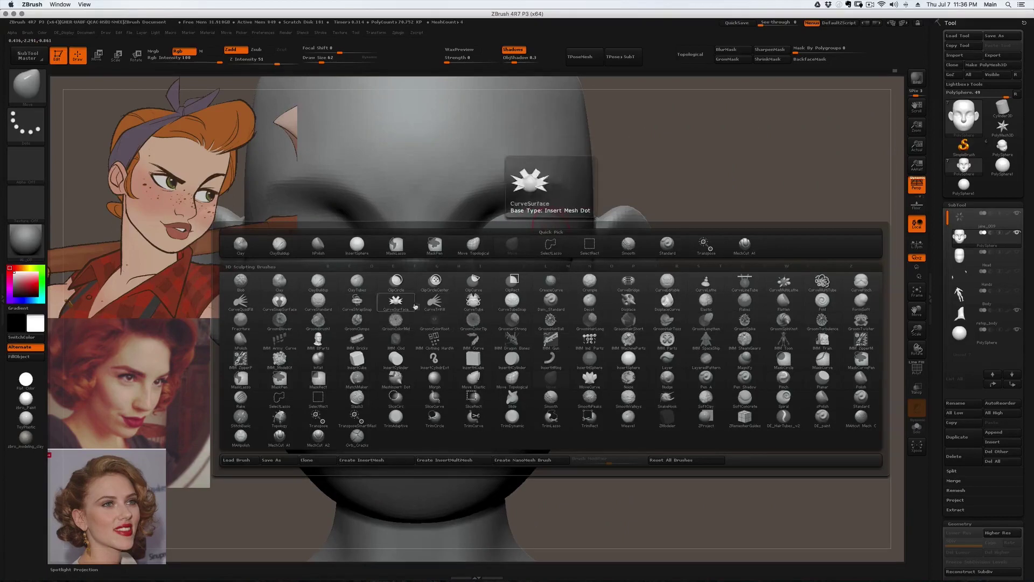
left_click(457, 307)
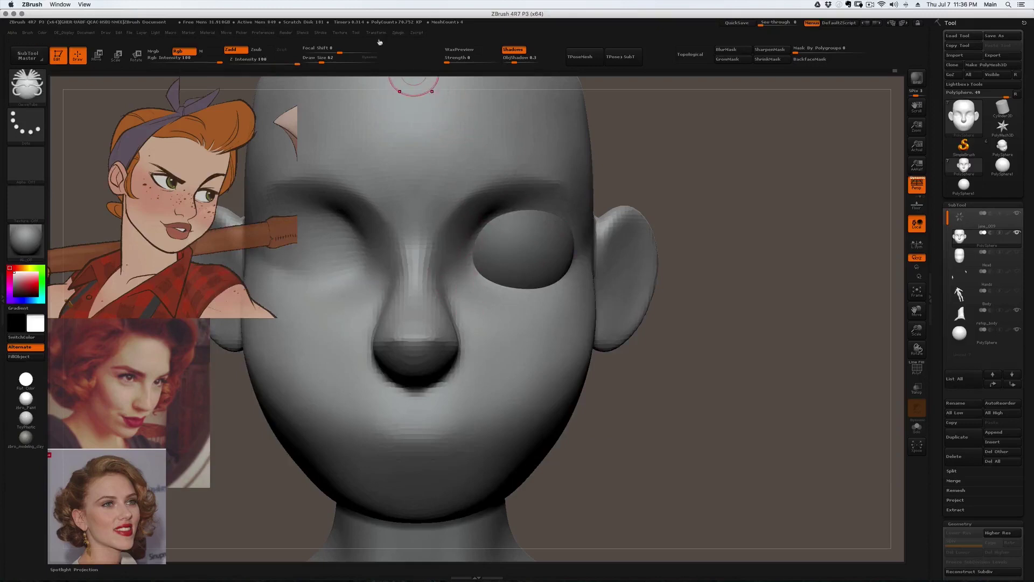
left_click(356, 33)
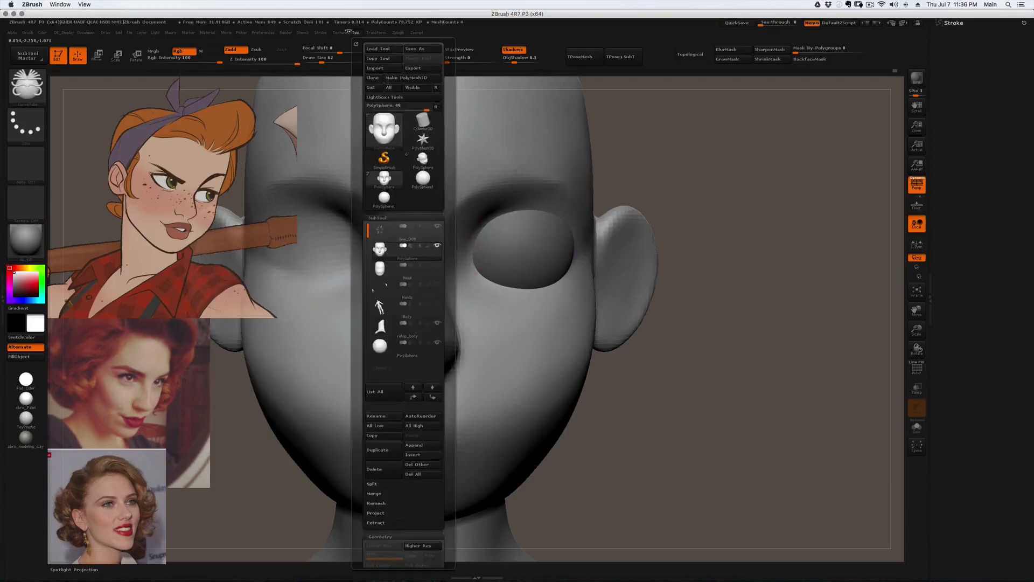
left_click(321, 32)
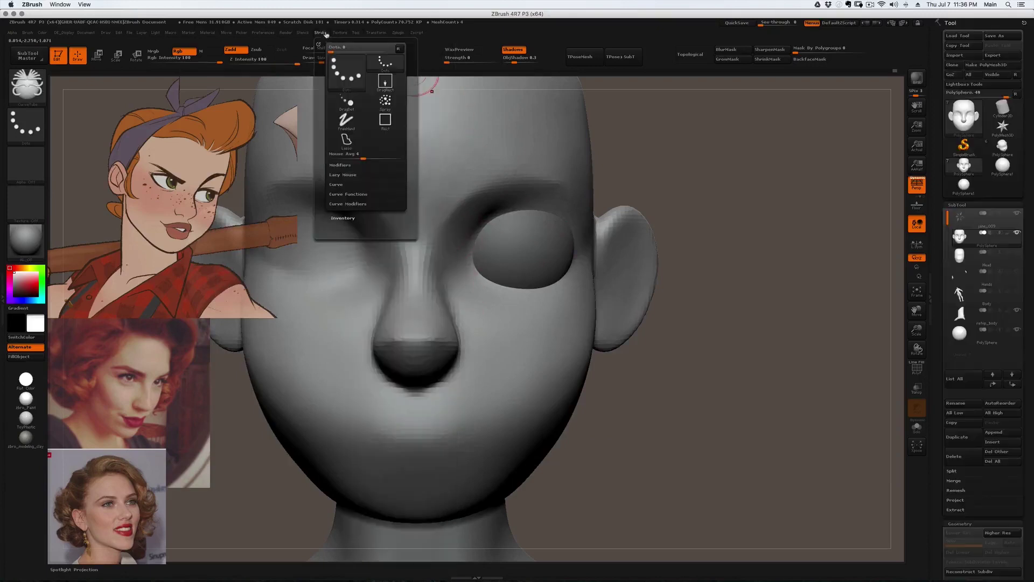
left_click(336, 185)
left_click(352, 215)
left_click(391, 205)
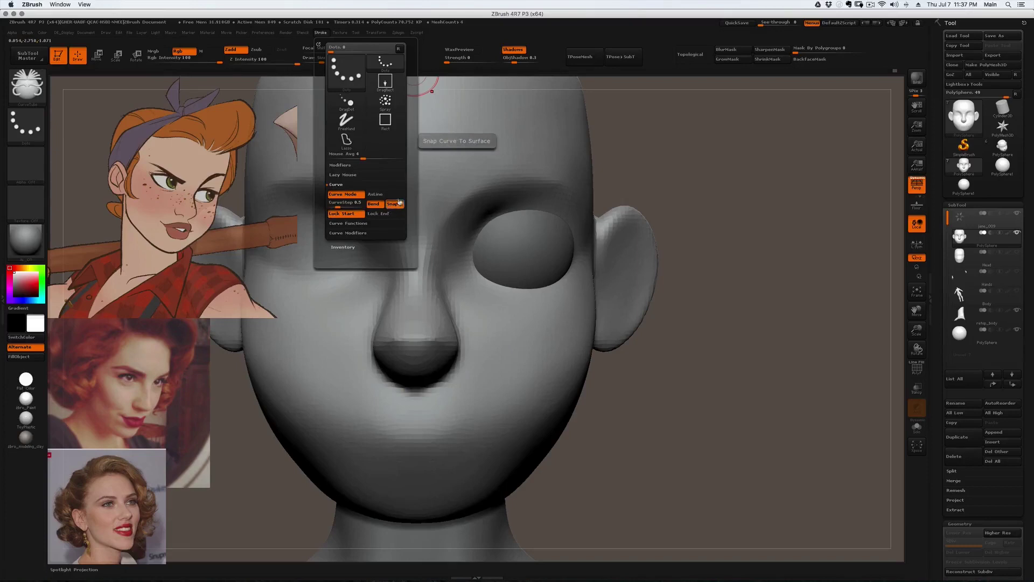
- Draw a curve tube over the eyeball's upper rim as the upper eyelid and pull its outer end back along the eyeball
right_click_drag(527, 259, 494, 247)
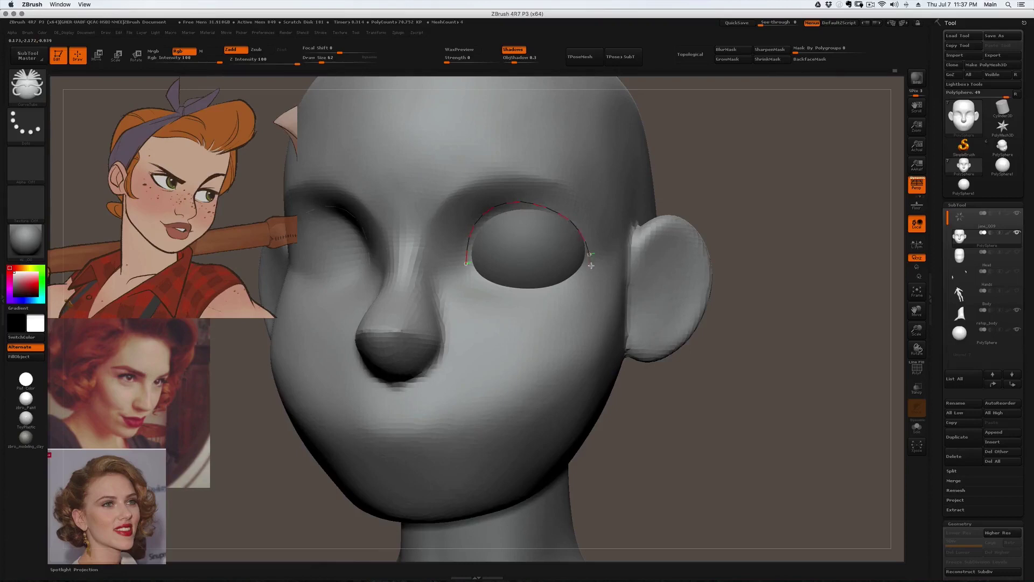
left_click_drag(590, 266, 591, 266)
right_click_drag(579, 241, 534, 249)
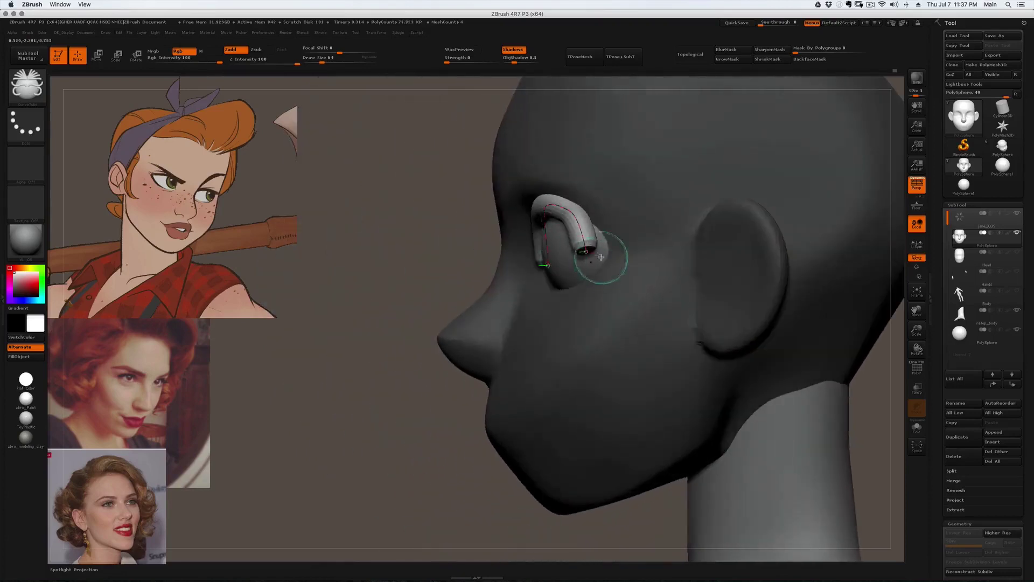
left_click_drag(586, 252, 632, 267)
right_click_drag(633, 267, 611, 253)
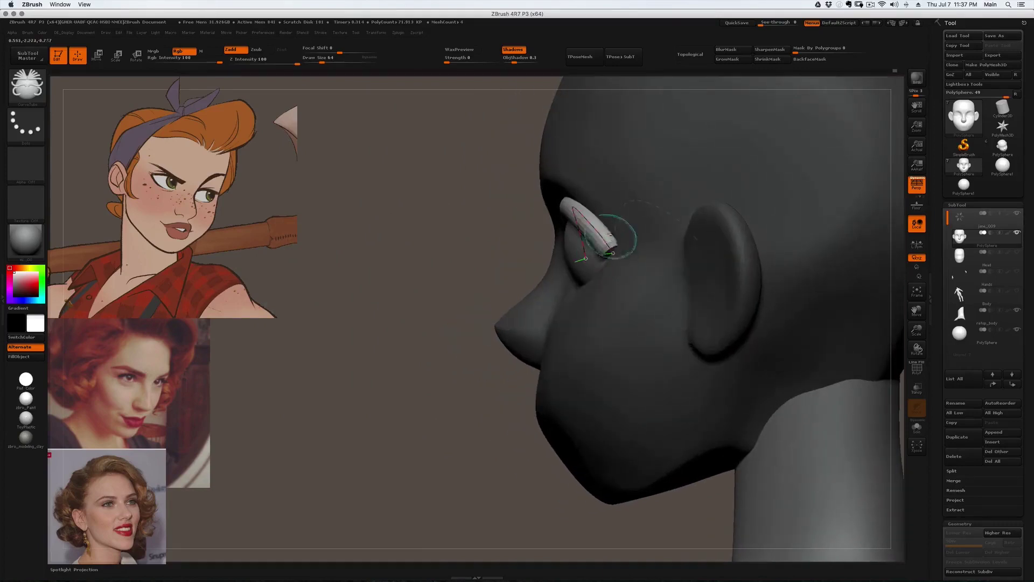
key("]")
key("]")
left_click(598, 230)
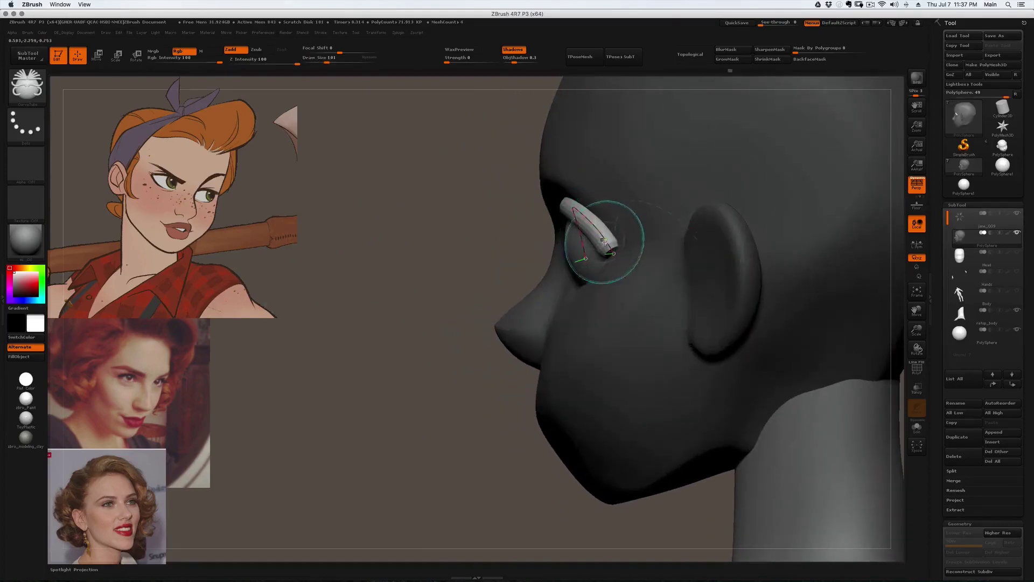
- Readjust the upper eyelid tube with a smaller brush size, undoing one attempt, and release its curve
mouse_move(588, 233)
right_mouse_down()
mouse_move(581, 203)
mouse_move(487, 245)
mouse_move(473, 265)
mouse_move(484, 253)
right_mouse_up()
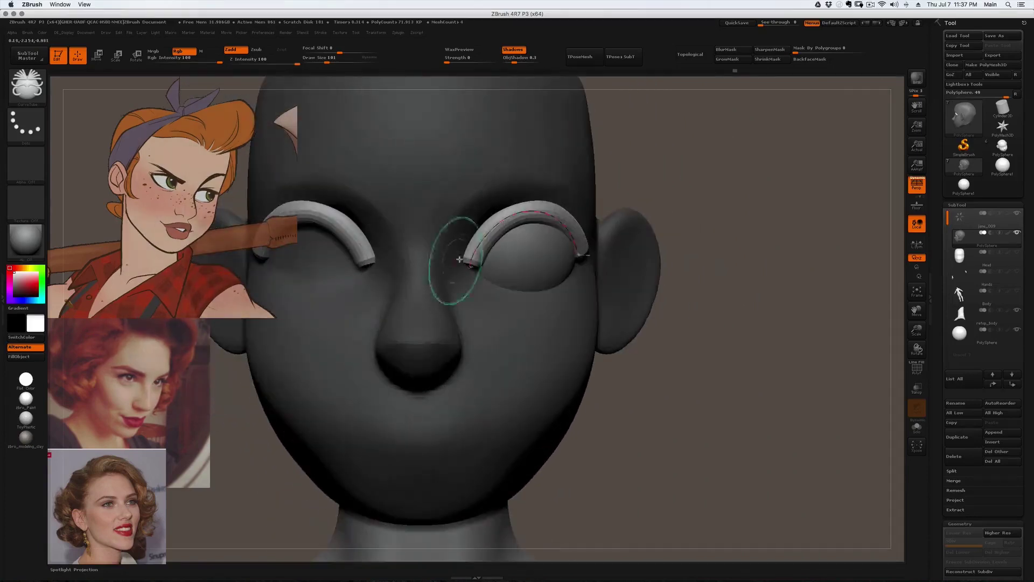
right_click_drag(496, 215, 563, 183)
key("s")
left_click_drag(581, 173, 579, 173)
key("super+z")
mouse_move(584, 171)
right_mouse_down()
mouse_move(568, 179)
mouse_move(577, 182)
right_mouse_up()
left_click_drag(578, 182, 604, 220)
right_click_drag(554, 170, 544, 198)
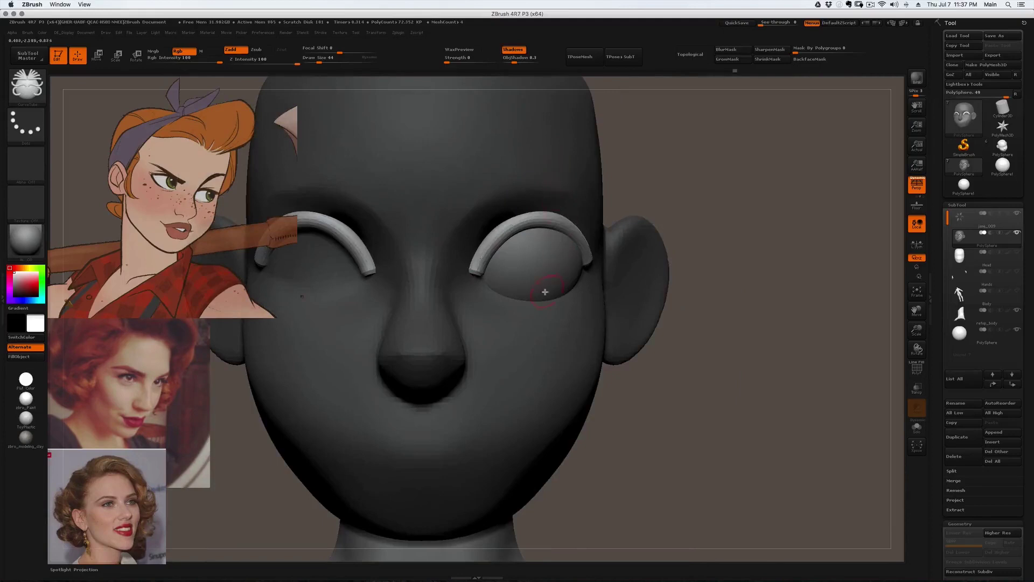
- Switch to the Move brush and shape the upper lid tube's inner end around the eyeball's inner corner
key("b")
key("m")
key("v")
right_click_drag(472, 275, 487, 279)
mouse_move(487, 279)
left_mouse_down()
mouse_move(469, 288)
mouse_move(484, 282)
left_mouse_up()
key("]")
right_click_drag(488, 284, 496, 277)
key("s")
left_click_drag(497, 277, 493, 282)
right_click_drag(492, 281, 498, 271)
left_click_drag(497, 271, 493, 277)
key("s")
right_click_drag(494, 276, 496, 263)
key("s")
left_click_drag(497, 262, 495, 262)
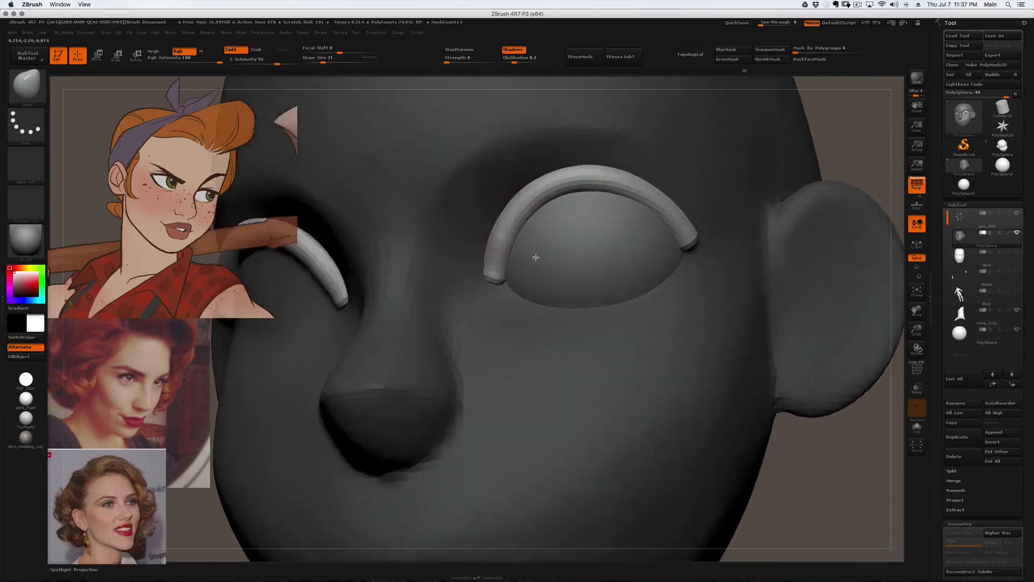
- Smooth the upper lid tube along its arch, starting from the inner end
right_click_drag(531, 249, 505, 269, "ctrl")
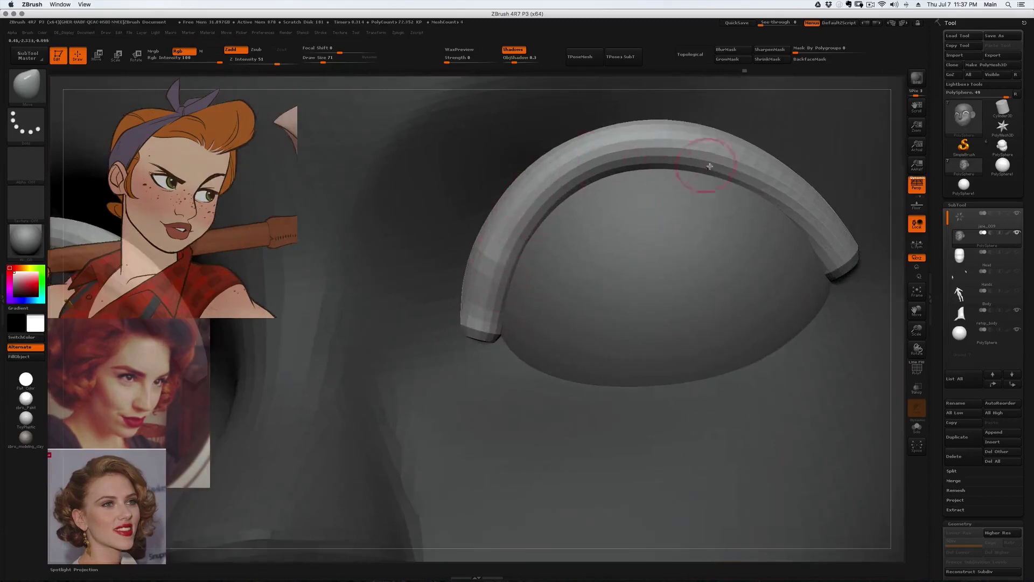
right_click_drag(656, 228, 550, 228, "alt")
key("1")
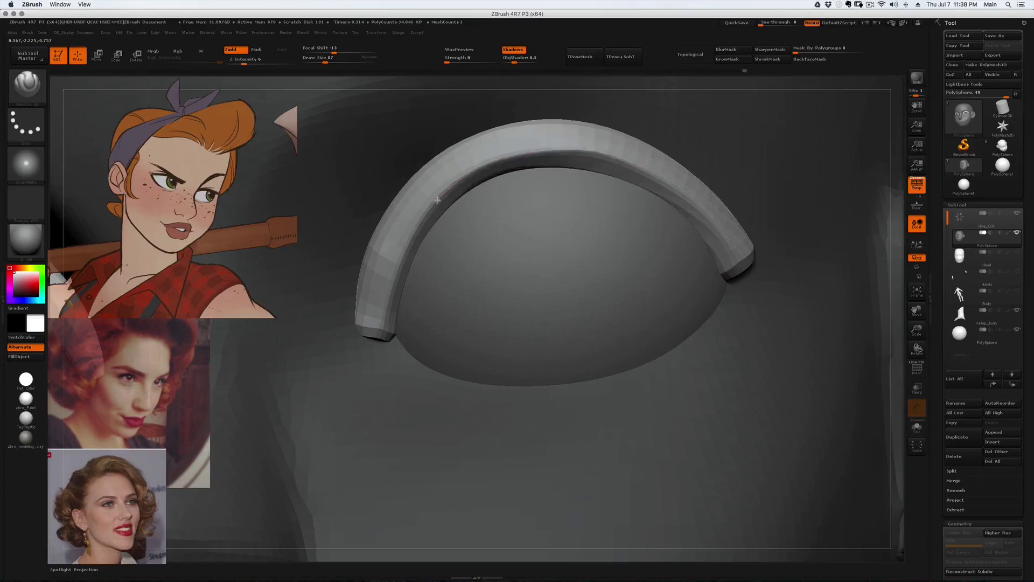
mouse_move(410, 336)
left_mouse_down()
mouse_move(418, 279)
mouse_move(492, 106)
left_mouse_up()
mouse_move(464, 149)
left_mouse_down("ctrl+shift")
mouse_move(483, 187)
mouse_move(456, 153)
mouse_move(502, 102)
mouse_move(322, 131)
left_mouse_up("ctrl+shift")
- Move the upper lid tube's outer end with the Move brush to fit the eyeball's outer corner
right_click_drag(624, 291, 644, 283)
key("b")
key("m")
key("v")
right_click_drag(619, 330, 604, 339)
left_click_drag(630, 325, 641, 315)
right_click_drag(621, 329, 657, 328)
key("]")
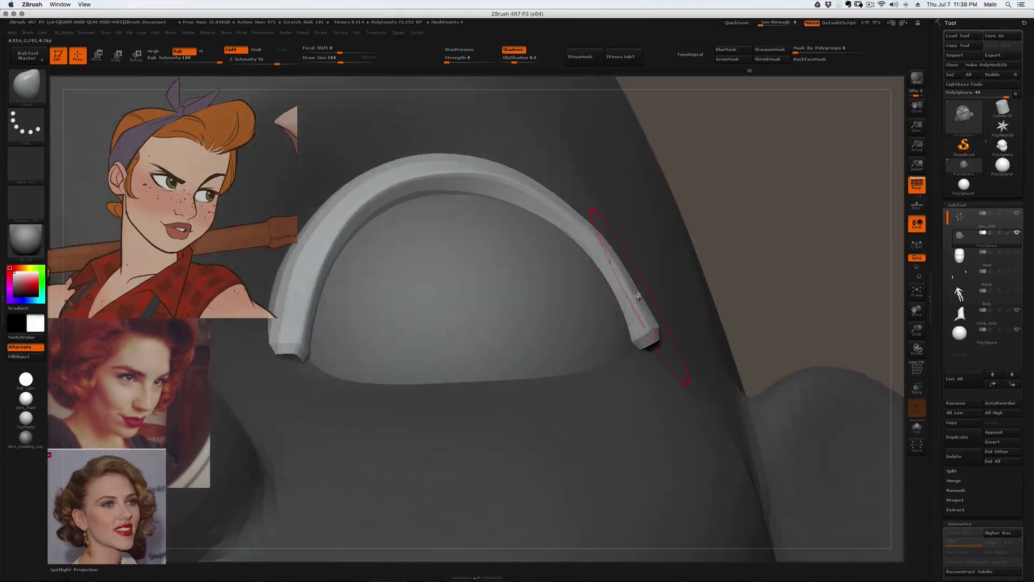
- Adjust the outer stretch of the upper lid tube so it follows the eyeball in side and front views
right_click_drag(622, 210, 490, 224)
left_click_drag(604, 269, 611, 258)
mouse_move(593, 186)
right_mouse_down()
mouse_move(573, 184)
mouse_move(607, 269)
right_mouse_up()
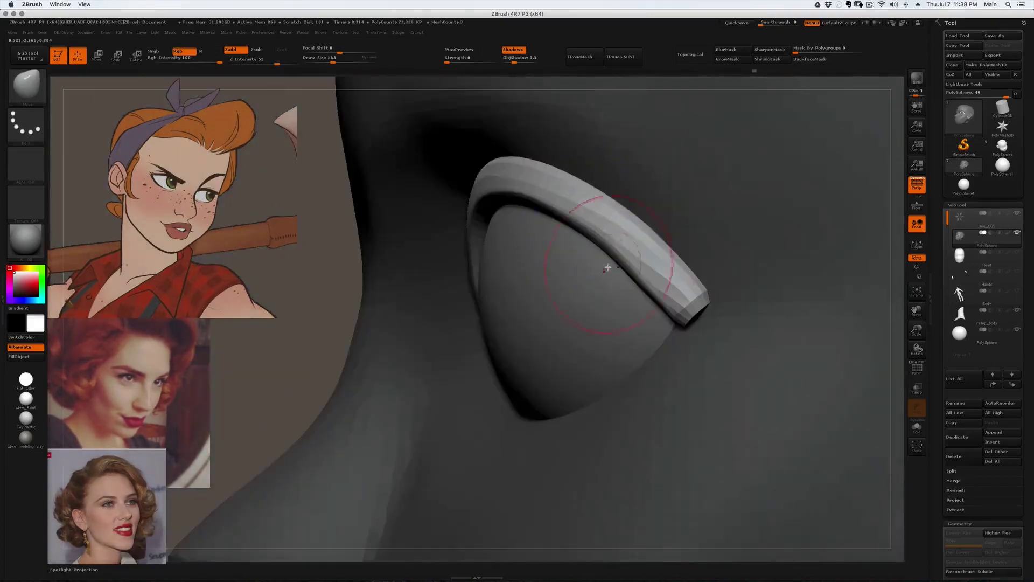
mouse_move(596, 184)
right_mouse_down()
mouse_move(508, 145)
mouse_move(458, 161)
right_mouse_up()
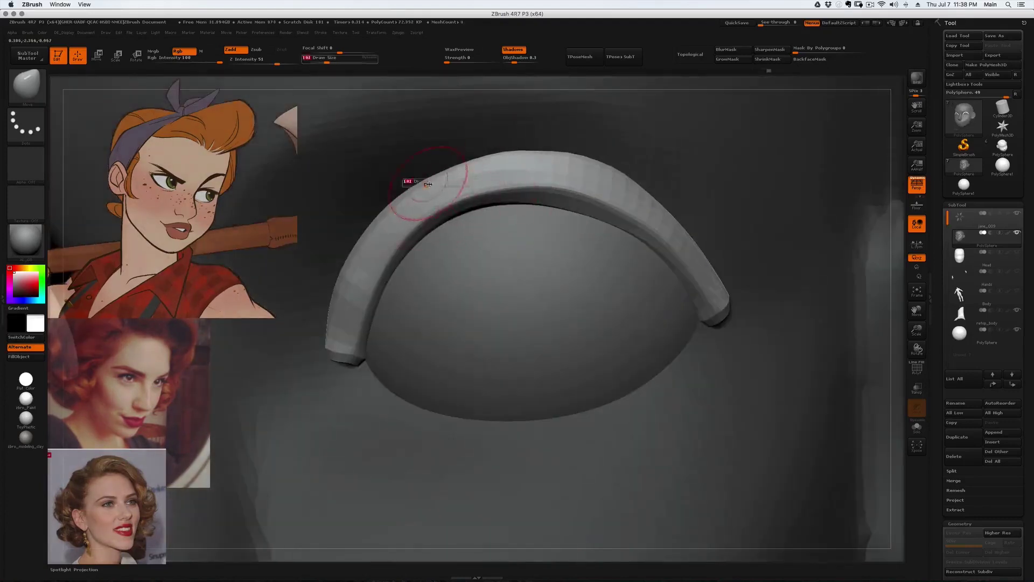
- Reshape the upper lid tube's inner end with a smaller Move brush so it sits against the inner corner
key("s")
left_click_drag(333, 307, 327, 331)
right_click_drag(359, 356, 350, 365)
key("s")
left_click_drag(351, 369, 346, 367)
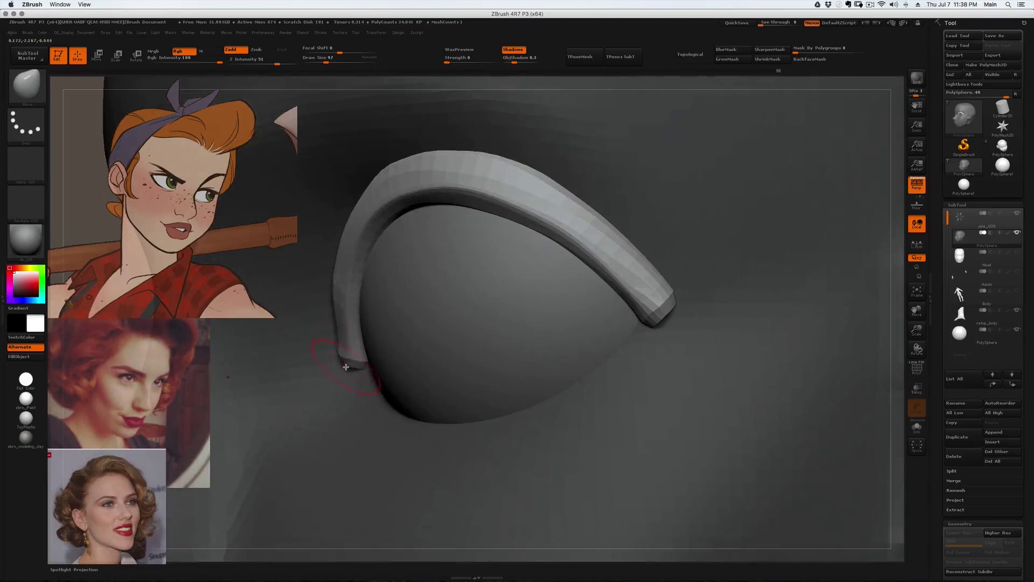
key("bracketright")
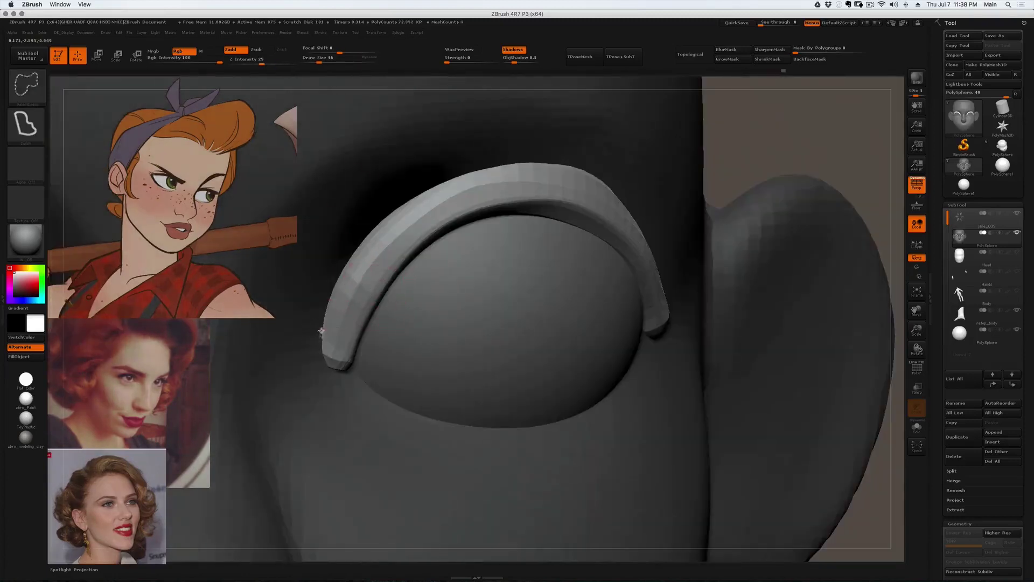
- Compare the upper lid's inner curve with the eye slant in the pin-up reference by tracing both with the selection lasso
mouse_move(324, 336)
left_mouse_down("ctrl+shift")
mouse_move(370, 212)
mouse_move(474, 153)
mouse_move(509, 155)
mouse_move(399, 183)
mouse_move(359, 238)
mouse_move(330, 317)
mouse_move(335, 305)
mouse_move(505, 237)
left_mouse_up("ctrl+shift")
mouse_move(344, 364)
left_mouse_down("ctrl+shift")
mouse_move(431, 229)
mouse_move(538, 197)
mouse_move(474, 209)
mouse_move(435, 233)
mouse_move(361, 332)
left_mouse_up("ctrl+shift")
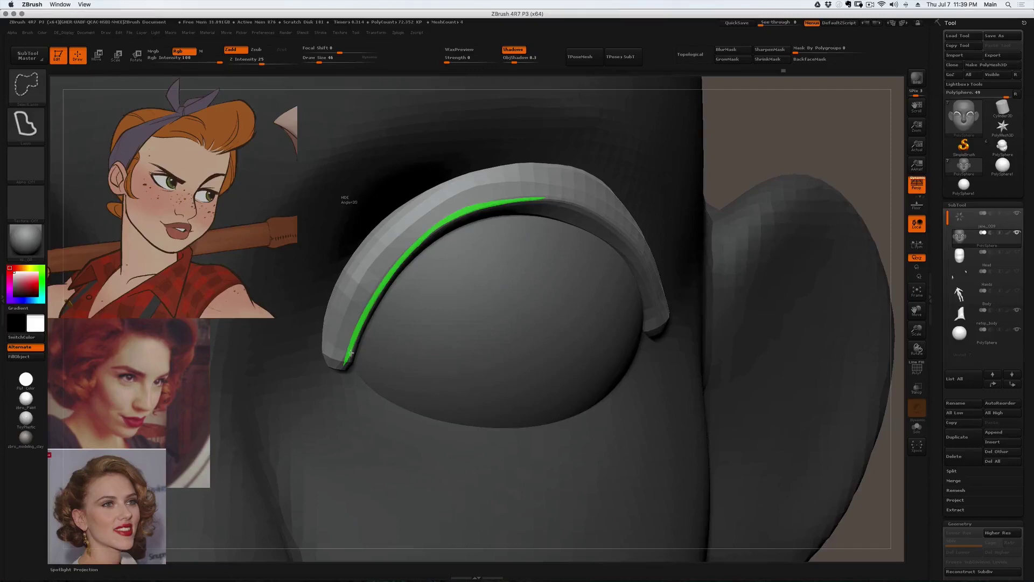
left_click_drag(349, 360, 347, 363, "ctrl+shift")
mouse_move(383, 313)
left_mouse_down("ctrl+shift")
mouse_move(439, 231)
mouse_move(542, 211)
mouse_move(595, 248)
mouse_move(474, 218)
mouse_move(399, 281)
mouse_move(384, 313)
left_mouse_up("ctrl+shift")
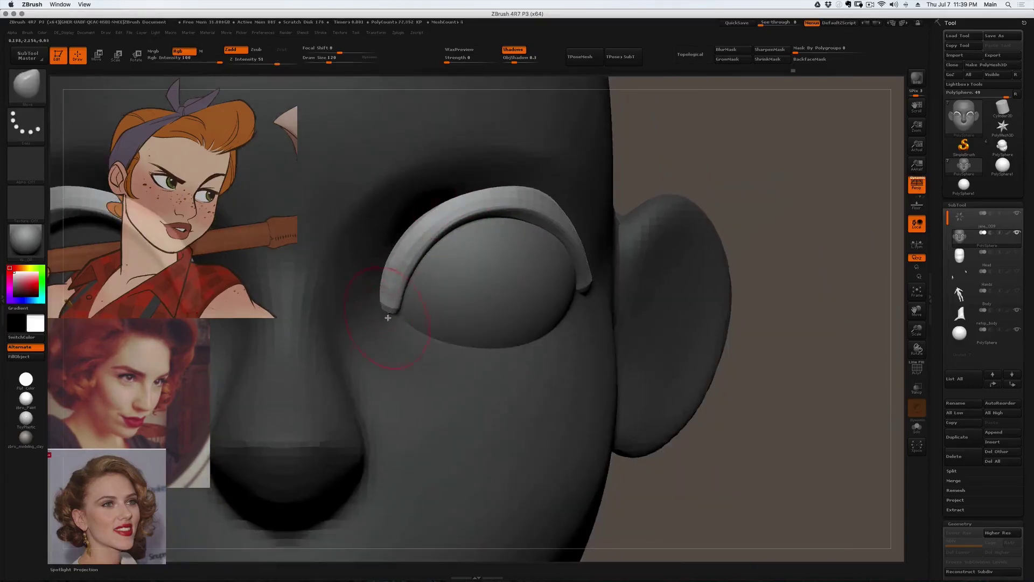
key("s")
left_click_drag(215, 207, 211, 208)
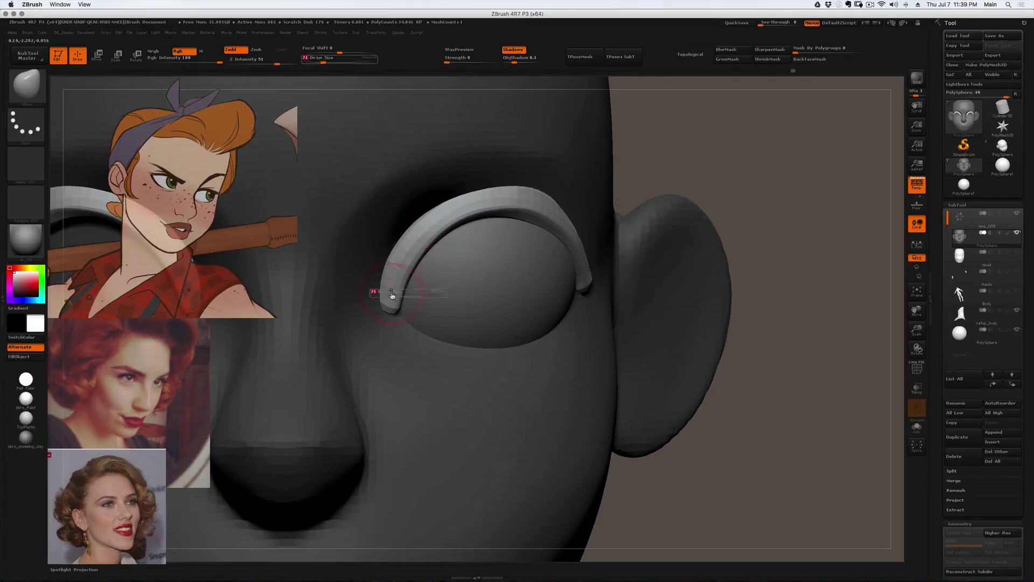
key("s")
left_click_drag(169, 188, 170, 188)
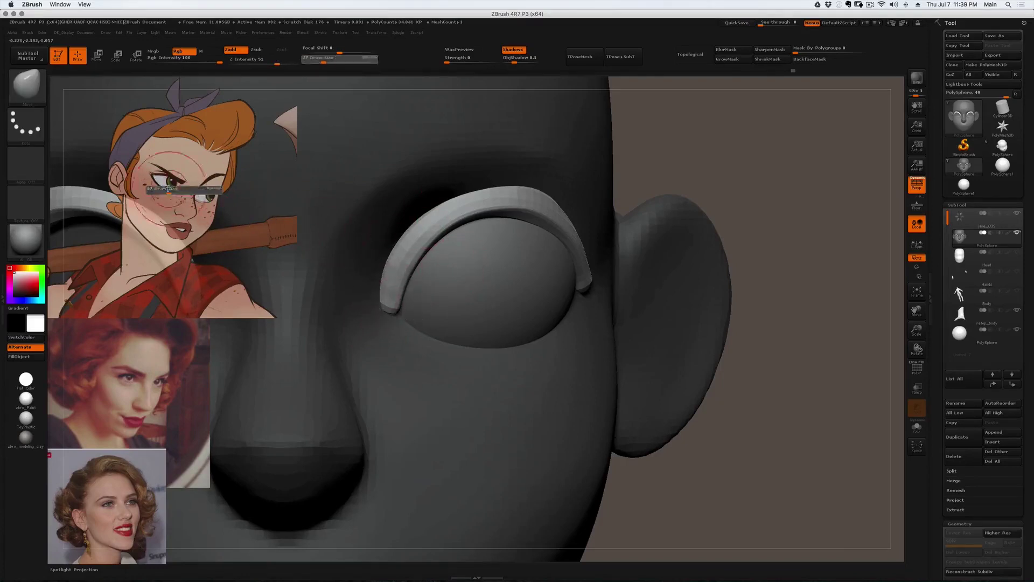
key("ctrl+shift")
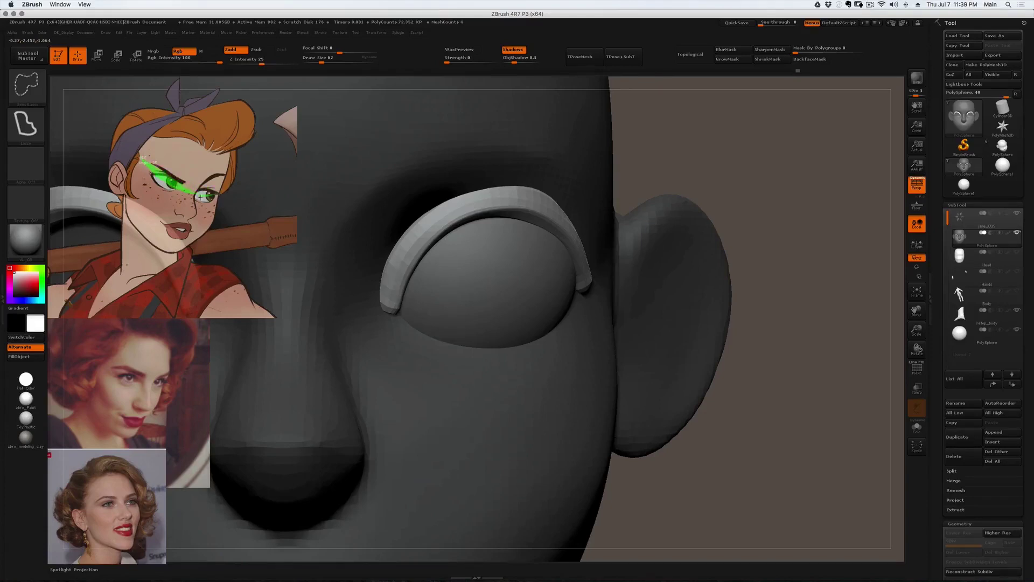
mouse_move(143, 167)
left_mouse_down("ctrl+shift")
mouse_move(136, 149)
mouse_move(882, 144)
left_mouse_up("ctrl+shift")
- Examine the height and tilt of both upper lid corners from front and three-quarter views
right_click_drag(382, 295, 381, 253, "ctrl")
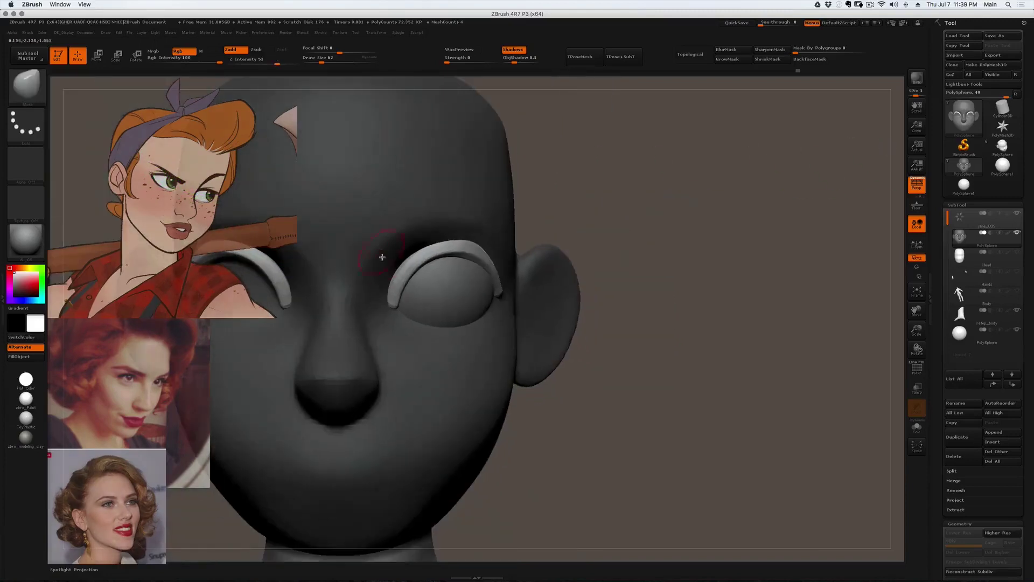
right_click_drag(496, 300, 483, 307)
key("s")
left_click_drag(484, 307, 488, 307)
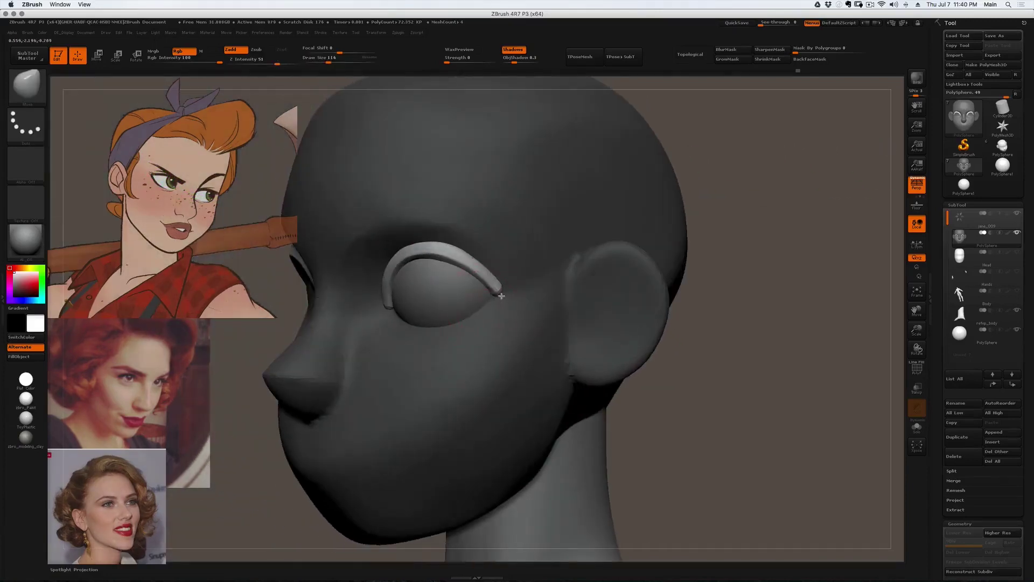
mouse_move(373, 322)
right_mouse_down()
mouse_move(391, 322)
mouse_move(374, 318)
right_mouse_up()
mouse_move(438, 314)
right_mouse_down("ctrl")
mouse_move(439, 289)
mouse_move(541, 276)
right_mouse_up("ctrl")
right_click_drag(541, 275, 553, 275)
key("s")
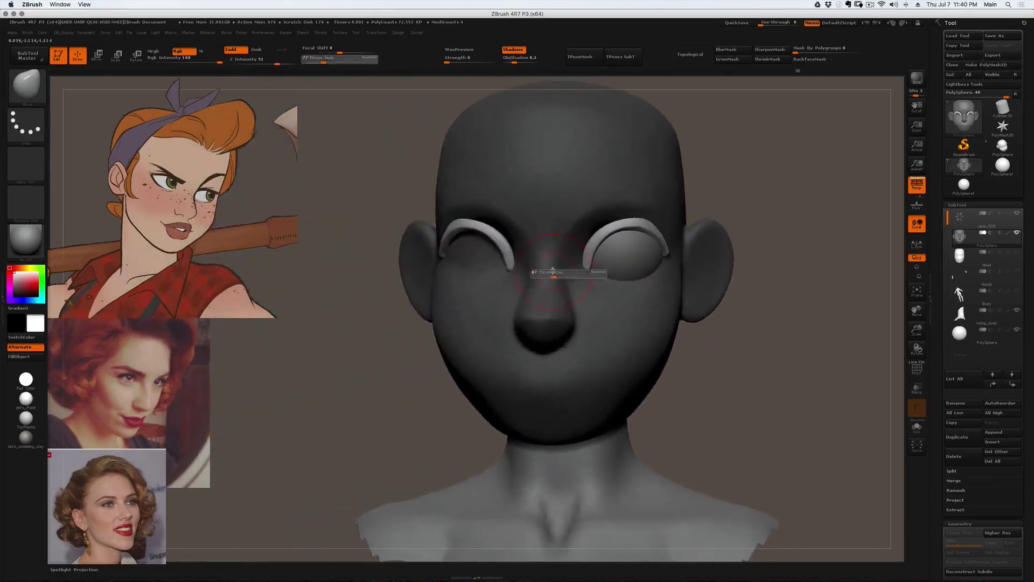
left_click_drag(433, 245, 658, 249, "ctrl+shift")
- Move the upper lid tube's inner end with a small Move brush to tuck it into the eye's inner corner
mouse_move(657, 244)
right_mouse_down()
mouse_move(650, 231)
mouse_move(563, 266)
mouse_move(575, 235)
right_mouse_up()
key("s")
left_click_drag(569, 289, 575, 291)
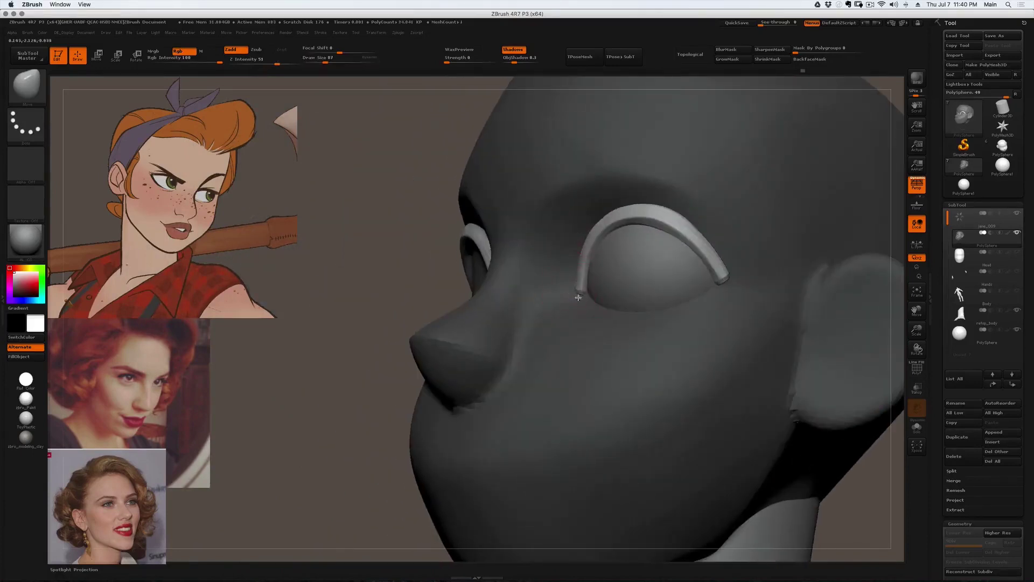
right_click_drag(583, 299, 587, 290)
key("bracketleft")
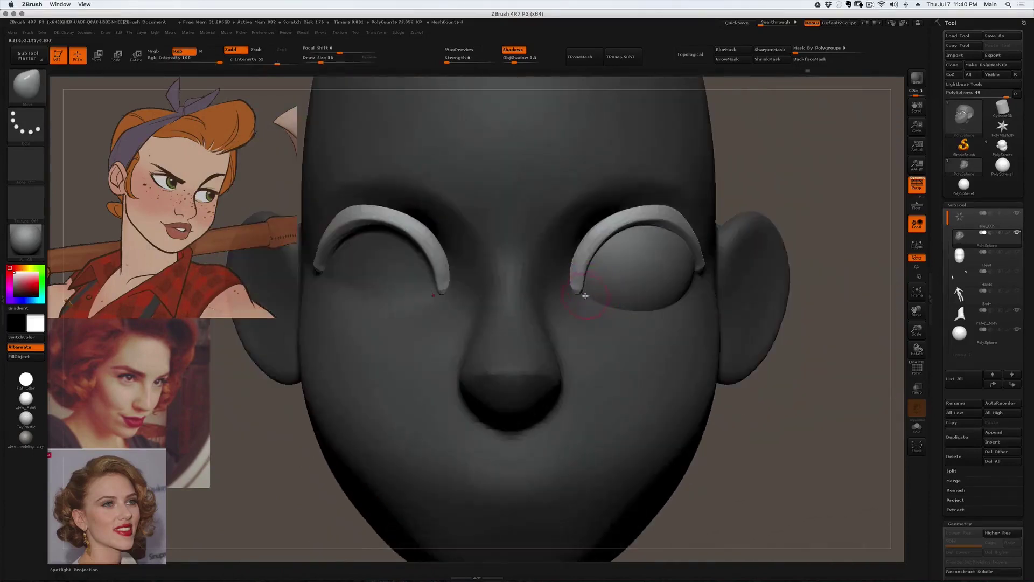
left_click_drag(582, 288, 587, 276)
mouse_move(568, 268)
right_mouse_down()
mouse_move(573, 217)
mouse_move(588, 238)
right_mouse_up()
key("bracketright")
key("bracketright")
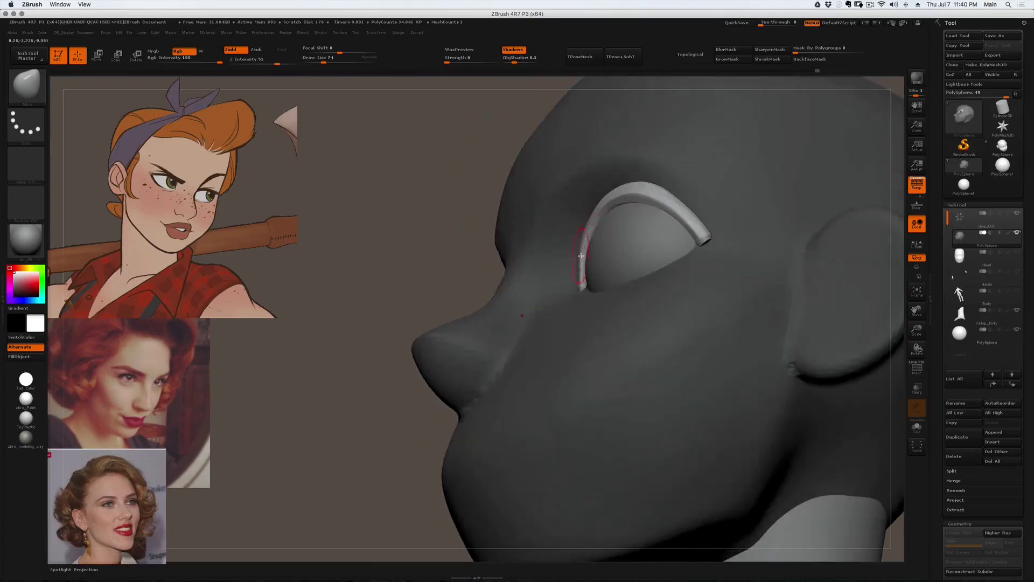
- Refine the upper lid tube's outer end and smooth the tube along its outer stretch and arch
mouse_move(575, 245)
right_mouse_down()
mouse_move(607, 196)
mouse_move(677, 237)
mouse_move(689, 210)
mouse_move(702, 229)
mouse_move(728, 237)
mouse_move(727, 271)
right_mouse_up()
key("bracketleft")
key("s")
left_click_drag(727, 272, 731, 271)
right_click_drag(722, 245, 700, 250)
key("s")
left_click_drag(691, 239, 695, 233, "shift")
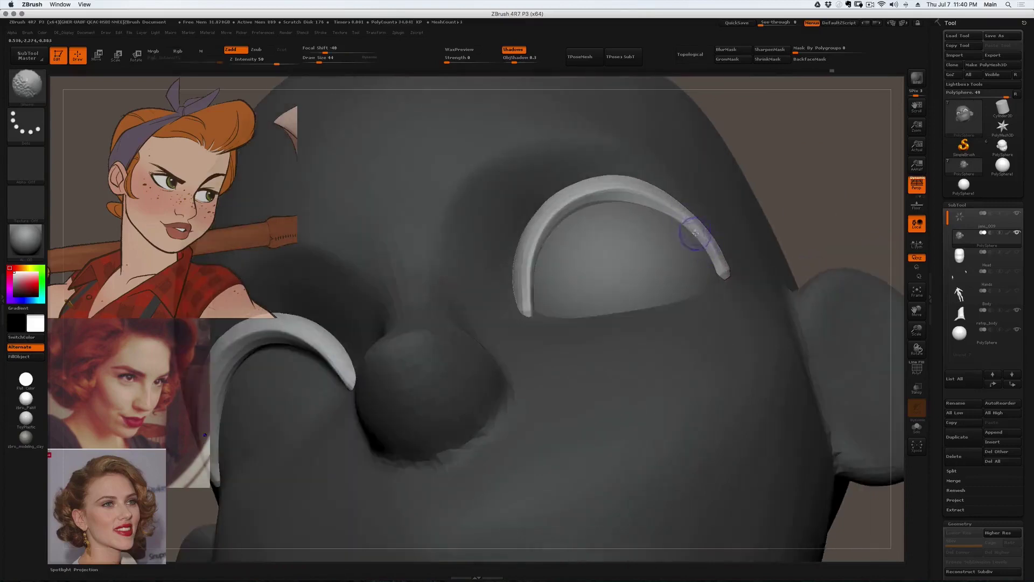
mouse_move(615, 197)
right_mouse_down()
mouse_move(620, 181)
mouse_move(585, 202)
right_mouse_up()
left_click_drag(580, 212, 607, 197, "shift")
mouse_move(607, 197)
right_mouse_down()
mouse_move(573, 208)
mouse_move(619, 183)
mouse_move(663, 233)
mouse_move(639, 199)
mouse_move(658, 211)
mouse_move(571, 295)
right_mouse_up()
- Reposition the inner stretch of the upper lid tube against the eyeball with a larger Move brush, working from below
key("bracketright")
key("bracketright")
left_click_drag(565, 280, 591, 254)
right_click_drag(619, 252, 600, 250)
mouse_move(569, 353)
left_mouse_down("ctrl+shift")
mouse_move(635, 231)
mouse_move(563, 286)
mouse_move(542, 330)
left_mouse_up("ctrl+shift")
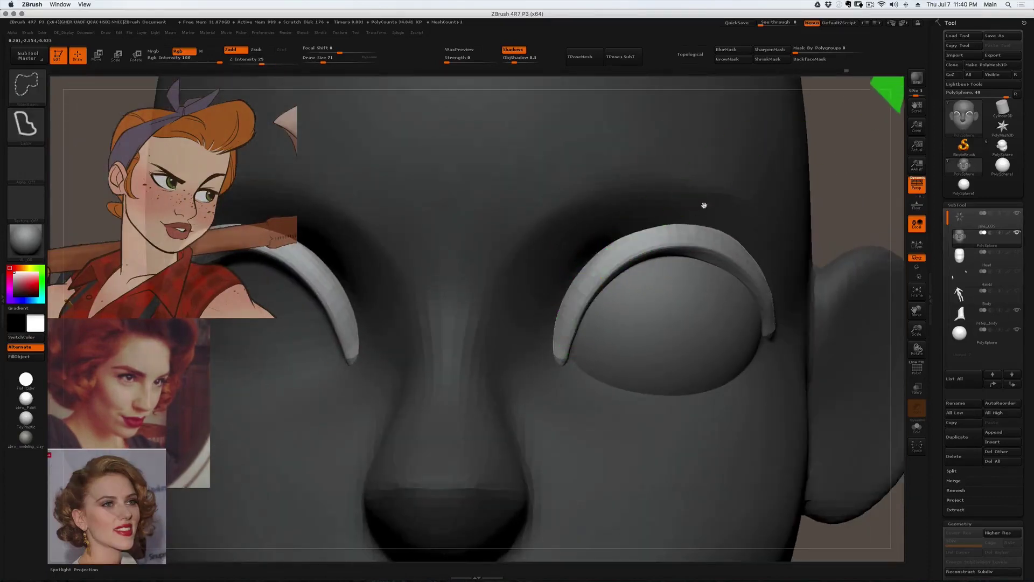
right_click_drag(586, 270, 575, 282)
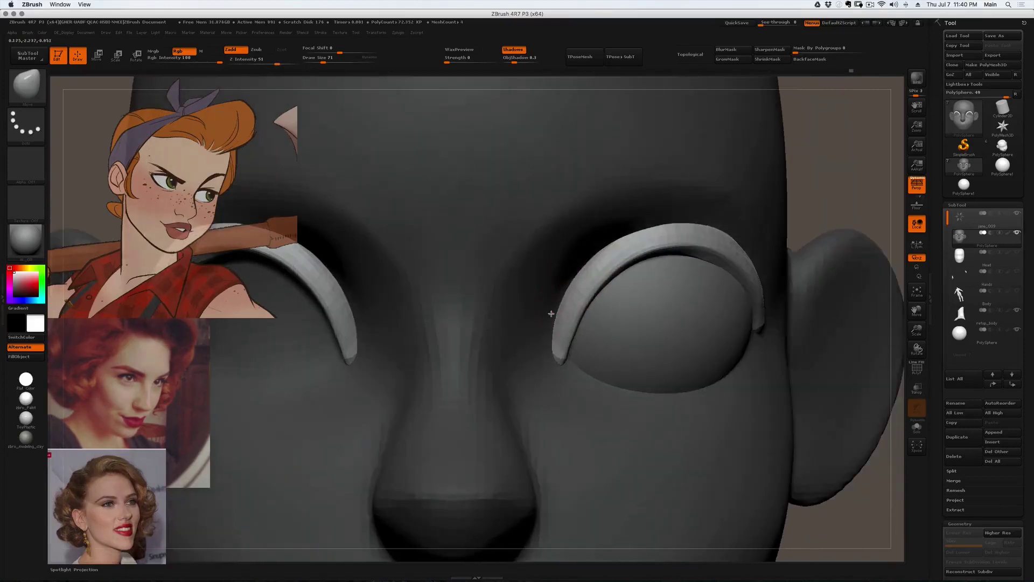
- Reshape the upper lid's arch from its inner side across the top with a larger Move brush
left_click_drag(594, 255, 588, 247)
key("bracketright")
key("bracketright")
right_click_drag(615, 241, 603, 236)
left_click_drag(603, 236, 636, 216)
right_click_drag(705, 215, 681, 217)
left_click_drag(690, 216, 700, 221)
right_click_drag(764, 231, 739, 226)
left_click_drag(739, 227, 741, 231)
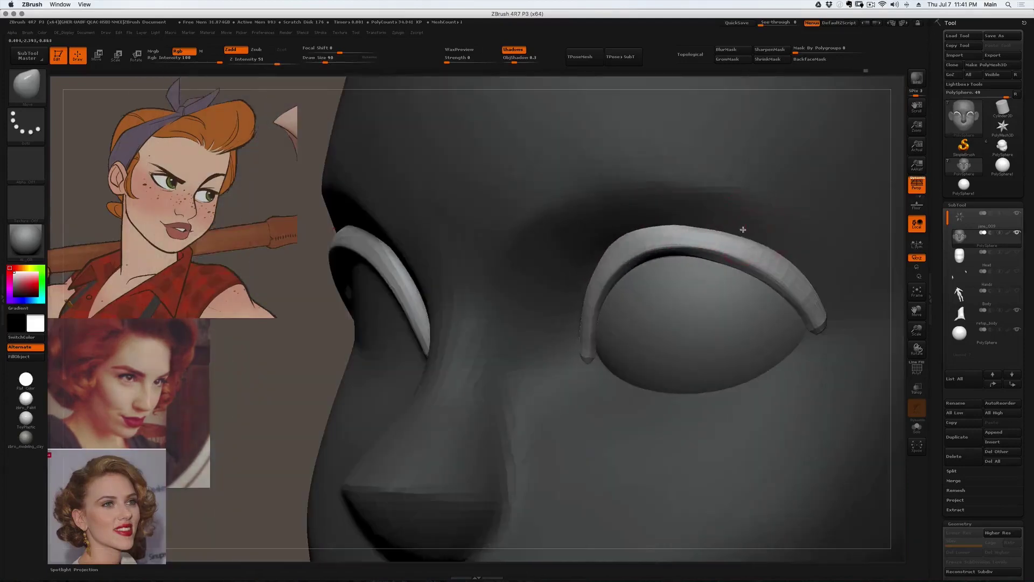
- Adjust the upper lid tube's outer slope so it curves closely around the eyeball
right_click_drag(794, 261, 765, 259)
left_click_drag(803, 265, 798, 273)
key("s")
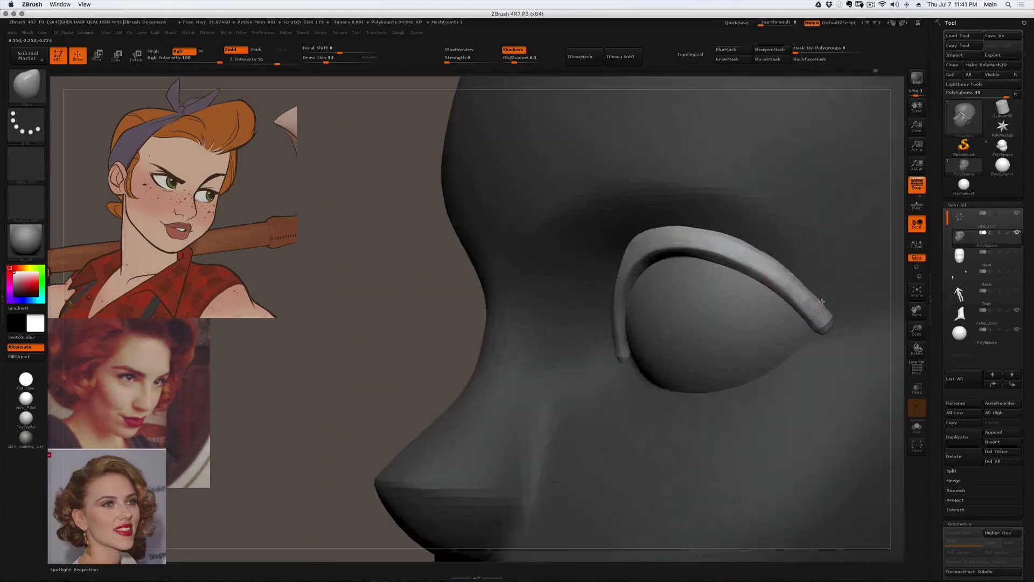
left_click(799, 279)
right_click_drag(796, 272, 721, 264)
left_click_drag(716, 260, 714, 252)
- Invert the mask to protect the lid tubes, and fit the head surface around the upper lids with Move and smoothing strokes
mouse_move(608, 210)
right_mouse_down()
mouse_move(649, 176)
mouse_move(673, 171)
right_mouse_up()
right_click_drag(673, 171, 646, 189, "ctrl")
left_click(702, 165, "ctrl")
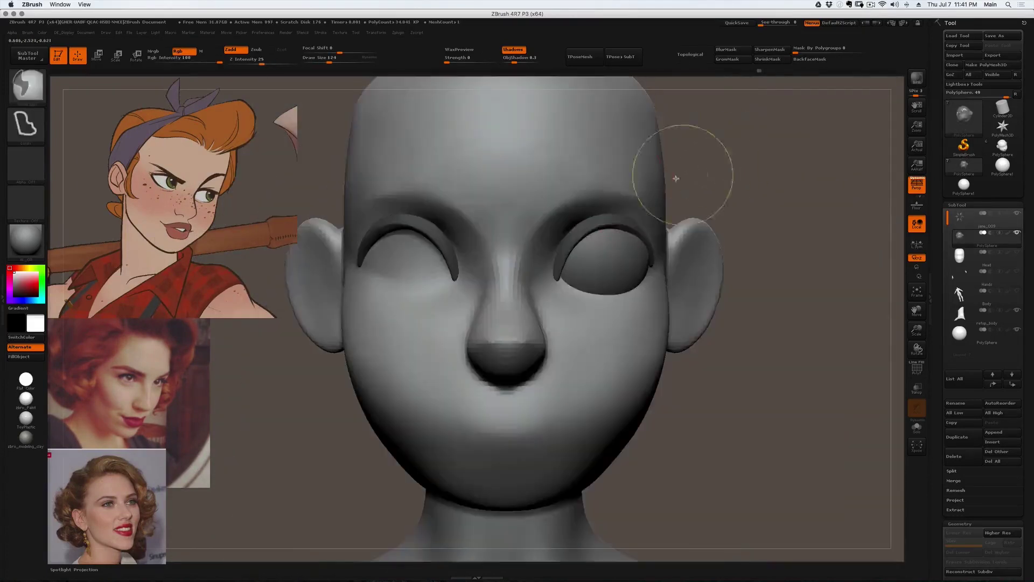
key("s")
left_click(581, 236)
mouse_move(584, 232)
right_mouse_down()
mouse_move(538, 224)
mouse_move(620, 229)
right_mouse_up()
left_click_drag(561, 253, 558, 256)
mouse_move(689, 237)
right_mouse_down("shift")
mouse_move(628, 235)
mouse_move(679, 229)
mouse_move(666, 225)
right_mouse_up("shift")
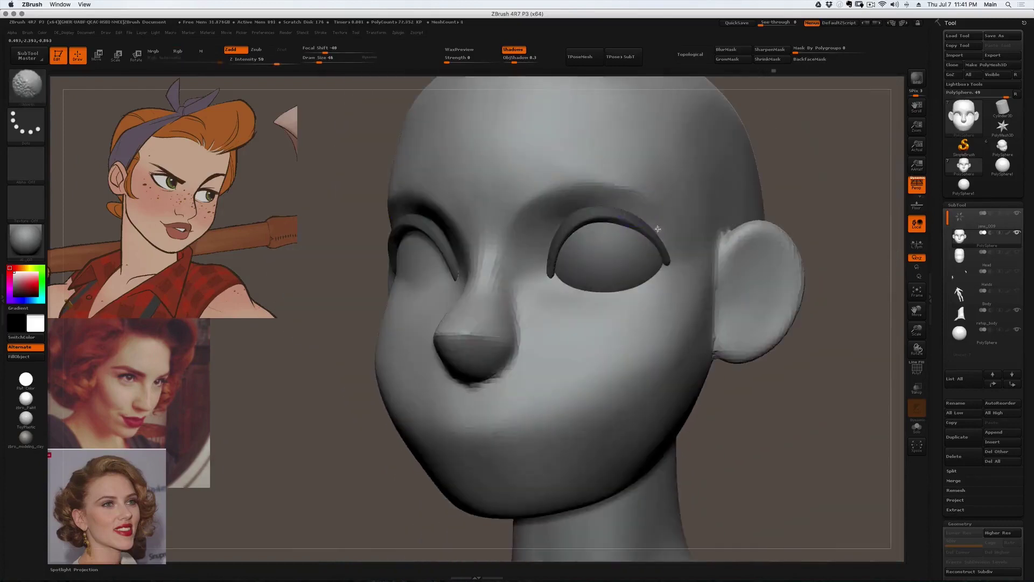
left_click_drag(575, 203, 563, 203, "shift")
- Build up the brow area above the eyes with ClayBuildup strokes from the inner brow outward
right_click_drag(564, 203, 593, 202)
key("b")
key("c")
key("b")
left_click_drag(570, 201, 648, 213)
right_click_drag(649, 212, 582, 222)
mouse_move(503, 236)
left_mouse_down()
mouse_move(546, 196)
mouse_move(552, 168)
mouse_move(603, 181)
left_mouse_up()
mouse_move(523, 207)
left_mouse_down()
mouse_move(609, 202)
mouse_move(604, 162)
left_mouse_up()
- Smooth the clay strokes on the brow ridge and upper eye socket into the forehead
right_click_drag(653, 211, 595, 208)
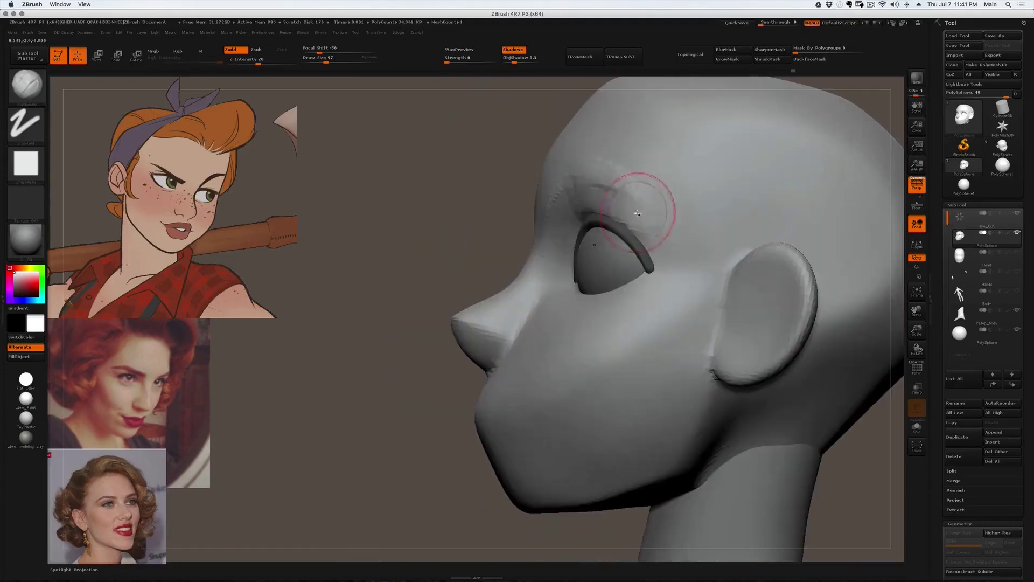
left_click_drag(595, 208, 590, 195, "shift")
right_click_drag(642, 222, 623, 185)
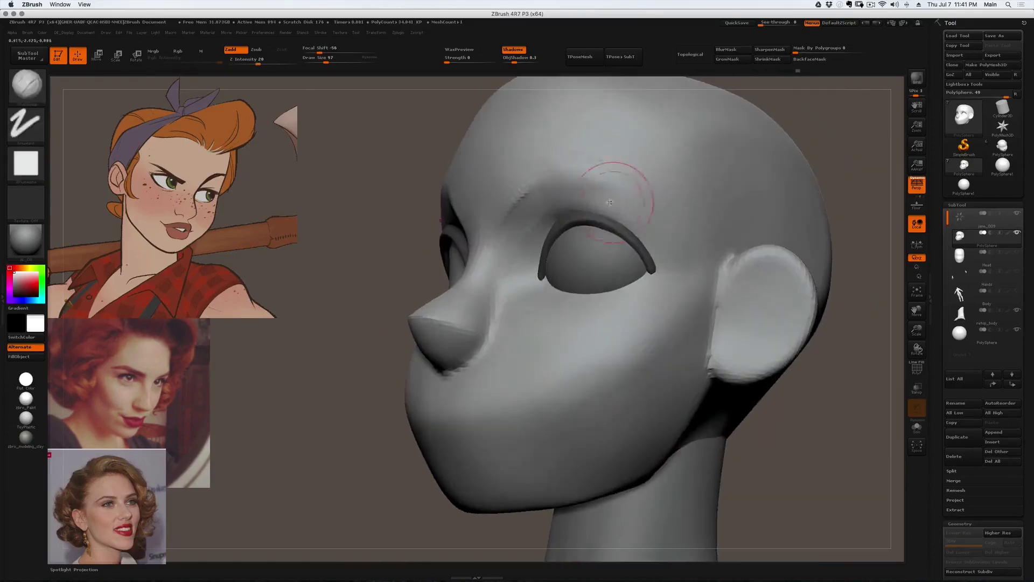
left_click_drag(564, 171, 577, 183, "shift")
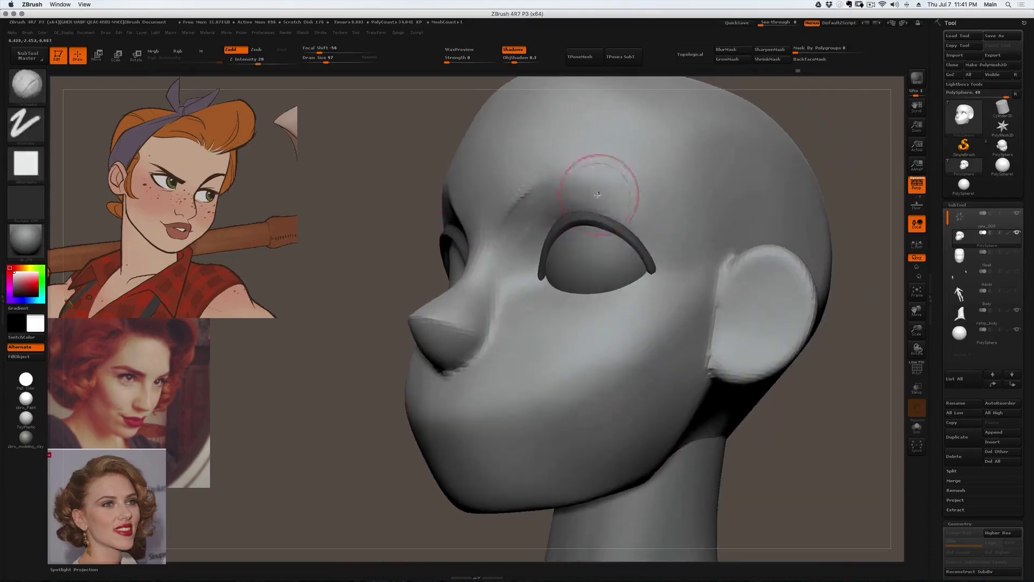
right_click_drag(612, 192, 587, 192)
left_click_drag(587, 192, 598, 195, "shift")
mouse_move(608, 202)
right_mouse_down()
mouse_move(623, 207)
mouse_move(553, 185)
right_mouse_up()
left_click_drag(520, 179, 518, 212, "shift")
mouse_move(526, 210)
right_mouse_down()
mouse_move(549, 191)
mouse_move(467, 208)
mouse_move(476, 209)
right_mouse_up()
mouse_move(449, 269)
left_mouse_down("ctrl+shift")
mouse_move(447, 177)
mouse_move(453, 240)
mouse_move(606, 281)
left_mouse_up("ctrl+shift")
right_click_drag(585, 229, 501, 207)
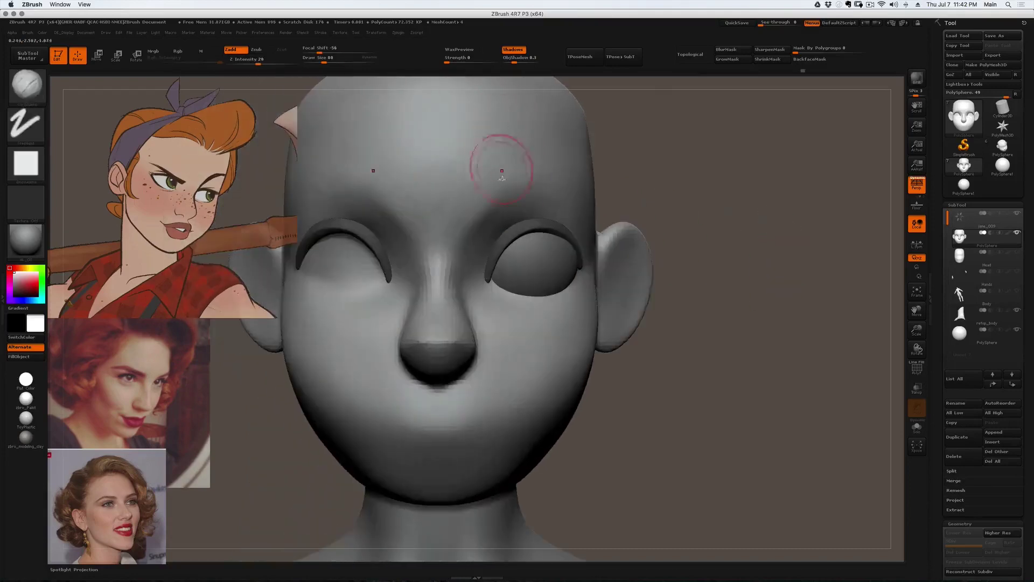
- Refine the outer brow and the area beside the eye with a low-intensity brush, and smooth the brow ridge
key("1")
right_click_drag(558, 184, 538, 189)
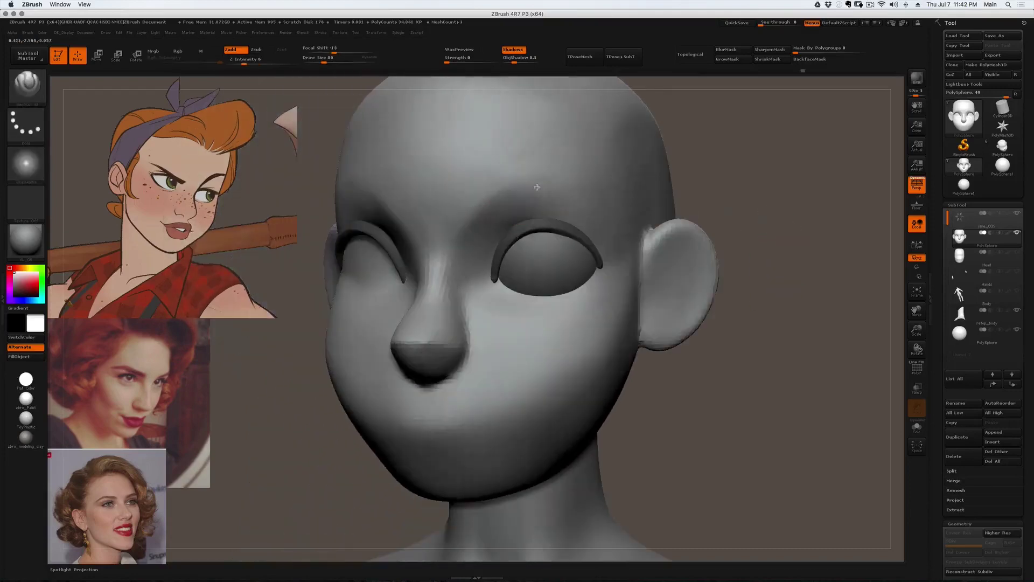
key("s")
left_click(534, 188)
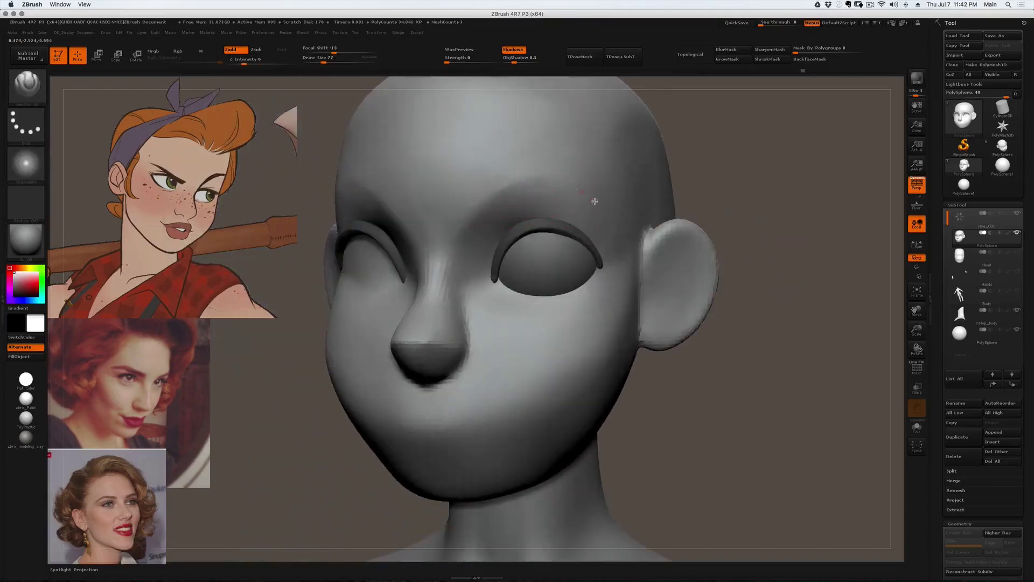
right_click_drag(634, 194, 578, 200)
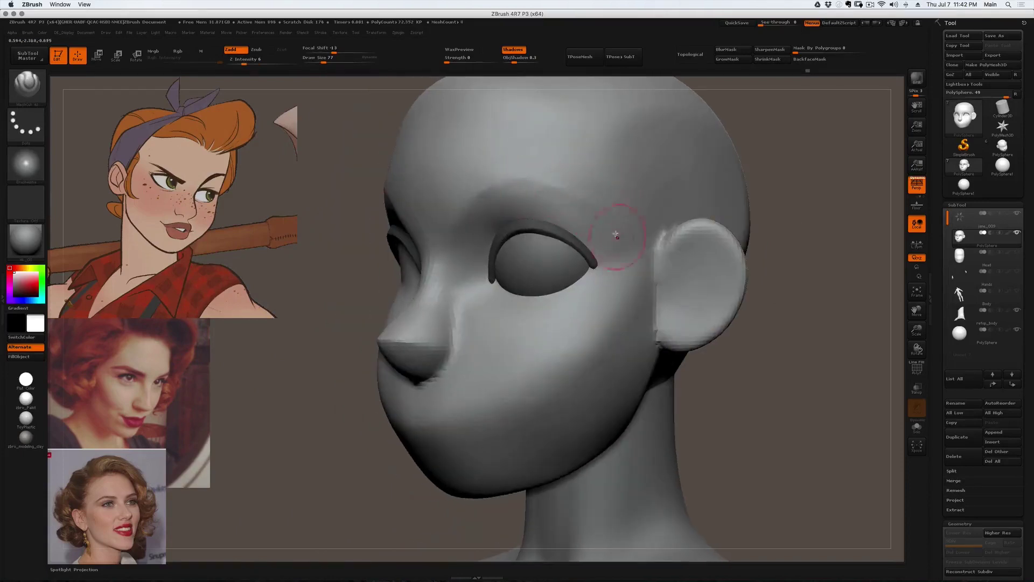
key("s")
left_click(599, 235)
left_click_drag(589, 213, 503, 189, "shift")
- Refine the inner brow above the eye socket, comparing its shape with the brow line in the pin-up drawing
mouse_move(587, 200)
right_mouse_down()
mouse_move(538, 196)
mouse_move(565, 204)
right_mouse_up()
key("s")
right_click_drag(551, 198, 531, 203)
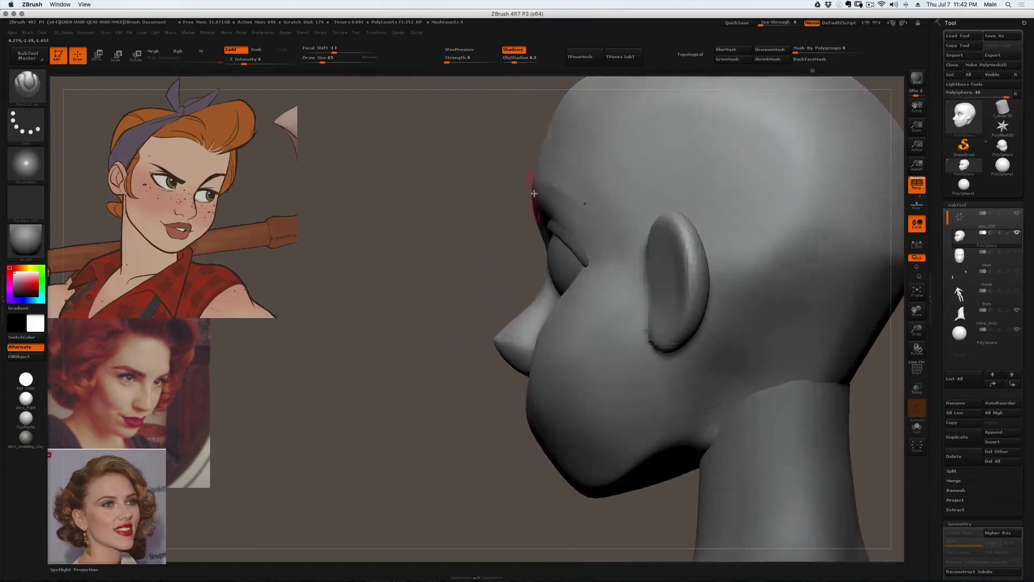
mouse_move(561, 128)
left_mouse_down("ctrl+shift")
mouse_move(541, 179)
mouse_move(566, 242)
mouse_move(508, 259)
left_mouse_up("ctrl+shift")
right_click_drag(529, 220, 597, 196)
mouse_move(515, 199)
left_mouse_down()
mouse_move(606, 202)
mouse_move(531, 211)
left_mouse_up()
left_click_drag(202, 204, 241, 194)
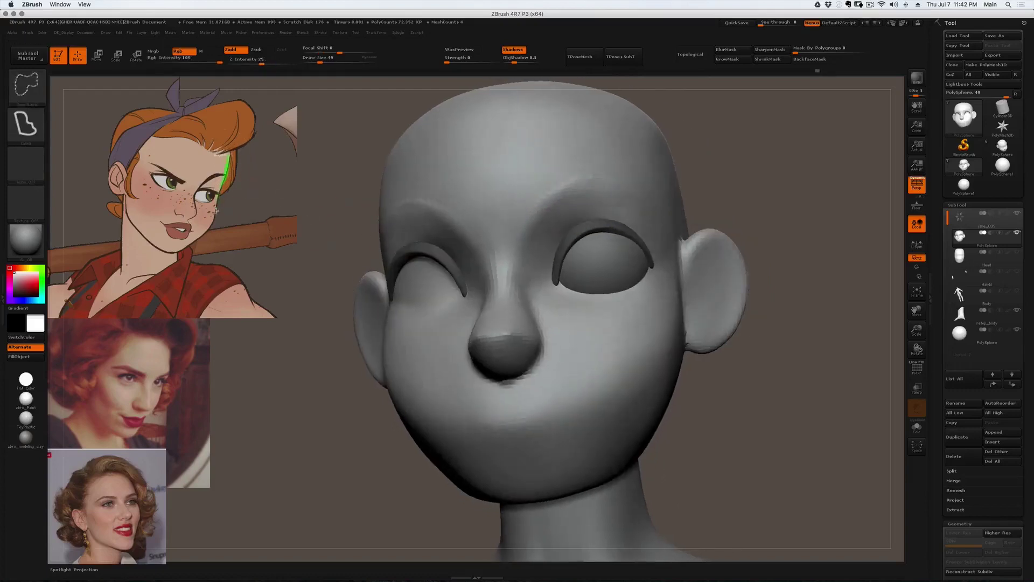
left_click_drag(238, 170, 251, 162, "ctrl+shift")
- Reshape the surface around the eye's outer corner with the Move brush and smooth the brow above it
mouse_move(496, 212)
right_mouse_down()
mouse_move(533, 203)
mouse_move(436, 208)
right_mouse_up()
key("b")
key("m")
key("v")
key("s")
left_click_drag(637, 270, 605, 262)
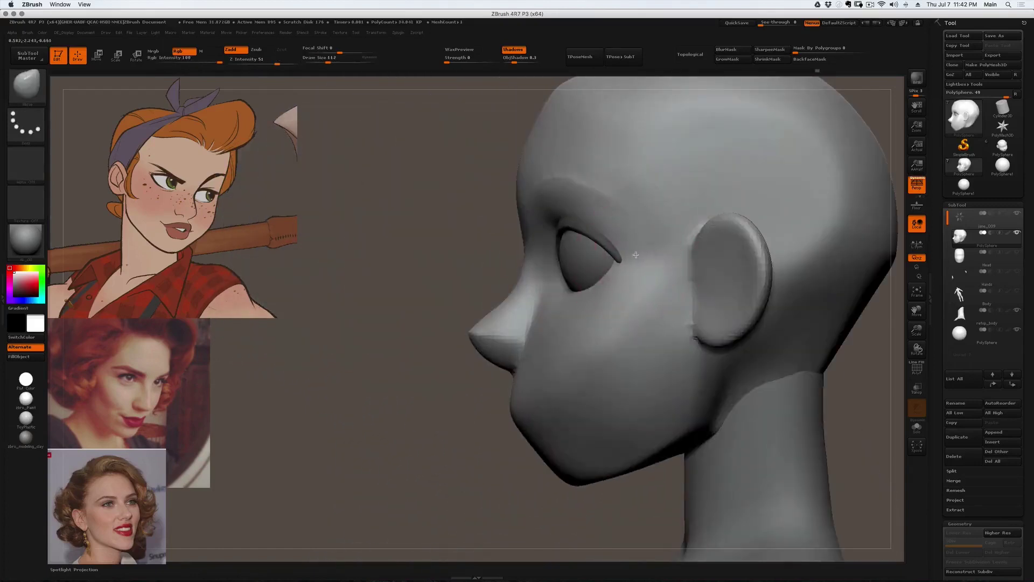
right_click_drag(607, 290, 643, 280)
right_click_drag(621, 235, 644, 237)
mouse_move(566, 208)
left_mouse_down("shift")
mouse_move(522, 216)
mouse_move(555, 173)
left_mouse_up("shift")
right_click_drag(563, 166, 637, 189, "shift")
- Invert the mask so the upper lid tubes are editable and the head is protected, with the Move brush active
key("b")
key("m")
key("v")
key("ctrl+i")
right_click_drag(562, 238, 596, 226)
right_click_drag(632, 268, 612, 260)
key("s")
left_click_drag(612, 261, 613, 260)
- Draw a lower eyelid tube with the CurveTube brush beneath the eyeball, from the inner corner to the outer corner
mouse_move(525, 191)
right_mouse_down()
mouse_move(547, 197)
mouse_move(580, 242)
mouse_move(547, 286)
right_mouse_up()
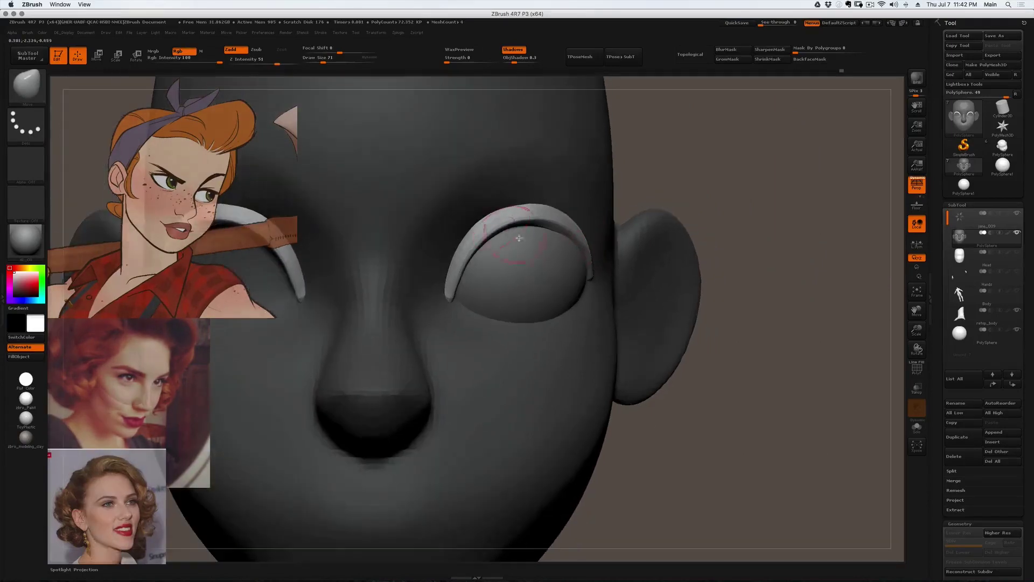
key("b")
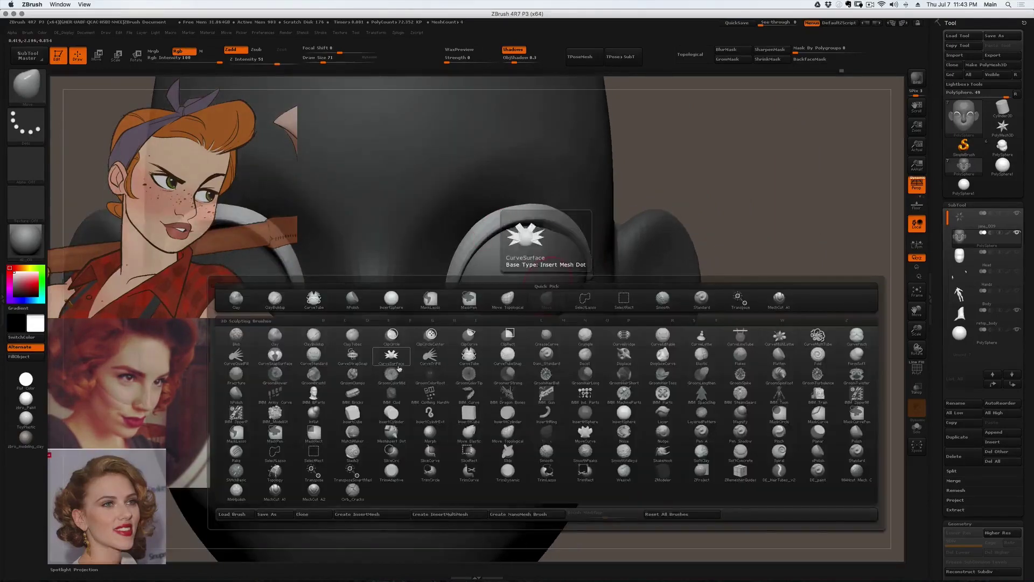
left_click(468, 357)
right_click_drag(461, 304, 461, 306)
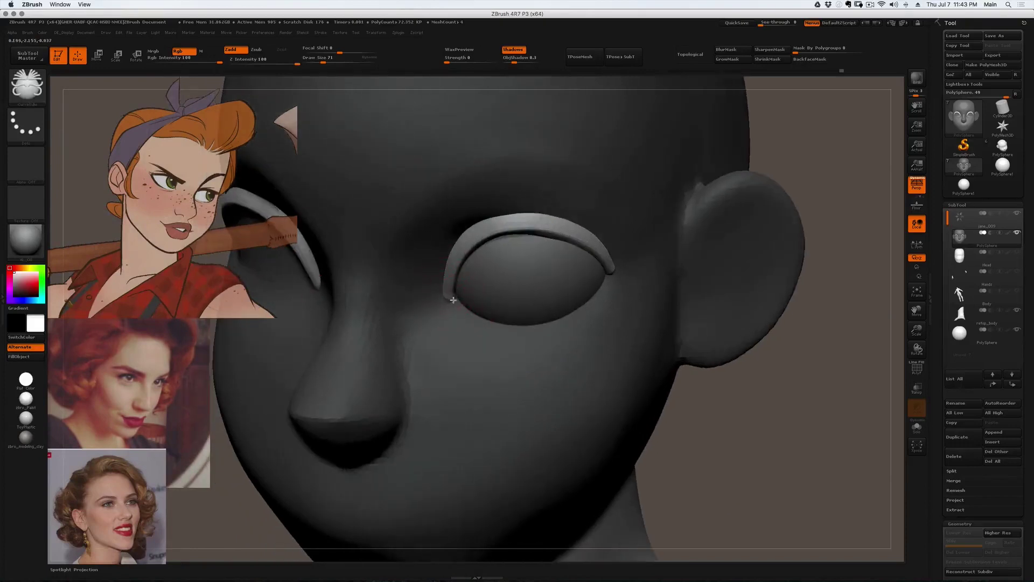
left_click_drag(619, 262, 618, 264)
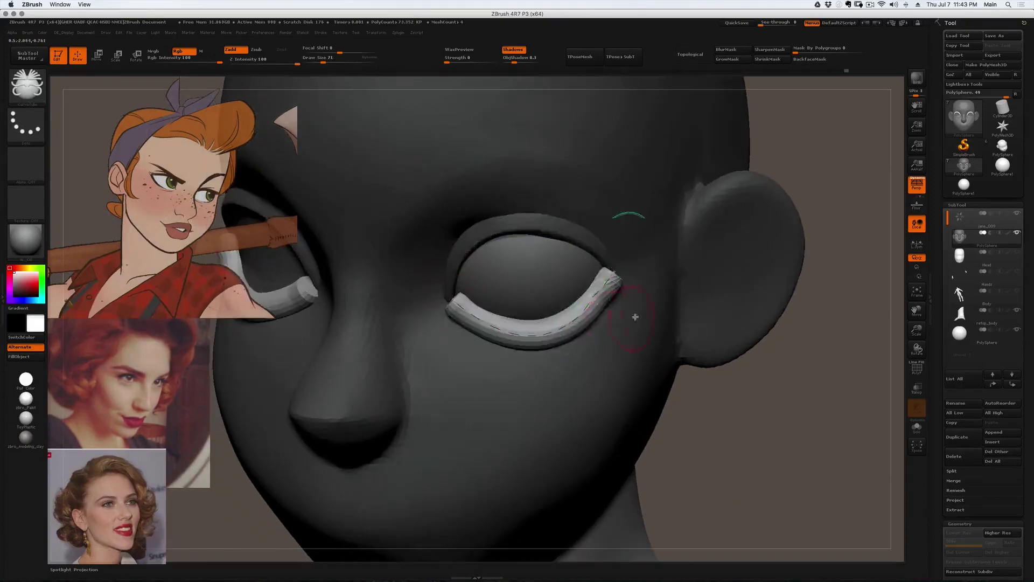
- Adjust the brush size and update the lower lid curve to make its tube thinner
right_click_drag(616, 323, 628, 263)
key("s")
left_click_drag(640, 253, 638, 246)
left_click(597, 286)
key("s")
left_click(605, 280)
- Adjust the lower lid curve's outer and inner ends to meet the corners of the upper lid
mouse_move(611, 277)
right_mouse_down()
mouse_move(625, 264)
mouse_move(602, 274)
mouse_move(618, 288)
mouse_move(614, 272)
right_mouse_up()
left_click_drag(612, 278, 614, 278)
left_click_drag(447, 248, 444, 253)
mouse_move(434, 258)
right_mouse_down()
mouse_move(452, 243)
mouse_move(431, 284)
mouse_move(444, 248)
mouse_move(600, 202)
right_mouse_up()
right_click_drag(535, 149, 591, 140)
mouse_move(448, 266)
right_mouse_down()
mouse_move(455, 273)
mouse_move(427, 256)
mouse_move(450, 223)
right_mouse_up()
- Move the lower lid tube's outer end with the Move brush to tuck it under the upper lid's outer corner
key("b")
key("m")
key("v")
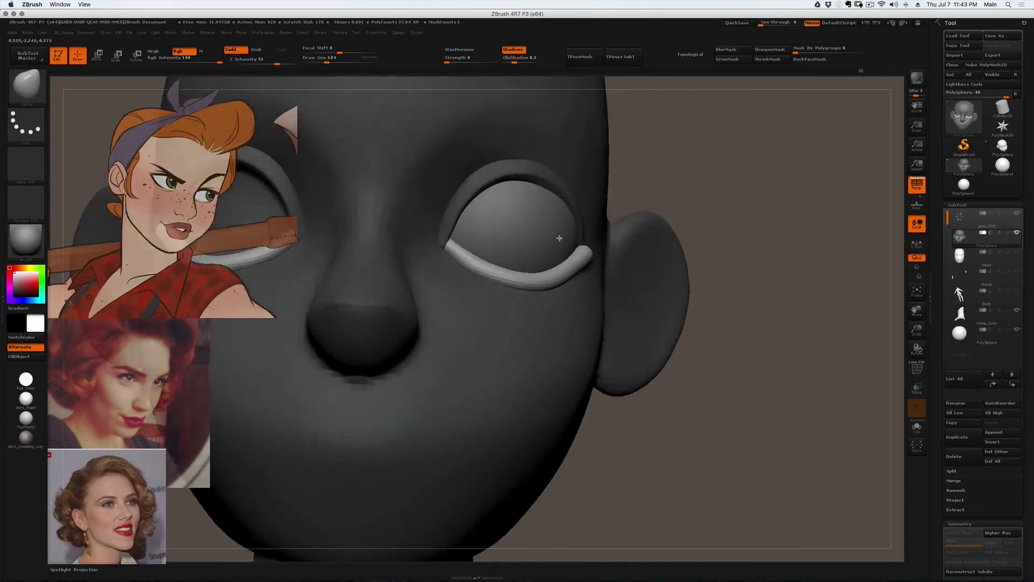
right_click_drag(565, 237, 531, 238)
key("s")
left_click_drag(601, 247, 602, 259)
mouse_move(580, 256)
right_mouse_down()
mouse_move(600, 239)
mouse_move(593, 246)
right_mouse_up()
left_click_drag(592, 246, 586, 242)
- Fit the outer half of the lower eyelid tube closely around the eyeball with the Move brush
mouse_move(586, 251)
right_mouse_down()
mouse_move(580, 232)
mouse_move(584, 273)
right_mouse_up()
left_click_drag(581, 271, 575, 270)
key("s")
right_click_drag(578, 253, 580, 258)
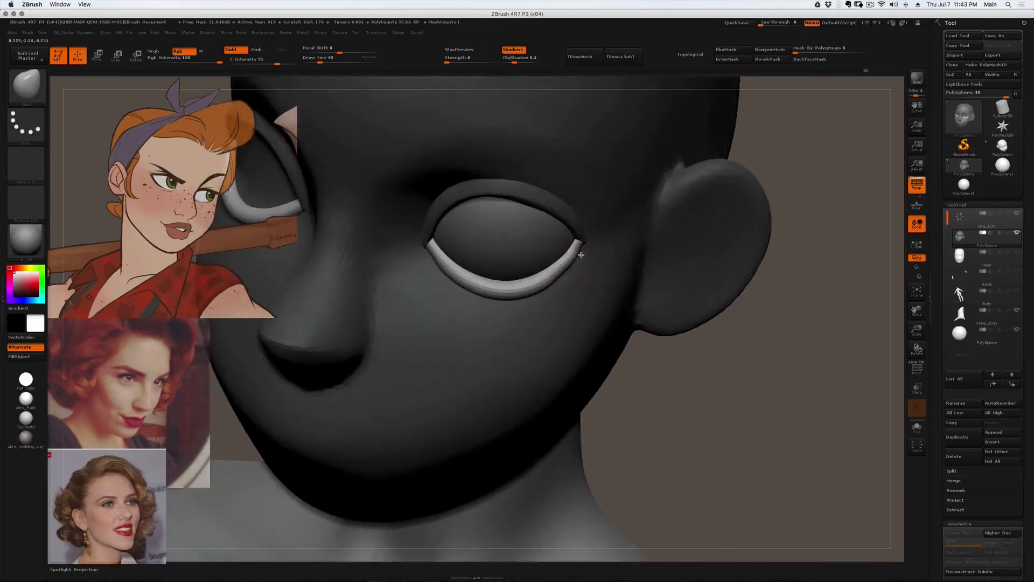
key("s")
left_click_drag(556, 282, 558, 283)
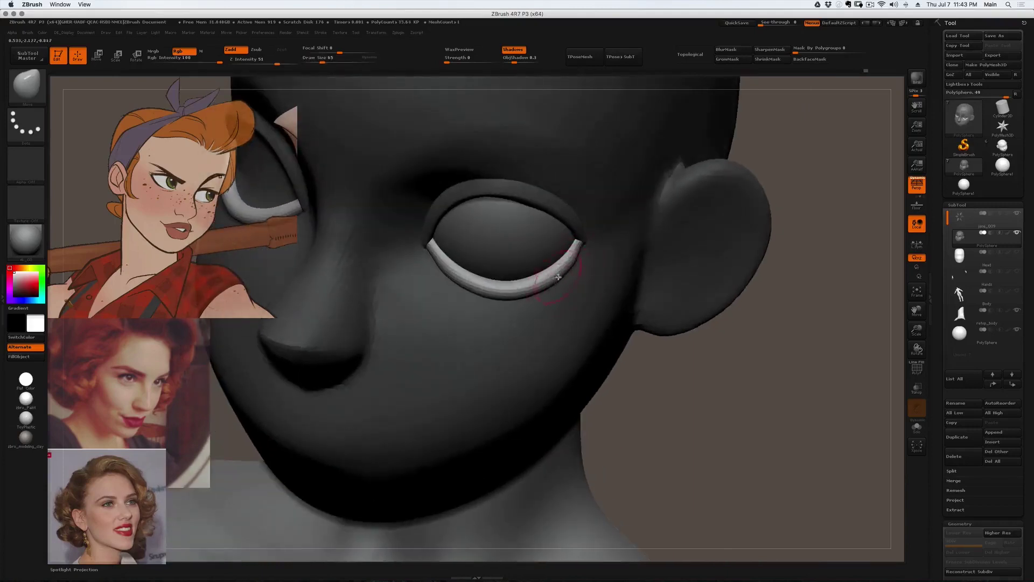
- Smooth the lower eyelid tube from the outer corner to the inner corner and adjust its inner end
right_click_drag(569, 272, 575, 254)
left_click_drag(577, 250, 516, 301, "shift")
left_click_drag(447, 278, 433, 267, "shift")
key("s")
left_click_drag(433, 263, 458, 293)
key("s")
- Refine the inner section of the lower eyelid along its edge against the eyeball
key("2")
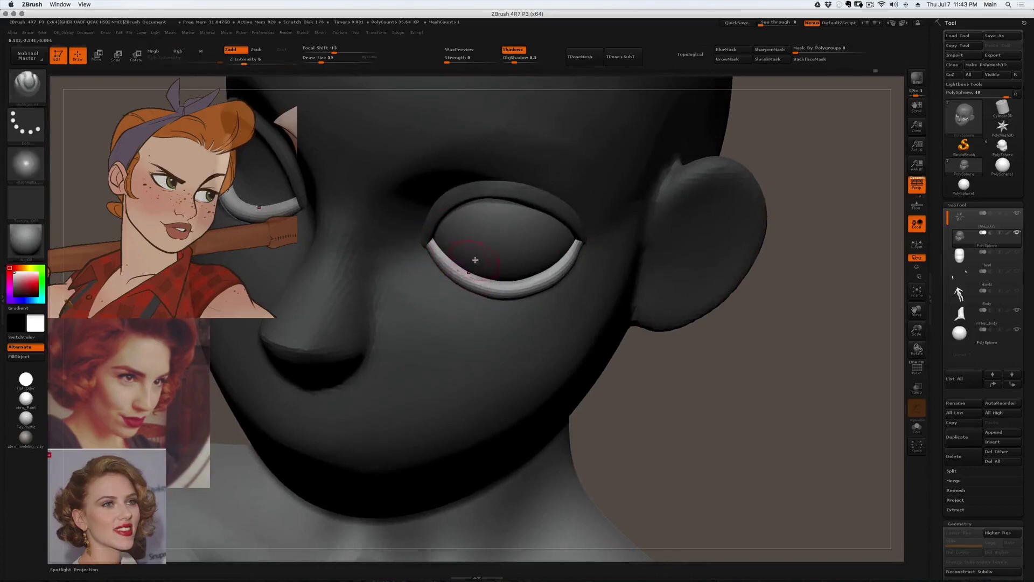
right_click_drag(471, 261, 474, 296, "ctrl")
mouse_move(425, 251)
left_mouse_down()
mouse_move(620, 274)
mouse_move(650, 230)
left_mouse_up()
mouse_move(415, 228)
right_mouse_down()
mouse_move(528, 302)
mouse_move(547, 280)
mouse_move(420, 293)
right_mouse_up()
key("1")
mouse_move(690, 283)
right_mouse_down()
mouse_move(512, 347)
mouse_move(509, 323)
mouse_move(474, 326)
mouse_move(690, 293)
mouse_move(685, 304)
mouse_move(649, 241)
right_mouse_up()
right_click_drag(532, 213, 494, 206, "alt")
right_click_drag(582, 232, 561, 226)
right_click_drag(619, 305, 639, 302)
key("bracketleft")
key("bracketleft")
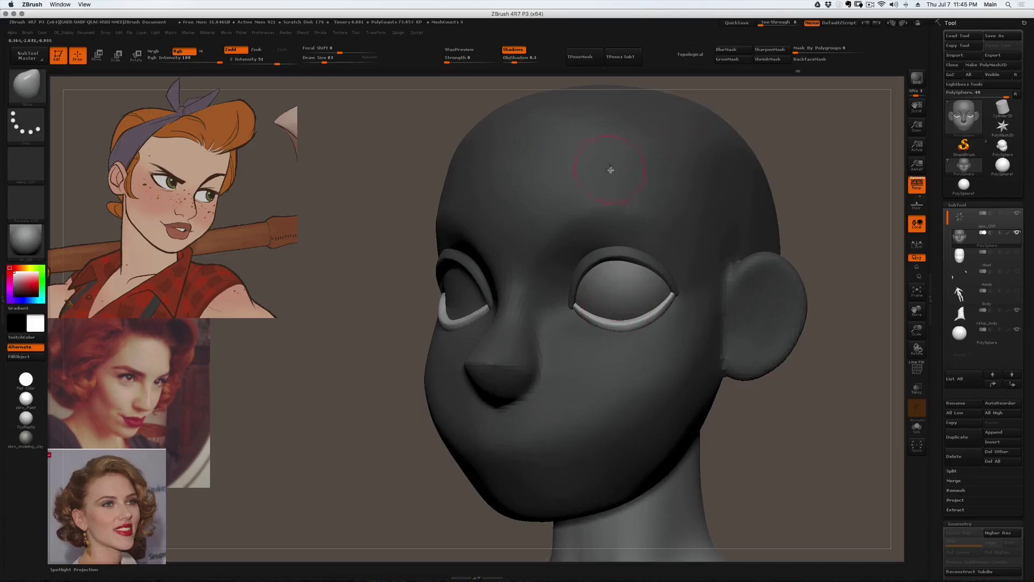
- Reshape the head surface inside the empty eye socket with the Move Topological brush and smooth it
right_click_drag(611, 165, 653, 179)
mouse_move(477, 252)
right_mouse_down()
mouse_move(473, 215)
mouse_move(529, 226)
mouse_move(600, 157)
mouse_move(639, 213)
mouse_move(554, 276)
mouse_move(501, 166)
mouse_move(529, 247)
mouse_move(547, 231)
mouse_move(543, 240)
mouse_move(567, 244)
mouse_move(628, 204)
mouse_move(561, 259)
mouse_move(545, 212)
mouse_move(583, 219)
right_mouse_up()
mouse_move(501, 230)
right_mouse_down()
mouse_move(381, 273)
mouse_move(385, 289)
mouse_move(376, 281)
right_mouse_up()
left_click_drag(373, 276, 370, 263)
right_click_drag(412, 263, 378, 267)
key("s")
left_click_drag(378, 267, 382, 252)
right_click_drag(382, 251, 378, 287)
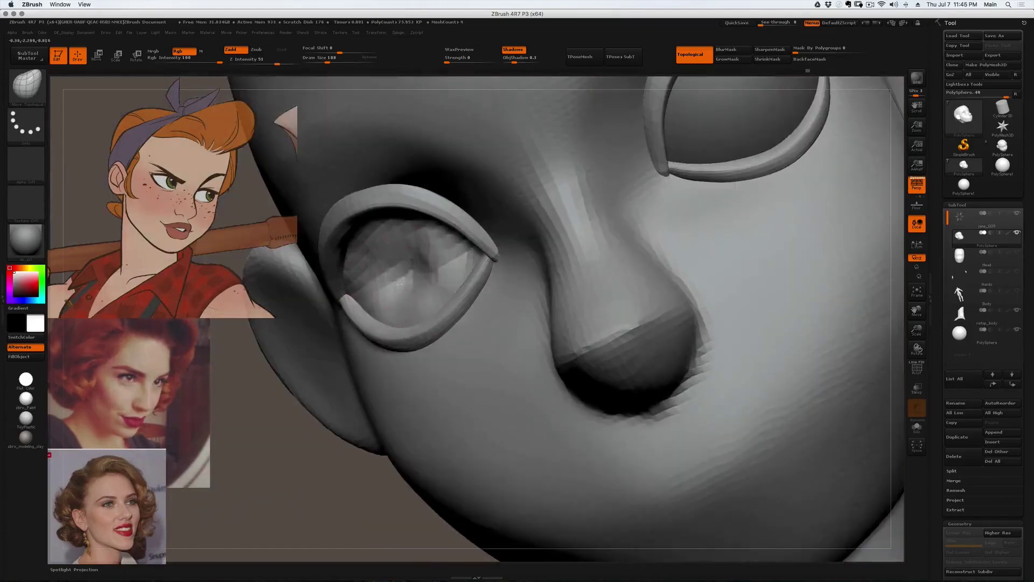
left_click_drag(423, 267, 416, 268, "shift")
mouse_move(435, 265)
right_mouse_down()
mouse_move(404, 220)
mouse_move(361, 198)
mouse_move(405, 232)
mouse_move(415, 194)
mouse_move(441, 213)
right_mouse_up()
right_click_drag(595, 191, 546, 212, "alt")
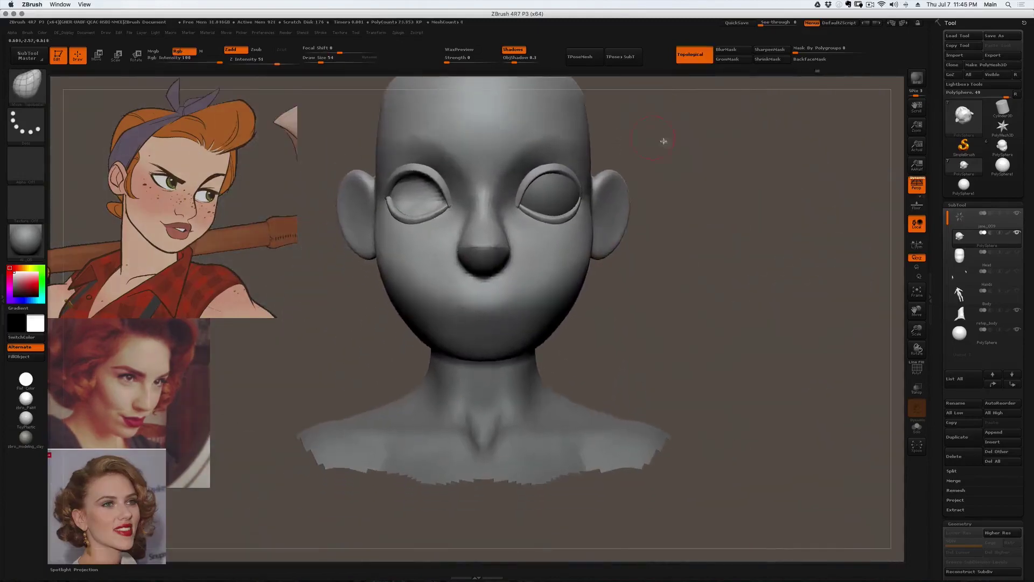
- Try fusing the eyelid tubes into the head with DynaMesh at resolution 128
scroll(970, 377, "down", 5)
left_click_drag(700, 287, 796, 191, "ctrl")
right_click_drag(767, 252, 659, 190)
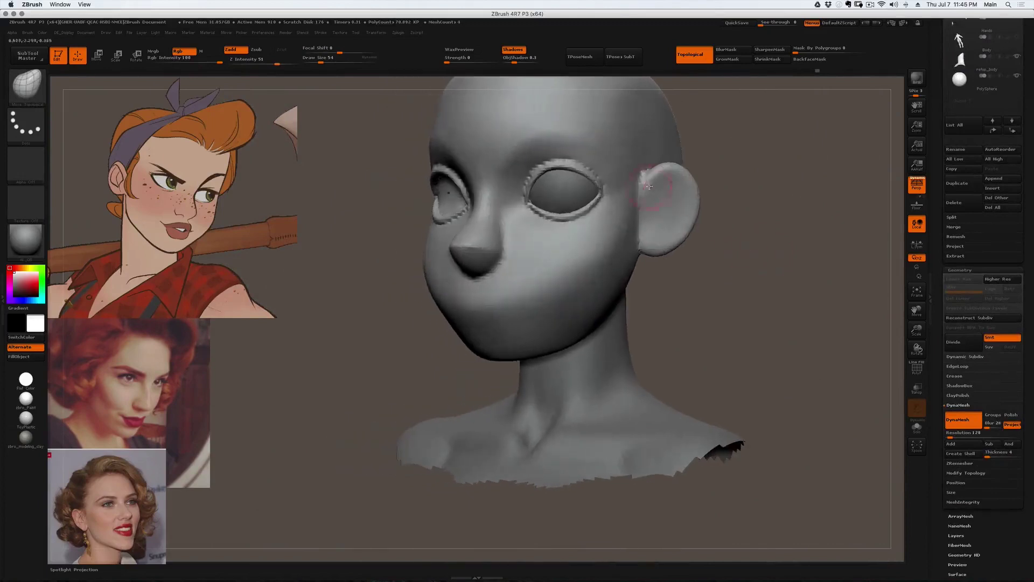
mouse_move(780, 266)
left_mouse_down()
mouse_move(794, 279)
mouse_move(787, 266)
left_mouse_up()
key("ctrl+z")
- Try remeshing the head and eyelids with the DynaMesh resolution set to 200
left_click(963, 433)
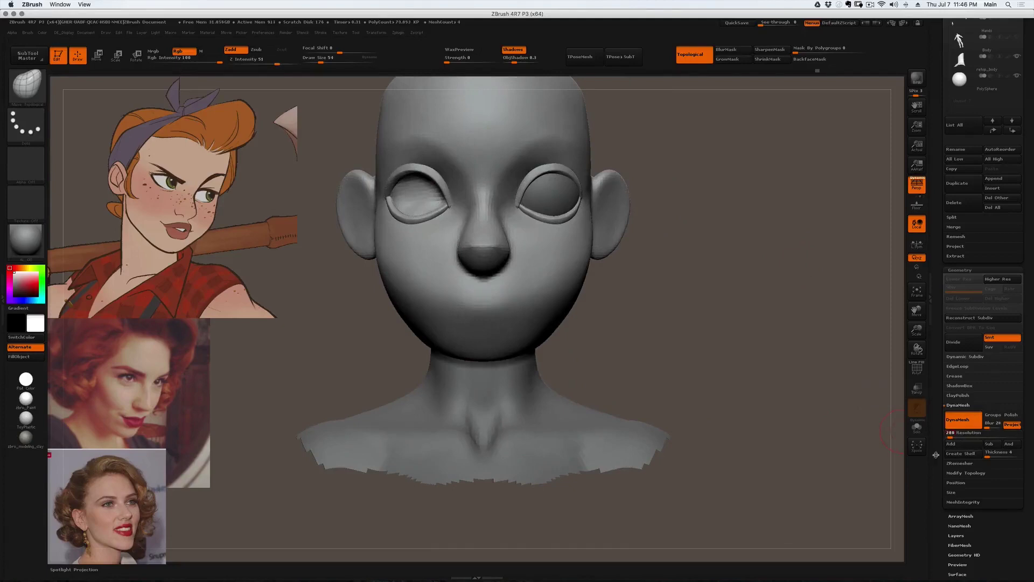
key("Return")
left_click_drag(801, 139, 711, 314, "ctrl")
left_click_drag(647, 256, 615, 210)
mouse_move(551, 193)
right_mouse_down("alt")
mouse_move(587, 211)
mouse_move(539, 195)
right_mouse_up("alt")
key("ctrl+z")
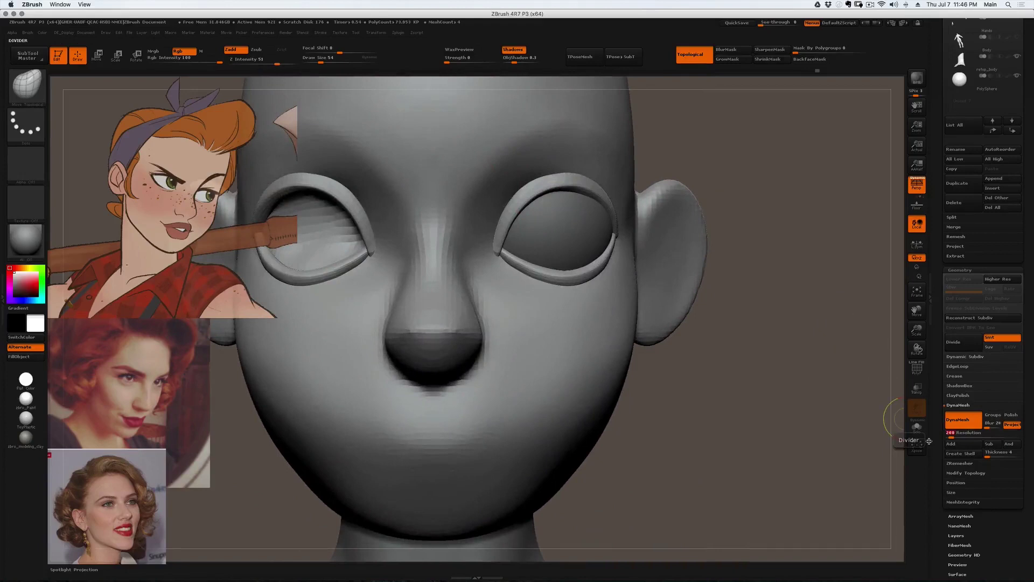
- Set the DynaMesh resolution to 240 and remesh the head so the eyelids fuse into the face
key("Right")
key("Right")
key("Right")
left_click_drag(776, 327, 835, 110, "ctrl")
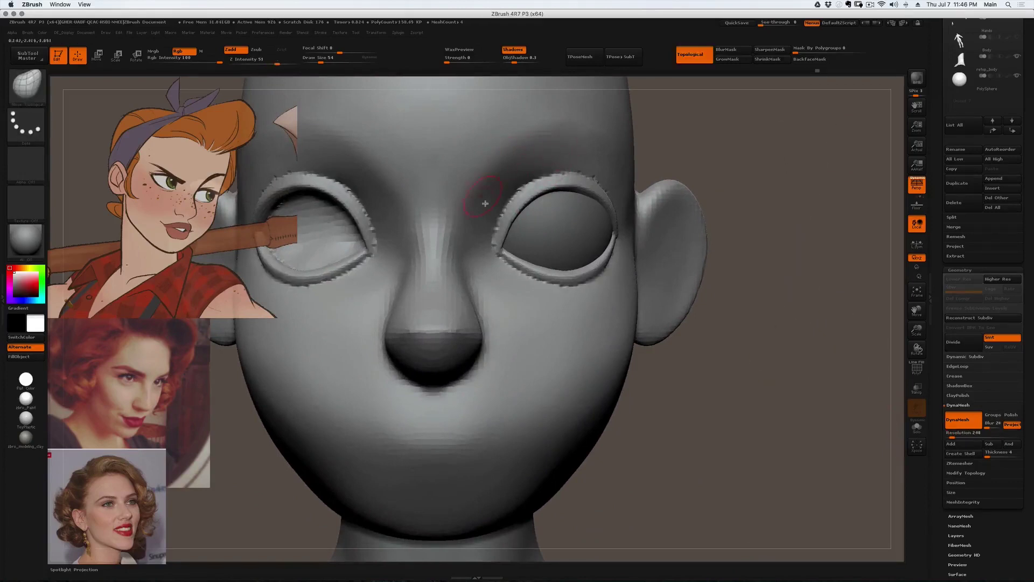
- Smooth the jagged seams around the upper and lower eyelids to blend them into the surrounding face
right_click_drag(520, 201, 506, 201)
key("s")
left_click(526, 187)
left_click_drag(532, 184, 499, 231, "shift")
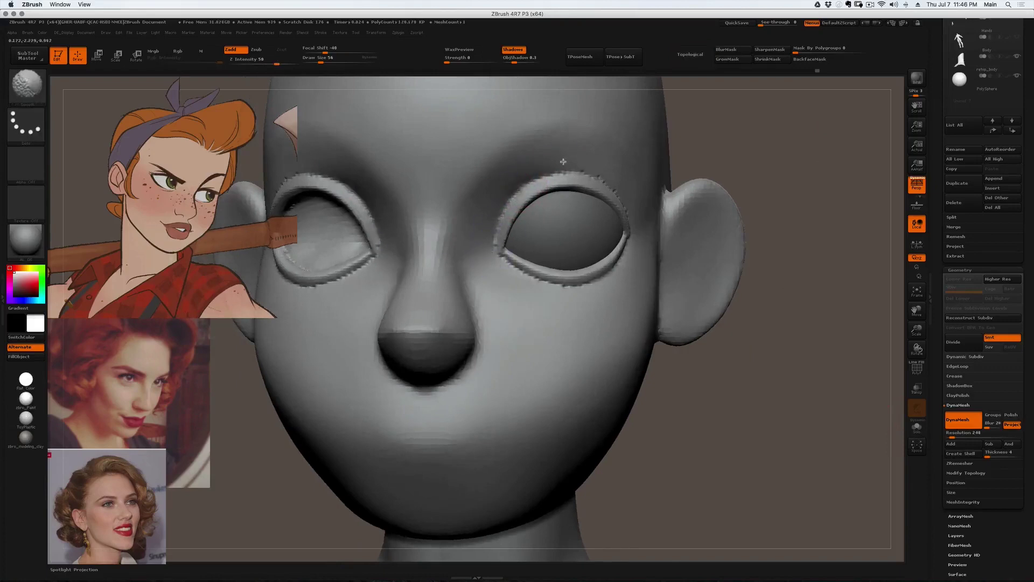
right_click_drag(625, 206, 605, 180)
left_click_drag(608, 168, 626, 195, "shift")
right_click_drag(626, 195, 630, 245)
key("s")
left_click_drag(641, 242, 584, 287, "shift")
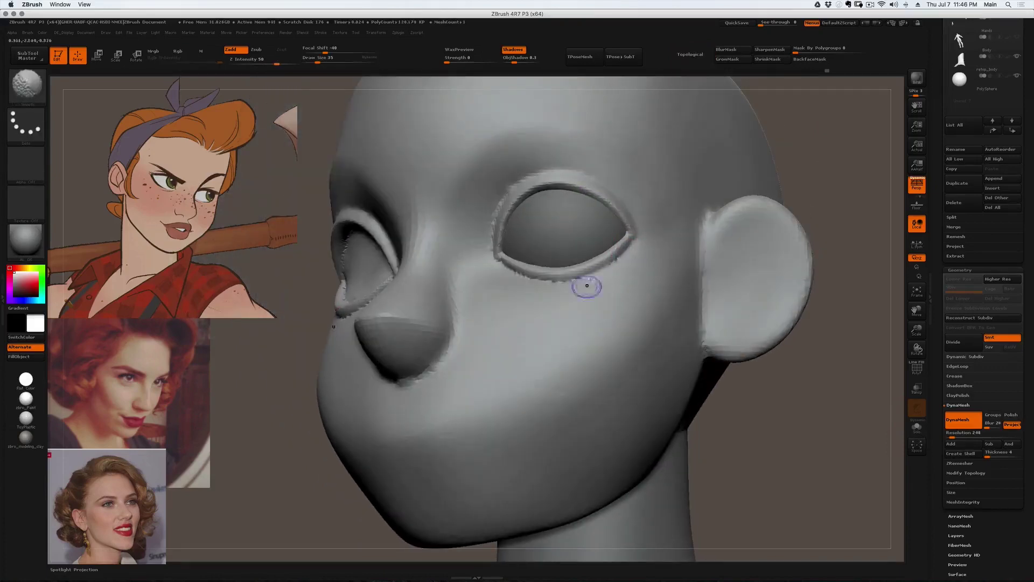
- Refine the upper eyelid's rim along the eye opening, working from the inner side toward the outer corner
mouse_move(528, 276)
right_mouse_down()
mouse_move(531, 250)
mouse_move(510, 189)
mouse_move(503, 194)
right_mouse_up()
key("1")
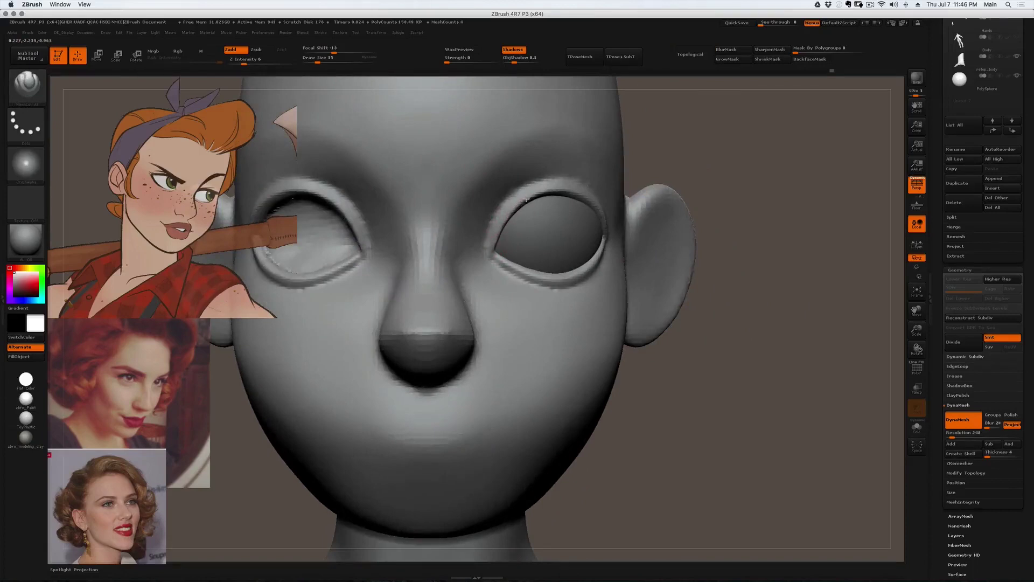
right_click_drag(550, 189, 524, 203)
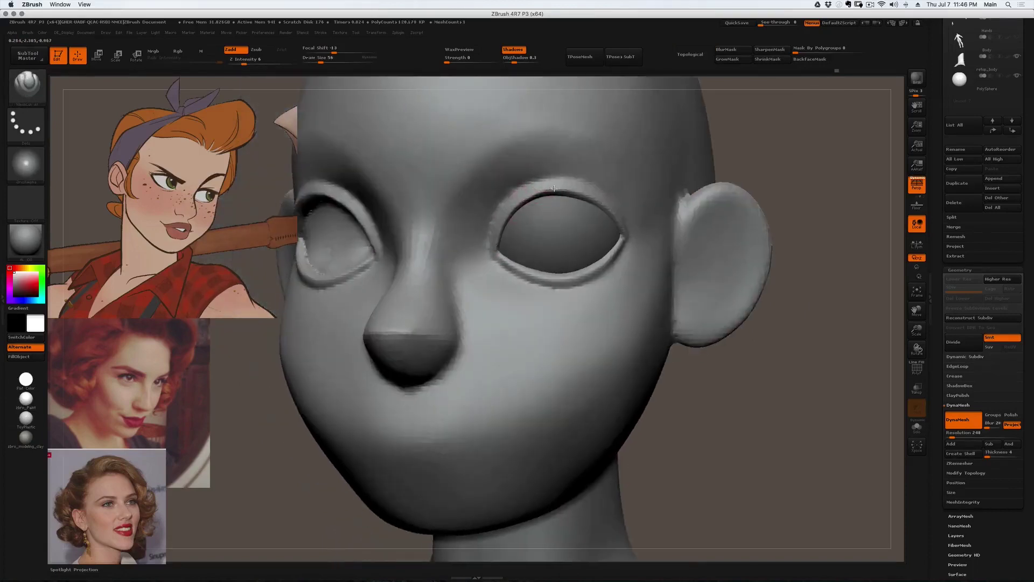
key("bracketleft")
key("bracketleft")
mouse_move(630, 240)
right_mouse_down()
mouse_move(614, 203)
mouse_move(622, 206)
right_mouse_up()
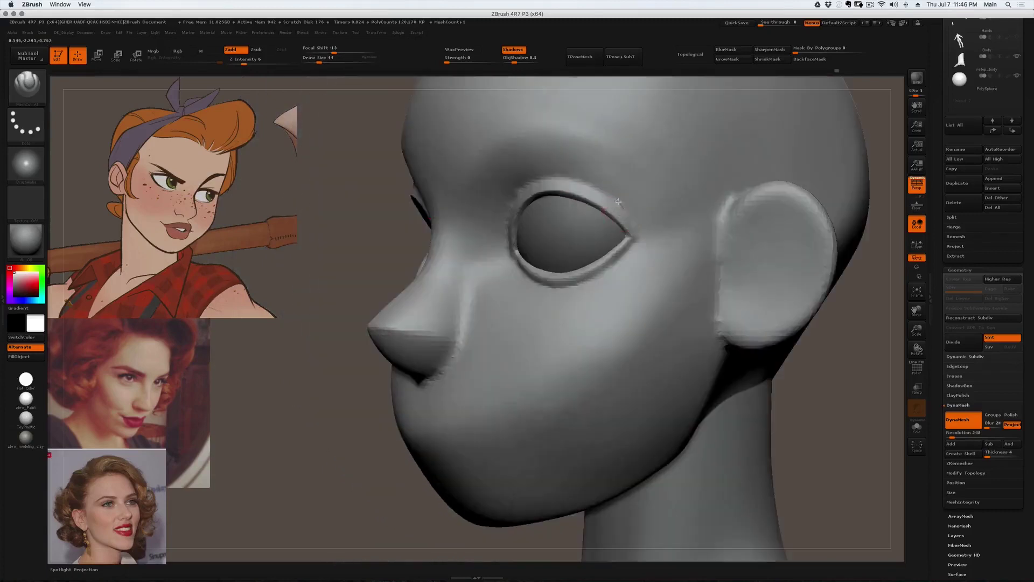
mouse_move(554, 176)
right_mouse_down()
mouse_move(565, 182)
mouse_move(559, 174)
right_mouse_up()
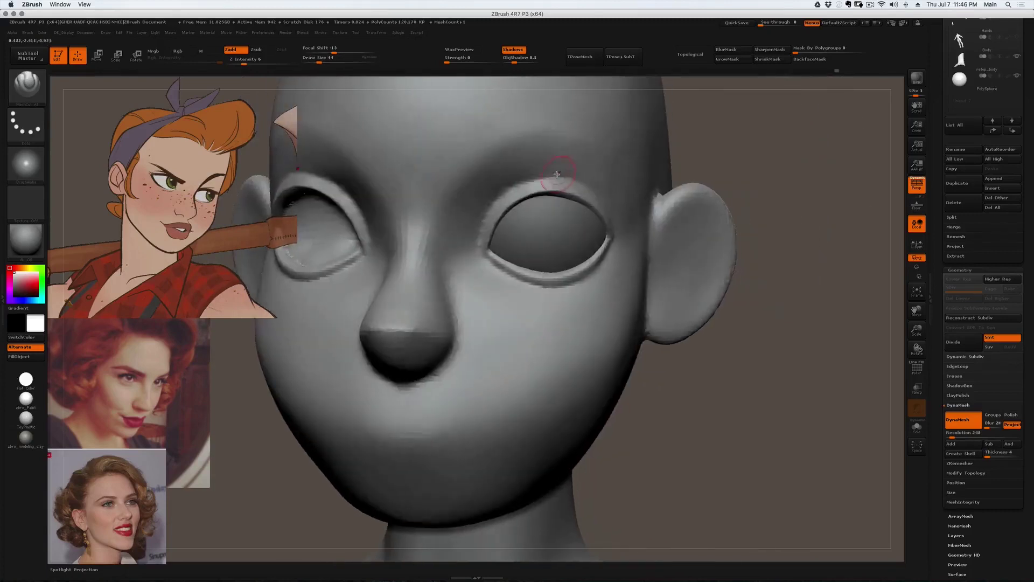
- Reshape the upper edge of the upper eyelid below the brow with the Move brush
key("b")
key("m")
key("v")
left_click_drag(504, 188, 532, 175)
right_click_drag(576, 174, 558, 170)
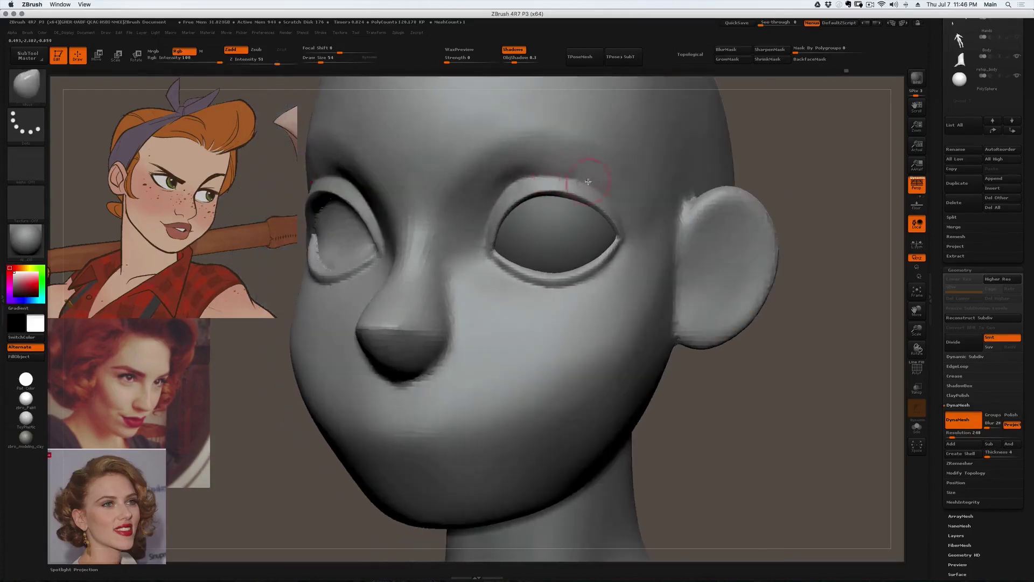
- Adjust the inner part of the upper eyelid rim from a low angle to follow the eyeball
key("b")
key("c")
key("b")
right_click_drag(513, 165, 493, 134)
right_click_drag(531, 170, 515, 153)
key("s")
left_click_drag(521, 186, 523, 187)
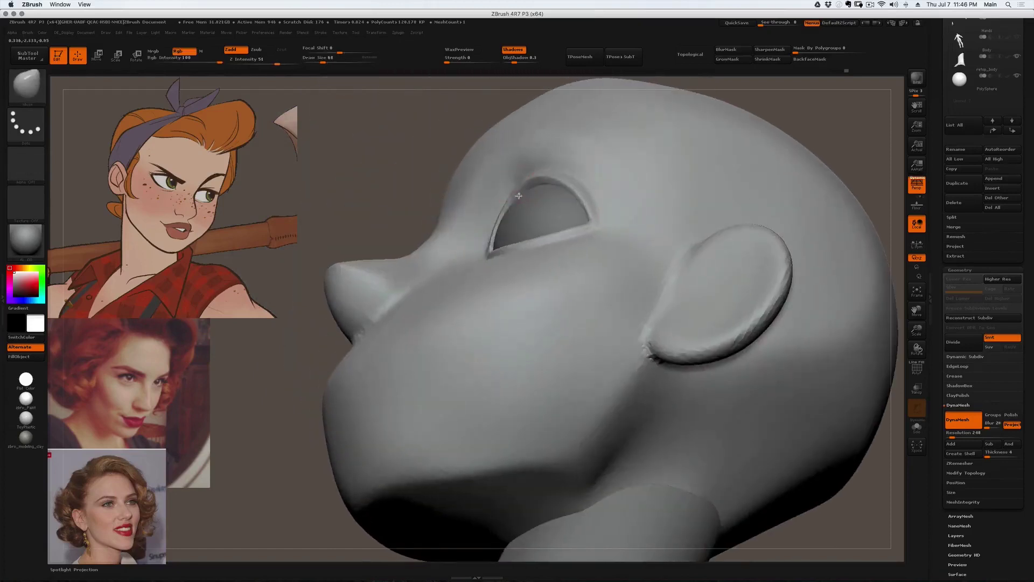
- Shift the outer part of the upper eyelid with the Move brush at smaller brush sizes
mouse_move(515, 158)
right_mouse_down()
mouse_move(537, 165)
mouse_move(530, 181)
mouse_move(570, 150)
mouse_move(660, 180)
mouse_move(619, 226)
mouse_move(628, 217)
right_mouse_up()
key("b")
key("m")
key("v")
key("s")
left_click_drag(621, 216, 634, 215)
right_click_drag(634, 215, 595, 204)
key("s")
mouse_move(600, 209)
left_mouse_down()
mouse_move(612, 211)
mouse_move(583, 201)
left_mouse_up()
- Reshape the inner arc of the upper eyelid with the Move brush
key("s")
mouse_move(583, 202)
right_mouse_down()
mouse_move(619, 224)
mouse_move(584, 212)
mouse_move(615, 224)
mouse_move(537, 143)
right_mouse_up()
left_click_drag(590, 211, 583, 214)
right_click_drag(583, 194, 582, 210, "ctrl")
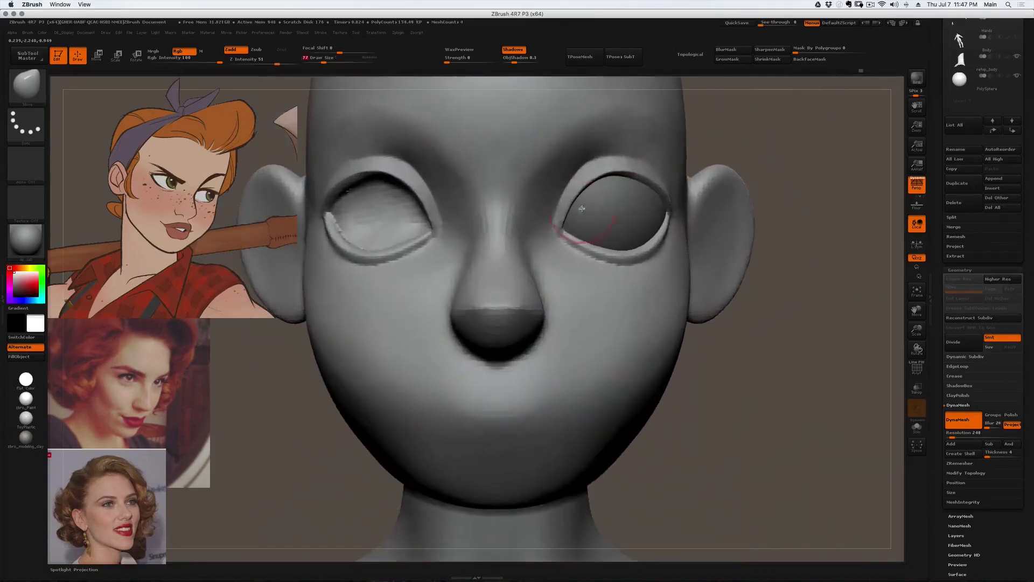
left_click_drag(613, 154, 710, 131, "ctrl+shift")
key("s")
left_click_drag(583, 200, 584, 200)
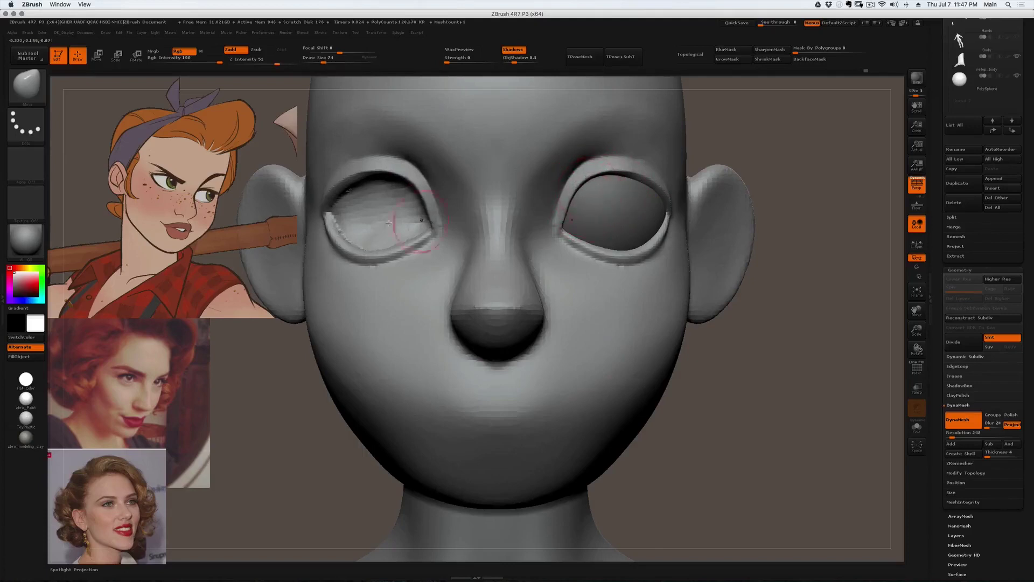
- Fine-tune the upper eyelid's curve above the inner eye corner with small Move brush adjustments
right_click_drag(547, 228, 448, 220)
right_click_drag(547, 188, 577, 197)
key("s")
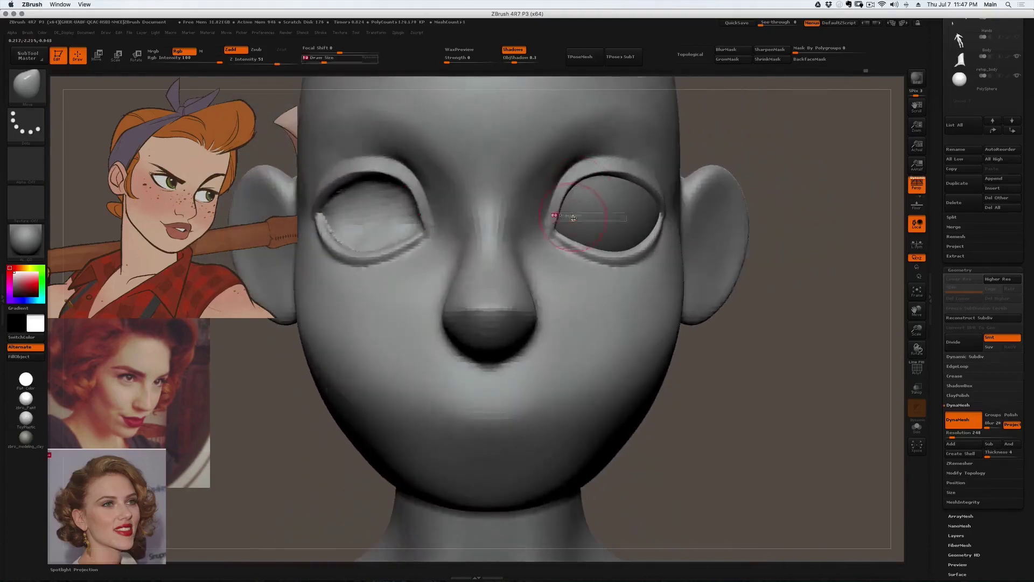
left_click_drag(579, 193, 583, 192)
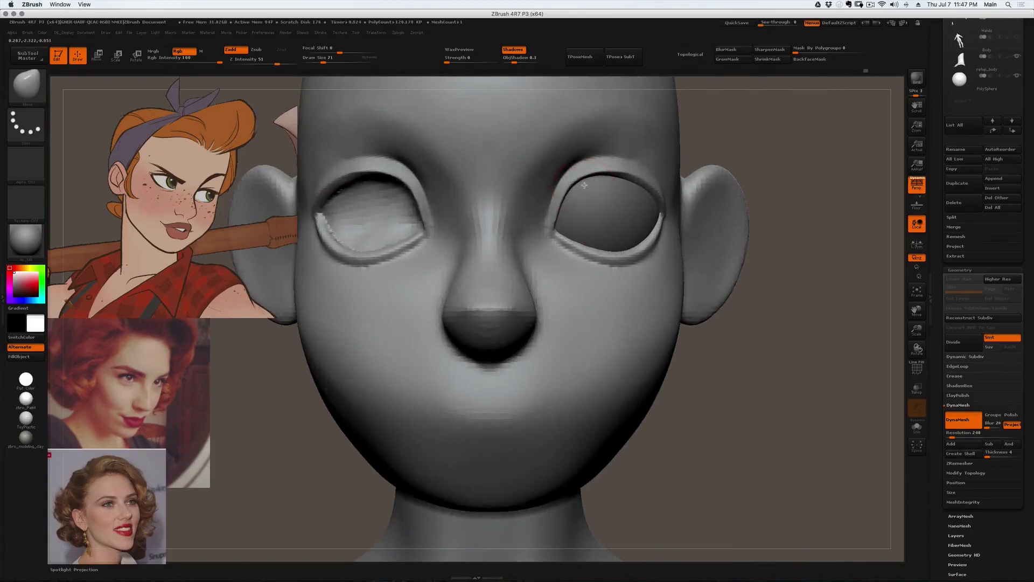
right_click_drag(592, 186, 590, 191)
left_click_drag(587, 182, 583, 190, "ctrl+shift")
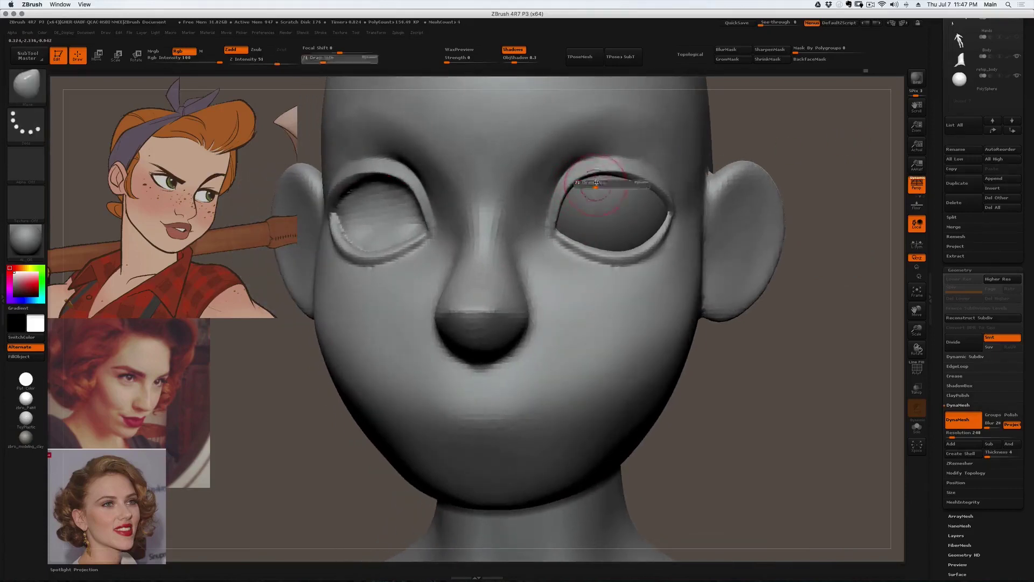
- Adjust the eye's outer corner and the lower eyelid's curve with a larger Move brush from front and below
mouse_move(602, 177)
right_mouse_down()
mouse_move(576, 180)
mouse_move(645, 198)
right_mouse_up()
left_click_drag(669, 211, 672, 211)
mouse_move(672, 194)
right_mouse_down("shift")
mouse_move(680, 215)
mouse_move(576, 235)
right_mouse_up("shift")
left_click_drag(576, 235, 586, 230)
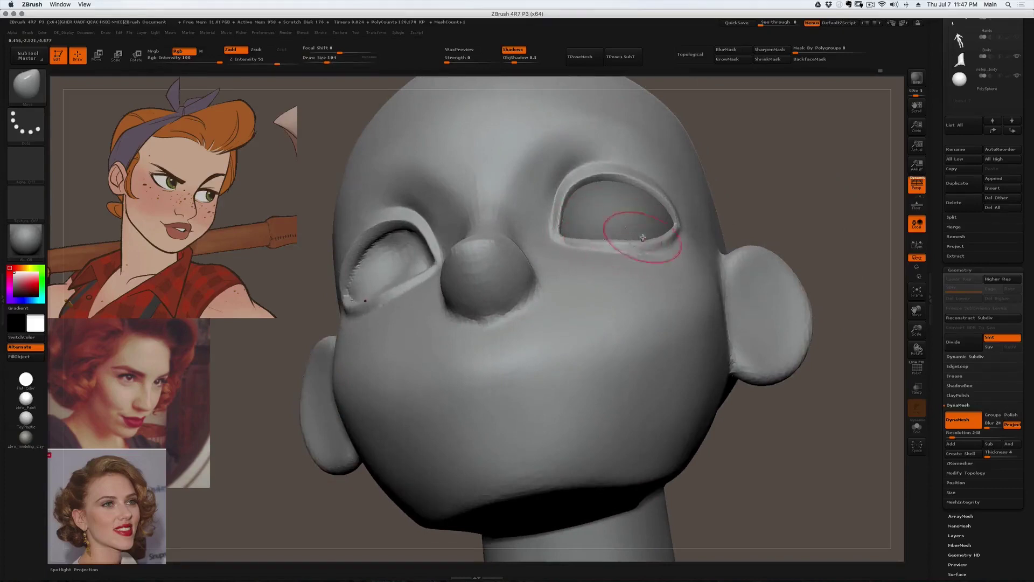
right_click_drag(646, 229, 614, 233)
left_click_drag(669, 242, 666, 236)
key("s")
- Build up the area beneath the outer half of the lower eyelid with ClayTubes strokes
right_click_drag(617, 231, 649, 233)
right_click_drag(574, 236, 555, 231)
mouse_move(653, 222)
right_mouse_down()
mouse_move(663, 263)
mouse_move(614, 211)
mouse_move(639, 272)
mouse_move(635, 258)
mouse_move(650, 259)
right_mouse_up()
key("b")
key("c")
key("t")
key("bracketleft")
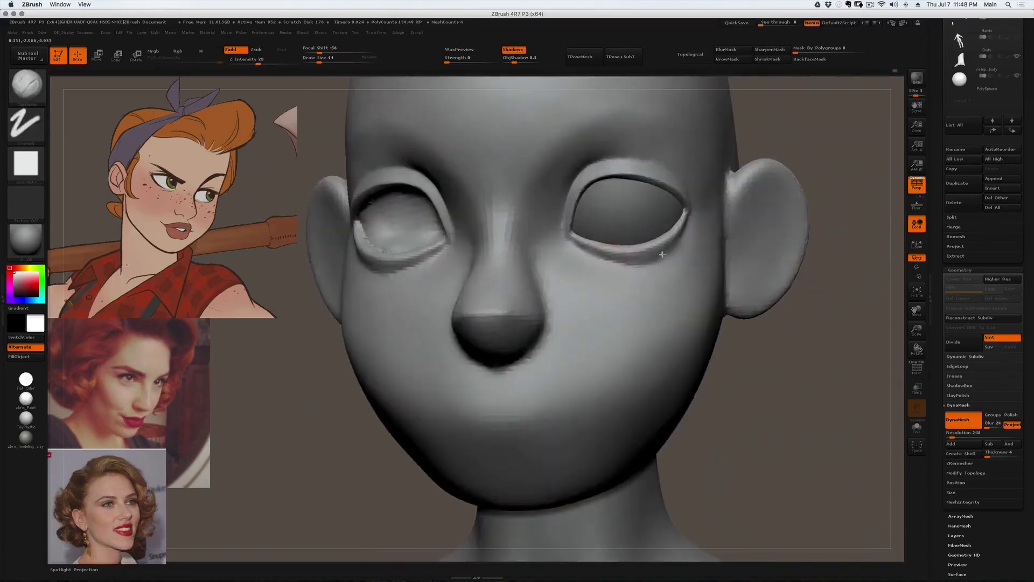
left_click_drag(671, 249, 655, 262)
left_click(677, 259, "ctrl+shift")
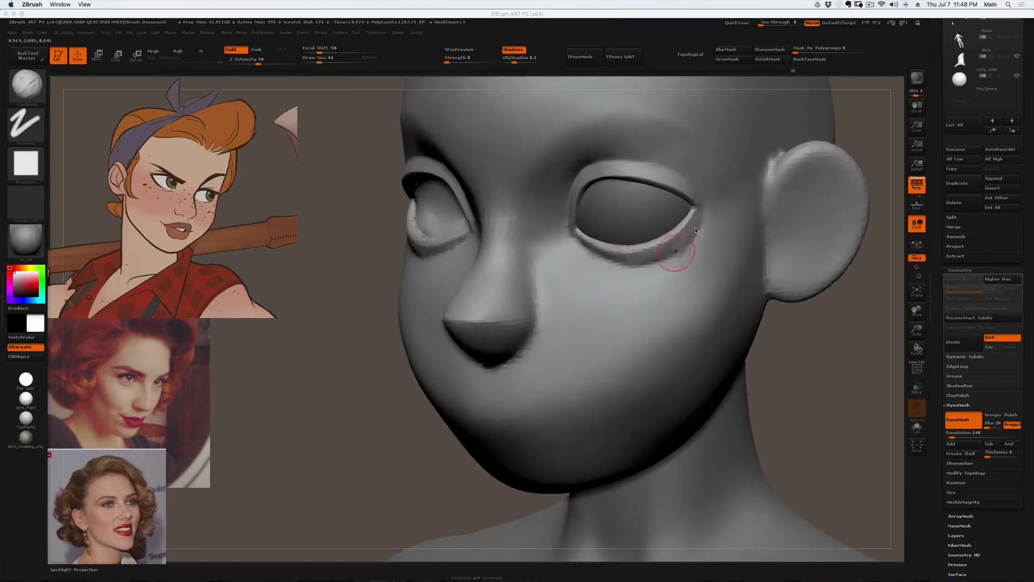
key("]")
mouse_move(682, 248)
left_mouse_down()
mouse_move(653, 276)
mouse_move(692, 244)
mouse_move(642, 285)
mouse_move(699, 245)
left_mouse_up()
- Smooth the added clay below the lower eyelid into the cheek
key("shift")
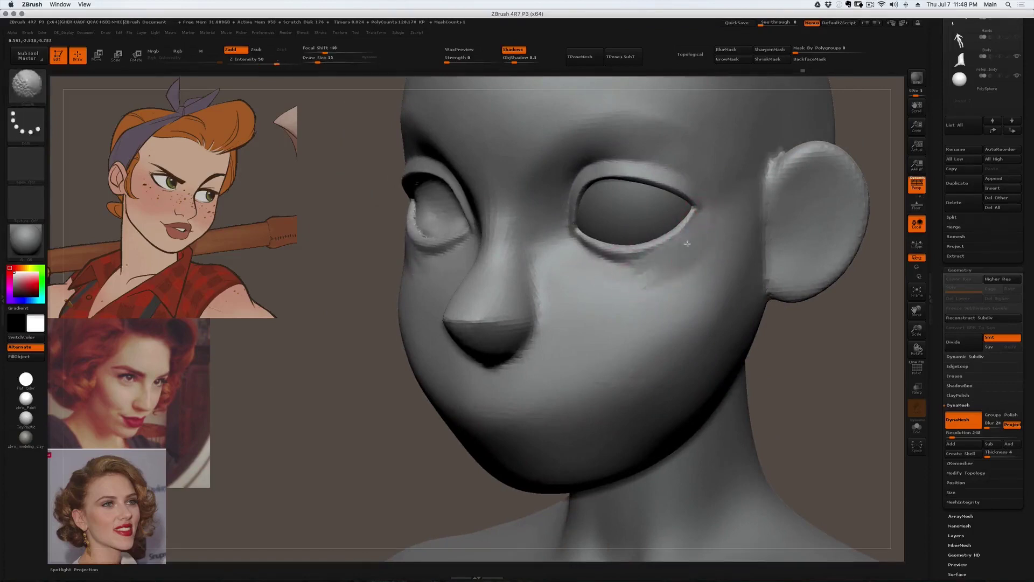
right_click_drag(693, 243, 663, 266)
left_click_drag(663, 265, 598, 276)
left_click_drag(598, 277, 635, 270, "shift")
right_click_drag(592, 272, 644, 278)
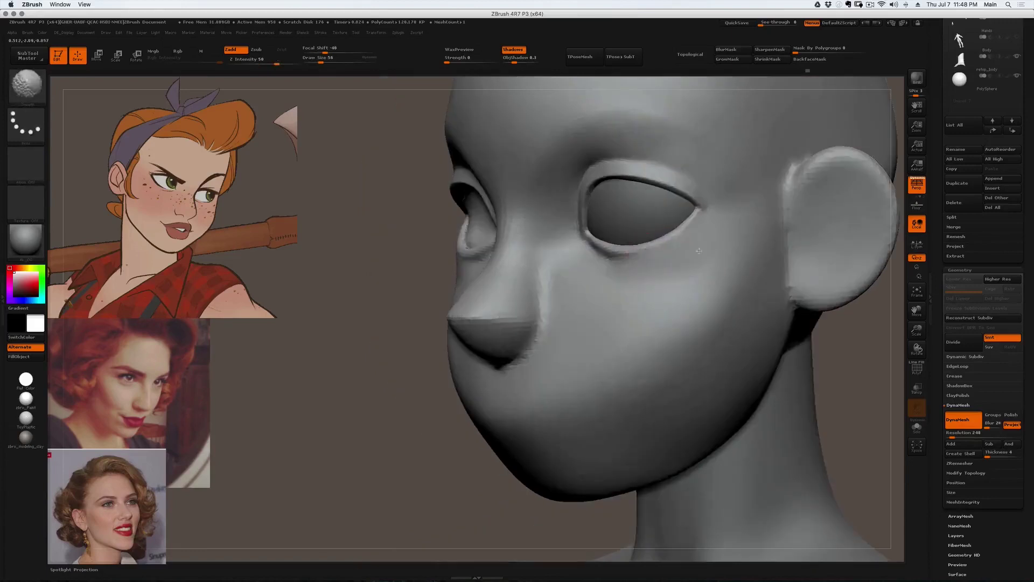
left_click_drag(630, 279, 672, 265, "shift")
- Refine the forms around the eye's outer corner and upper cheek with ClayTubes and smoothing from side angles
mouse_move(673, 265)
right_mouse_down()
mouse_move(635, 258)
mouse_move(679, 231)
right_mouse_up()
key("s")
key("ctrl+shift")
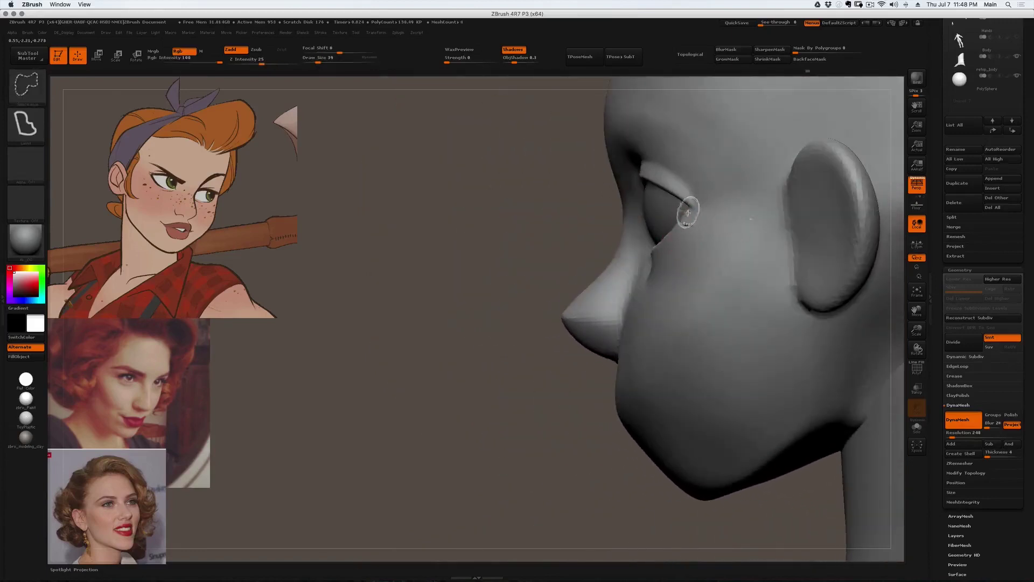
mouse_move(648, 272)
left_mouse_down("ctrl+shift")
mouse_move(607, 376)
mouse_move(706, 455)
mouse_move(661, 351)
left_mouse_up("ctrl+shift")
left_click_drag(670, 255, 713, 217, "ctrl+shift")
right_click_drag(671, 236, 696, 225)
right_click_drag(584, 334, 614, 302)
mouse_move(599, 248)
left_mouse_down()
mouse_move(635, 264)
mouse_move(641, 284)
left_mouse_up()
mouse_move(641, 284)
right_mouse_down()
mouse_move(582, 244)
mouse_move(673, 242)
right_mouse_up()
mouse_move(722, 180)
left_mouse_down()
mouse_move(718, 247)
mouse_move(713, 216)
left_mouse_up()
mouse_move(714, 215)
right_mouse_down()
mouse_move(706, 189)
mouse_move(566, 169)
right_mouse_up()
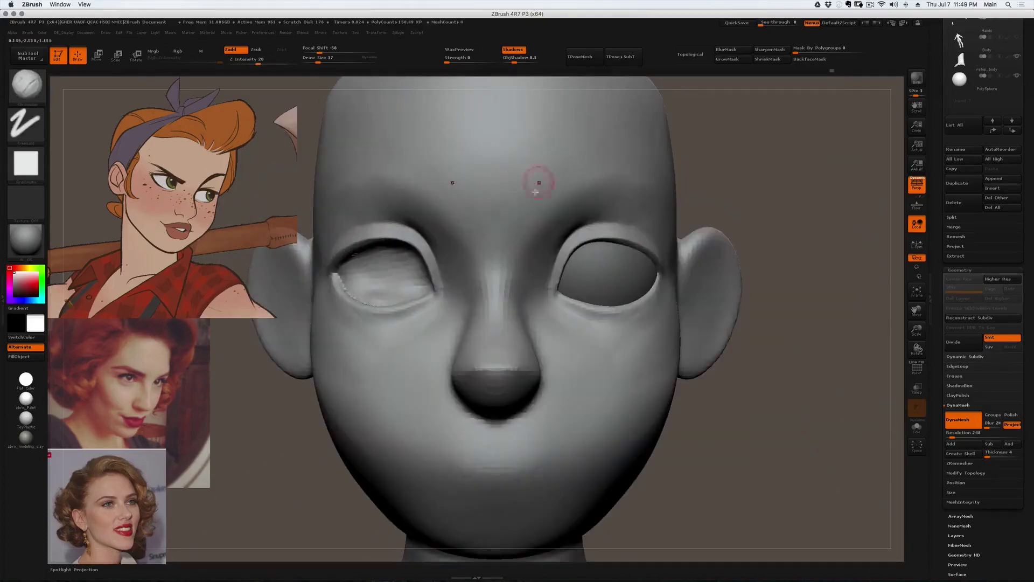
- Define the brow ridge above the eye with a stroke along it and touch up the upper eyelid
key("1")
key("s")
right_click_drag(528, 254, 488, 252)
key("s")
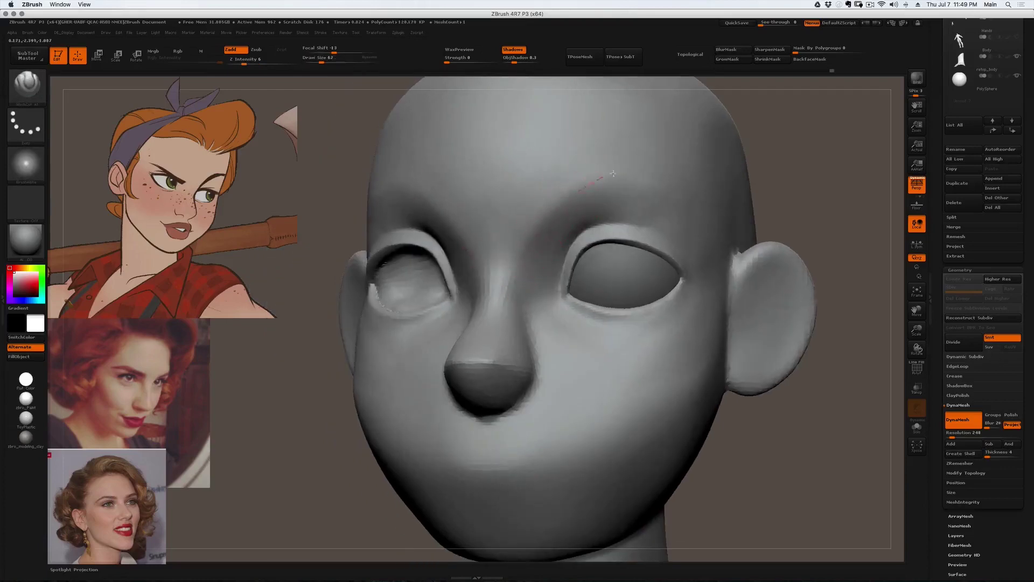
left_click_drag(605, 181, 571, 197)
right_click_drag(524, 260, 592, 247, "shift")
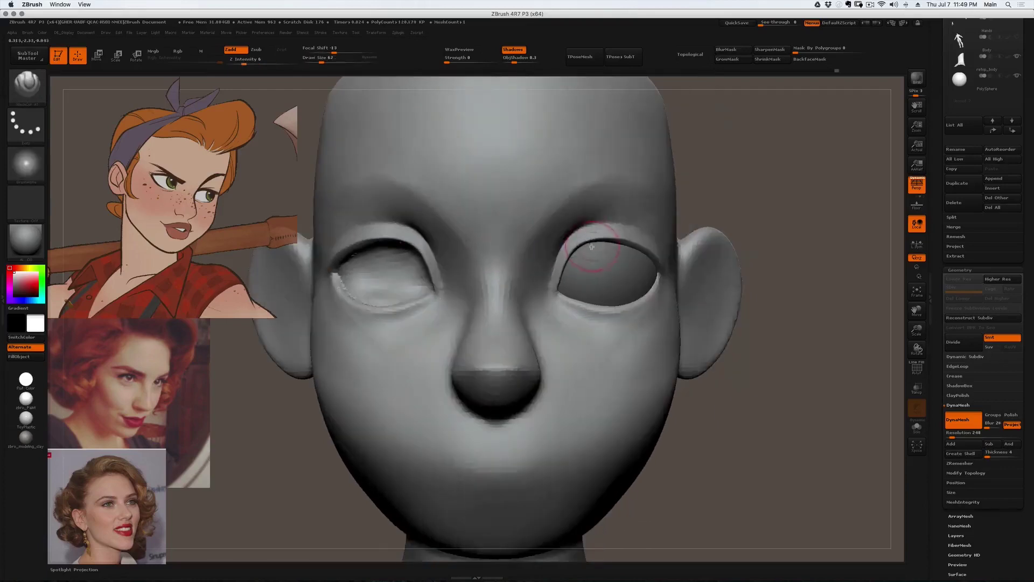
key("s")
left_click_drag(406, 247, 403, 247)
mouse_move(330, 249)
right_mouse_down()
mouse_move(363, 217)
mouse_move(360, 242)
right_mouse_up()
- Reshape the inner eye corner and the area beside the nose below it with the Move brush
mouse_move(593, 241)
right_mouse_down()
mouse_move(574, 258)
mouse_move(633, 278)
mouse_move(577, 272)
mouse_move(570, 284)
right_mouse_up()
key("b")
key("m")
key("v")
key("s")
key("s")
left_click_drag(538, 286, 543, 280)
mouse_move(547, 272)
right_mouse_down()
mouse_move(526, 266)
mouse_move(504, 277)
mouse_move(524, 298)
right_mouse_up()
left_click_drag(529, 298, 536, 323)
key("shift")
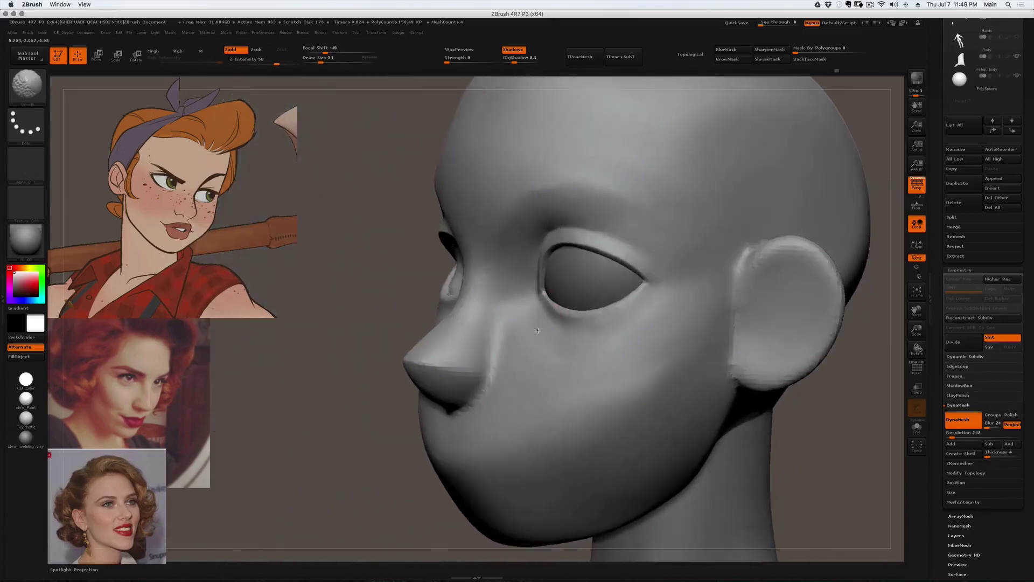
- Smooth and lightly refine the area below the lower eyelid where it meets the cheek
right_click_drag(566, 361, 589, 357)
left_click_drag(595, 340, 588, 344, "shift")
right_click_drag(591, 335, 583, 284)
key("1")
key("bracketleft")
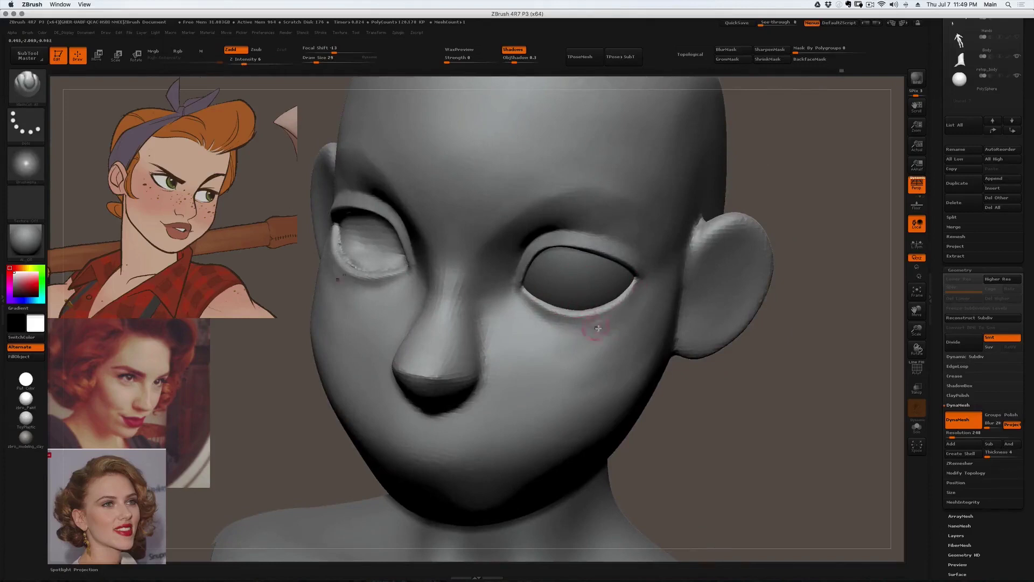
key("s")
left_click_drag(630, 325, 635, 325)
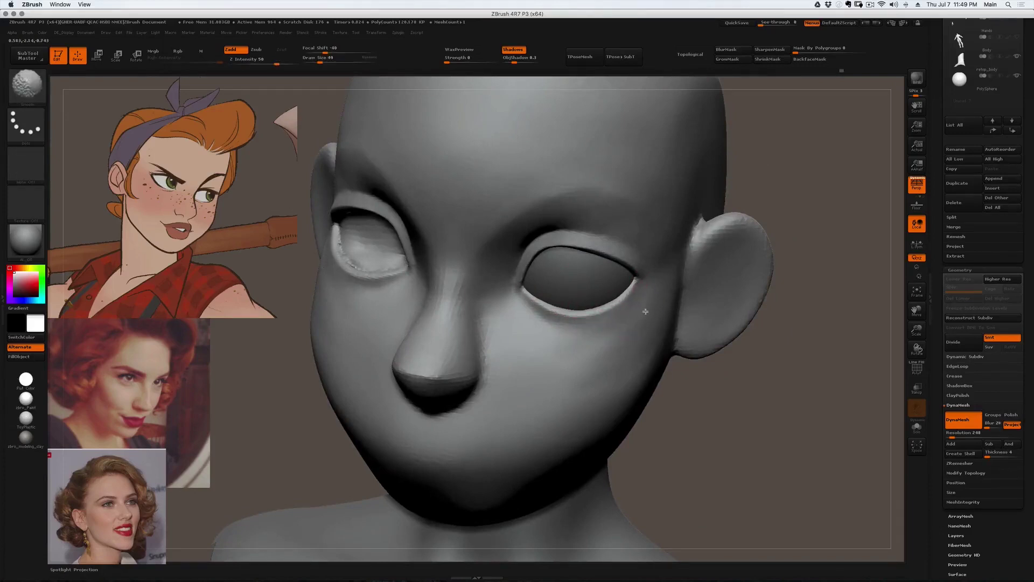
- Reshape the lower eyelid's outer corner and the cheek beside it with the Move brush
key("s")
mouse_move(616, 355)
right_mouse_down()
mouse_move(589, 304)
mouse_move(650, 295)
mouse_move(609, 281)
mouse_move(583, 254)
right_mouse_up()
left_click(612, 347)
key("shift")
key("b")
key("m")
key("v")
key("s")
left_click(641, 302)
key("s")
left_click(642, 303)
key("s")
- Adjust the upper eyelid and the fold above it with a resized Move brush
mouse_move(605, 209)
right_mouse_down()
mouse_move(605, 279)
mouse_move(623, 270)
right_mouse_up()
left_click(604, 221)
key("s")
left_click(591, 269)
- Shape a soft fold beneath the lower eyelid with light strokes and ClayTubes, smoothing it into the cheek
mouse_move(550, 301)
right_mouse_down()
mouse_move(538, 306)
mouse_move(561, 330)
mouse_move(540, 293)
mouse_move(546, 324)
right_mouse_up()
key("shift")
key("s")
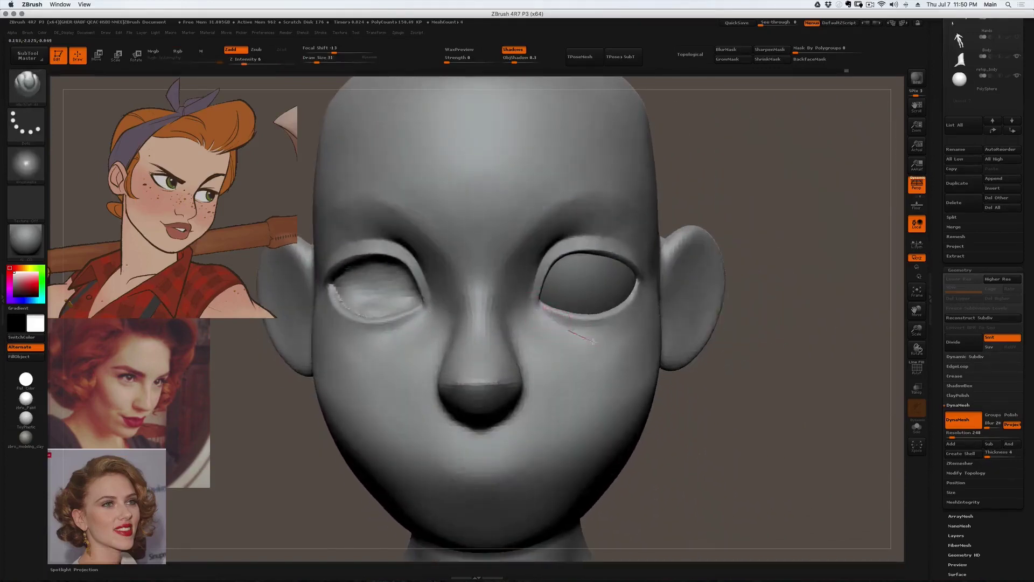
right_click_drag(619, 342, 613, 335)
key("shift")
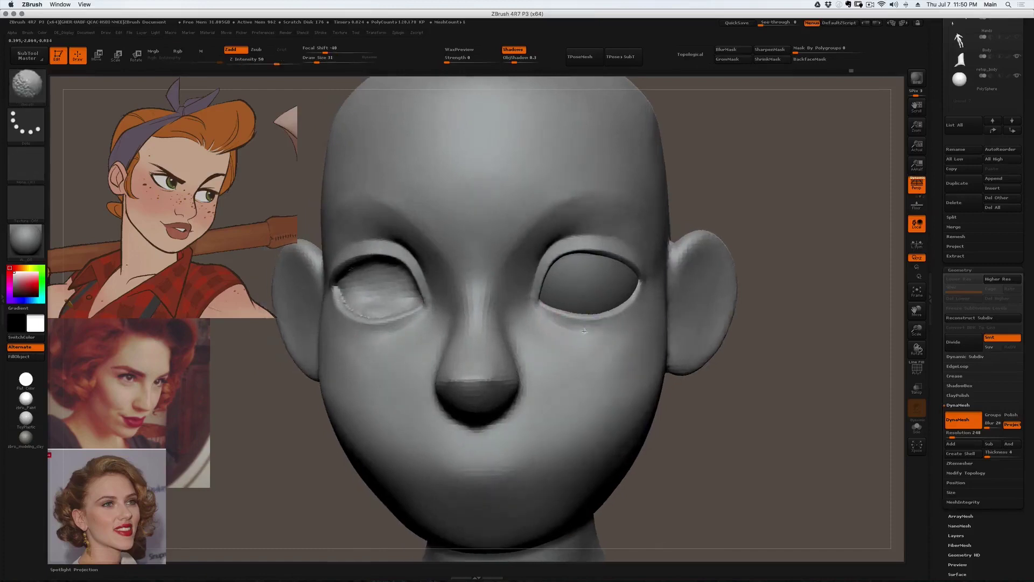
key("4")
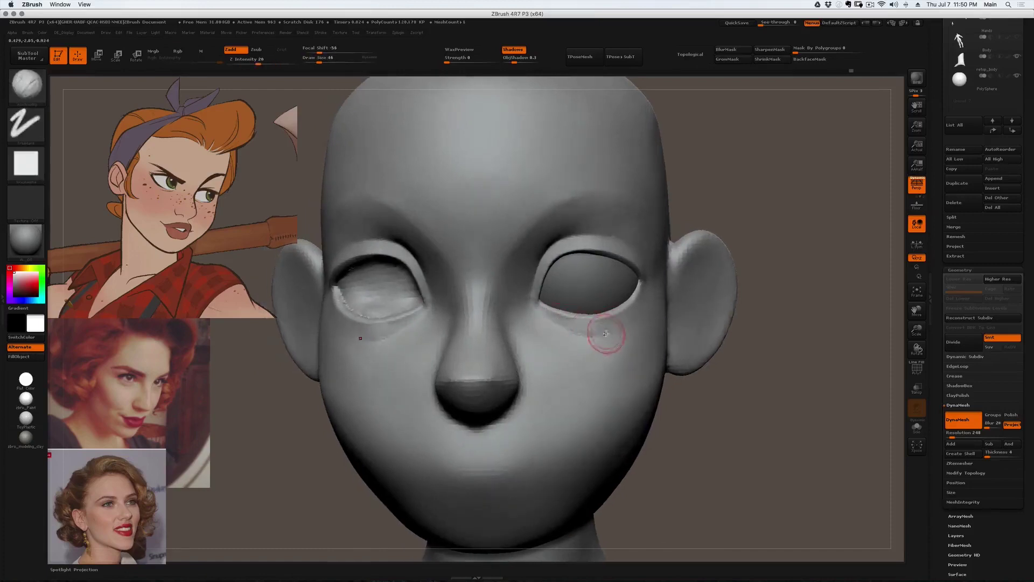
key("shift")
right_click_drag(594, 335, 604, 328)
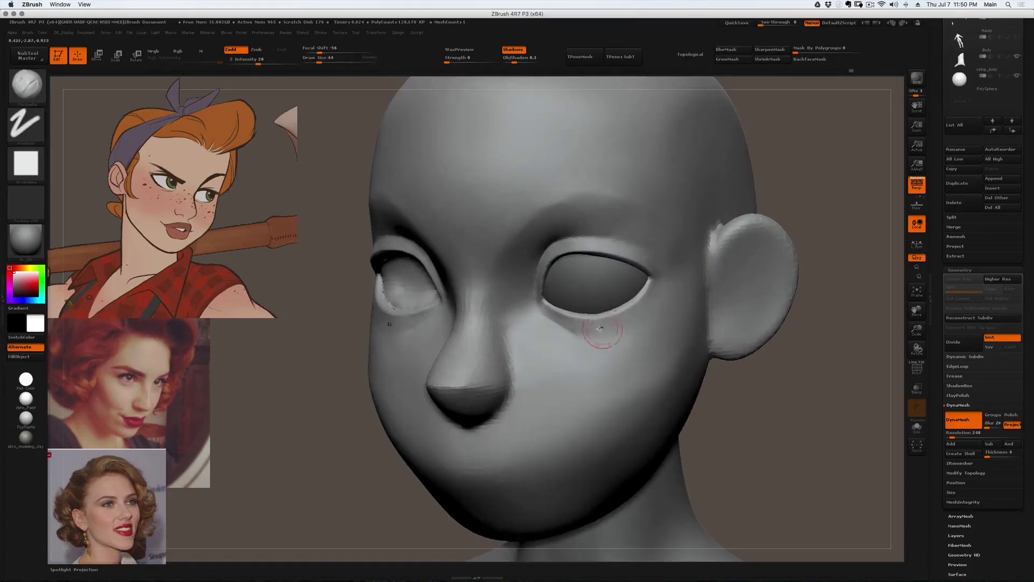
key("shift")
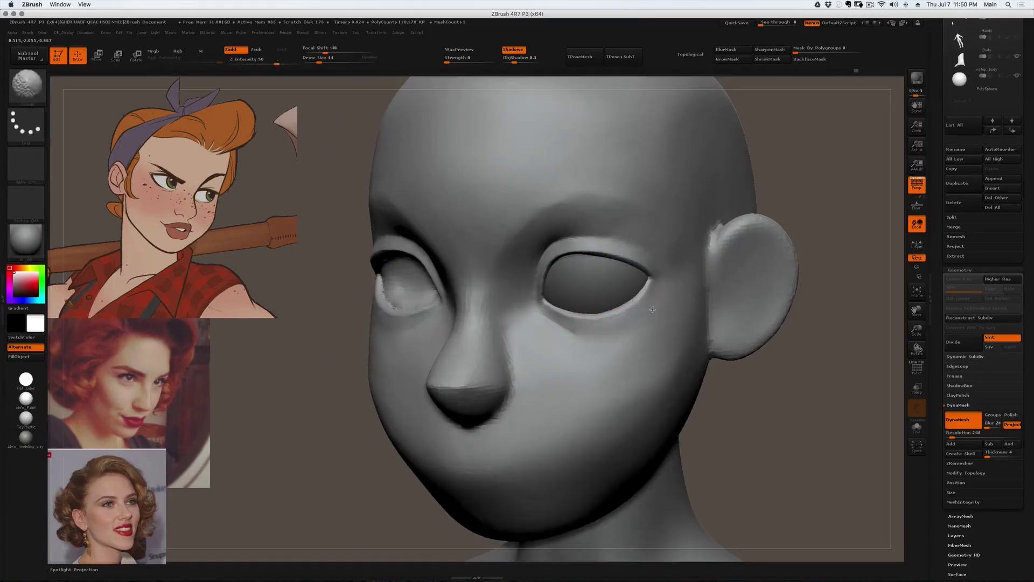
right_click_drag(611, 345, 635, 322)
left_click_drag(596, 338, 589, 330, "shift")
right_click_drag(588, 331, 607, 323)
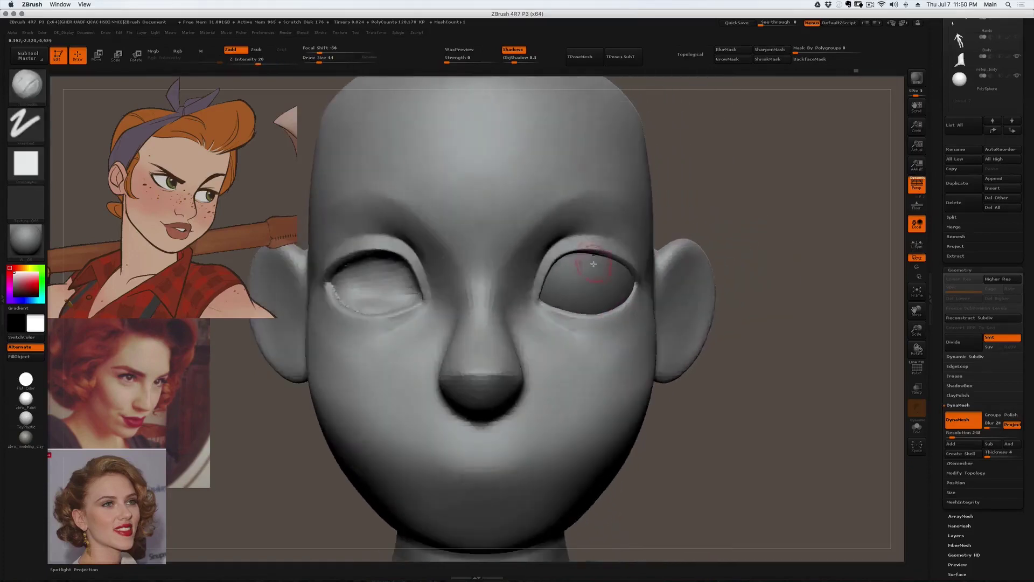
- Select the eyeball subtool, move it up the list to just beneath the head subtools, and rename it "eye"
left_click_drag(937, 101, 934, 173)
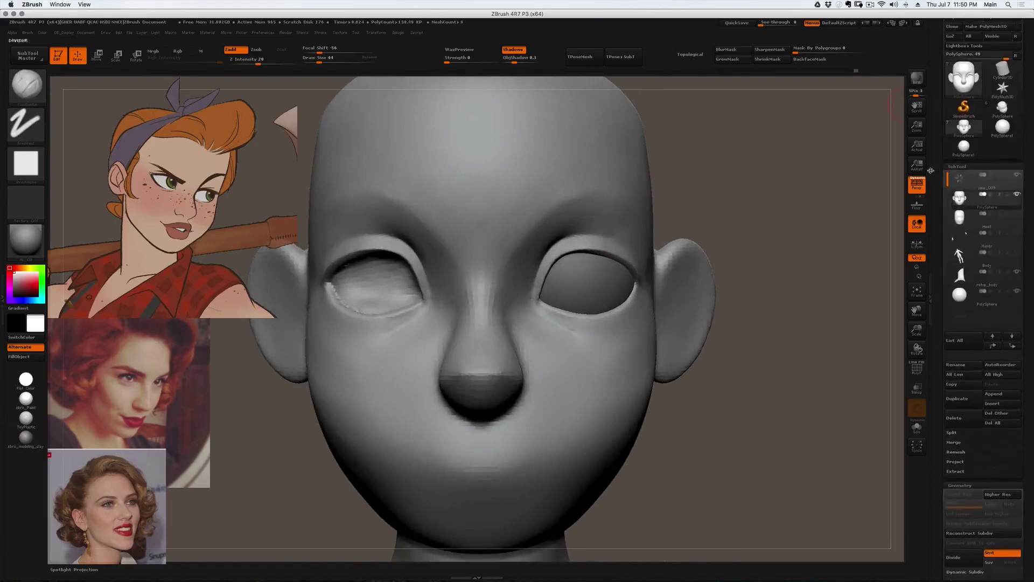
left_click(959, 297)
left_click(989, 348)
left_click(989, 348)
left_click(990, 348)
key("ctrl+d")
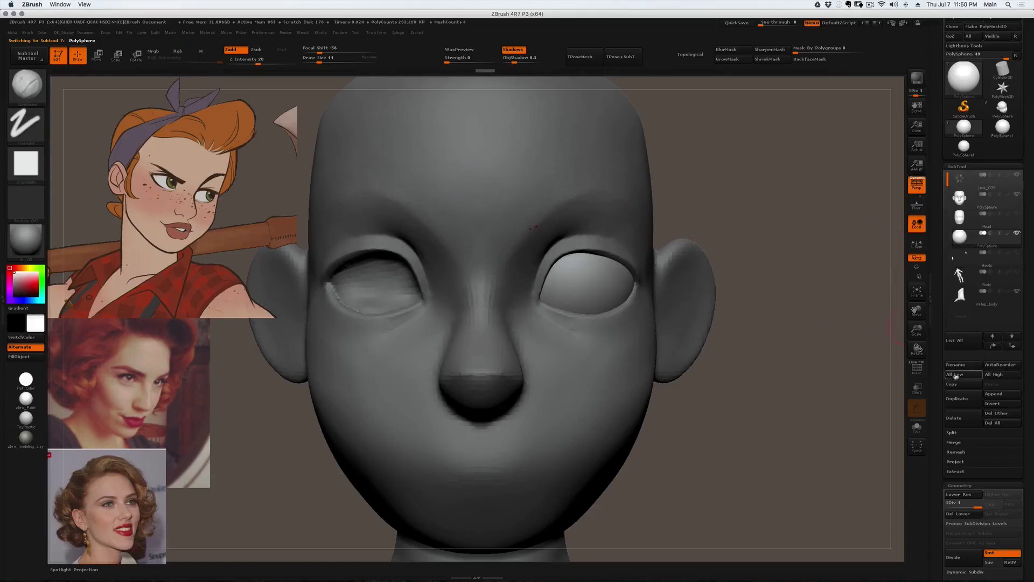
left_click(954, 366)
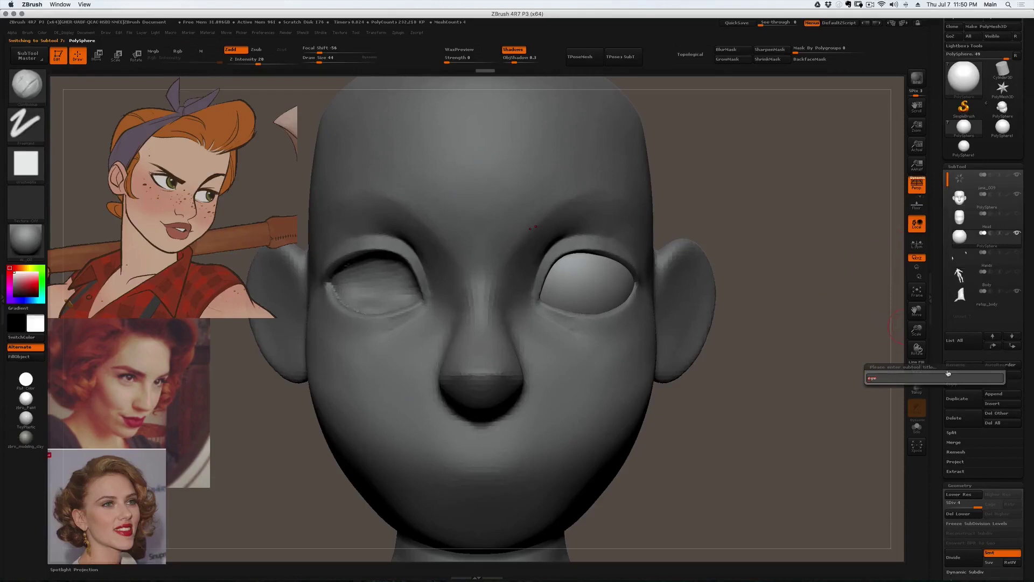
key("Return")
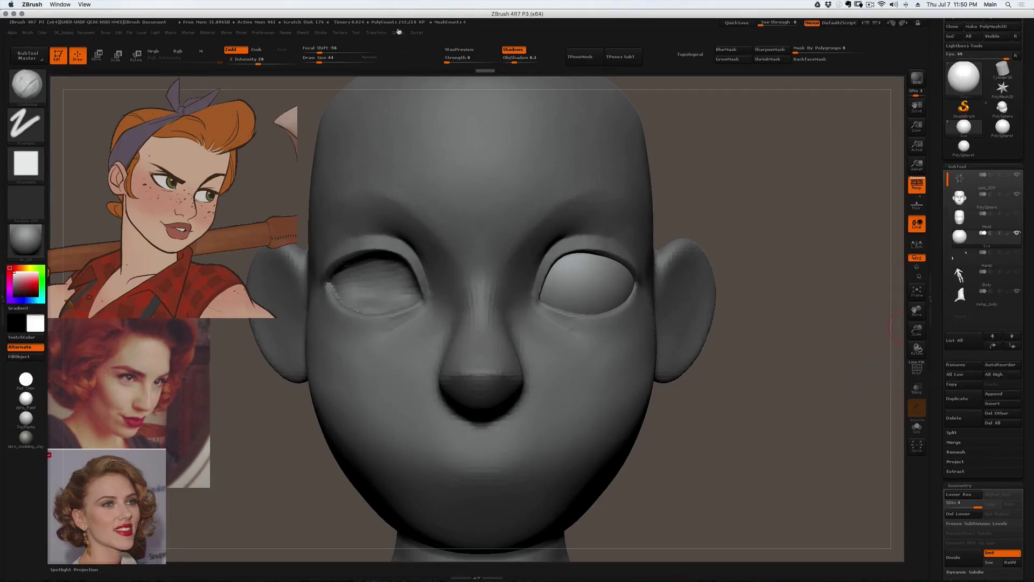
- Mirror the eyeball across the X axis with SubTool Master, merging the copy into one subtool
left_click(398, 33)
left_click(425, 164)
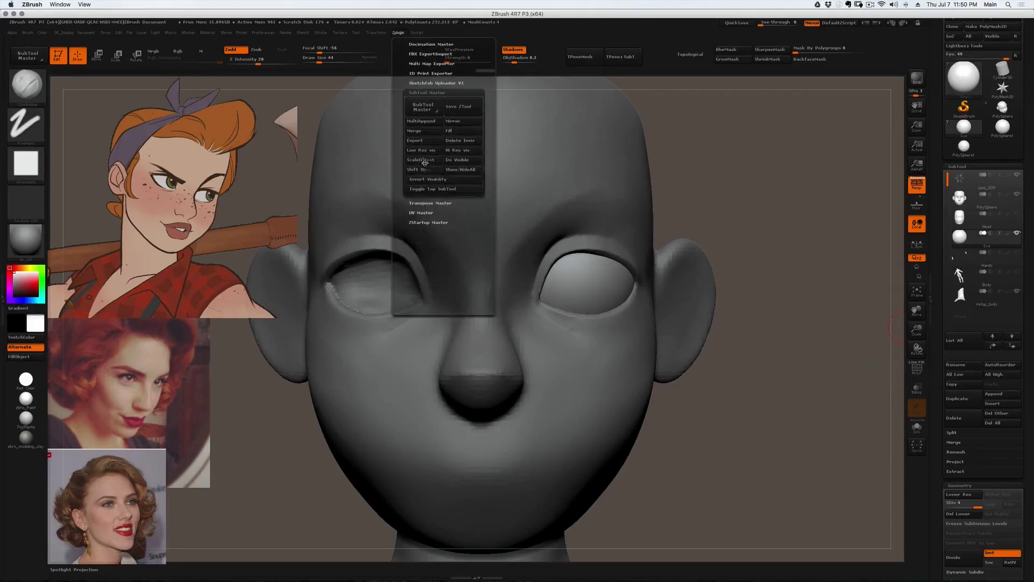
left_click(454, 121)
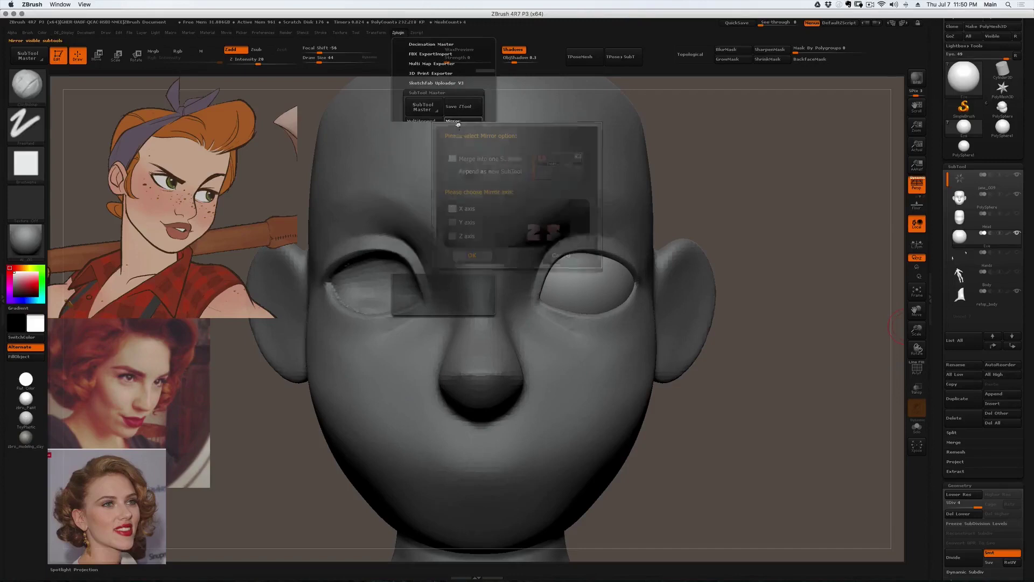
left_click(474, 256)
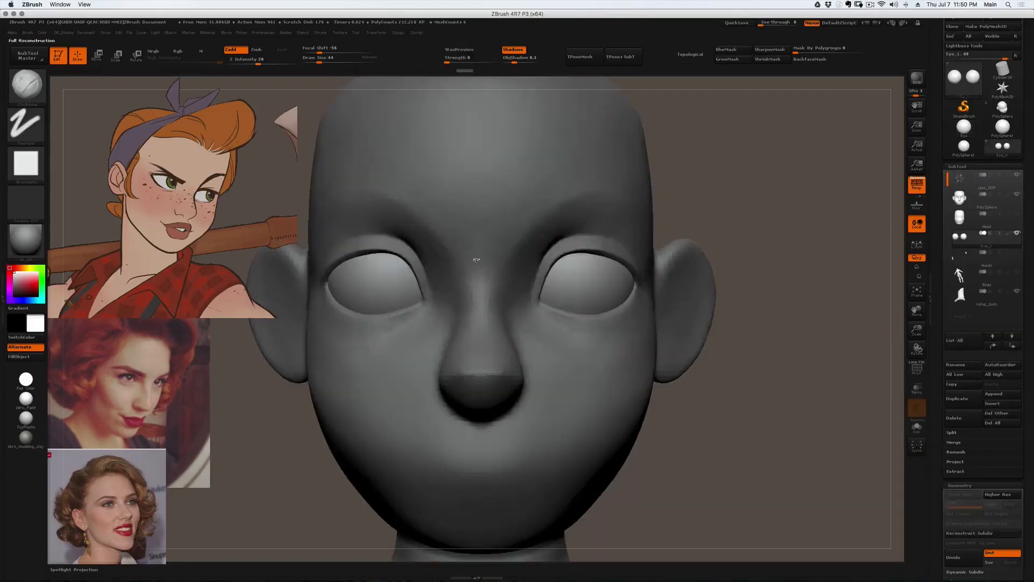
- Make the head mesh the active subtool and check the mirrored eyes from several angles
right_click_drag(463, 298, 517, 226)
right_click_drag(499, 167, 471, 282)
right_click_drag(533, 273, 635, 280)
left_click(554, 279, "alt")
mouse_move(478, 265)
right_mouse_down()
mouse_move(486, 321)
mouse_move(487, 300)
right_mouse_up()
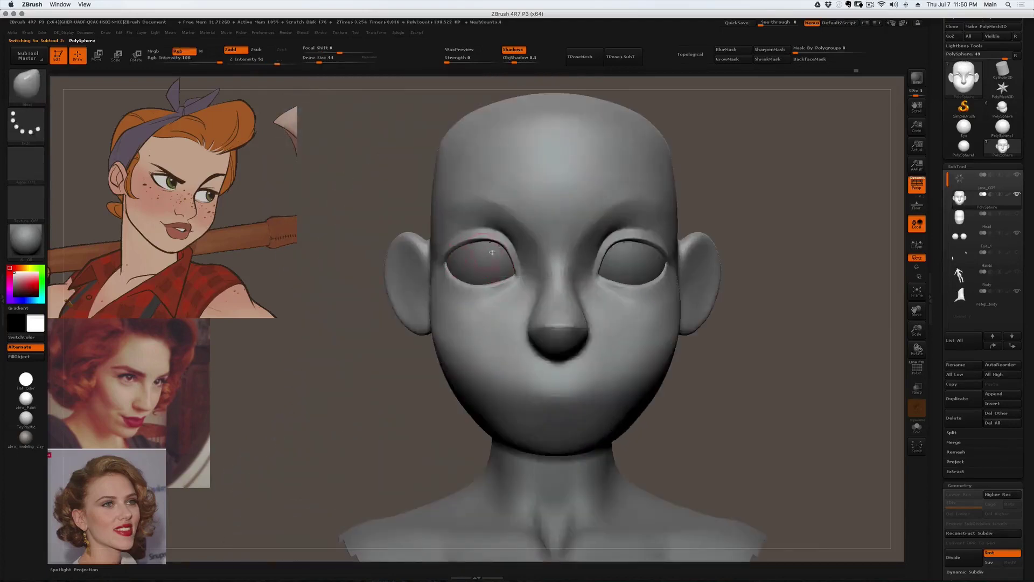
mouse_move(454, 288)
right_mouse_down()
mouse_move(445, 293)
mouse_move(484, 288)
mouse_move(462, 277)
mouse_move(490, 257)
mouse_move(462, 266)
mouse_move(439, 231)
mouse_move(455, 254)
mouse_move(490, 260)
mouse_move(576, 216)
right_mouse_up()
right_click_drag(622, 260, 483, 280)
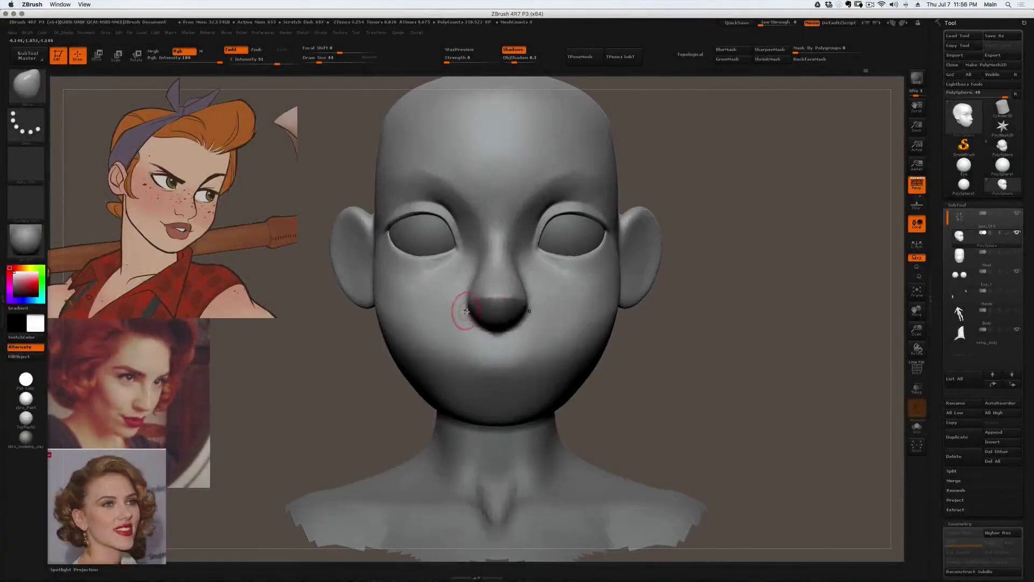
- Reshape the sides and profile of the nose with the Move brush at varying brush sizes
key("s")
left_click_drag(466, 311, 474, 311)
mouse_move(477, 314)
right_mouse_down()
mouse_move(508, 309)
mouse_move(483, 295)
right_mouse_up()
key("s")
left_click_drag(483, 294, 480, 295)
mouse_move(479, 274)
right_mouse_down()
mouse_move(459, 265)
mouse_move(517, 280)
mouse_move(502, 267)
mouse_move(514, 296)
right_mouse_up()
key("s")
left_click_drag(513, 296, 518, 296)
key("s")
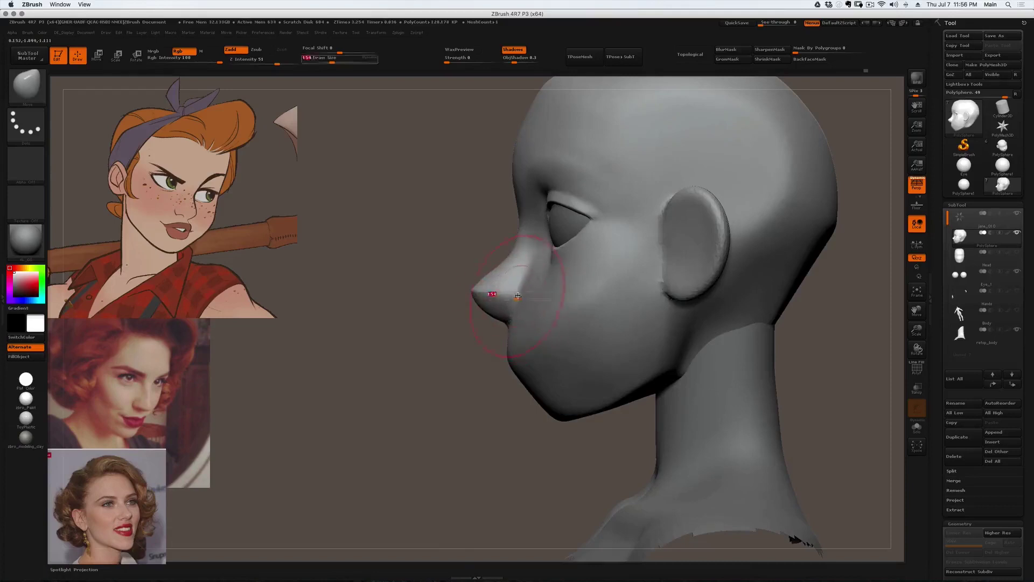
- Outline the nose wing and underside in side view with temporary lasso shapes to study their form
key("ctrl+shift")
mouse_move(513, 298)
left_mouse_down("ctrl+shift")
mouse_move(536, 423)
mouse_move(595, 393)
mouse_move(659, 215)
mouse_move(379, 305)
left_mouse_up("ctrl+shift")
mouse_move(528, 310)
right_mouse_down()
mouse_move(510, 330)
mouse_move(516, 317)
right_mouse_up()
key("s")
left_click(514, 317)
left_click_drag(507, 325, 514, 302, "ctrl+shift")
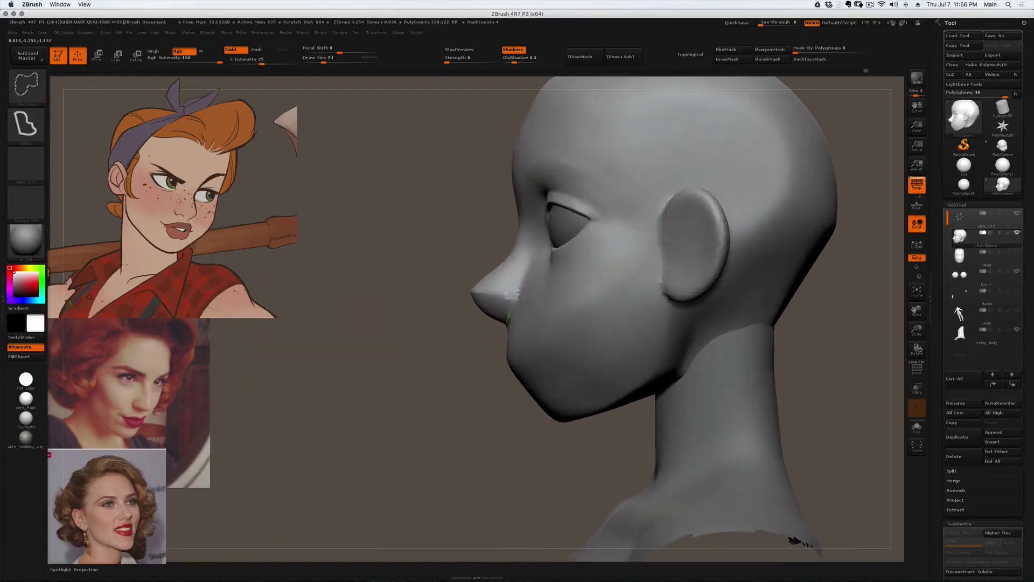
left_click_drag(473, 369, 473, 372, "ctrl+shift")
right_click_drag(493, 347, 533, 324)
key("ctrl+z")
left_click_drag(513, 314, 515, 332, "ctrl+shift")
- Trace the far eye of the cartoon reference with a temporary lasso to compare it with the front view
right_click_drag(515, 332, 581, 323)
key("s")
left_click(210, 195)
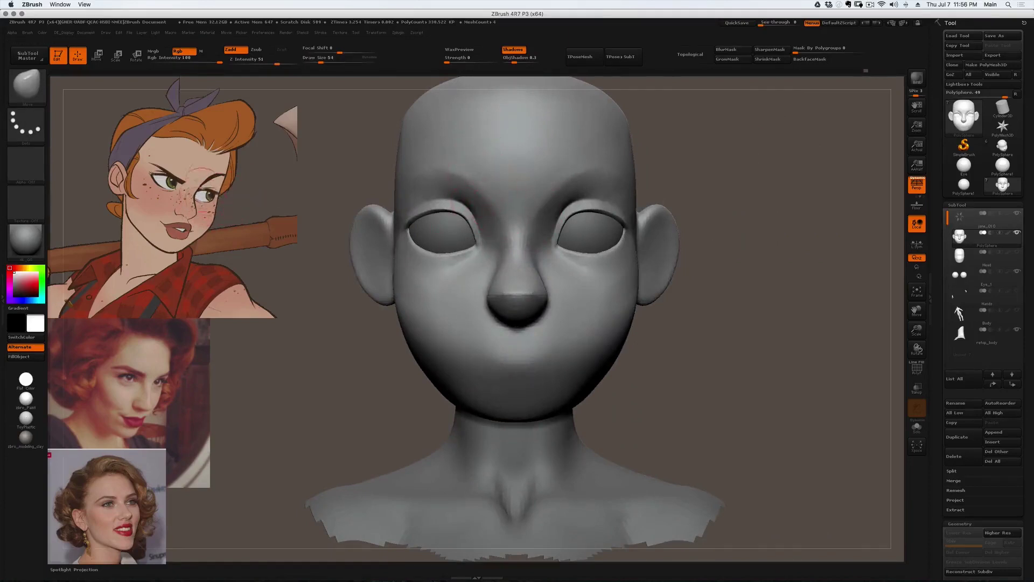
key("ctrl+shift")
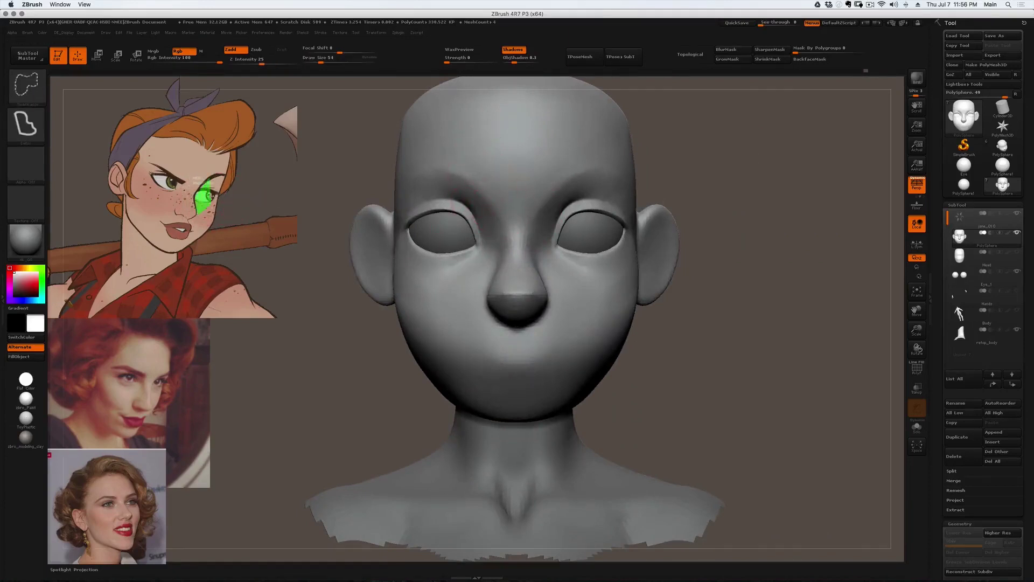
left_click_drag(214, 189, 290, 244, "ctrl+shift")
- Adjust the side of the nose bridge near the inner eye corner with the Move brush
right_click_drag(501, 268, 555, 264)
right_click_drag(492, 230, 504, 233, "shift")
key("s")
left_click_drag(505, 233, 509, 252)
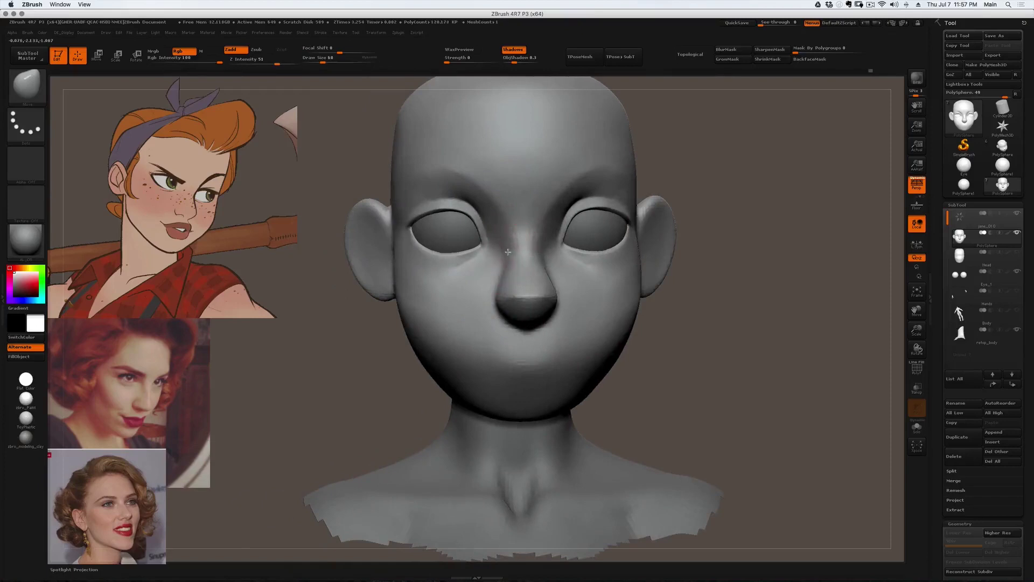
- Add clay between the inner eye corner and nose bridge with ClayTubes and smooth the transition
right_click_drag(515, 257, 495, 252)
key("4")
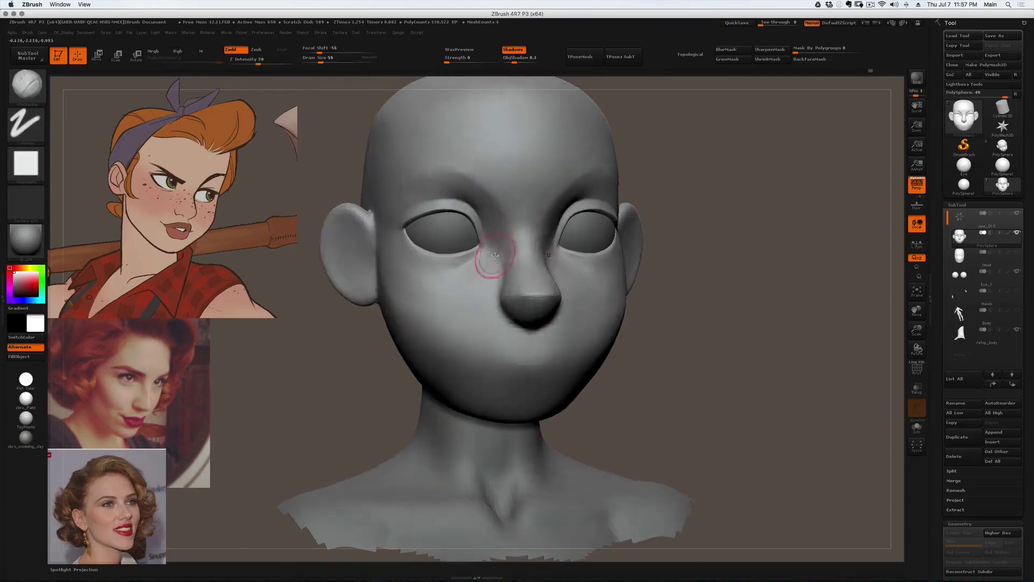
left_click_drag(502, 265, 503, 262)
key("shift")
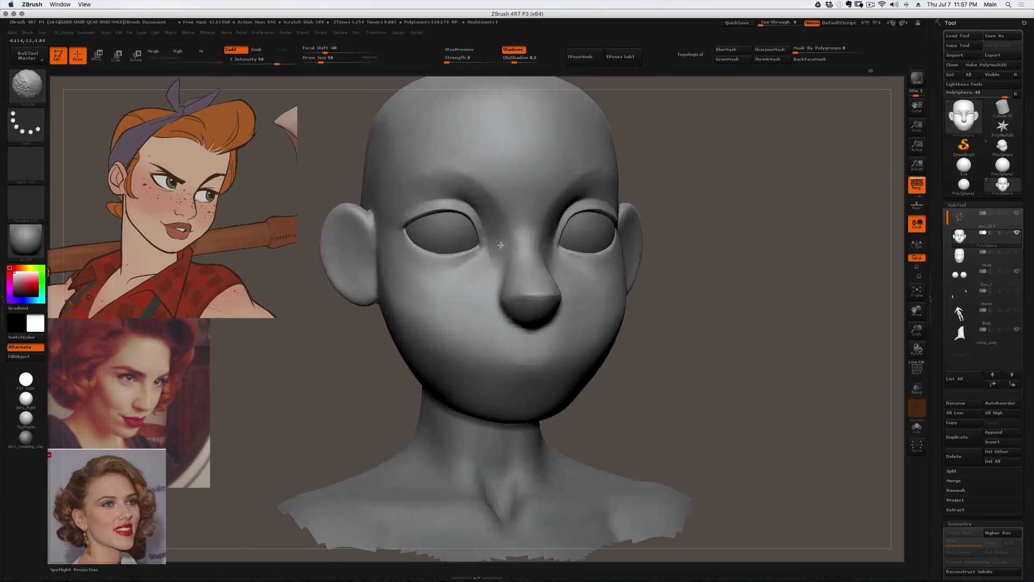
right_click_drag(501, 252, 493, 259)
key("shift")
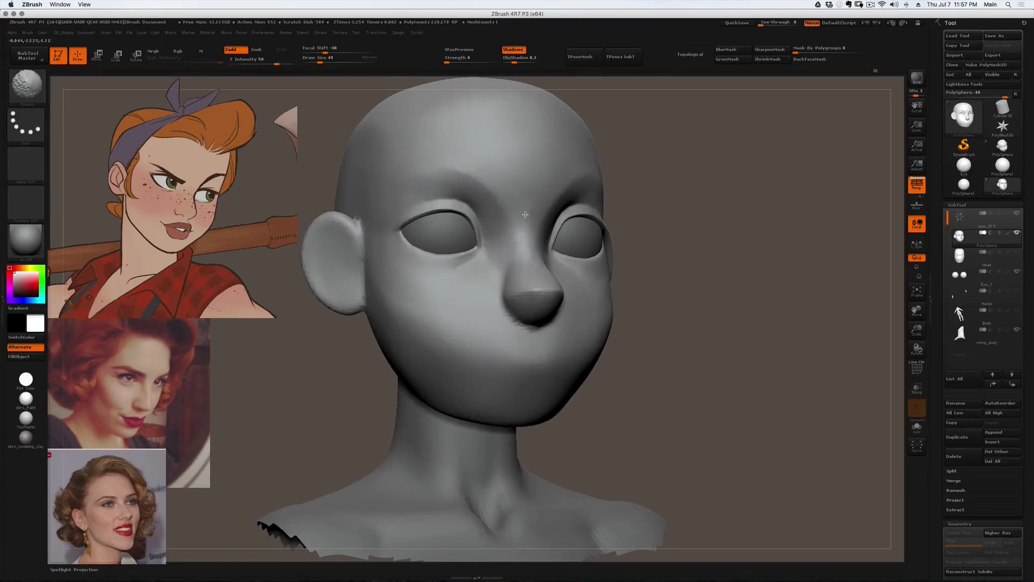
right_click_drag(535, 178, 522, 224, "shift")
key("shift")
- Shape the nostrils with the Move brush and carve the crease around the nostril wing with Dam Standard
key("b")
key("m")
key("v")
mouse_move(521, 311)
right_mouse_down()
mouse_move(517, 302)
mouse_move(507, 326)
mouse_move(467, 322)
mouse_move(528, 298)
mouse_move(558, 272)
mouse_move(549, 298)
right_mouse_up()
key("b")
key("d")
key("s")
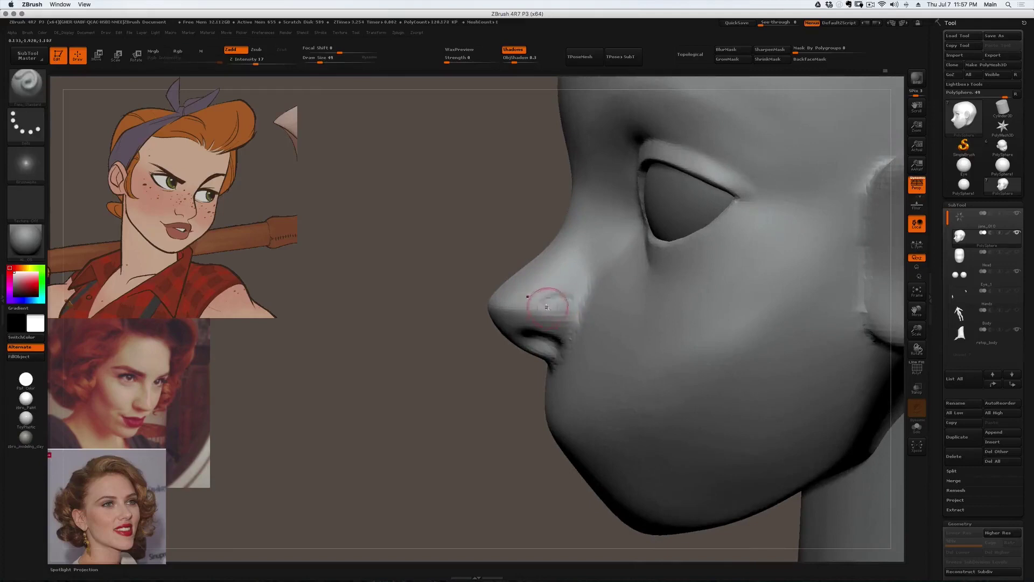
right_click_drag(566, 318, 559, 303)
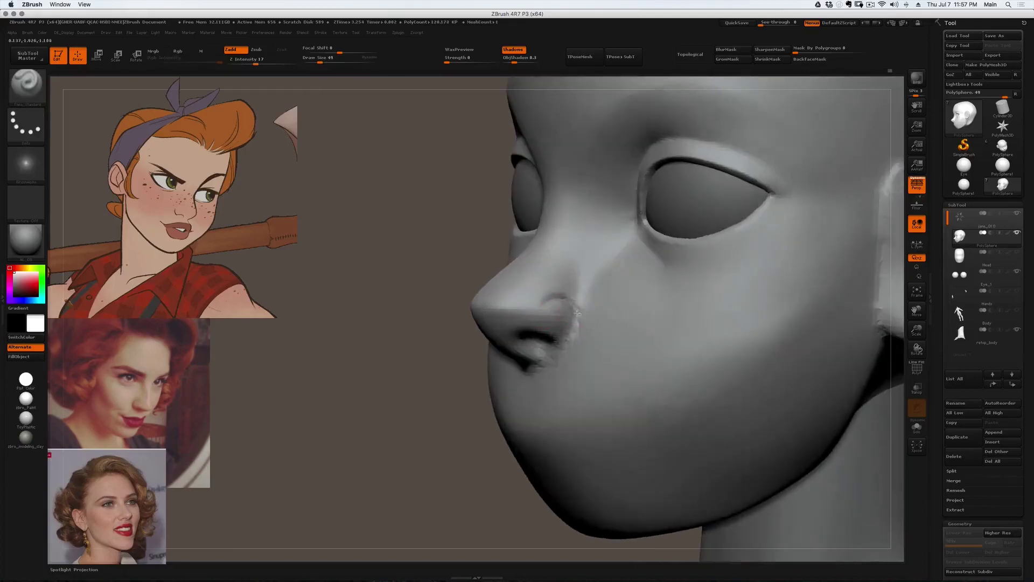
mouse_move(566, 349)
left_mouse_down()
mouse_move(570, 305)
mouse_move(573, 320)
mouse_move(443, 338)
left_mouse_up()
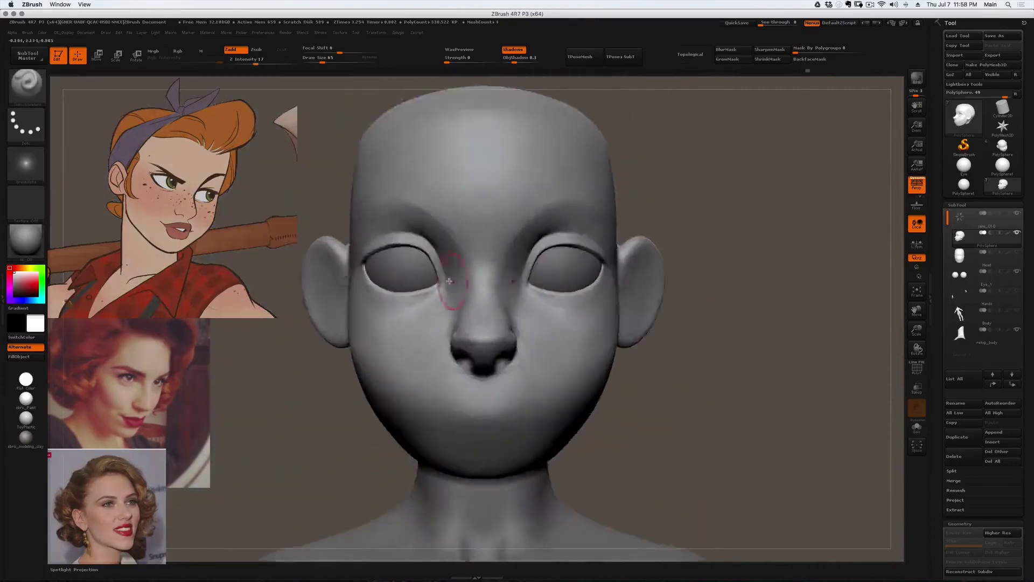
- Build up the nose bridge beside the inner eye corner with Clay Buildup and adjust the nose profile with Move
key("b")
key("c")
key("b")
mouse_move(449, 281)
left_mouse_down()
mouse_move(561, 242)
mouse_move(517, 274)
left_mouse_up()
key("b")
key("m")
key("v")
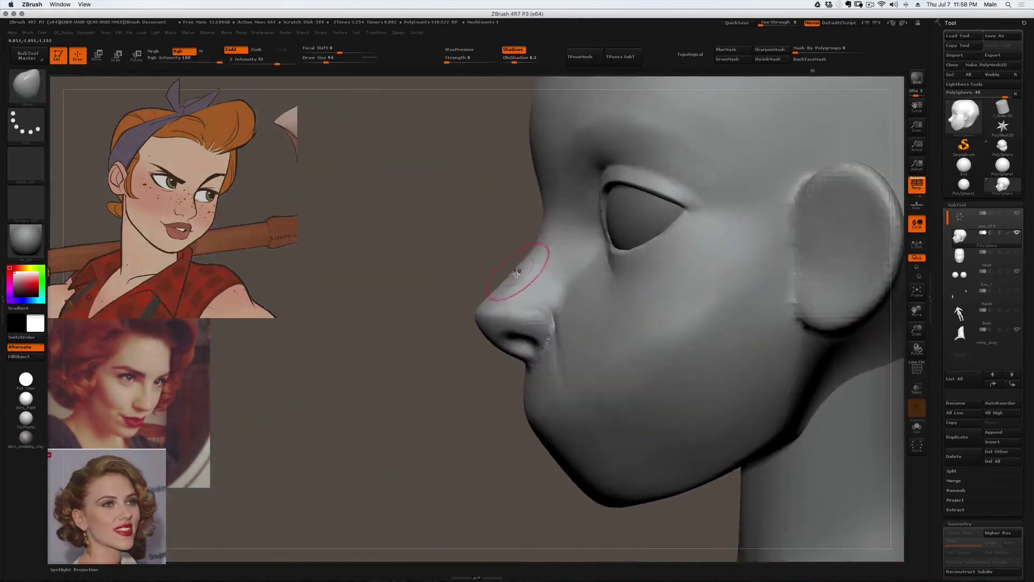
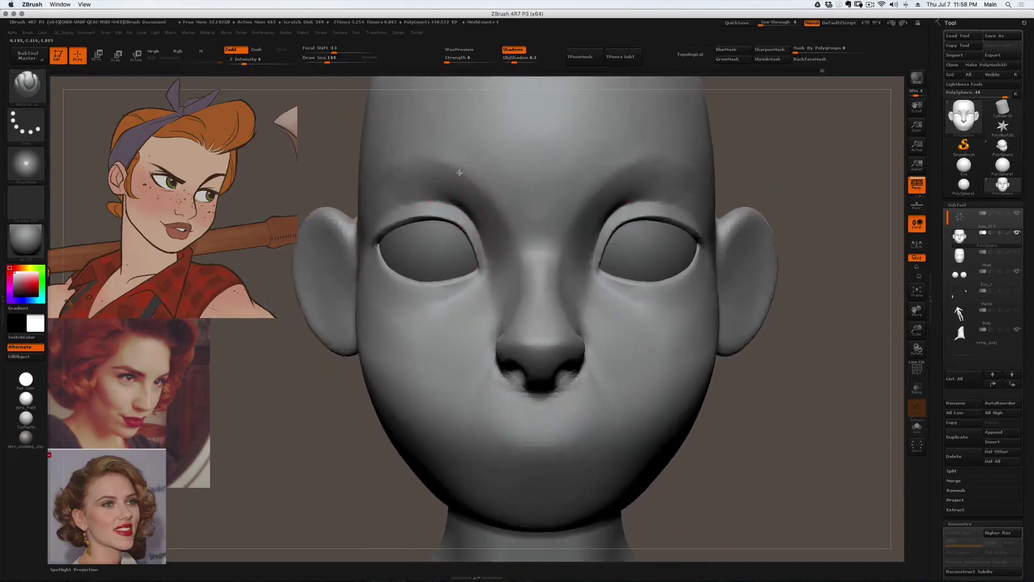
- Smooth the inner brow area above the eye into the forehead
left_click_drag(488, 205, 494, 200, "shift")
right_click_drag(431, 160, 456, 170)
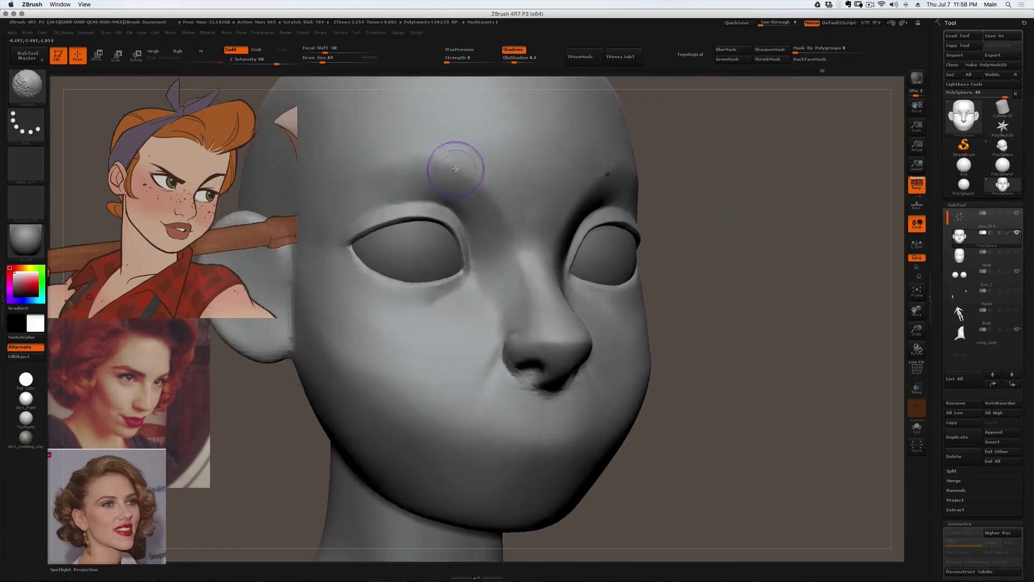
mouse_move(487, 202)
right_mouse_down()
mouse_move(455, 256)
mouse_move(468, 294)
mouse_move(457, 301)
mouse_move(472, 292)
mouse_move(462, 318)
mouse_move(483, 262)
mouse_move(479, 294)
mouse_move(501, 330)
right_mouse_up()
- Refine the transition from the inner eye corner down the side of the nose to the cheek
key("2")
key("1")
left_click_drag(493, 297, 483, 306)
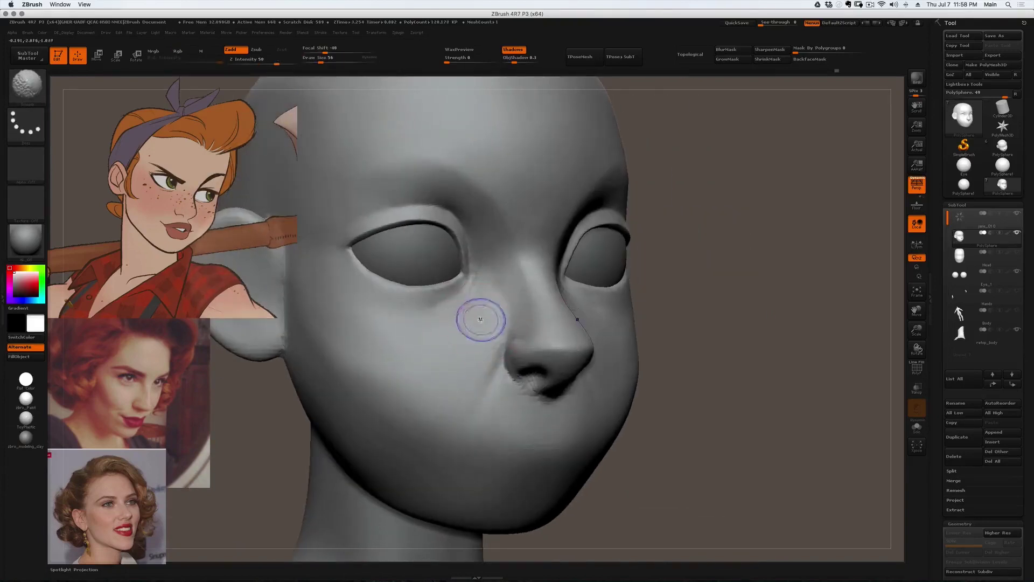
- Sculpt the nostril wing and smooth it into the side of the nose
mouse_move(495, 324)
right_mouse_down()
mouse_move(481, 315)
mouse_move(502, 268)
mouse_move(562, 241)
mouse_move(551, 346)
mouse_move(540, 363)
right_mouse_up()
left_click_drag(540, 363, 546, 343)
mouse_move(546, 342)
right_mouse_down()
mouse_move(554, 296)
mouse_move(528, 305)
right_mouse_up()
left_click_drag(528, 305, 533, 315, "shift")
- Build up the rim of the nostril wing with Clay Buildup from a low angle
mouse_move(530, 308)
right_mouse_down()
mouse_move(522, 329)
mouse_move(537, 327)
mouse_move(532, 342)
mouse_move(543, 309)
mouse_move(627, 319)
right_mouse_up()
key("b")
key("c")
key("b")
key("b")
left_click(612, 318)
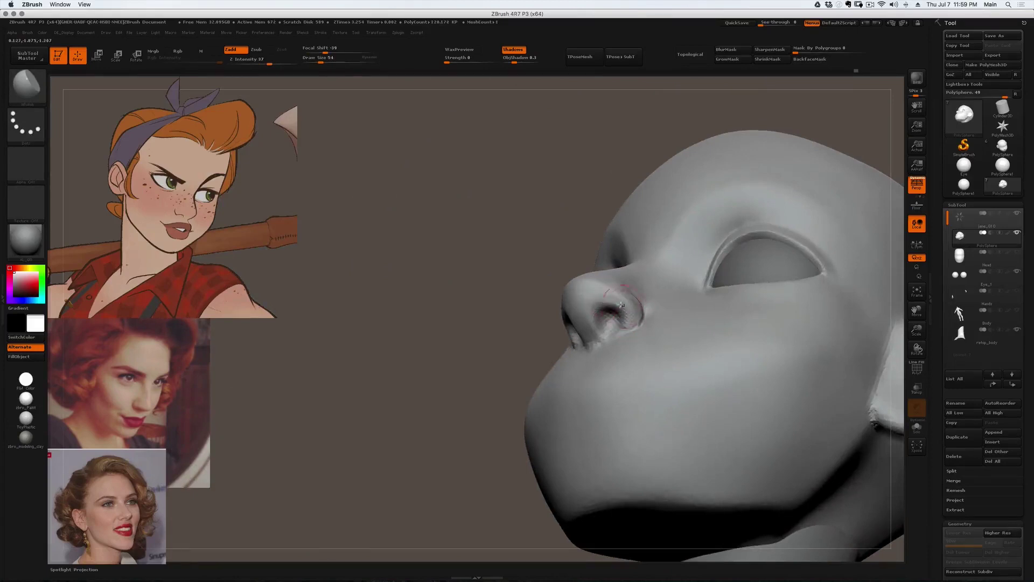
- Smooth the nostril area and reshape the underside of the nose between the nostrils with the Move brush
right_click_drag(575, 295, 528, 341)
left_click_drag(527, 341, 523, 334, "shift")
mouse_move(523, 334)
right_mouse_down()
mouse_move(514, 323)
mouse_move(522, 313)
mouse_move(506, 359)
mouse_move(520, 282)
mouse_move(605, 272)
mouse_move(635, 411)
mouse_move(646, 302)
mouse_move(671, 259)
mouse_move(623, 186)
mouse_move(665, 179)
mouse_move(568, 370)
right_mouse_up()
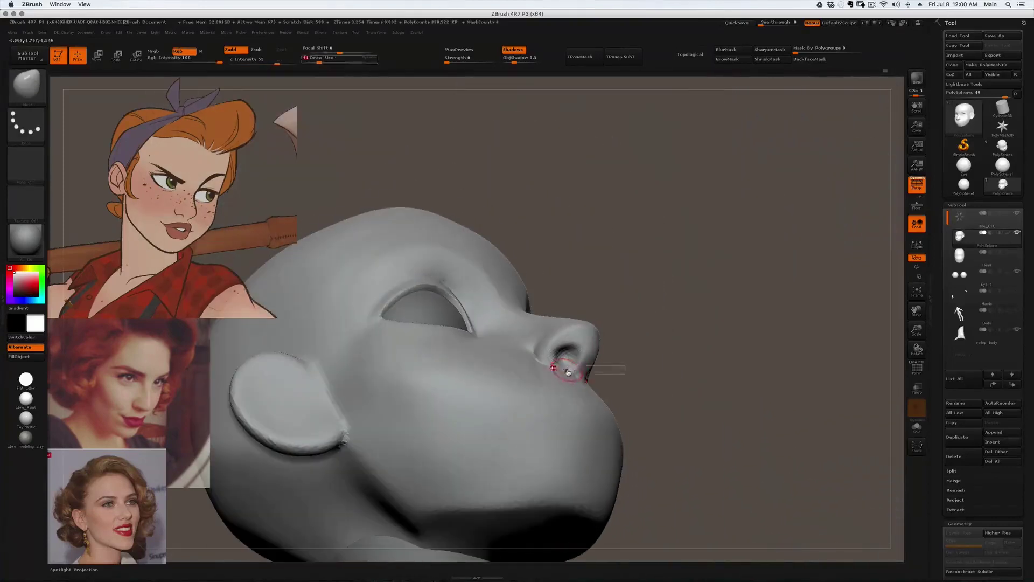
left_click_drag(567, 370, 570, 374, "shift")
key("1")
mouse_move(550, 261)
right_mouse_down()
mouse_move(550, 371)
mouse_move(572, 312)
right_mouse_up()
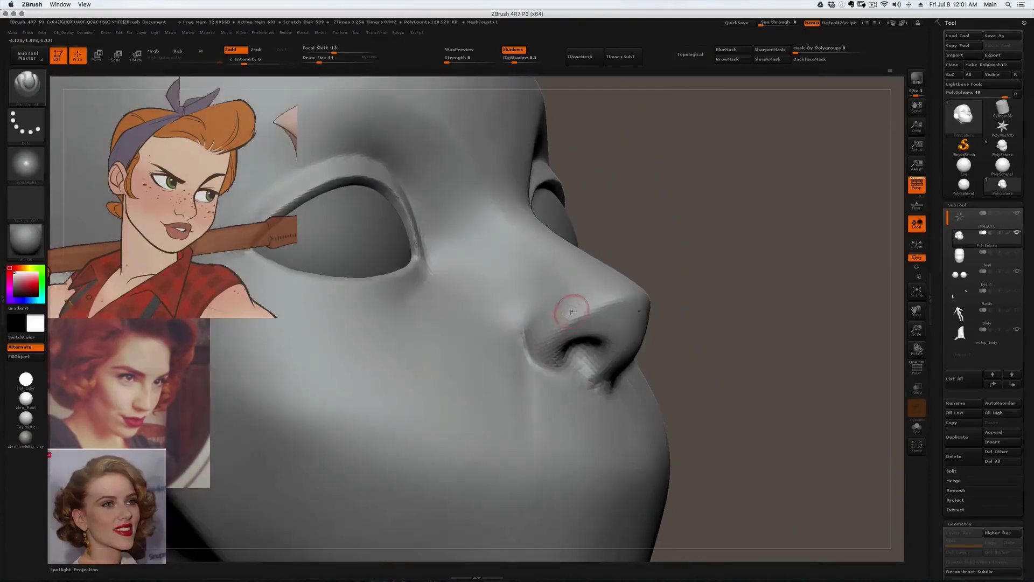
- Reshape the tip and underside of the nose from a low side angle with the Move brush
mouse_move(532, 368)
right_mouse_down()
mouse_move(545, 384)
mouse_move(554, 369)
mouse_move(592, 377)
mouse_move(544, 396)
mouse_move(606, 375)
mouse_move(604, 358)
mouse_move(571, 337)
mouse_move(517, 357)
mouse_move(517, 292)
right_mouse_up()
key("b")
key("m")
key("v")
mouse_move(478, 291)
left_mouse_down("ctrl+shift")
mouse_move(644, 365)
mouse_move(626, 351)
mouse_move(469, 324)
mouse_move(579, 208)
left_mouse_up("ctrl+shift")
mouse_move(579, 209)
right_mouse_down()
mouse_move(563, 284)
mouse_move(572, 292)
mouse_move(567, 304)
mouse_move(544, 302)
mouse_move(623, 291)
mouse_move(561, 289)
mouse_move(565, 317)
right_mouse_up()
key("[")
key("]")
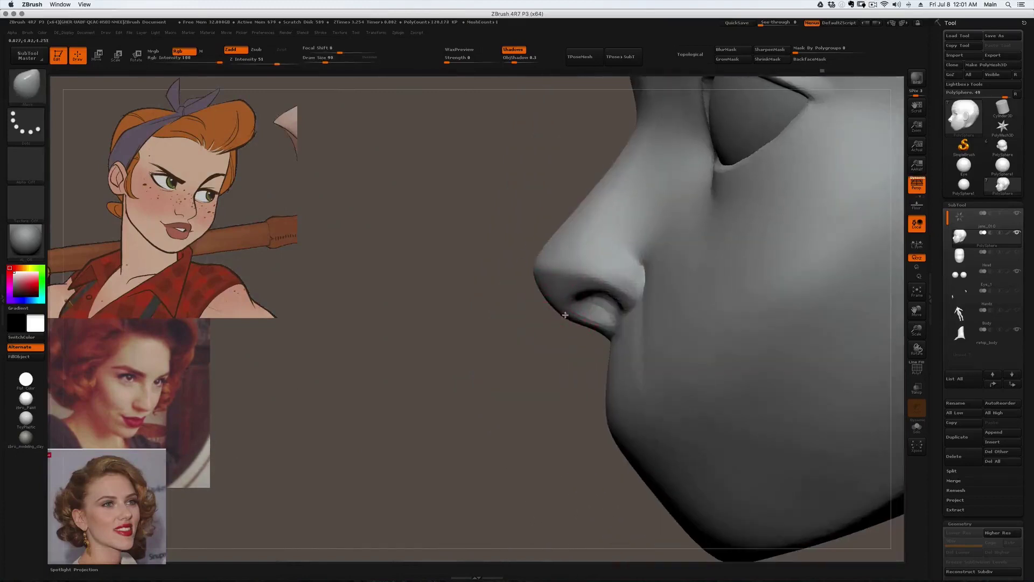
key("s")
- Reshape the mouth area between the nose and chin with a larger Move brush
right_click_drag(572, 274, 551, 210)
mouse_move(551, 210)
right_mouse_down("ctrl")
mouse_move(541, 180)
mouse_move(593, 169)
mouse_move(607, 187)
right_mouse_up("ctrl")
right_click_drag(570, 308, 579, 262, "alt")
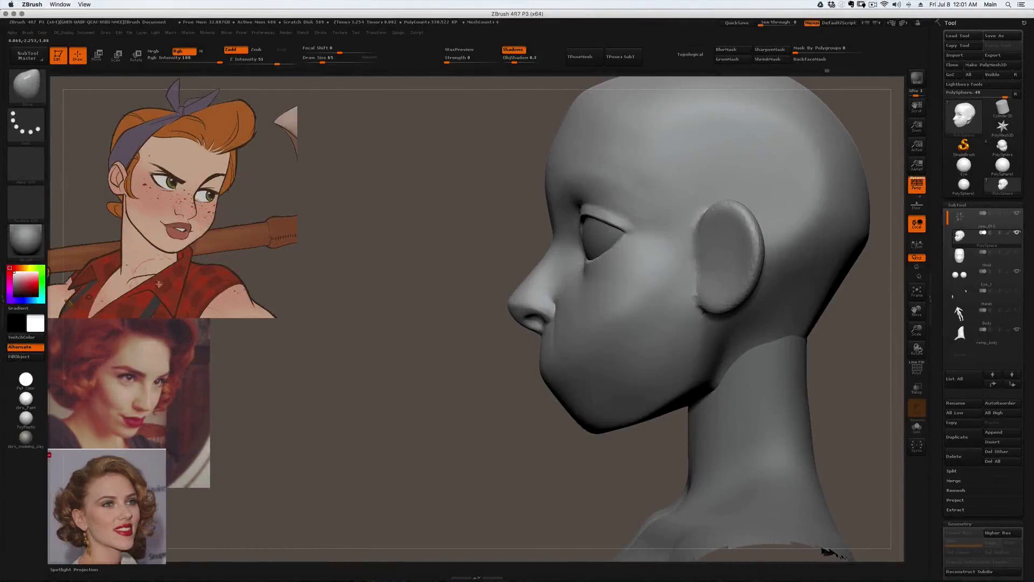
left_click_drag(397, 317, 387, 180)
left_click_drag(506, 295, 550, 281)
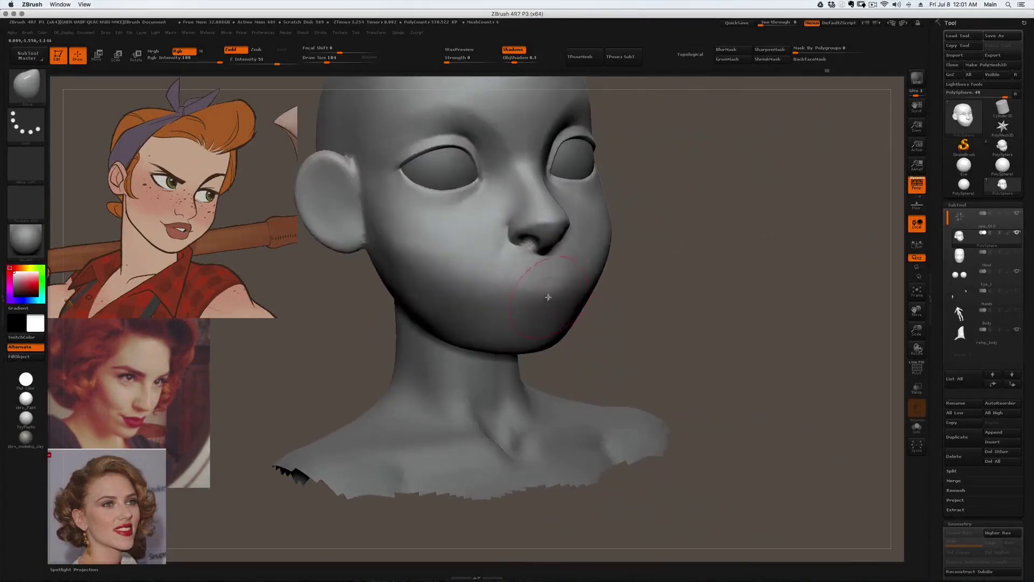
mouse_move(545, 293)
left_mouse_down()
mouse_move(524, 302)
mouse_move(563, 279)
mouse_move(508, 268)
left_mouse_up()
key("s")
left_click_drag(539, 306, 510, 285)
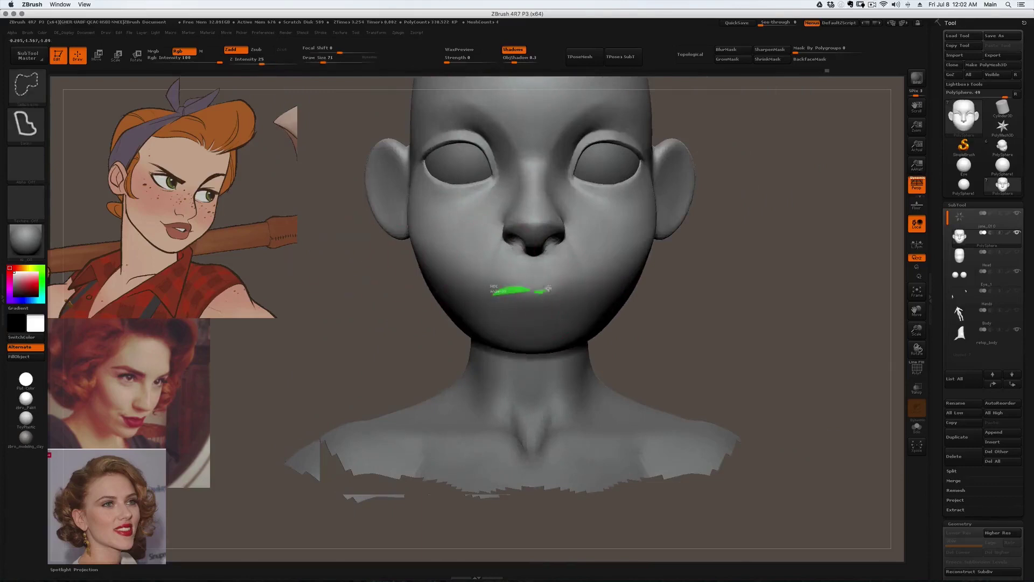
- Smooth the area beneath the eye where the lower lid meets the cheek
mouse_move(594, 302)
left_mouse_down("ctrl+shift")
mouse_move(543, 324)
mouse_move(493, 306)
mouse_move(844, 319)
left_mouse_up("ctrl+shift")
right_click_drag(519, 301, 456, 270)
mouse_move(511, 246)
right_mouse_down()
mouse_move(554, 208)
mouse_move(571, 235)
mouse_move(573, 174)
mouse_move(576, 185)
right_mouse_up()
key("s")
left_click_drag(568, 183, 623, 195, "shift")
key("s")
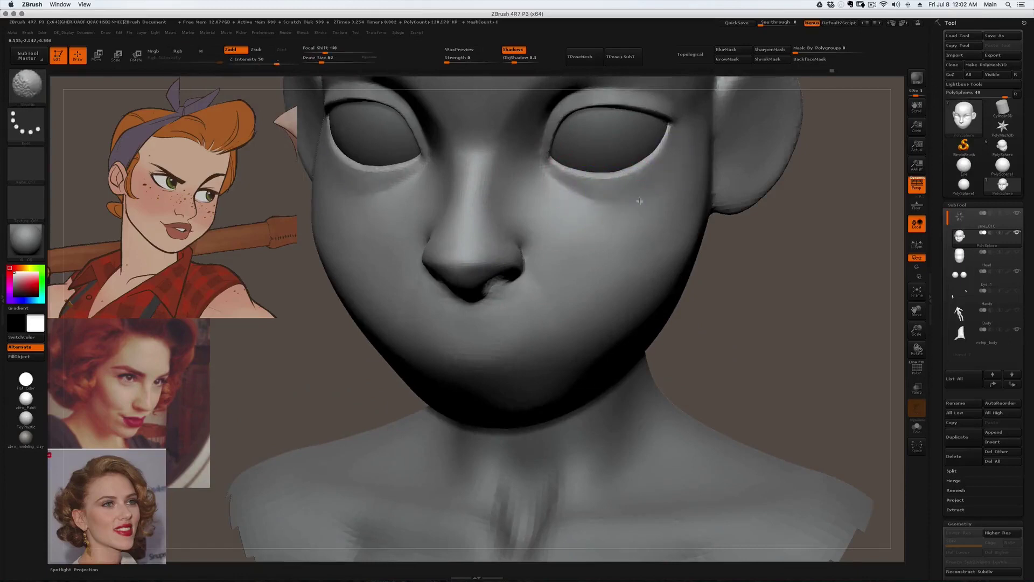
mouse_move(652, 186)
right_mouse_down("shift")
mouse_move(623, 243)
mouse_move(541, 233)
right_mouse_up("shift")
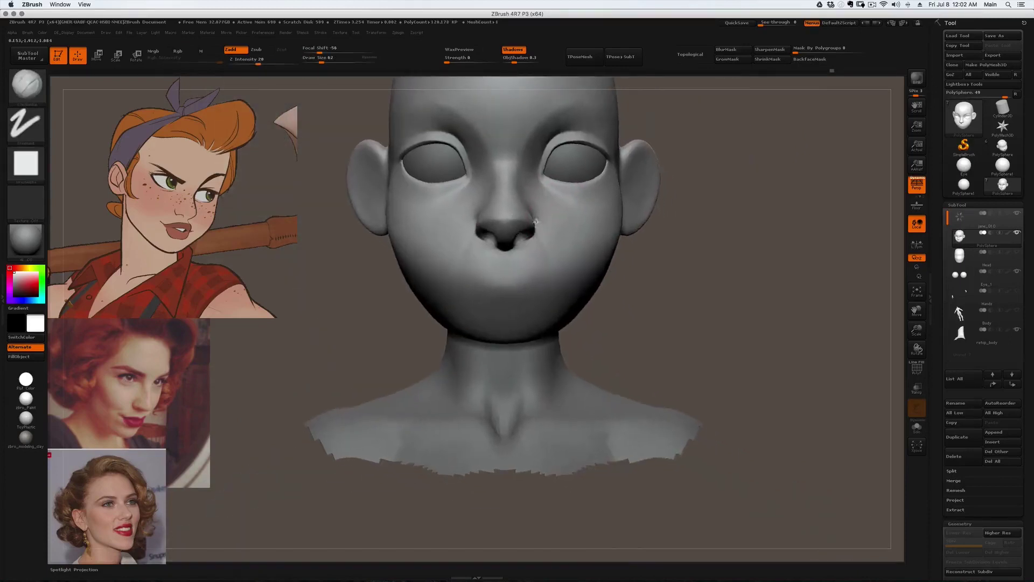
- Insert a sphere over the mouth area of the face with the InsertSphere brush
key("b")
key("i")
key("n")
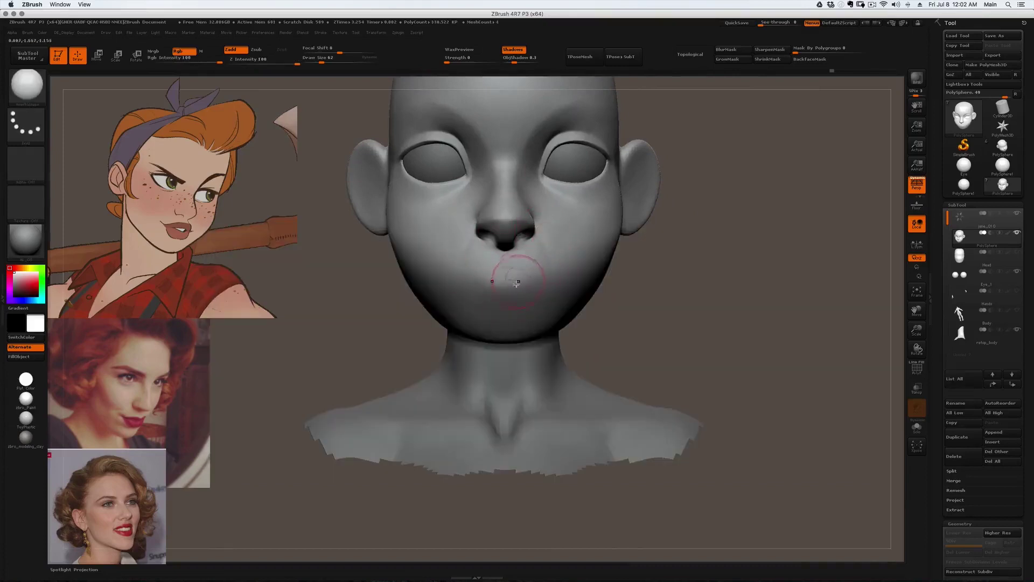
left_click_drag(506, 287, 551, 287)
mouse_move(550, 284)
right_mouse_down()
mouse_move(561, 267)
mouse_move(584, 270)
mouse_move(605, 254)
mouse_move(591, 255)
right_mouse_up()
- Stretch the inserted sphere sideways across the mouth with the Move brush
key("b")
key("m")
key("v")
key("s")
left_click_drag(541, 262, 596, 258)
mouse_move(596, 259)
right_mouse_down()
mouse_move(542, 270)
mouse_move(562, 315)
mouse_move(555, 323)
mouse_move(557, 284)
right_mouse_up()
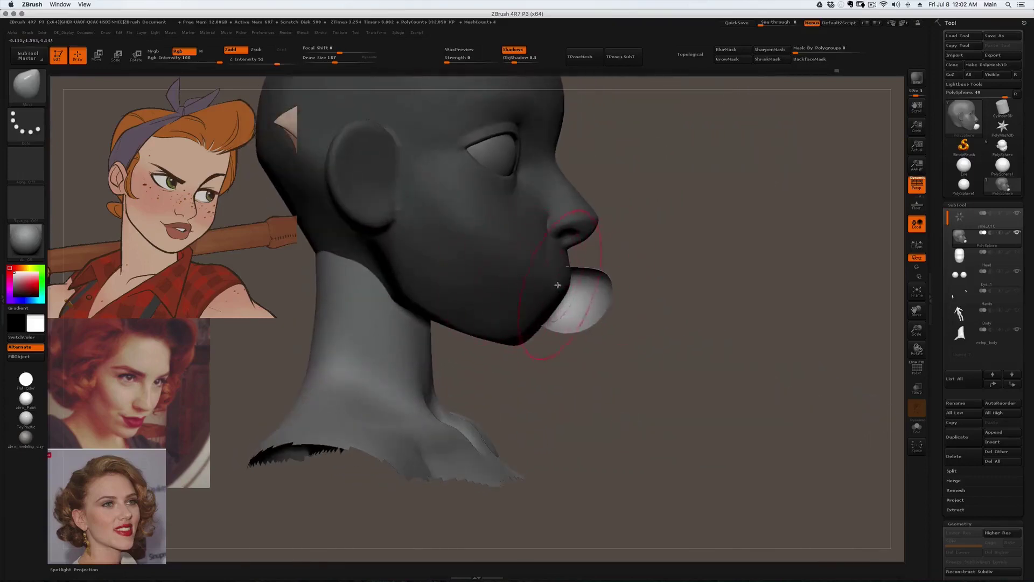
- Flatten the inserted sphere in side view into an elongated, rounded form and smooth it
mouse_move(544, 285)
right_mouse_down()
mouse_move(521, 325)
mouse_move(533, 281)
right_mouse_up()
key("]")
key("s")
left_click_drag(519, 299, 526, 299)
left_click_drag(525, 292, 543, 293)
right_click_drag(476, 259, 539, 294)
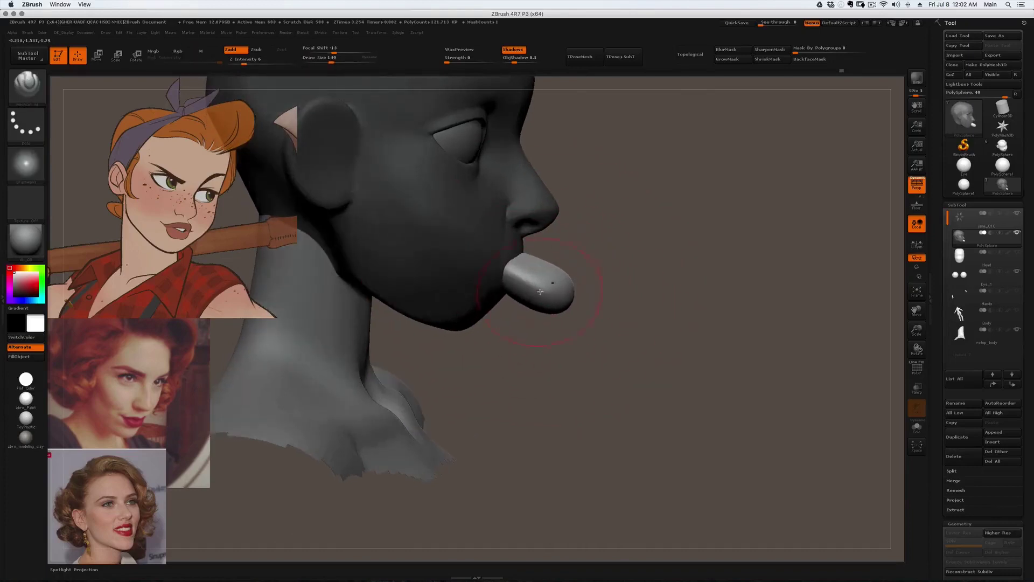
- Shape the inserted form into a mouth-shaped wedge tapering to pointed corners with the Move brush
right_click_drag(482, 267, 530, 291)
key("b")
key("m")
key("v")
left_click_drag(473, 215, 668, 334, "ctrl+shift")
mouse_move(531, 291)
right_mouse_down()
mouse_move(513, 284)
mouse_move(531, 306)
mouse_move(548, 289)
mouse_move(544, 323)
mouse_move(489, 293)
mouse_move(575, 284)
right_mouse_up()
key("s")
left_click(489, 293, "ctrl+shift")
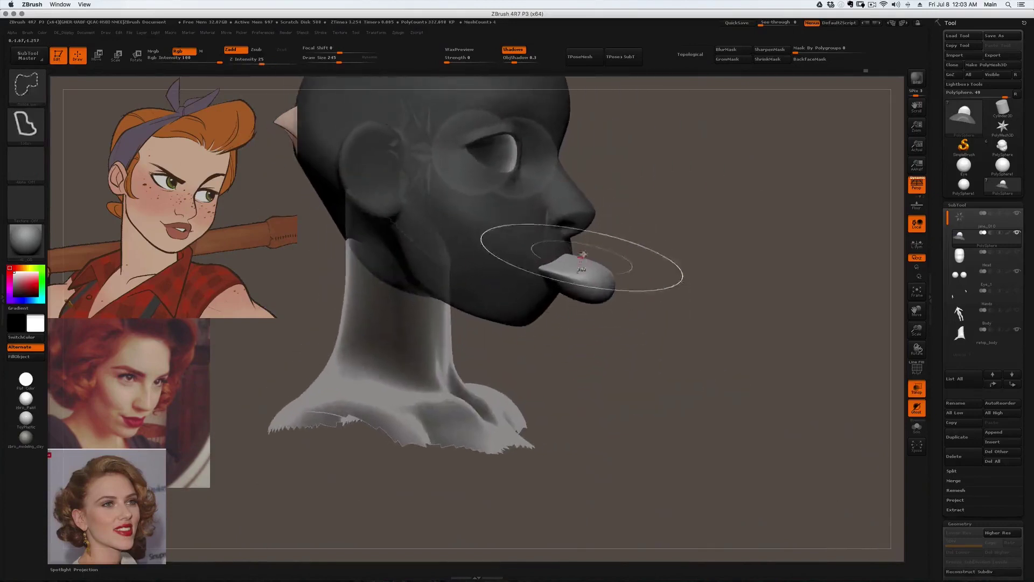
- Clear the mask and remesh with DynaMesh to subtract the inserted form, cutting the mouth cavity into the face
key("ctrl+shift+t")
right_click_drag(619, 241, 473, 237)
mouse_move(549, 248)
right_mouse_down("alt")
mouse_move(445, 283)
mouse_move(432, 275)
right_mouse_up("alt")
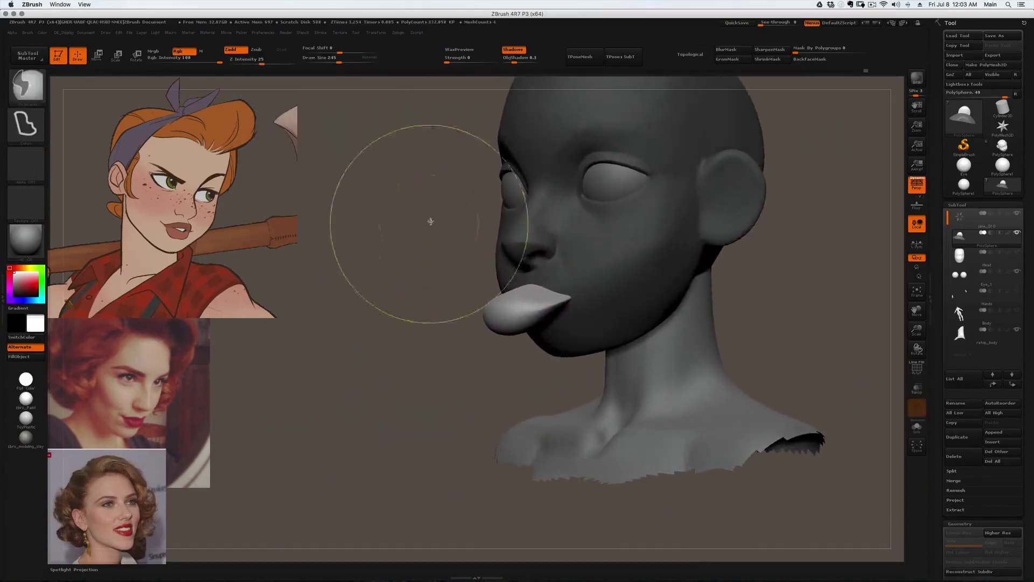
left_click_drag(423, 235, 422, 287, "ctrl")
mouse_move(408, 217)
left_mouse_down("ctrl")
mouse_move(384, 416)
mouse_move(381, 404)
left_mouse_up("ctrl")
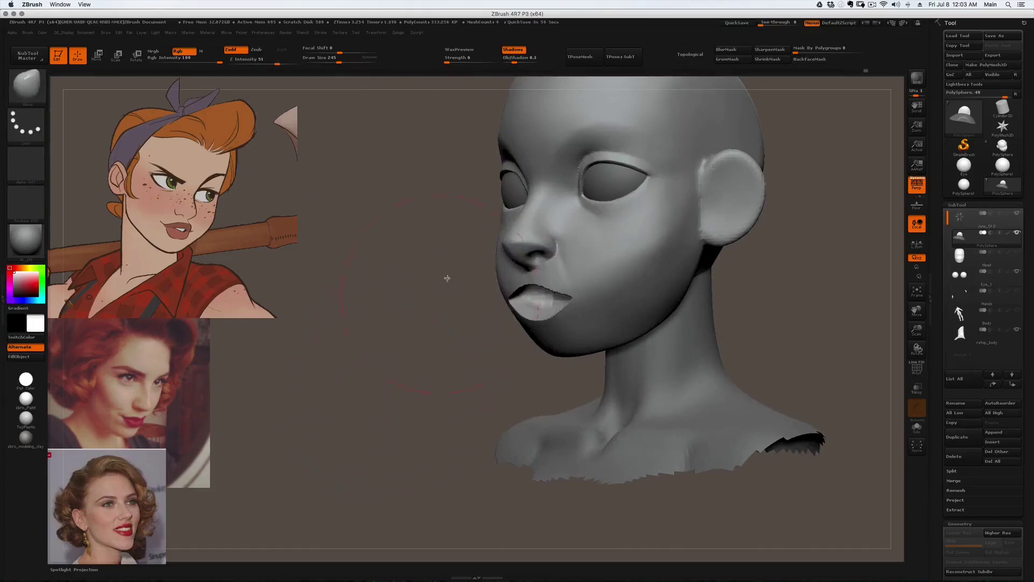
- Smooth the hard edges of the mouth cavity and adjust its rim with the Move brush
mouse_move(516, 295)
right_mouse_down()
mouse_move(506, 290)
mouse_move(519, 277)
mouse_move(485, 296)
mouse_move(520, 312)
mouse_move(555, 268)
mouse_move(550, 257)
right_mouse_up()
right_click_drag(556, 275, 584, 247)
left_click_drag(584, 247, 570, 262, "shift")
right_click_drag(570, 263, 520, 330)
mouse_move(456, 343)
left_mouse_down("shift")
mouse_move(468, 371)
mouse_move(506, 383)
mouse_move(489, 374)
left_mouse_up("shift")
mouse_move(478, 357)
right_mouse_down()
mouse_move(492, 324)
mouse_move(422, 335)
mouse_move(611, 256)
right_mouse_up()
key("s")
left_click_drag(577, 279, 557, 276)
- Adjust the curvature of the mouth rim as seen from beneath the chin with the Move brush
mouse_move(520, 291)
right_mouse_down()
mouse_move(549, 282)
mouse_move(566, 258)
right_mouse_up()
mouse_move(567, 217)
right_mouse_down()
mouse_move(590, 257)
mouse_move(541, 270)
mouse_move(589, 288)
mouse_move(618, 260)
mouse_move(628, 207)
right_mouse_up()
key("s")
left_click(611, 252)
key("s")
left_click(627, 206)
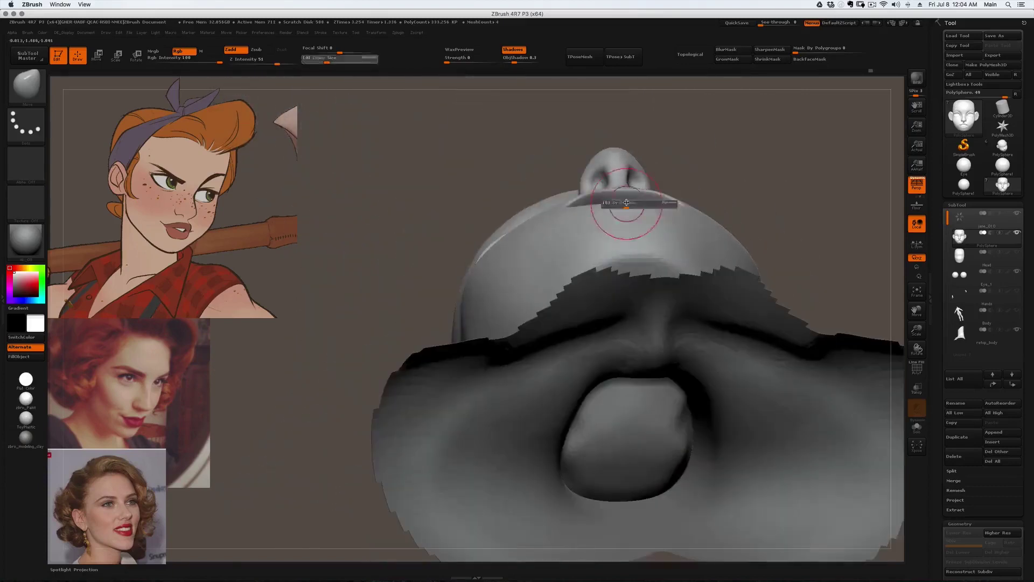
key("]")
mouse_move(562, 210)
right_mouse_down()
mouse_move(547, 223)
mouse_move(554, 214)
right_mouse_up()
left_click_drag(545, 218, 547, 217)
left_click_drag(549, 214, 545, 200)
key("s")
- Smooth the upper edge of the mouth and reposition the mouth corner with the Move brush
mouse_move(547, 194)
right_mouse_down()
mouse_move(513, 237)
mouse_move(538, 235)
right_mouse_up()
key("]")
mouse_move(520, 243)
left_mouse_down("shift")
mouse_move(539, 238)
mouse_move(526, 243)
left_mouse_up("shift")
mouse_move(527, 241)
right_mouse_down()
mouse_move(512, 232)
mouse_move(476, 246)
right_mouse_up()
key("s")
mouse_move(484, 248)
left_mouse_down()
mouse_move(503, 218)
mouse_move(468, 236)
left_mouse_up()
mouse_move(470, 219)
right_mouse_down()
mouse_move(468, 233)
mouse_move(526, 247)
right_mouse_up()
mouse_move(452, 261)
right_mouse_down()
mouse_move(473, 270)
mouse_move(442, 260)
right_mouse_up()
- Build up the mouth corner with Clay Buildup and smooth the form beneath it
key("b")
key("c")
key("b")
key("s")
mouse_move(429, 258)
left_mouse_down()
mouse_move(431, 267)
mouse_move(454, 241)
left_mouse_up()
key("[")
right_click_drag(454, 240, 467, 244)
left_click_drag(441, 250, 433, 283, "shift")
- Soften the transition from the mouth corner and lower rim into the cheek, using a smaller brush
right_click_drag(445, 290, 416, 289)
left_click_drag(440, 293, 451, 297, "shift")
key("[")
right_click_drag(469, 239, 469, 235)
key("s")
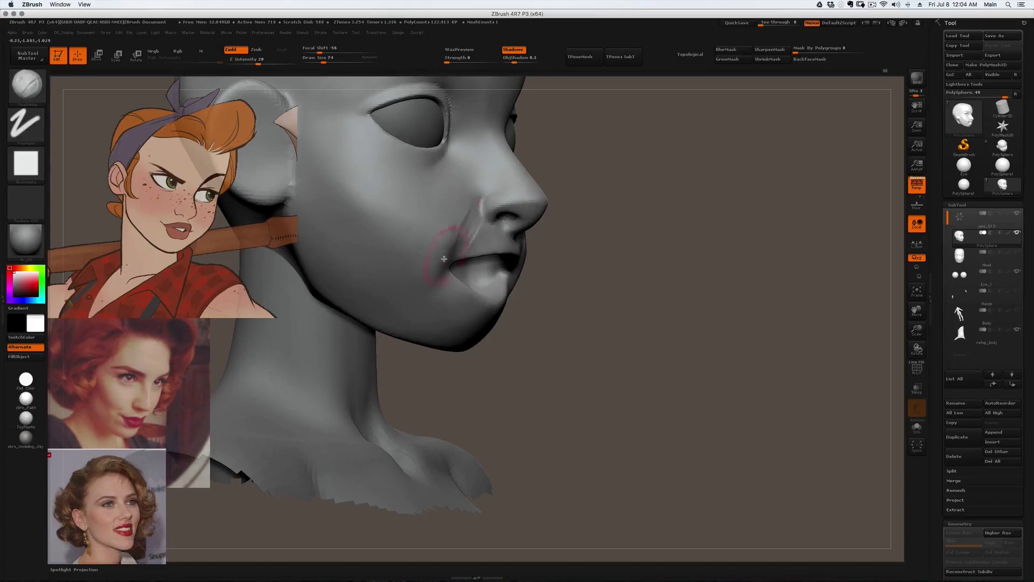
key("b")
key("s")
key("t")
key("b")
key("c")
key("b")
right_click_drag(450, 243, 428, 246)
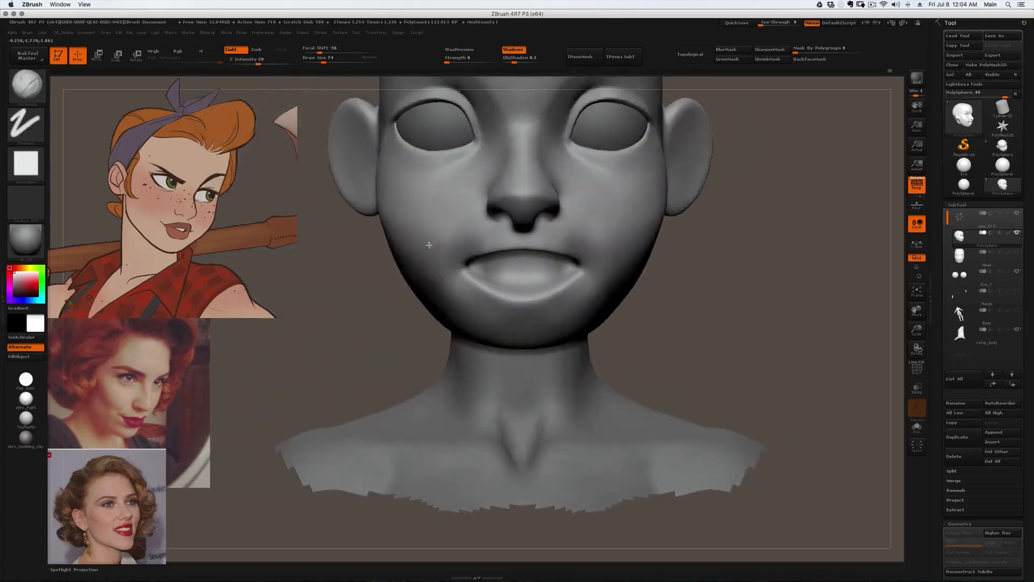
- Choose the CurveTube brush and draw a first mirrored tube along the upper edge of the mouth
right_click_drag(501, 312, 495, 300)
key("b")
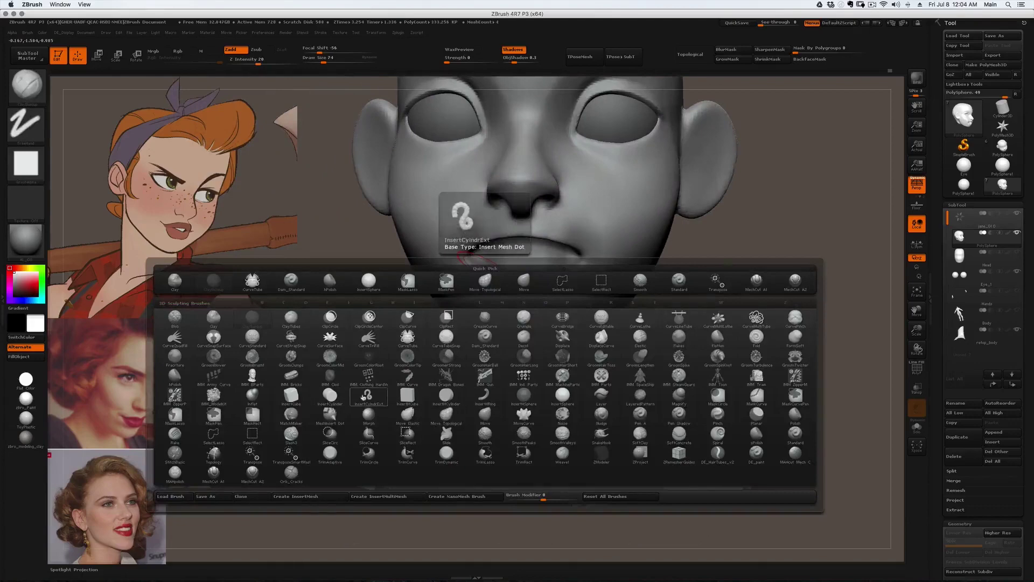
left_click(412, 347)
right_click_drag(473, 265, 474, 294, "ctrl")
left_click_drag(614, 237, 539, 207)
mouse_move(549, 212)
right_mouse_down()
mouse_move(541, 134)
mouse_move(539, 205)
right_mouse_up()
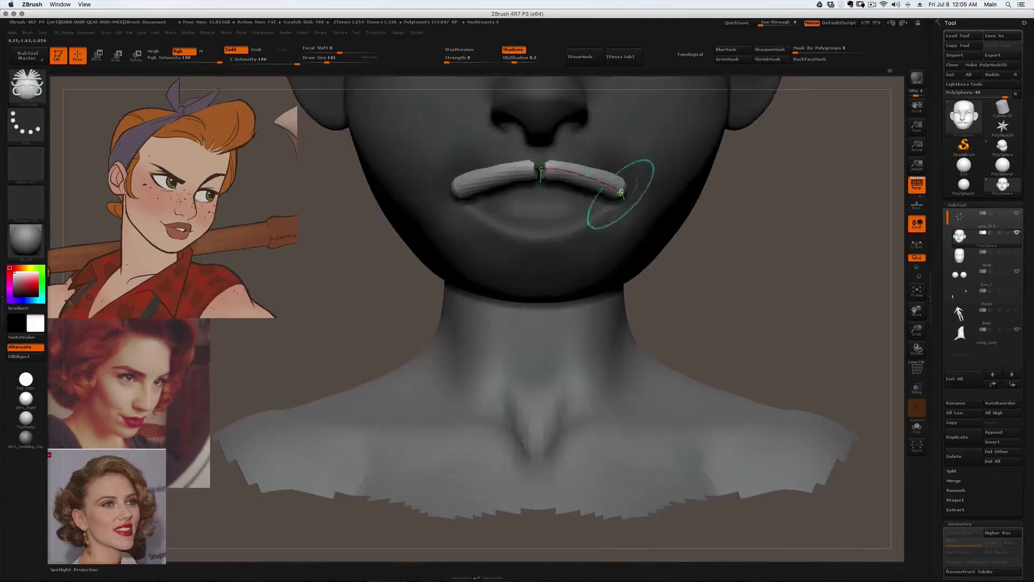
left_click_drag(671, 126, 726, 81)
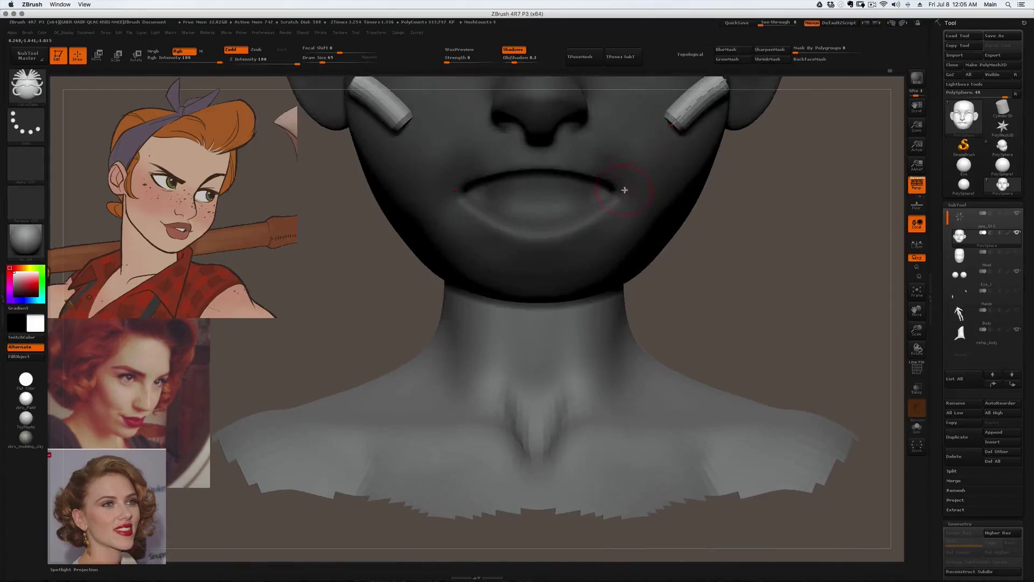
left_click(546, 160)
right_click_drag(588, 158, 548, 155)
right_click_drag(563, 86, 622, 167)
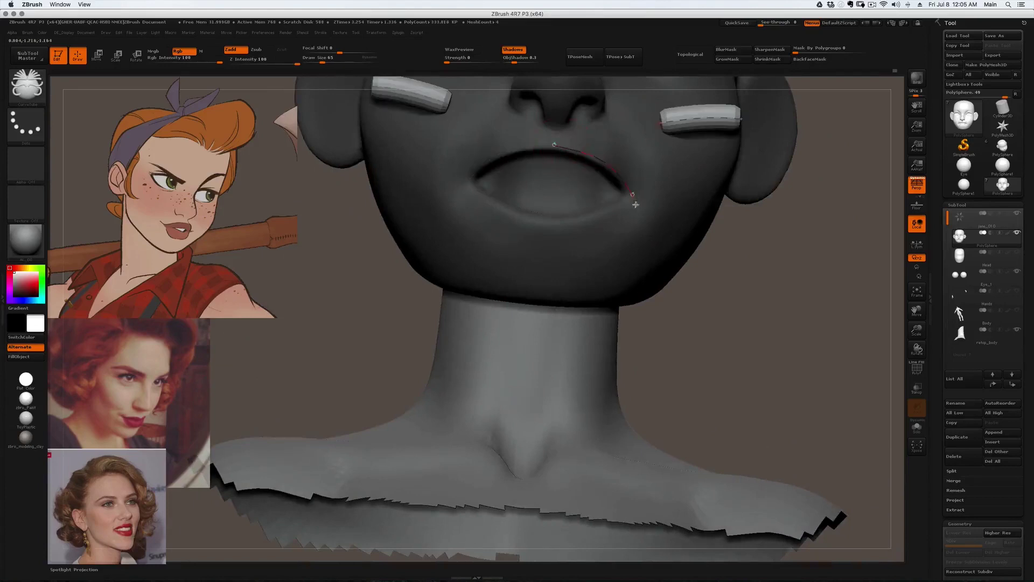
- Draw a new upper-lip tube from the mouth's centre to its corner and adjust it so both halves join
left_click_drag(635, 203, 636, 205)
right_click_drag(646, 153, 607, 127)
right_click_drag(565, 172, 540, 224)
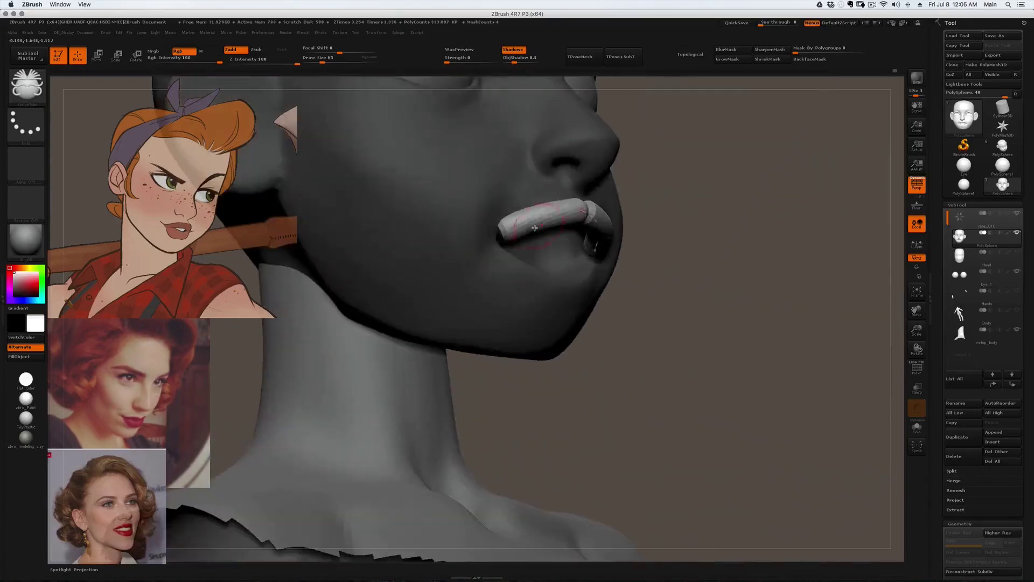
right_click_drag(621, 229, 582, 247)
right_click_drag(552, 214, 520, 191)
left_click_drag(518, 190, 512, 191)
right_click_drag(523, 193, 590, 173, "shift")
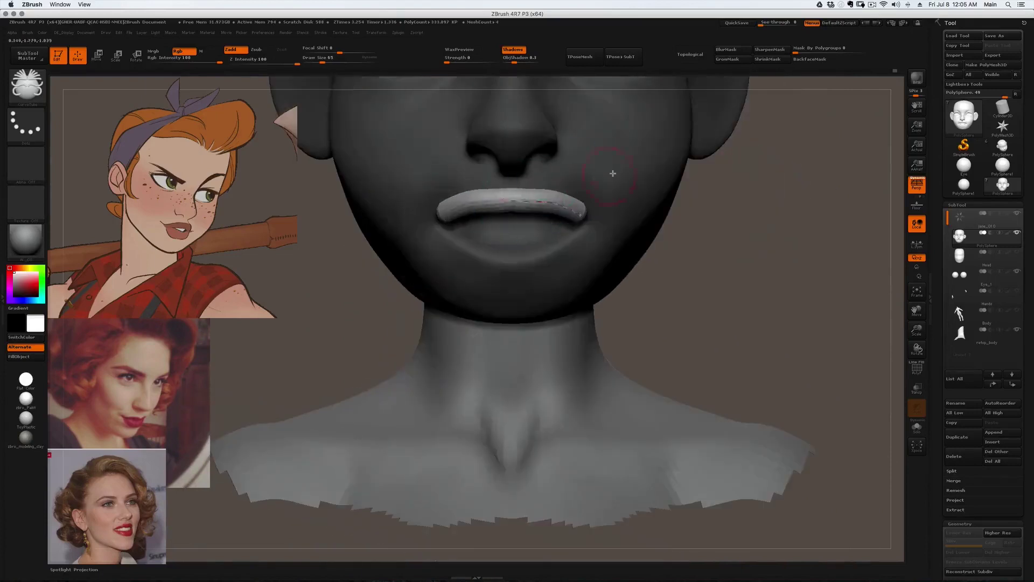
- Shape the tube into an arched upper lip and pull its ends toward the mouth corners with the Move brush
key("b")
key("m")
key("v")
right_click_drag(530, 223, 518, 191)
key("]")
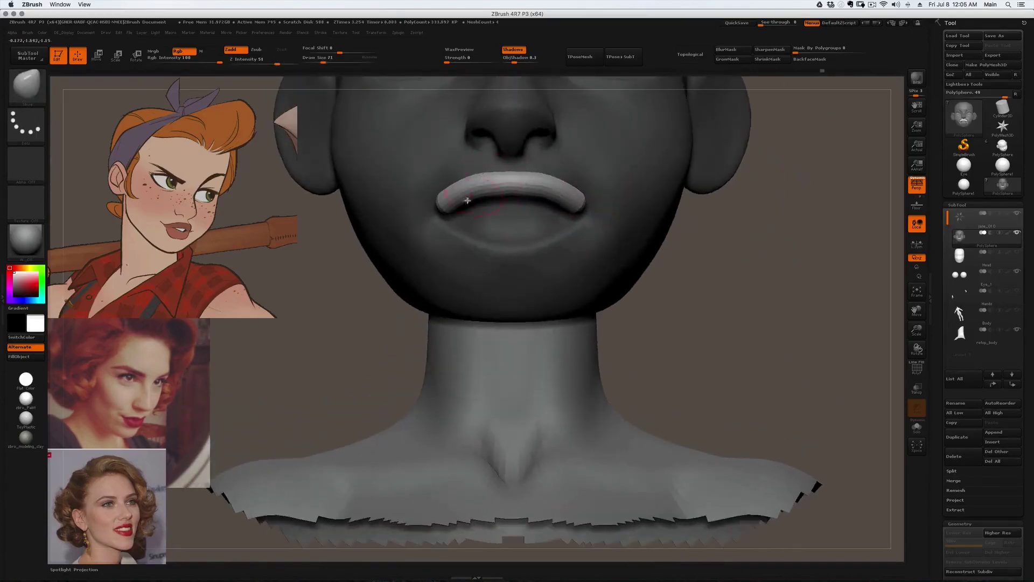
right_click_drag(413, 231, 432, 220)
key("s")
left_click_drag(435, 219, 432, 219)
left_click_drag(425, 220, 424, 225)
right_click_drag(431, 226, 401, 229)
left_click_drag(428, 232, 426, 237)
- Refine the upper lip's surface and taper its ends, working with smaller brushes from low angles
key("b")
key("c")
key("b")
mouse_move(426, 236)
right_mouse_down()
mouse_move(455, 189)
mouse_move(502, 158)
mouse_move(503, 172)
mouse_move(479, 165)
mouse_move(509, 174)
mouse_move(501, 161)
right_mouse_up()
key("[")
key("[")
key("[")
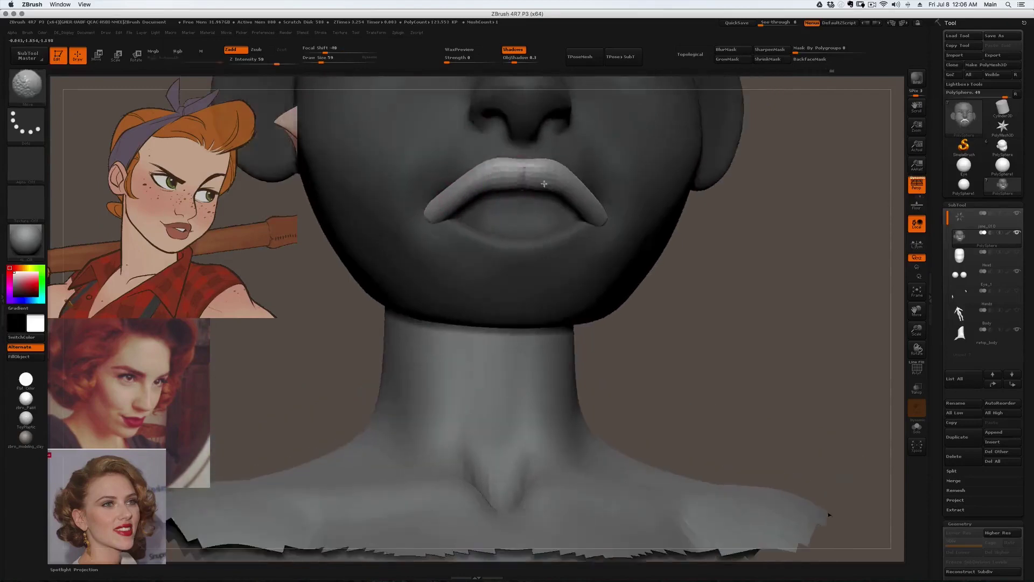
right_click_drag(544, 184, 470, 198)
key("[")
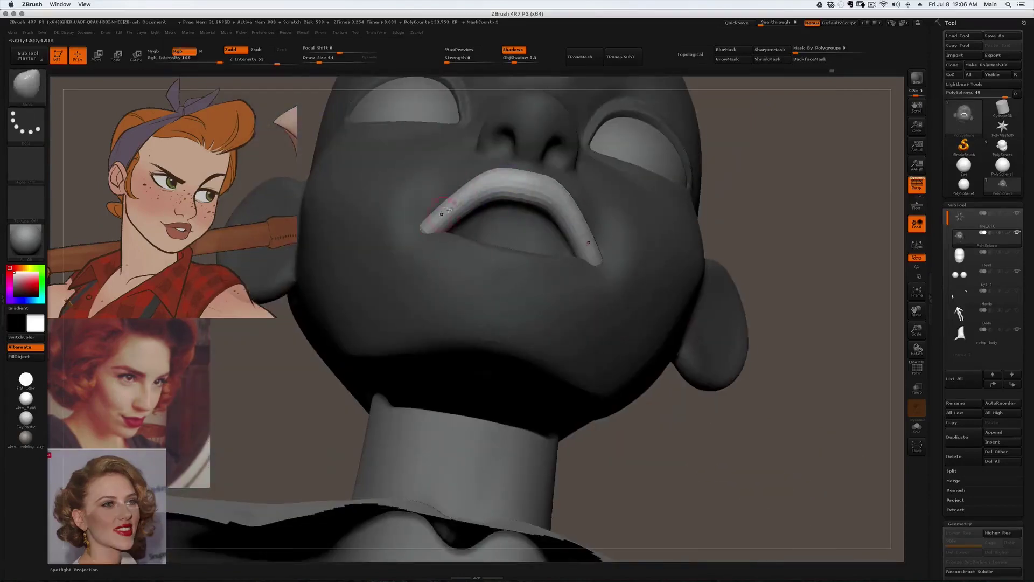
mouse_move(436, 215)
right_mouse_down()
mouse_move(474, 220)
mouse_move(416, 182)
mouse_move(438, 205)
right_mouse_up()
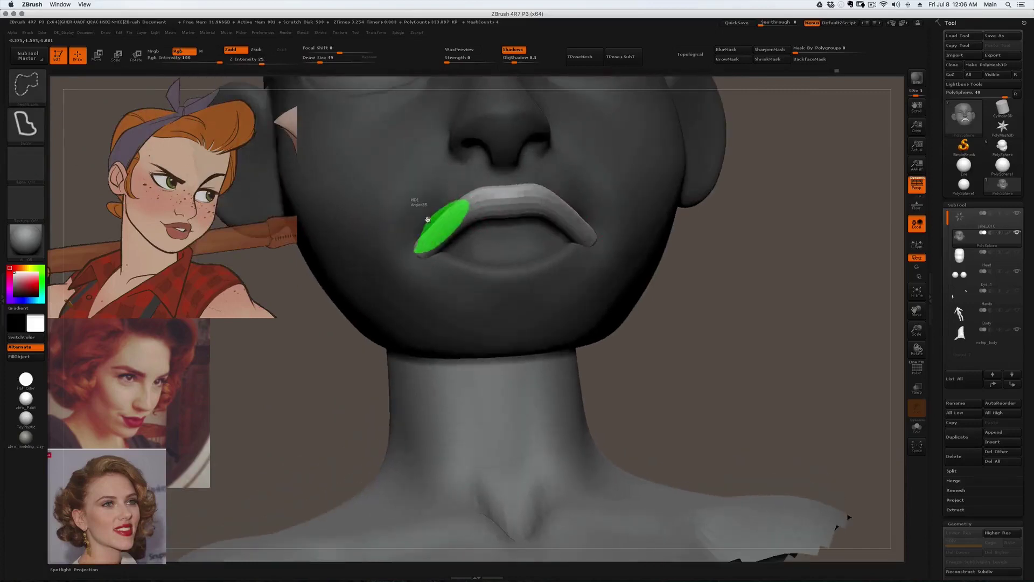
left_click_drag(428, 219, 431, 219, "ctrl+shift")
left_click(489, 209, "ctrl+shift")
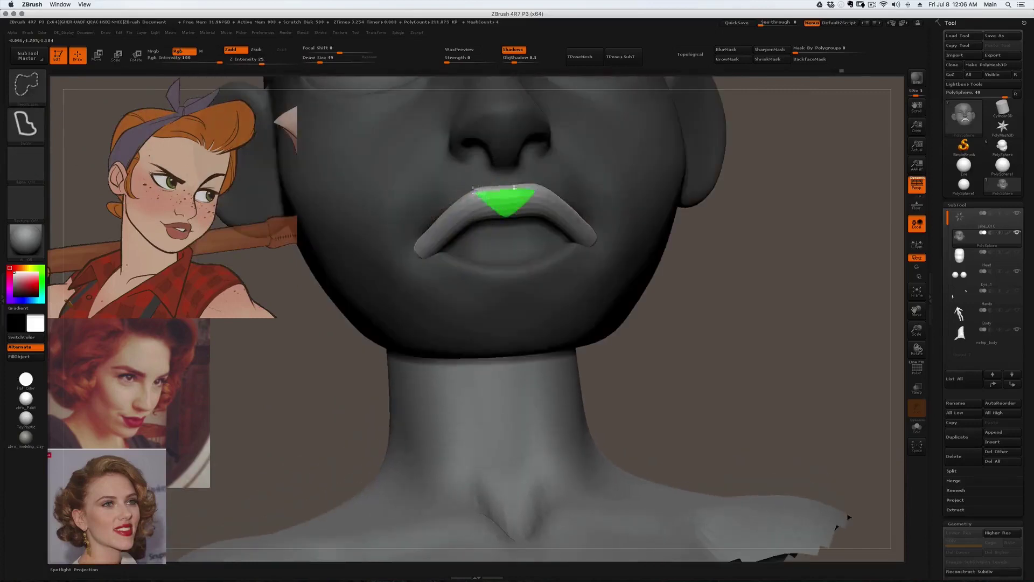
left_click_drag(502, 190, 500, 192, "ctrl+shift")
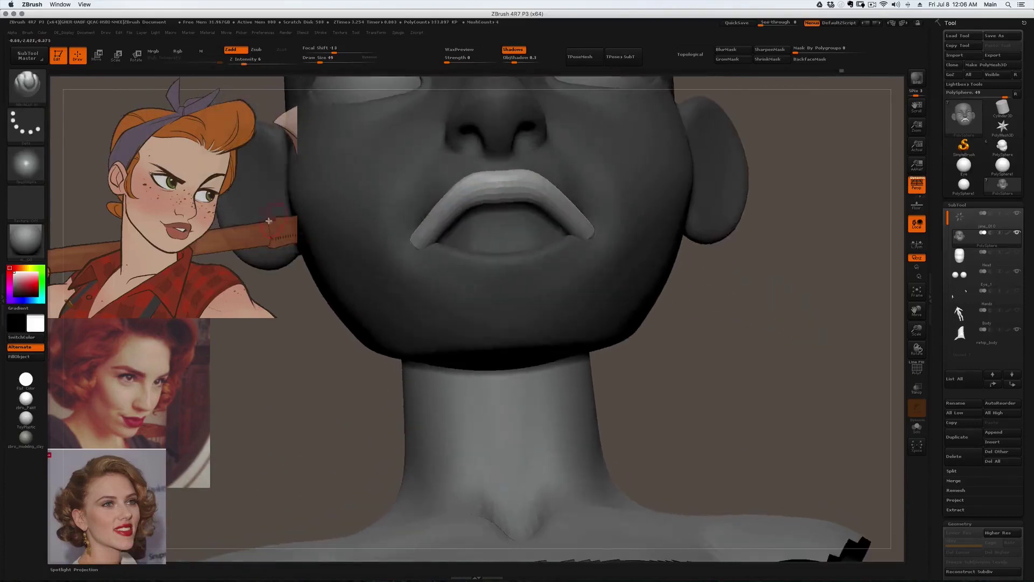
left_click_drag(368, 240, 408, 236, "ctrl+shift")
mouse_move(579, 226)
left_mouse_down("ctrl+shift")
mouse_move(360, 258)
mouse_move(362, 249)
left_mouse_up("ctrl+shift")
- Reshape the upper lip from front and side angles, and clear the mask from the head
mouse_move(485, 240)
right_mouse_down()
mouse_move(468, 272)
mouse_move(457, 246)
right_mouse_up()
key("bracketleft")
left_click_drag(483, 245, 480, 238)
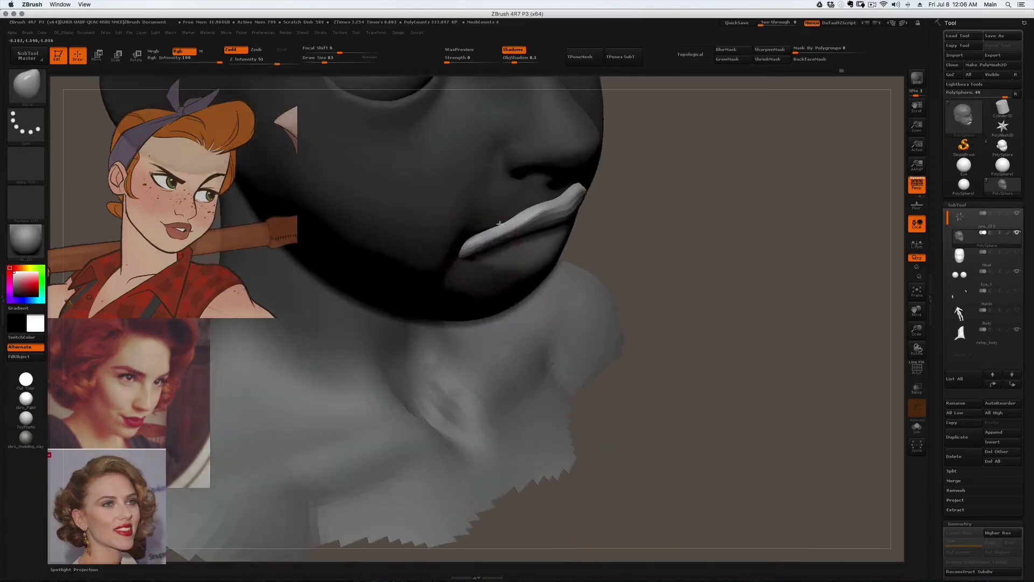
right_click_drag(508, 236, 452, 218)
left_click_drag(372, 284, 381, 293, "ctrl")
mouse_move(582, 249)
right_mouse_down()
mouse_move(513, 252)
mouse_move(550, 243)
mouse_move(501, 237)
mouse_move(530, 229)
right_mouse_up()
- Adjust the upper lip's contour with the Move Topological brush
key("b")
key("m")
key("t")
left_click_drag(557, 222, 566, 232)
mouse_move(573, 237)
right_mouse_down()
mouse_move(462, 229)
mouse_move(503, 210)
mouse_move(499, 200)
right_mouse_up()
- Choose the CurveTube brush and draw a mirrored lower-lip tube along the mouth's bottom edge, from corner to centre
key("b")
key("i")
key("b")
key("c")
left_click(226, 409)
key("b")
key("c")
left_click(286, 397)
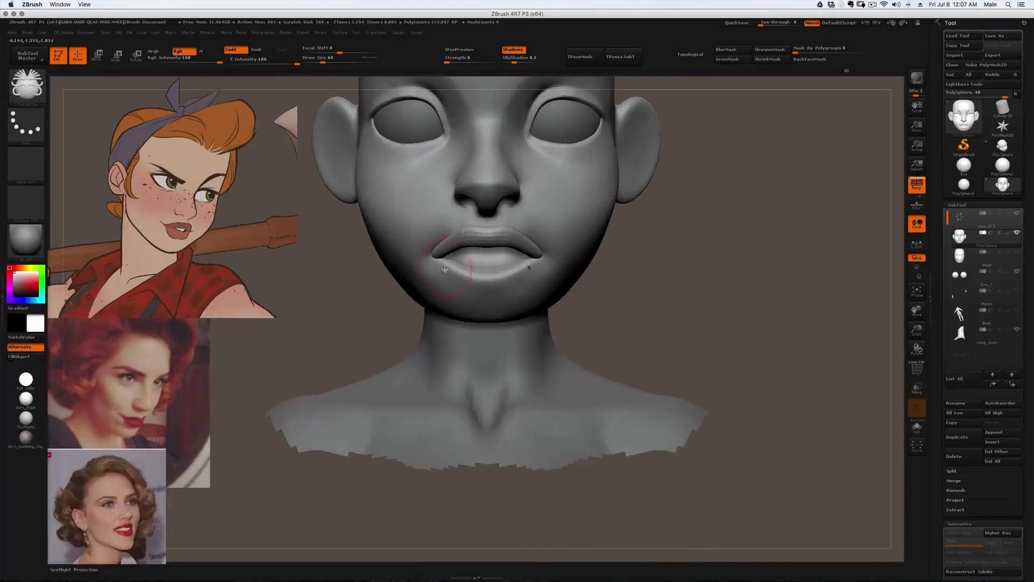
right_click_drag(457, 237, 430, 264, "ctrl")
left_click_drag(415, 242, 520, 286)
- Fit the lower-lip tube to the mouth with the Move brush and plump it with the Inflate brush
key("b")
key("m")
key("v")
mouse_move(544, 287)
right_mouse_down()
mouse_move(635, 242)
mouse_move(549, 285)
right_mouse_up()
key("b")
key("i")
key("n")
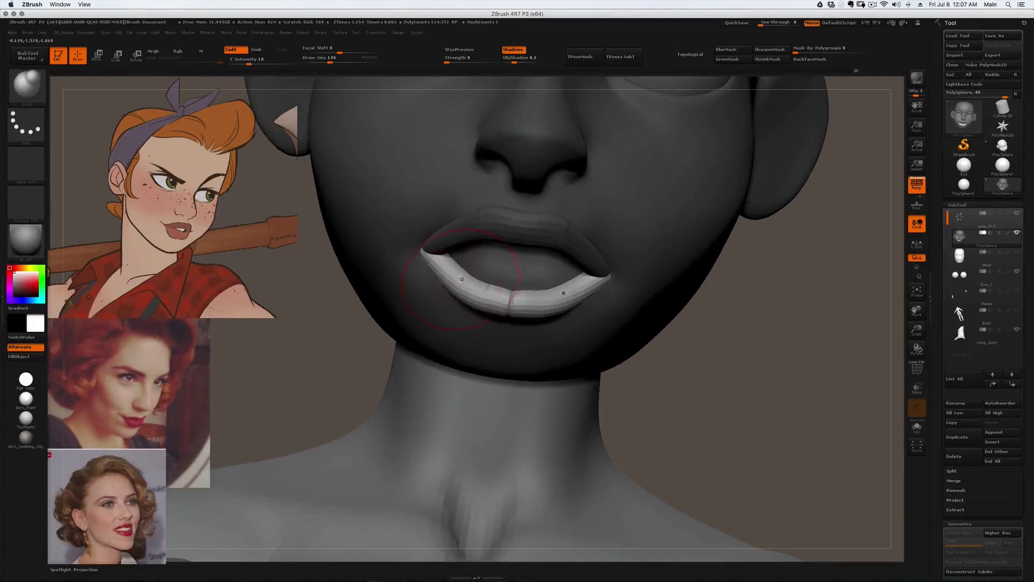
mouse_move(496, 300)
right_mouse_down("ctrl")
mouse_move(388, 291)
mouse_move(544, 284)
mouse_move(550, 314)
mouse_move(517, 280)
mouse_move(430, 266)
right_mouse_up("ctrl")
- Refine the lower lip's form, working through the DamStandard, ClayBuildup and Move brushes
key("b")
key("d")
key("s")
key("b")
key("c")
key("b")
key("b")
key("m")
key("v")
mouse_move(540, 300)
right_mouse_down()
mouse_move(422, 279)
mouse_move(431, 237)
mouse_move(660, 195)
right_mouse_up()
- Clear the current mask, isolate the lips by polygroup and mask them so only the face remains editable
left_click_drag(730, 214, 749, 226, "ctrl")
right_click_drag(716, 221, 803, 229)
left_click(589, 278, "ctrl+shift")
left_click(589, 279, "ctrl+shift")
left_click(675, 255, "ctrl")
left_click(670, 254, "ctrl+shift")
left_click(670, 254, "ctrl")
- Push the skin below and beside the masked lower lip into place with large and smaller Move brushes
mouse_move(668, 254)
right_mouse_down()
mouse_move(548, 267)
mouse_move(579, 251)
mouse_move(585, 210)
mouse_move(581, 264)
right_mouse_up()
key("bracketright")
key("bracketright")
key("bracketright")
left_click_drag(582, 264, 603, 253)
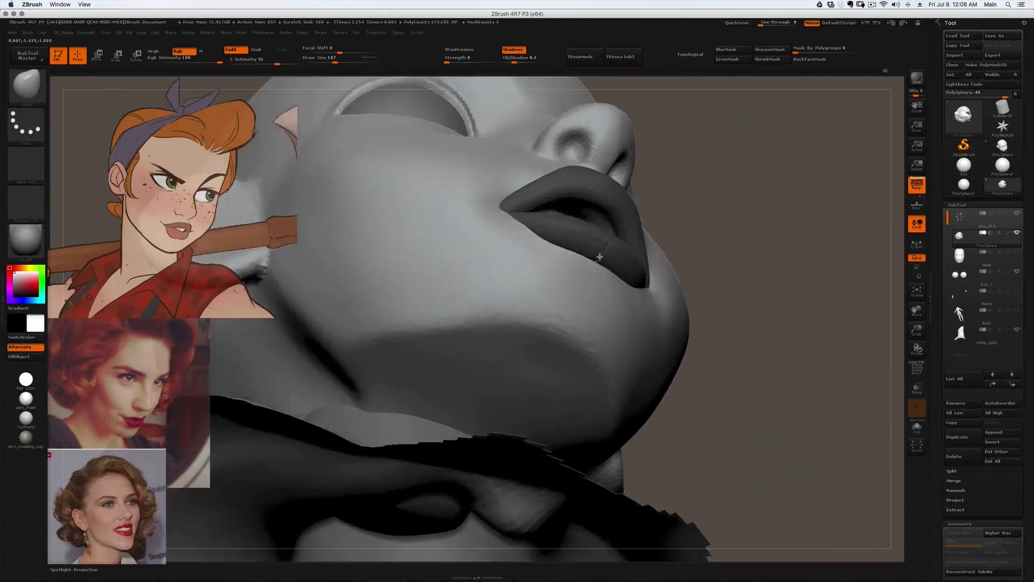
right_click_drag(603, 254, 590, 245)
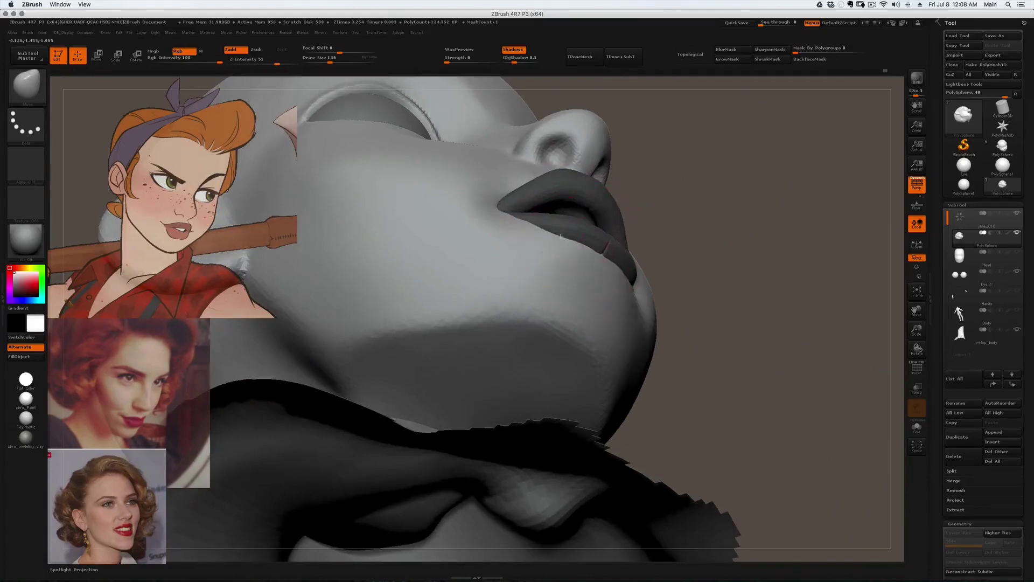
left_click_drag(520, 220, 516, 221)
mouse_move(515, 221)
right_mouse_down()
mouse_move(519, 237)
mouse_move(505, 226)
mouse_move(579, 253)
right_mouse_up()
key("s")
left_click_drag(579, 253, 569, 254)
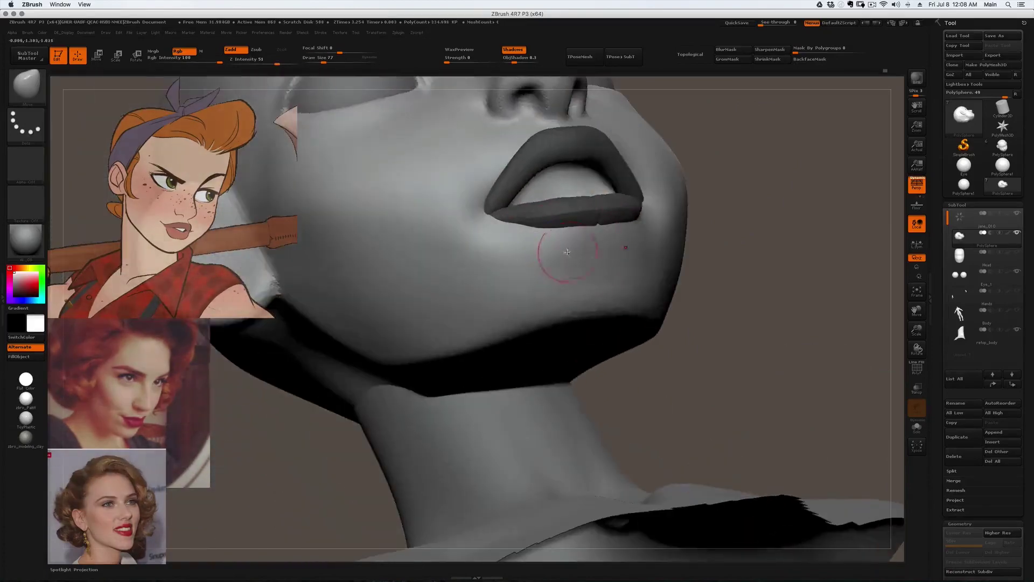
- Build up the area between the lower lip and the chin with the ClayBuildup brush
key("b")
key("c")
key("b")
key("bracketright")
right_click_drag(594, 241, 668, 213)
key("bracketleft")
mouse_move(648, 222)
left_mouse_down()
mouse_move(701, 232)
mouse_move(685, 231)
left_mouse_up()
right_click_drag(488, 234, 531, 237)
left_click_drag(544, 268, 579, 266)
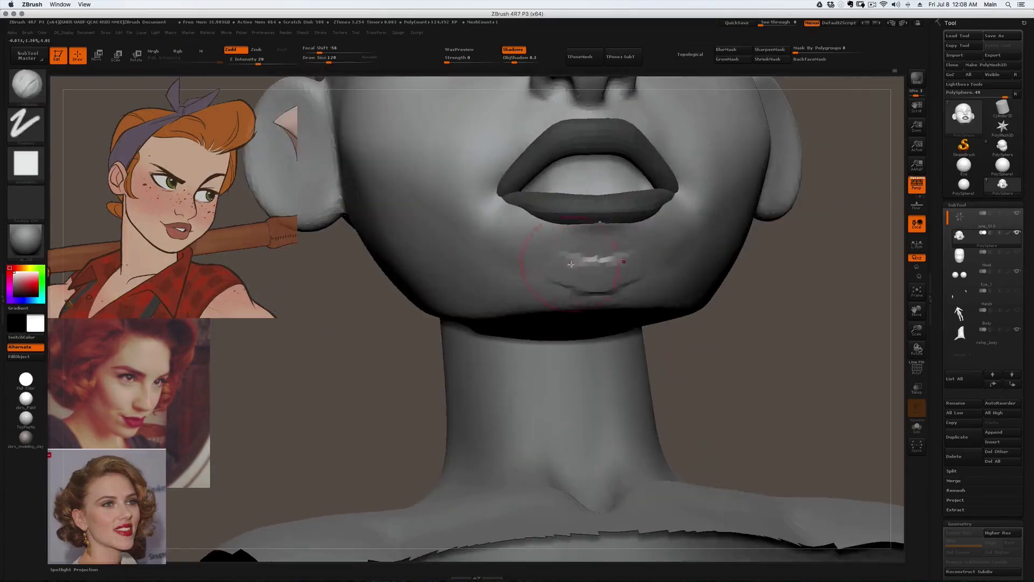
- Reshape the chin and jaw around the masked lips with the Move brush and smooth the skin by the upper lip
key("b")
key("m")
key("v")
key("s")
right_click_drag(607, 278, 570, 238)
left_click_drag(570, 238, 520, 305)
mouse_move(520, 305)
right_mouse_down()
mouse_move(652, 196)
mouse_move(642, 162)
mouse_move(575, 153)
right_mouse_up()
left_click_drag(575, 149, 571, 163, "shift")
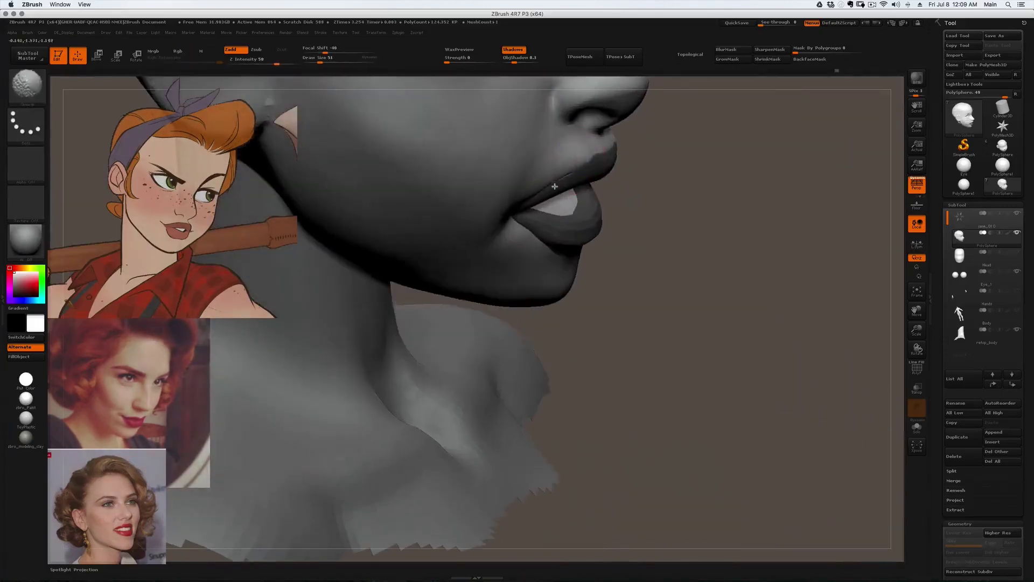
- Work the surface around the mouth corner with small brushes so it meets the lips
right_click_drag(554, 184, 559, 184)
key("s")
left_click_drag(527, 212, 520, 213)
key("s")
right_click_drag(531, 215, 509, 208)
left_click_drag(510, 208, 514, 205)
- Smooth the borders of the lips into the surrounding face
mouse_move(513, 206)
right_mouse_down()
mouse_move(521, 212)
mouse_move(544, 172)
right_mouse_up()
mouse_move(514, 210)
right_mouse_down()
mouse_move(530, 144)
mouse_move(490, 163)
mouse_move(480, 280)
mouse_move(513, 201)
mouse_move(660, 312)
mouse_move(575, 319)
mouse_move(454, 298)
mouse_move(494, 242)
mouse_move(606, 215)
mouse_move(607, 242)
right_mouse_up()
left_click_drag(606, 242, 644, 239, "shift")
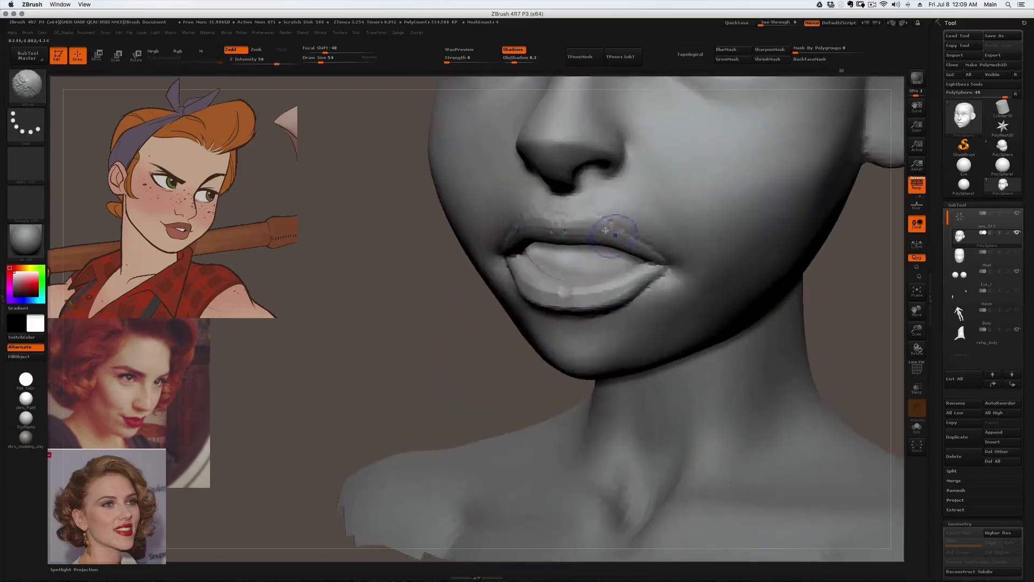
right_click_drag(517, 235, 577, 226)
left_click_drag(577, 226, 590, 212, "shift")
right_click_drag(597, 294, 481, 300)
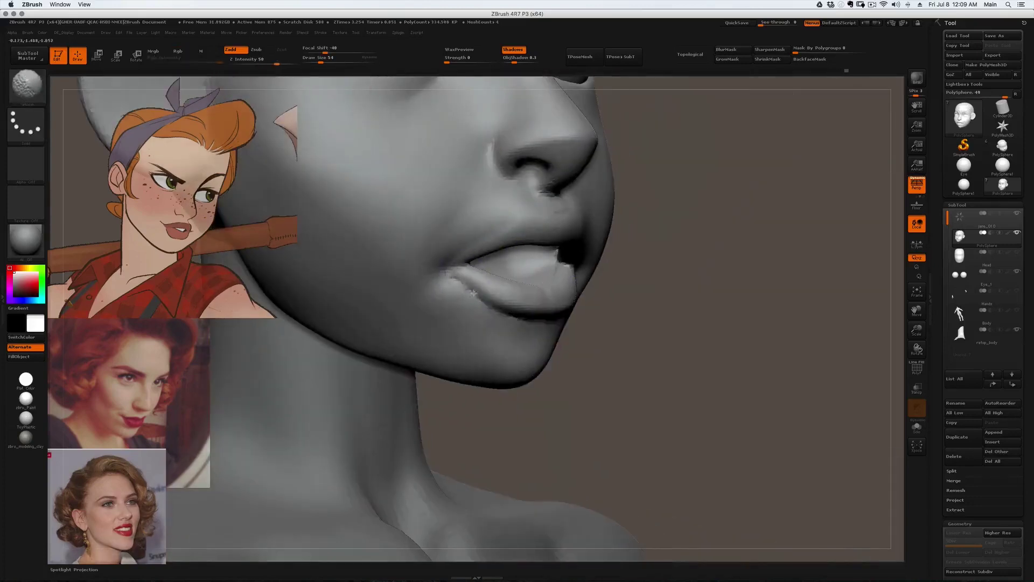
- Refine the lip contours with the Move Topological brush and soften the lower lip's form
right_click_drag(554, 219, 539, 199, "shift")
mouse_move(539, 237)
right_mouse_down()
mouse_move(582, 242)
mouse_move(544, 237)
mouse_move(564, 275)
mouse_move(492, 212)
mouse_move(579, 288)
mouse_move(549, 295)
mouse_move(563, 222)
right_mouse_up()
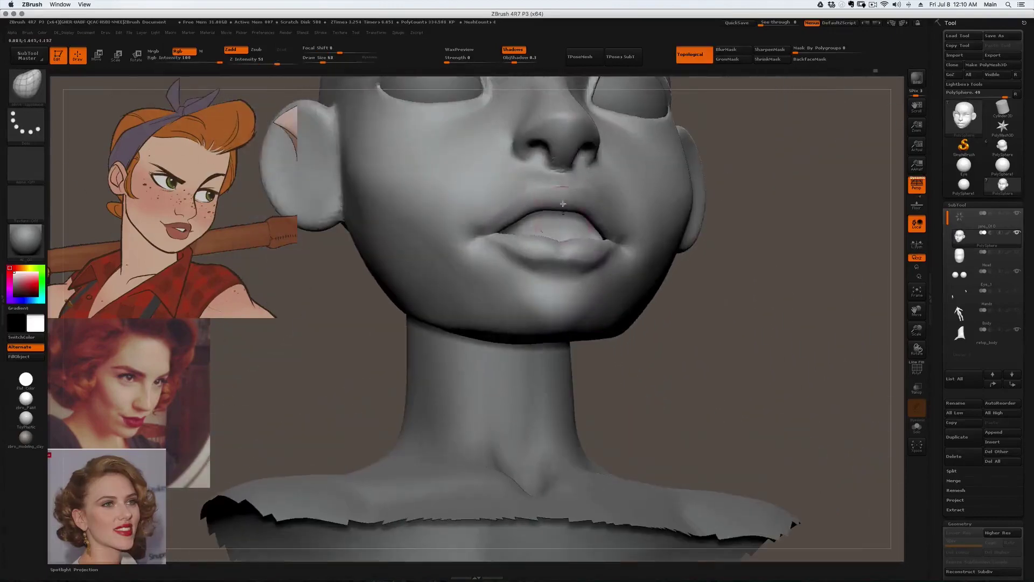
mouse_move(477, 253)
right_mouse_down("shift")
mouse_move(557, 279)
mouse_move(539, 302)
right_mouse_up("shift")
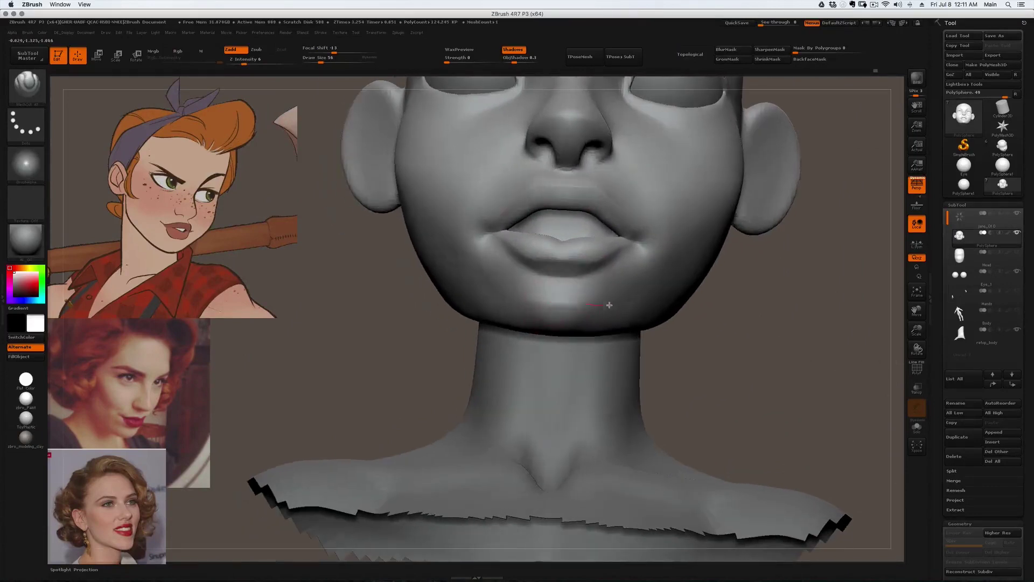
right_click_drag(565, 296, 541, 283)
left_click_drag(579, 260, 508, 249)
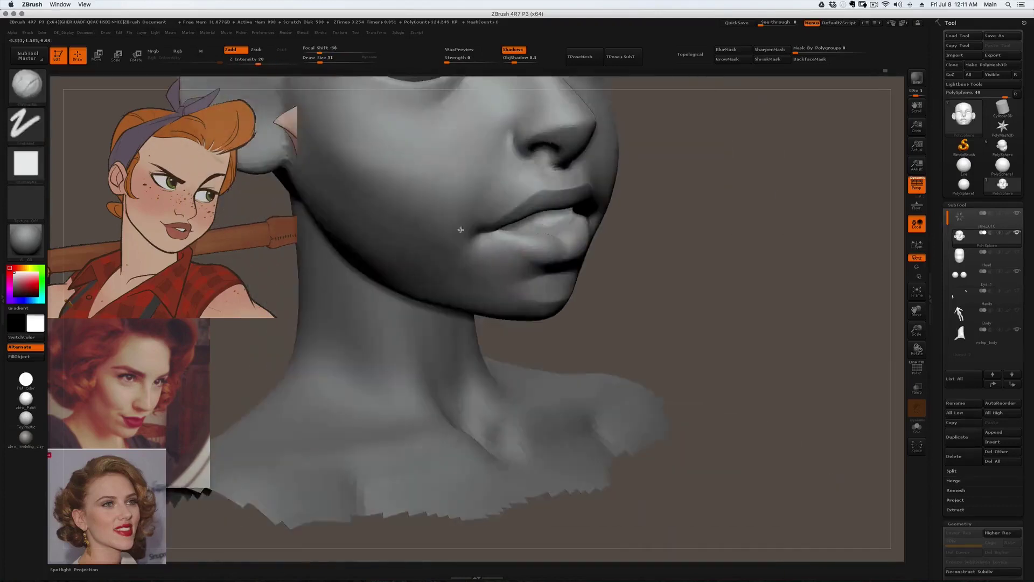
- Build up the mouth corner lightly and smooth it into the cheek
right_click_drag(460, 229, 460, 243)
left_click_drag(460, 241, 462, 224, "shift")
mouse_move(453, 236)
right_mouse_down()
mouse_move(458, 224)
mouse_move(539, 197)
right_mouse_up()
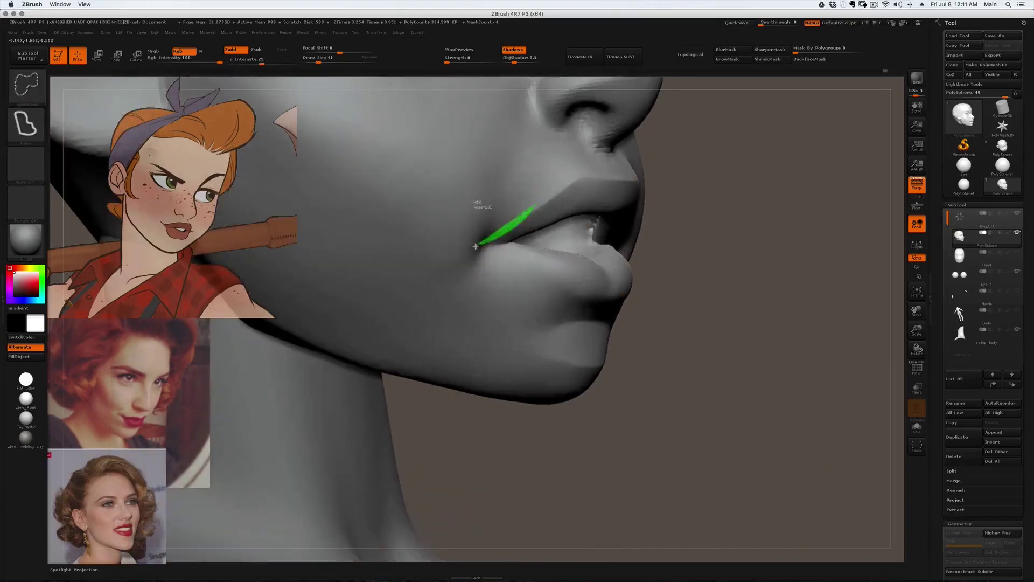
- Reposition the cheek and mouth areas with a resized Move brush
right_click_drag(698, 246, 608, 246)
key("s")
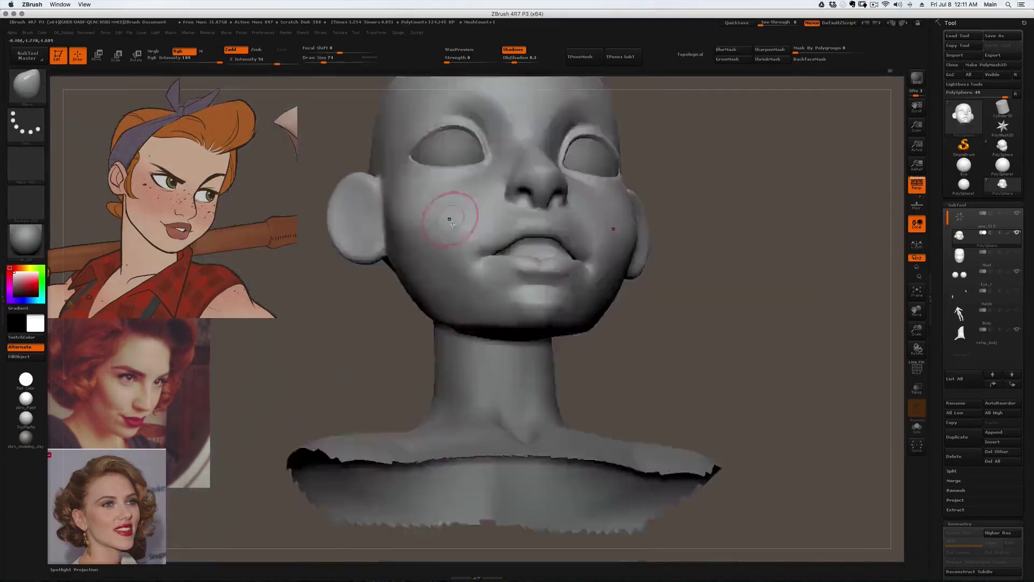
mouse_move(451, 212)
left_mouse_down()
mouse_move(554, 249)
mouse_move(557, 236)
left_mouse_up()
mouse_move(557, 236)
right_mouse_down()
mouse_move(489, 230)
mouse_move(408, 284)
mouse_move(418, 282)
mouse_move(418, 219)
mouse_move(484, 216)
mouse_move(474, 220)
mouse_move(571, 242)
mouse_move(524, 243)
mouse_move(538, 260)
mouse_move(510, 277)
mouse_move(492, 259)
mouse_move(491, 234)
right_mouse_up()
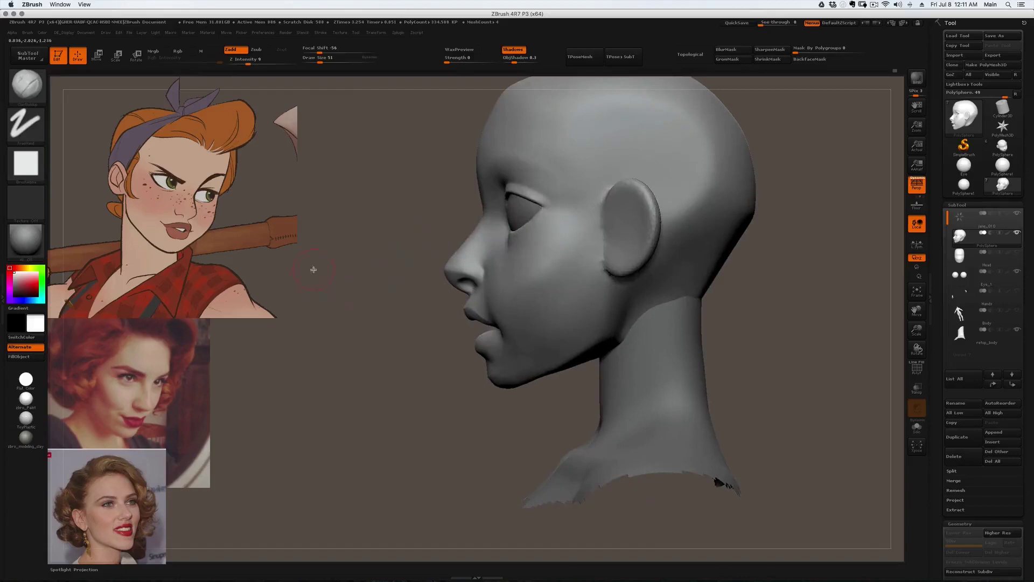
- Adjust the overall face shape around the cheeks with an enlarged Move brush
right_click_drag(462, 110, 587, 134)
key("b")
key("m")
key("v")
key("s")
left_click_drag(480, 292, 499, 293)
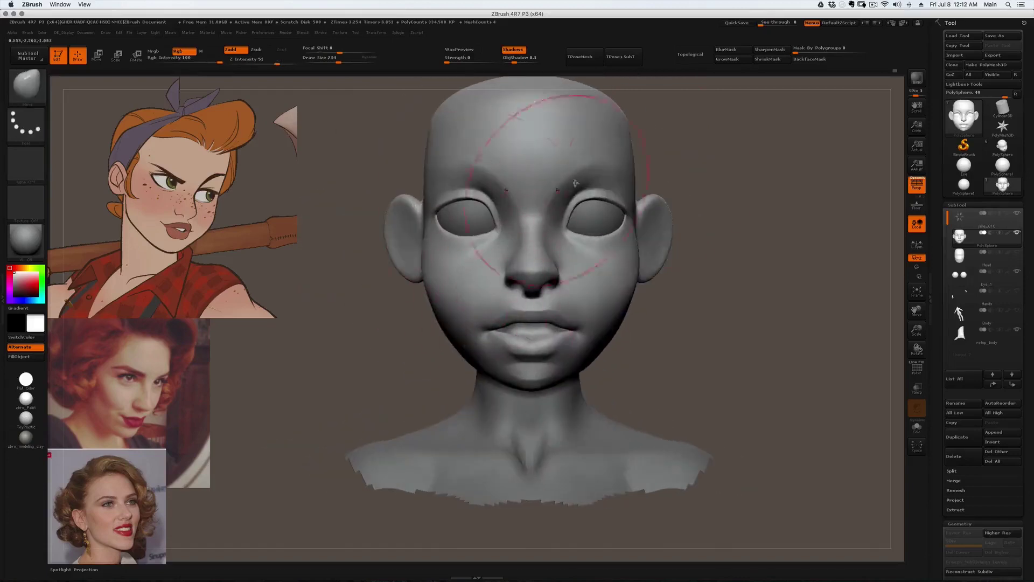
- Reshape the forehead and brow with the large Move brush from a three-quarter view
right_click_drag(635, 186, 710, 181)
mouse_move(709, 181)
left_mouse_down()
mouse_move(729, 205)
mouse_move(738, 199)
mouse_move(725, 193)
left_mouse_up()
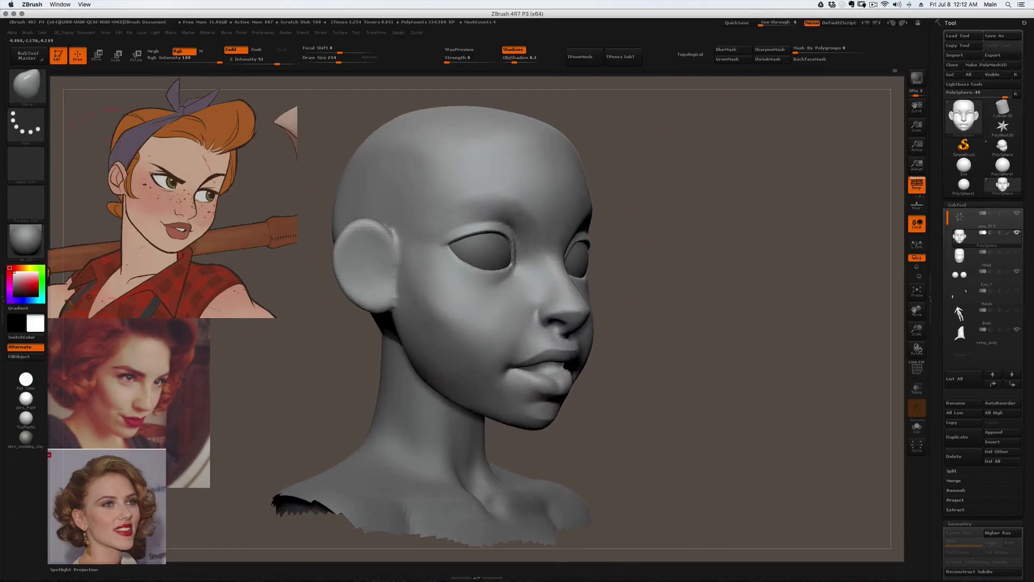
left_click_drag(591, 185, 558, 188)
mouse_move(574, 196)
right_mouse_down()
mouse_move(589, 200)
mouse_move(603, 185)
right_mouse_up()
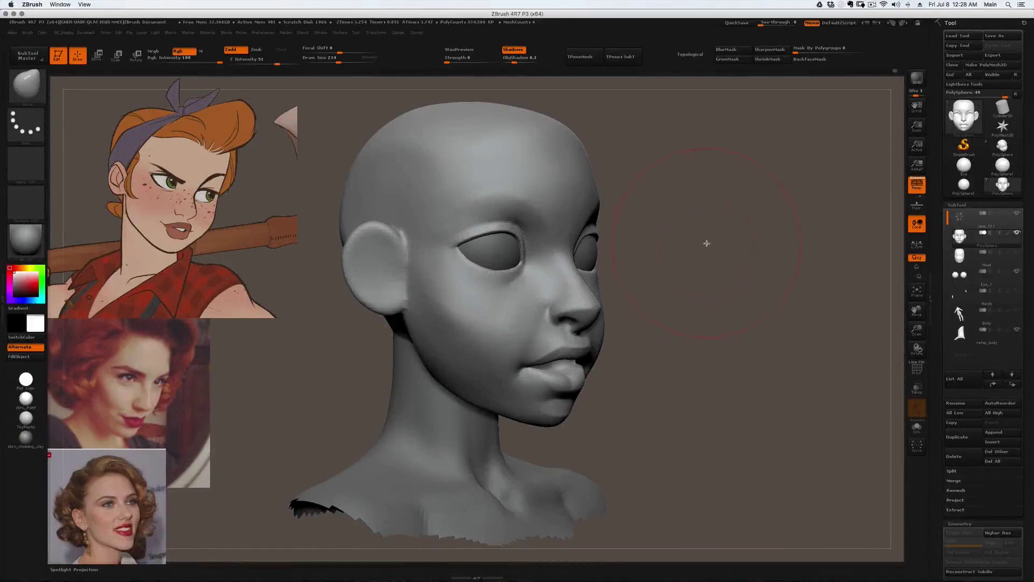
- Rework the brow region and the cheek below the eye with a smaller Move brush
left_click_drag(694, 246, 677, 247)
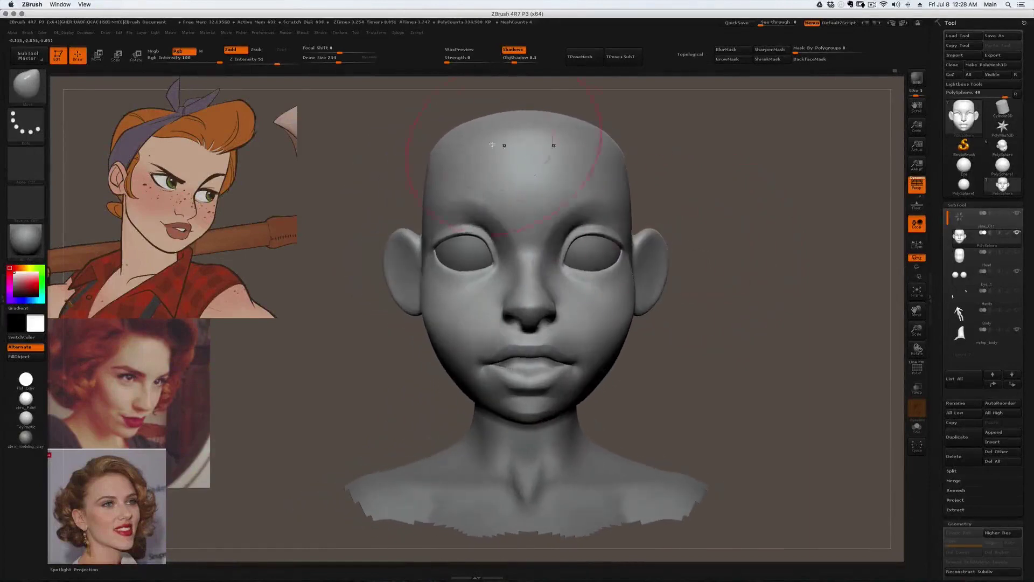
key("s")
left_click_drag(495, 191, 489, 191)
left_click_drag(652, 374, 541, 377)
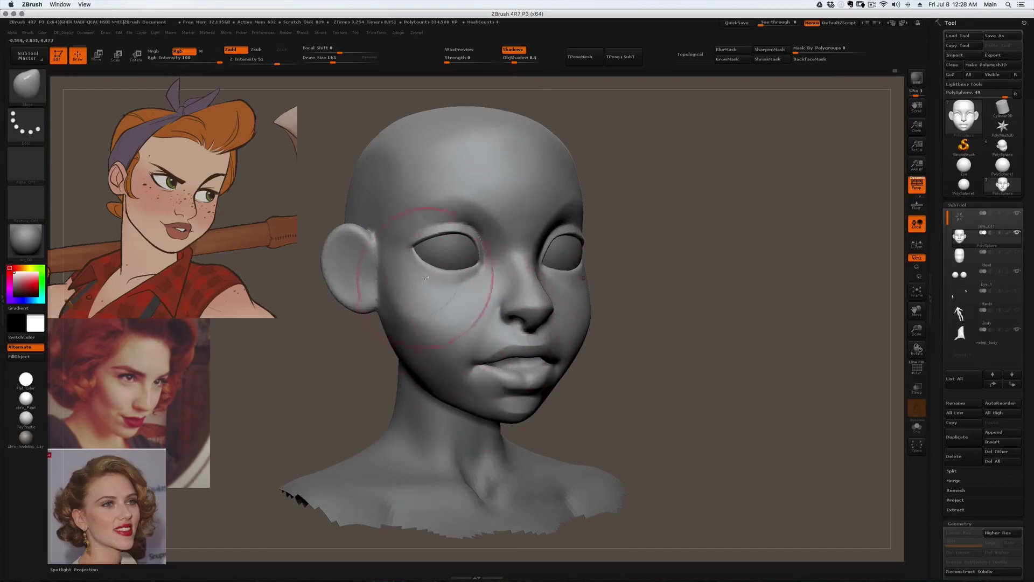
left_click_drag(420, 280, 445, 286)
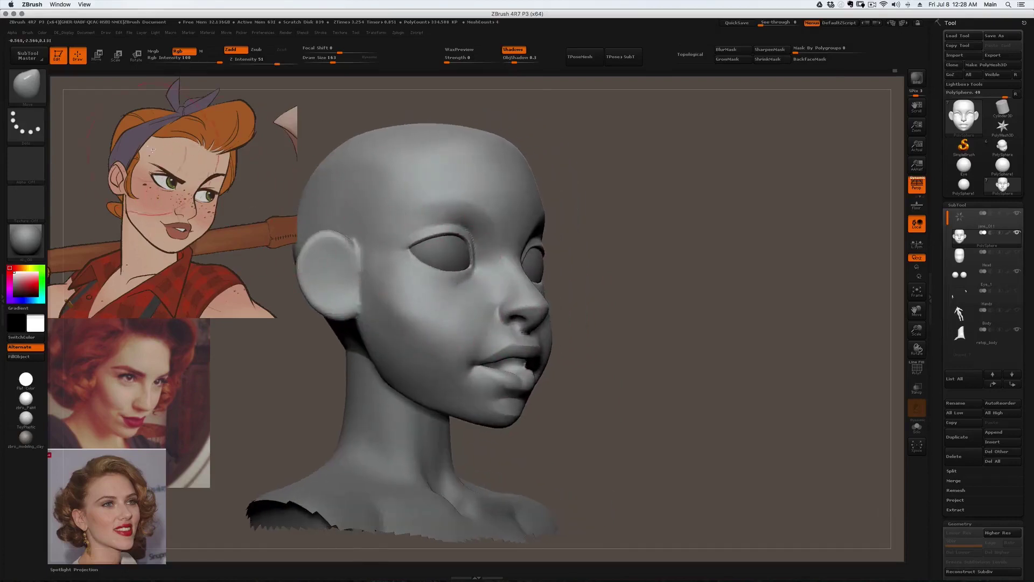
left_click_drag(202, 212, 177, 196)
key("s")
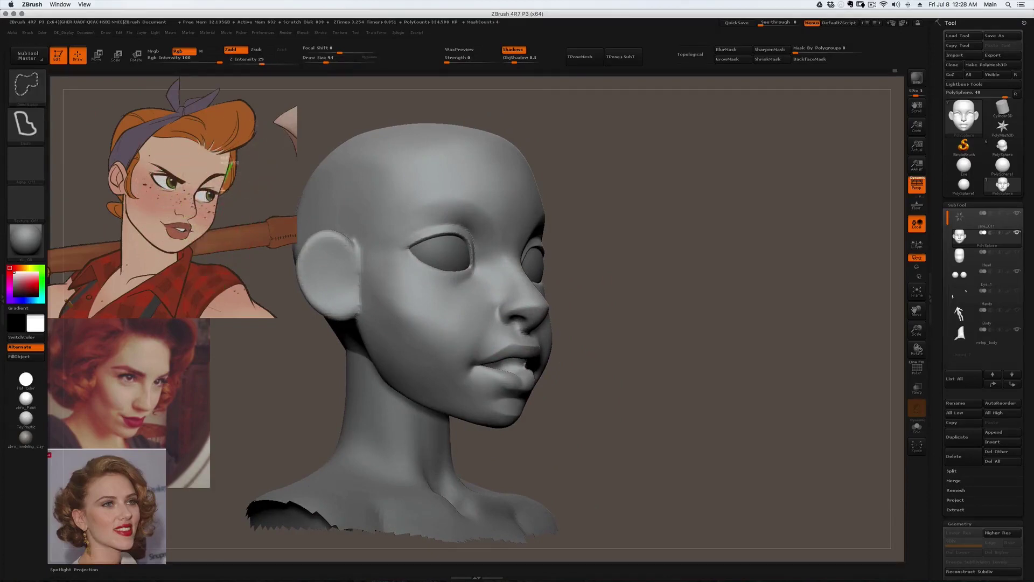
- Adjust the lower eyelid contour with the Move brush while viewing the face from the front
mouse_move(209, 253)
left_mouse_down("ctrl+shift")
mouse_move(243, 174)
mouse_move(245, 186)
mouse_move(238, 176)
mouse_move(223, 186)
mouse_move(91, 168)
left_mouse_up("ctrl+shift")
left_click_drag(700, 270, 609, 258)
mouse_move(727, 243)
left_mouse_down("alt")
mouse_move(727, 302)
mouse_move(781, 318)
mouse_move(695, 302)
left_mouse_up("alt")
key("s")
left_click_drag(447, 285, 437, 285)
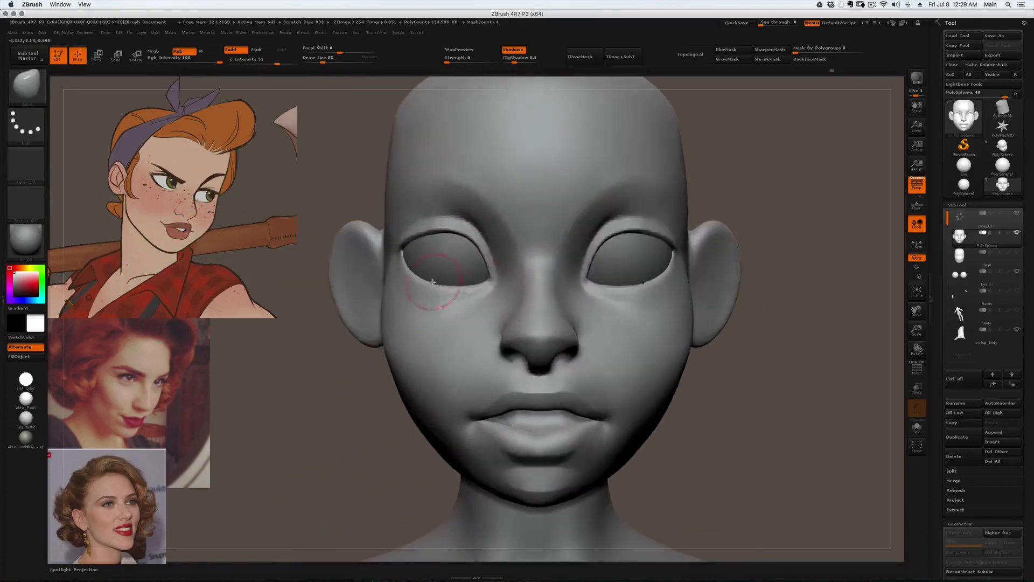
- Mask part of the lower face and shift the mouth and chin area with Transpose Move
left_click_drag(717, 312, 797, 285)
mouse_move(700, 291)
left_mouse_down()
mouse_move(748, 317)
mouse_move(727, 286)
left_mouse_up()
mouse_move(539, 483)
left_mouse_down("ctrl")
mouse_move(397, 436)
mouse_move(565, 307)
left_mouse_up("ctrl")
left_click(566, 388, "ctrl")
key("r")
key("w")
left_click_drag(477, 431, 619, 344)
left_click_drag(551, 388, 545, 391)
key("q")
mouse_move(673, 350)
left_mouse_down()
mouse_move(738, 280)
mouse_move(646, 344)
left_mouse_up()
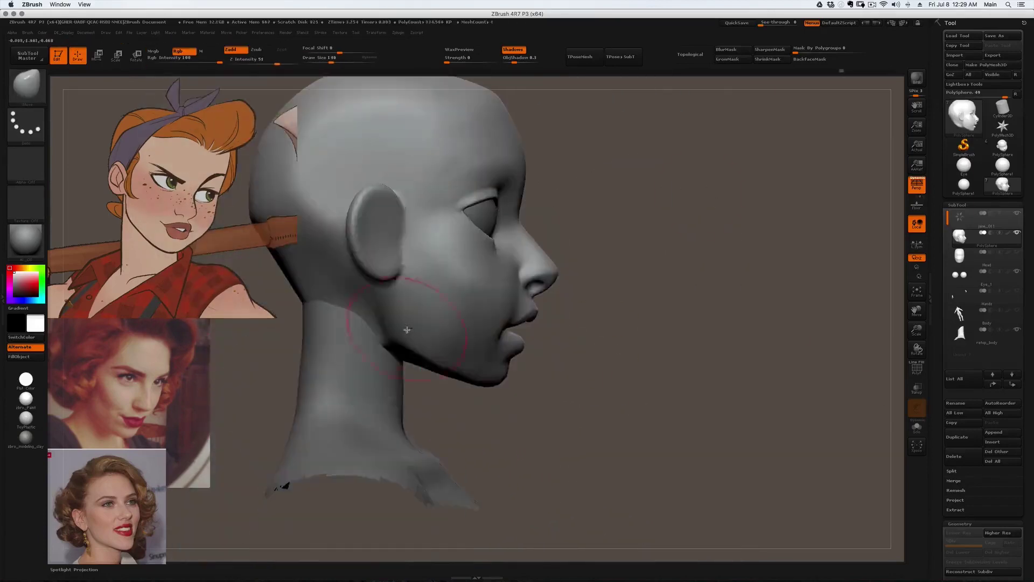
- Smooth the jawline in profile and refine the lower face with short Move brush strokes
left_click_drag(700, 324, 641, 318)
left_click_drag(455, 376, 420, 345, "shift")
mouse_move(673, 334)
left_mouse_down()
mouse_move(641, 315)
mouse_move(684, 302)
left_mouse_up()
mouse_move(669, 162)
left_mouse_down("alt")
mouse_move(669, 198)
mouse_move(727, 191)
left_mouse_up("alt")
key("s")
left_click_drag(540, 168, 545, 168)
left_click_drag(727, 291, 679, 301)
left_click_drag(557, 269, 553, 291)
mouse_move(717, 302)
left_mouse_down()
mouse_move(679, 302)
mouse_move(738, 297)
left_mouse_up()
left_click_drag(571, 317, 580, 301, "shift")
- Smooth the cheek beneath the eye and nudge the mouth area with the Move brush
key("b")
key("m")
key("v")
mouse_move(700, 323)
left_mouse_down()
mouse_move(721, 302)
mouse_move(630, 334)
left_mouse_up()
left_click_drag(501, 269, 491, 284, "shift")
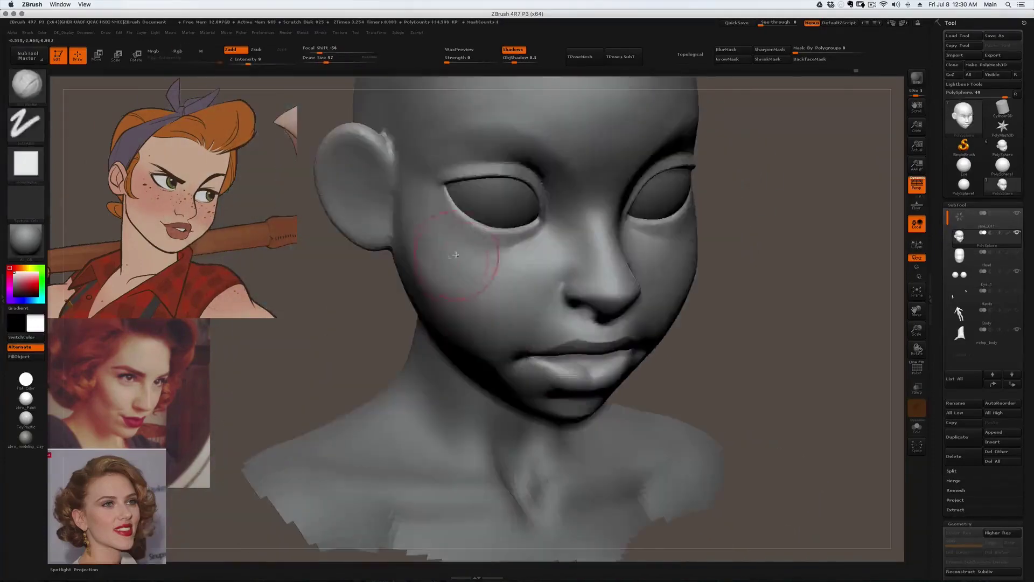
left_click_drag(754, 323, 710, 313)
left_click_drag(539, 360, 542, 355)
mouse_move(781, 324)
left_mouse_down()
mouse_move(674, 323)
mouse_move(684, 302)
left_mouse_up()
left_click_drag(571, 253, 577, 232, "shift")
- Refine the cheek, jaw and nose shapes with brush strokes, working from three-quarter and front angles
mouse_move(630, 219)
right_mouse_down()
mouse_move(637, 249)
mouse_move(668, 258)
right_mouse_up()
mouse_move(571, 272)
right_mouse_down()
mouse_move(614, 279)
mouse_move(665, 248)
right_mouse_up()
left_click_drag(506, 323, 508, 332)
right_click_drag(484, 345, 517, 337)
mouse_move(469, 361)
right_mouse_down()
mouse_move(461, 356)
mouse_move(502, 360)
mouse_move(531, 334)
mouse_move(399, 341)
mouse_move(493, 371)
right_mouse_up()
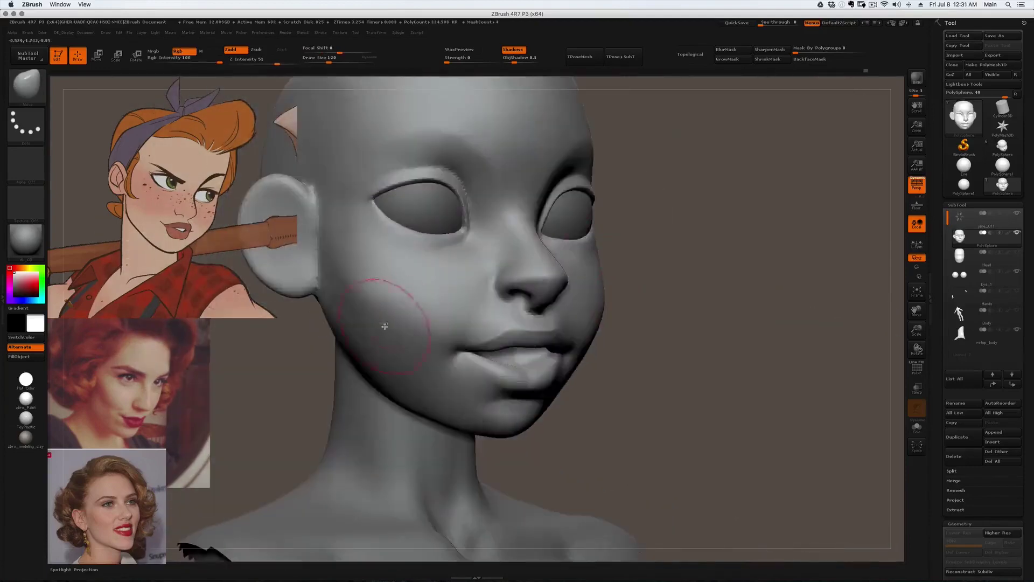
mouse_move(381, 323)
right_mouse_down()
mouse_move(366, 242)
mouse_move(346, 203)
mouse_move(378, 204)
mouse_move(364, 284)
mouse_move(345, 259)
mouse_move(706, 201)
mouse_move(664, 218)
mouse_move(706, 324)
mouse_move(705, 289)
mouse_move(667, 195)
mouse_move(631, 248)
mouse_move(566, 242)
right_mouse_up()
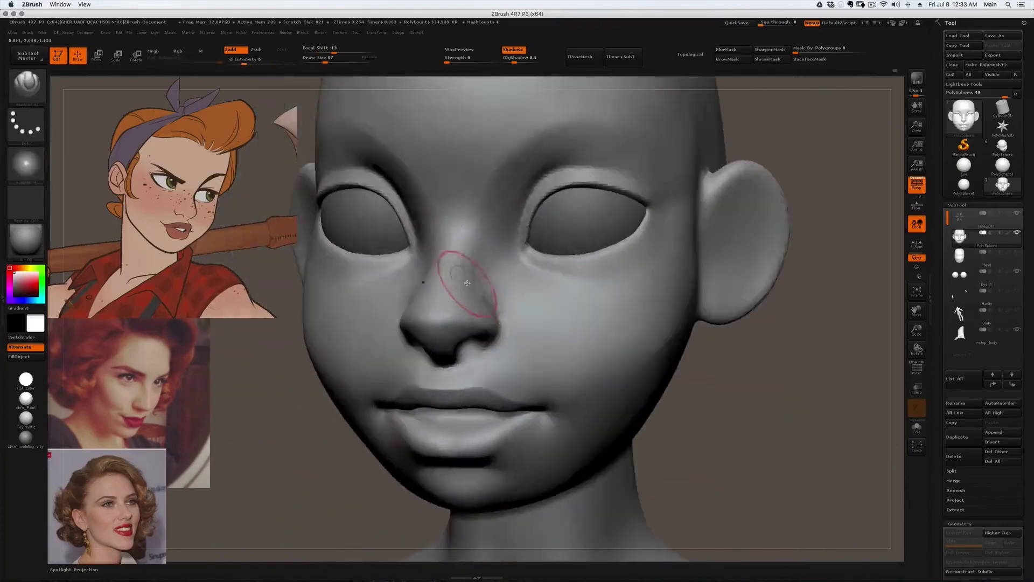
mouse_move(468, 281)
right_mouse_down()
mouse_move(479, 190)
mouse_move(427, 226)
mouse_move(485, 310)
mouse_move(688, 293)
mouse_move(765, 312)
mouse_move(492, 364)
mouse_move(479, 308)
right_mouse_up()
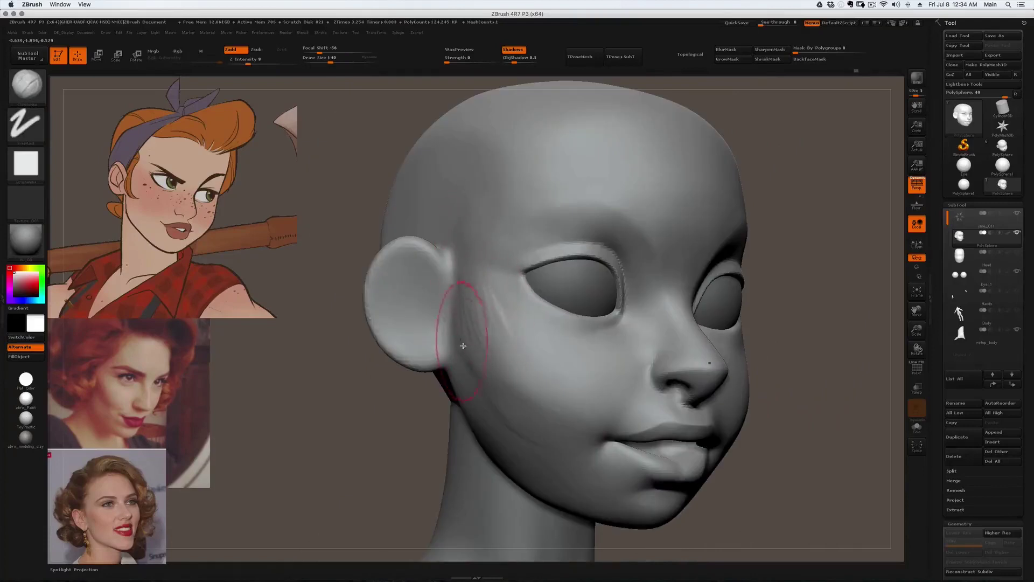
- Smooth the cheek and the rear of the jaw below the ear into one rounded surface
left_click_drag(468, 372, 494, 352, "shift")
left_click_drag(511, 412, 527, 369, "shift")
right_click_drag(526, 369, 513, 388)
left_click_drag(512, 388, 520, 404, "shift")
right_click_drag(519, 404, 516, 383)
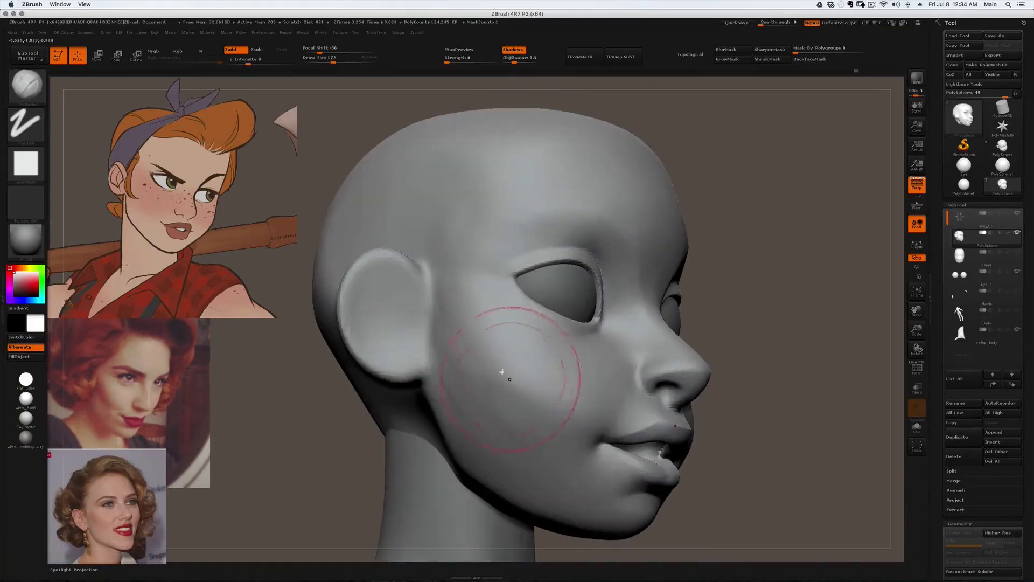
left_click_drag(505, 399, 500, 415, "shift")
mouse_move(448, 381)
left_mouse_down()
mouse_move(450, 413)
mouse_move(513, 439)
left_mouse_up()
right_click_drag(513, 438, 543, 374)
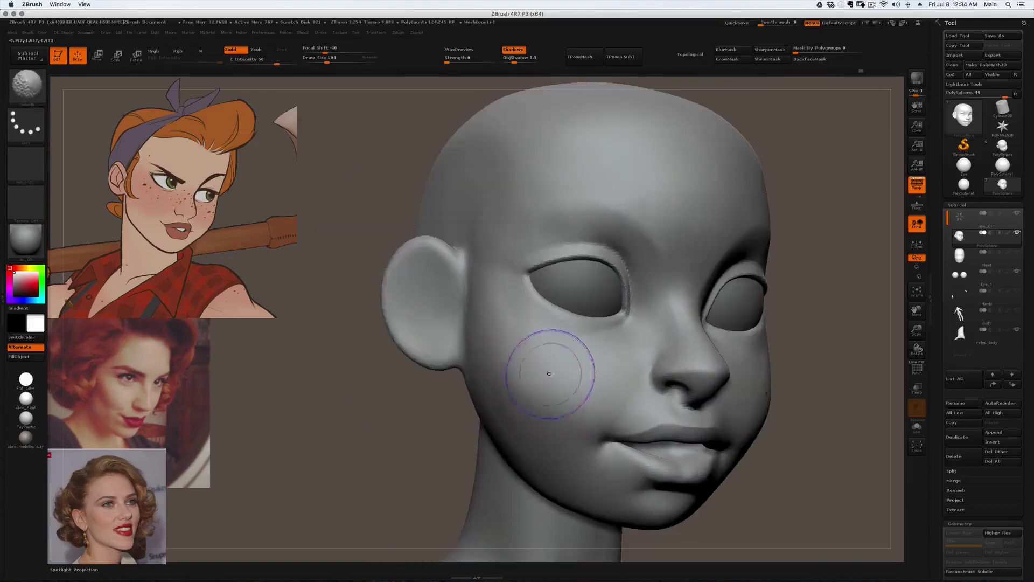
- Smooth the side of the face between the ear and the cheekbone
left_click_drag(486, 306, 479, 371, "shift")
mouse_move(479, 371)
right_mouse_down()
mouse_move(503, 365)
mouse_move(531, 385)
right_mouse_up()
mouse_move(566, 431)
right_mouse_down("alt")
mouse_move(496, 395)
mouse_move(494, 278)
right_mouse_up("alt")
right_click_drag(528, 328, 551, 327)
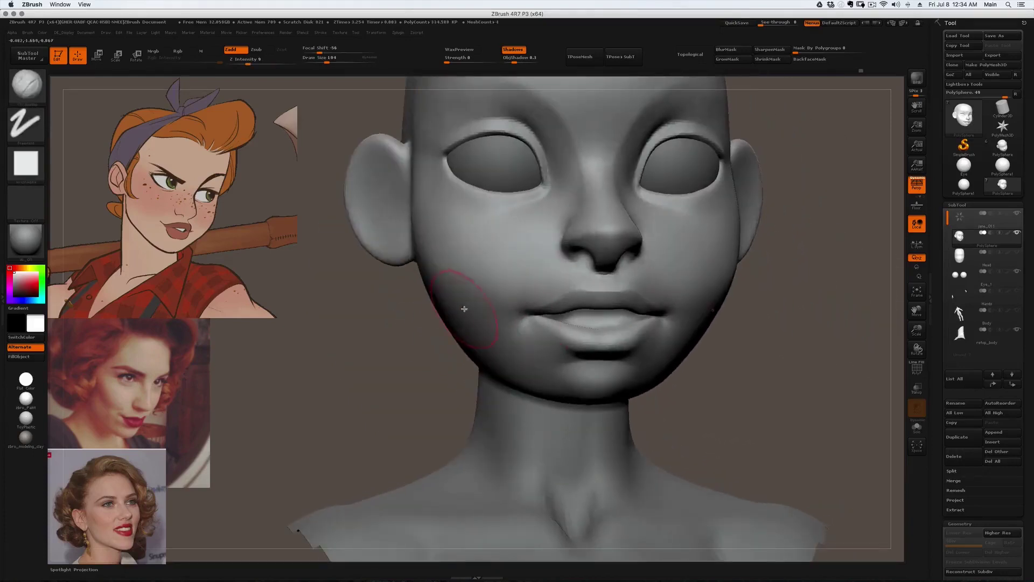
mouse_move(423, 168)
left_mouse_down("ctrl+shift")
mouse_move(517, 393)
mouse_move(693, 350)
mouse_move(747, 171)
mouse_move(822, 246)
left_mouse_up("ctrl+shift")
key("ctrl+z")
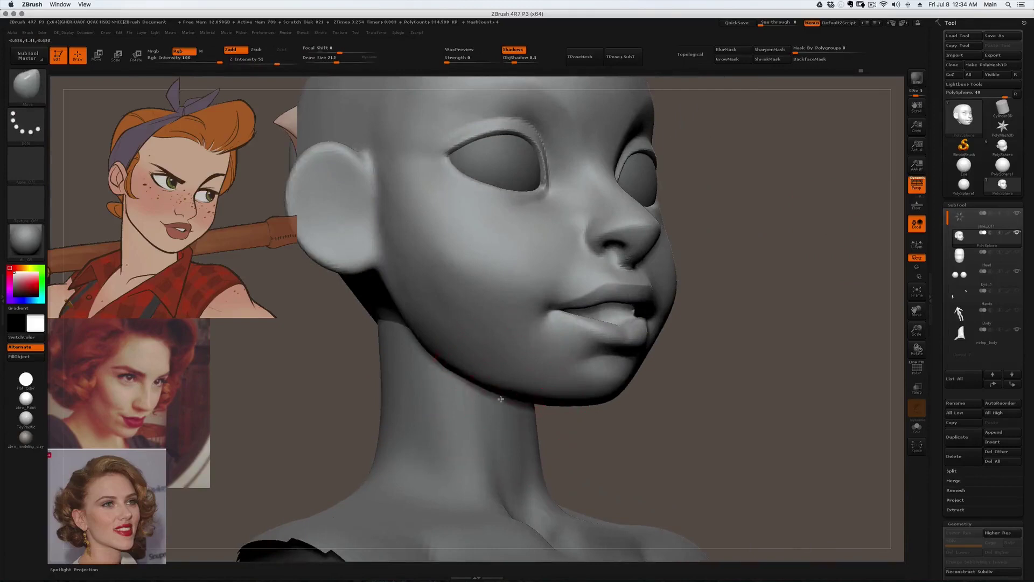
- Reshape the jawline and lower cheeks with a large Move brush from three-quarter and front angles
right_click_drag(479, 381, 471, 377)
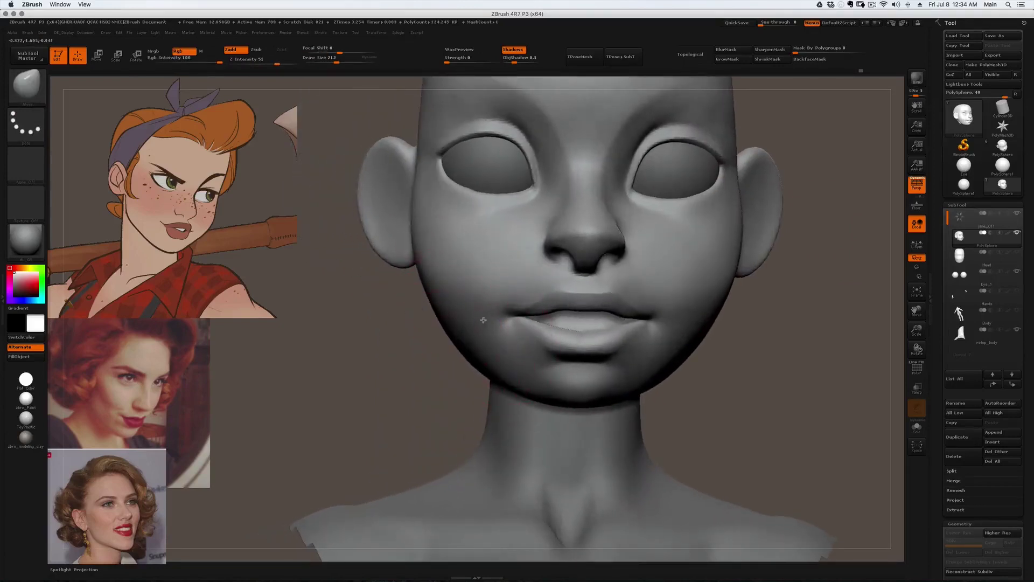
right_click_drag(483, 321, 487, 317)
right_click_drag(513, 374, 551, 377)
key("s")
left_click_drag(553, 395, 549, 395)
mouse_move(550, 388)
right_mouse_down()
mouse_move(568, 393)
mouse_move(501, 395)
mouse_move(446, 376)
mouse_move(449, 391)
right_mouse_up()
key("[")
- Turn off the render shadows and switch the model to the green MatCap material
left_click(510, 50)
right_click_drag(547, 307, 514, 363, "alt")
right_click_drag(607, 362, 582, 371)
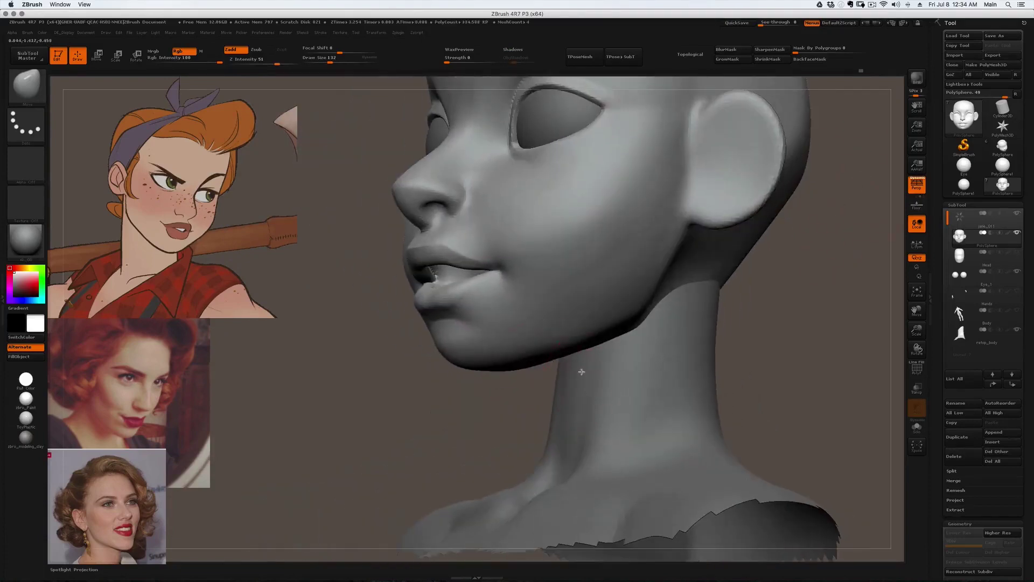
left_click(29, 233)
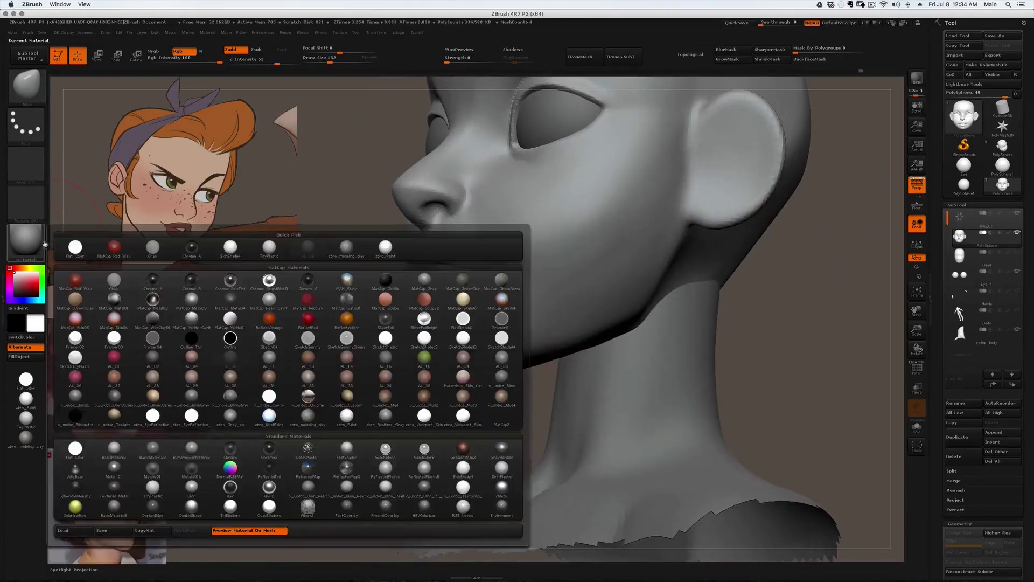
left_click(424, 358)
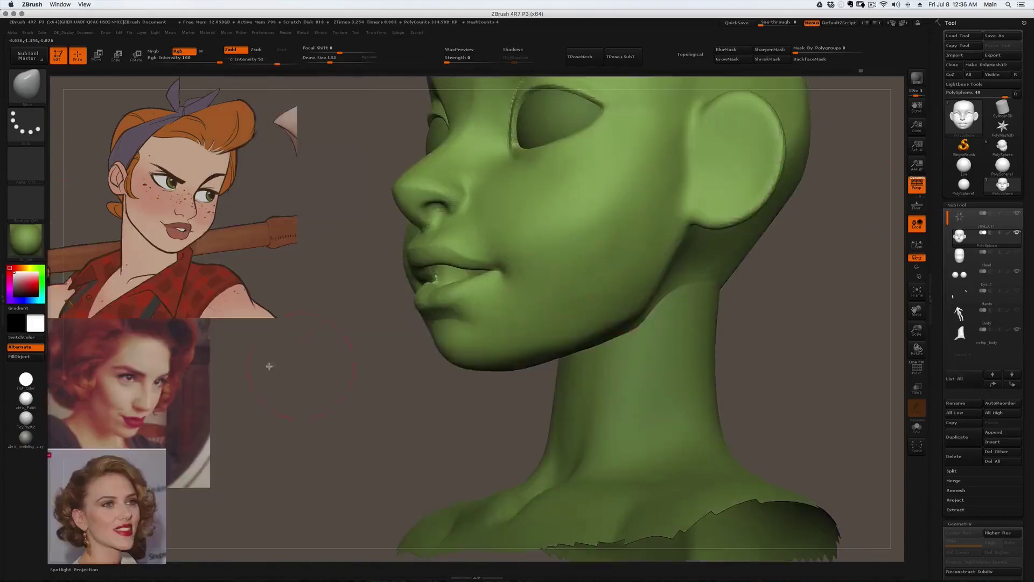
- Smooth the underside of the jaw where it meets the neck and undo the last change
mouse_move(266, 362)
right_mouse_down()
mouse_move(580, 349)
mouse_move(597, 371)
mouse_move(568, 387)
mouse_move(474, 380)
mouse_move(561, 330)
right_mouse_up()
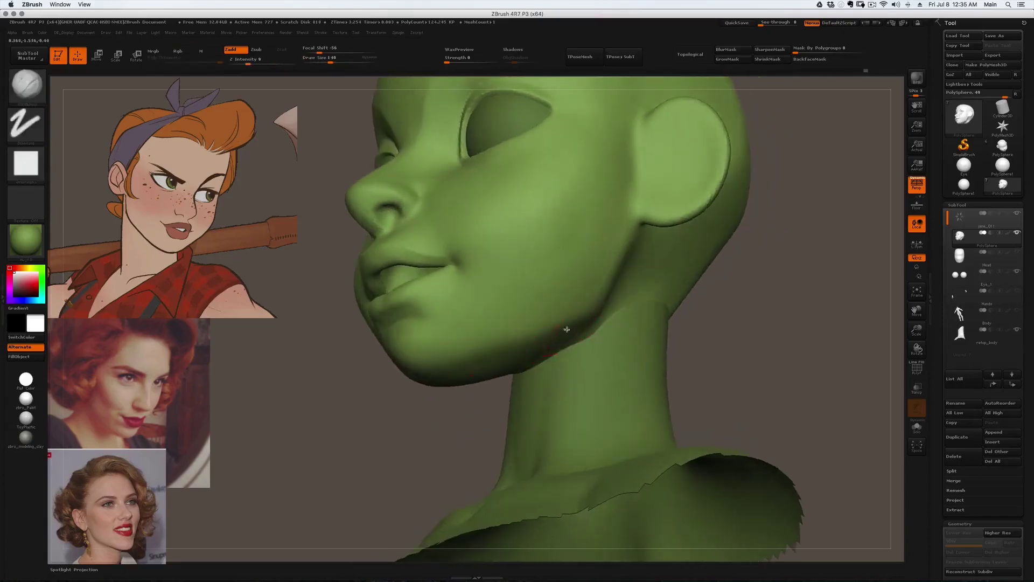
left_click_drag(540, 342, 540, 348, "shift")
mouse_move(527, 368)
right_mouse_down()
mouse_move(552, 358)
mouse_move(385, 383)
mouse_move(445, 394)
mouse_move(488, 311)
right_mouse_up()
key("b")
key("m")
key("v")
key("ctrl+z")
mouse_move(512, 277)
right_mouse_down()
mouse_move(459, 273)
mouse_move(471, 293)
mouse_move(410, 269)
right_mouse_up()
mouse_move(479, 227)
right_mouse_down()
mouse_move(471, 223)
mouse_move(487, 218)
right_mouse_up()
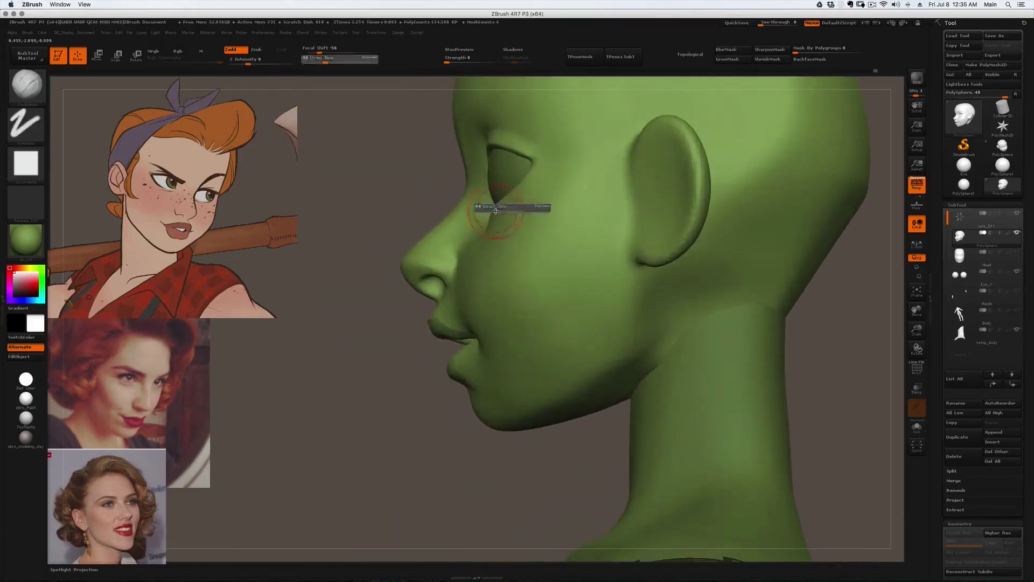
- Trace the cheek contour from the eye past the nose to the chin in profile with the selection lasso
key("s")
left_click(482, 238)
key("ctrl+shift")
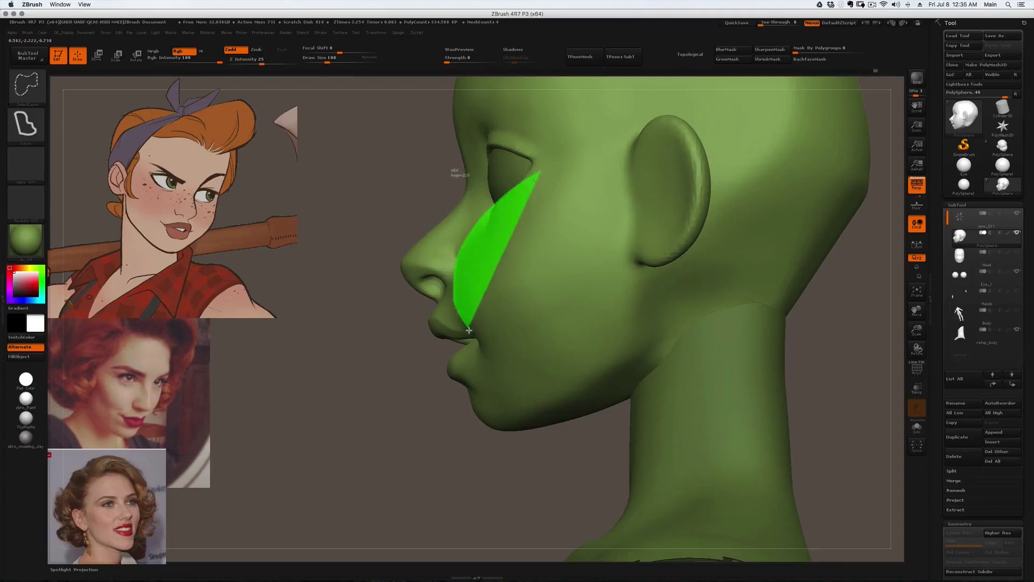
left_click_drag(477, 400, 496, 386, "ctrl+shift")
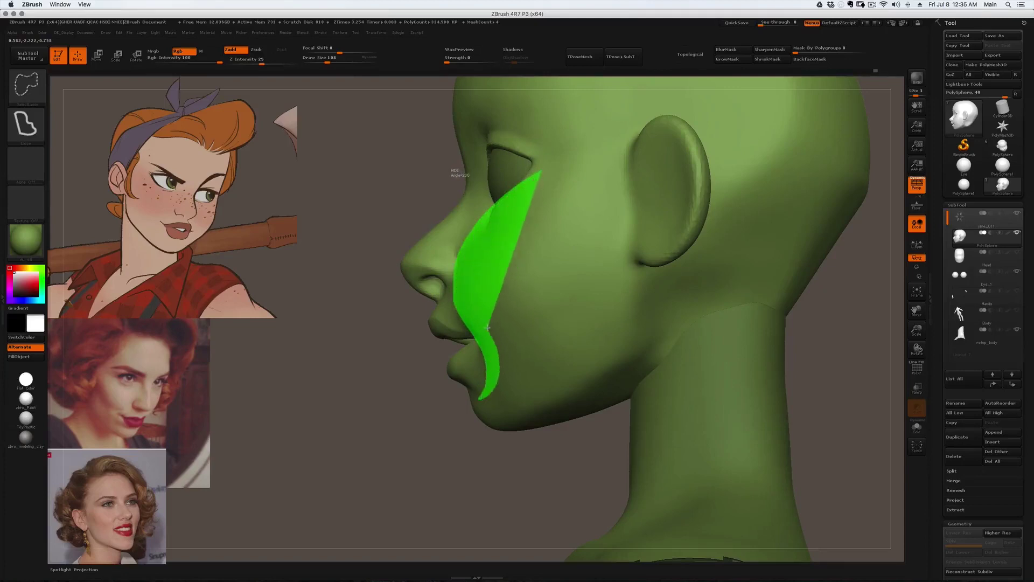
left_click_drag(489, 332, 470, 273, "ctrl+shift")
left_click_drag(509, 206, 502, 214, "ctrl+shift")
mouse_move(462, 277)
right_mouse_down()
mouse_move(468, 309)
mouse_move(584, 302)
mouse_move(455, 267)
mouse_move(430, 237)
mouse_move(459, 263)
right_mouse_up()
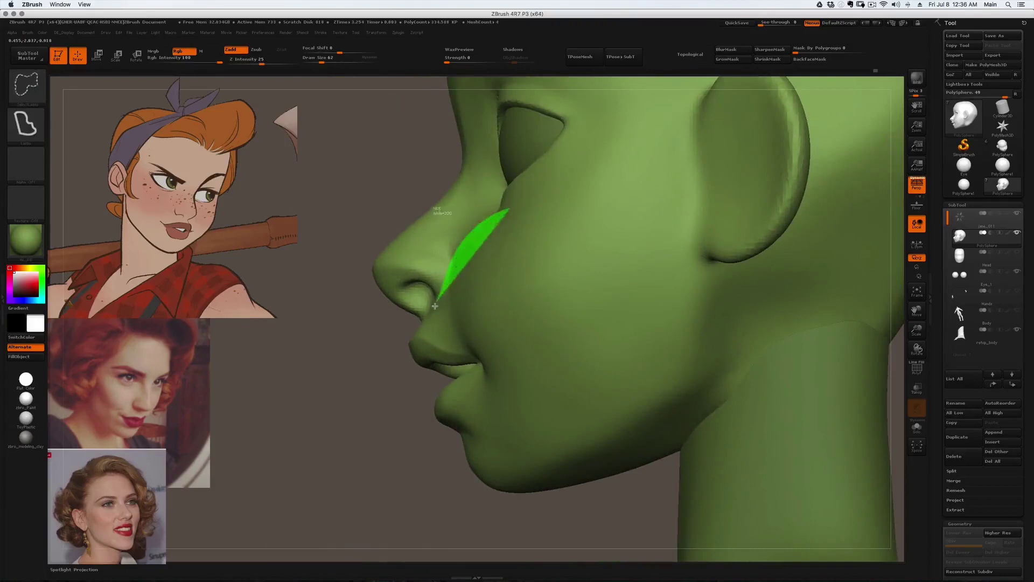
mouse_move(422, 331)
left_mouse_down("ctrl+shift")
mouse_move(410, 210)
mouse_move(504, 146)
mouse_move(501, 156)
left_mouse_up("ctrl+shift")
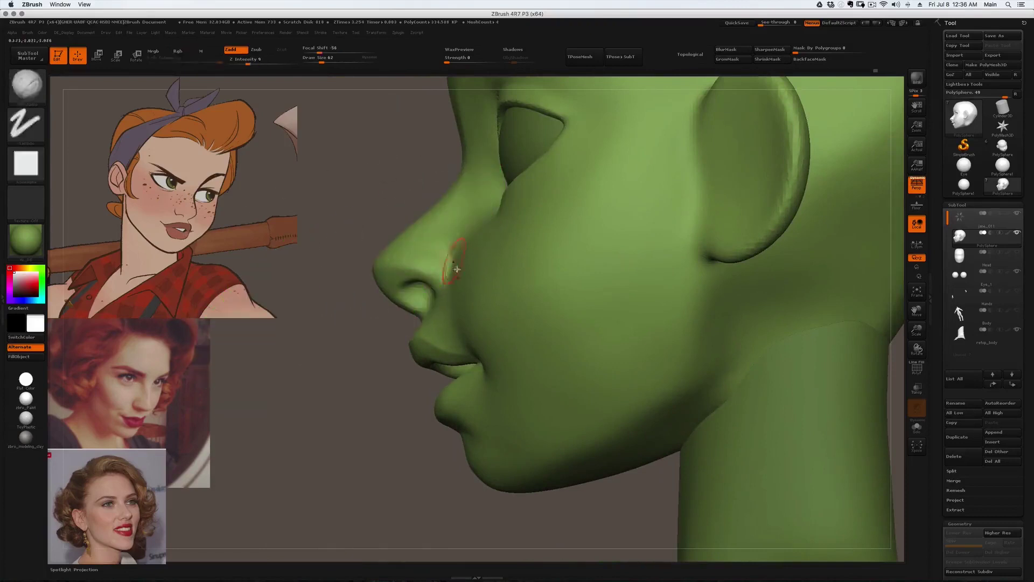
mouse_move(470, 347)
left_mouse_down("ctrl+shift")
mouse_move(461, 413)
mouse_move(482, 350)
mouse_move(495, 211)
mouse_move(379, 279)
left_mouse_up("ctrl+shift")
- Trace the cheek silhouette from the outer eye corner to the mouth corner with the lasso at successive head rotations
right_click_drag(475, 244, 524, 190)
key("s")
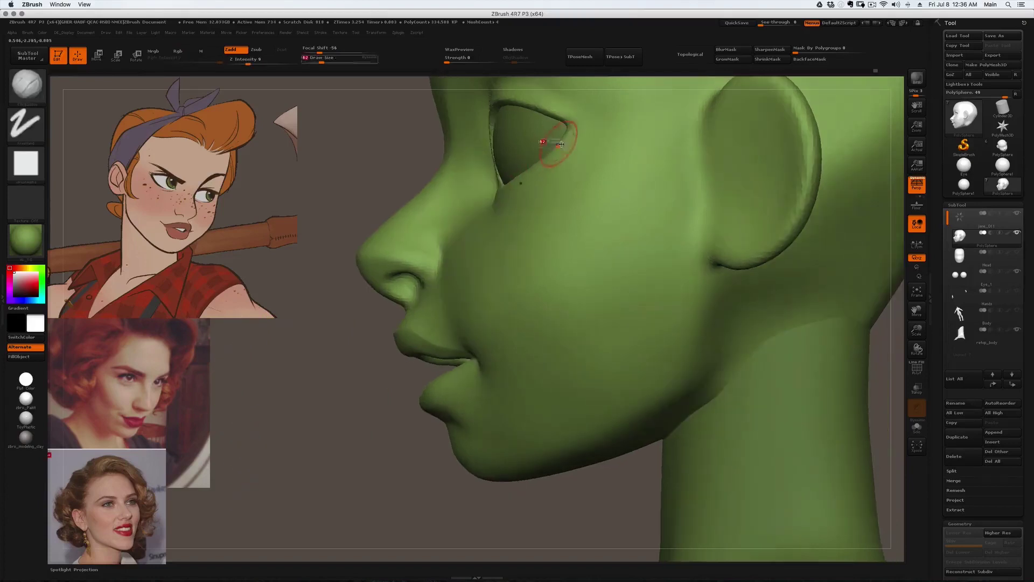
key("ctrl+shift")
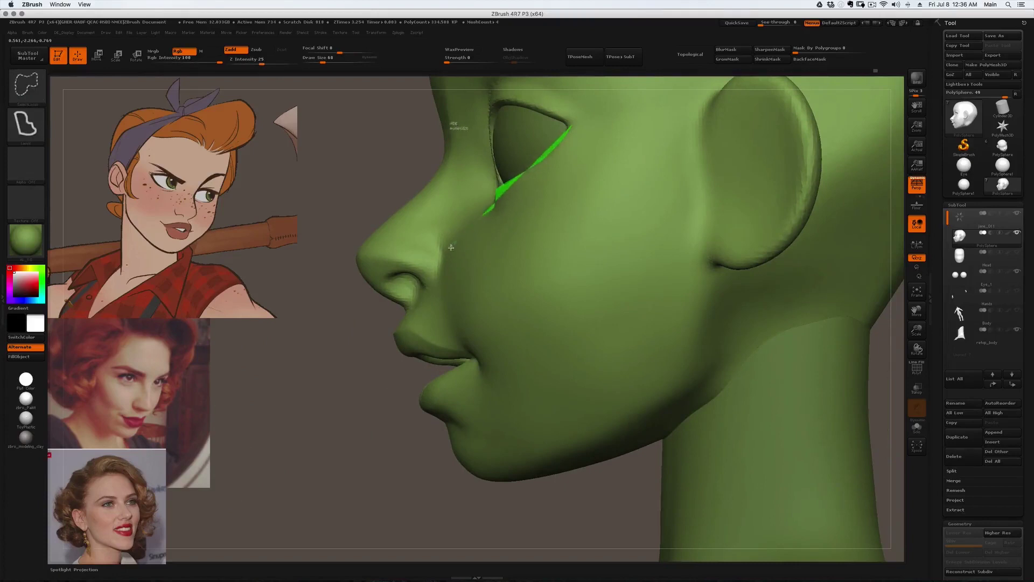
mouse_move(446, 296)
left_mouse_down("ctrl+shift")
mouse_move(485, 371)
mouse_move(457, 262)
left_mouse_up("ctrl+shift")
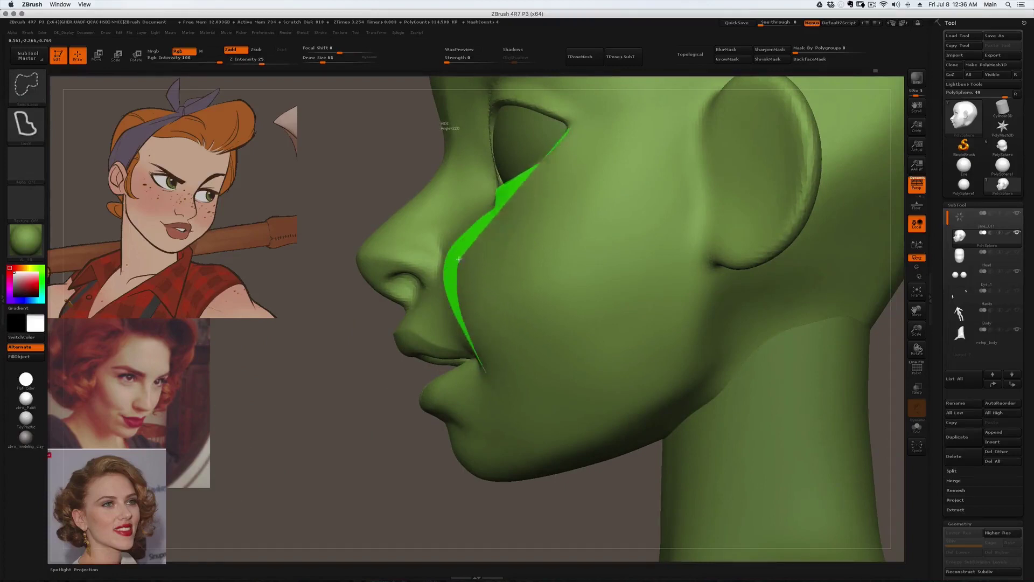
left_click_drag(582, 122, 571, 133, "ctrl+shift")
right_click_drag(561, 236, 542, 235)
key("ctrl+shift")
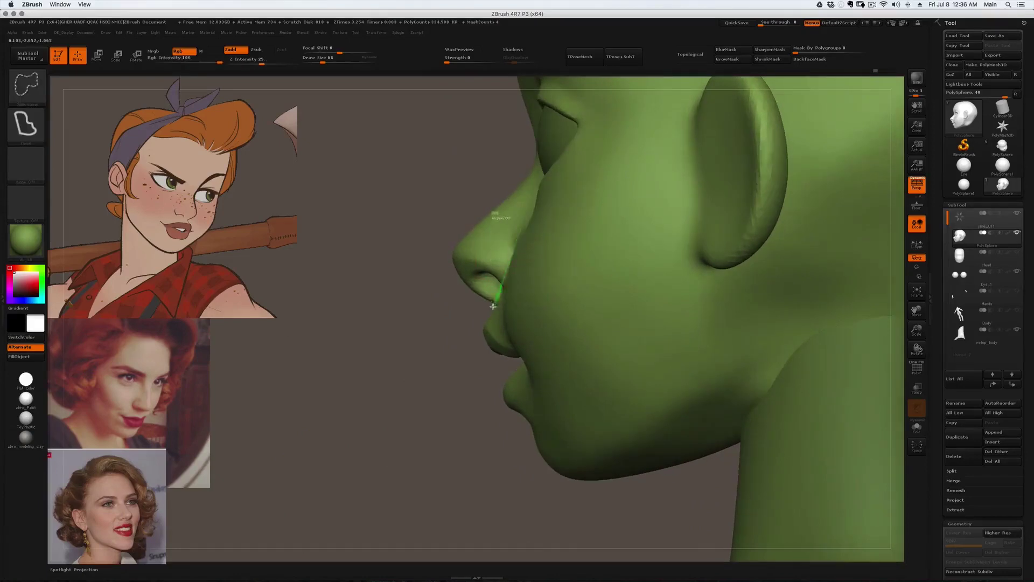
left_click_drag(495, 211, 358, 253, "ctrl+shift")
right_click_drag(530, 240, 492, 232)
key("ctrl+shift")
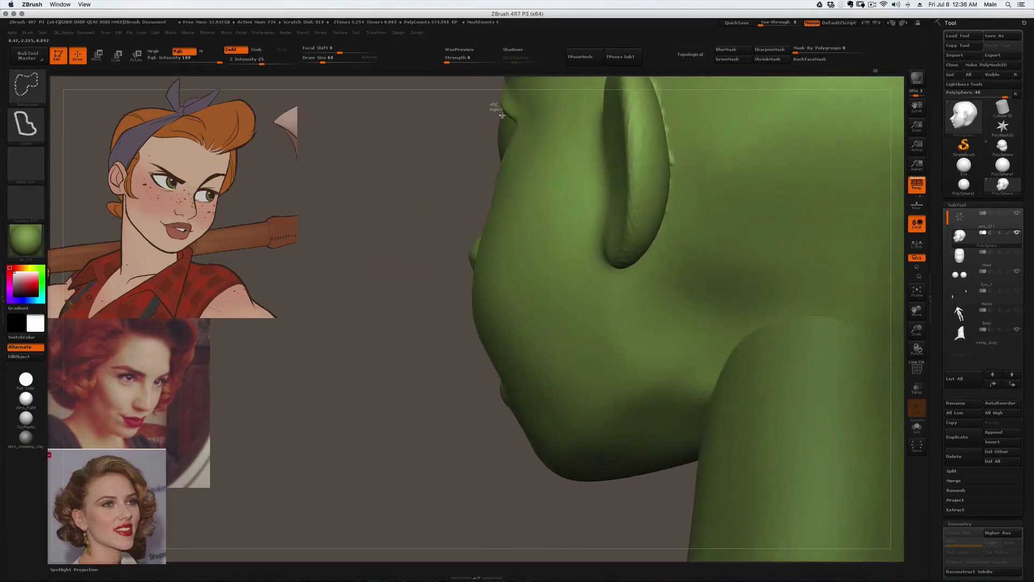
mouse_move(454, 113)
left_mouse_down("ctrl+shift")
mouse_move(432, 201)
mouse_move(420, 189)
mouse_move(413, 208)
left_mouse_up("ctrl+shift")
mouse_move(511, 179)
right_mouse_down()
mouse_move(484, 175)
mouse_move(554, 187)
mouse_move(568, 162)
mouse_move(559, 174)
mouse_move(528, 162)
mouse_move(526, 173)
mouse_move(649, 322)
right_mouse_up()
- Smooth and reshape the front of the cheek beside the nose and mouth
right_click_drag(515, 319, 516, 302)
key("s")
left_click(513, 327)
left_click_drag(512, 327, 498, 324, "shift")
mouse_move(498, 325)
right_mouse_down()
mouse_move(571, 323)
mouse_move(557, 325)
right_mouse_up()
right_click_drag(458, 320, 489, 299)
left_click_drag(493, 300, 474, 248)
- Reposition the eyeballs inside the ghosted head with Transpose Move and make the head the active subtool again
left_click(474, 248, "alt")
key("shift+t")
mouse_move(681, 226)
right_mouse_down("alt")
mouse_move(597, 221)
mouse_move(600, 306)
mouse_move(603, 213)
right_mouse_up("alt")
key("w")
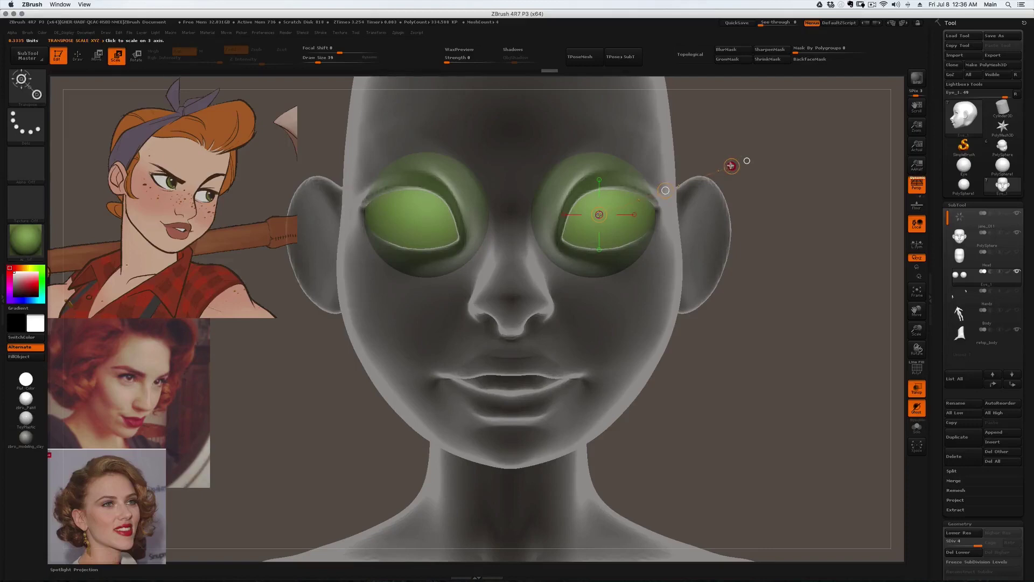
key("w")
left_click_drag(736, 162, 627, 222)
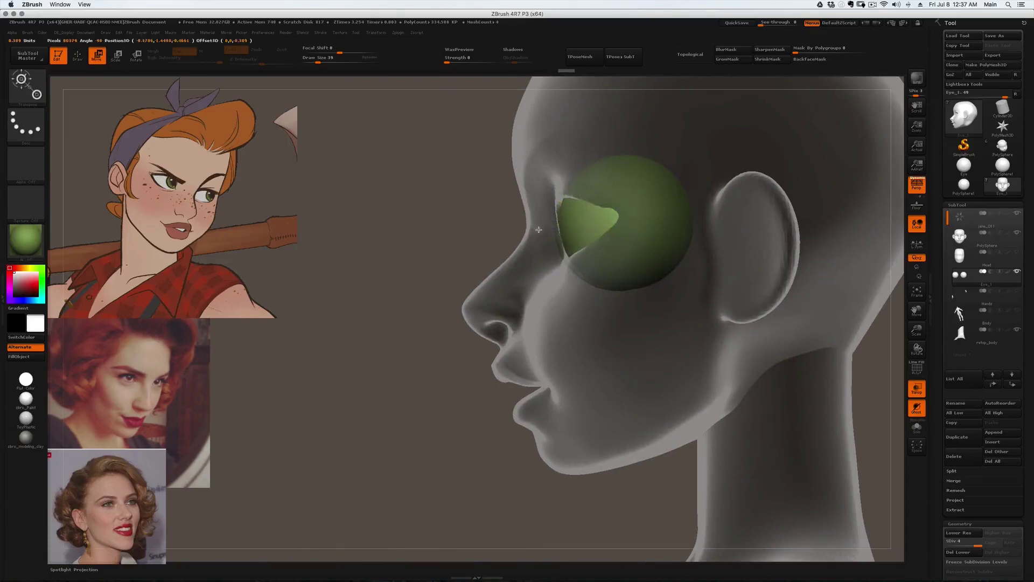
key("q")
left_click(545, 203, "alt")
key("ctrl+shift+t")
- Sculpt the lower eyelid rim and its transition into the inner eye corner
mouse_move(641, 211)
right_mouse_down()
mouse_move(601, 230)
mouse_move(711, 162)
mouse_move(628, 286)
mouse_move(652, 372)
mouse_move(506, 259)
mouse_move(524, 228)
mouse_move(504, 283)
mouse_move(564, 322)
mouse_move(560, 176)
mouse_move(494, 302)
mouse_move(449, 301)
right_mouse_up()
key("s")
key("b")
key("c")
key("b")
key("b")
key("m")
key("v")
key("b")
key("m")
key("a")
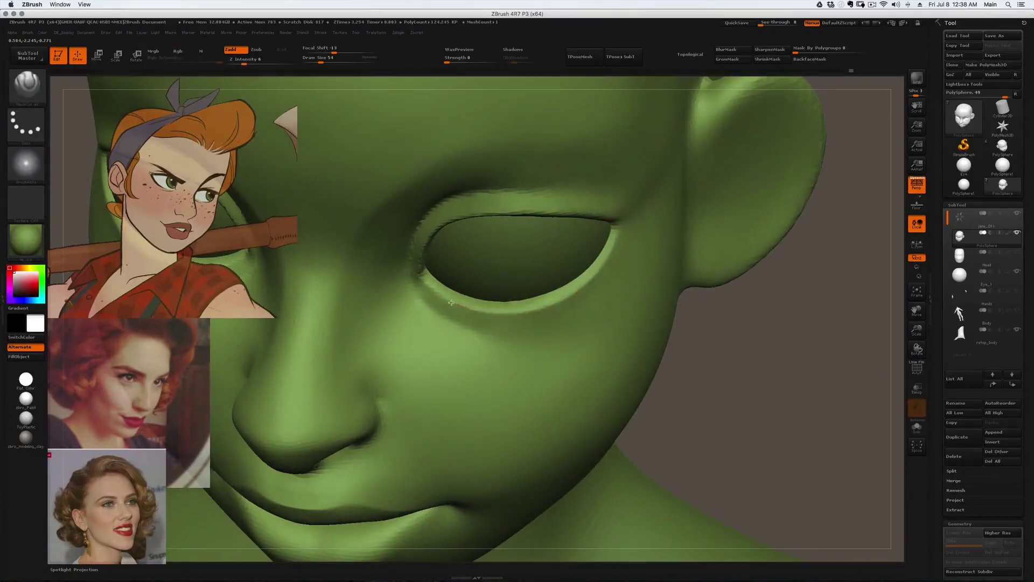
key("b")
key("c")
key("b")
right_click_drag(426, 244, 412, 265)
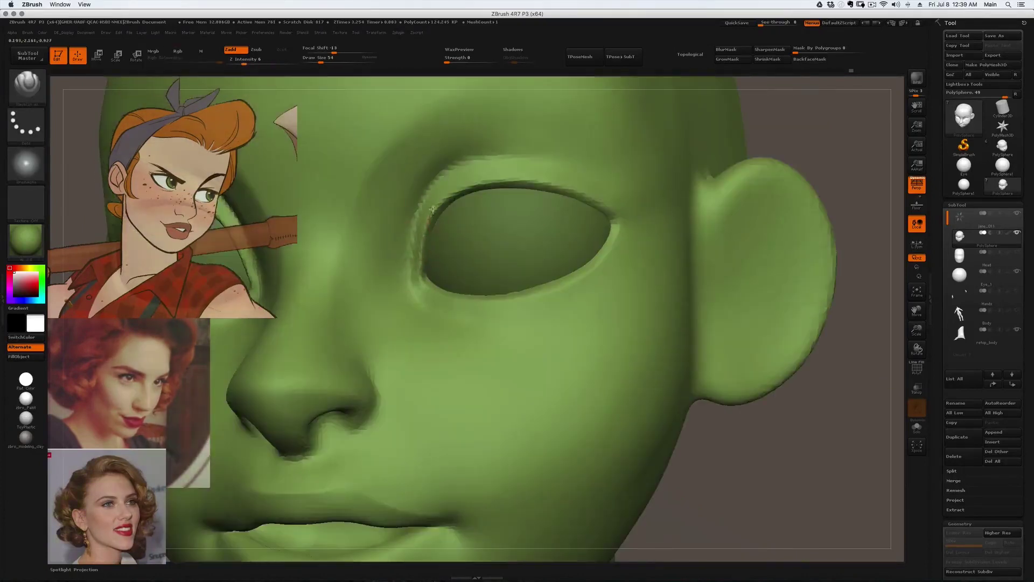
- Sculpt the upper eyelid rim from the inner eye corner across to the outer corner
right_click_drag(458, 186, 438, 212)
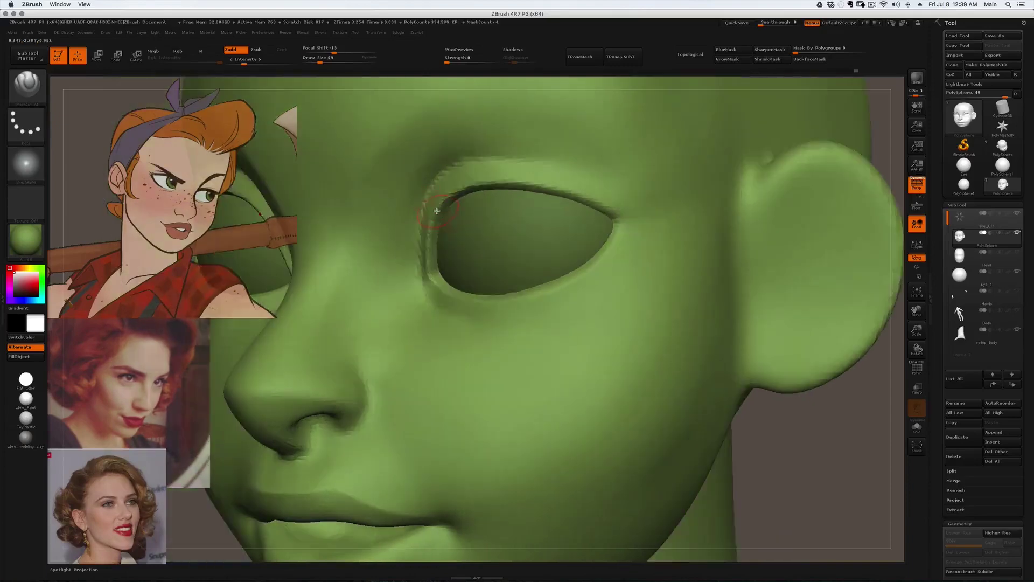
right_click_drag(519, 189, 451, 194)
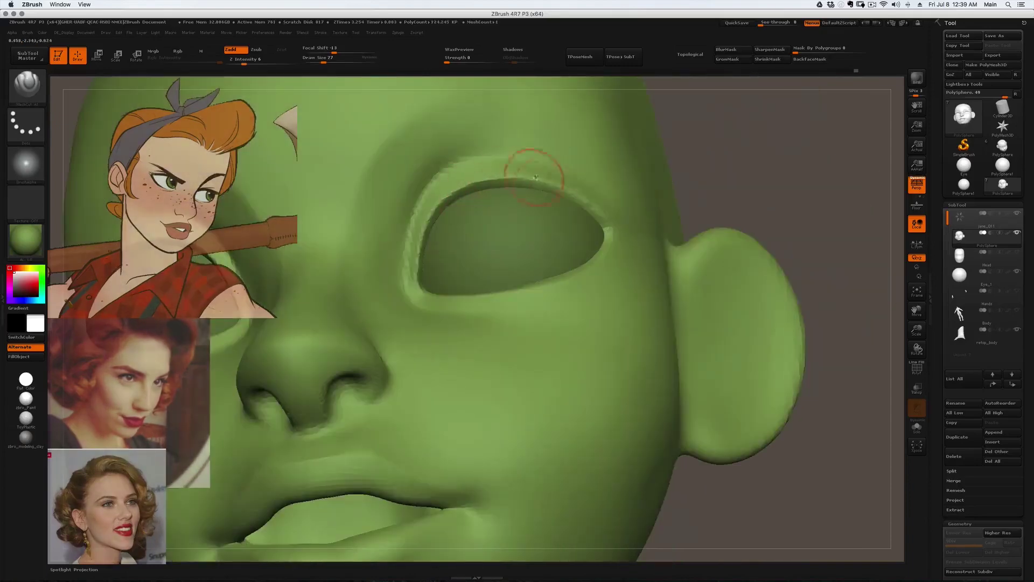
right_click_drag(538, 183, 512, 184)
right_click_drag(600, 219, 624, 201)
mouse_move(714, 125)
left_mouse_down("ctrl+shift")
mouse_move(596, 142)
mouse_move(670, 233)
mouse_move(778, 164)
mouse_move(634, 173)
left_mouse_up("ctrl+shift")
right_click_drag(555, 198, 612, 208)
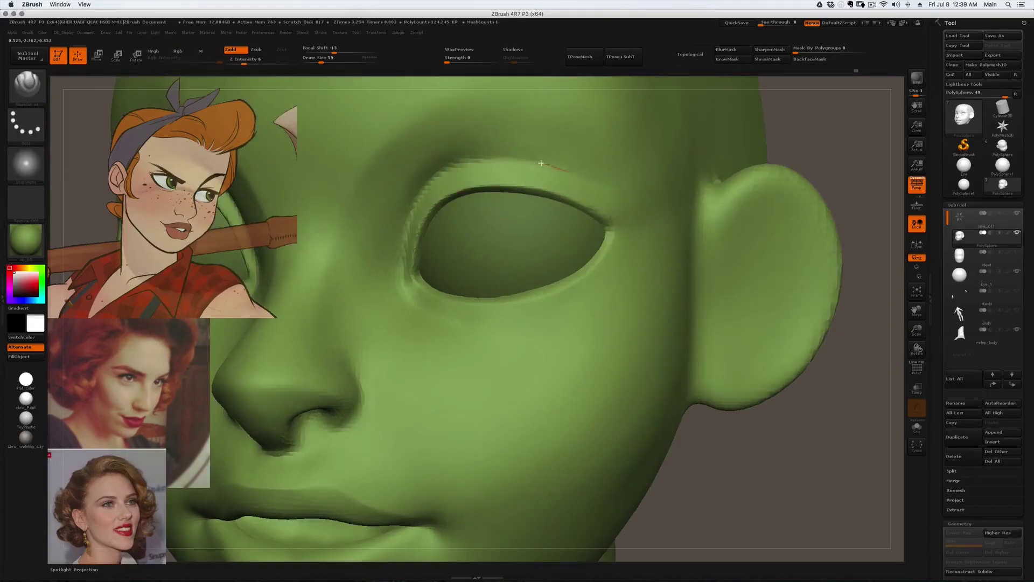
mouse_move(448, 179)
right_mouse_down()
mouse_move(460, 159)
mouse_move(438, 140)
mouse_move(464, 198)
right_mouse_up()
- Reshape the outer curve of the upper eyelid with the Move brush, working from below the face
key("b")
key("t")
key("d")
mouse_move(625, 161)
right_mouse_down()
mouse_move(669, 323)
mouse_move(762, 309)
mouse_move(643, 254)
right_mouse_up()
key("b")
key("d")
key("s")
key("b")
key("m")
key("v")
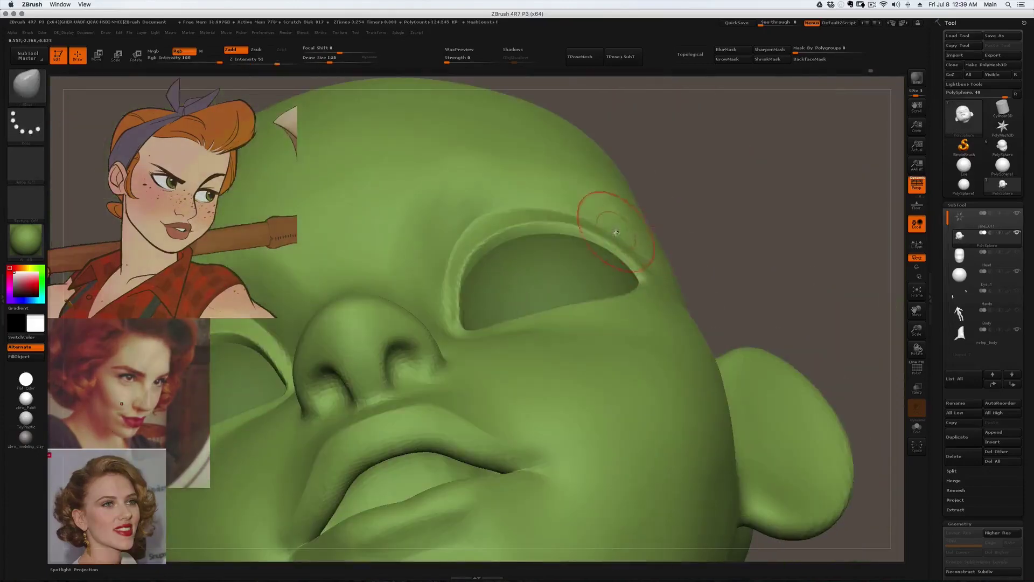
mouse_move(568, 228)
right_mouse_down()
mouse_move(563, 220)
mouse_move(457, 245)
mouse_move(439, 274)
mouse_move(446, 258)
right_mouse_up()
key("bracketleft")
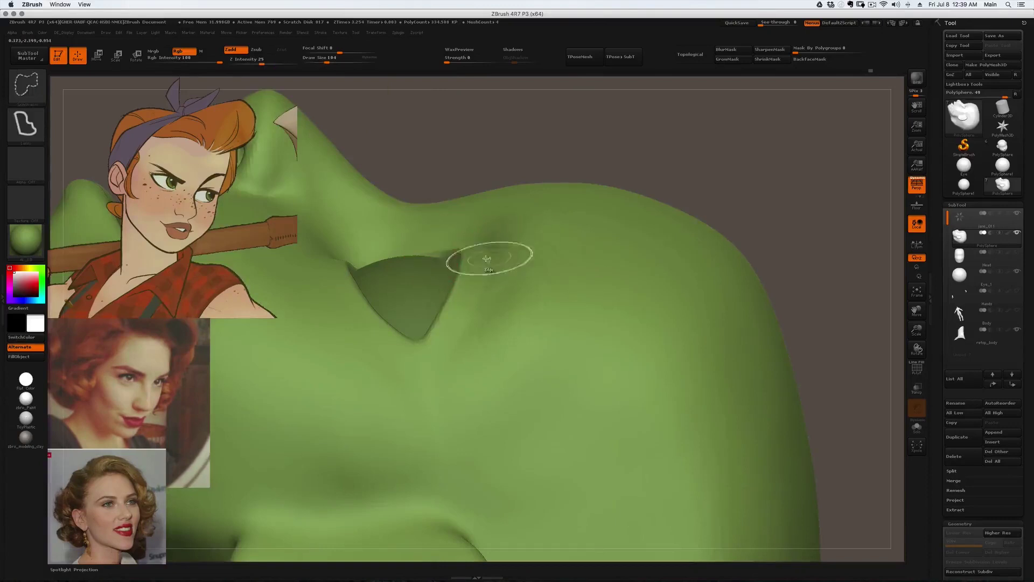
- Isolate the region around the eye and refine the eyelid surface with the Standard and Move brushes
mouse_move(514, 249)
left_mouse_down("ctrl+shift")
mouse_move(331, 263)
mouse_move(350, 530)
mouse_move(600, 374)
mouse_move(599, 350)
left_mouse_up("ctrl+shift")
mouse_move(542, 221)
right_mouse_down("ctrl")
mouse_move(490, 201)
mouse_move(522, 227)
mouse_move(537, 298)
mouse_move(653, 293)
mouse_move(646, 268)
right_mouse_up("ctrl")
mouse_move(612, 221)
right_mouse_down()
mouse_move(581, 237)
mouse_move(699, 252)
mouse_move(671, 232)
mouse_move(701, 235)
mouse_move(644, 240)
right_mouse_up()
mouse_move(808, 264)
right_mouse_down()
mouse_move(780, 224)
mouse_move(768, 243)
mouse_move(797, 266)
mouse_move(737, 259)
mouse_move(801, 257)
mouse_move(782, 221)
mouse_move(847, 220)
mouse_move(865, 194)
mouse_move(883, 197)
right_mouse_up()
key("b")
key("s")
key("t")
key("b")
key("m")
key("v")
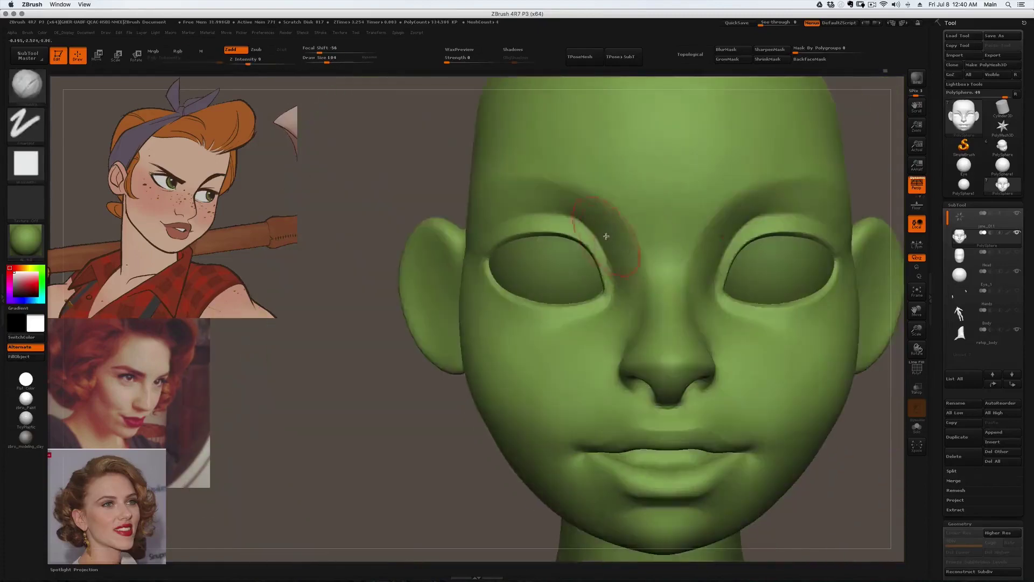
- Soften the transition from the lower eyelid and inner eye corner into the cheek
mouse_move(596, 226)
right_mouse_down()
mouse_move(620, 296)
mouse_move(588, 328)
mouse_move(610, 330)
mouse_move(558, 346)
right_mouse_up()
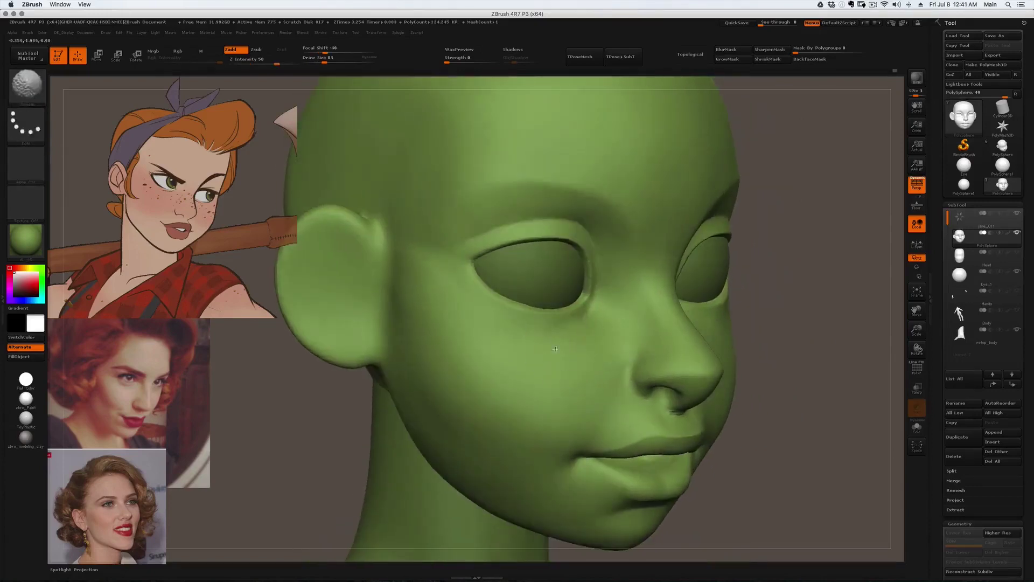
right_click_drag(466, 293, 458, 300)
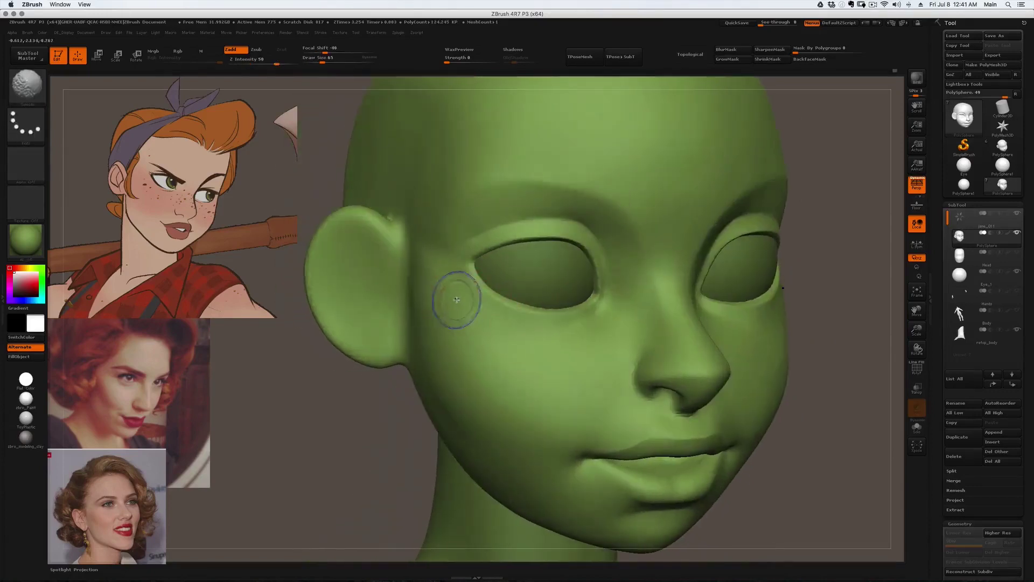
mouse_move(443, 358)
right_mouse_down()
mouse_move(430, 358)
mouse_move(449, 305)
right_mouse_up()
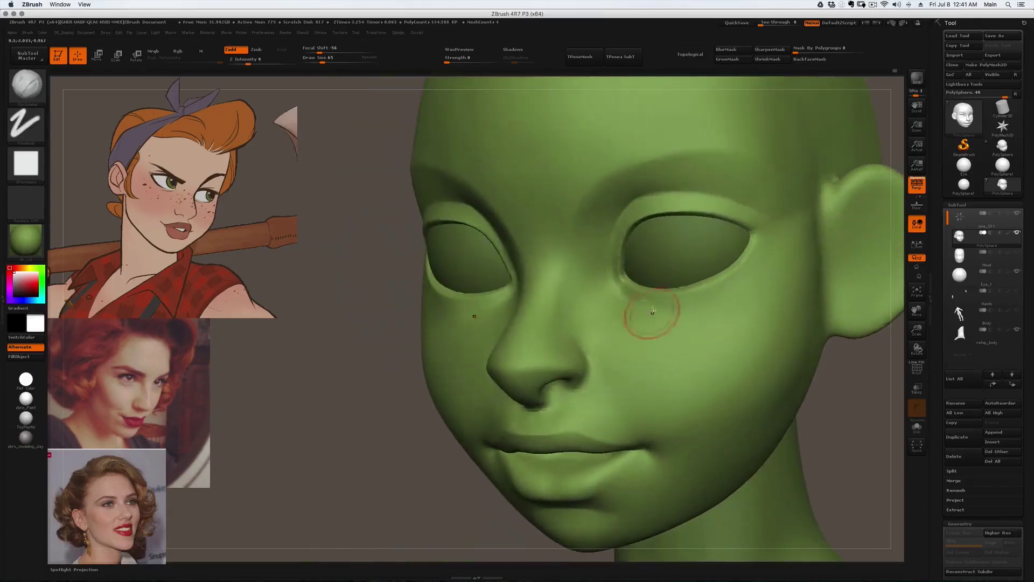
right_click_drag(654, 313, 611, 296, "alt")
- Adjust the outer eye corner and lid shape with a resized Move brush
mouse_move(700, 245)
right_mouse_down()
mouse_move(671, 247)
mouse_move(706, 190)
mouse_move(713, 207)
right_mouse_up()
key("b")
key("m")
key("v")
key("s")
left_click_drag(713, 207, 716, 206)
mouse_move(695, 186)
right_mouse_down()
mouse_move(659, 213)
mouse_move(715, 203)
mouse_move(765, 216)
right_mouse_up()
key("[")
mouse_move(589, 208)
right_mouse_down("ctrl")
mouse_move(635, 177)
mouse_move(667, 188)
right_mouse_up("ctrl")
- Switch to the skin material, choose a peach skin colour and enable WaxPreview with a strength of 27
left_click(26, 399)
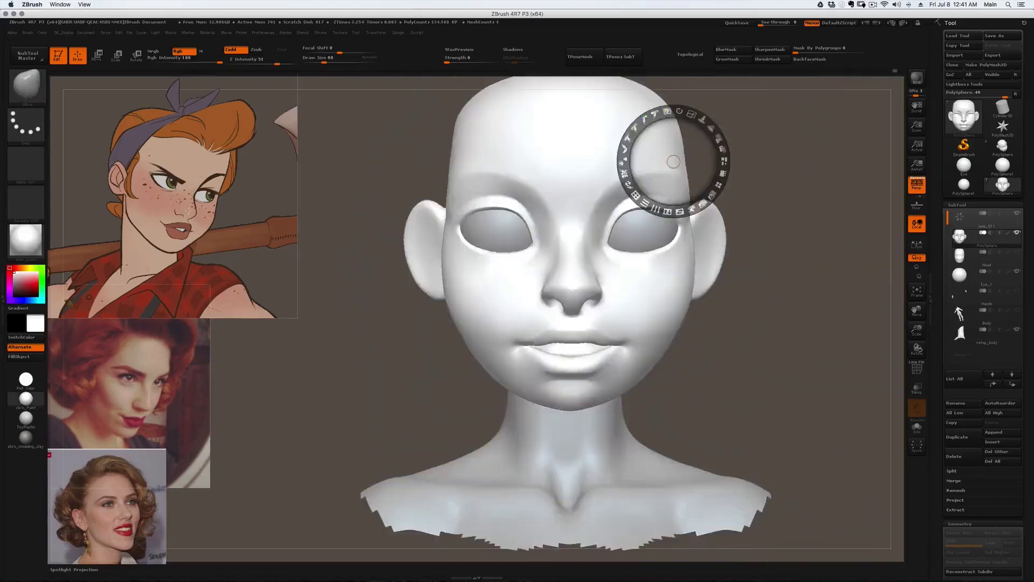
key("c")
right_click_drag(722, 226, 687, 77)
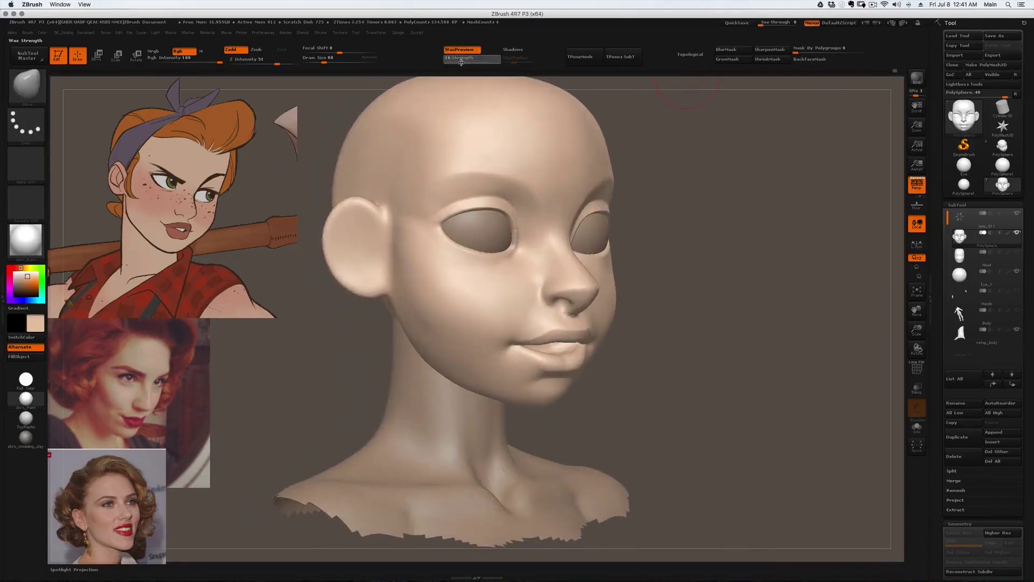
right_click_drag(539, 186, 499, 177)
mouse_move(444, 302)
right_mouse_down()
mouse_move(476, 326)
mouse_move(432, 311)
mouse_move(443, 307)
right_mouse_up()
- Refine the side of the jaw below the ear with ClayBuildup and smooth the surface
key("b")
key("c")
key("b")
key("bracketright")
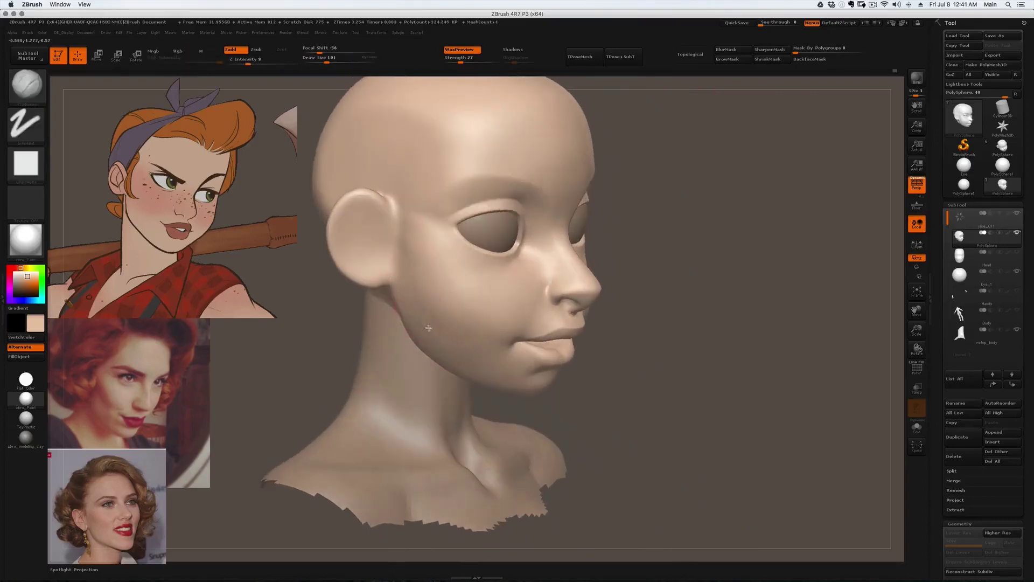
left_click_drag(424, 323, 439, 328, "shift")
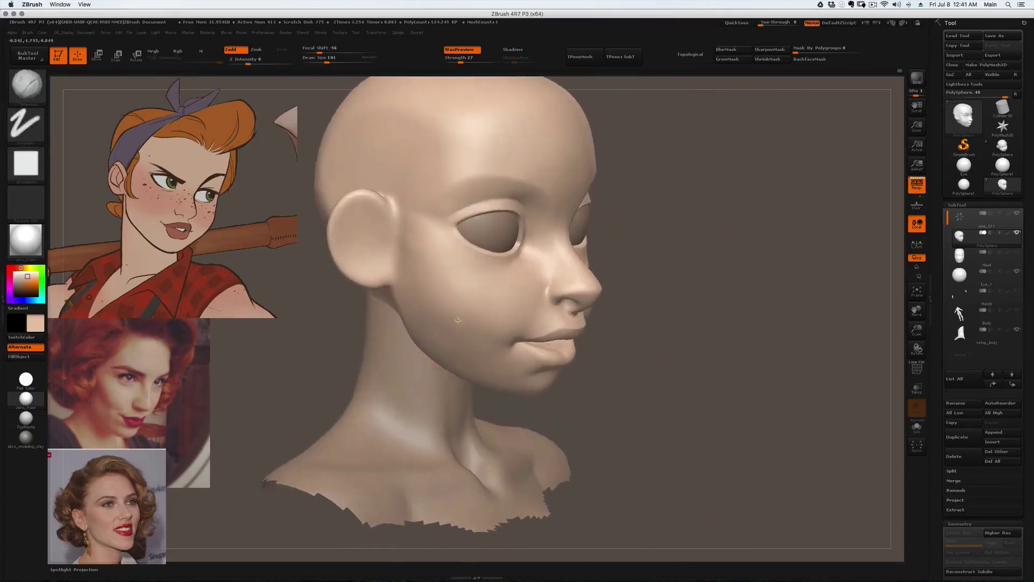
right_click_drag(434, 312, 465, 338)
- Smooth the chin and the area below the mouth corner, working from below and from the front
mouse_move(518, 396)
right_mouse_down()
mouse_move(522, 411)
mouse_move(496, 376)
right_mouse_up()
left_click_drag(496, 377, 533, 396, "shift")
mouse_move(550, 403)
right_mouse_down()
mouse_move(530, 399)
mouse_move(542, 383)
right_mouse_up()
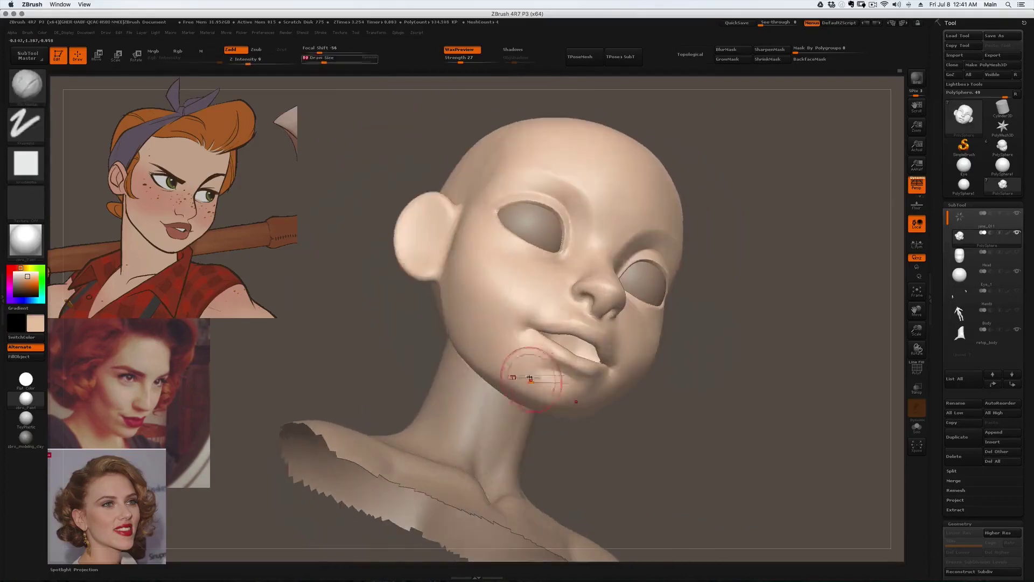
left_click_drag(523, 381, 530, 388, "shift")
right_click_drag(544, 386, 514, 388)
left_click_drag(533, 372, 544, 377, "shift")
mouse_move(487, 391)
right_mouse_down()
mouse_move(516, 377)
mouse_move(524, 337)
right_mouse_up()
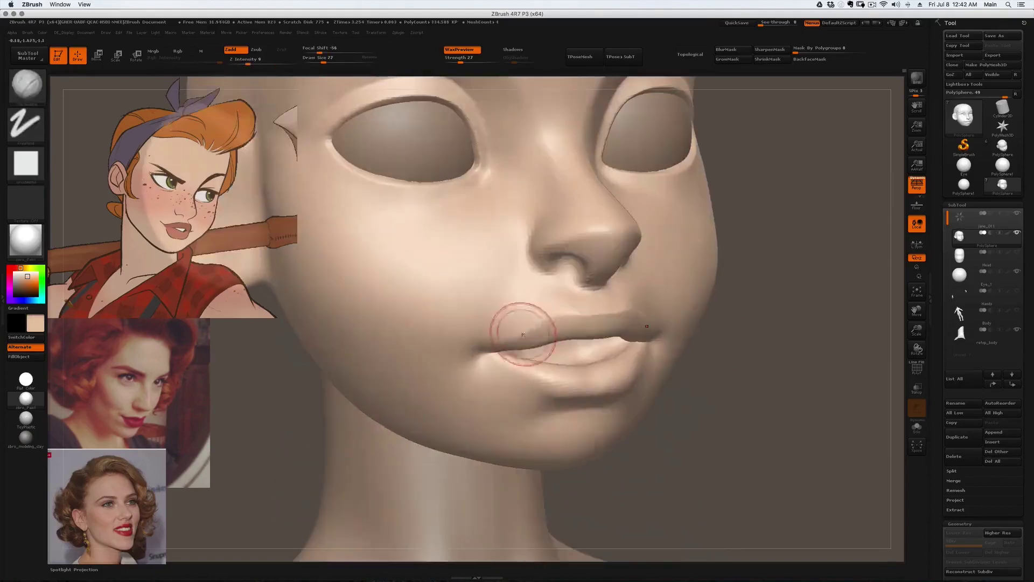
- Reshape the mouth corners and upper lip with the Move brush, checking them from below and from the side
key("b")
key("m")
key("v")
left_click_drag(524, 338, 517, 333)
mouse_move(525, 334)
right_mouse_down()
mouse_move(572, 300)
mouse_move(572, 348)
right_mouse_up()
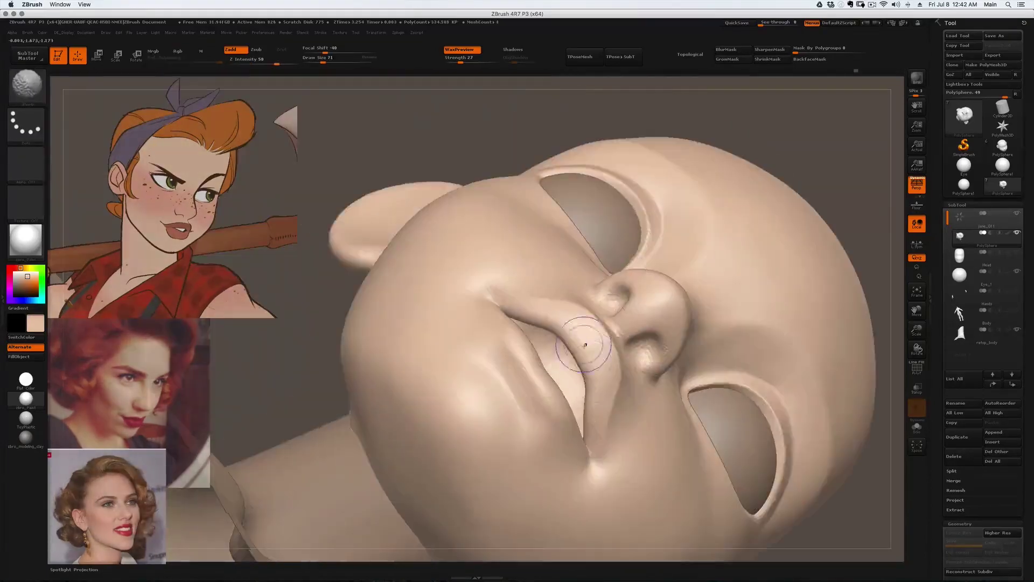
right_click_drag(584, 346, 521, 382)
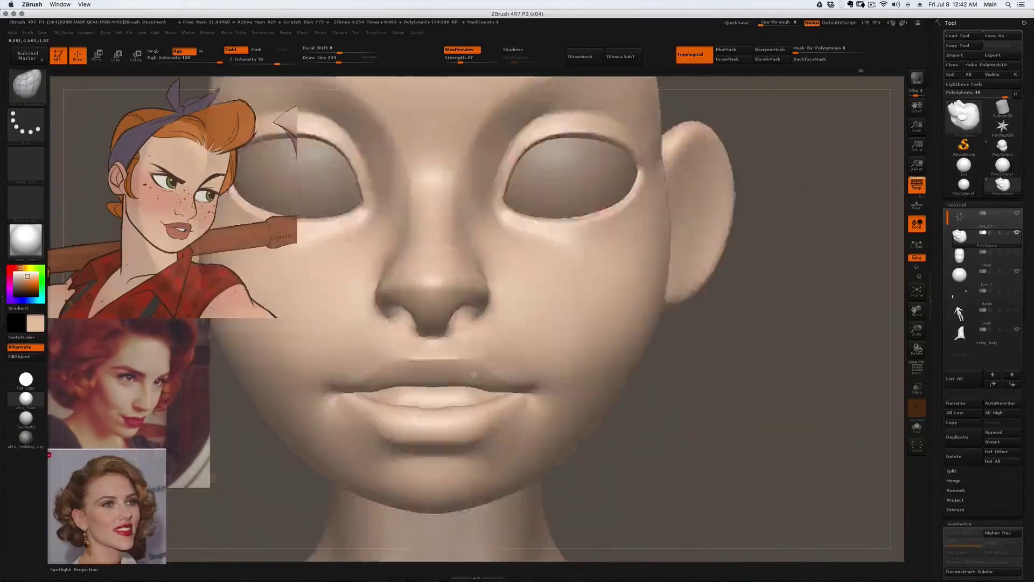
mouse_move(485, 323)
right_mouse_down()
mouse_move(457, 342)
mouse_move(477, 401)
right_mouse_up()
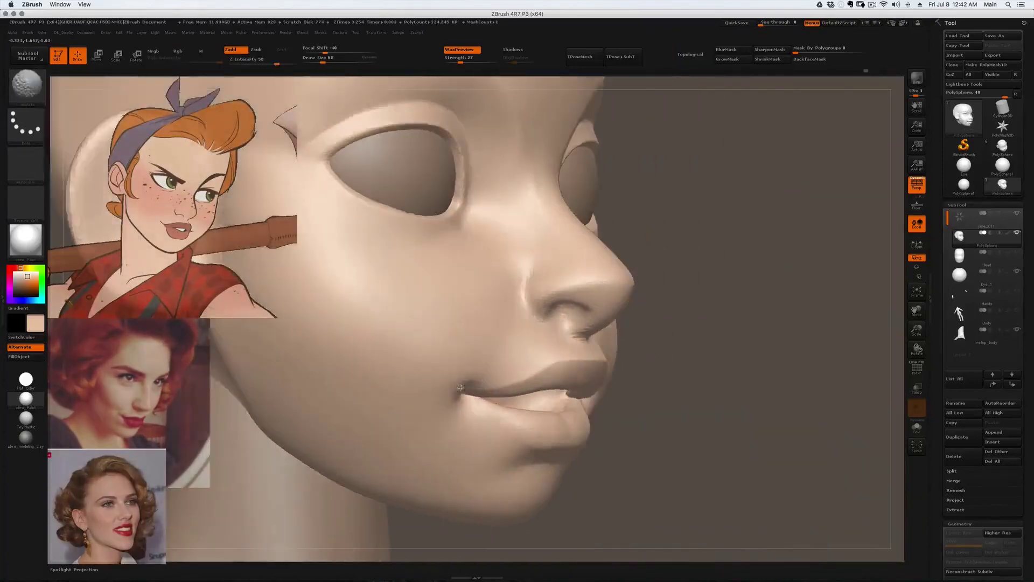
right_click_drag(474, 377, 500, 322)
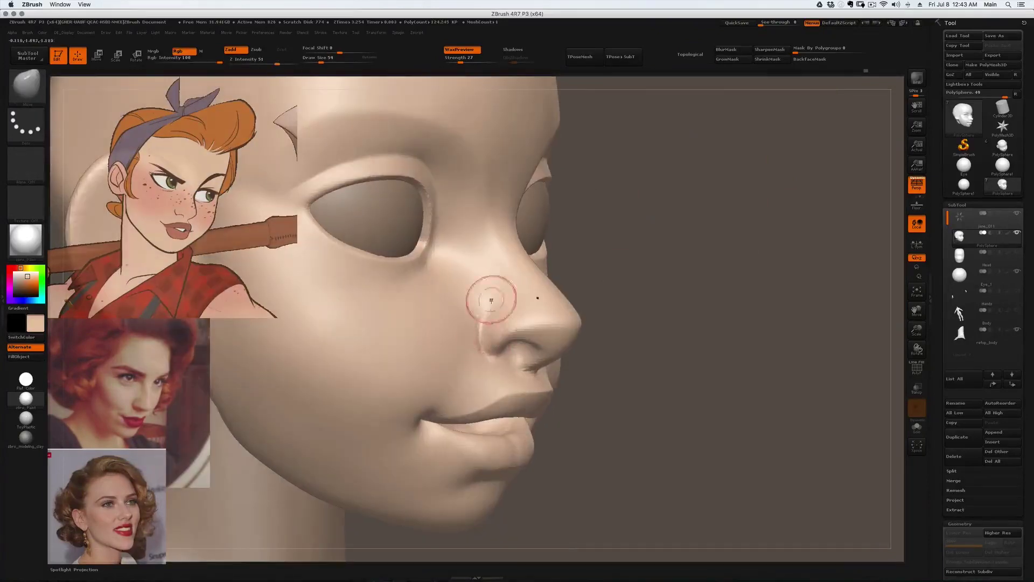
- Refine the side of the nose, the nostril wing and the area between nose and upper lip
mouse_move(491, 300)
right_mouse_down()
mouse_move(524, 302)
mouse_move(530, 259)
mouse_move(525, 345)
right_mouse_up()
right_click_drag(525, 398, 529, 331)
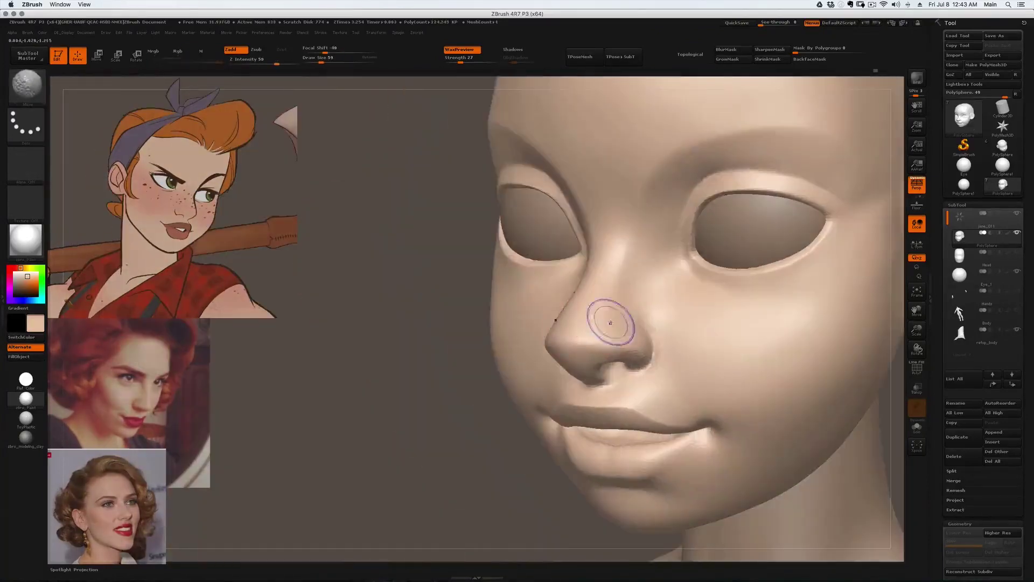
mouse_move(611, 318)
right_mouse_down()
mouse_move(674, 367)
mouse_move(662, 379)
right_mouse_up()
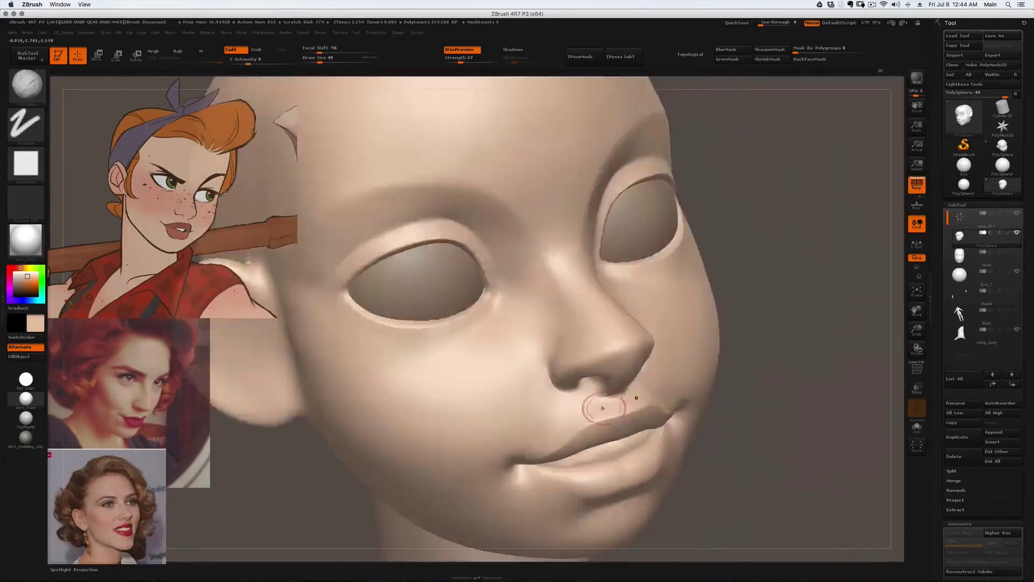
mouse_move(603, 404)
right_mouse_down()
mouse_move(539, 409)
mouse_move(512, 431)
mouse_move(537, 379)
mouse_move(503, 461)
mouse_move(616, 341)
mouse_move(573, 376)
mouse_move(529, 388)
mouse_move(674, 282)
mouse_move(540, 358)
mouse_move(580, 228)
mouse_move(641, 242)
mouse_move(531, 293)
mouse_move(547, 266)
mouse_move(554, 300)
mouse_move(695, 316)
mouse_move(673, 329)
right_mouse_up()
mouse_move(478, 339)
right_mouse_down()
mouse_move(509, 386)
mouse_move(592, 388)
mouse_move(535, 411)
mouse_move(558, 410)
right_mouse_up()
- Build up the area around the mouth with ClayBuildup and smooth the strokes
key("b")
key("c")
key("b")
left_click_drag(512, 404, 558, 425)
right_click_drag(573, 424, 531, 418)
left_click_drag(531, 418, 563, 413)
left_click_drag(562, 414, 554, 415, "shift")
- Isolate the lower face and adjust the mouth corner from the inside with the Move brush
left_click(554, 415, "ctrl+shift")
mouse_move(554, 324)
right_mouse_down()
mouse_move(524, 278)
mouse_move(500, 291)
mouse_move(485, 355)
mouse_move(444, 380)
mouse_move(439, 370)
right_mouse_up()
key("b")
key("m")
key("v")
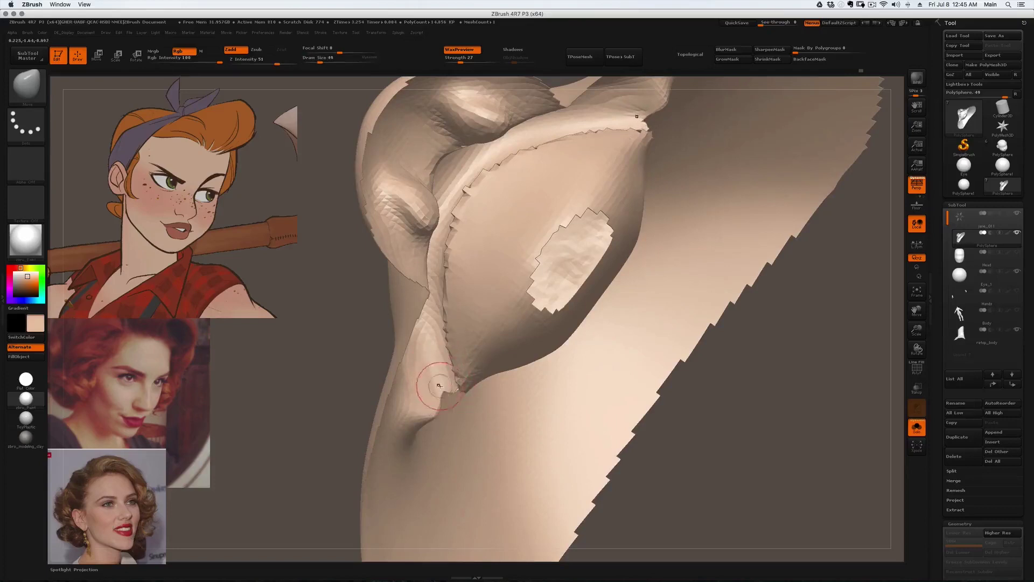
mouse_move(466, 379)
right_mouse_down()
mouse_move(450, 423)
mouse_move(469, 379)
right_mouse_up()
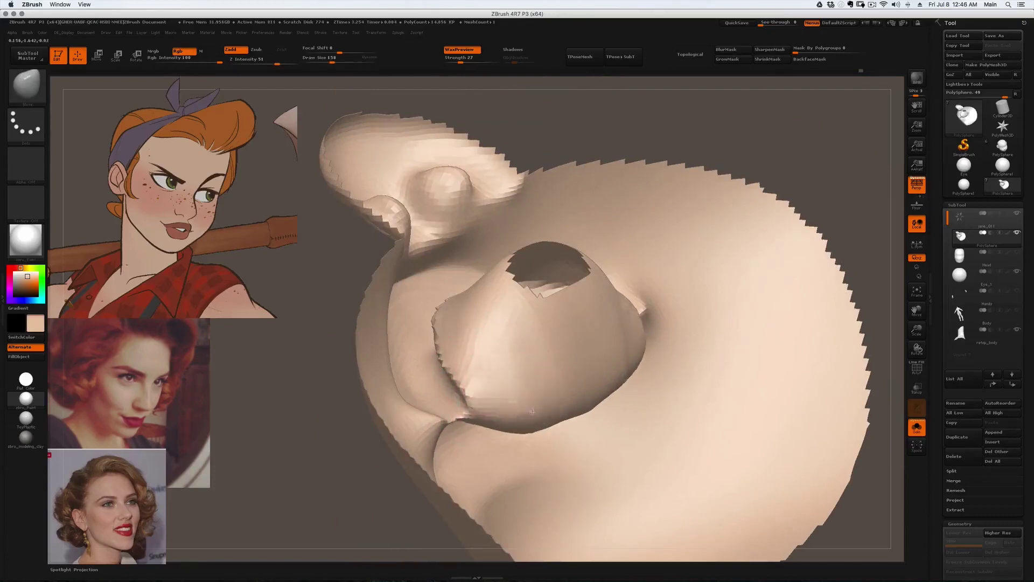
- Reshape the inner mouth cavity with a resized Move brush and smooth its wall
mouse_move(516, 414)
right_mouse_down()
mouse_move(463, 448)
mouse_move(509, 390)
mouse_move(518, 406)
right_mouse_up()
key("s")
left_click_drag(518, 406, 524, 406)
mouse_move(524, 406)
right_mouse_down()
mouse_move(512, 425)
mouse_move(506, 414)
right_mouse_up()
key("s")
left_click_drag(505, 414, 475, 384, "shift")
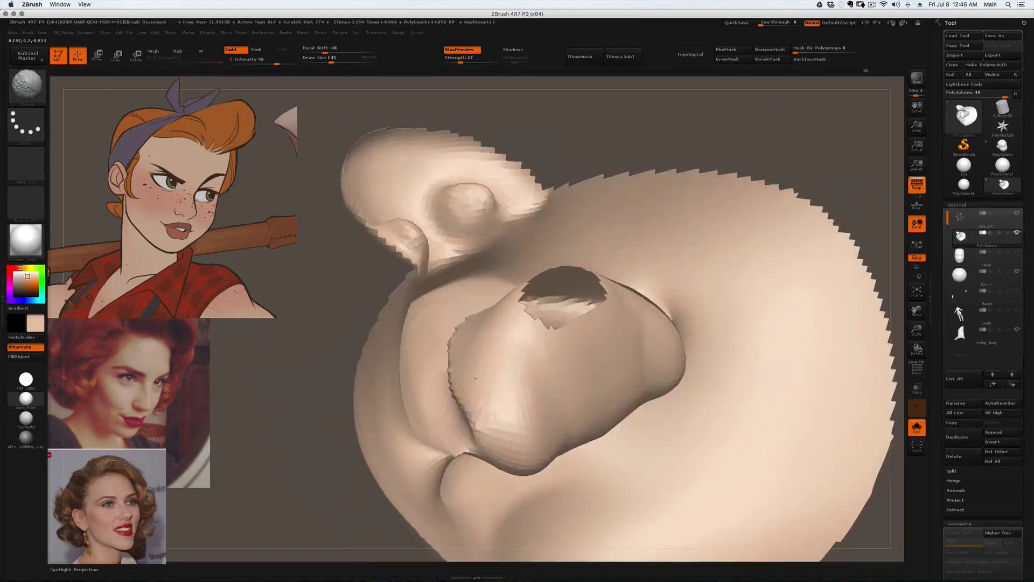
mouse_move(468, 350)
right_mouse_down()
mouse_move(472, 325)
mouse_move(491, 341)
mouse_move(531, 434)
mouse_move(519, 450)
mouse_move(528, 408)
mouse_move(518, 226)
mouse_move(514, 318)
right_mouse_up()
key("s")
left_click_drag(515, 319, 505, 318)
right_click_drag(504, 318, 498, 291)
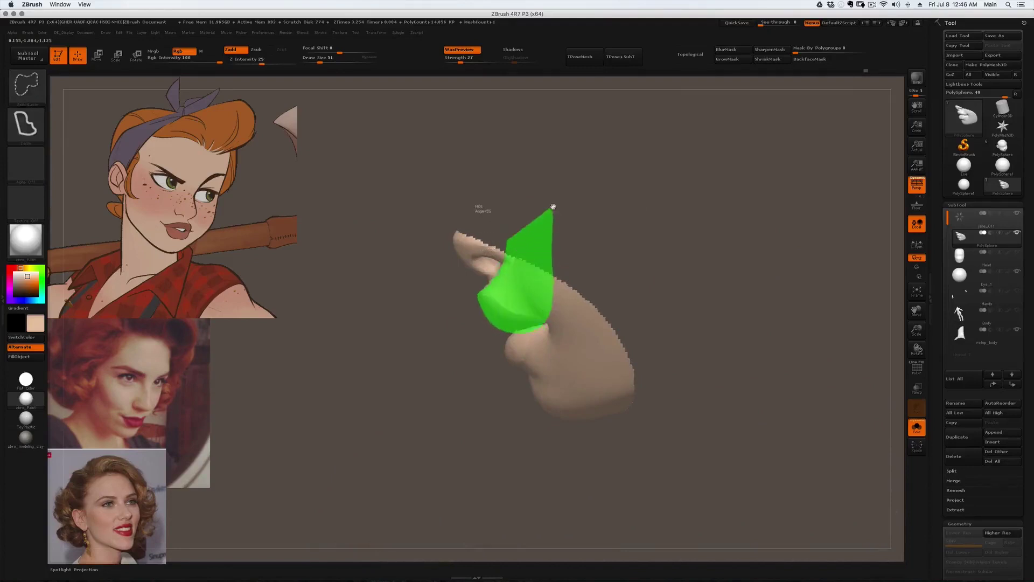
left_click_drag(553, 203, 423, 292, "ctrl+shift")
right_click_drag(424, 293, 533, 306)
key("ctrl+z")
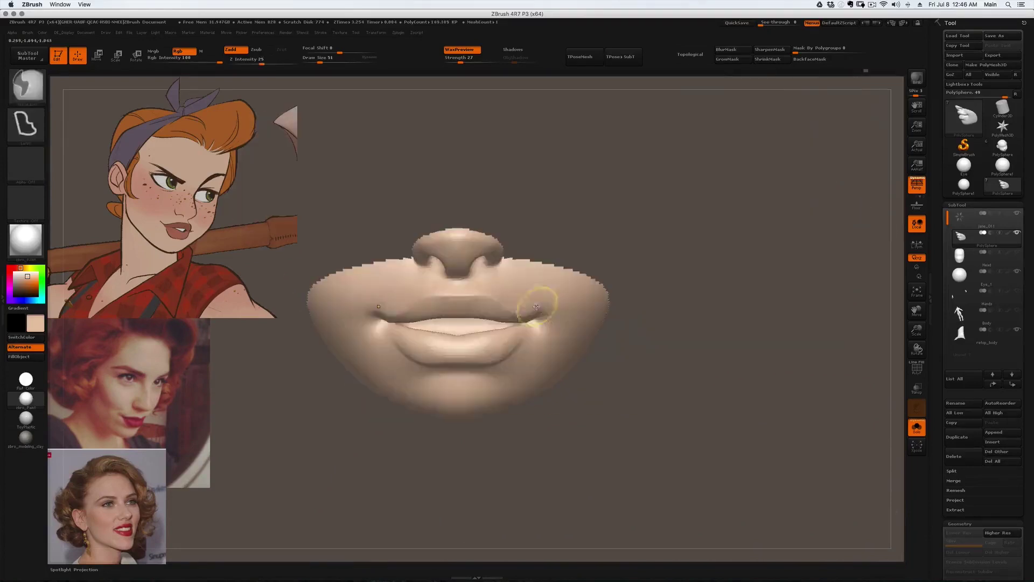
- Lasso-hide parts of the lower face to examine the lips in cross-section, and show the whole head again
mouse_move(610, 202)
left_mouse_down("ctrl+alt+shift")
mouse_move(549, 499)
mouse_move(671, 224)
left_mouse_up("ctrl+alt+shift")
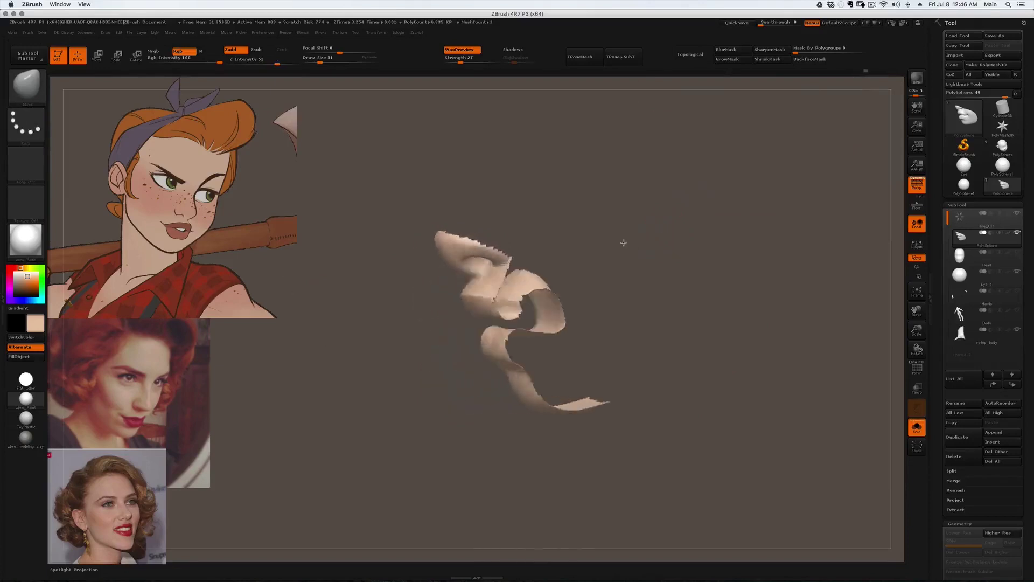
right_click_drag(575, 301, 495, 377, "ctrl")
mouse_move(495, 377)
right_mouse_down()
mouse_move(570, 329)
mouse_move(487, 386)
mouse_move(463, 436)
right_mouse_up()
mouse_move(464, 436)
left_mouse_down("ctrl+shift")
mouse_move(586, 363)
mouse_move(449, 419)
left_mouse_up("ctrl+shift")
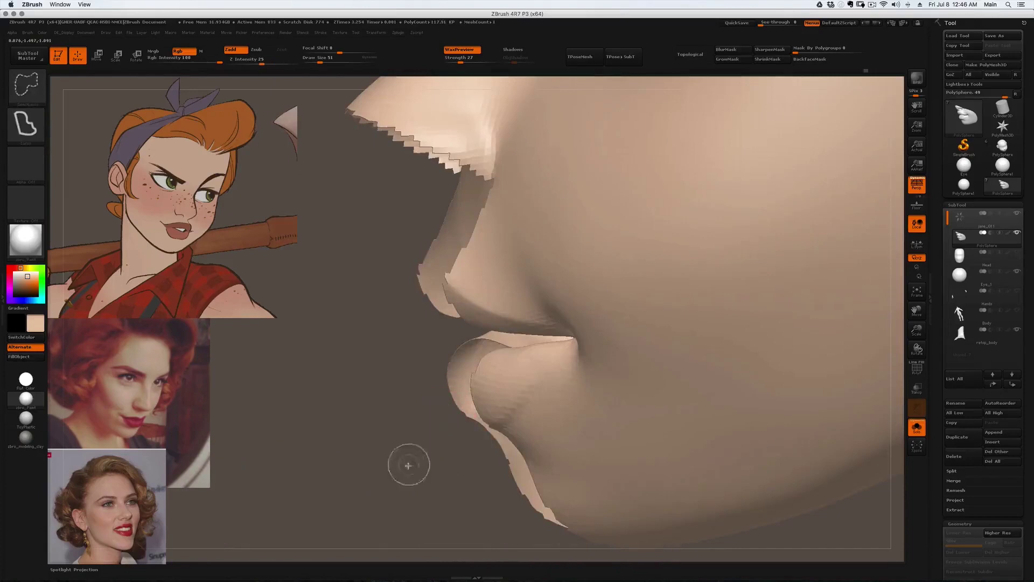
left_click_drag(406, 464, 406, 341, "ctrl+shift")
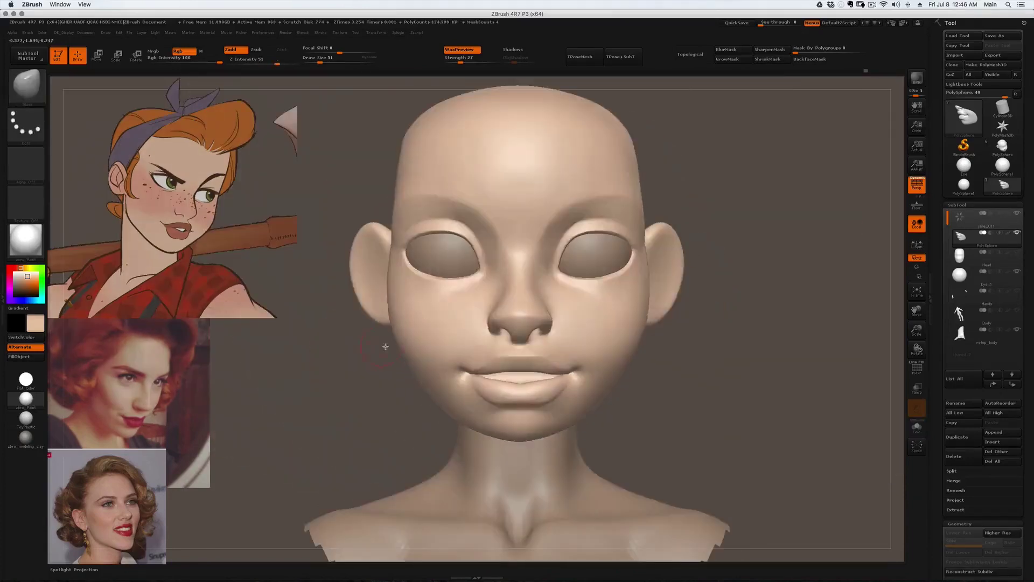
- Make the eyeballs the active subtool and fill them with white
left_click_drag(323, 281, 377, 280)
scroll(372, 279, "up", 3)
left_click(466, 270, "alt")
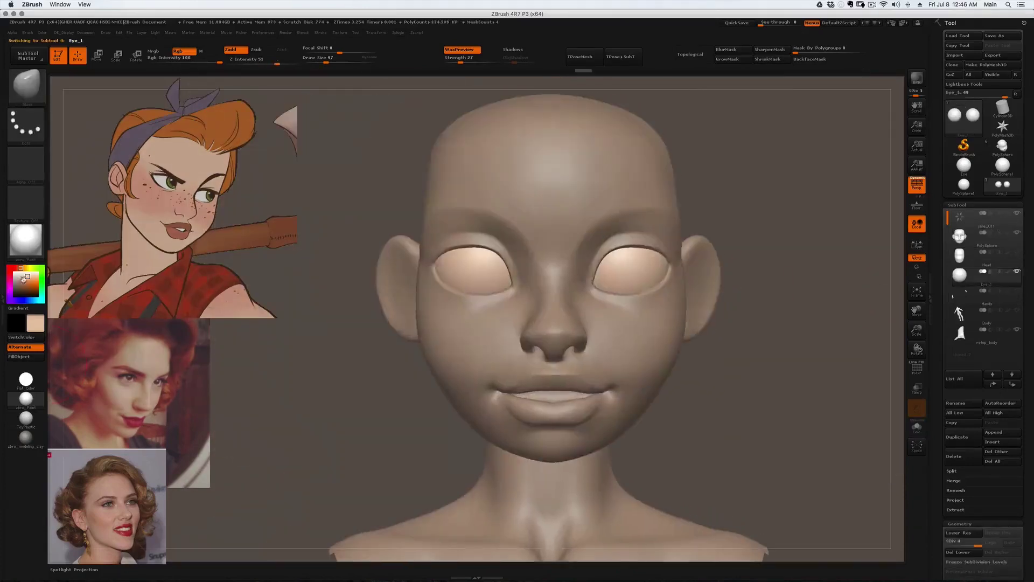
left_click(15, 273)
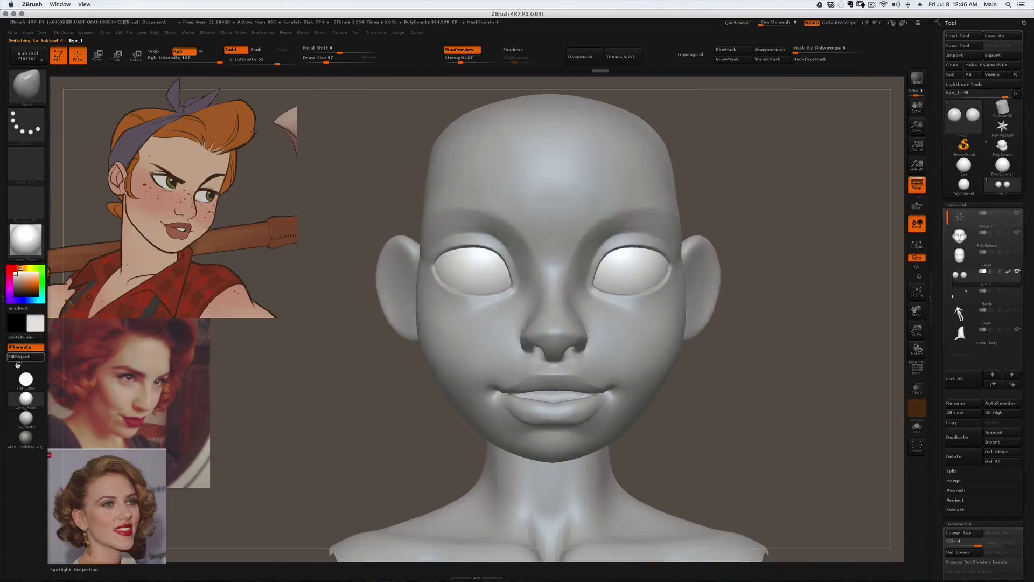
- Make the head the active subtool, fill it with a beige skin tone and select the Standard brush
key("z")
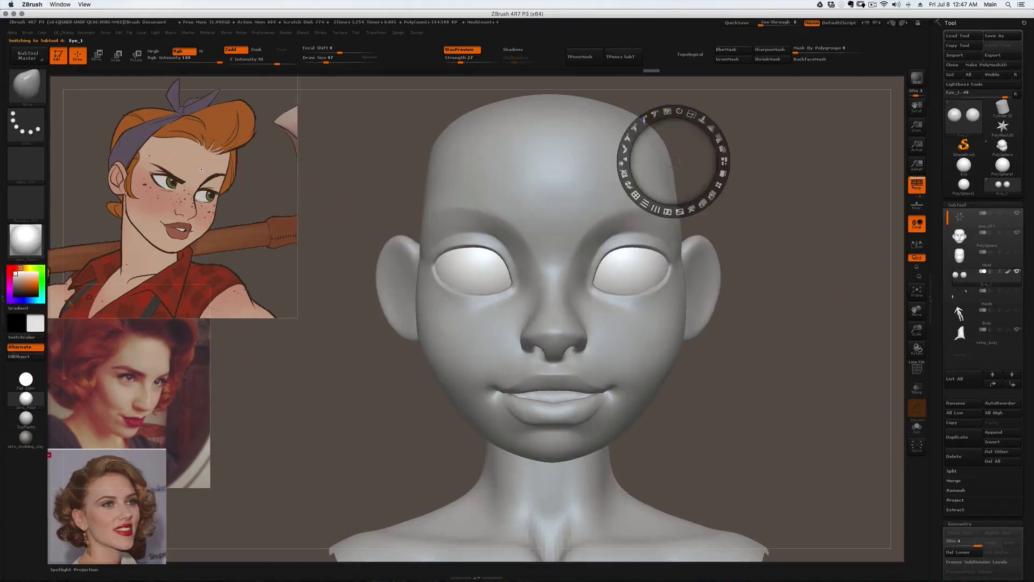
key("c")
left_click(497, 200, "alt")
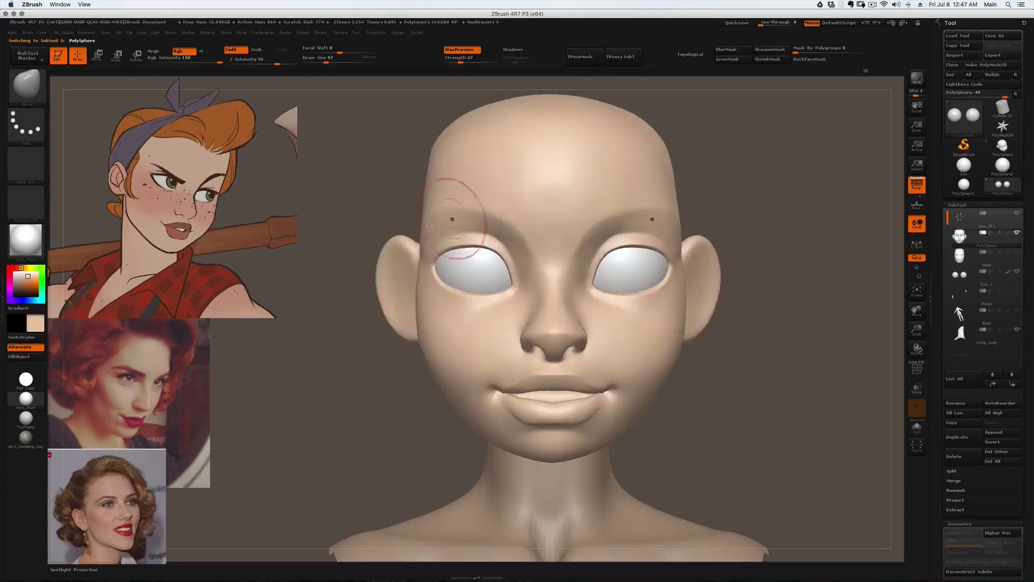
right_click_drag(570, 282, 641, 279)
key("b")
key("s")
key("t")
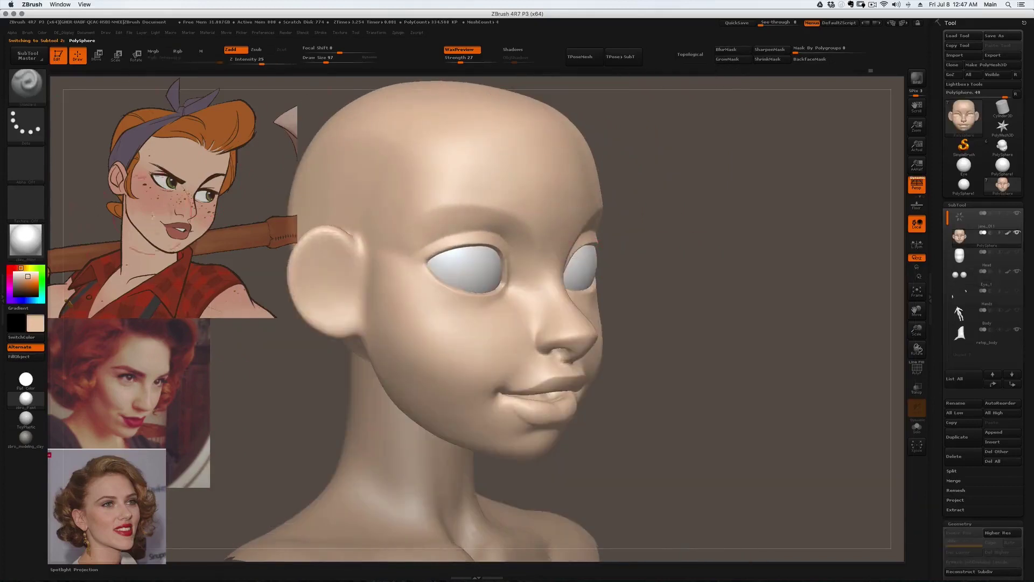
- Sample a reddish skin tone from the reference and set the Standard brush to paint colour only, with a larger size
key("z")
key("c")
key("z")
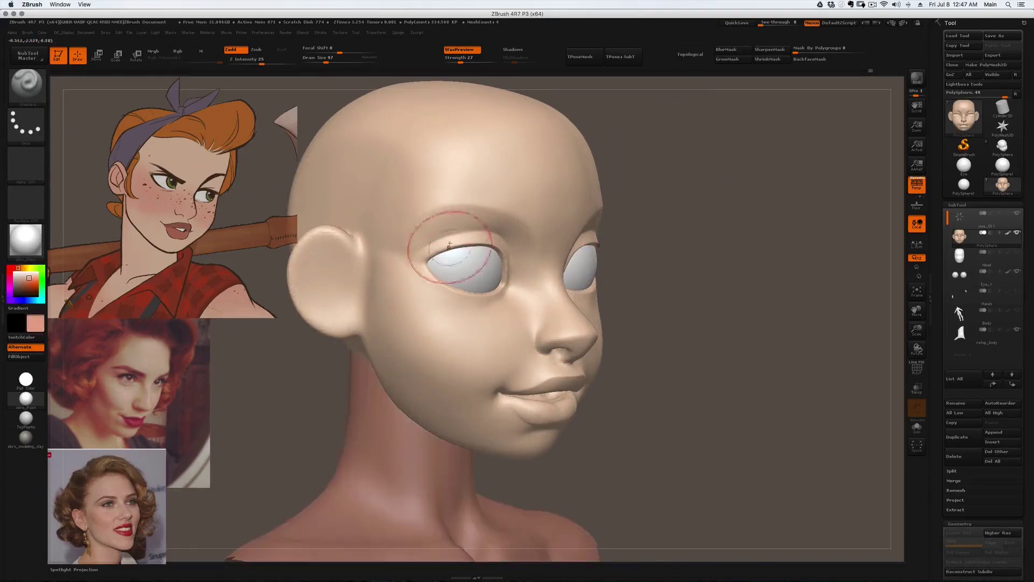
left_click_drag(325, 50, 343, 50)
left_click(178, 50)
left_click(252, 60)
key("]")
key("]")
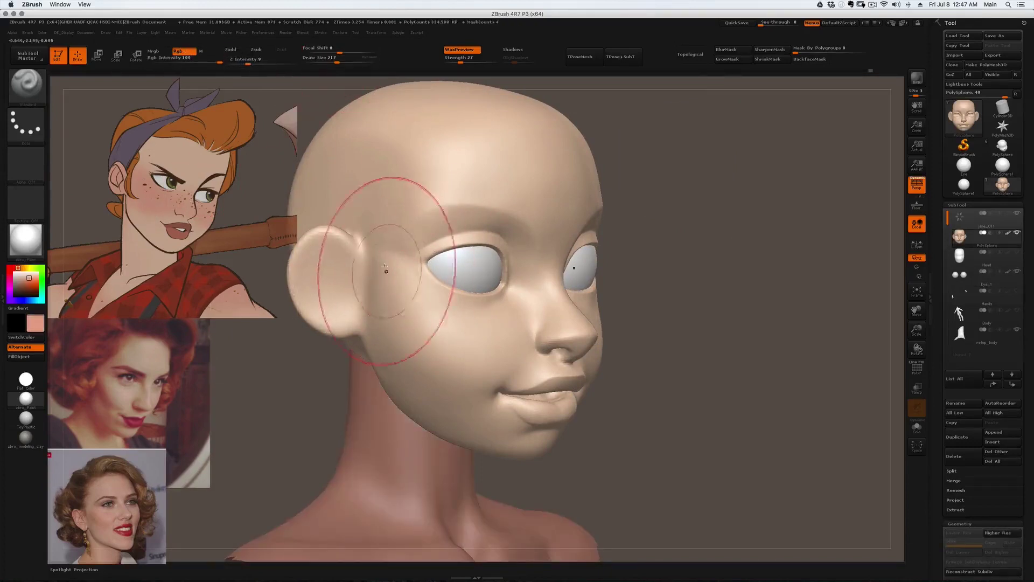
- Paint a soft reddish blush across the cheek below the eye
left_click_drag(402, 296, 477, 340)
key("[")
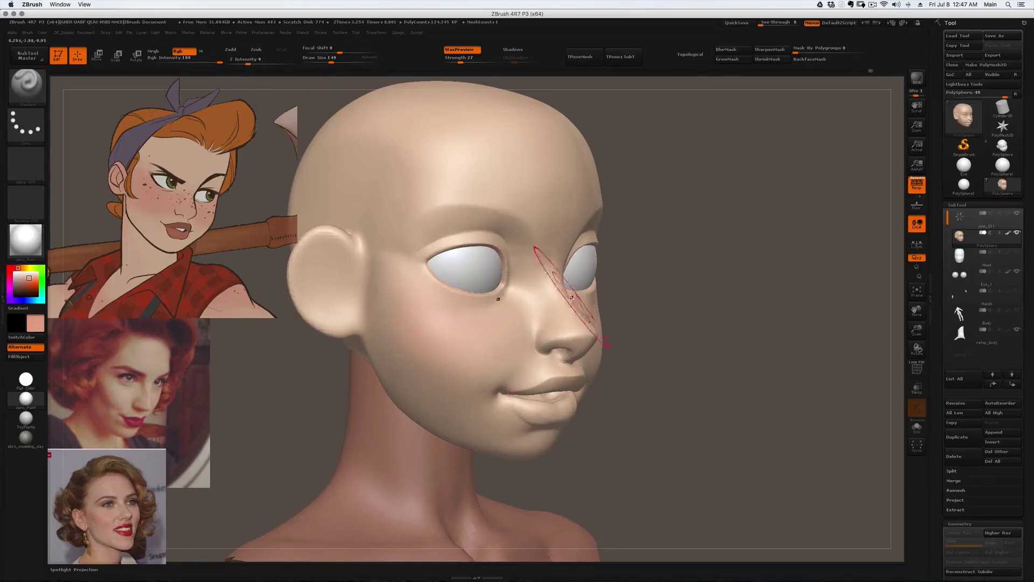
key("[")
left_click_drag(610, 295, 548, 284)
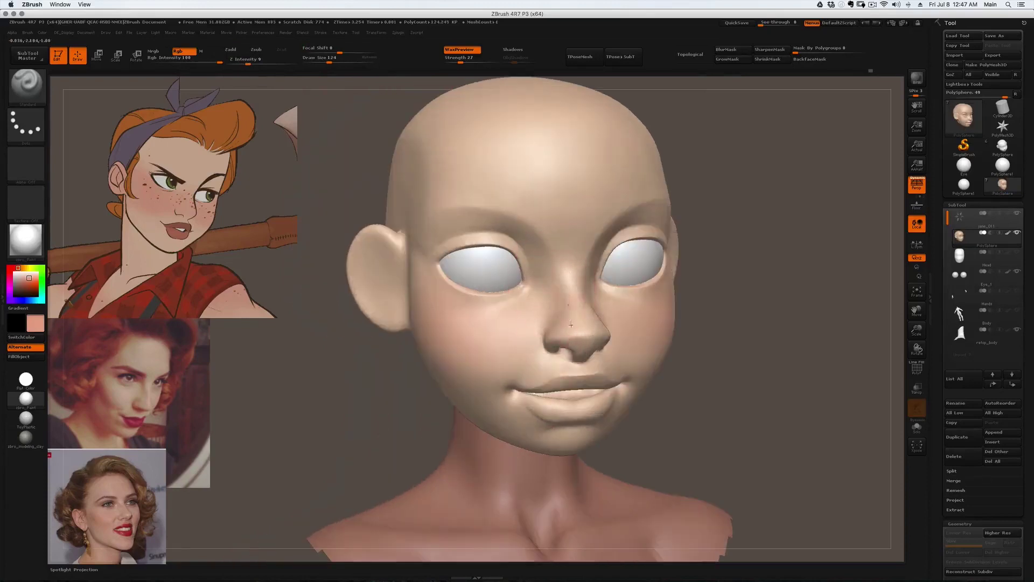
- Paint the reddish tone over the nose and blend it into the inner cheeks
right_click_drag(574, 351, 603, 345)
key("[")
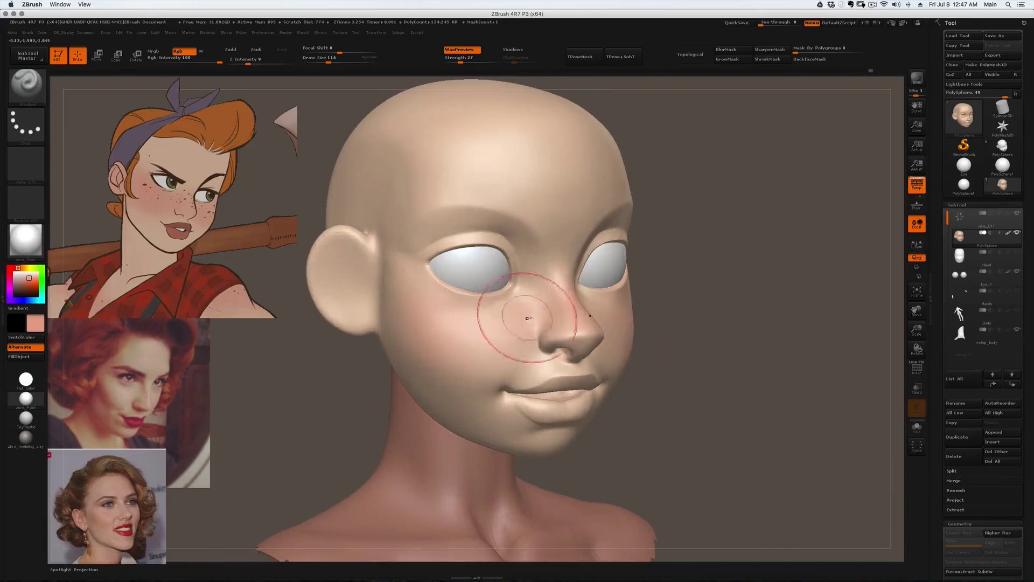
left_click_drag(575, 354, 562, 335)
right_click_drag(641, 333, 587, 326)
right_click_drag(516, 320, 545, 316)
key("]")
mouse_move(545, 315)
left_mouse_down()
mouse_move(541, 306)
mouse_move(523, 325)
left_mouse_up()
right_click_drag(470, 315, 544, 322)
- Paint the reddish tone inside the ear with an adjusted brush size
key("]")
key("bracketleft")
left_click_drag(383, 271, 340, 252)
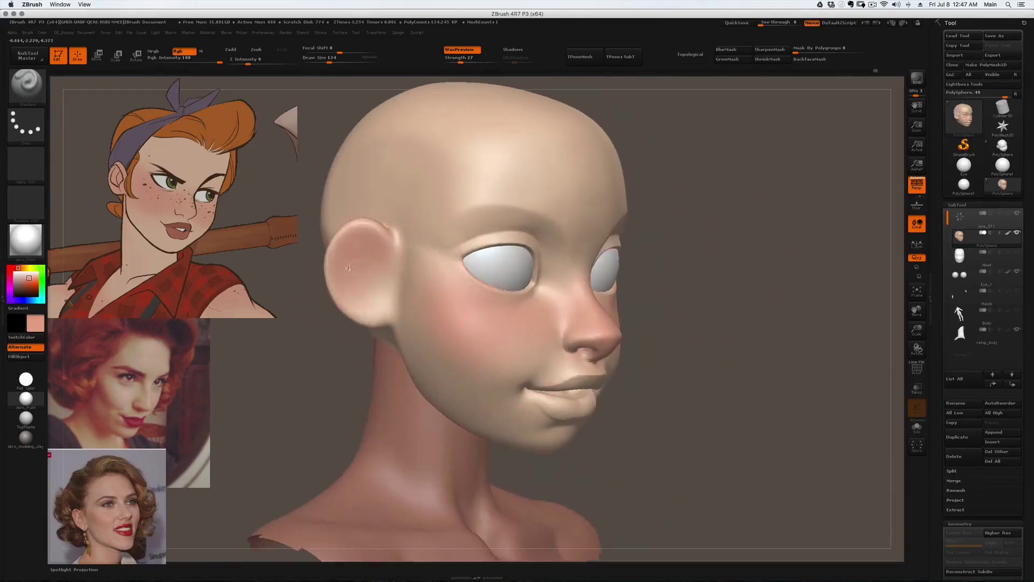
- Pick a purple paint colour and shade the inner eye sockets beside the nose bridge with a larger brush
mouse_move(382, 335)
right_mouse_down()
mouse_move(385, 271)
mouse_move(535, 324)
right_mouse_up()
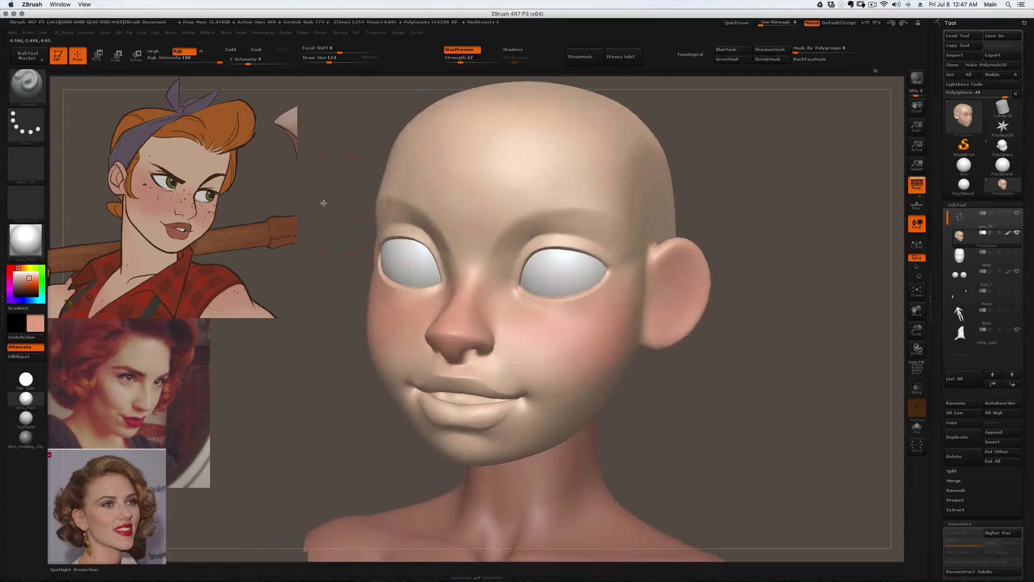
key("c")
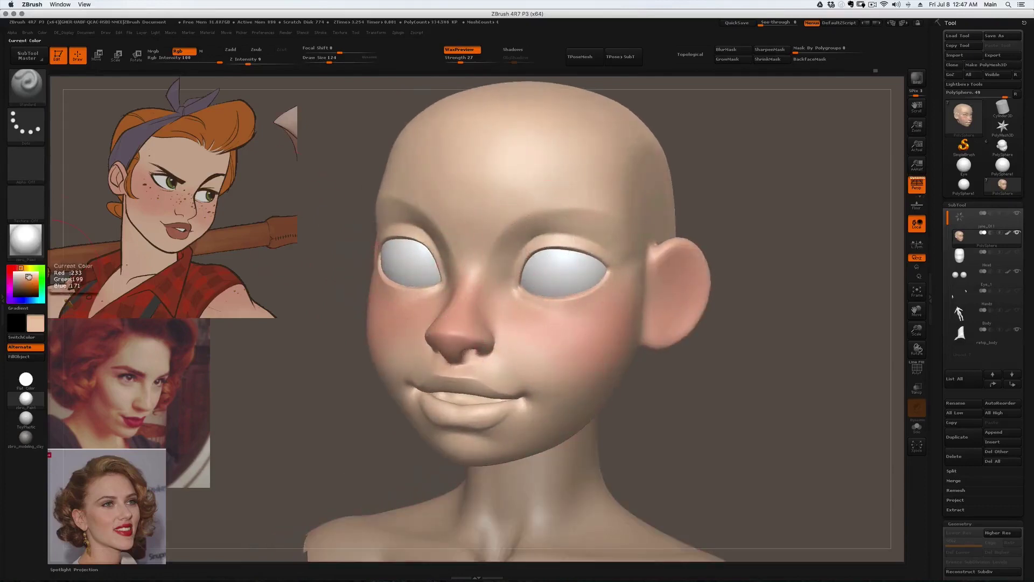
left_click(26, 280)
left_click(10, 294)
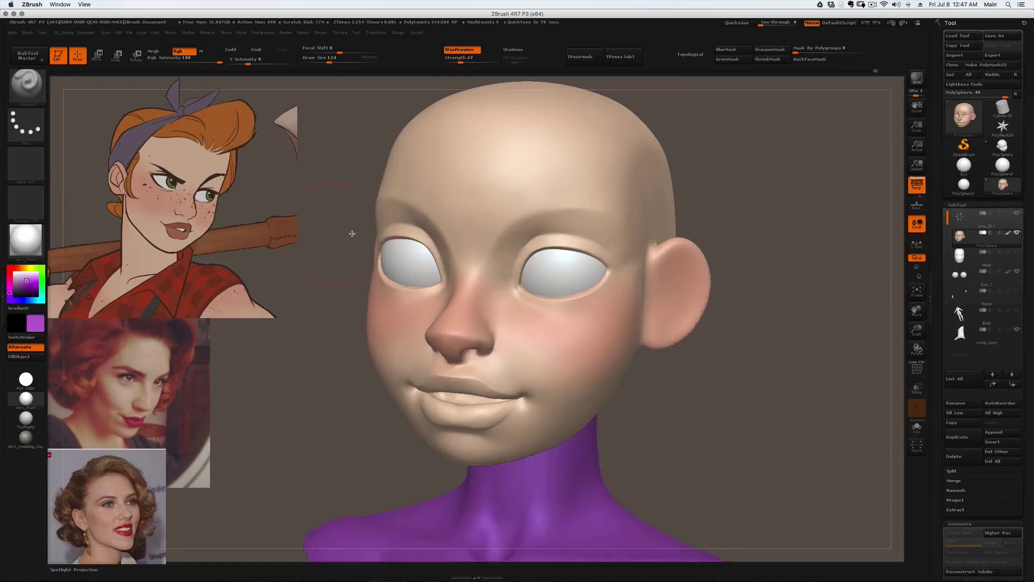
right_click_drag(430, 259, 512, 255)
key("bracketright")
left_click_drag(514, 250, 560, 216)
- Pick a muted pink and paint it over the upper eyelids and inner sockets with a smaller brush
key("c")
left_click(23, 289)
key("c")
key("c")
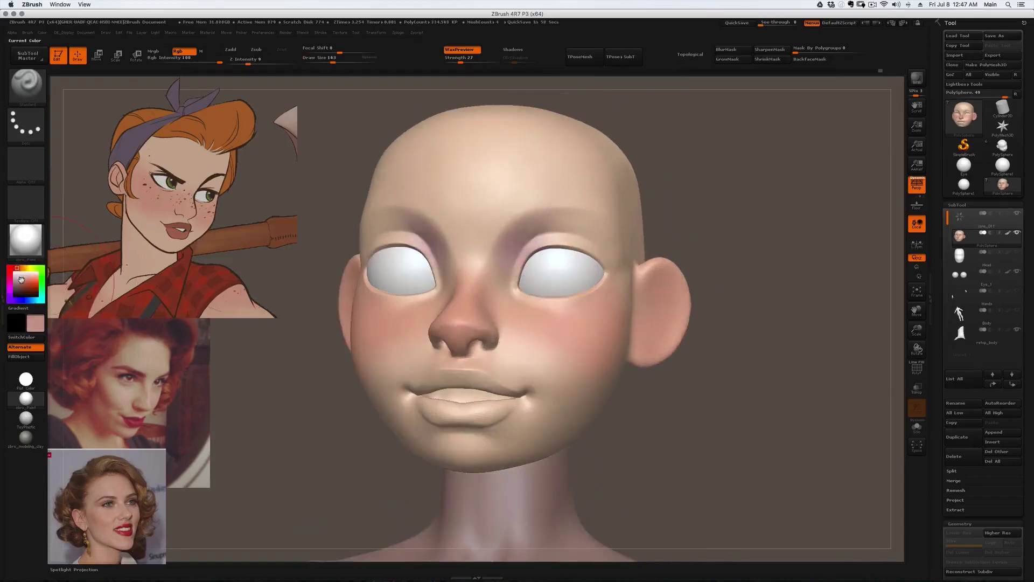
left_click(21, 282)
key("bracketleft")
mouse_move(523, 252)
left_mouse_down()
mouse_move(544, 241)
mouse_move(585, 241)
mouse_move(593, 253)
mouse_move(595, 233)
left_mouse_up()
- Sample nearby skin tones and softly blend the eyelid and brow shading into the surrounding skin
key("c")
key("s")
left_click(603, 222)
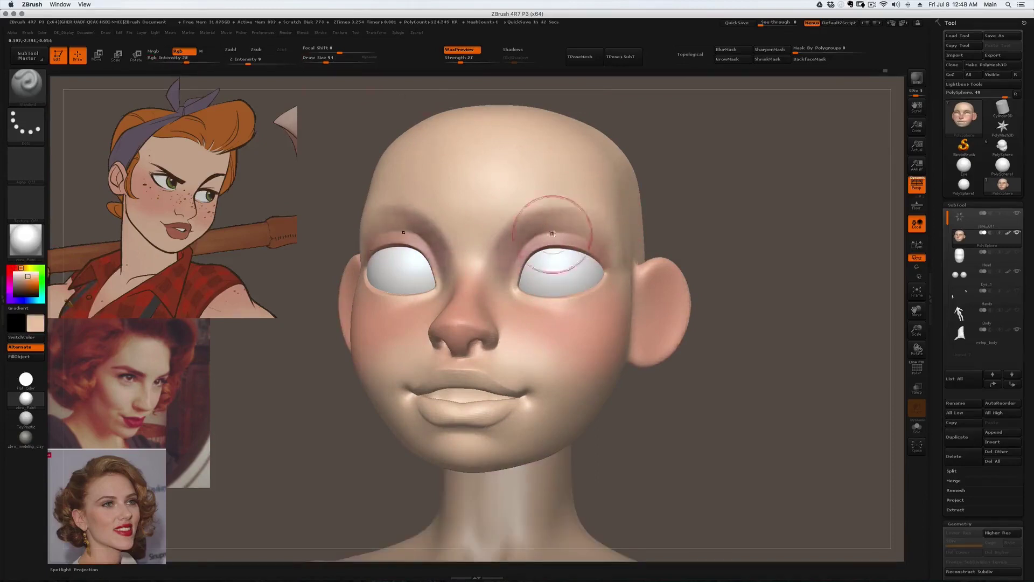
key("c")
key("c")
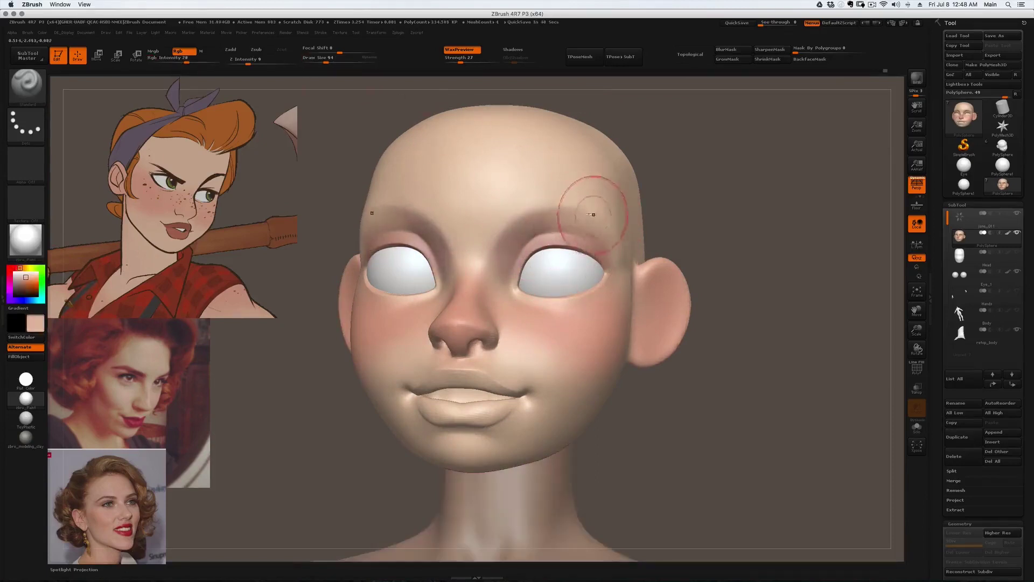
right_click_drag(514, 255, 475, 229)
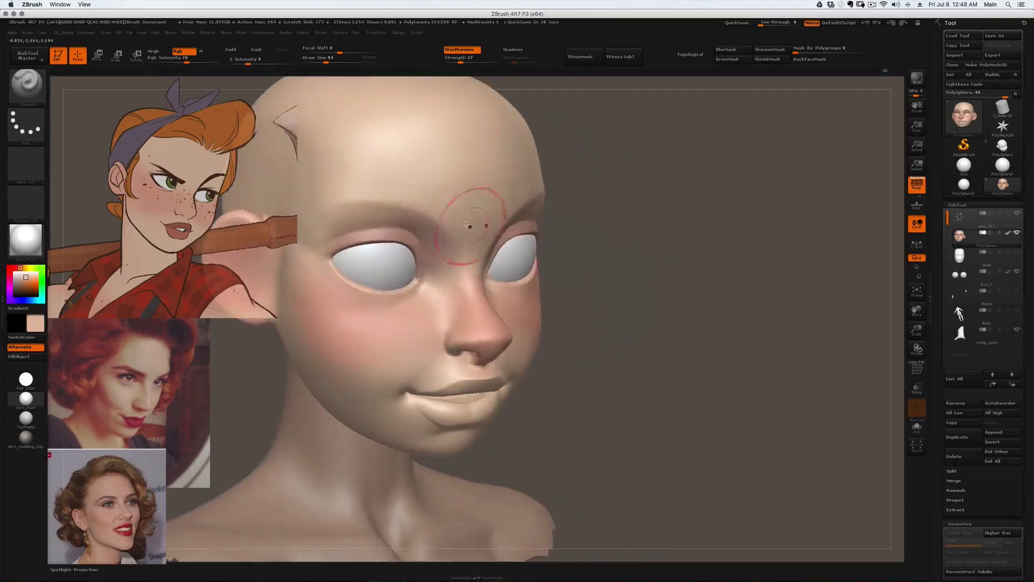
mouse_move(477, 345)
right_mouse_down()
mouse_move(461, 354)
mouse_move(469, 375)
mouse_move(484, 355)
mouse_move(476, 381)
right_mouse_up()
- Paint the teeth area between the lips near-white
key("c")
key("s")
left_click_drag(479, 386, 474, 386)
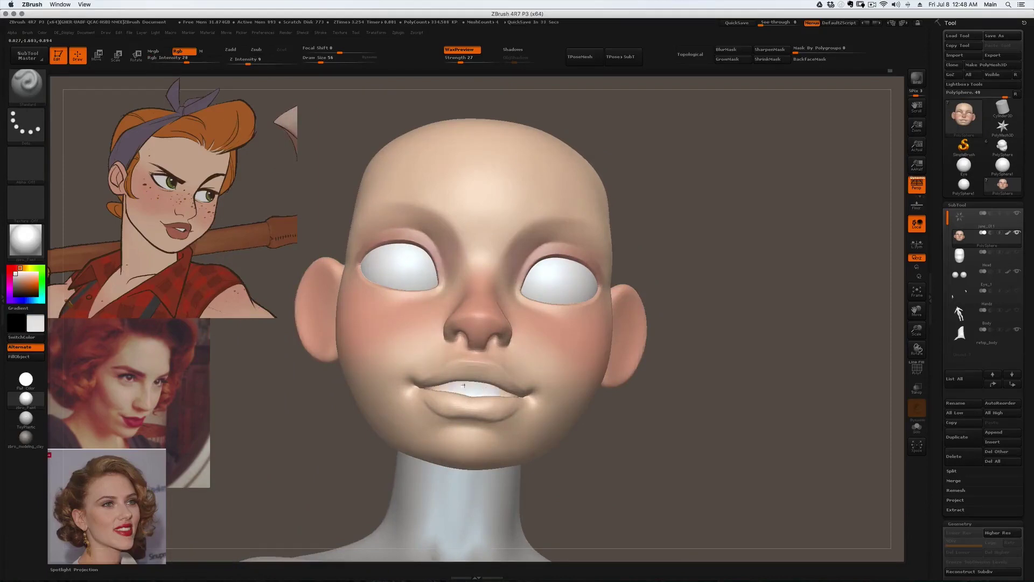
right_click_drag(471, 386, 519, 395)
- Paint both lips with the brownish red sampled from the cartoon reference's mouth and clean up their edges with skin tone
key("z")
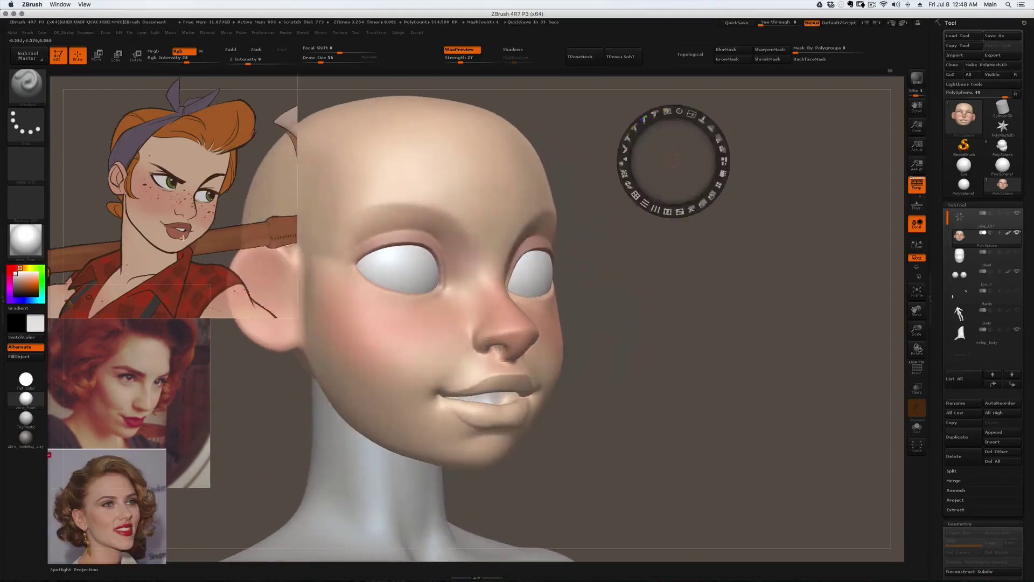
key("c")
key("z")
left_click_drag(474, 402, 511, 385)
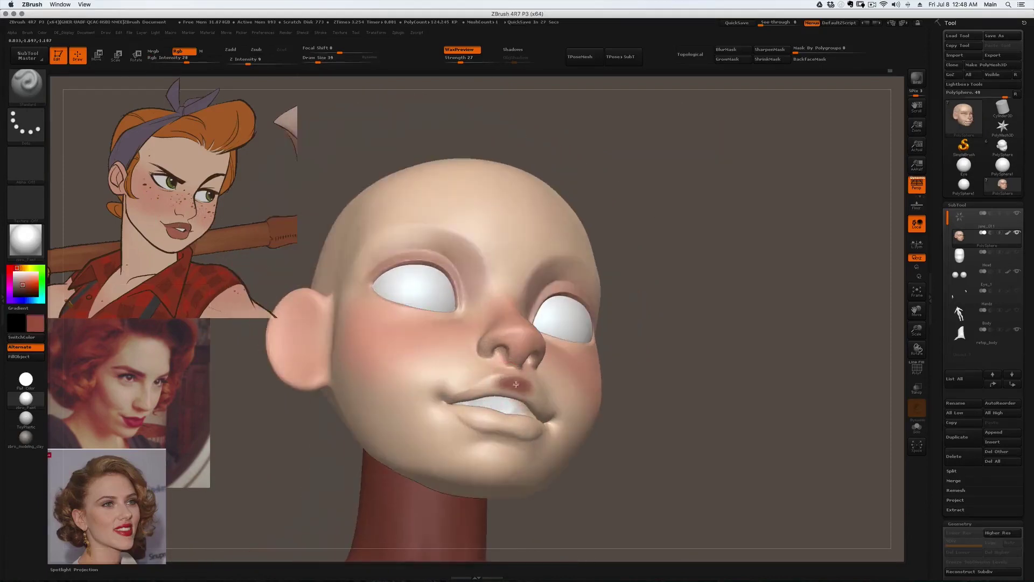
mouse_move(495, 389)
left_mouse_down()
mouse_move(447, 422)
mouse_move(446, 431)
mouse_move(485, 396)
mouse_move(448, 459)
left_mouse_up()
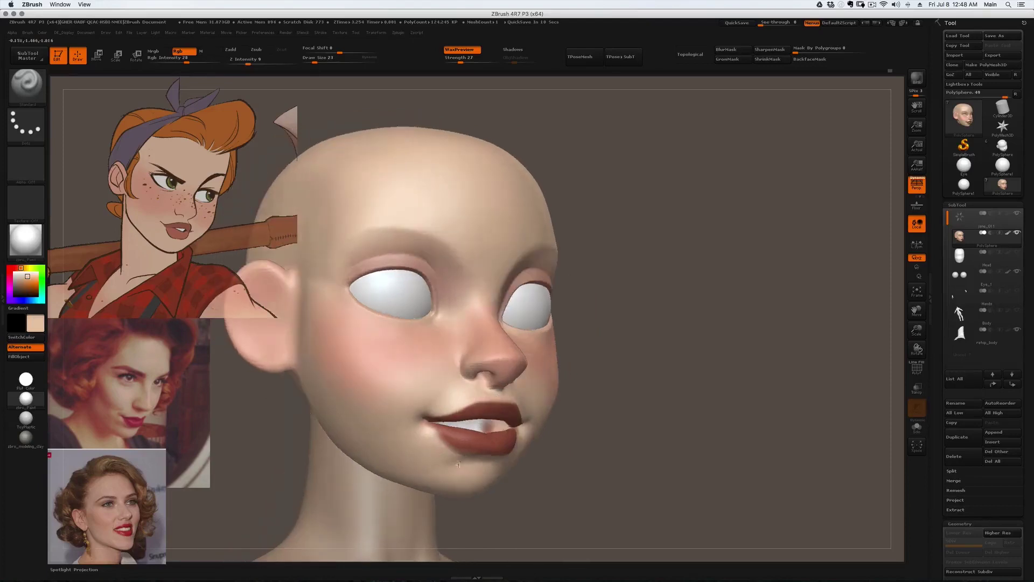
mouse_move(486, 429)
left_mouse_down()
mouse_move(450, 431)
mouse_move(473, 438)
left_mouse_up()
right_click_drag(473, 438, 323, 368, "alt")
key("c")
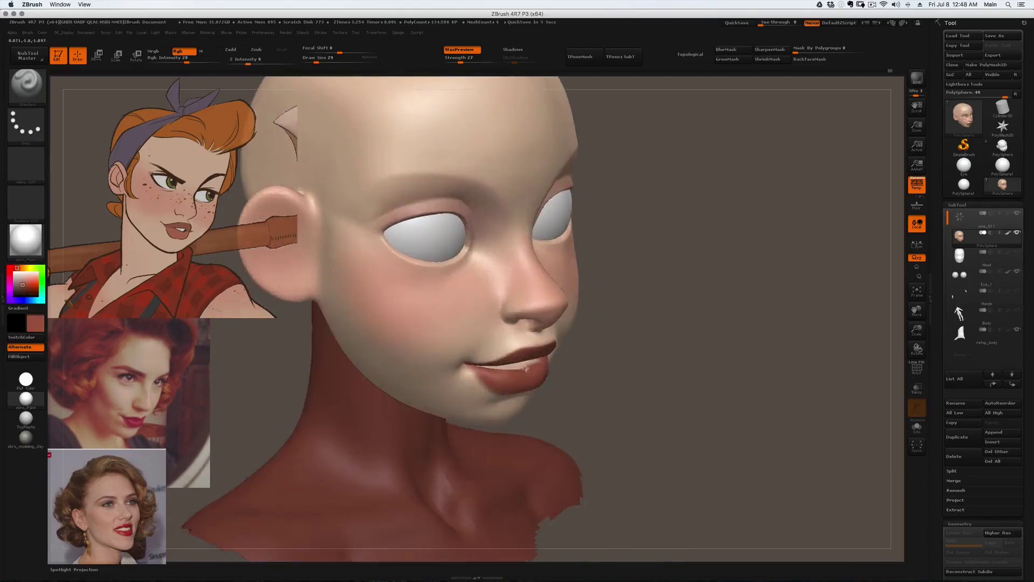
right_click_drag(518, 372, 538, 361)
left_click_drag(537, 361, 502, 316)
- Resample the off-white and repaint the teeth where the lip colour spilled over them
key("c")
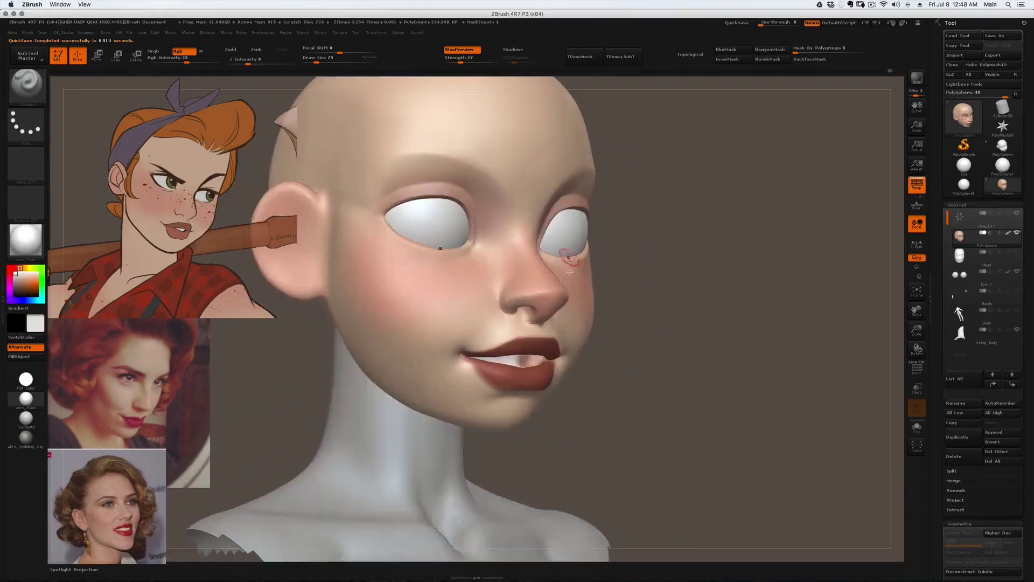
left_click_drag(518, 361, 541, 359)
right_click_drag(539, 360, 478, 363)
left_click_drag(478, 363, 465, 361)
right_click_drag(479, 362, 485, 313, "ctrl")
mouse_move(485, 312)
right_mouse_down()
mouse_move(598, 315)
mouse_move(538, 322)
mouse_move(582, 328)
mouse_move(618, 299)
mouse_move(582, 295)
mouse_move(653, 282)
mouse_move(586, 315)
mouse_move(718, 307)
mouse_move(655, 268)
right_mouse_up()
- Load a PolySphere from the tool library, return to the head and append a sphere as a new subtool
key("comma")
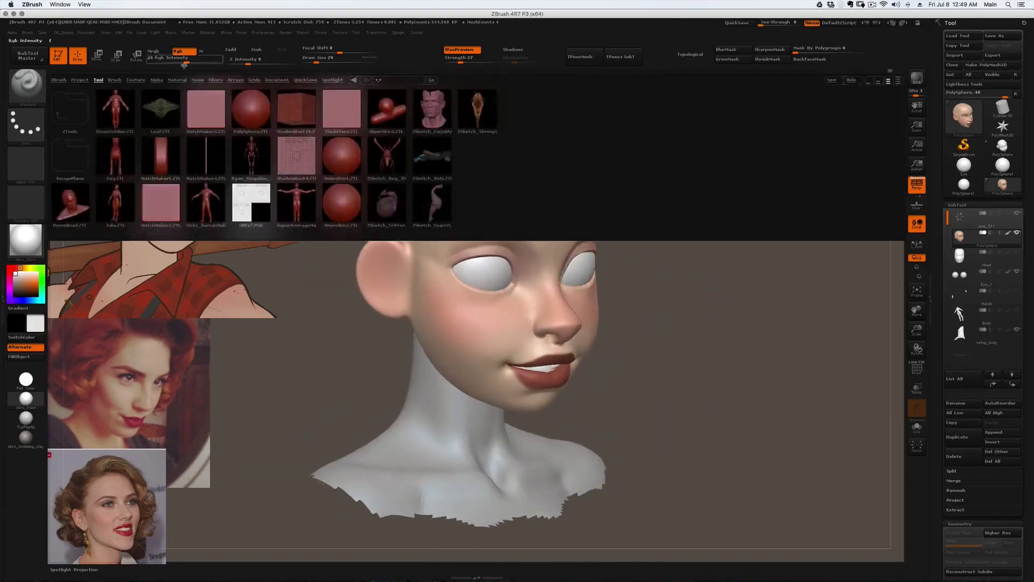
double_click(251, 109)
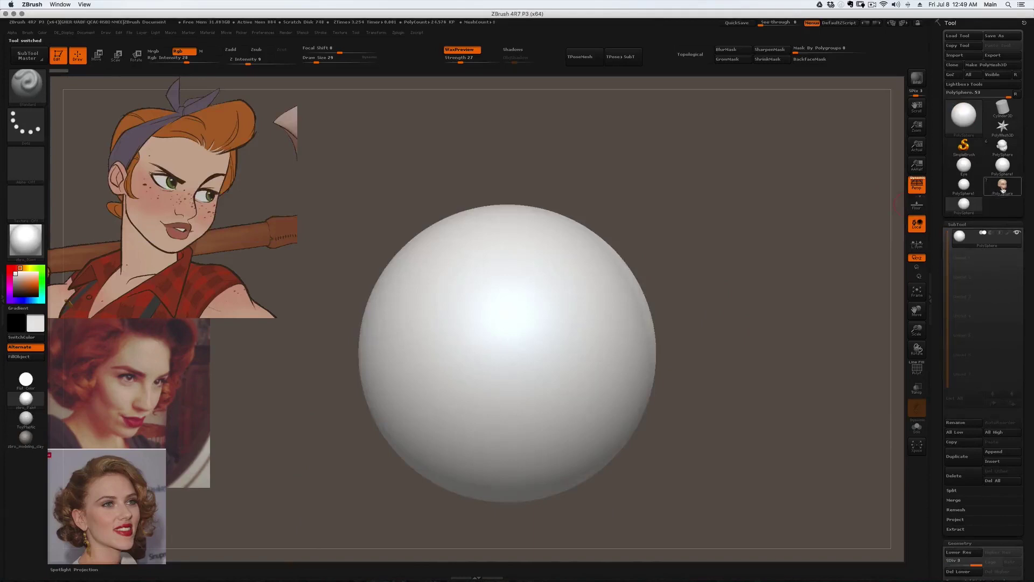
left_click(1002, 187)
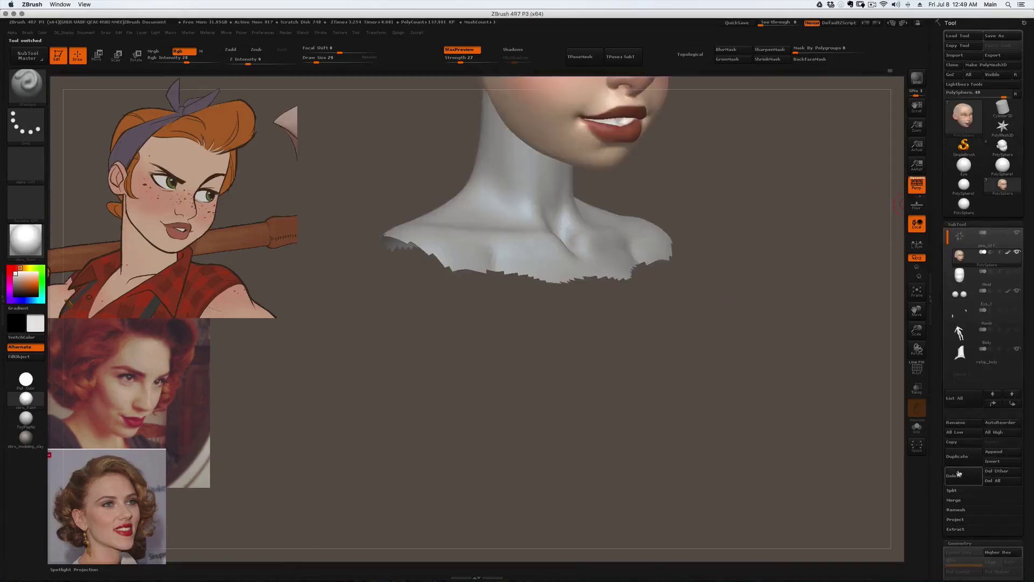
left_click(995, 464)
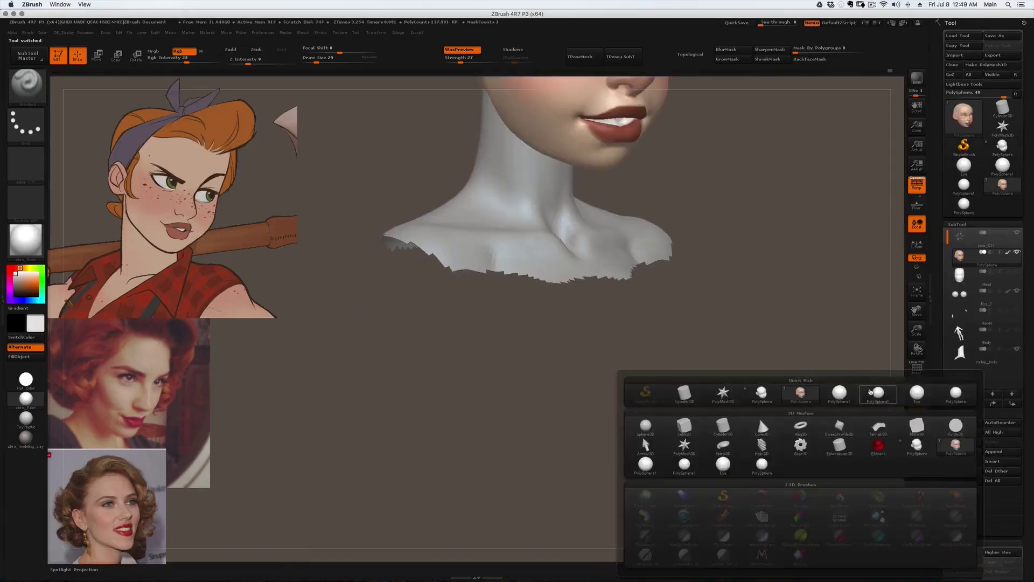
left_click(841, 396)
- Sample the orange hair colour from the cartoon reference and make the appended sphere the active subtool
right_click_drag(803, 360, 700, 323, "shift")
key("z")
key("z")
key("c")
left_click(568, 364, "alt")
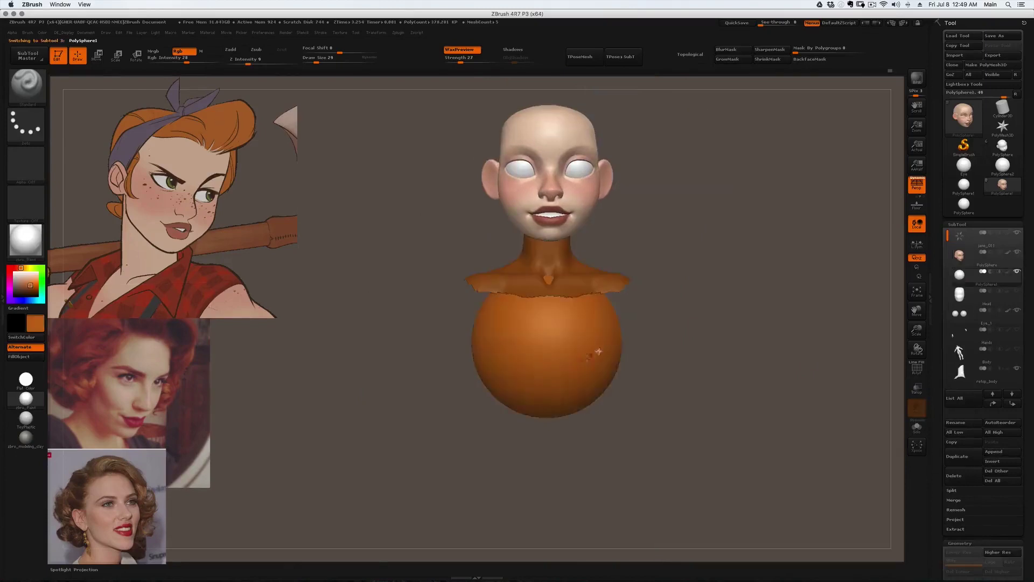
- Move the sphere up over the skull as the base for the hair, checking its wireframe
left_click_drag(646, 318, 634, 376, "alt")
key("w")
mouse_move(601, 337)
left_mouse_down()
mouse_move(598, 130)
mouse_move(599, 139)
left_mouse_up()
mouse_move(601, 188)
left_mouse_down("shift")
mouse_move(680, 189)
mouse_move(666, 188)
left_mouse_up("shift")
key("shift+f")
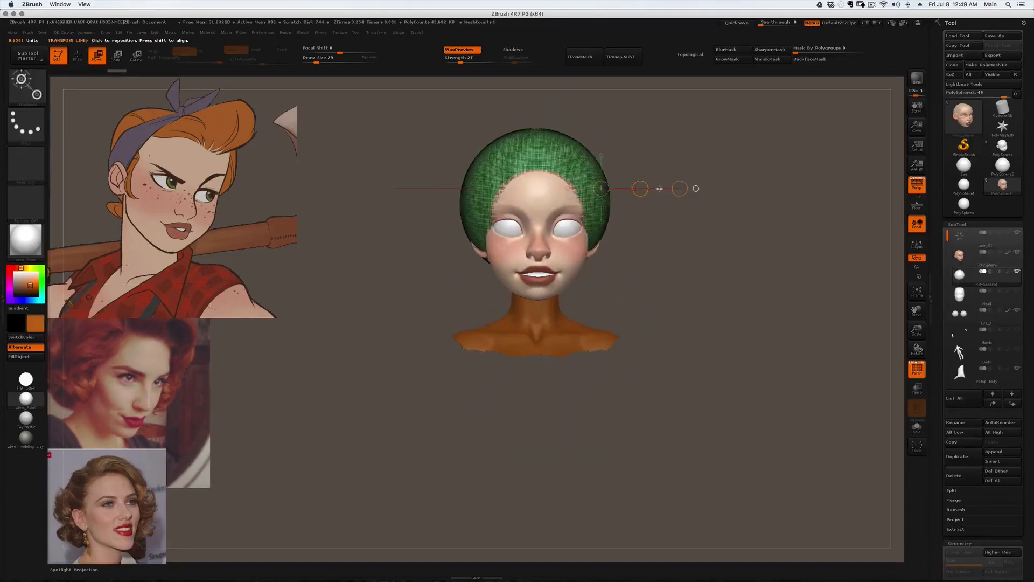
key("q")
key("shift+f")
- Pull the front of the sphere forward and upward with the Move brush to form a pompadour
left_click_drag(458, 218, 478, 203)
mouse_move(477, 203)
right_mouse_down()
mouse_move(511, 237)
mouse_move(484, 243)
mouse_move(501, 243)
right_mouse_up()
key("s")
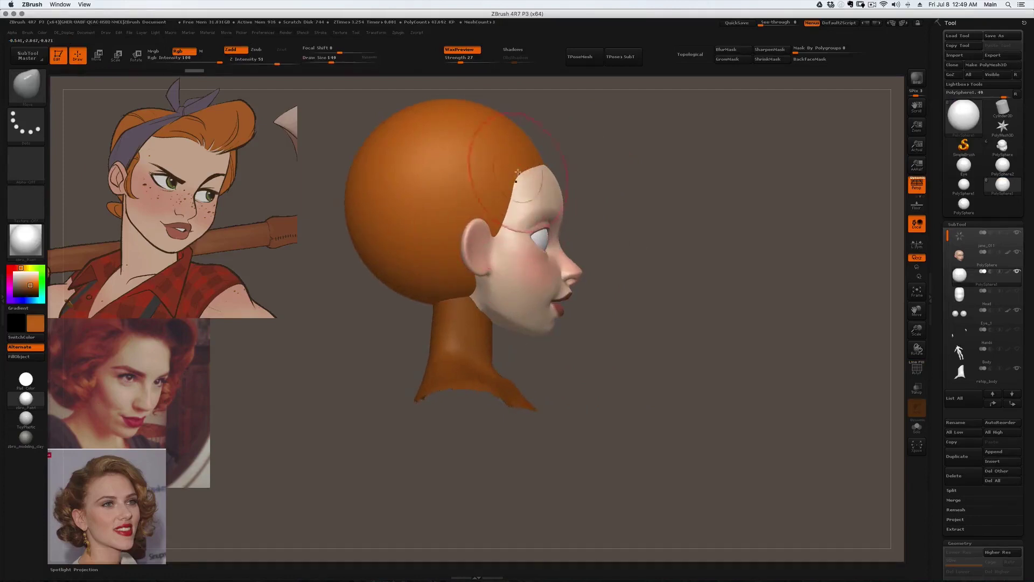
mouse_move(514, 181)
right_mouse_down()
mouse_move(505, 189)
mouse_move(556, 163)
mouse_move(555, 146)
mouse_move(544, 157)
right_mouse_up()
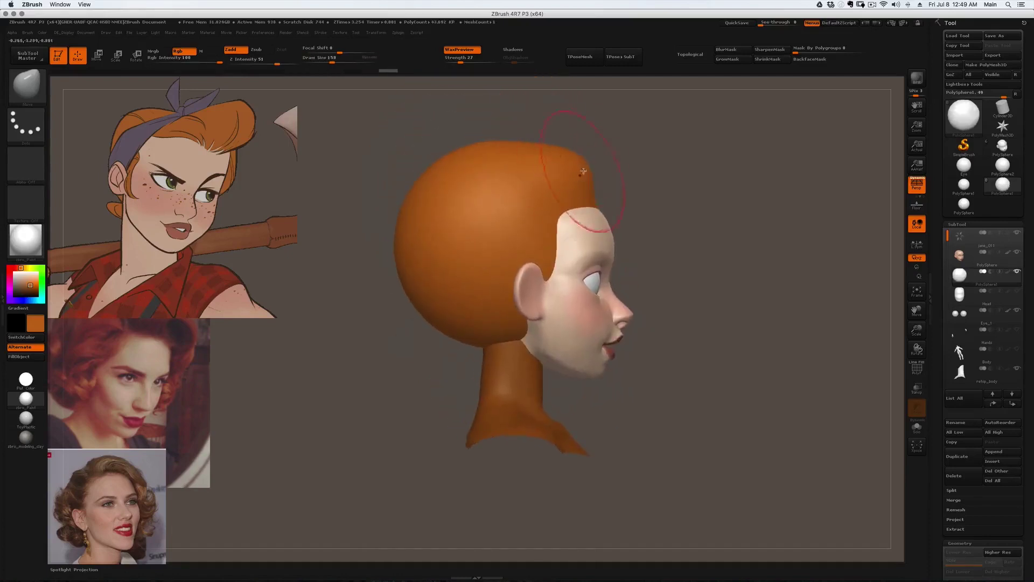
mouse_move(614, 172)
right_mouse_down()
mouse_move(618, 199)
mouse_move(604, 188)
right_mouse_up()
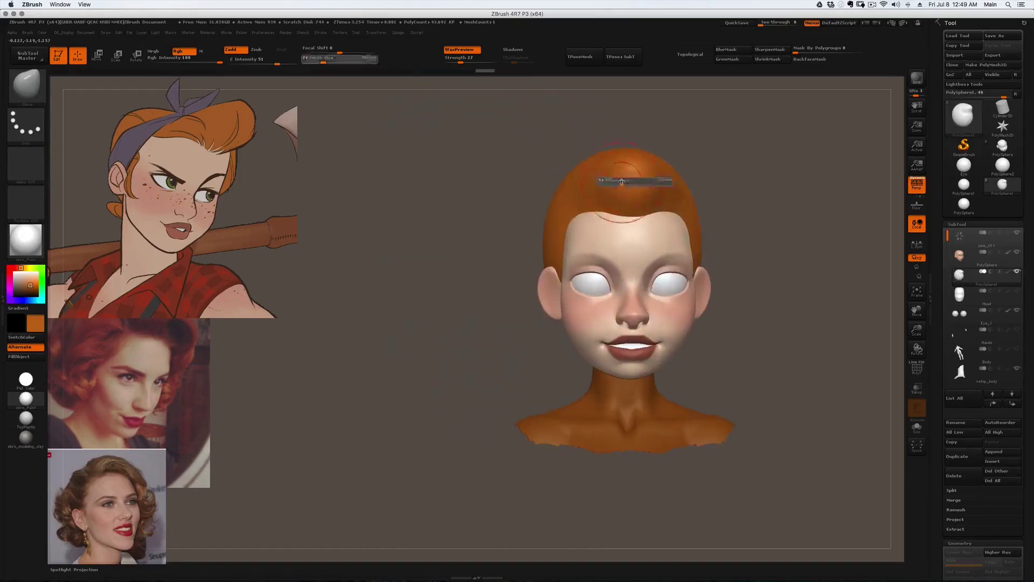
key("bracketleft")
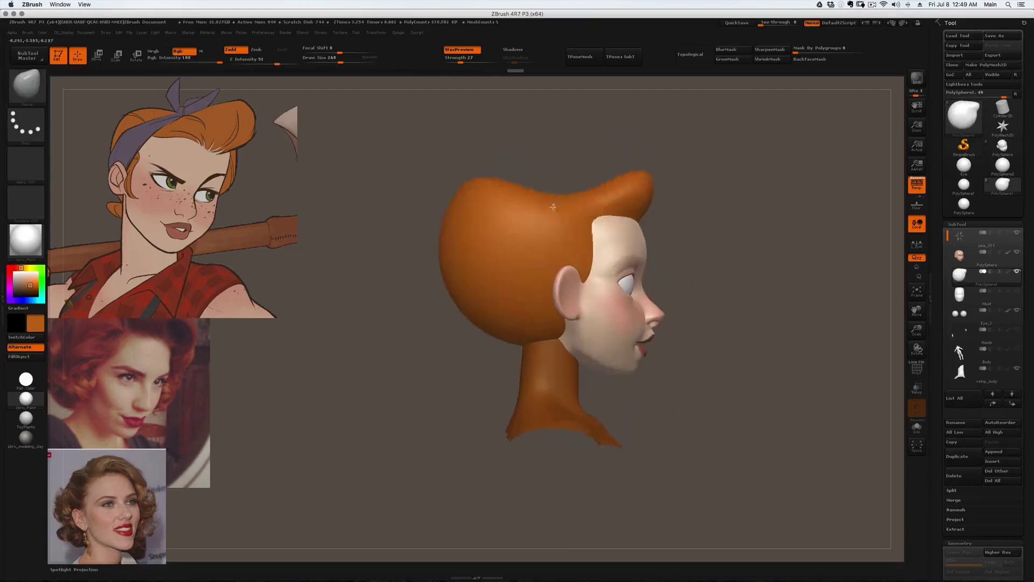
- Push the crown and back of the hair mass inward to fit the skull more closely
left_click_drag(524, 215, 511, 217)
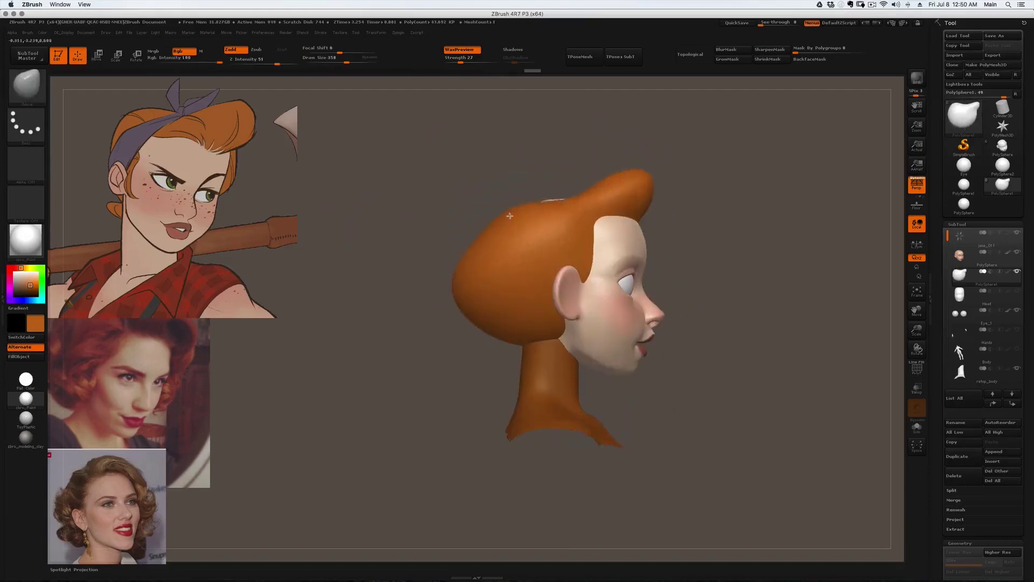
left_click_drag(475, 271, 493, 271)
right_click_drag(498, 272, 516, 271)
left_click_drag(517, 271, 530, 271)
right_click_drag(530, 272, 574, 285)
- Fill the hair object with the orange colour
right_click_drag(284, 347, 431, 328)
right_click_drag(431, 329, 340, 291, "alt")
left_click(25, 357)
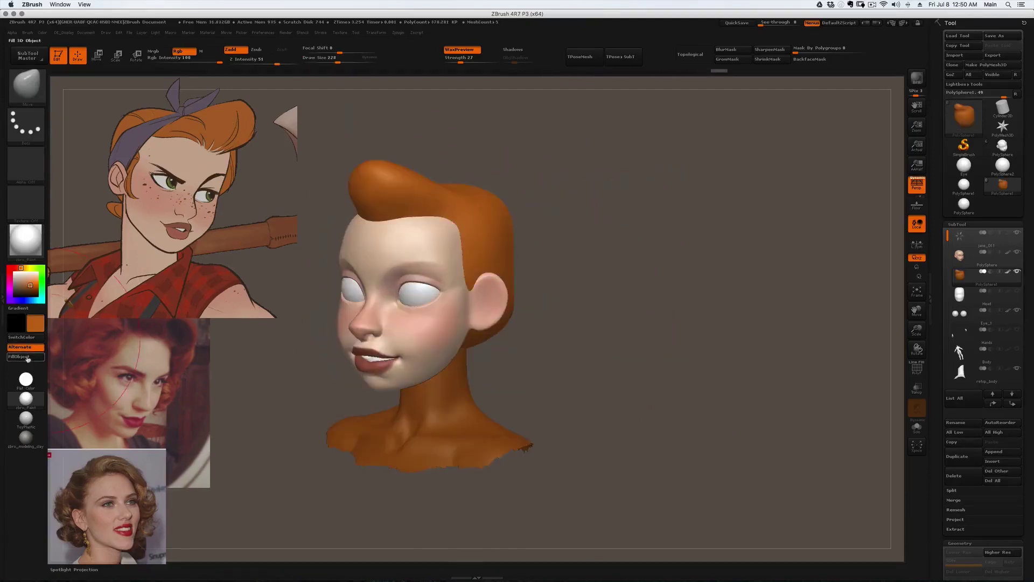
- Reshape the pompadour with a smaller Move brush so it sweeps asymmetrically to one side above the forehead
right_click_drag(448, 156, 503, 211, "shift")
key("bracketleft")
mouse_move(318, 196)
right_mouse_down("alt")
mouse_move(486, 214)
mouse_move(473, 237)
mouse_move(484, 253)
mouse_move(605, 212)
mouse_move(644, 172)
mouse_move(667, 169)
mouse_move(677, 194)
right_mouse_up("alt")
key("s")
left_click_drag(678, 195, 670, 195)
mouse_move(671, 213)
right_mouse_down()
mouse_move(684, 227)
mouse_move(659, 192)
right_mouse_up()
key("s")
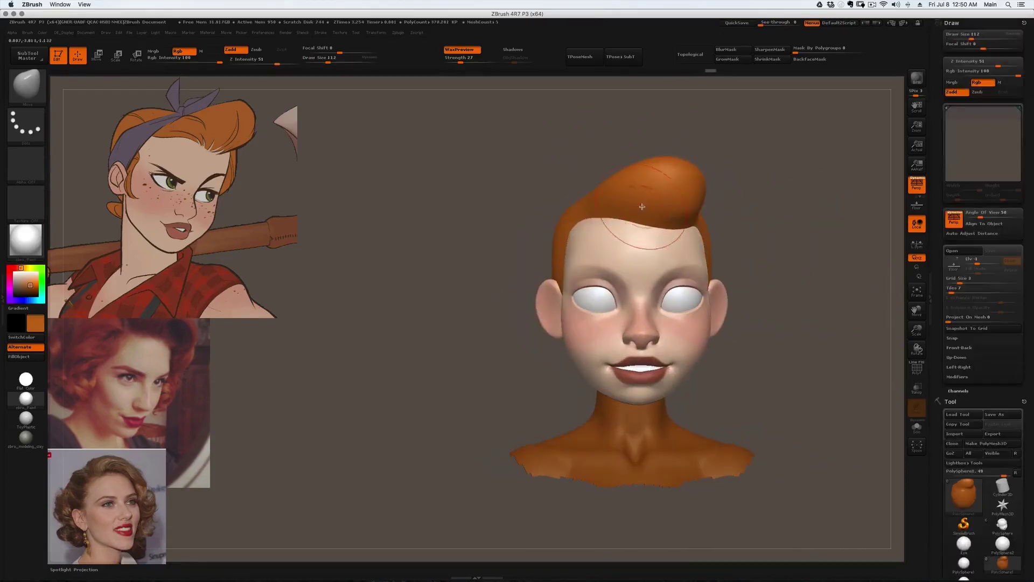
right_click_drag(627, 223, 668, 227)
- Extend the back of the hair down to the nape and form rounded curls behind the ears
key("z")
key("z")
mouse_move(501, 240)
right_mouse_down()
mouse_move(616, 355)
mouse_move(573, 335)
mouse_move(580, 293)
mouse_move(510, 281)
right_mouse_up()
key("s")
left_click_drag(510, 281, 509, 281)
mouse_move(509, 282)
right_mouse_down()
mouse_move(531, 291)
mouse_move(560, 268)
right_mouse_up()
mouse_move(535, 231)
right_mouse_down()
mouse_move(514, 339)
mouse_move(521, 270)
mouse_move(585, 278)
mouse_move(754, 340)
mouse_move(653, 342)
mouse_move(704, 269)
mouse_move(678, 331)
mouse_move(690, 323)
mouse_move(602, 287)
mouse_move(628, 338)
mouse_move(621, 349)
mouse_move(622, 321)
right_mouse_up()
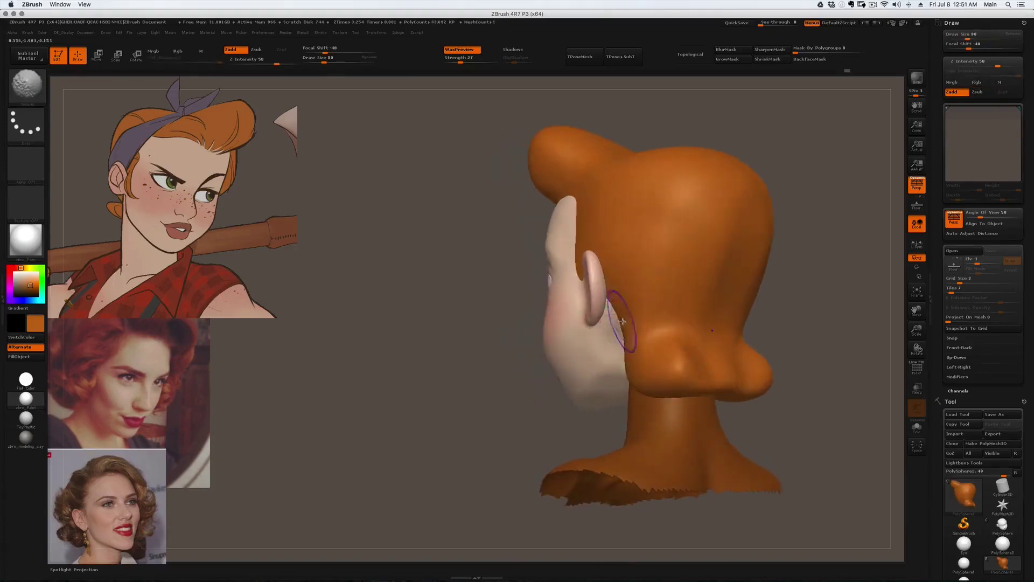
- Sample the skin tone and fill the neck and shoulders with it
mouse_move(640, 365)
right_mouse_down()
mouse_move(628, 326)
mouse_move(688, 328)
mouse_move(655, 331)
mouse_move(637, 362)
mouse_move(646, 431)
mouse_move(695, 425)
right_mouse_up()
key("c")
left_click(19, 357)
- Make the head active, set the WaxPreview strength to 33 and turn on Shadows
right_click_drag(497, 329, 462, 265)
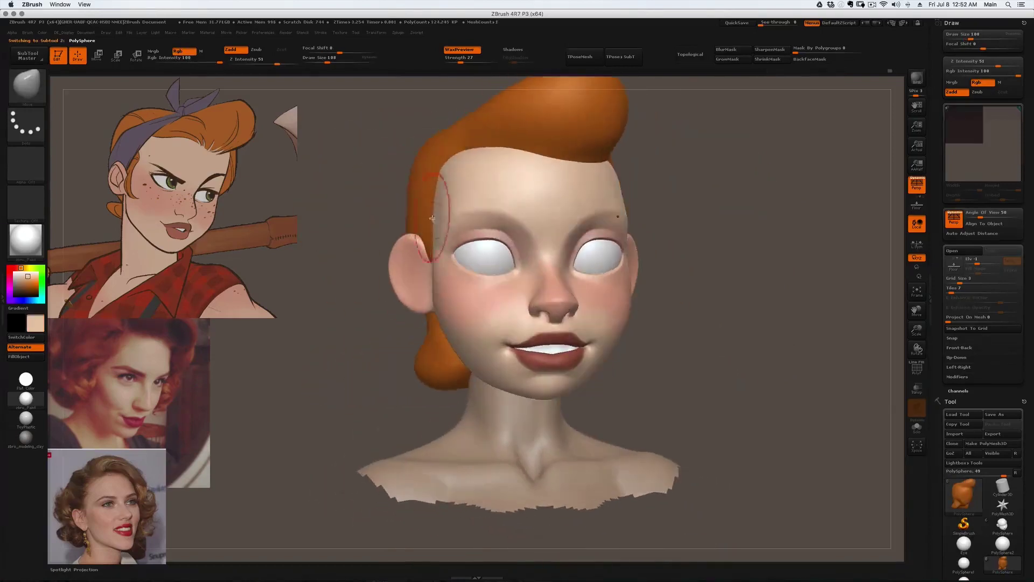
left_click(423, 232, "alt")
right_click_drag(423, 233, 444, 152)
left_click_drag(461, 60, 464, 61)
left_click(513, 50)
mouse_move(377, 223)
right_mouse_down()
mouse_move(423, 214)
mouse_move(437, 164)
mouse_move(488, 144)
right_mouse_up()
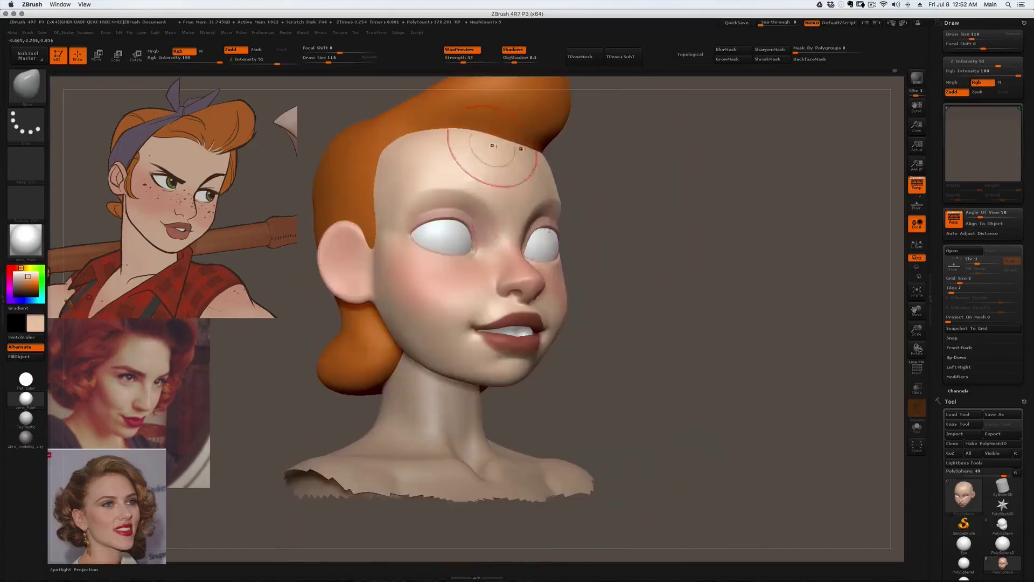
right_click_drag(451, 368, 484, 164)
- Select the hair, switch to a carving brush and cut sweeping strand grooves into the front of the pompadour
left_click(528, 111, "alt")
right_click_drag(528, 111, 520, 201, "alt")
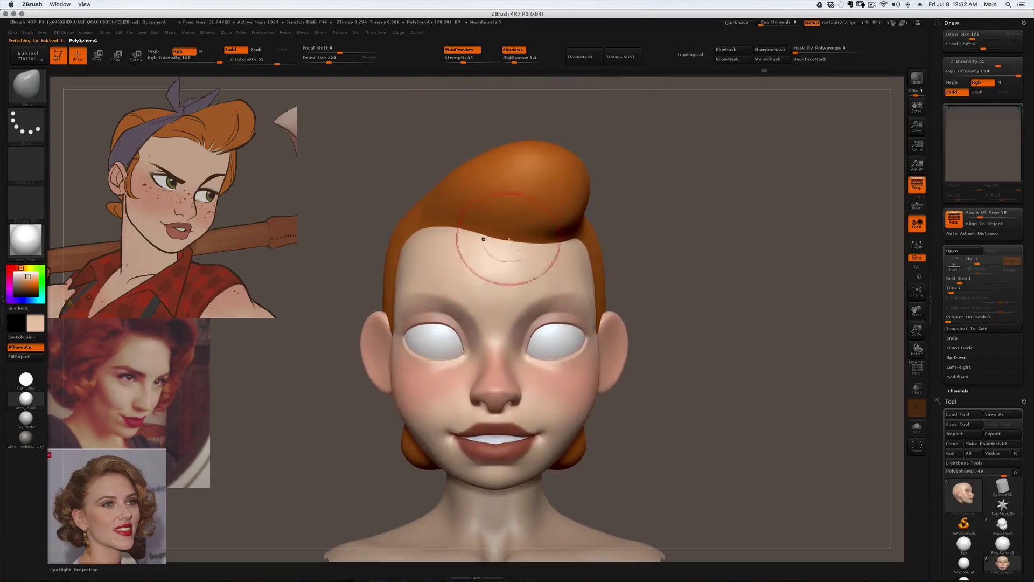
scroll(934, 377, "down", 10)
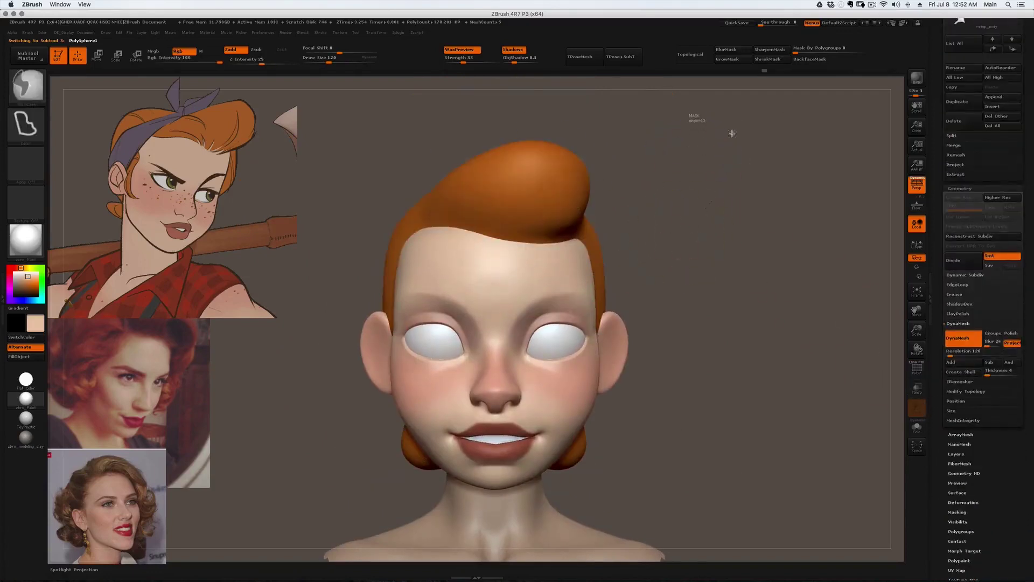
key("b")
key("d")
key("s")
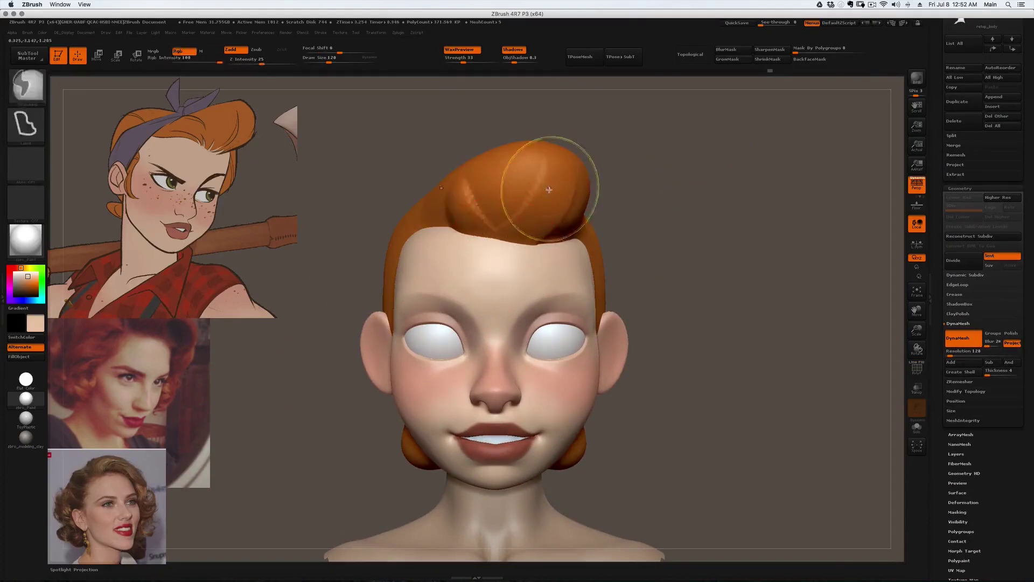
key("ctrl+z")
left_click_drag(647, 178, 724, 181)
left_click_drag(530, 191, 490, 224)
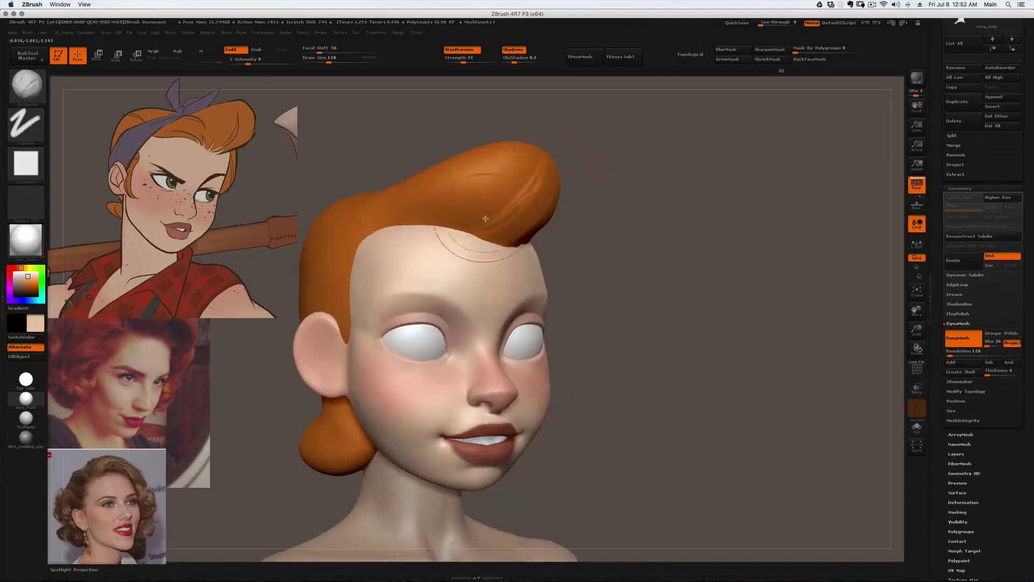
- Carve strand grooves from the pompadour back along the swept hairline with a larger brush
left_click_drag(646, 183, 654, 224)
left_click_drag(404, 199, 406, 223)
left_click_drag(641, 205, 695, 210)
left_click_drag(377, 196, 393, 215)
left_click_drag(646, 207, 673, 210)
left_click_drag(458, 216, 406, 217)
mouse_move(657, 210)
left_mouse_down()
mouse_move(727, 210)
mouse_move(524, 217)
left_mouse_up()
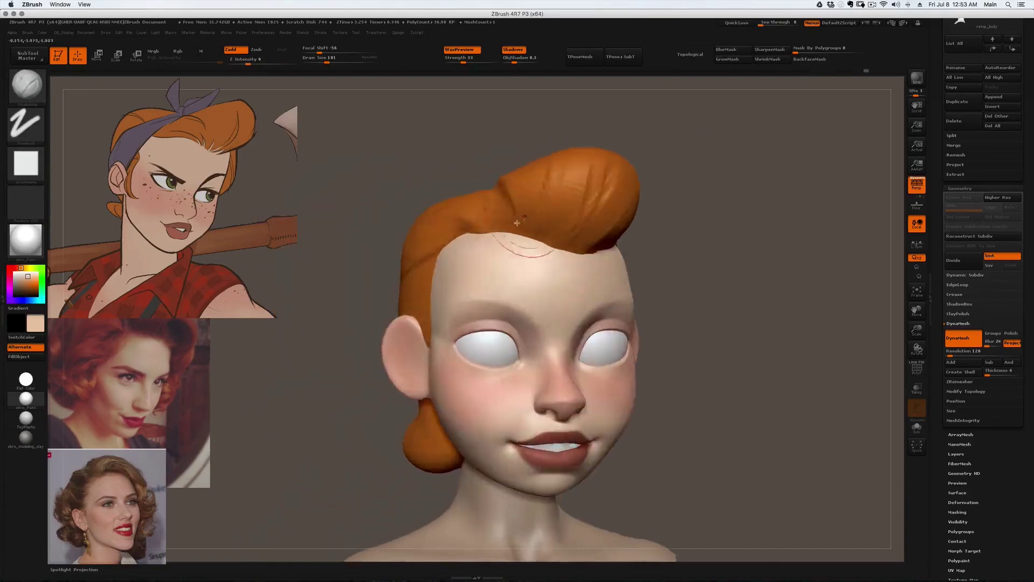
- Carve flowing strand grooves into the hair at the temple and above the ear
left_click_drag(673, 226, 765, 206, "alt")
left_click_drag(468, 272, 479, 288)
left_click_drag(717, 232, 749, 233)
left_click_drag(477, 286, 447, 237)
mouse_move(754, 216)
left_mouse_down()
mouse_move(679, 215)
mouse_move(727, 226)
left_mouse_up()
left_click_drag(615, 264, 644, 234)
left_click_drag(687, 271, 746, 253)
- Carve finer strand grooves into the side hair between the temple and the ear with a smaller brush
right_click_drag(700, 244, 632, 212, "alt")
right_click_drag(692, 248, 707, 247)
key("bracketleft")
key("bracketleft")
key("bracketleft")
key("bracketleft")
key("bracketleft")
mouse_move(690, 255)
right_mouse_down()
mouse_move(761, 279)
mouse_move(734, 256)
mouse_move(722, 262)
right_mouse_up()
key("s")
left_click(712, 264)
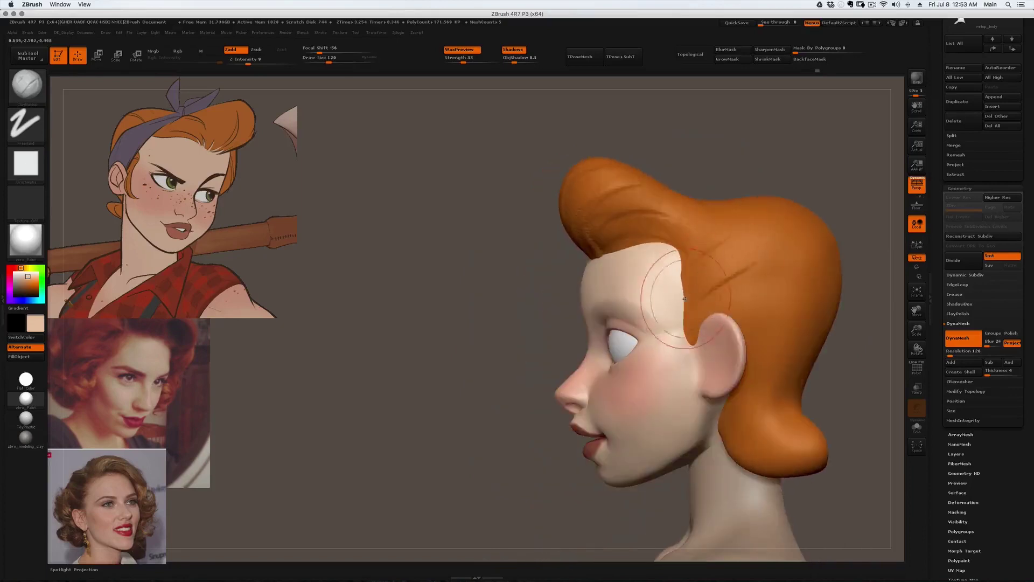
mouse_move(699, 328)
left_mouse_down("alt")
mouse_move(606, 284)
mouse_move(566, 296)
left_mouse_up("alt")
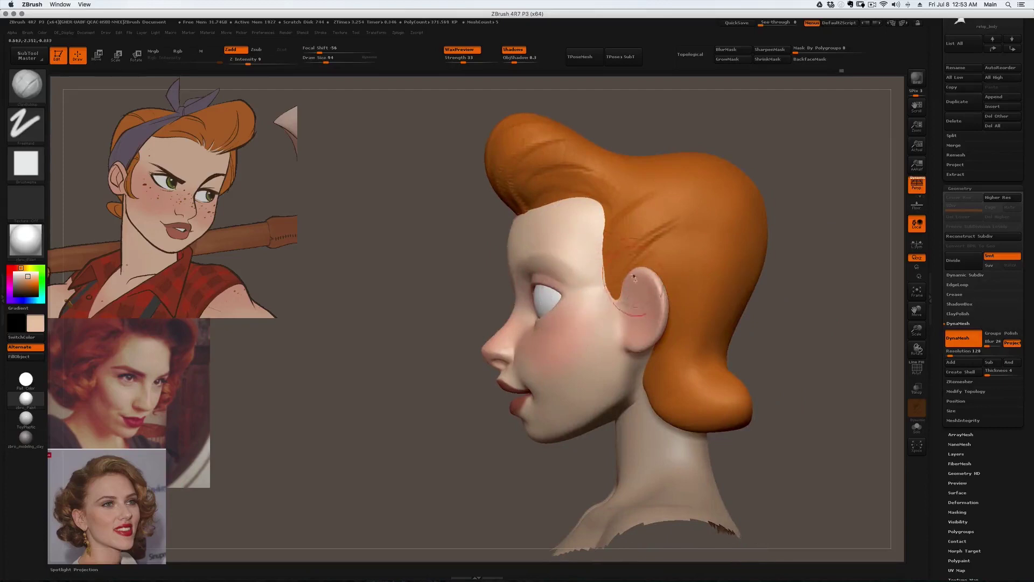
key("ctrl")
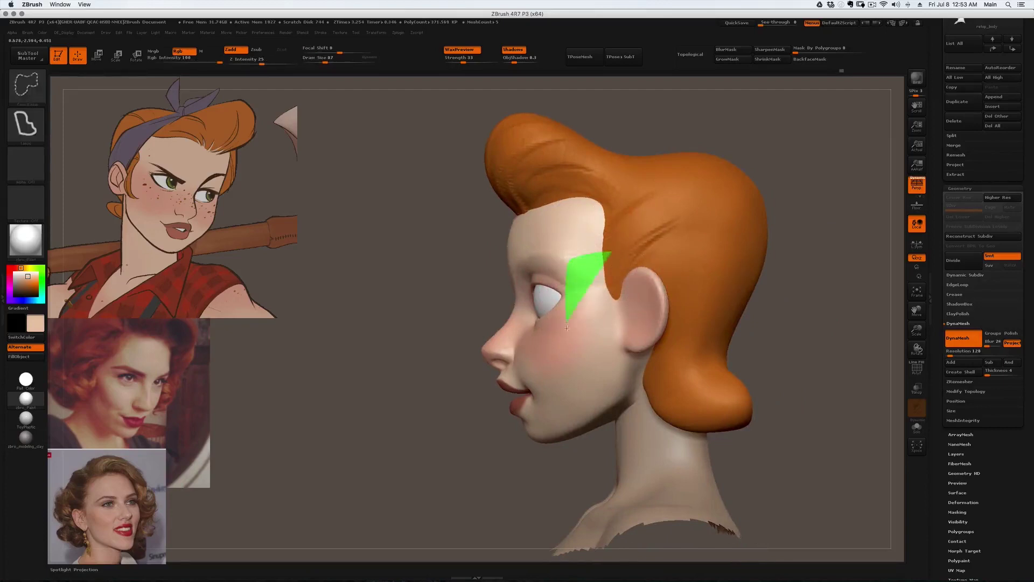
left_click_drag(633, 347, 346, 334, "ctrl+shift")
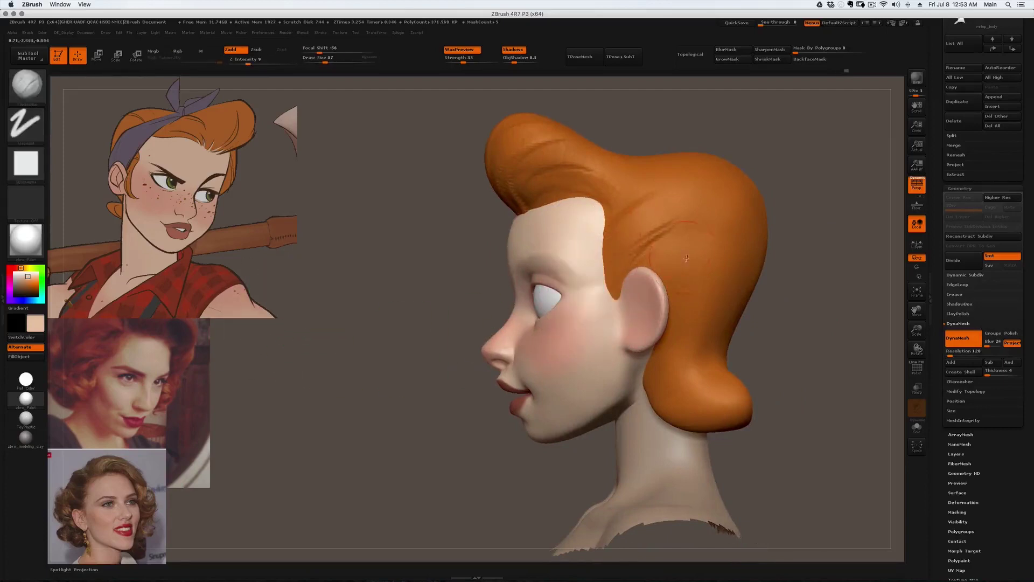
key("ctrl")
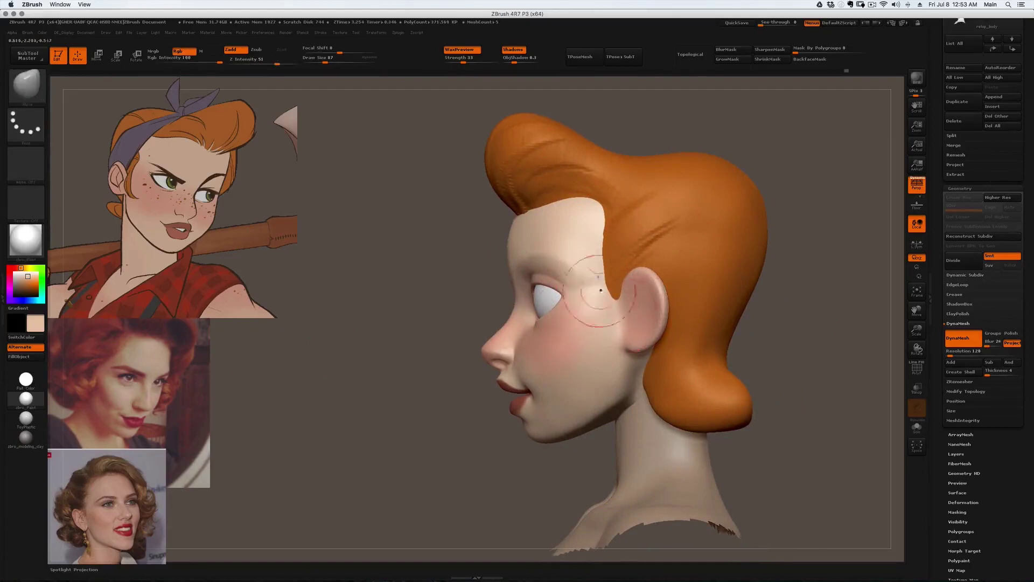
- Push the ear farther back on the head with the Move brush
key("bracketright")
mouse_move(629, 299)
left_mouse_down()
mouse_move(642, 330)
mouse_move(664, 315)
mouse_move(645, 345)
left_mouse_up()
key("bracketleft")
key("bracketleft")
key("bracketleft")
key("bracketright")
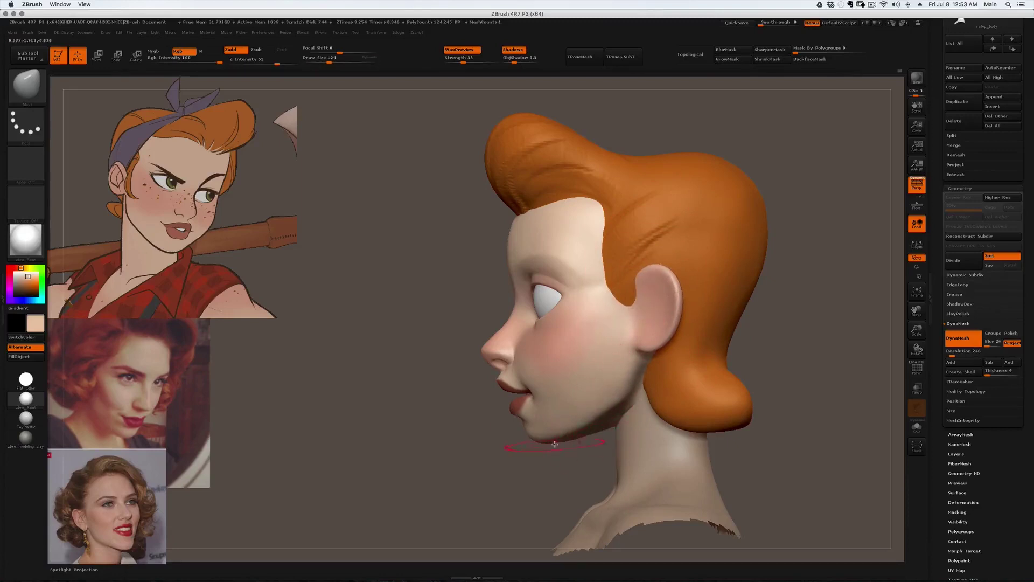
- Refine the contour of the jaw and cheek below the ear with the Move brush
right_click_drag(609, 408, 613, 395)
left_click_drag(646, 383, 659, 358)
right_click_drag(636, 377, 655, 378)
key("bracketleft")
mouse_move(611, 405)
right_mouse_down()
mouse_move(586, 426)
mouse_move(635, 381)
mouse_move(604, 422)
mouse_move(592, 414)
right_mouse_up()
key("bracketright")
- Select the hair and reshape the sideburn in front of the ear and the hairline above the temple
left_click(609, 291, "alt")
left_click_drag(633, 311, 632, 300)
key("s")
left_click_drag(635, 300, 631, 301)
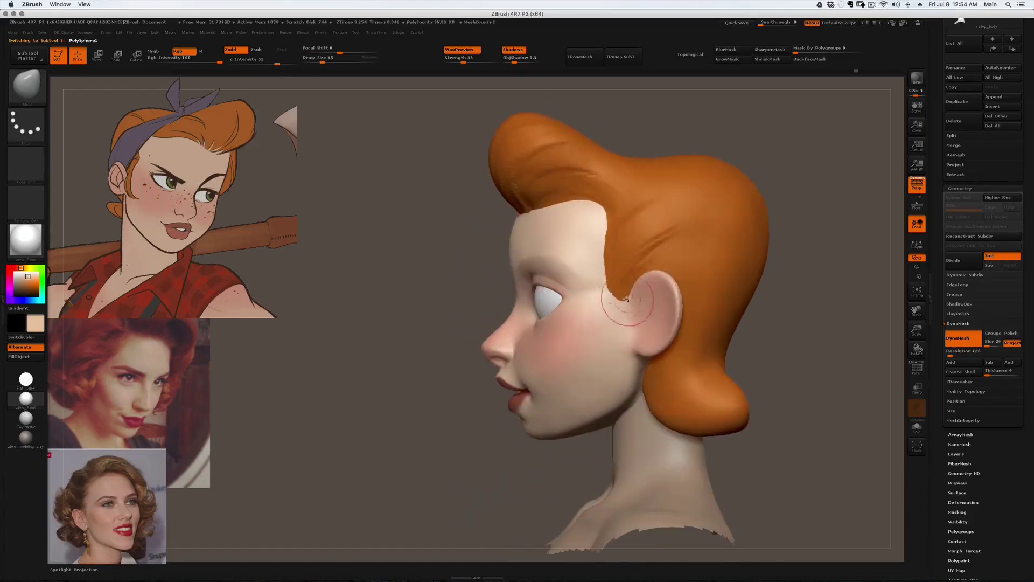
left_click_drag(599, 213, 589, 210)
- Adjust the hairline along the side of the forehead with the Move brush from a front three-quarter angle
mouse_move(592, 323)
right_mouse_down()
mouse_move(622, 372)
mouse_move(593, 323)
mouse_move(372, 301)
mouse_move(393, 299)
right_mouse_up()
left_click_drag(405, 291, 409, 232)
mouse_move(396, 237)
right_mouse_down()
mouse_move(420, 231)
mouse_move(412, 242)
right_mouse_up()
key("bracketright")
left_click_drag(411, 251, 414, 250)
mouse_move(531, 237)
right_mouse_down()
mouse_move(470, 221)
mouse_move(531, 231)
right_mouse_up()
left_click_drag(455, 217, 452, 211)
- Select the head and smooth the forehead surface below the hairline
left_click(464, 230, "alt")
mouse_move(517, 253)
right_mouse_down()
mouse_move(465, 229)
mouse_move(487, 237)
mouse_move(388, 237)
mouse_move(445, 215)
mouse_move(474, 245)
right_mouse_up()
left_click_drag(475, 245, 470, 249, "shift")
right_click_drag(470, 249, 485, 243)
left_click_drag(485, 244, 447, 256, "shift")
right_click_drag(448, 256, 468, 291, "ctrl")
mouse_move(469, 291)
right_mouse_down()
mouse_move(576, 248)
mouse_move(345, 242)
mouse_move(484, 258)
right_mouse_up()
mouse_move(571, 264)
right_mouse_down("ctrl")
mouse_move(592, 308)
mouse_move(566, 290)
right_mouse_up("ctrl")
- Build up the forehead above the brow with the Clay Buildup brush and smooth the added volume
key("b")
key("c")
key("b")
mouse_move(563, 284)
left_mouse_down()
mouse_move(600, 291)
mouse_move(582, 274)
left_mouse_up()
mouse_move(582, 275)
right_mouse_down()
mouse_move(576, 303)
mouse_move(568, 298)
right_mouse_up()
left_click_drag(568, 298, 575, 297, "shift")
right_click_drag(575, 297, 525, 293)
mouse_move(525, 294)
left_mouse_down("shift")
mouse_move(512, 298)
mouse_move(526, 294)
left_mouse_up("shift")
right_click_drag(573, 293, 521, 295)
left_click_drag(522, 295, 517, 297, "shift")
left_click_drag(601, 297, 563, 274, "shift")
key("bracketright")
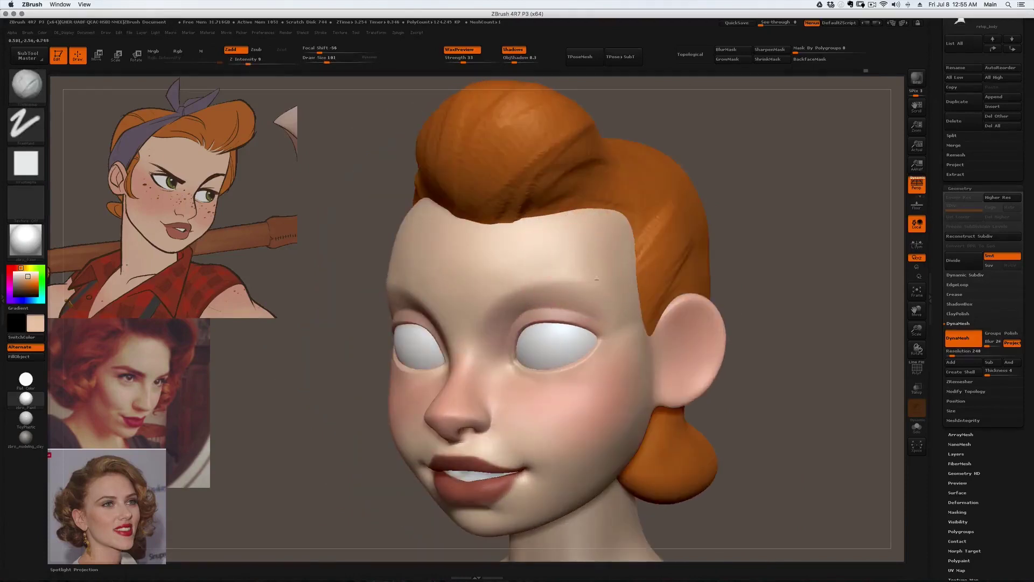
key("shift")
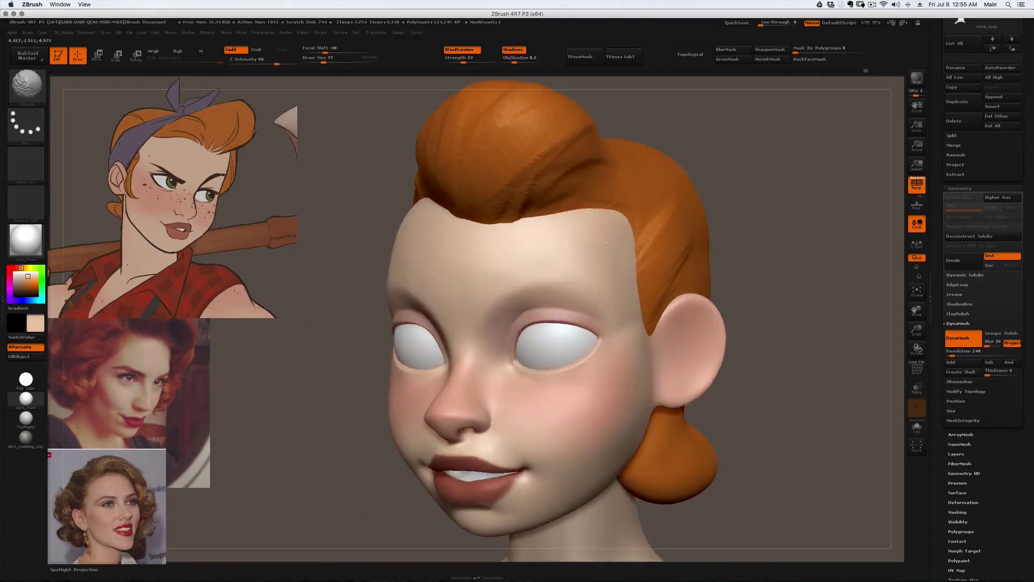
key("ctrl+shift")
mouse_move(408, 207)
left_mouse_down("ctrl+shift")
mouse_move(381, 308)
mouse_move(363, 262)
mouse_move(297, 240)
left_mouse_up("ctrl+shift")
key("ctrl")
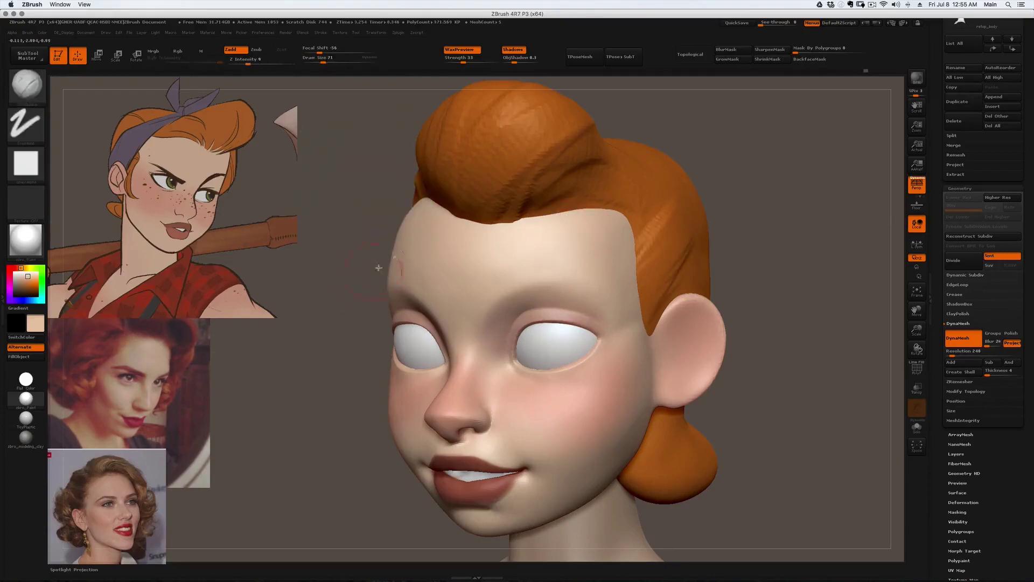
- Select the hair and reshape the front hairline around the forehead corners with the Move brush
left_click(414, 200, "alt")
mouse_move(502, 185)
right_mouse_down()
mouse_move(420, 199)
mouse_move(425, 237)
right_mouse_up()
key("b")
key("m")
key("v")
left_click_drag(404, 195, 378, 247)
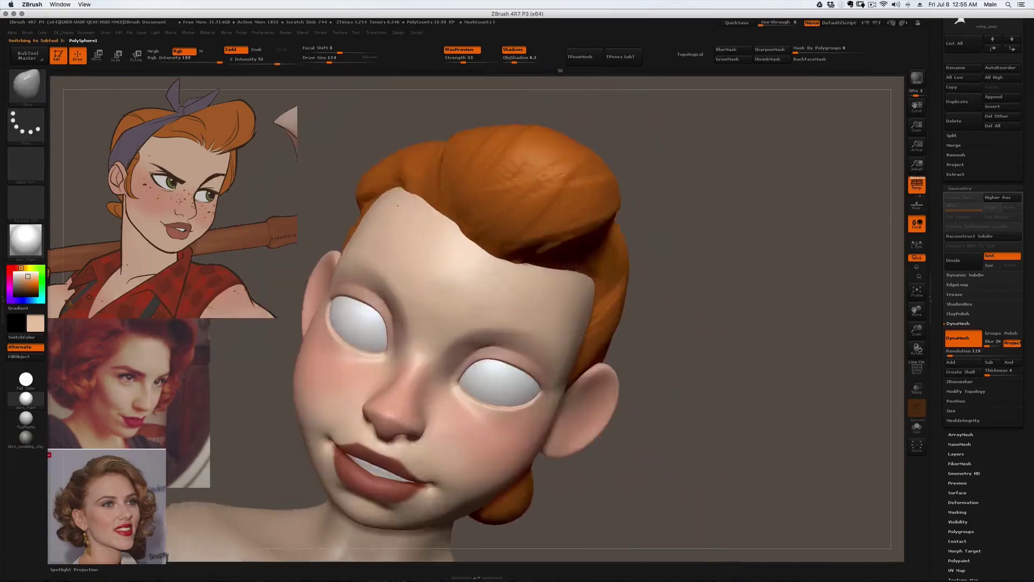
mouse_move(398, 206)
right_mouse_down()
mouse_move(446, 207)
mouse_move(421, 225)
right_mouse_up()
mouse_move(421, 225)
left_mouse_down()
mouse_move(568, 261)
mouse_move(582, 243)
left_mouse_up()
key("s")
key("s")
left_click_drag(598, 302, 590, 302)
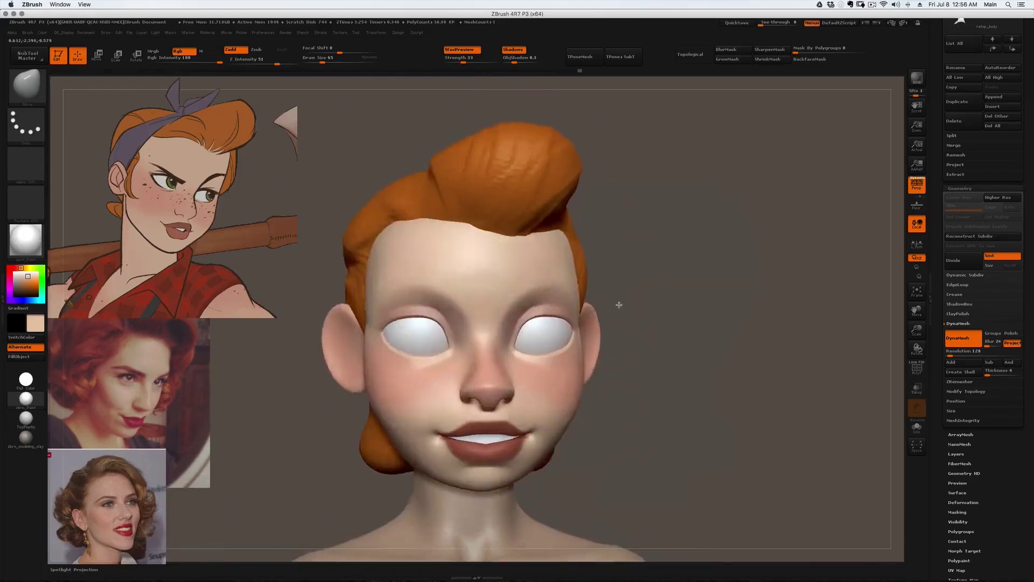
- Adjust the side of the forehead and the adjoining hair contour at the temple with the Move brush
left_click_drag(619, 304, 558, 265)
left_click(550, 264, "alt")
key("s")
mouse_move(632, 286)
left_mouse_down()
mouse_move(607, 289)
mouse_move(603, 273)
mouse_move(607, 298)
left_mouse_up()
left_click_drag(601, 258, 616, 258)
left_click_drag(609, 323, 561, 335)
key("s")
right_click_drag(566, 333, 581, 328)
left_click_drag(581, 329, 619, 323)
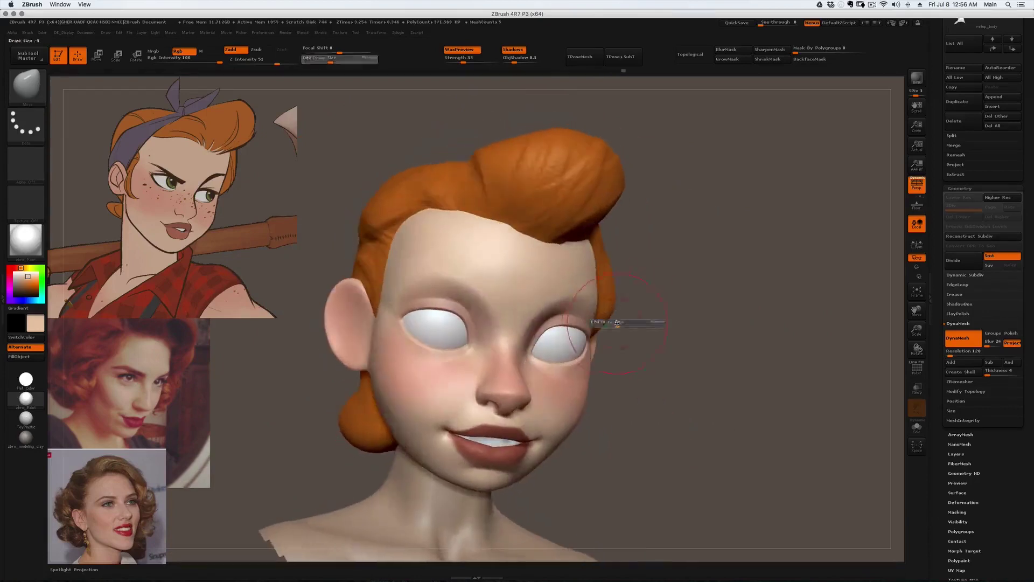
- Make the hair active and pull its temple edge into a diagonal sweep down to the sideburn
left_click_drag(596, 267, 592, 256, "alt")
left_click_drag(652, 242, 575, 237)
left_click(575, 238, "alt")
key("s")
left_click(539, 257)
mouse_move(571, 302)
left_mouse_down()
mouse_move(552, 259)
mouse_move(613, 202)
left_mouse_up()
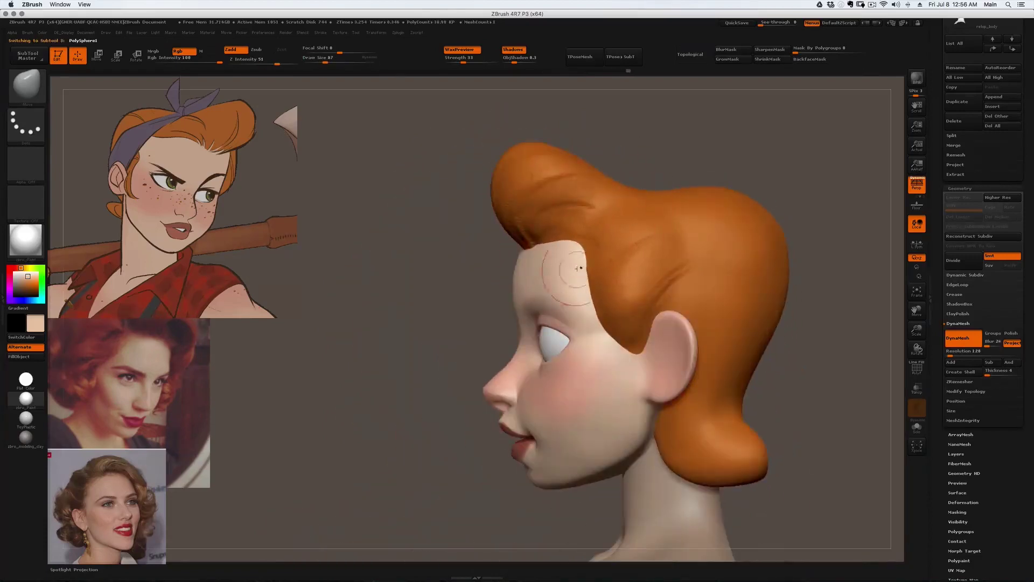
- Round out the temple hairline and sideburn in side view with a larger Move brush
key("]")
mouse_move(582, 265)
left_mouse_down()
mouse_move(609, 254)
mouse_move(619, 276)
mouse_move(612, 298)
left_mouse_up()
key("]")
mouse_move(602, 293)
right_mouse_down()
mouse_move(622, 329)
mouse_move(606, 327)
mouse_move(643, 222)
right_mouse_up()
key("b")
key("m")
key("v")
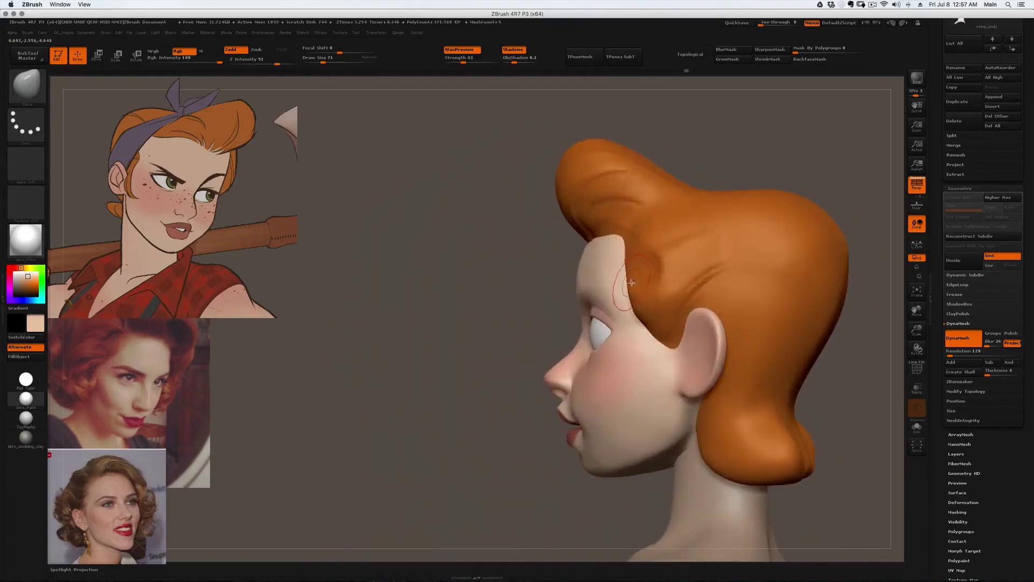
mouse_move(647, 267)
right_mouse_down()
mouse_move(683, 266)
mouse_move(645, 250)
mouse_move(674, 257)
mouse_move(591, 272)
mouse_move(556, 228)
mouse_move(575, 221)
mouse_move(524, 192)
mouse_move(473, 212)
mouse_move(505, 198)
mouse_move(593, 195)
right_mouse_up()
- Carve strand grooves from the base of the pompadour into the hair over the temple with a large brush
key("s")
key("2")
mouse_move(525, 197)
right_mouse_down()
mouse_move(543, 184)
mouse_move(531, 189)
right_mouse_up()
key("s")
left_click_drag(614, 175, 610, 175)
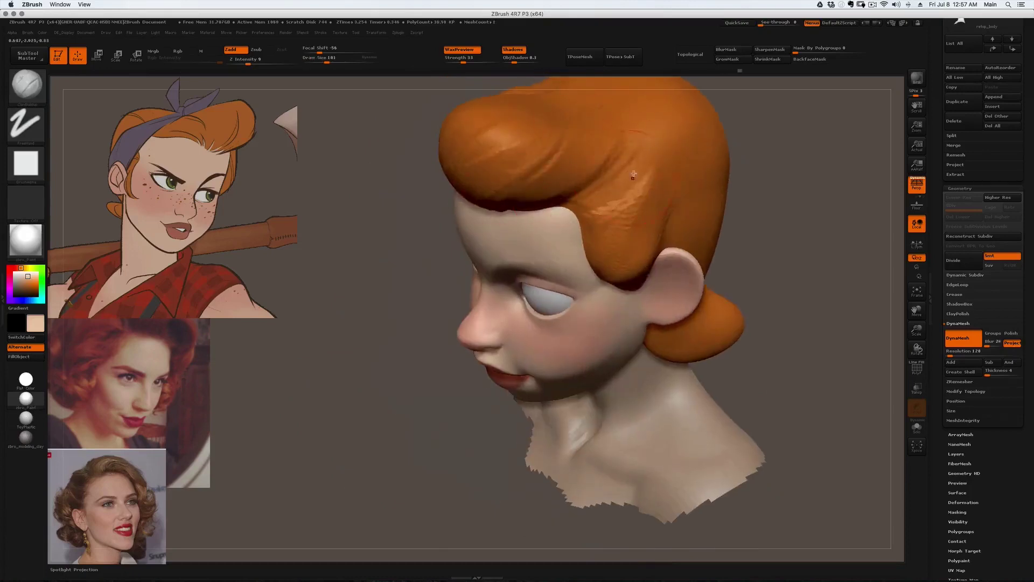
right_click_drag(606, 223, 593, 236)
right_click_drag(642, 197, 598, 233)
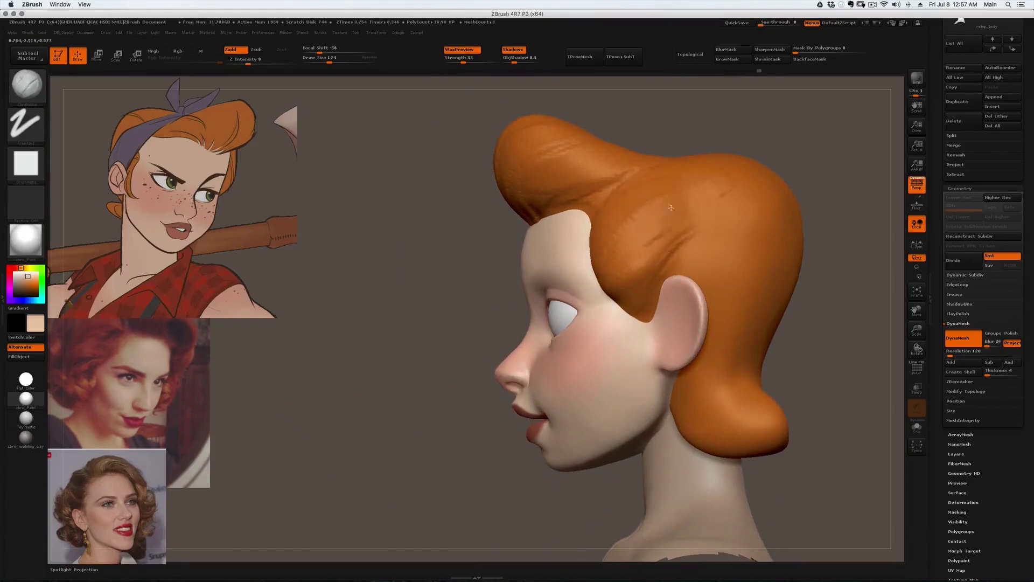
- Smooth the side hair and carve more strand grooves sweeping from above the ear toward the back
left_click_drag(625, 218, 671, 200, "shift")
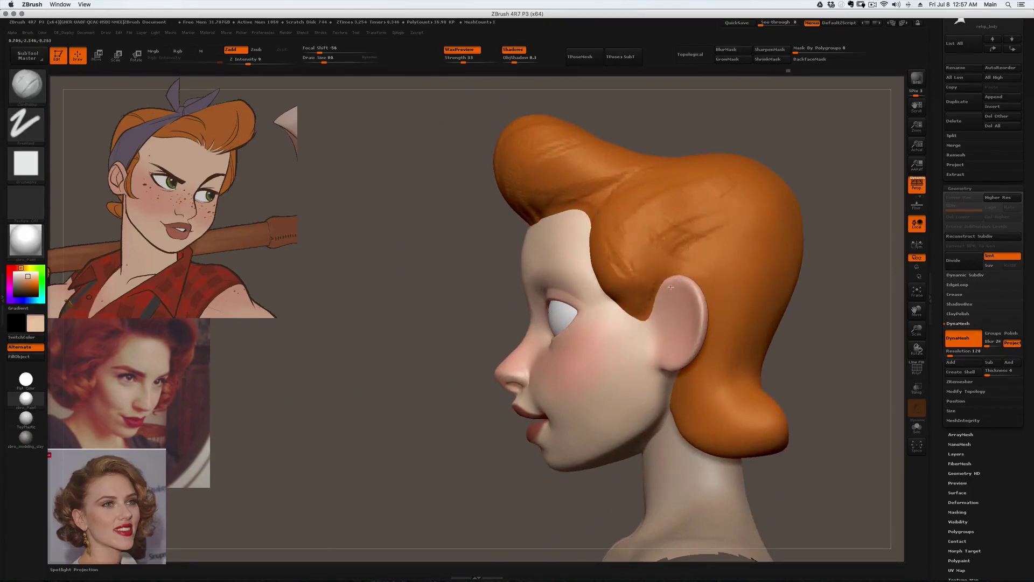
key("s")
left_click(637, 256)
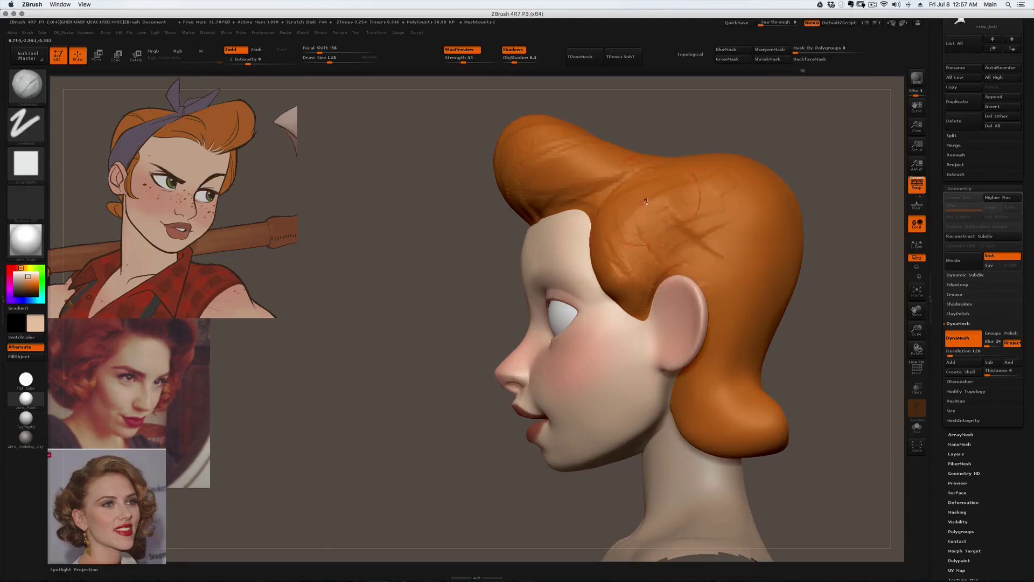
mouse_move(701, 237)
right_mouse_down()
mouse_move(751, 238)
mouse_move(549, 200)
right_mouse_up()
mouse_move(538, 254)
right_mouse_down()
mouse_move(498, 288)
mouse_move(459, 243)
mouse_move(441, 309)
right_mouse_up()
mouse_move(422, 236)
right_mouse_down()
mouse_move(455, 290)
mouse_move(450, 242)
mouse_move(478, 226)
mouse_move(600, 264)
right_mouse_up()
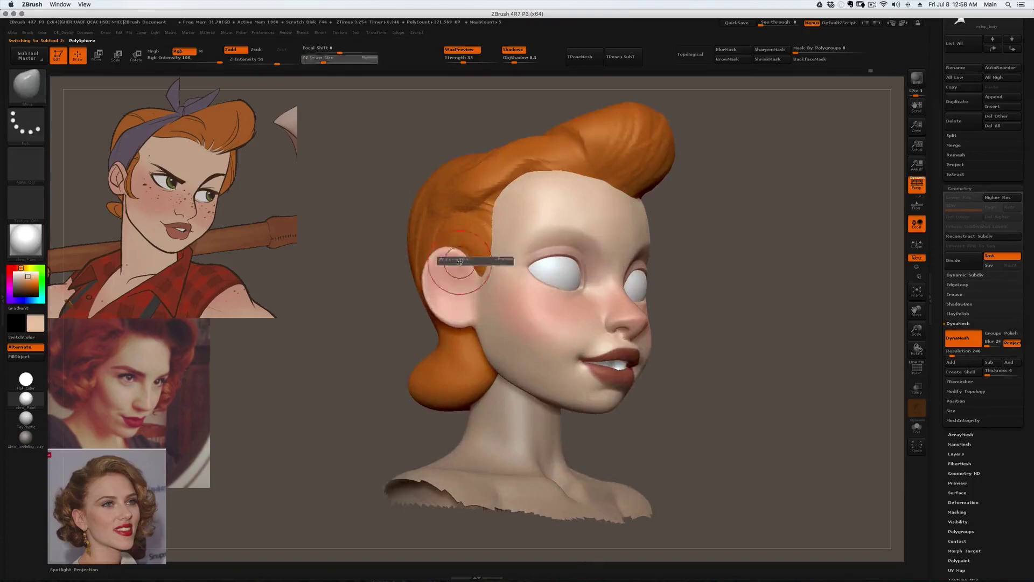
- Select the head and adjust the ear's shape and placement with the Move brush
left_click_drag(459, 261, 463, 261)
right_click_drag(463, 262, 467, 265)
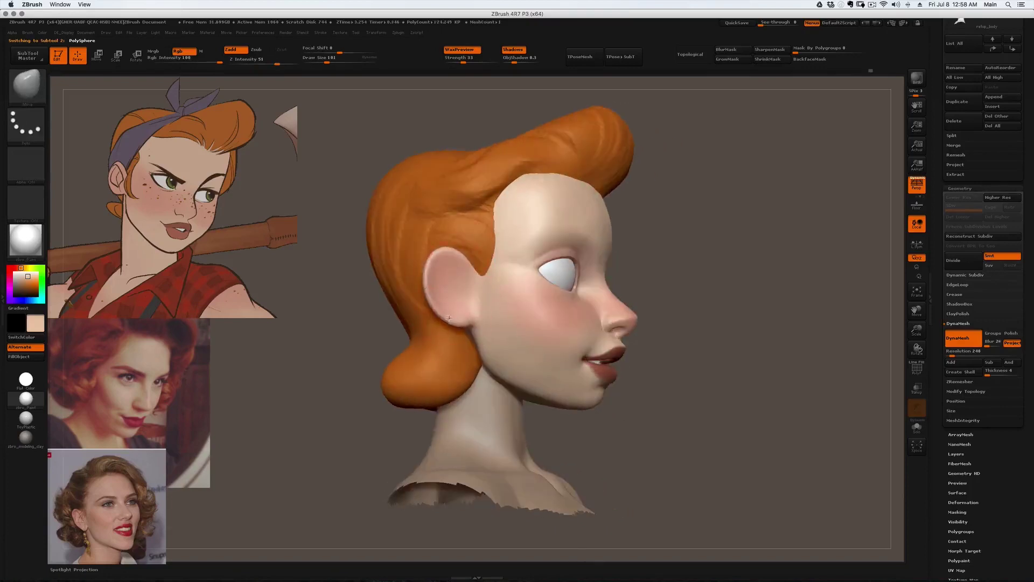
key("s")
mouse_move(453, 309)
right_mouse_down()
mouse_move(436, 306)
mouse_move(455, 307)
right_mouse_up()
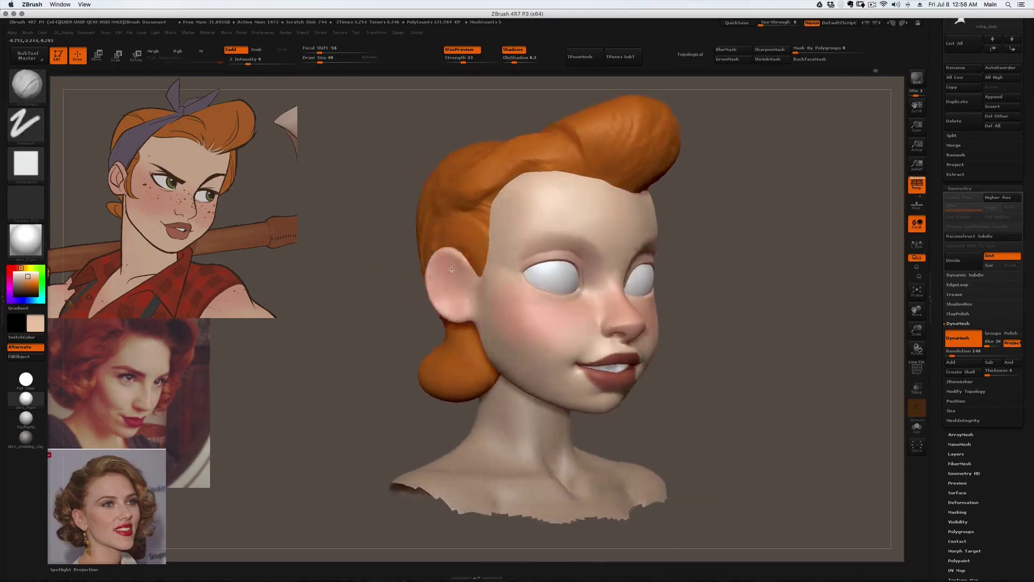
- Isolate the head with Solo mode and start carving the hollow inside the ear
right_click_drag(457, 302, 458, 259, "alt")
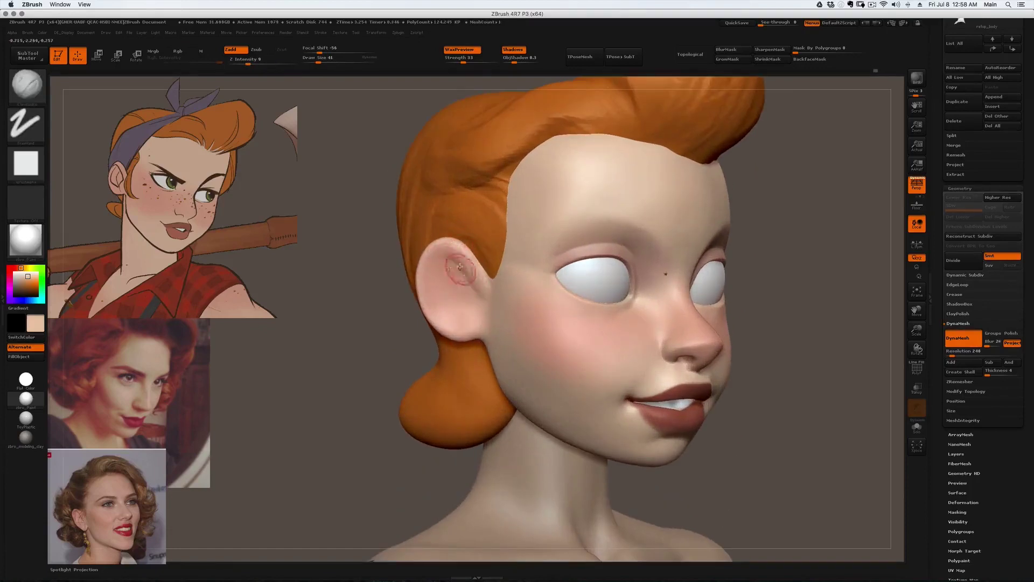
left_click(916, 427)
mouse_move(451, 277)
right_mouse_down()
mouse_move(515, 254)
mouse_move(464, 280)
mouse_move(459, 266)
right_mouse_up()
mouse_move(474, 325)
right_mouse_down()
mouse_move(506, 305)
mouse_move(477, 311)
mouse_move(515, 286)
right_mouse_up()
- Shape the ear's upper rim and inner folds with the Move brush and smooth them
key("b")
key("m")
key("v")
key("s")
left_click_drag(496, 280, 491, 270, "shift")
right_click_drag(499, 268, 475, 266)
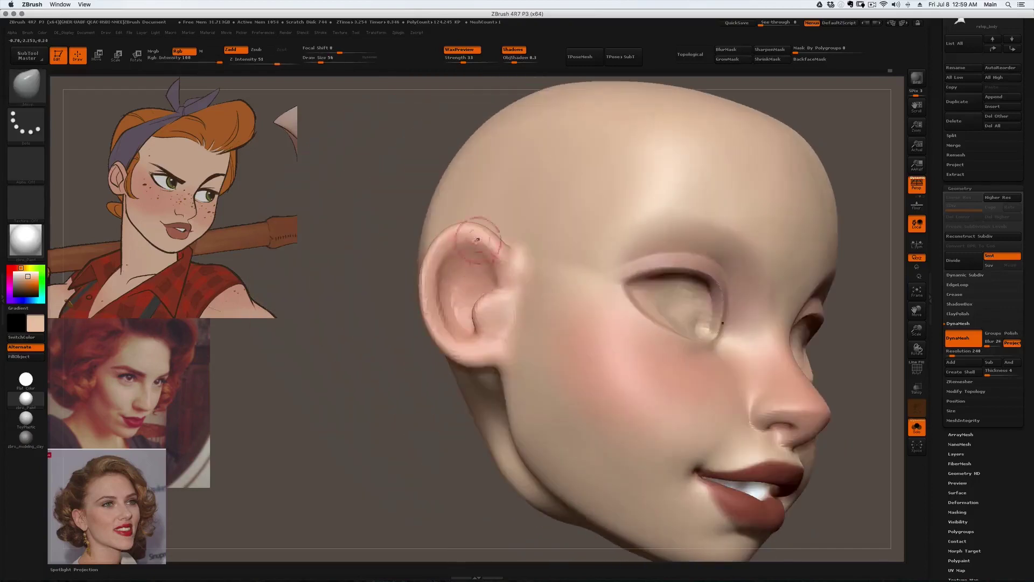
- Deepen the inner ear with the Clay Buildup brush, smoothing the bowl and the fold beneath the upper rim
key("b")
key("c")
key("b")
left_click_drag(467, 295, 469, 309, "shift")
mouse_move(482, 308)
right_mouse_down()
mouse_move(472, 303)
mouse_move(493, 299)
mouse_move(485, 280)
right_mouse_up()
mouse_move(491, 268)
left_mouse_down()
mouse_move(489, 252)
mouse_move(492, 277)
mouse_move(471, 263)
left_mouse_up()
key("s")
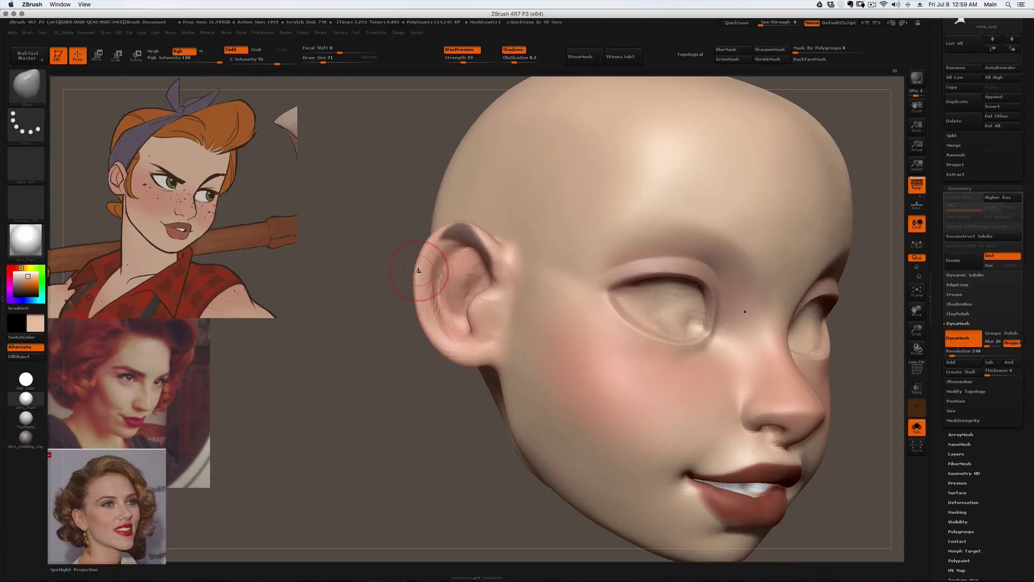
- Reshape the back of the ear around the masked upper rim with the Move brush and clear the mask
right_click_drag(403, 253, 426, 258)
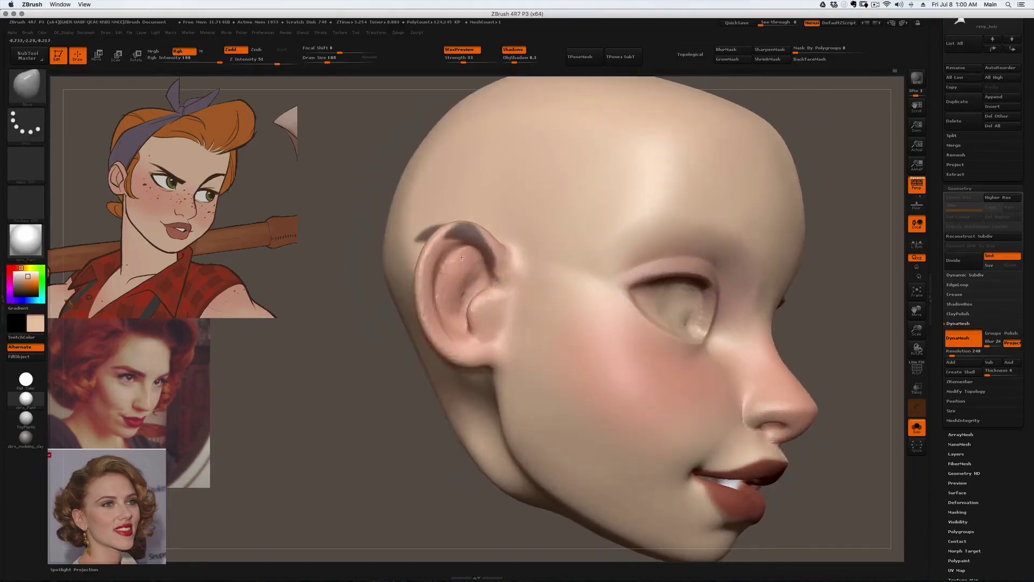
right_click_drag(399, 323, 377, 326)
left_click_drag(369, 369, 384, 386, "ctrl")
- Refine the inner ear fold and bowl with a small Move brush
right_click_drag(384, 386, 389, 351, "ctrl")
mouse_move(459, 283)
right_mouse_down("ctrl")
mouse_move(458, 321)
mouse_move(456, 299)
right_mouse_up("ctrl")
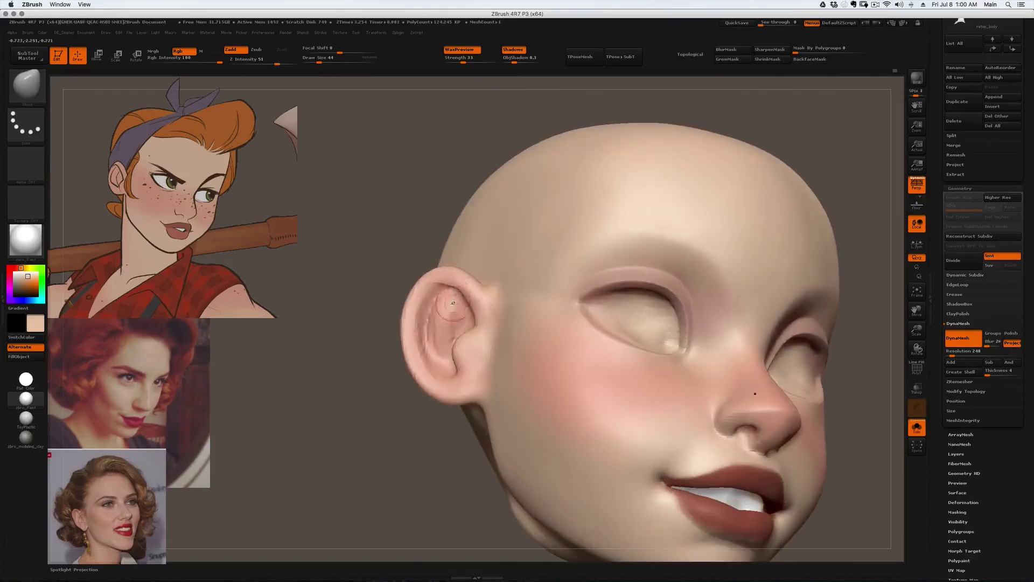
mouse_move(469, 353)
right_mouse_down()
mouse_move(450, 368)
mouse_move(458, 373)
right_mouse_up()
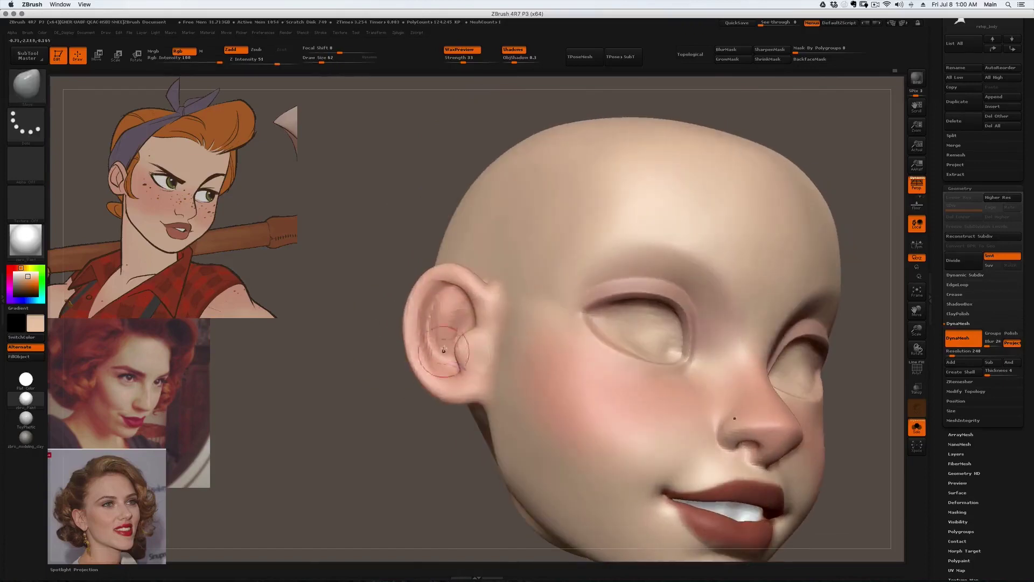
key("s")
left_click_drag(429, 334, 433, 334)
left_click_drag(437, 330, 432, 329)
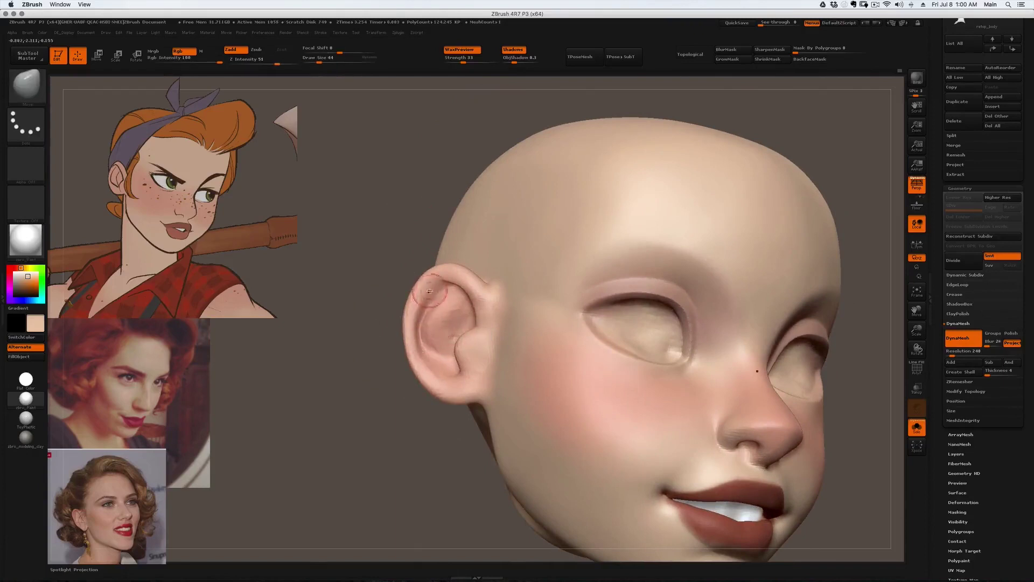
- Build up the ear's outer rim with the Clay Buildup brush and smooth it into the inner fold
key("b")
key("c")
key("b")
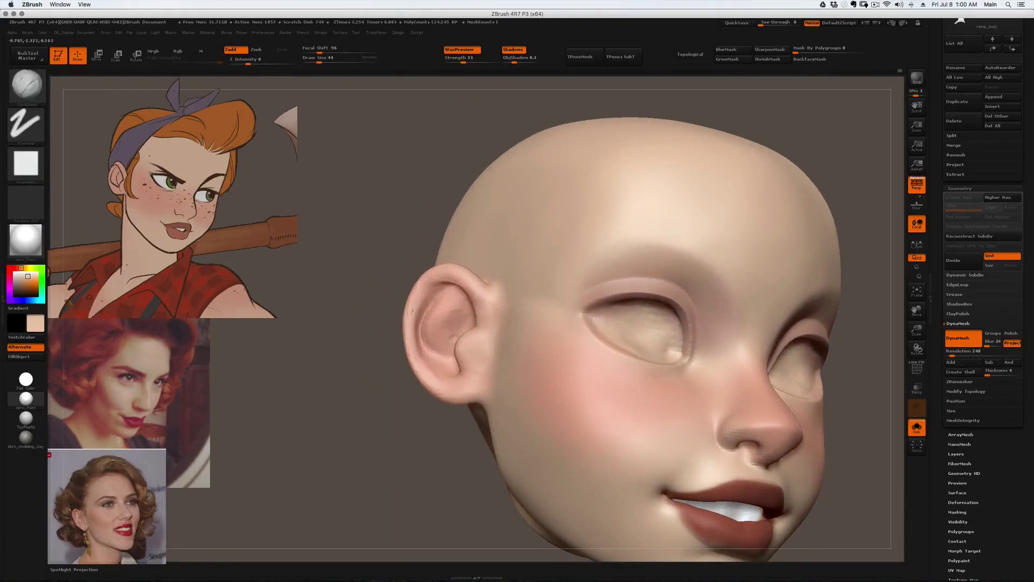
mouse_move(421, 313)
left_mouse_down()
mouse_move(452, 282)
mouse_move(418, 337)
left_mouse_up()
mouse_move(457, 318)
right_mouse_down()
mouse_move(458, 309)
mouse_move(476, 335)
right_mouse_up()
left_click_drag(464, 330, 462, 336, "shift")
mouse_move(462, 335)
right_mouse_down()
mouse_move(450, 313)
mouse_move(435, 316)
mouse_move(445, 356)
mouse_move(434, 352)
right_mouse_up()
right_click_drag(409, 279, 409, 239, "ctrl")
mouse_move(409, 240)
right_mouse_down()
mouse_move(450, 253)
mouse_move(422, 269)
mouse_move(426, 280)
right_mouse_up()
mouse_move(426, 280)
right_mouse_down("ctrl")
mouse_move(447, 340)
mouse_move(474, 350)
mouse_move(443, 318)
mouse_move(457, 340)
mouse_move(461, 318)
mouse_move(490, 313)
right_mouse_up("ctrl")
- Refine the ear's shape with the Move brush and smoothing, and bring the hidden hair, eyes and body back into view
key("b")
key("m")
key("v")
left_click_drag(480, 312, 485, 323, "shift")
mouse_move(481, 293)
right_mouse_down()
mouse_move(474, 320)
mouse_move(425, 317)
mouse_move(398, 337)
mouse_move(390, 384)
right_mouse_up()
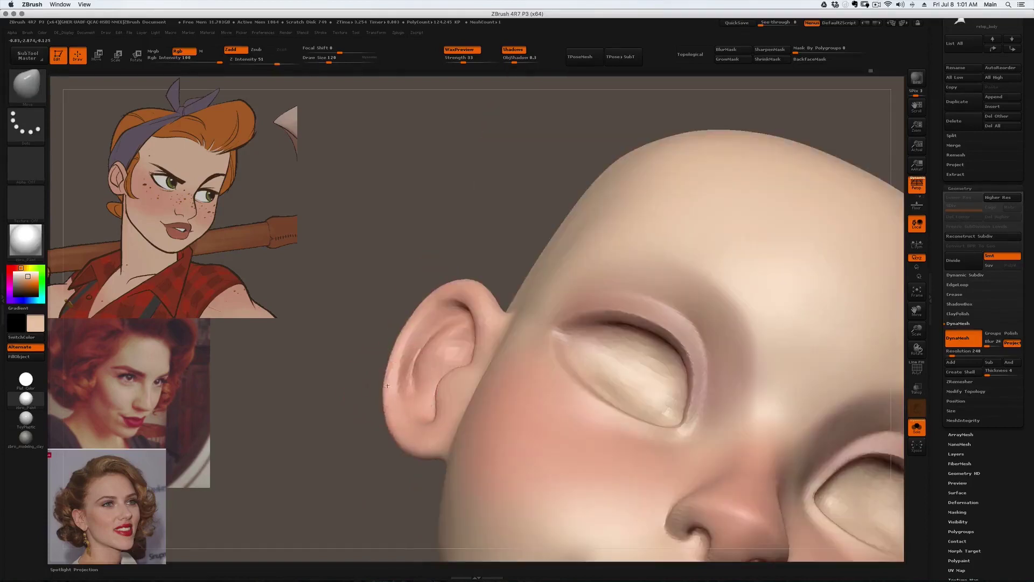
mouse_move(415, 431)
right_mouse_down()
mouse_move(411, 473)
mouse_move(417, 443)
right_mouse_up()
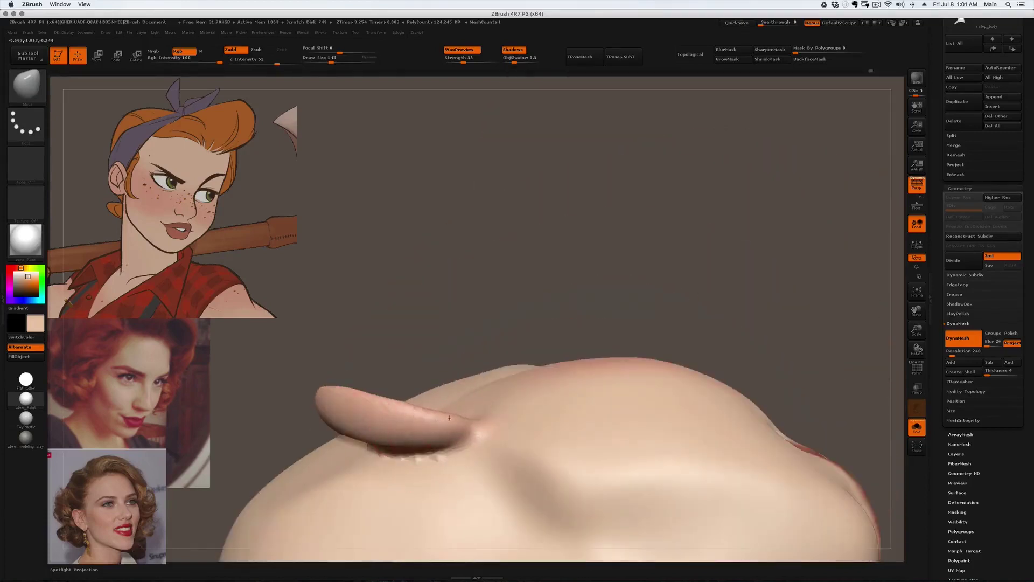
mouse_move(388, 393)
right_mouse_down()
mouse_move(401, 350)
mouse_move(380, 281)
mouse_move(458, 315)
mouse_move(533, 327)
right_mouse_up()
key("alt+s")
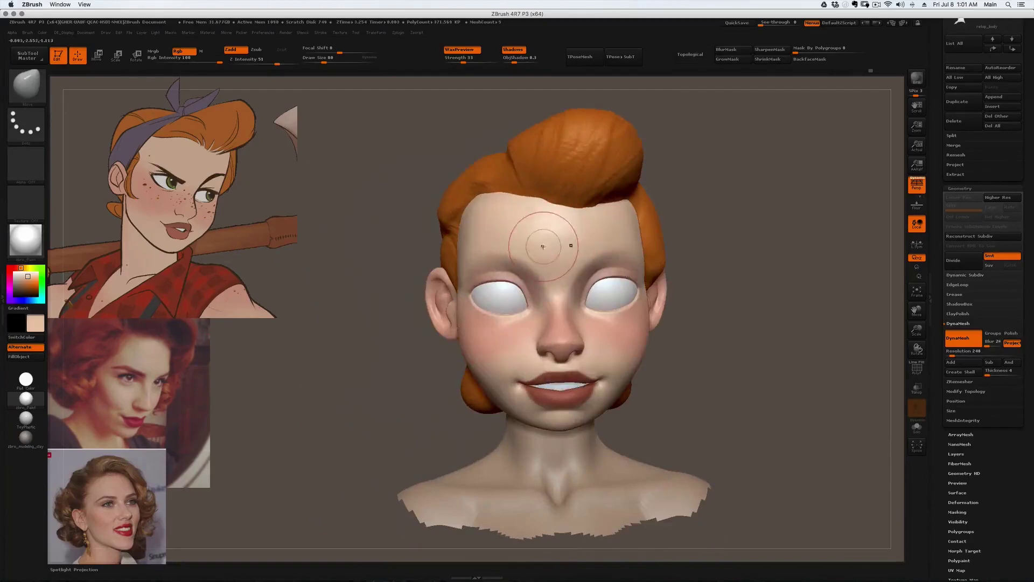
mouse_move(548, 250)
right_mouse_down()
mouse_move(498, 272)
mouse_move(527, 270)
right_mouse_up()
left_click_drag(527, 269, 546, 275)
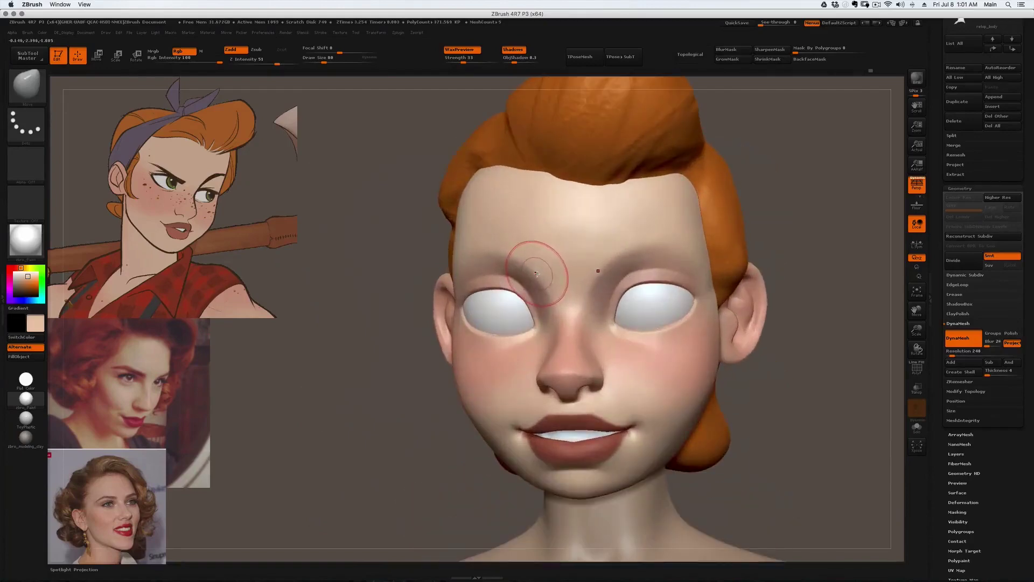
- Set up the Topology brush with a dark grey color and smaller draw size, and undo the trial curve above the eye
key("b")
key("t")
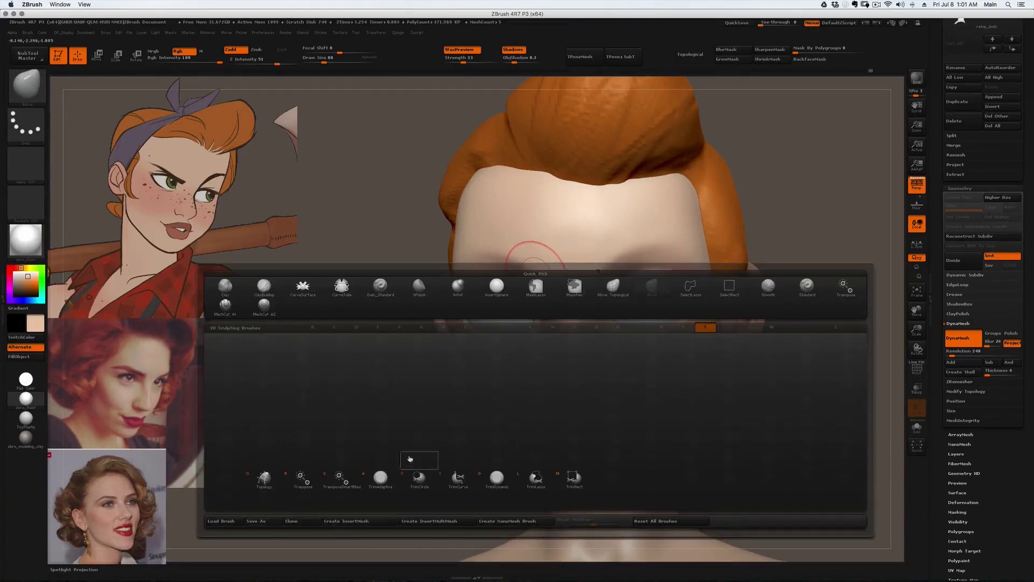
left_click(300, 481)
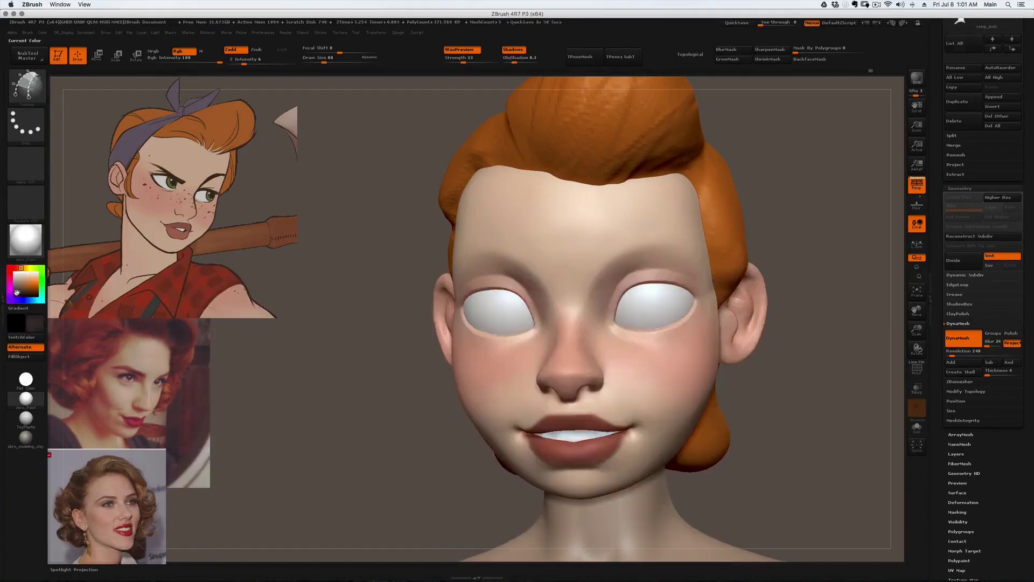
right_click_drag(513, 287, 531, 258)
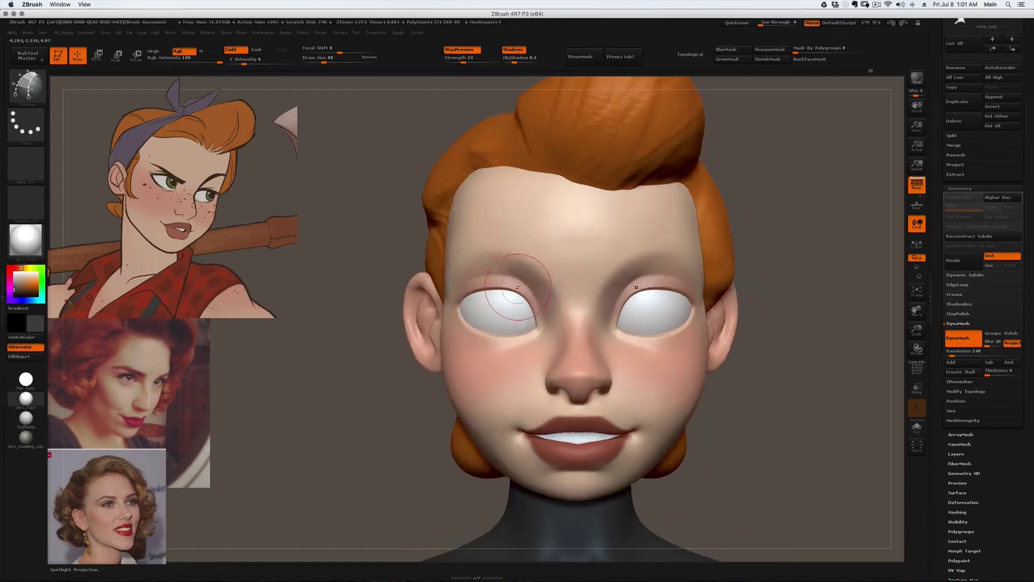
mouse_move(515, 292)
right_mouse_down("ctrl")
mouse_move(561, 279)
mouse_move(561, 292)
right_mouse_up("ctrl")
key("bracketleft")
key("bracketleft")
key("bracketleft")
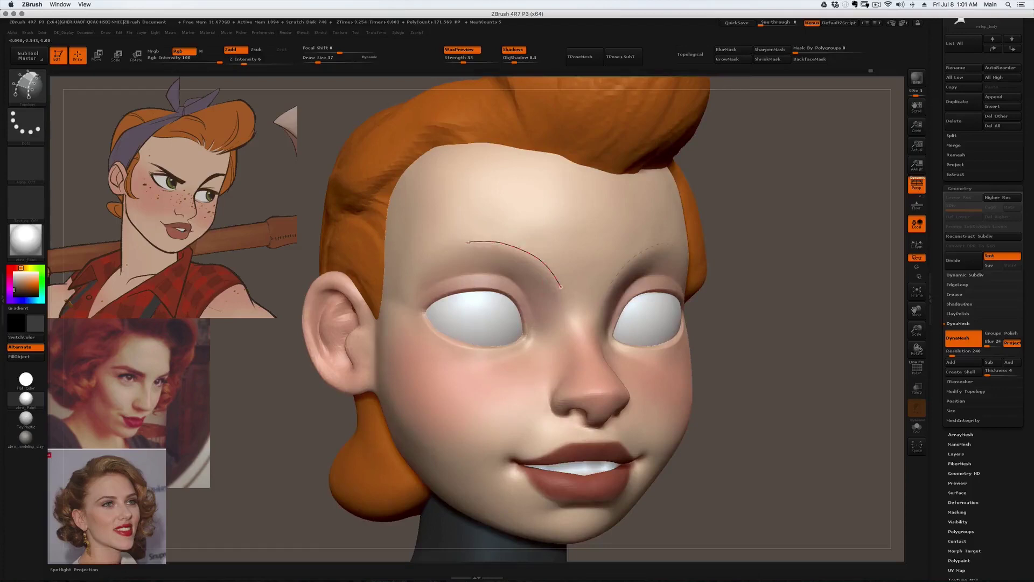
key("ctrl+z")
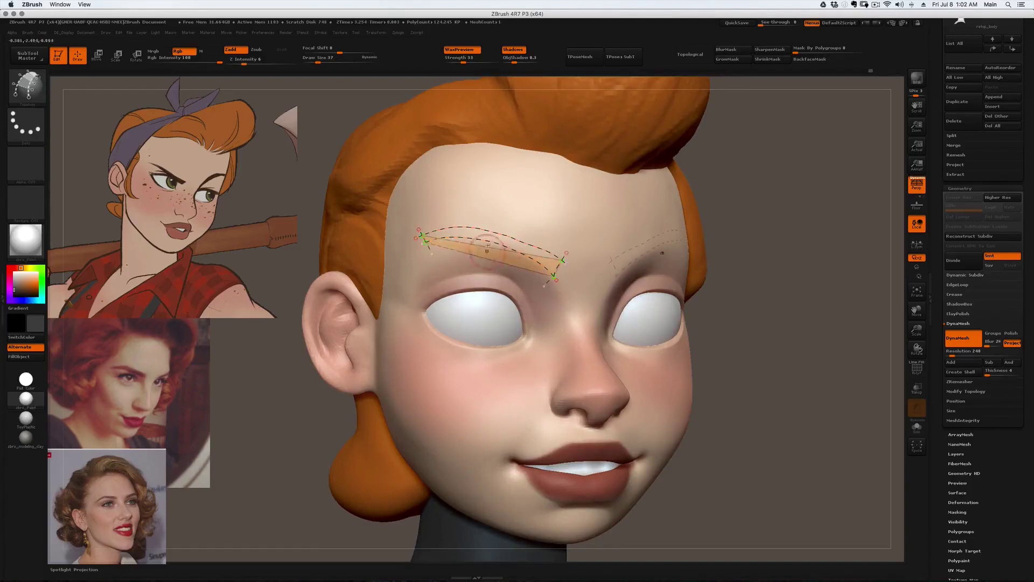
- Lay out a curved eyebrow strip above the eye with the Topology brush, dividing it with several cross curves
left_click_drag(489, 257, 488, 258)
left_click_drag(458, 208, 458, 258)
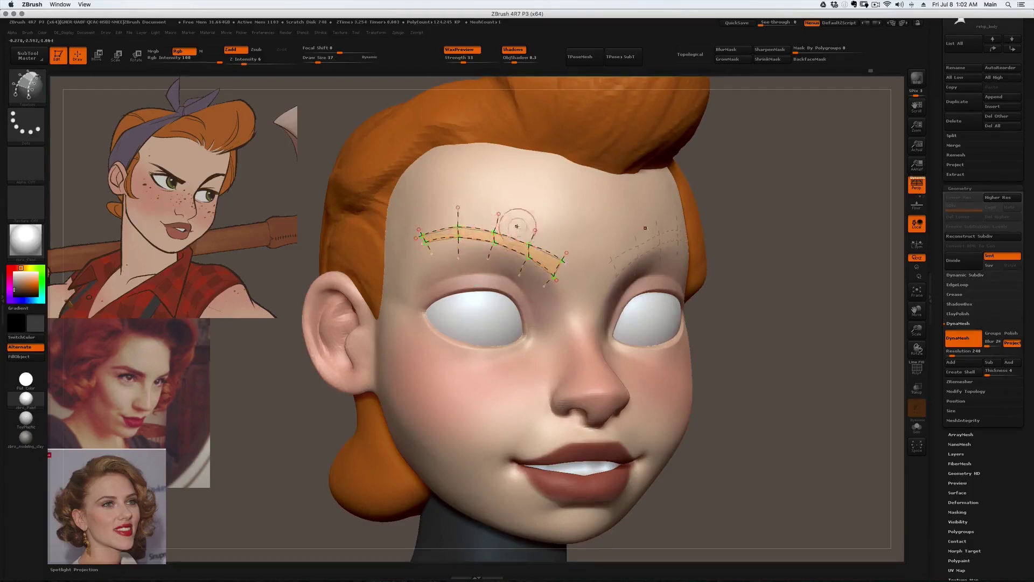
left_click_drag(754, 280, 754, 323, "alt")
left_click_drag(661, 277, 611, 238)
left_click_drag(400, 199, 350, 221)
left_click_drag(488, 159, 478, 237)
left_click(646, 157, "alt")
- Generate the mirrored eyebrow meshes from the topology curves, redoing them at a smaller draw size for a thinner strip
key("bracketright")
left_click(594, 235)
key("super+z")
key("bracketleft")
key("bracketleft")
left_click(603, 214)
mouse_move(602, 215)
right_mouse_down()
mouse_move(582, 253)
mouse_move(619, 194)
mouse_move(565, 179)
right_mouse_up()
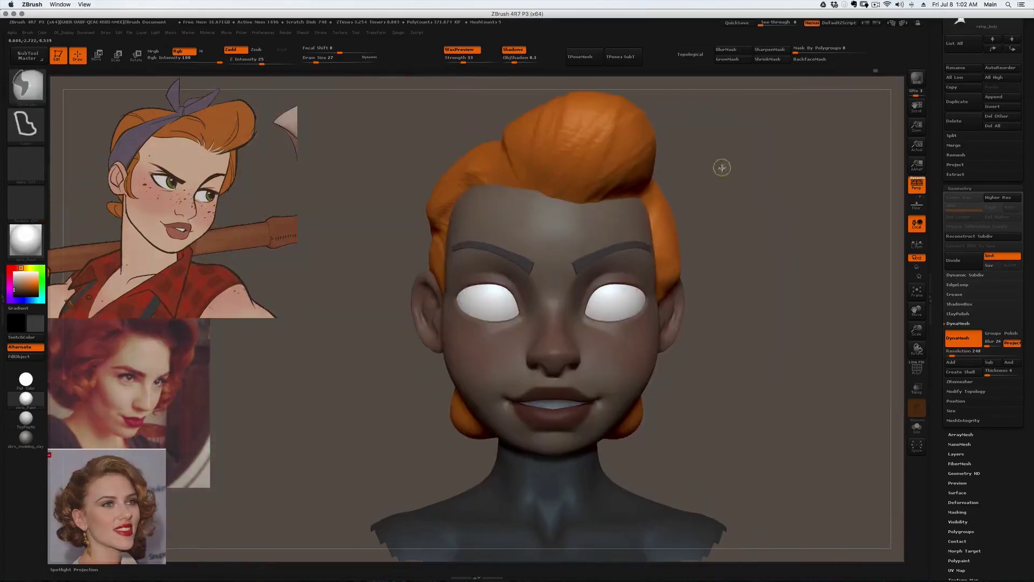
- Hide the eyebrow polygroups using rectangular selection and split them from the head into a separate subtool
key("shift+f")
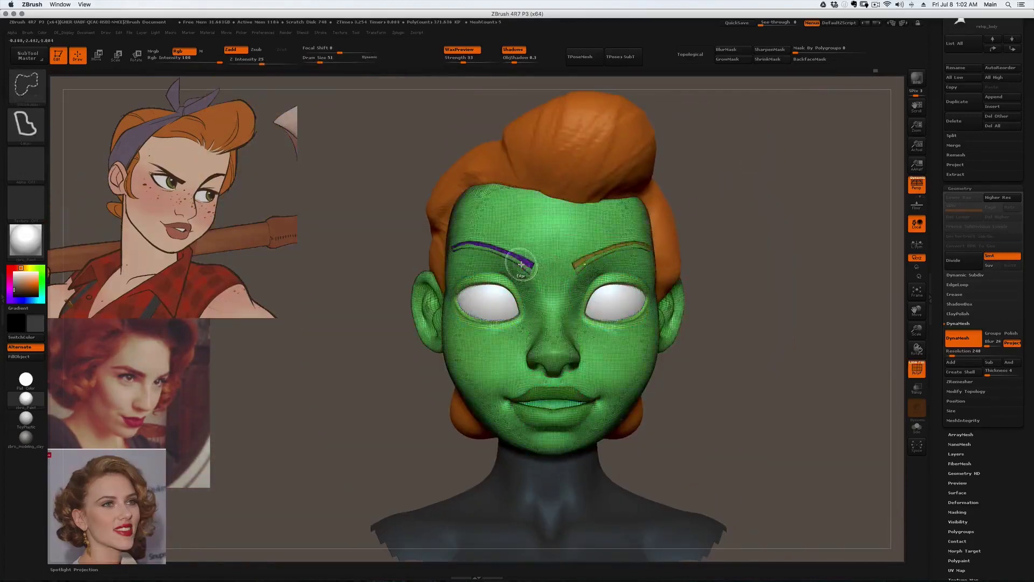
left_click(525, 265, "ctrl+shift")
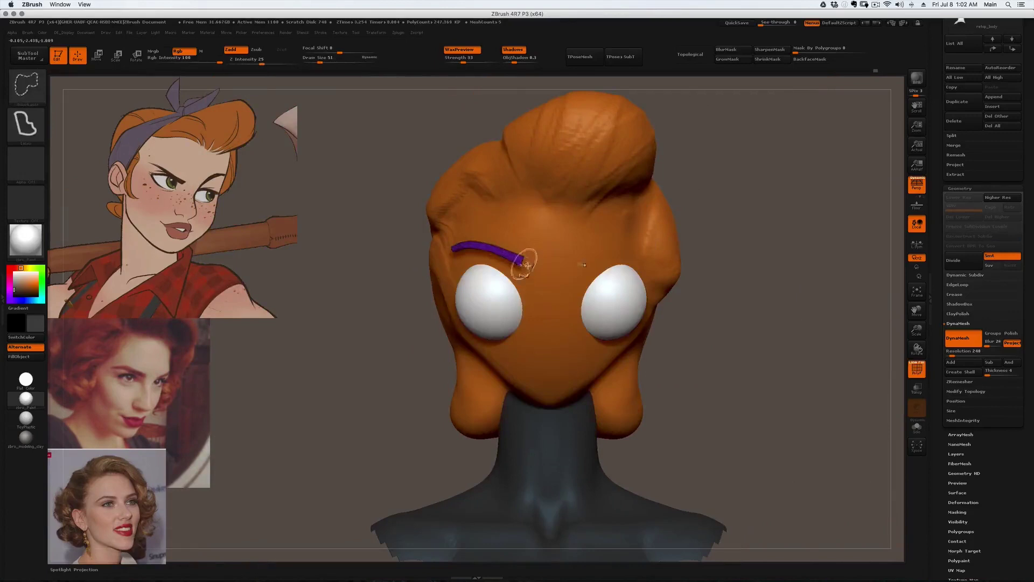
left_click(397, 295, "ctrl+shift")
left_click(27, 87, "ctrl+shift")
left_click(309, 131, "ctrl+shift")
left_click(498, 254, "ctrl+shift")
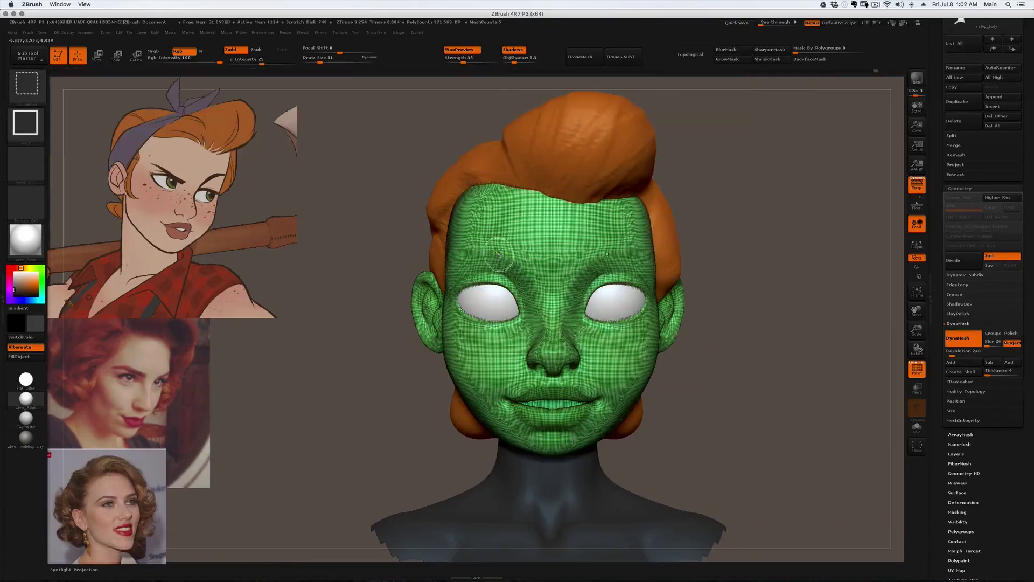
left_click(953, 137)
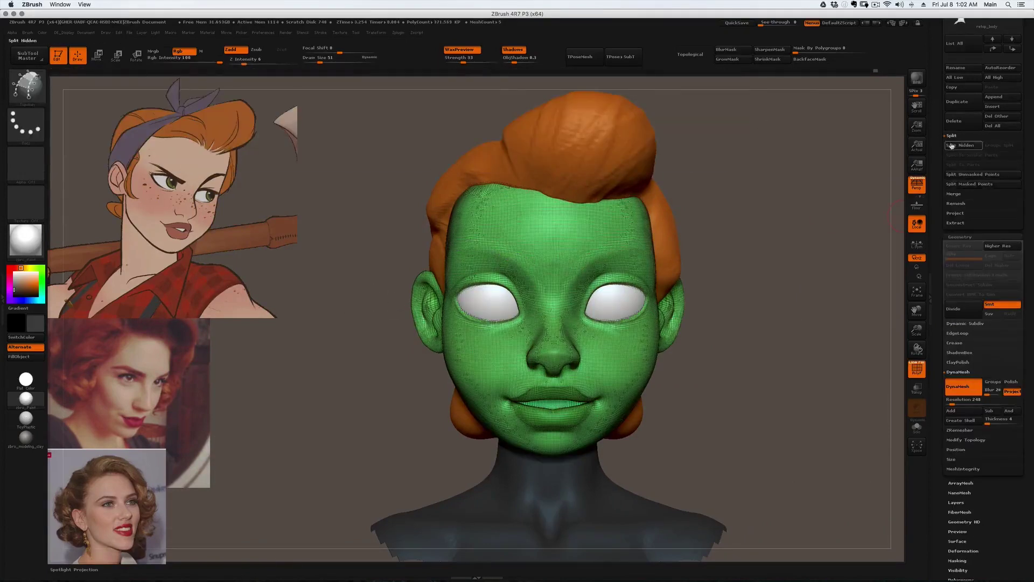
left_click(955, 146)
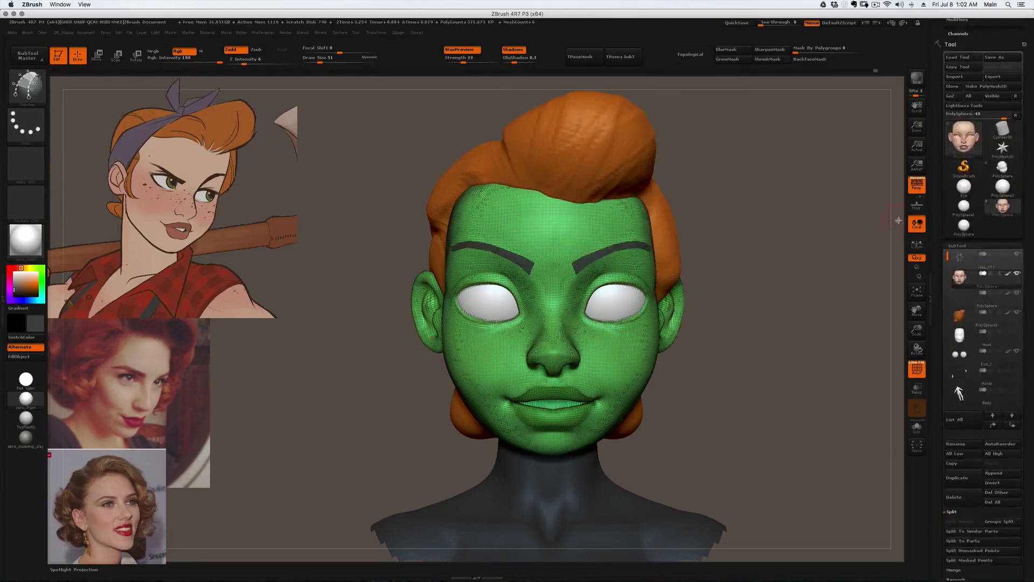
- Adjust the outer ends of the eyebrows with the Move brush so they follow the temple
mouse_move(770, 323)
left_mouse_down()
mouse_move(862, 323)
mouse_move(721, 329)
left_mouse_up()
key("shift+f")
key("b")
key("m")
key("v")
left_click_drag(452, 267, 451, 249)
mouse_move(754, 323)
left_mouse_down()
mouse_move(732, 313)
mouse_move(786, 323)
left_mouse_up()
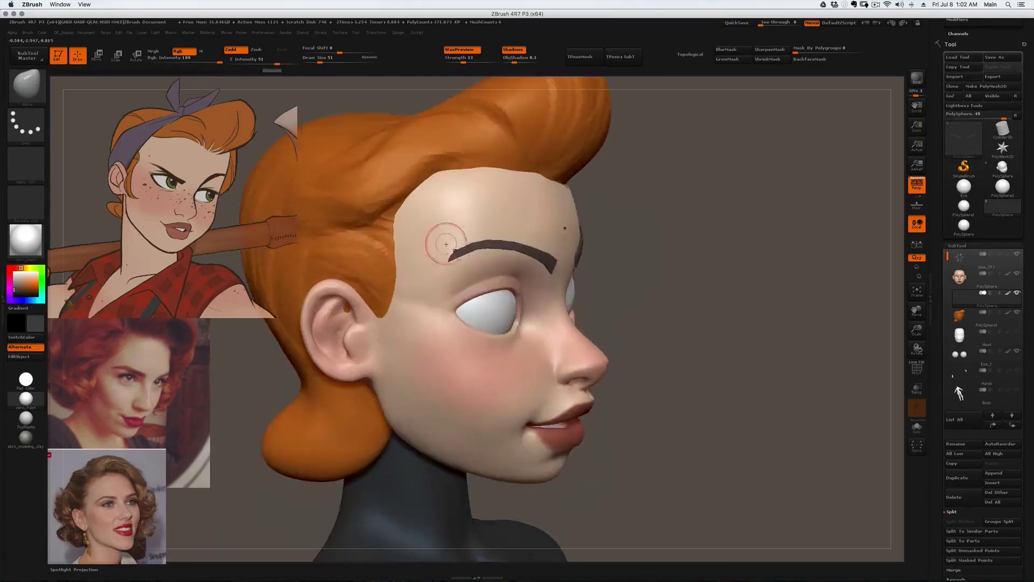
left_click_drag(456, 255, 457, 249)
left_click_drag(764, 323, 743, 323)
left_click_drag(455, 245, 452, 252)
- Push the inner part of the eyebrows down with a smaller Move brush
left_click_drag(754, 323, 722, 323)
key("bracketleft")
key("bracketleft")
left_click_drag(539, 246, 540, 254)
mouse_move(754, 323)
left_mouse_down()
mouse_move(690, 324)
mouse_move(754, 269)
left_mouse_up()
key("bracketright")
left_click_drag(754, 323, 808, 323)
- Set the wax preview strength to 29 and fill the eyebrows with black
left_click_drag(463, 62, 461, 62)
left_click_drag(781, 323, 727, 323)
left_click(14, 296)
left_click(19, 357)
mouse_move(792, 323)
left_mouse_down("alt")
mouse_move(754, 324)
mouse_move(754, 377)
mouse_move(808, 323)
left_mouse_up("alt")
- Refine the eyebrows' arch, inner ends and tapered outer tips with a small Move brush
key("bracketleft")
key("bracketleft")
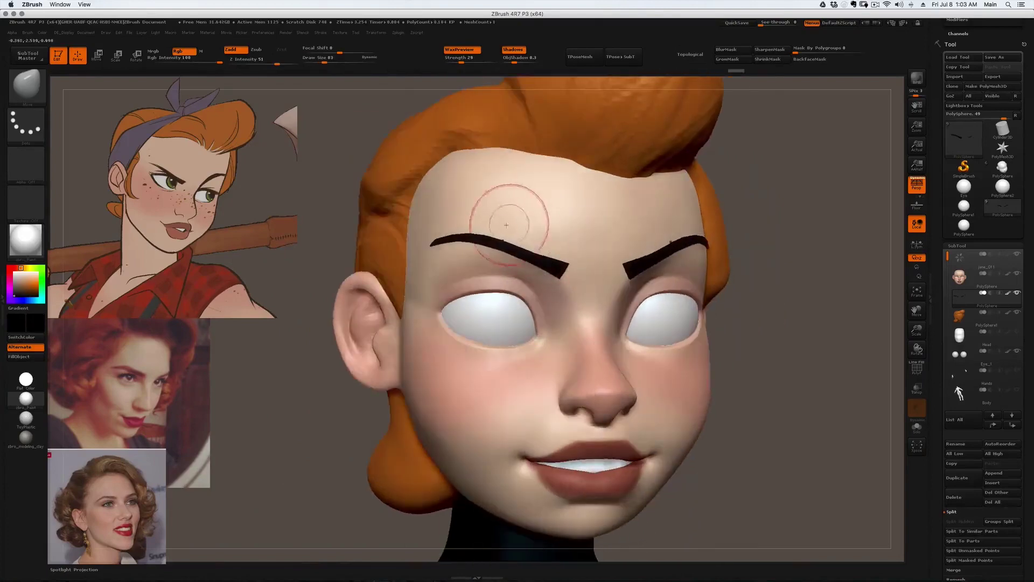
key("bracketleft")
key("bracketleft")
right_click_drag(420, 224, 475, 224)
mouse_move(443, 255)
right_mouse_down()
mouse_move(484, 162)
mouse_move(519, 330)
mouse_move(501, 273)
mouse_move(590, 298)
mouse_move(572, 257)
right_mouse_up()
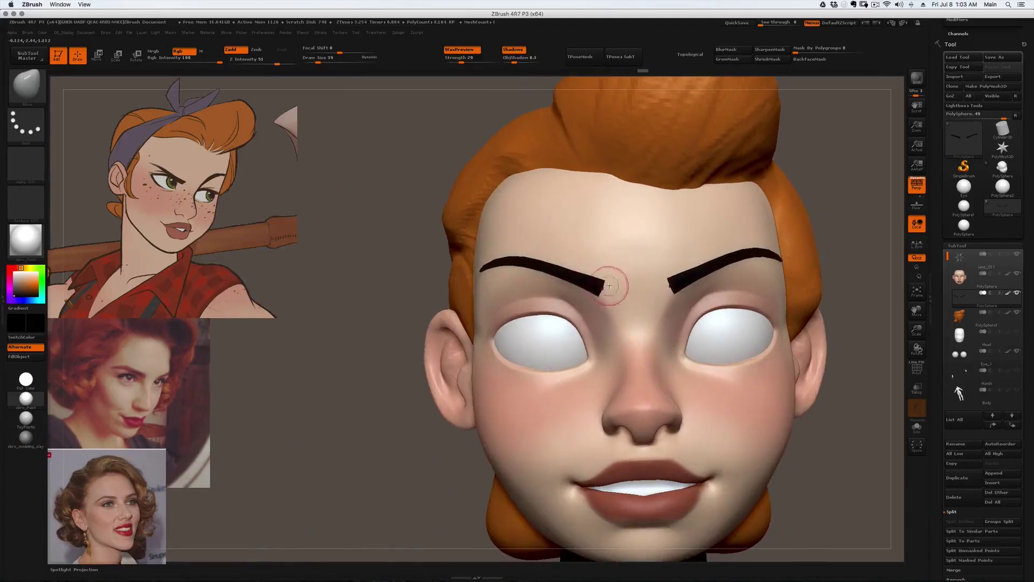
right_click_drag(607, 286, 600, 265)
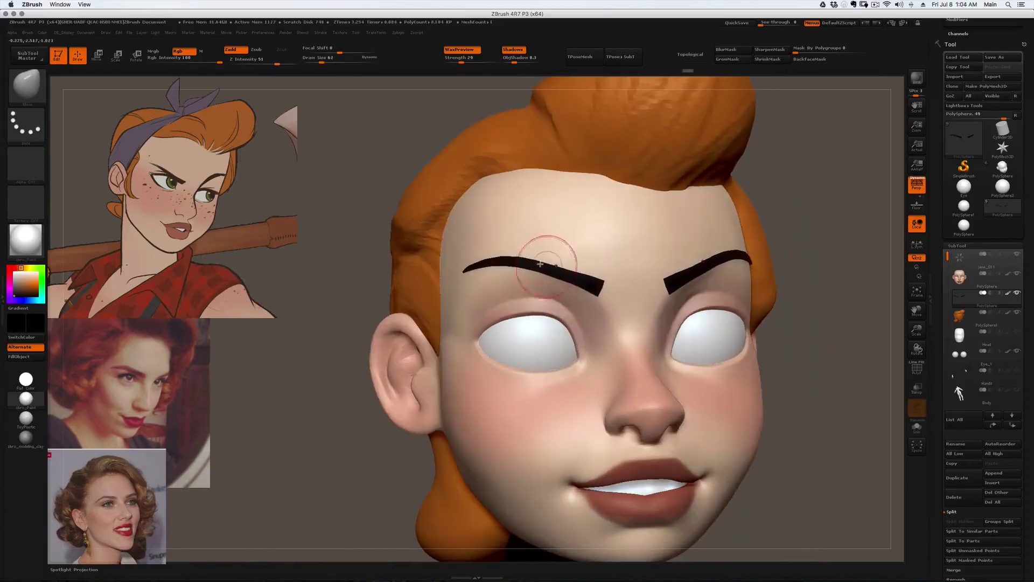
right_click_drag(481, 267, 470, 252)
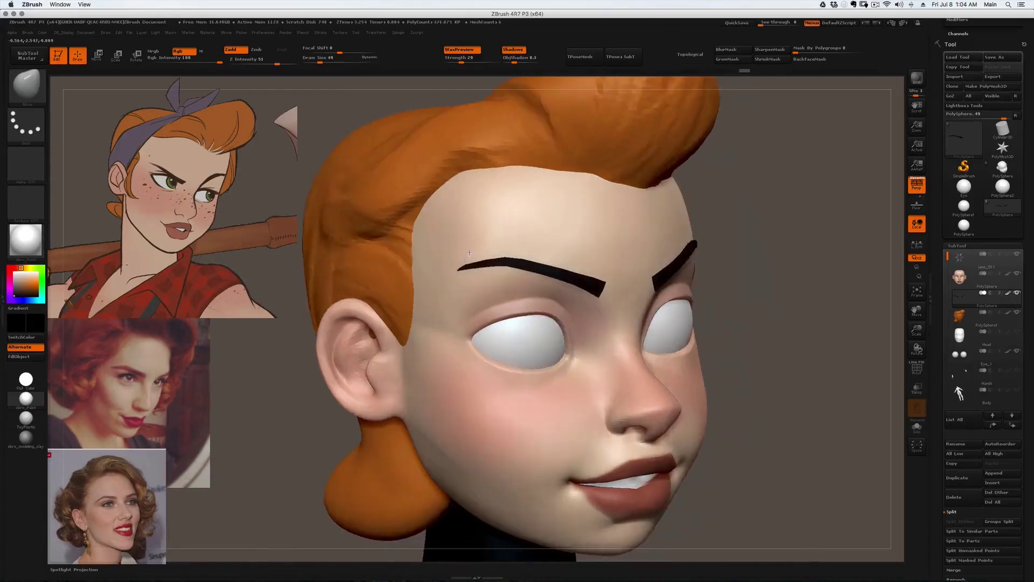
- Switch to the face subtool and examine the whole head with its eyebrows from several angles
right_click_drag(535, 313, 530, 286, "ctrl")
mouse_move(531, 285)
right_mouse_down()
mouse_move(480, 282)
mouse_move(556, 284)
mouse_move(525, 284)
mouse_move(512, 300)
right_mouse_up()
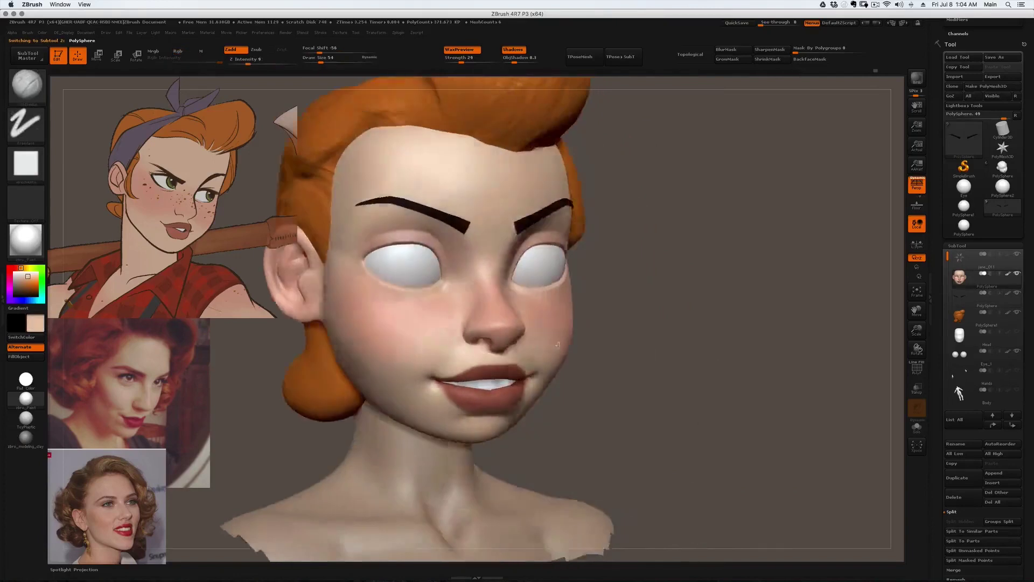
right_click_drag(559, 345, 555, 316)
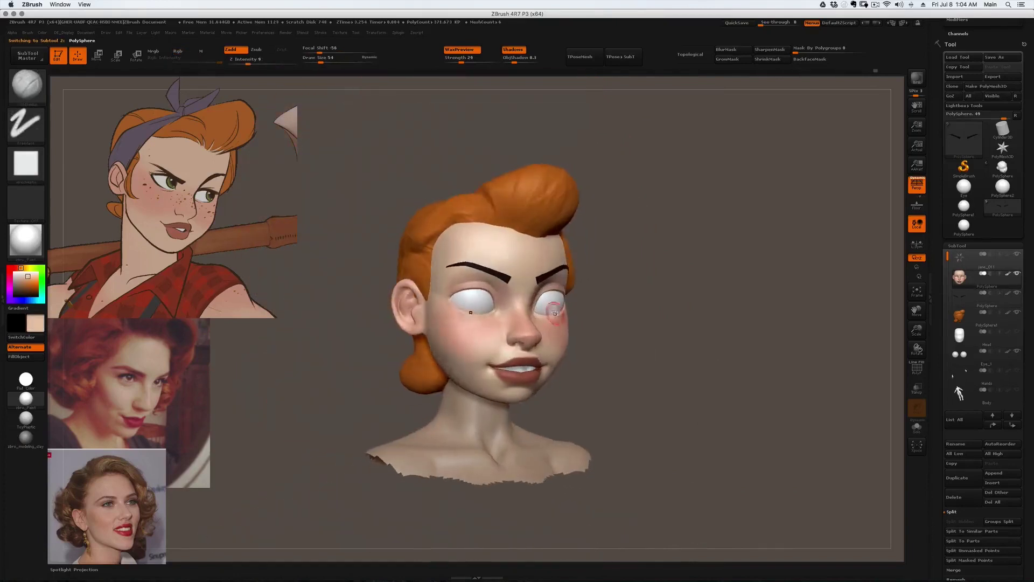
right_click_drag(594, 352, 610, 319)
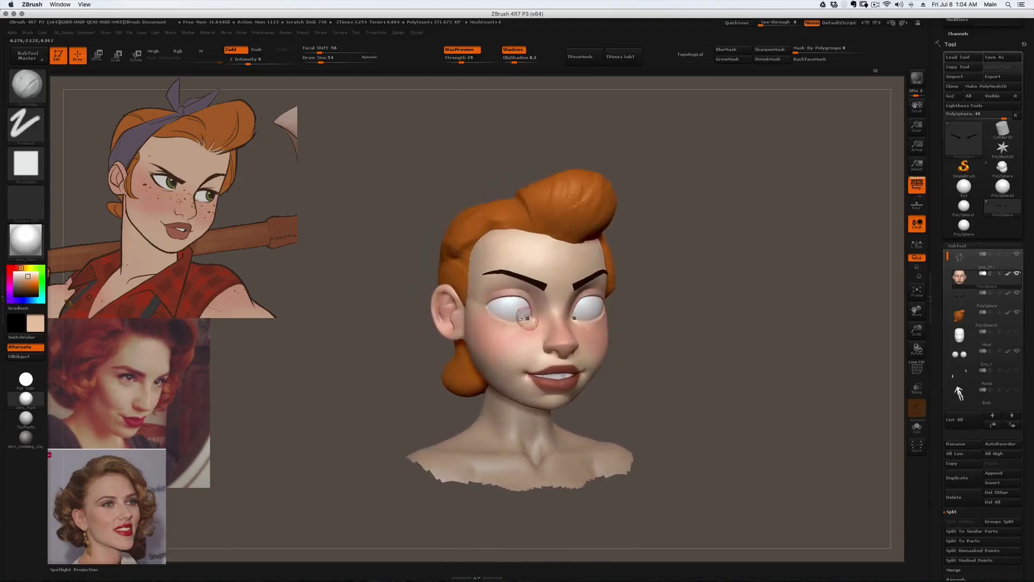
right_click_drag(529, 318, 504, 318)
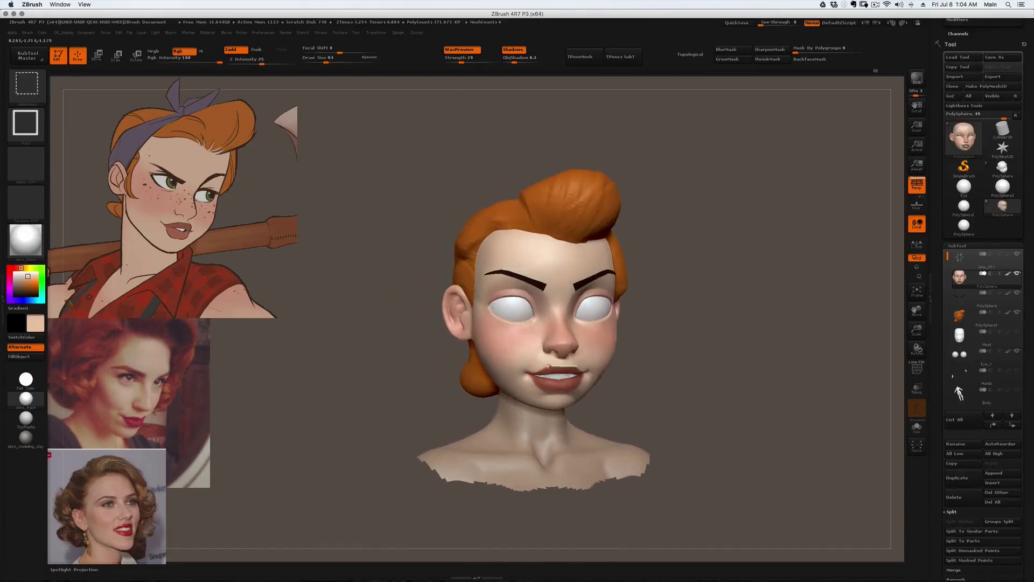
left_click_drag(530, 393, 671, 407, "ctrl+shift")
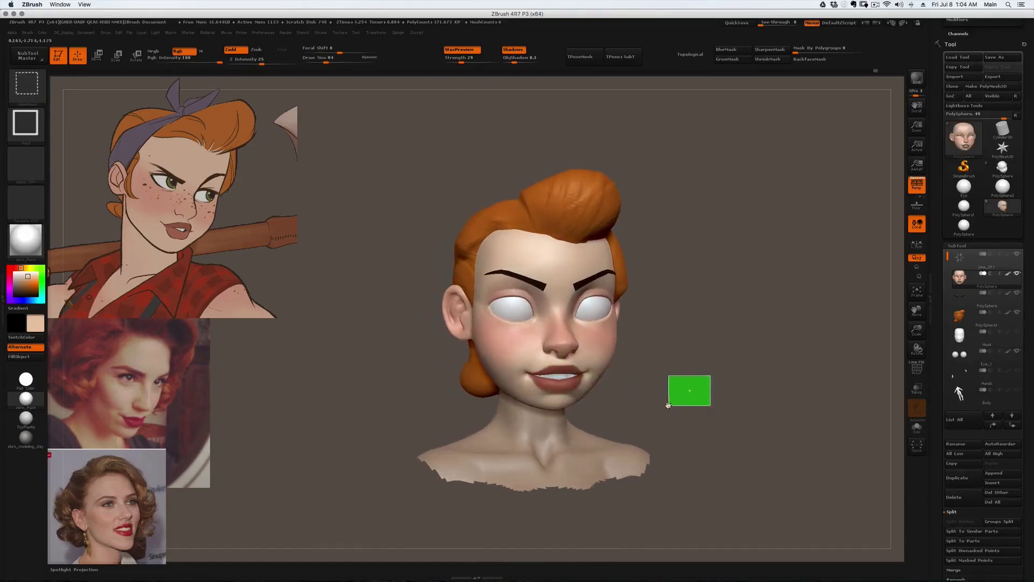
mouse_move(508, 316)
right_mouse_down()
mouse_move(524, 285)
mouse_move(524, 330)
mouse_move(472, 324)
right_mouse_up()
right_click_drag(544, 265, 495, 313)
- Adjust the ear's shape and placement against the hair with the Move brush
key("b")
key("m")
key("v")
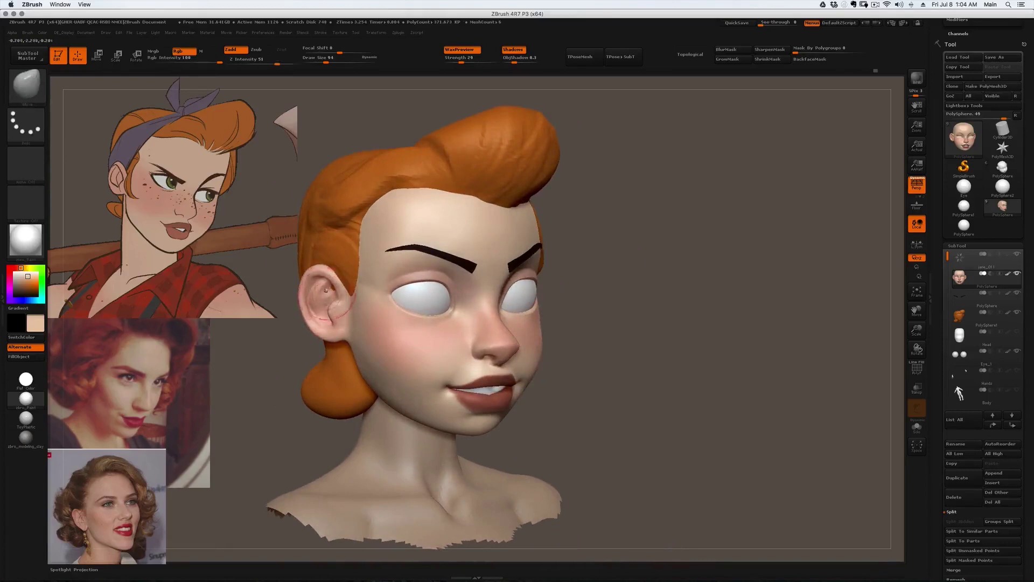
mouse_move(331, 288)
right_mouse_down()
mouse_move(306, 295)
mouse_move(361, 305)
right_mouse_up()
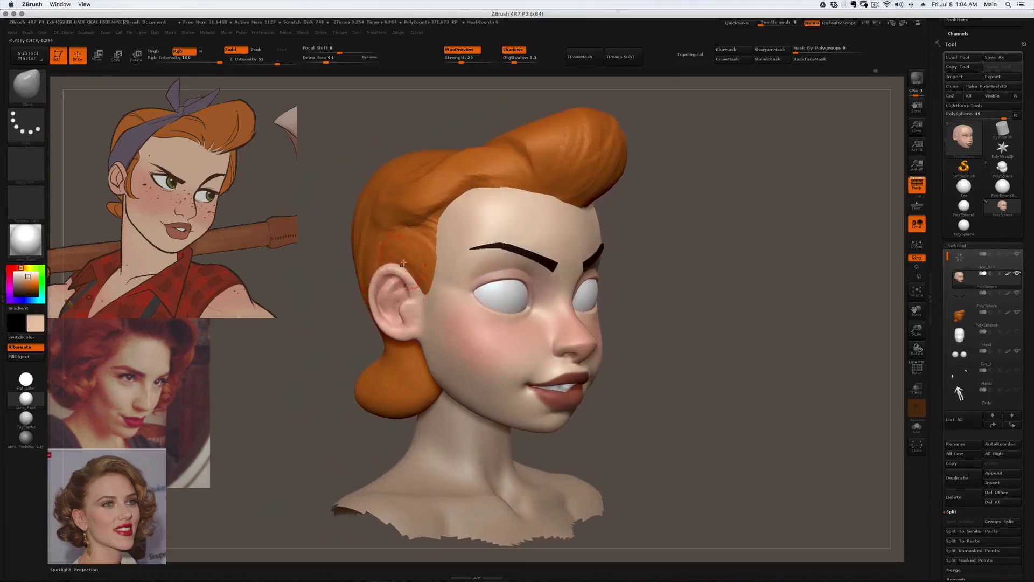
mouse_move(398, 268)
right_mouse_down()
mouse_move(393, 323)
mouse_move(375, 316)
mouse_move(403, 296)
mouse_move(383, 291)
mouse_move(388, 306)
mouse_move(374, 303)
right_mouse_up()
key("bracketleft")
key("bracketleft")
key("bracketleft")
key("bracketright")
key("bracketright")
- Shape the underside of the chin and jaw with a smaller Move brush and smooth it
mouse_move(515, 435)
right_mouse_down()
mouse_move(541, 437)
mouse_move(521, 411)
mouse_move(561, 407)
mouse_move(494, 405)
mouse_move(523, 411)
right_mouse_up()
key("bracketleft")
key("bracketleft")
key("shift")
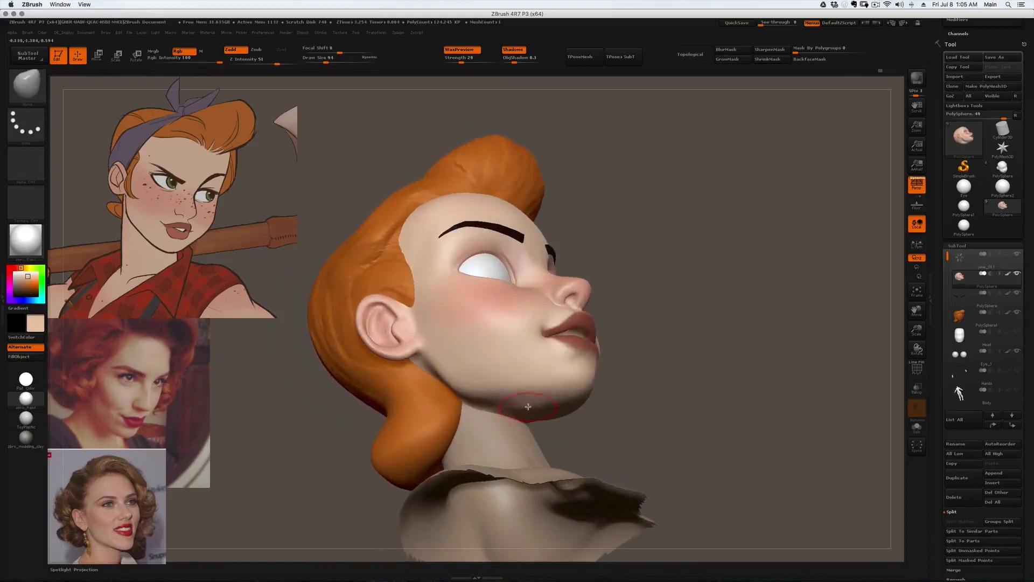
left_click_drag(538, 407, 534, 399, "shift")
mouse_move(534, 400)
right_mouse_down()
mouse_move(513, 408)
mouse_move(512, 388)
right_mouse_up()
key("bracketright")
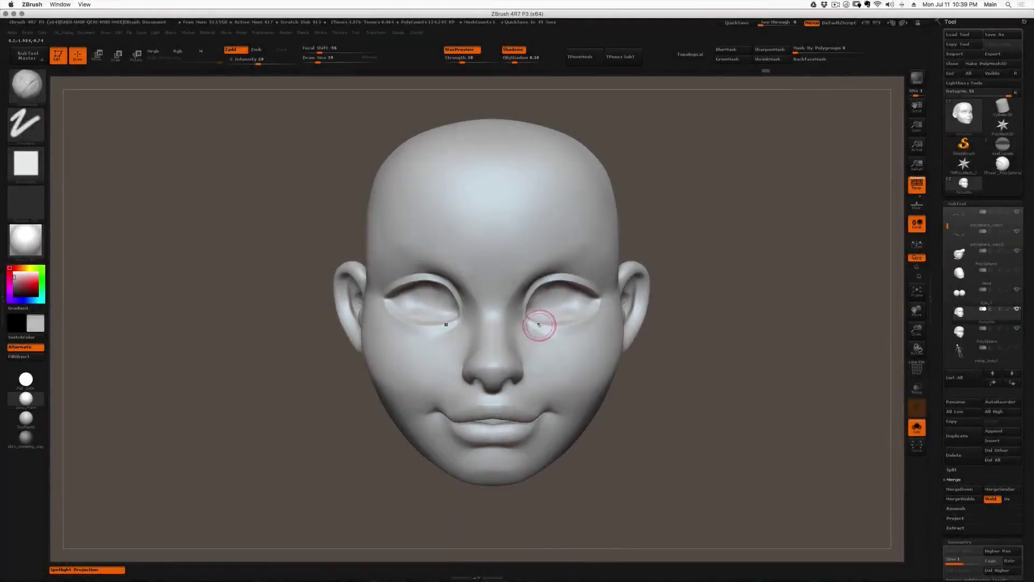
- Smooth the top of the skull from a three-quarter view
right_click_drag(568, 230, 581, 212)
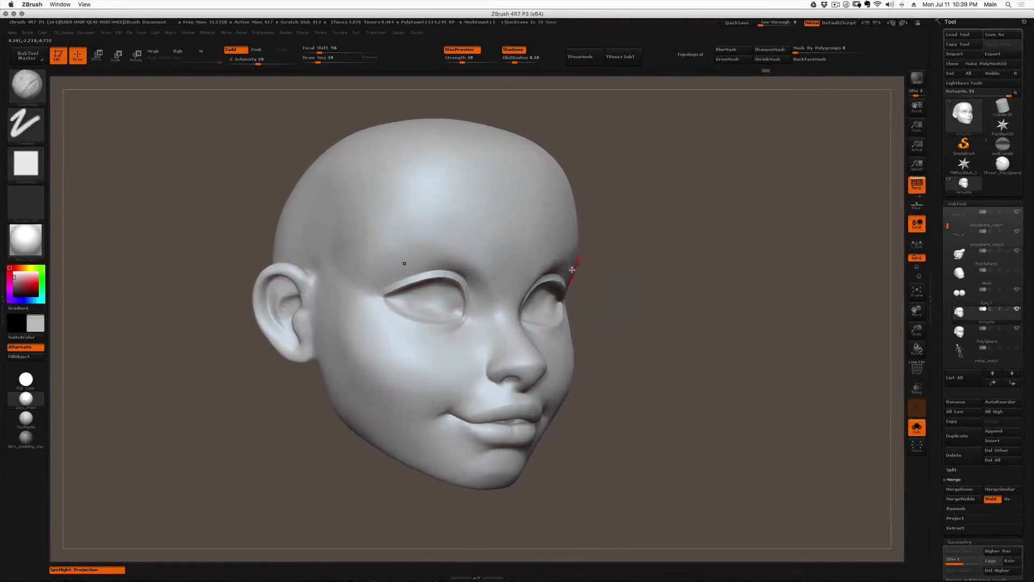
right_click_drag(492, 213, 478, 212)
left_click_drag(454, 184, 443, 165, "shift")
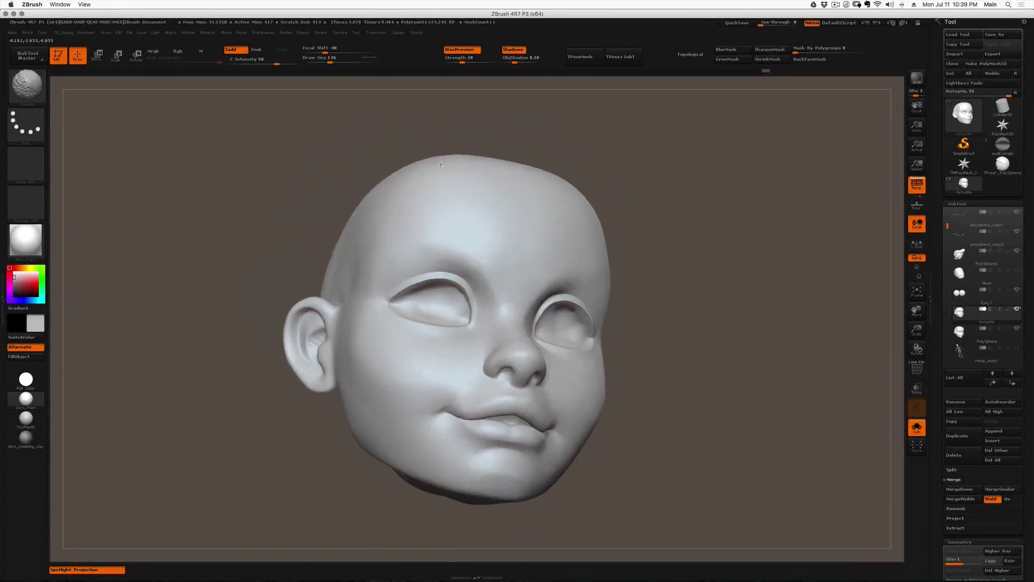
right_click_drag(499, 236, 462, 232)
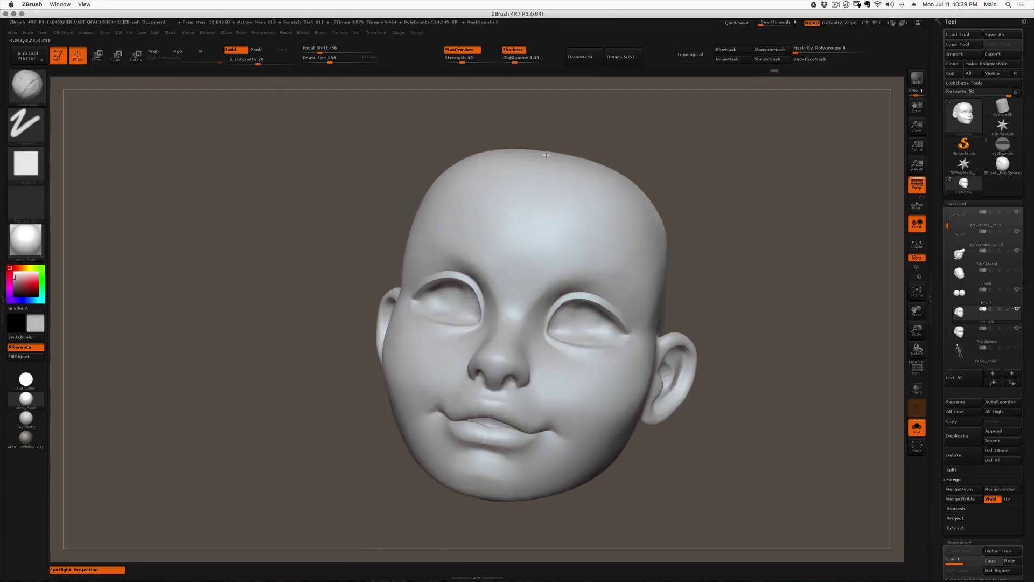
- Adjust the outline of the skull and forehead with a large Move brush
key("b")
key("m")
key("v")
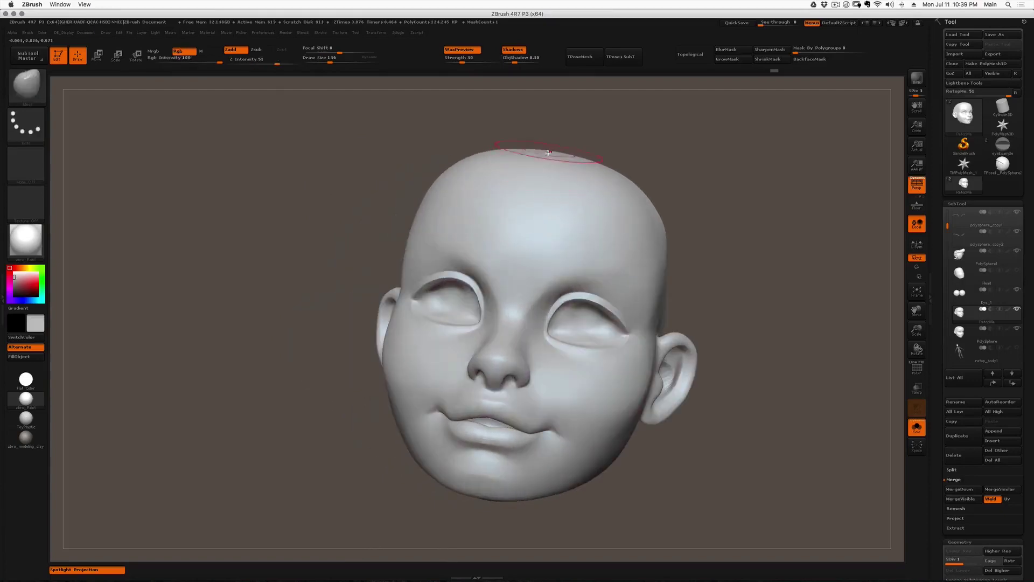
mouse_move(642, 208)
right_mouse_down()
mouse_move(610, 221)
mouse_move(513, 208)
mouse_move(544, 177)
mouse_move(599, 195)
mouse_move(605, 231)
mouse_move(640, 199)
right_mouse_up()
key("s")
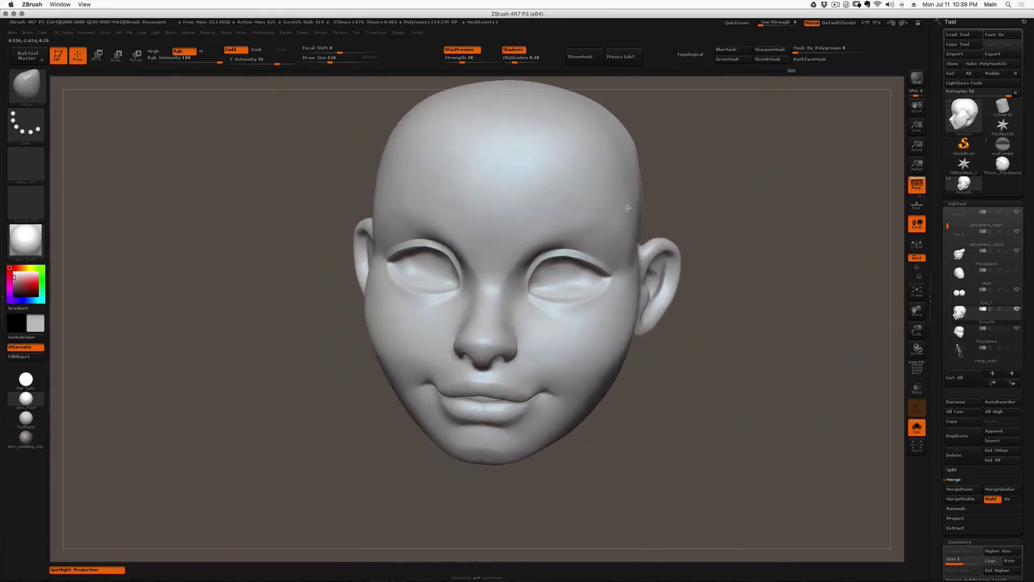
right_click_drag(484, 184, 454, 204)
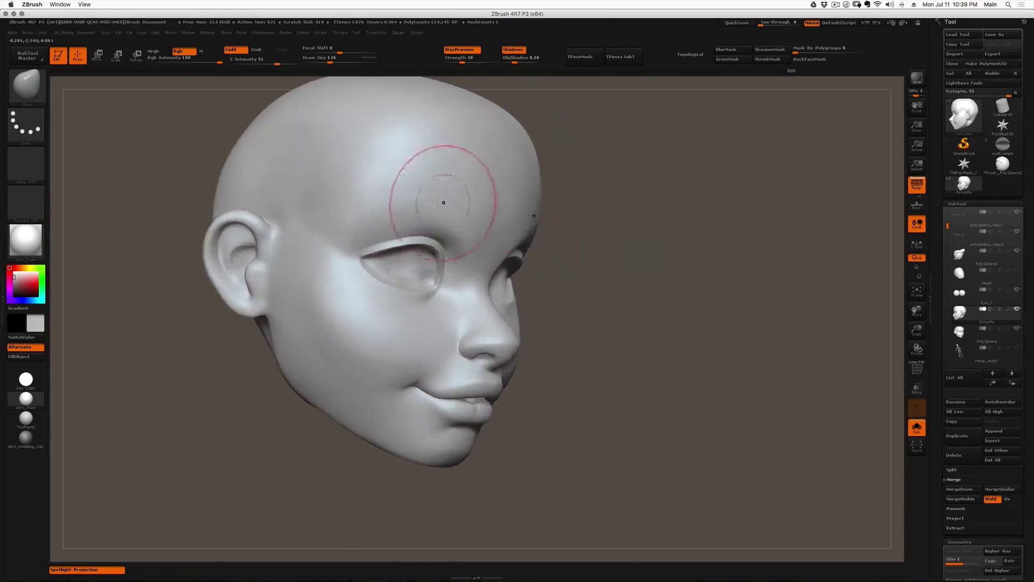
- Reshape the area where the ear's front edge meets the temple with a smaller Move brush and smooth it
key("s")
left_click(254, 222)
key("s")
left_click(260, 231)
left_click_drag(260, 222, 265, 229)
mouse_move(279, 244)
right_mouse_down()
mouse_move(261, 241)
mouse_move(293, 220)
right_mouse_up()
key("s")
left_click(290, 216)
left_click_drag(286, 205, 291, 215, "shift")
right_click_drag(291, 215, 330, 219)
key("s")
left_click(294, 219)
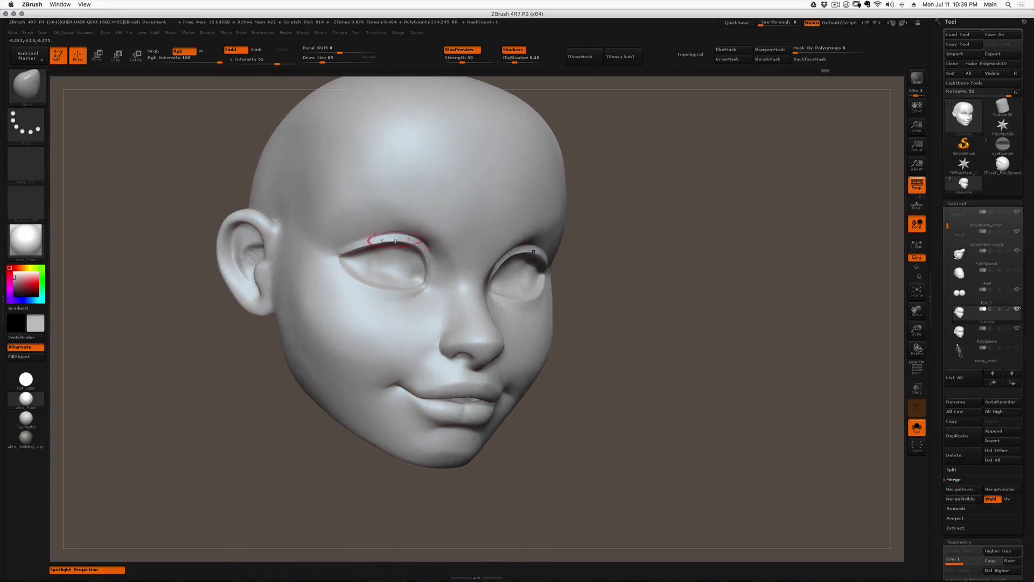
- Refine and smooth the wing of the nose with a smaller brush, checking the mesh with the polygon wireframe
right_click_drag(392, 246, 326, 307)
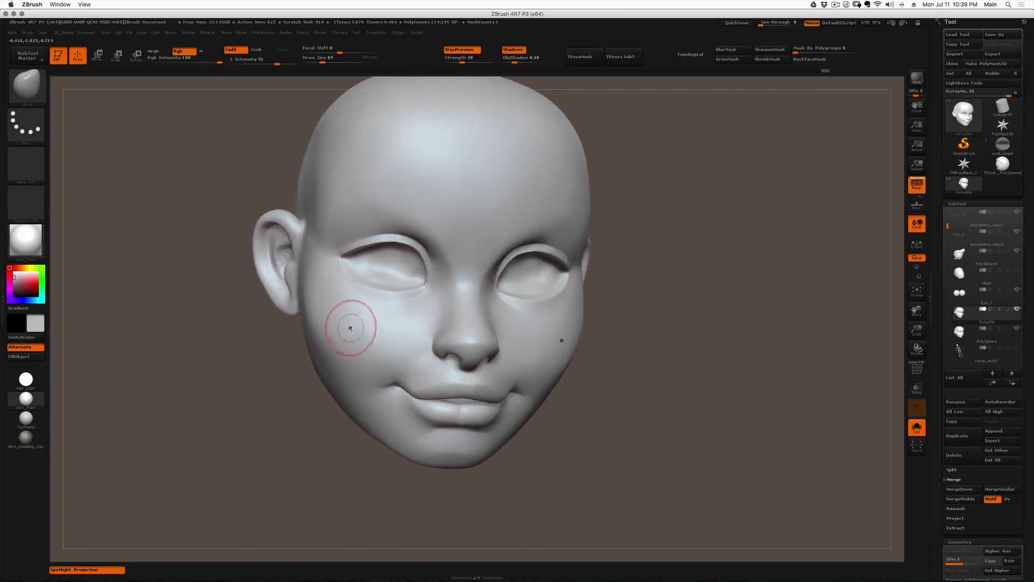
mouse_move(371, 299)
right_mouse_down()
mouse_move(408, 312)
mouse_move(362, 319)
right_mouse_up()
mouse_move(442, 372)
right_mouse_down("ctrl")
mouse_move(457, 395)
mouse_move(441, 325)
right_mouse_up("ctrl")
key("bracketleft")
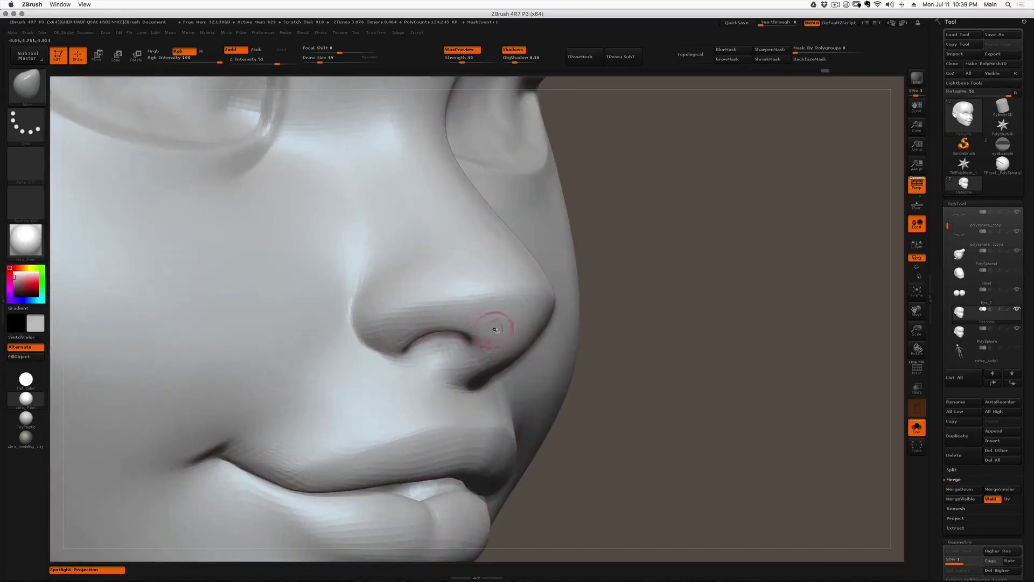
right_click_drag(410, 344, 407, 302, "ctrl")
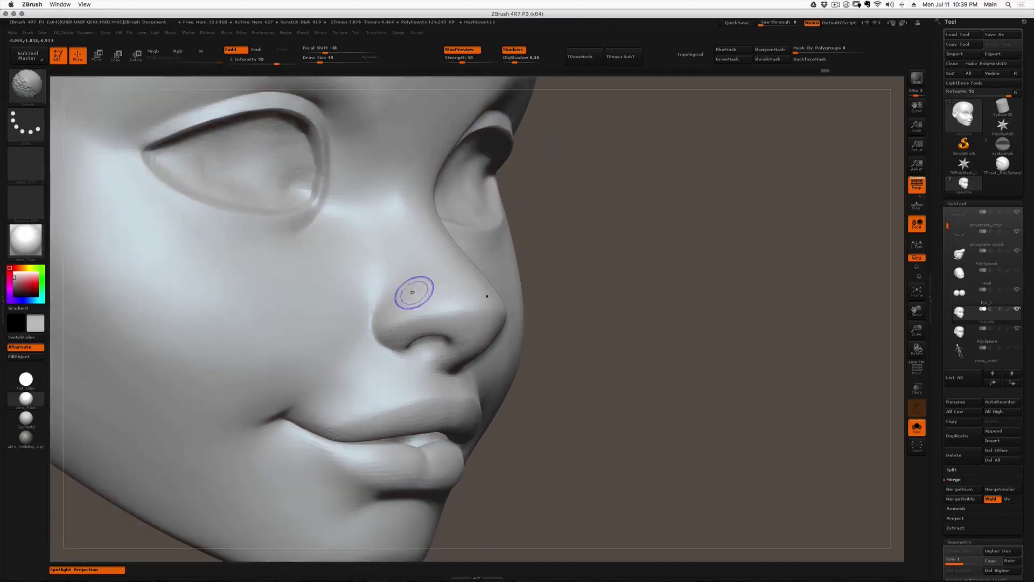
key("shift+f")
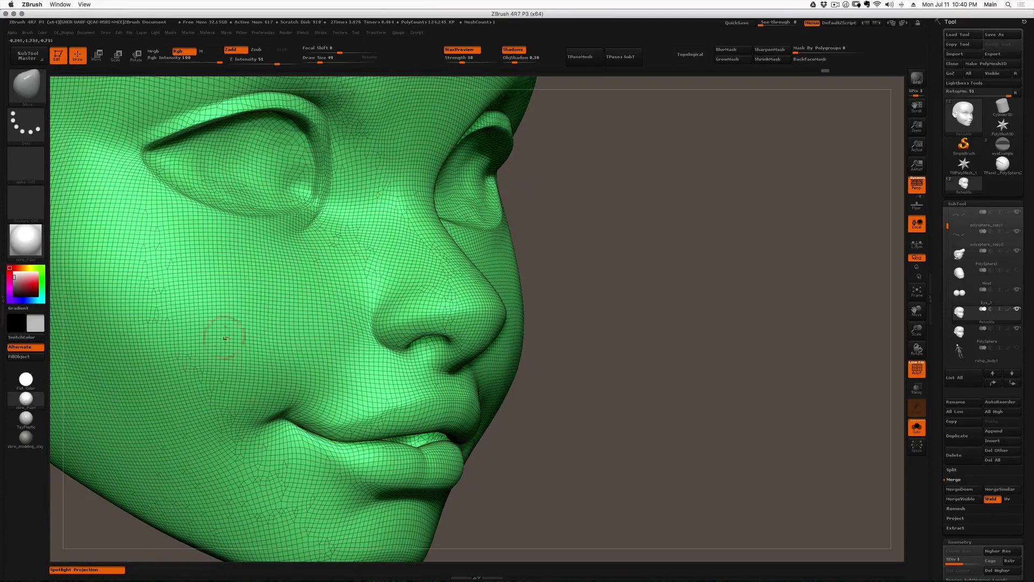
right_click_drag(401, 290, 507, 349)
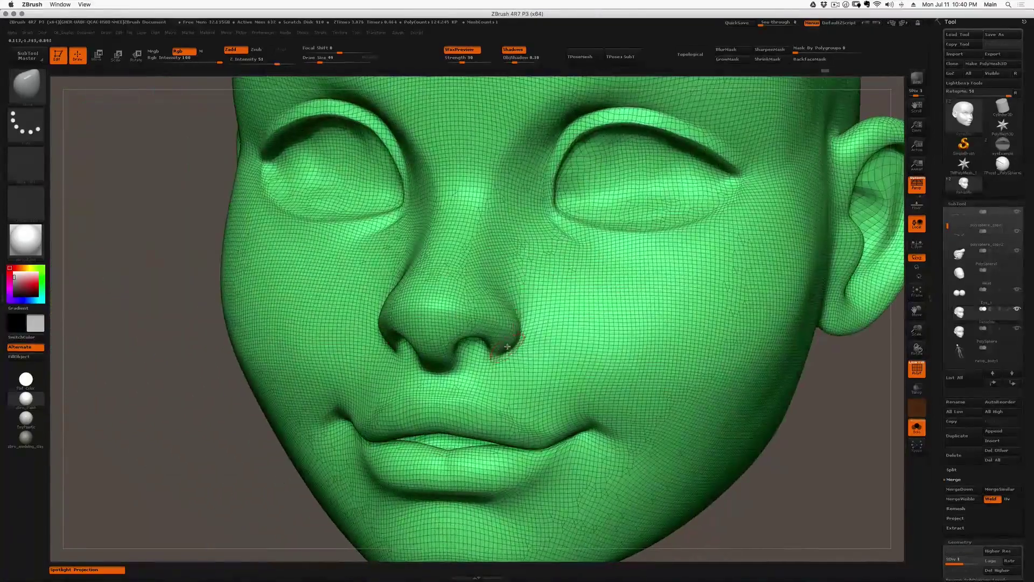
right_click_drag(567, 328, 496, 267)
key("shift+f")
- Smooth the upper eyelid and eye socket from a low angle with a smaller brush
mouse_move(413, 256)
right_mouse_down()
mouse_move(410, 239)
mouse_move(401, 269)
right_mouse_up()
right_click_drag(401, 270, 434, 240)
key("s")
key("shift")
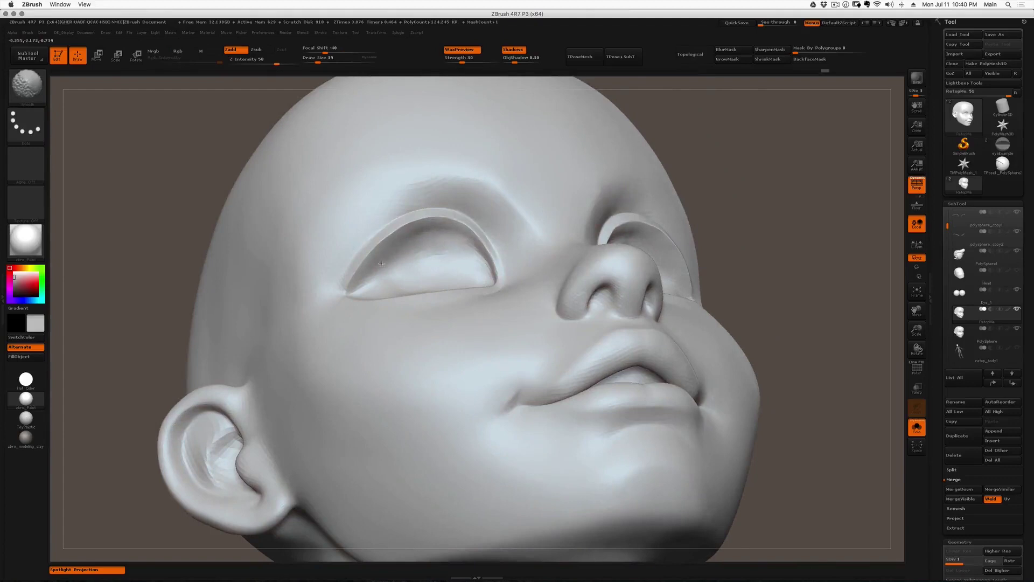
mouse_move(431, 267)
right_mouse_down("ctrl")
mouse_move(425, 237)
mouse_move(443, 288)
right_mouse_up("ctrl")
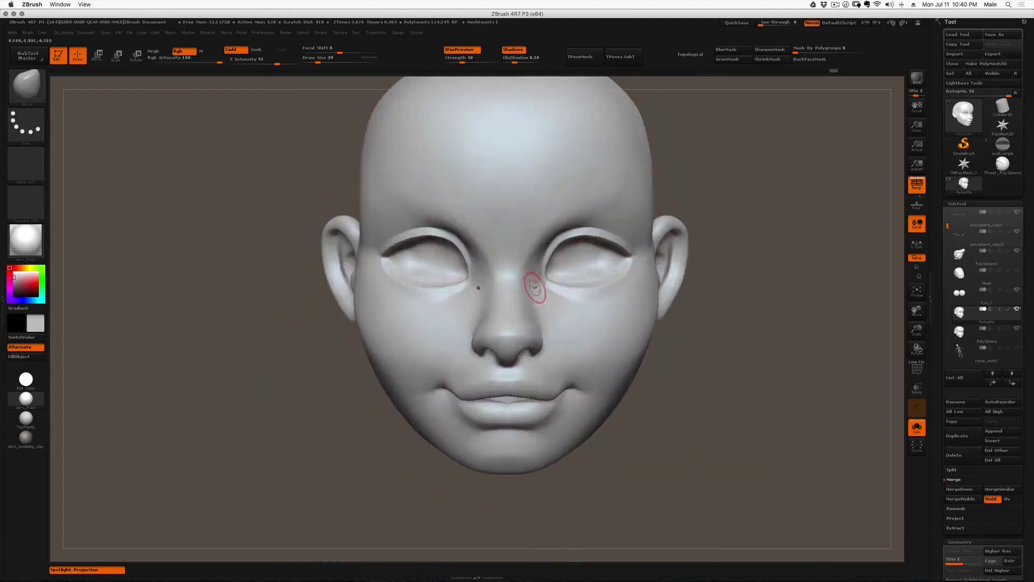
right_click_drag(535, 286, 531, 307)
right_click_drag(448, 316, 492, 314)
left_click_drag(579, 310, 641, 299)
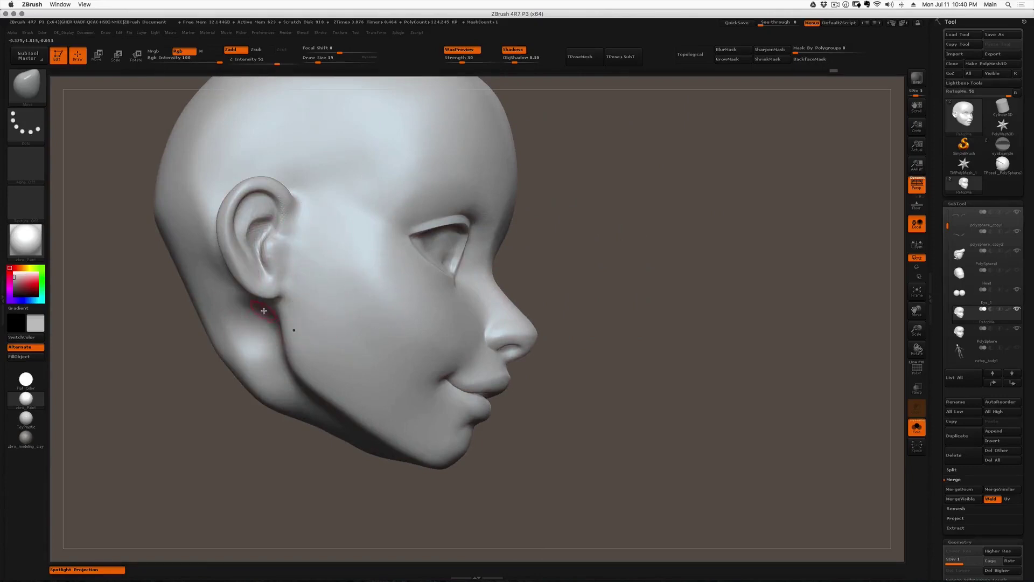
- Adjust the front of the ear and its lobe with the Move brush and smooth the transition into the cheek
right_click_drag(272, 311, 261, 312)
left_click_drag(280, 269, 281, 274, "shift")
right_click_drag(286, 258, 272, 248)
key("[")
left_click_drag(258, 237, 265, 236)
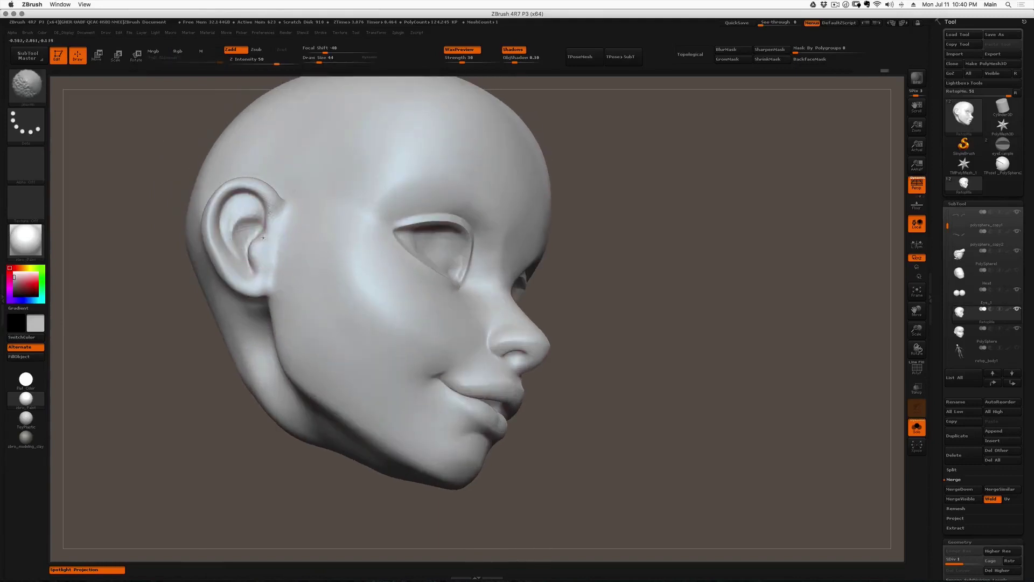
right_click_drag(269, 273, 273, 245)
left_click_drag(277, 234, 289, 216, "shift")
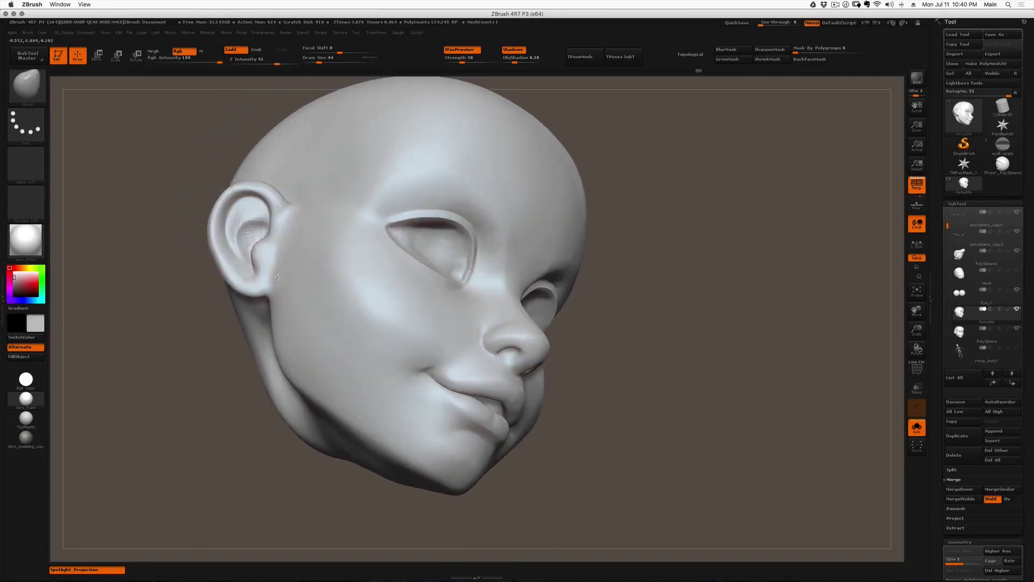
- Rework the cheek surface directly in front of the ear with a larger brush
right_click_drag(277, 277, 275, 257)
key("1")
key("]")
key("]")
left_click_drag(279, 241, 262, 324)
right_click_drag(420, 429, 387, 426)
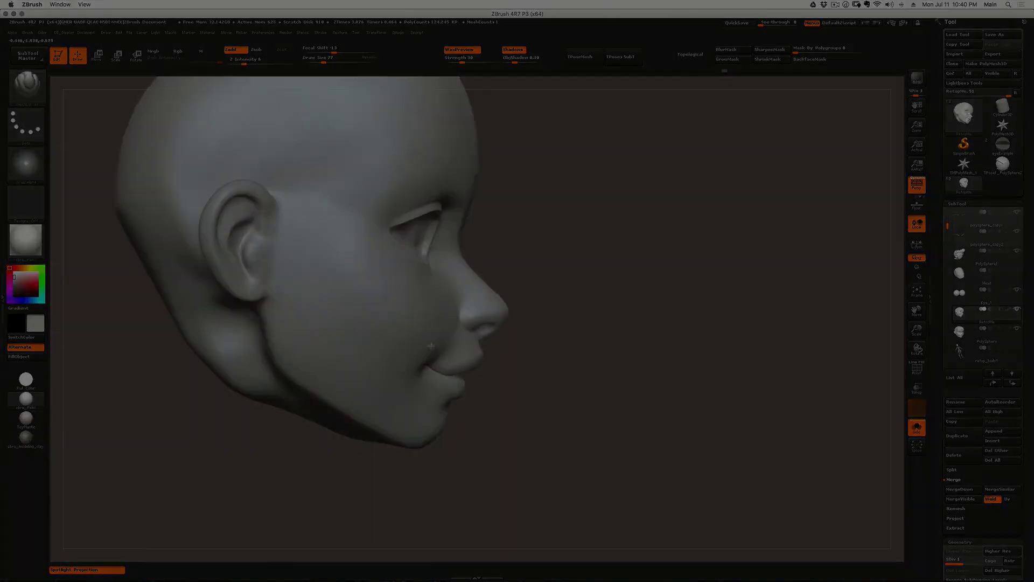
- Smooth the brow ridge and inner brow area above the eyes
left_click_drag(480, 287, 488, 296, "shift")
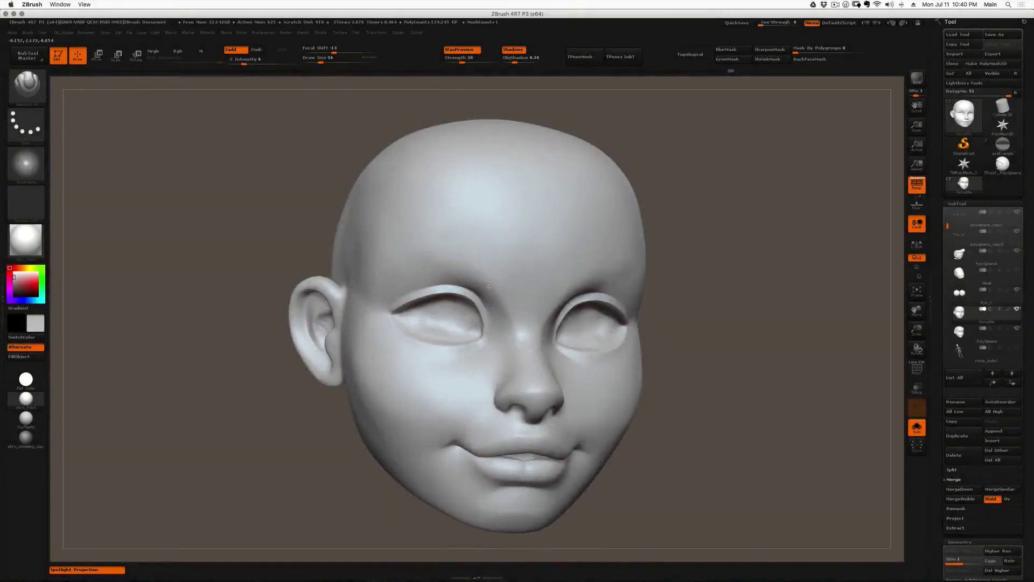
right_click_drag(493, 298, 483, 284)
key("s")
left_click_drag(482, 294, 476, 281, "shift")
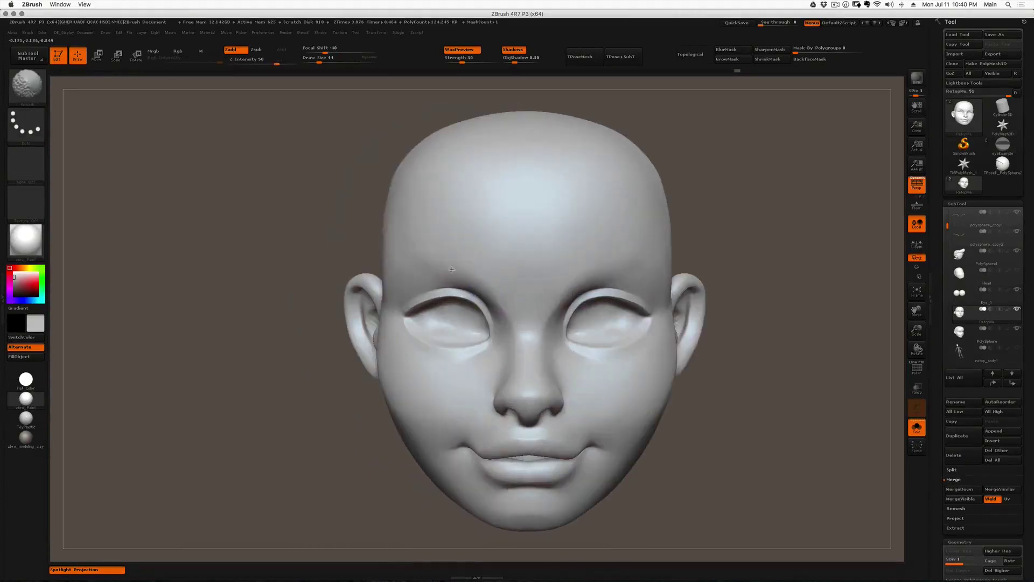
key("shift")
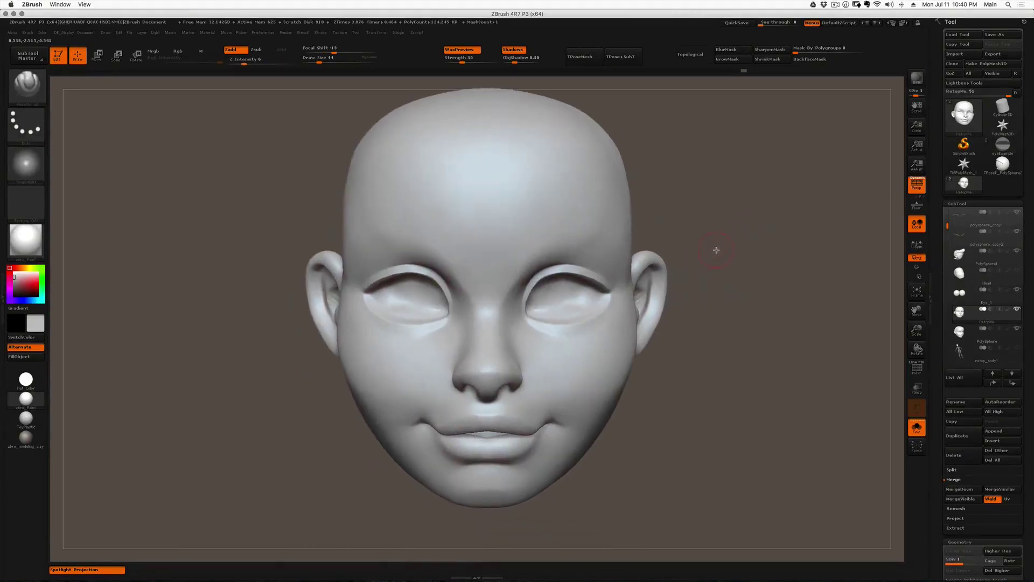
- Build up the side of the nose bridge near the inner eye corner with a low-intensity brush
left_click_drag(602, 321, 520, 337)
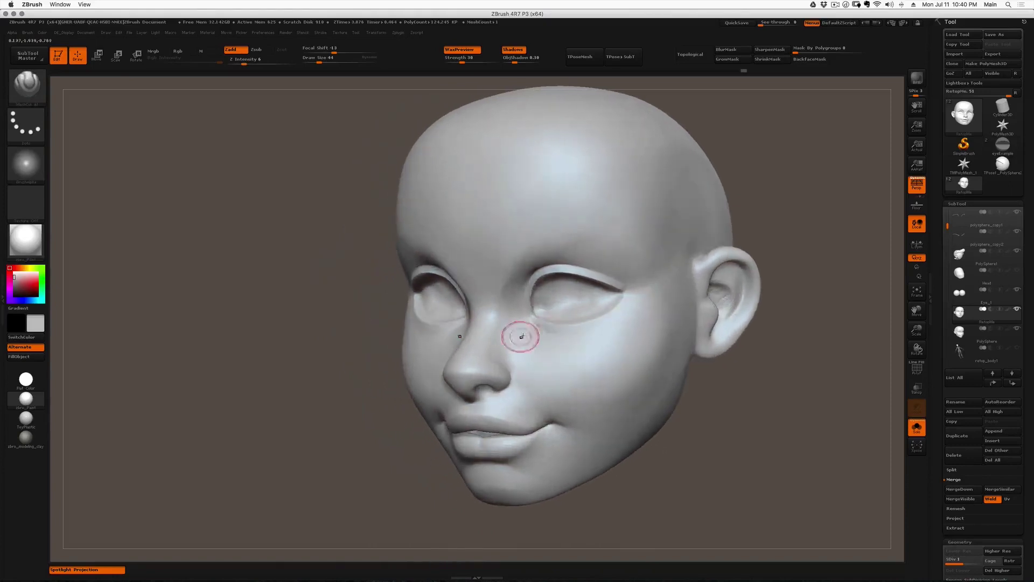
right_click_drag(639, 280, 565, 286)
right_click_drag(509, 302, 543, 298)
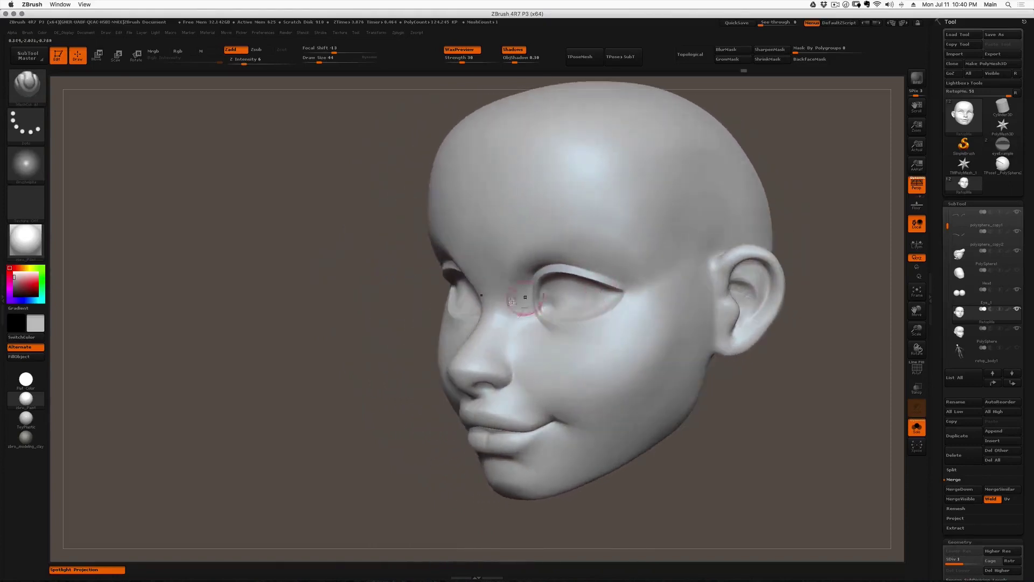
right_click_drag(468, 306, 522, 307)
left_click_drag(522, 306, 552, 246)
left_click_drag(488, 341, 502, 330)
- Sculpt the cheek and mouth-corner area beside the nose with a smaller brush
mouse_move(411, 364)
left_mouse_down()
mouse_move(452, 358)
mouse_move(474, 408)
mouse_move(445, 366)
left_mouse_up()
mouse_move(436, 359)
right_mouse_down("alt")
mouse_move(443, 367)
mouse_move(435, 356)
right_mouse_up("alt")
key("s")
left_click_drag(435, 355, 432, 355)
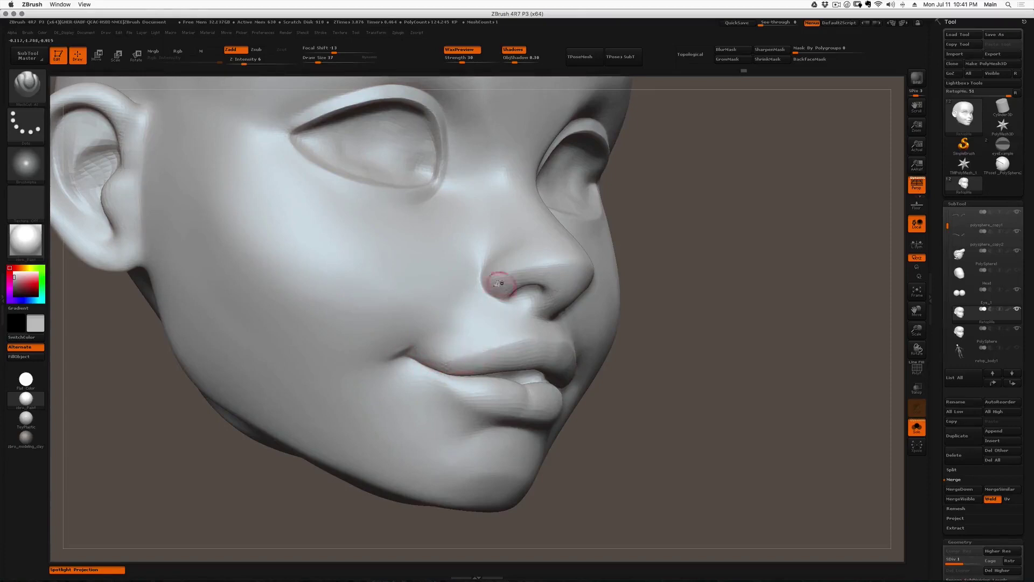
key("ctrl+shift")
mouse_move(416, 330)
left_mouse_down("ctrl+shift")
mouse_move(429, 381)
mouse_move(525, 439)
mouse_move(894, 487)
left_mouse_up("ctrl+shift")
key("space")
mouse_move(413, 190)
right_mouse_down()
mouse_move(388, 189)
mouse_move(391, 233)
right_mouse_up()
mouse_move(295, 177)
left_mouse_down("ctrl+shift")
mouse_move(404, 146)
mouse_move(415, 237)
mouse_move(319, 221)
left_mouse_up("ctrl+shift")
mouse_move(300, 182)
left_mouse_down("ctrl+shift")
mouse_move(278, 187)
mouse_move(299, 180)
mouse_move(283, 190)
mouse_move(395, 266)
mouse_move(603, 348)
left_mouse_up("ctrl+shift")
- Examine the whole face and its nose and lips from three-quarter and profile views
right_click_drag(489, 354, 499, 340)
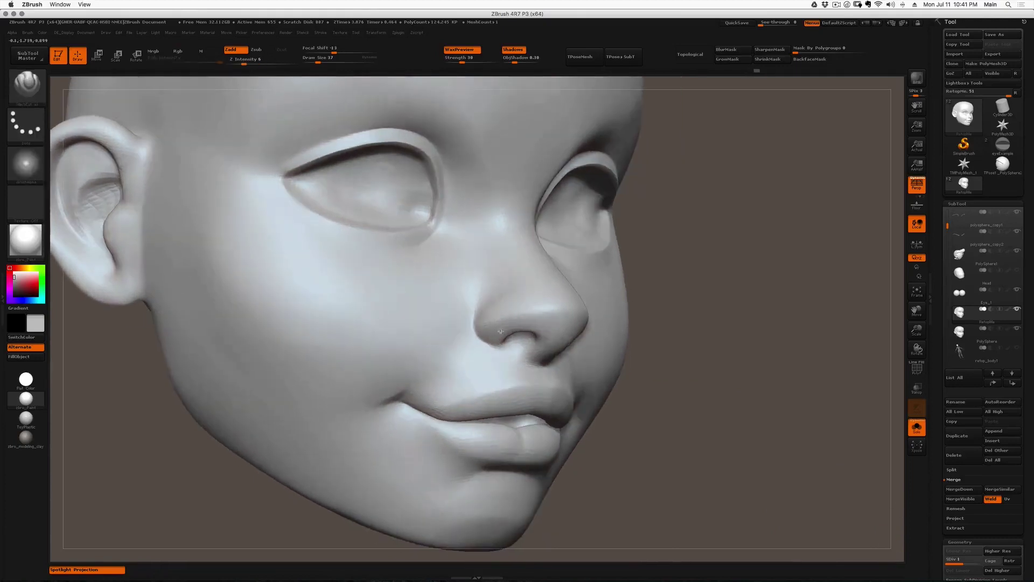
right_click_drag(303, 313, 297, 263, "ctrl")
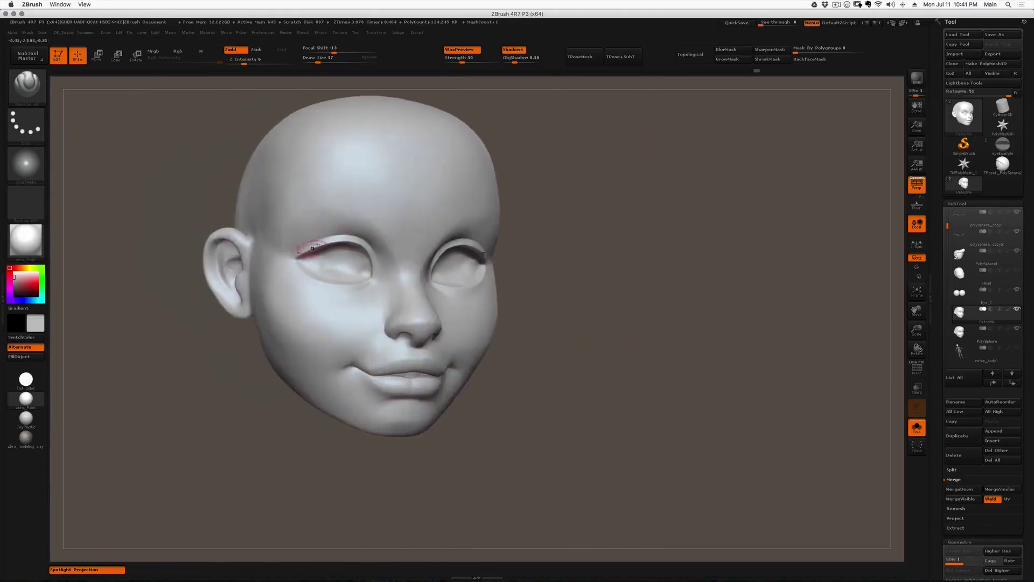
right_click_drag(326, 214, 285, 237)
left_click_drag(397, 367, 453, 290)
mouse_move(453, 289)
right_mouse_down("shift")
mouse_move(466, 323)
mouse_move(459, 311)
mouse_move(456, 330)
mouse_move(555, 312)
right_mouse_up("shift")
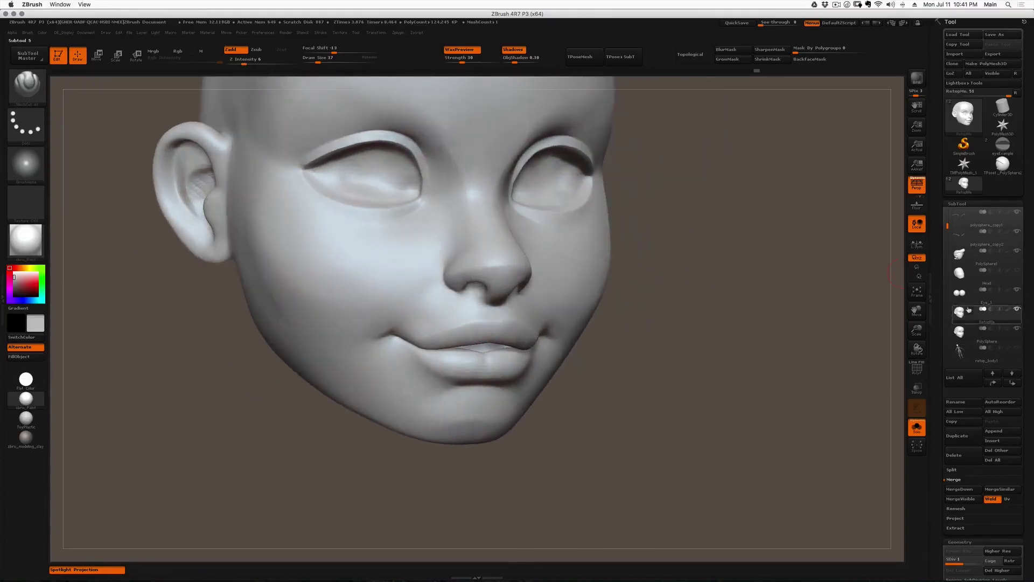
left_click_drag(519, 255, 523, 252)
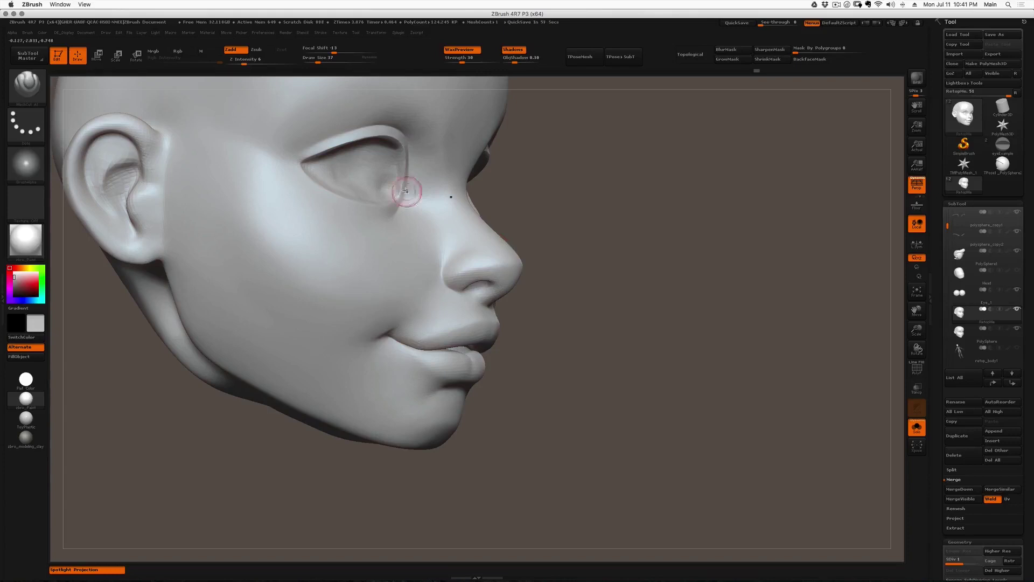
- Adjust the line between the lips with the Move Topological brush and smooth the mouth corner
key("b")
key("m")
key("t")
key("s")
left_click_drag(415, 348, 421, 349)
mouse_move(422, 343)
left_mouse_down()
mouse_move(421, 352)
mouse_move(423, 339)
mouse_move(468, 340)
mouse_move(436, 336)
left_mouse_up()
key("[")
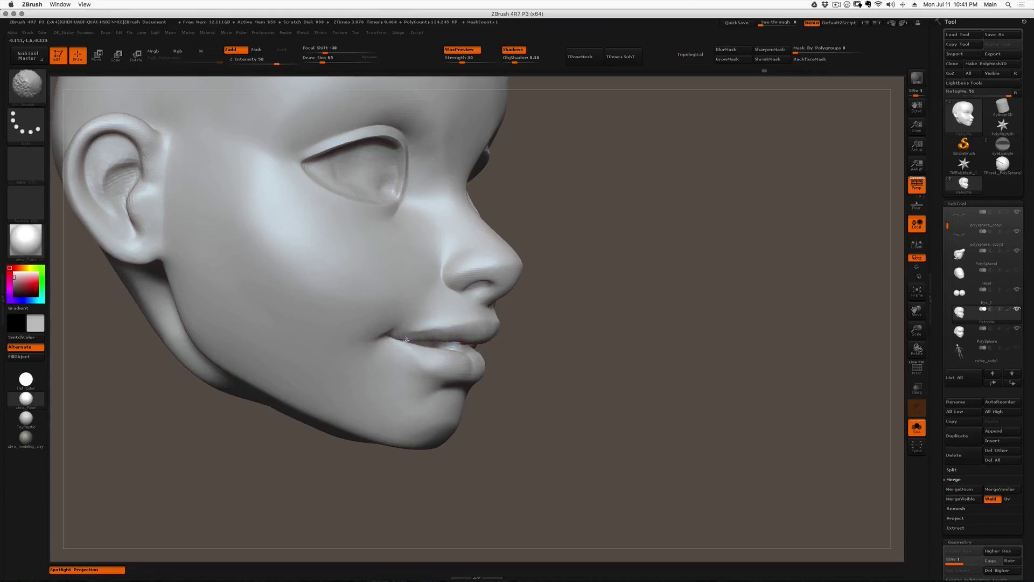
right_click_drag(398, 337, 366, 338)
- Refine the corner of the mouth with a smaller standard Move brush
key("b")
key("m")
key("v")
key("[")
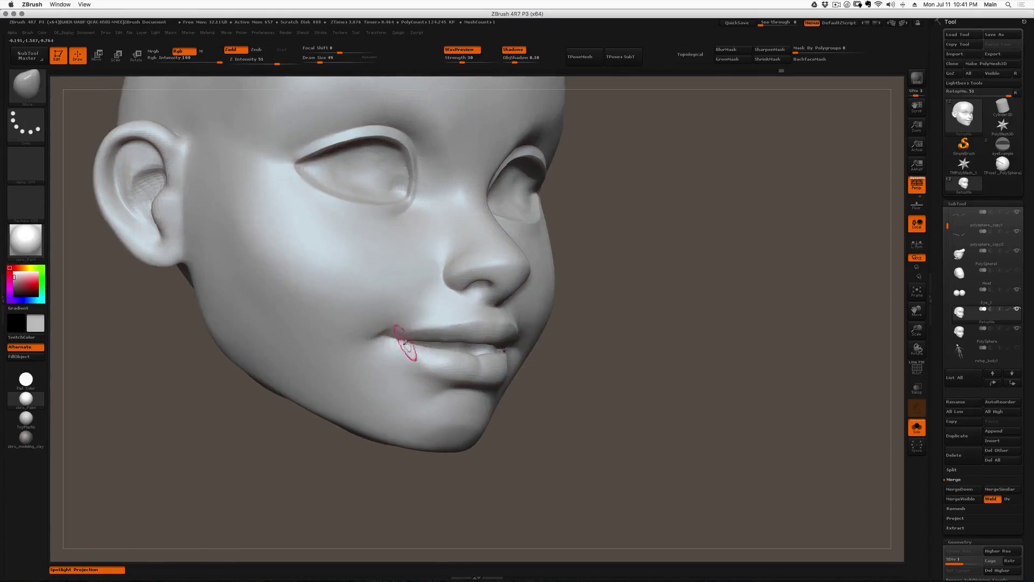
right_click_drag(483, 335, 598, 350)
- Isolate the mouth and nose region and reshape the inner mouth cavity from behind with a large Move brush
mouse_move(610, 430)
left_mouse_down("ctrl+shift")
mouse_move(575, 233)
mouse_move(679, 237)
left_mouse_up("ctrl+shift")
mouse_move(620, 334)
right_mouse_down()
mouse_move(384, 357)
mouse_move(373, 327)
right_mouse_up()
key("]")
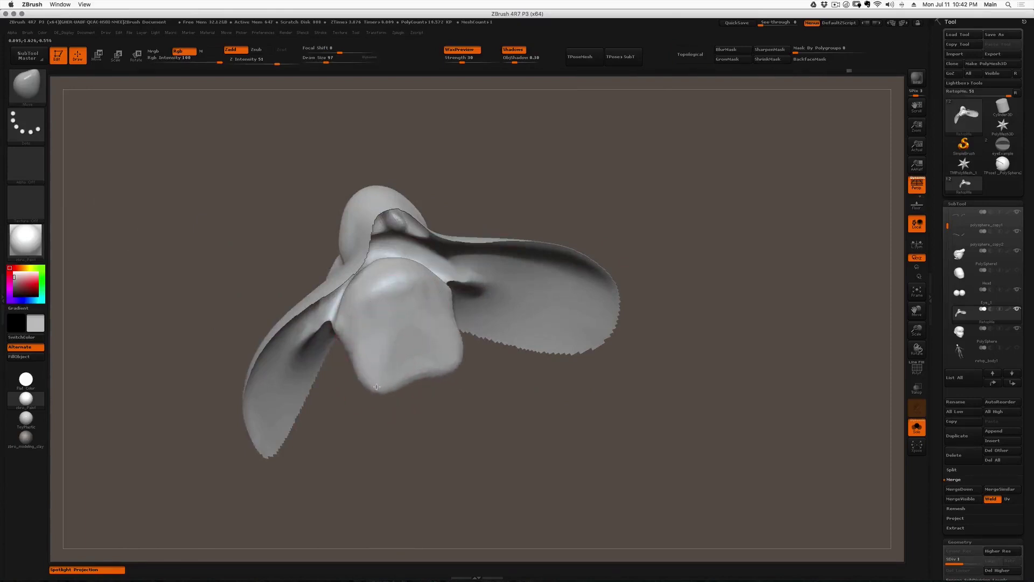
key("shift")
mouse_move(422, 365)
right_mouse_down()
mouse_move(415, 375)
mouse_move(411, 347)
mouse_move(425, 358)
right_mouse_up()
key("]")
left_click_drag(431, 366, 430, 353)
mouse_move(420, 349)
right_mouse_down()
mouse_move(414, 383)
mouse_move(385, 383)
right_mouse_up()
key("s")
left_click_drag(384, 387, 372, 387)
- Reshape the inside of the mouth corner next to the inner cavity with a smaller Move brush and smooth it
right_click_drag(380, 392, 399, 482, "ctrl")
right_click_drag(380, 305, 405, 253, "alt")
key("s")
left_click_drag(381, 302, 372, 302)
mouse_move(372, 333)
right_mouse_down()
mouse_move(355, 318)
mouse_move(383, 354)
mouse_move(373, 345)
right_mouse_up()
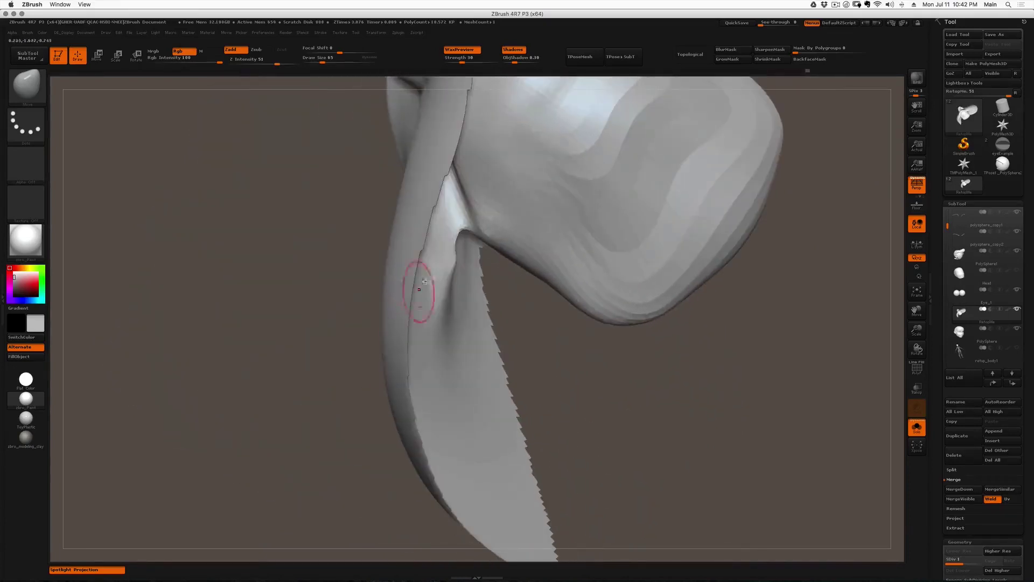
left_click_drag(456, 235, 586, 323, "ctrl+shift")
key("ctrl+z")
key("s")
left_click_drag(455, 241, 451, 240)
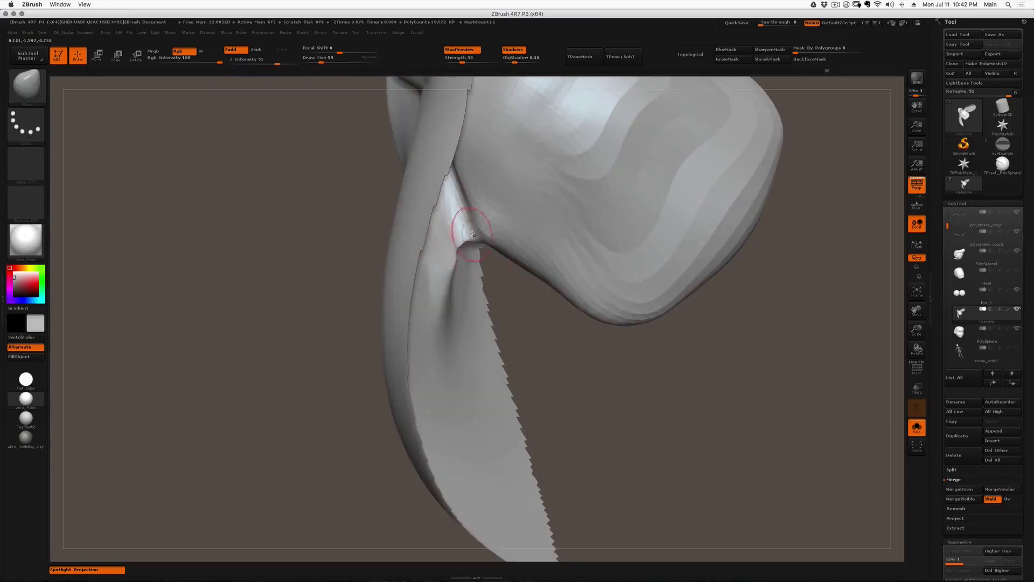
left_click_drag(464, 238, 462, 245, "shift")
- Reshape the rim of the inner mouth cavity from behind with the Move brush, varying its size
left_click_drag(609, 366, 399, 249)
key("s")
left_click_drag(422, 213, 425, 213)
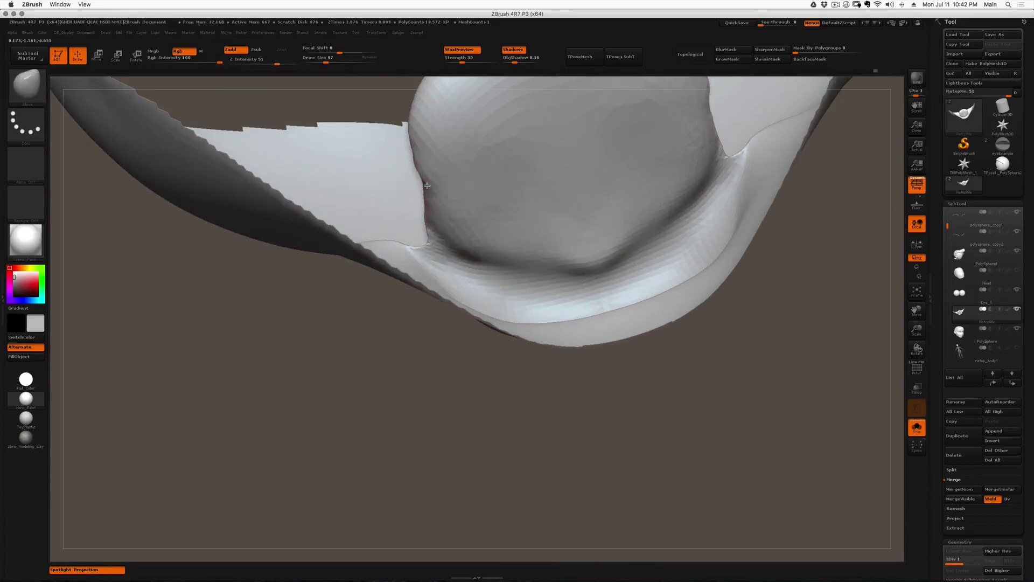
key("s")
mouse_move(429, 194)
left_mouse_down()
mouse_move(423, 187)
mouse_move(428, 215)
left_mouse_up()
key("s")
mouse_move(431, 218)
right_mouse_down()
mouse_move(443, 226)
mouse_move(442, 217)
right_mouse_up()
left_click_drag(443, 217, 457, 227)
right_click_drag(458, 226, 526, 249)
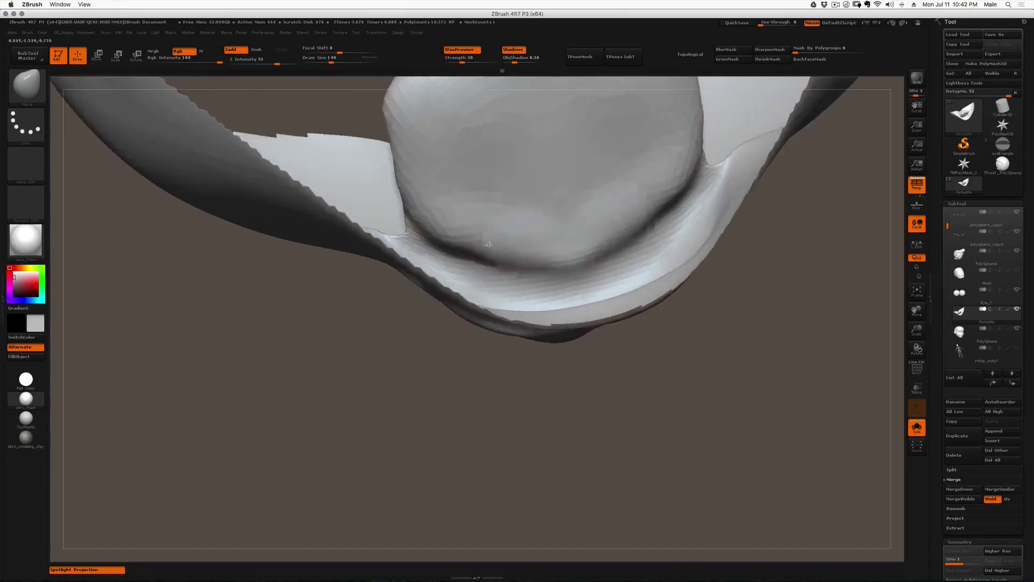
left_click_drag(611, 172, 605, 118)
- Isolate the mouth corner, smooth the lip surface along its inner edge, and restore the whole head's visibility
mouse_move(605, 118)
right_mouse_down()
mouse_move(567, 234)
mouse_move(553, 231)
mouse_move(573, 243)
mouse_move(515, 214)
mouse_move(533, 237)
mouse_move(525, 176)
mouse_move(563, 162)
right_mouse_up()
mouse_move(605, 119)
left_mouse_down("ctrl+shift")
mouse_move(487, 208)
mouse_move(644, 232)
left_mouse_up("ctrl+shift")
mouse_move(613, 235)
right_mouse_down()
mouse_move(548, 211)
mouse_move(568, 224)
mouse_move(548, 181)
mouse_move(519, 203)
mouse_move(499, 185)
right_mouse_up()
key("shift")
left_click_drag(513, 186, 510, 182, "shift")
right_click_drag(510, 182, 457, 186)
left_click_drag(457, 186, 453, 182, "shift")
right_click_drag(454, 182, 485, 187)
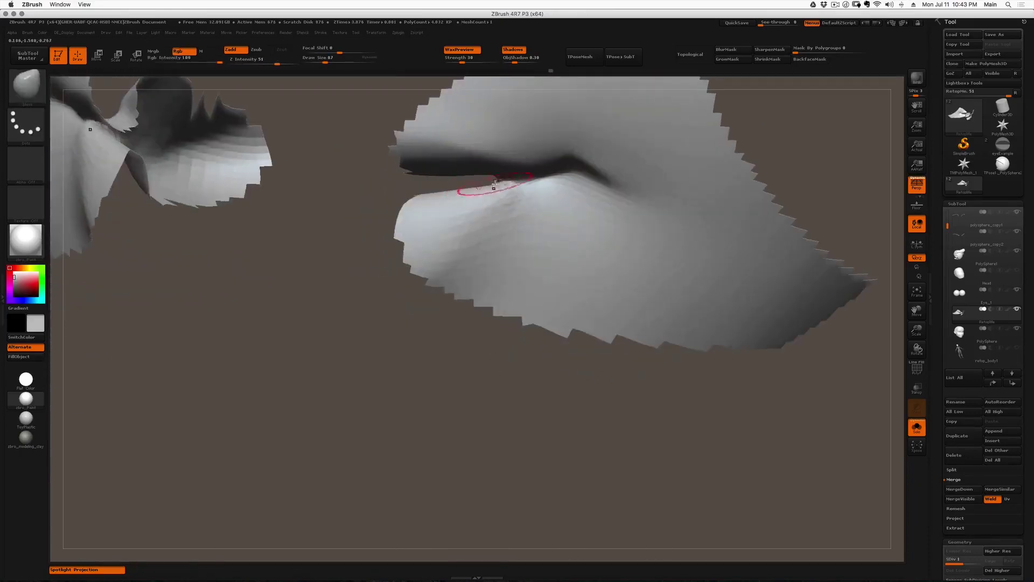
left_click_drag(496, 182, 522, 178, "shift")
right_click_drag(503, 185, 511, 186)
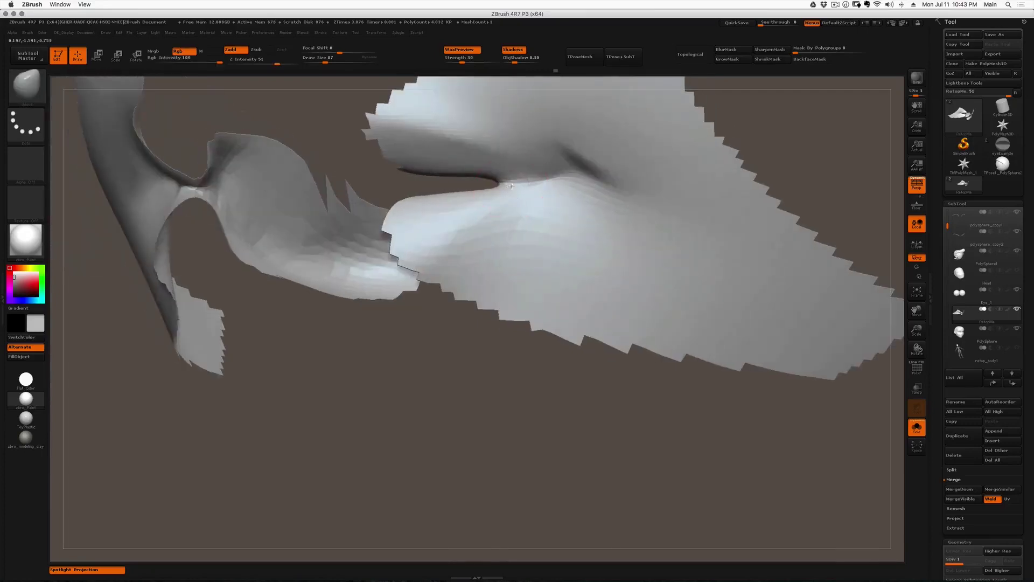
key("shift")
mouse_move(473, 190)
left_mouse_down("ctrl+shift")
mouse_move(494, 179)
mouse_move(472, 167)
mouse_move(453, 383)
mouse_move(416, 557)
left_mouse_up("ctrl+shift")
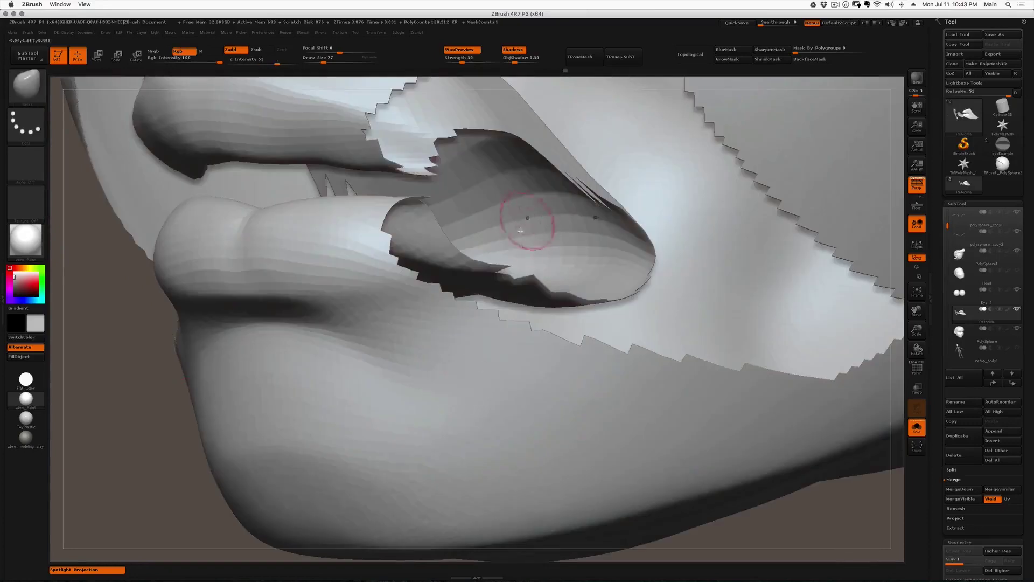
right_click_drag(252, 265, 231, 216, "ctrl")
left_click(259, 226, "ctrl+shift")
key("shift")
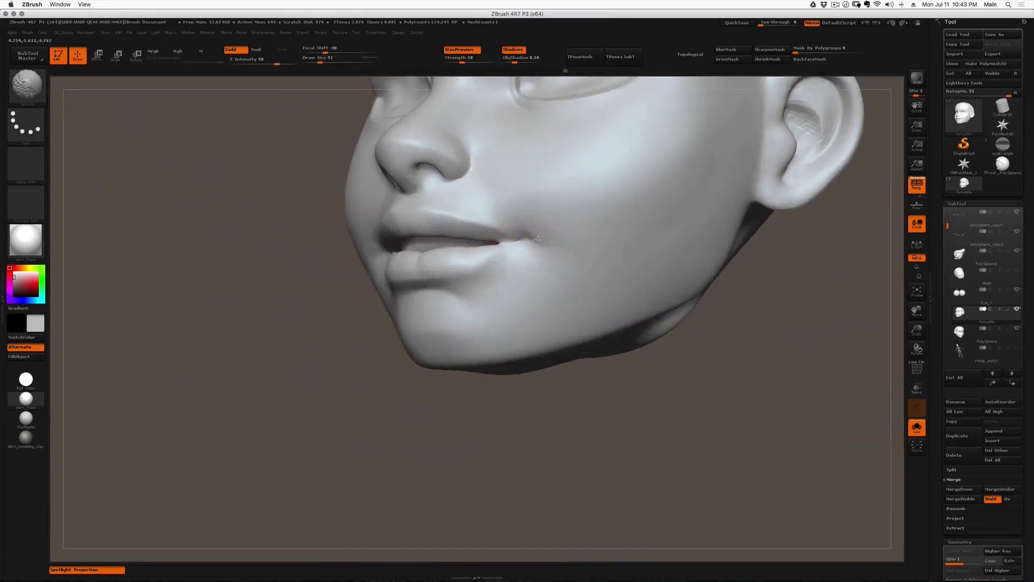
- Reshape the face around the mouth corner and below the lower lip with the Move brush and smooth it
right_click_drag(533, 247, 503, 232)
key("s")
left_click_drag(498, 231, 509, 260)
left_click_drag(514, 207, 520, 269)
mouse_move(515, 253)
left_mouse_down("shift")
mouse_move(510, 264)
mouse_move(487, 208)
mouse_move(510, 260)
mouse_move(503, 242)
left_mouse_up("shift")
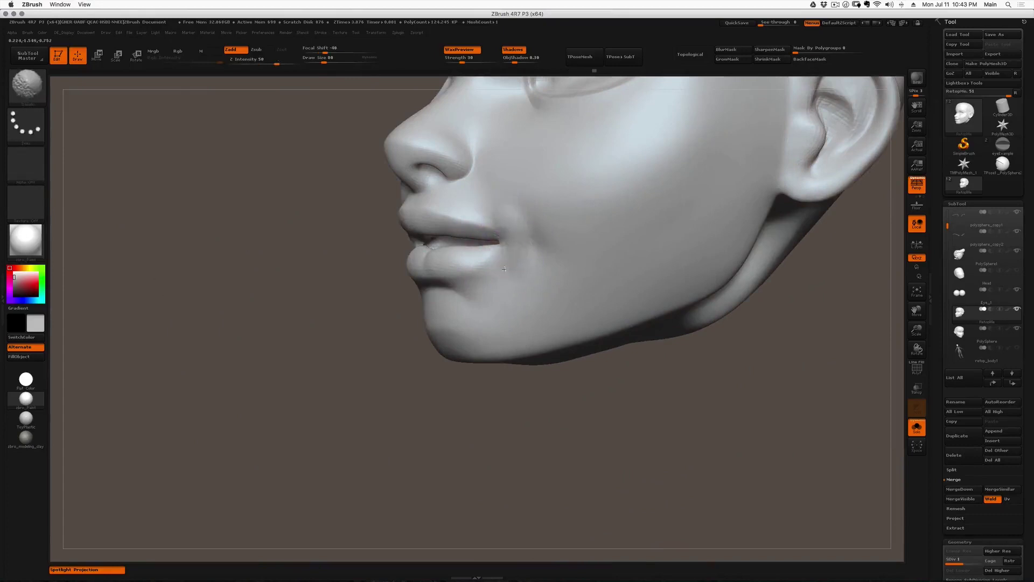
right_click_drag(493, 256, 522, 265)
left_click_drag(522, 266, 515, 256, "shift")
right_click_drag(514, 256, 535, 258)
key("s")
left_click_drag(485, 272, 477, 263)
left_click_drag(477, 262, 474, 269, "shift")
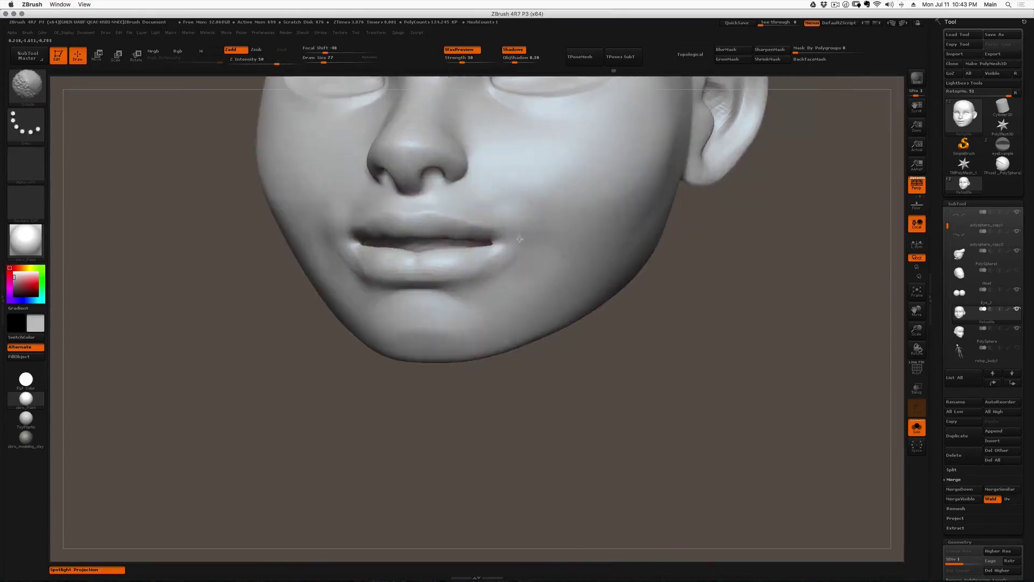
- Adjust the lips near the opposite mouth corner from a three-quarter view and smooth the upper lip edge
right_click_drag(339, 259, 379, 261)
key("s")
key("s")
left_click_drag(363, 259, 379, 226)
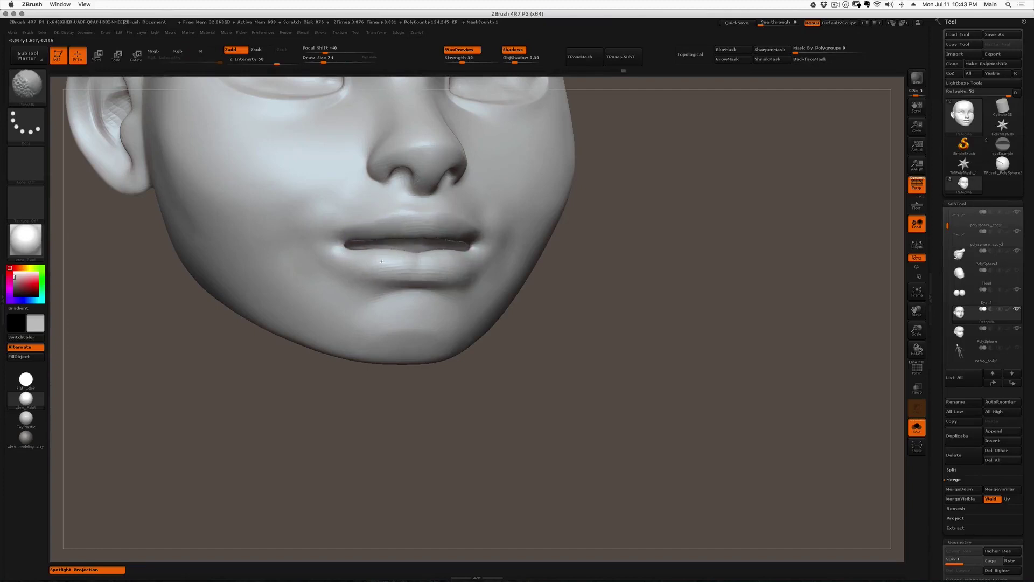
right_click_drag(381, 264, 387, 260, "shift")
left_click_drag(389, 254, 381, 247)
right_click_drag(377, 247, 404, 235)
left_click_drag(382, 232, 388, 229, "shift")
right_click_drag(269, 211, 316, 205)
- Build up volume beside the mouth corner and on the adjoining upper lip with the ClayBuildup brush, smoothing the transition
key("b")
key("c")
key("b")
left_click_drag(317, 207, 307, 275)
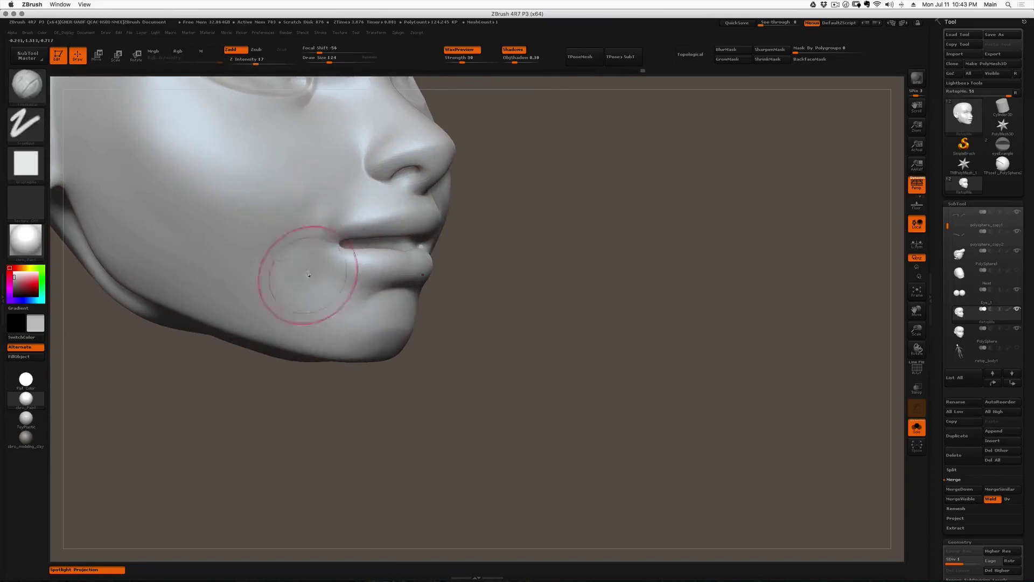
key("b")
key("s")
key("t")
right_click_drag(307, 208, 261, 200)
left_click_drag(310, 237, 351, 268)
mouse_move(320, 228)
left_mouse_down()
mouse_move(338, 277)
mouse_move(307, 271)
mouse_move(342, 275)
left_mouse_up()
right_click_drag(342, 275, 391, 254)
left_click_drag(390, 255, 383, 264, "shift")
right_click_drag(383, 267, 379, 263)
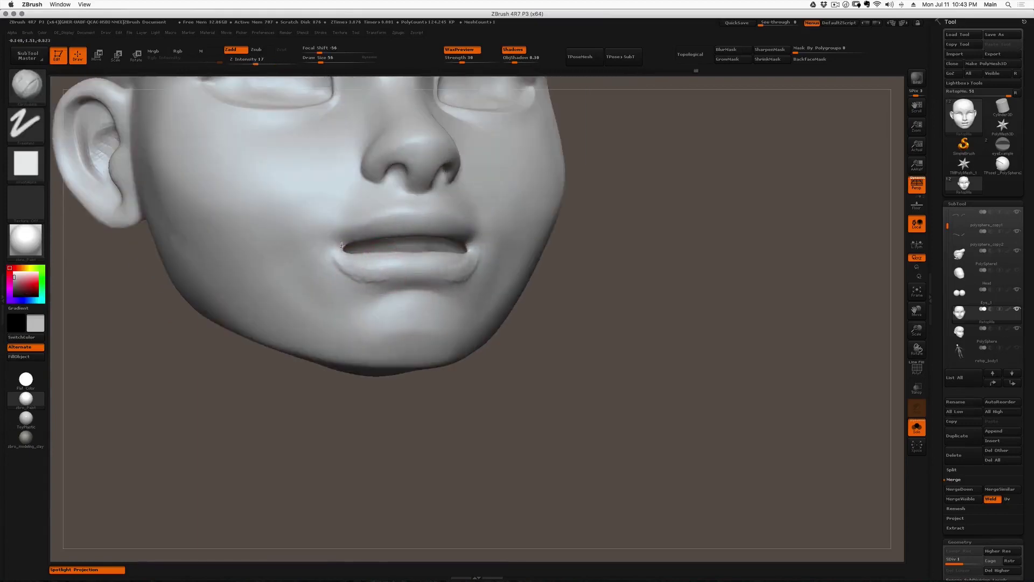
left_click_drag(372, 227, 343, 246)
mouse_move(468, 258)
right_mouse_down()
mouse_move(491, 262)
mouse_move(463, 257)
right_mouse_up()
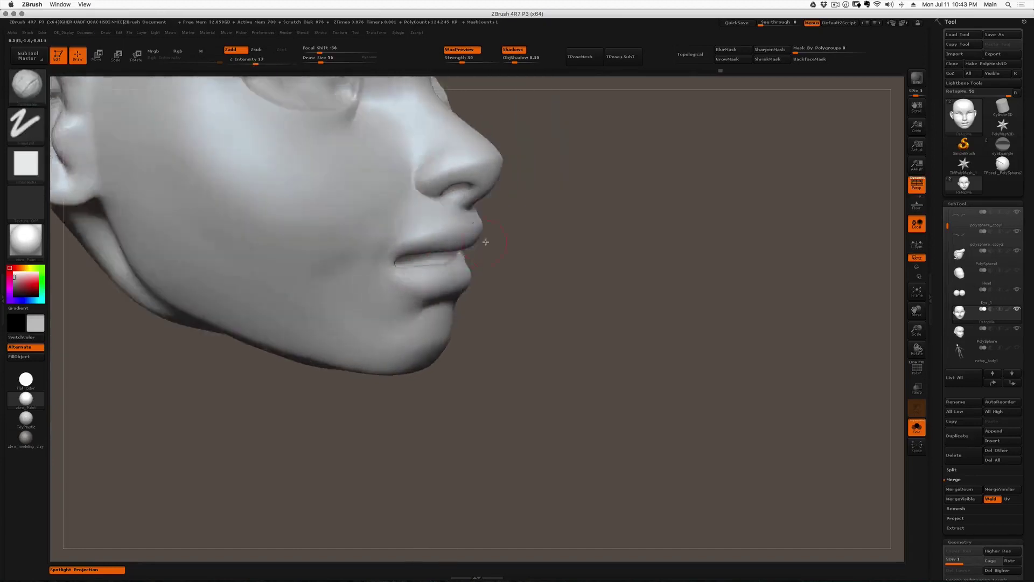
- Isolate the mouth region, smooth the inside of the mouth corner, and show the full head again
left_click_drag(350, 204, 501, 334, "ctrl+shift")
mouse_move(427, 247)
right_mouse_down()
mouse_move(381, 224)
mouse_move(397, 259)
mouse_move(337, 276)
mouse_move(376, 229)
right_mouse_up()
left_click_drag(352, 223, 368, 227, "shift")
right_click_drag(368, 227, 334, 241)
left_click_drag(334, 240, 360, 244, "shift")
mouse_move(362, 245)
right_mouse_down()
mouse_move(407, 251)
mouse_move(447, 241)
mouse_move(446, 256)
mouse_move(419, 247)
right_mouse_up()
right_click_drag(419, 246, 388, 192, "ctrl")
left_click(388, 192, "ctrl+shift")
- Examine the whole face from several angles and check the mesh density with the PolyFrame display on
mouse_move(385, 280)
right_mouse_down()
mouse_move(410, 300)
mouse_move(381, 289)
right_mouse_up()
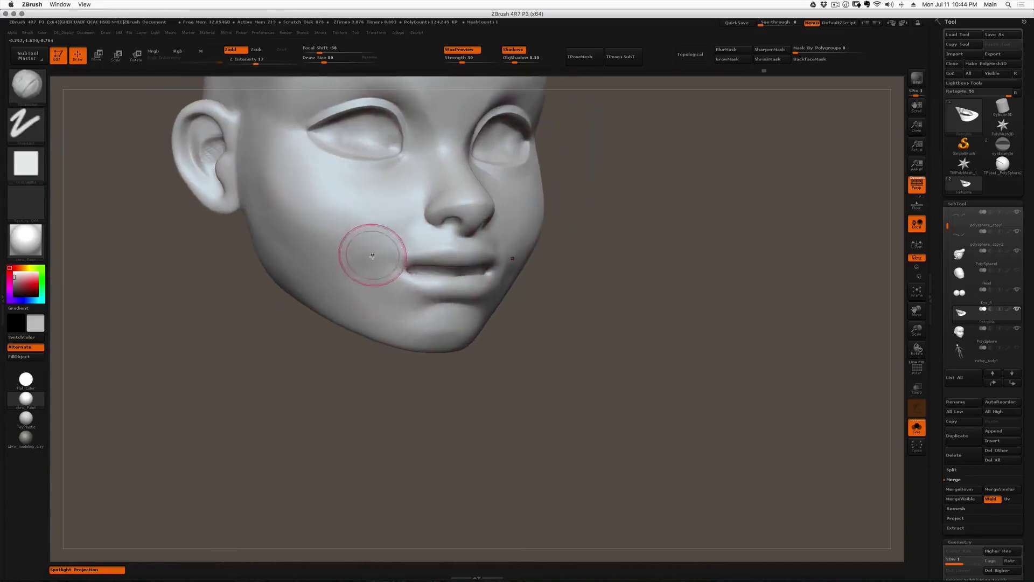
key("shift")
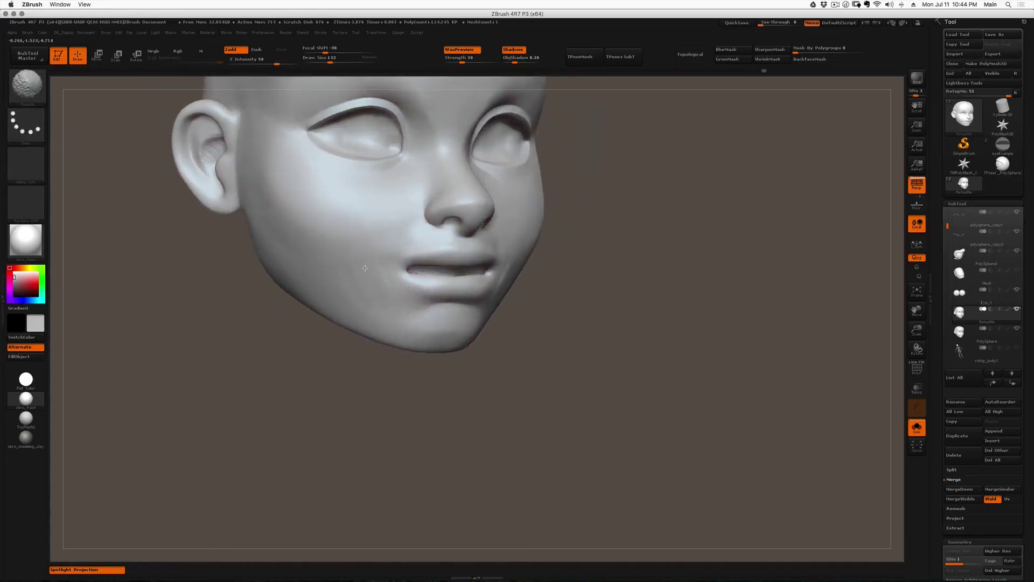
right_click_drag(370, 279, 352, 246, "shift")
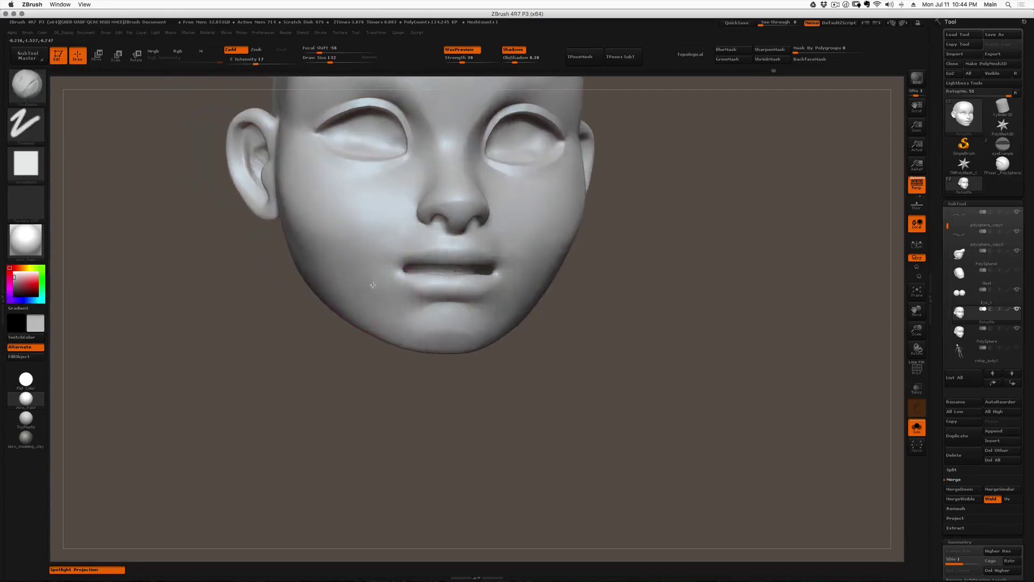
right_click_drag(374, 280, 441, 260)
right_click_drag(465, 226, 439, 191, "ctrl")
mouse_move(439, 191)
right_mouse_down()
mouse_move(493, 194)
mouse_move(439, 191)
right_mouse_up()
right_click_drag(439, 190, 460, 333, "alt")
right_click_drag(475, 279, 541, 267, "ctrl")
key("bracketleft")
key("bracketleft")
key("bracketleft")
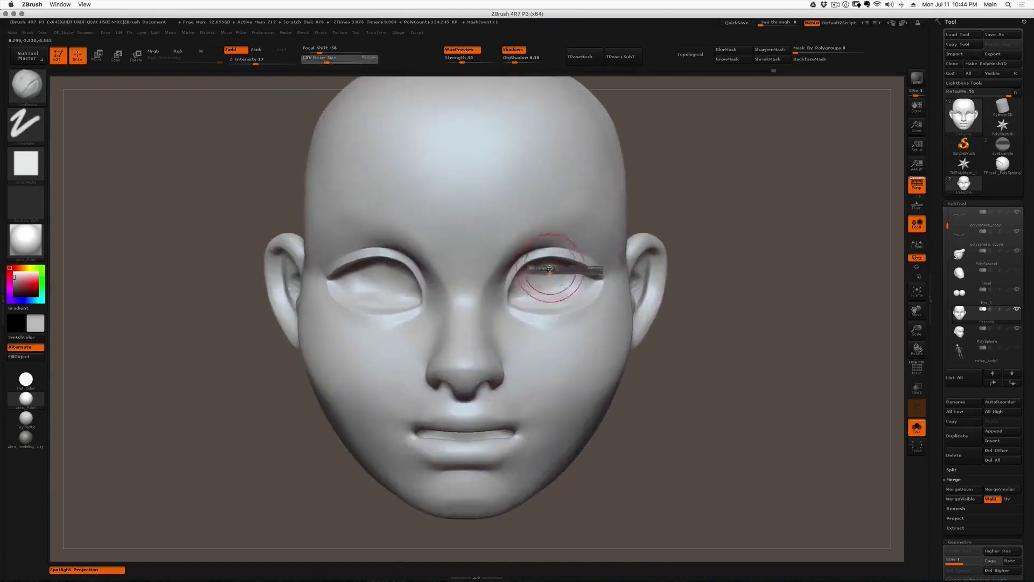
key("shift+f")
mouse_move(411, 250)
right_mouse_down()
mouse_move(582, 226)
mouse_move(515, 149)
right_mouse_up()
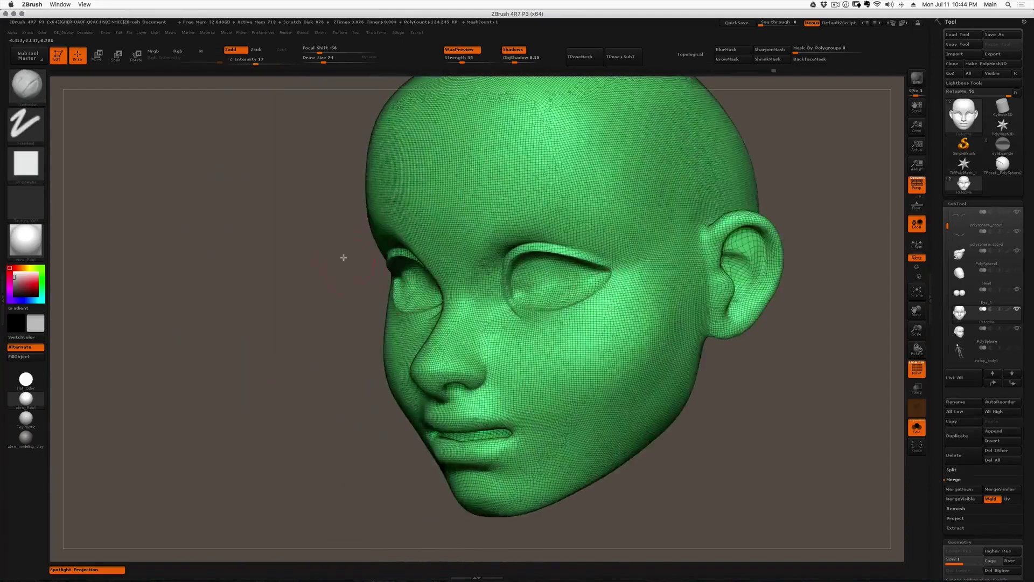
right_click_drag(381, 263, 419, 278, "shift")
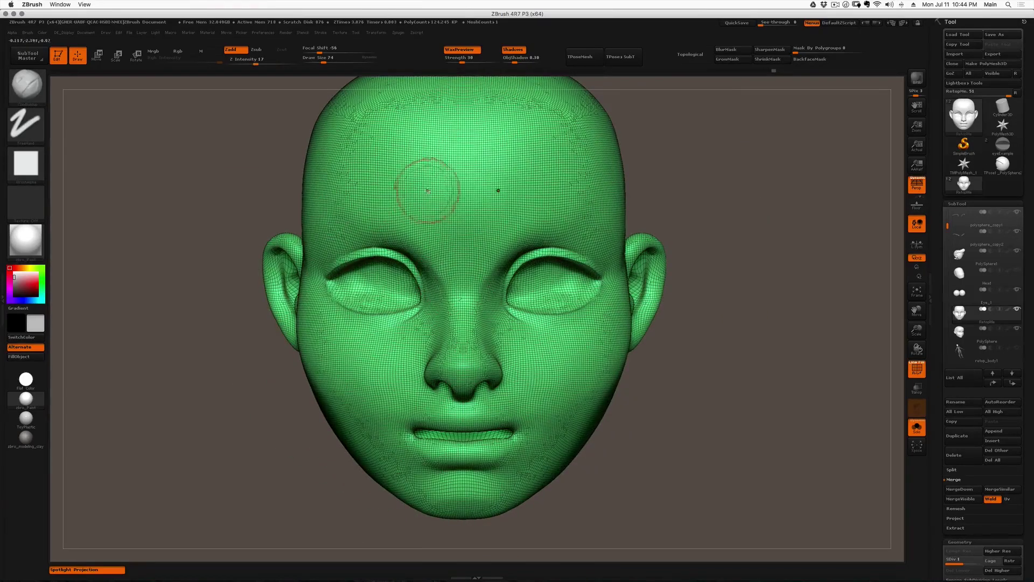
right_click_drag(298, 296, 387, 262)
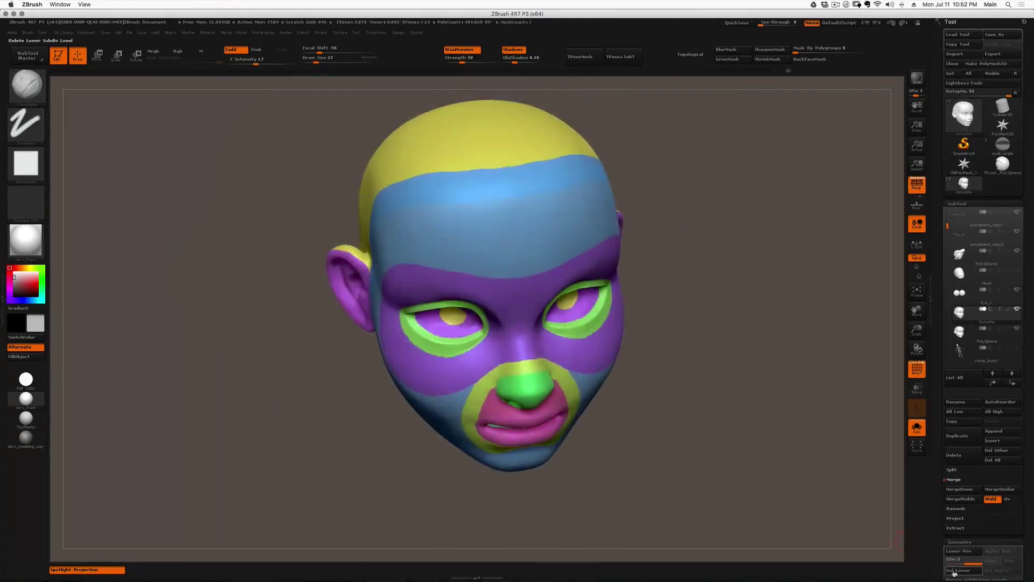
- Delete the head's lower subdivision levels and review the colored polygroups from both sides
left_click(953, 571)
left_click_drag(678, 337, 703, 310, "shift")
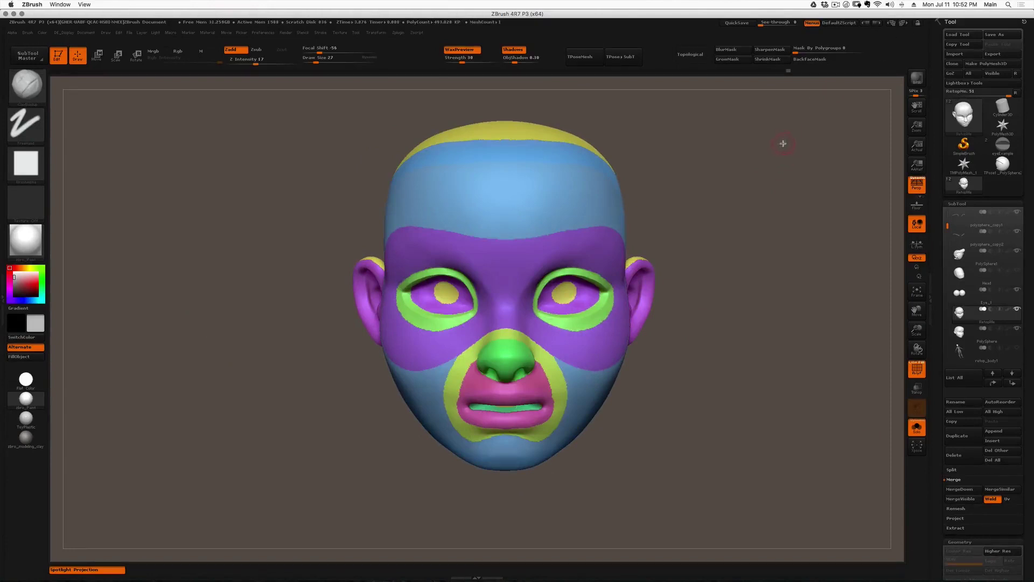
mouse_move(747, 158)
left_mouse_down()
mouse_move(757, 159)
mouse_move(737, 158)
left_mouse_up()
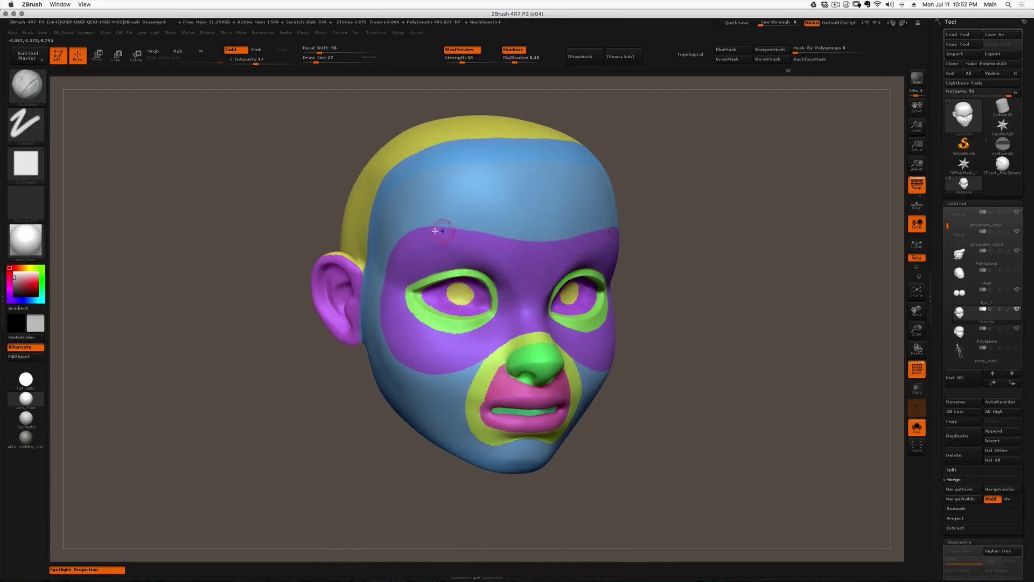
left_click_drag(584, 321, 512, 280)
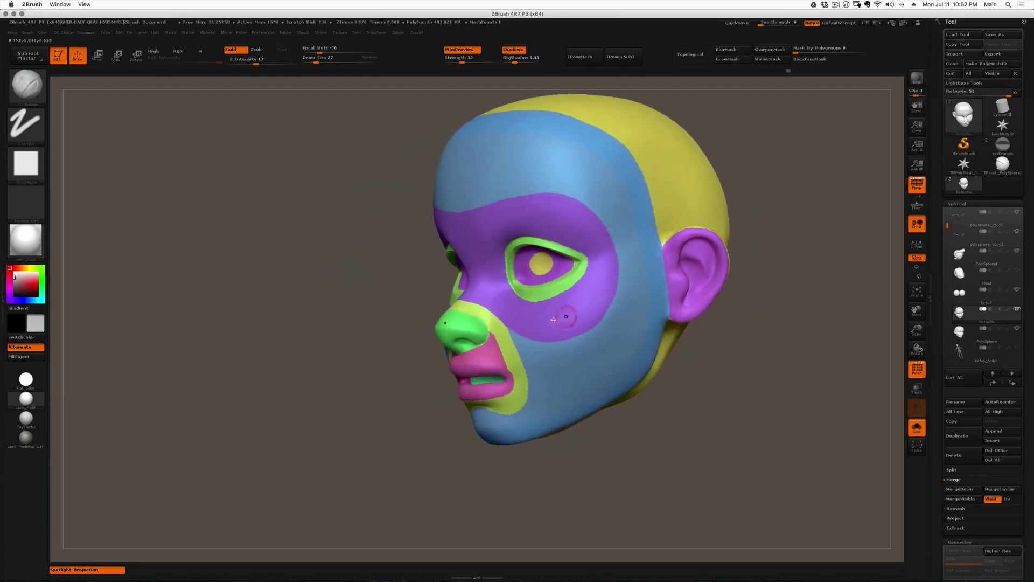
left_click_drag(595, 247, 483, 278)
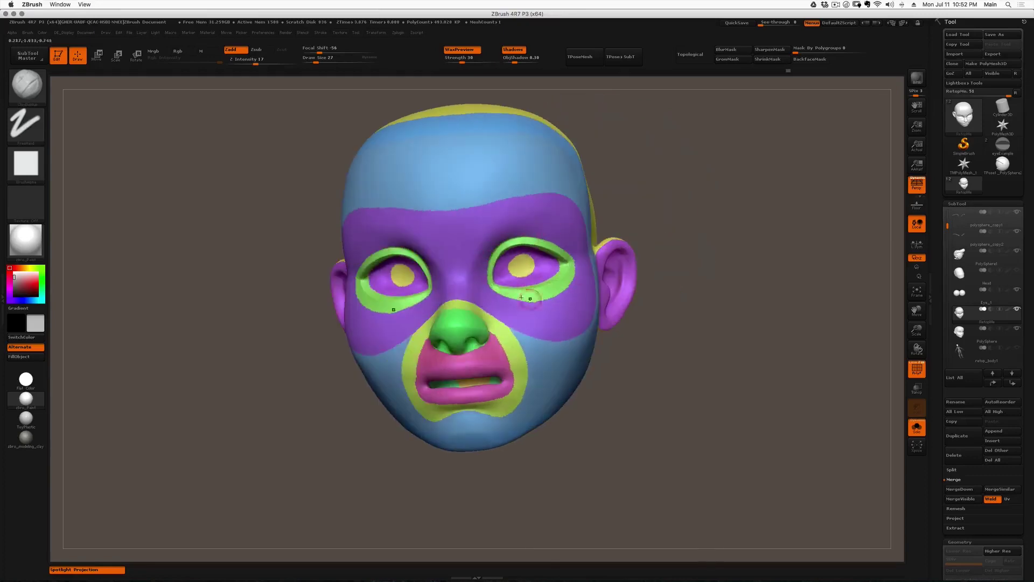
left_click_drag(360, 396, 434, 326)
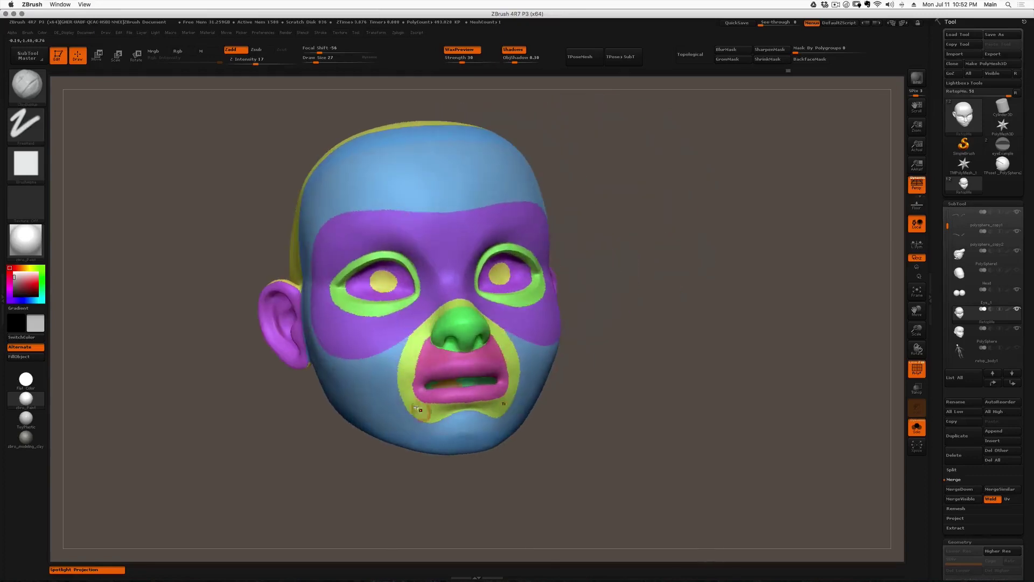
- Isolate the lips as their own polygroup, separate from the area under the nose, and restore the full head
mouse_move(446, 322)
right_mouse_down()
mouse_move(498, 324)
mouse_move(418, 362)
right_mouse_up()
left_click(473, 371, "ctrl+shift")
left_click_drag(461, 415, 458, 427, "ctrl+shift")
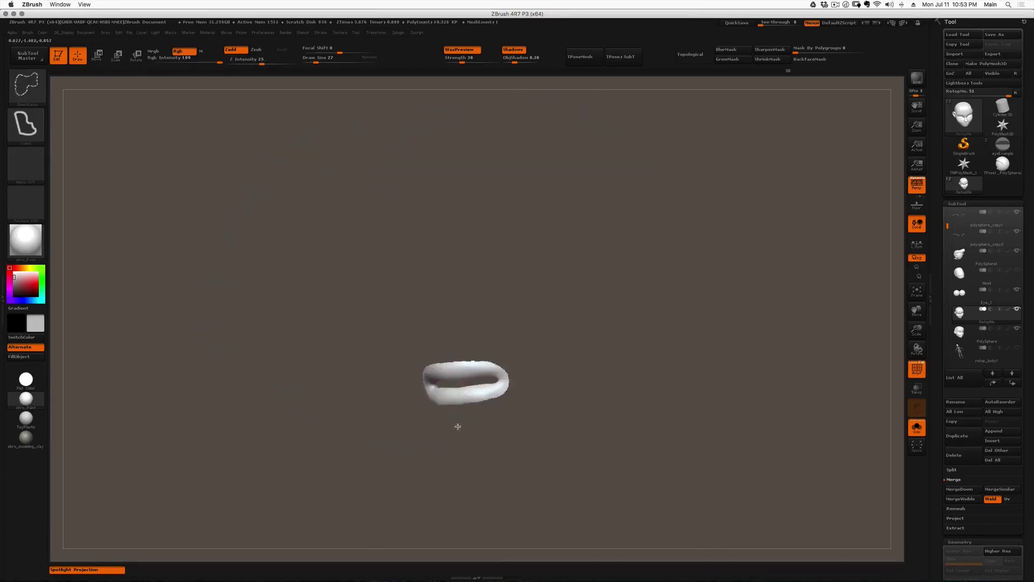
left_click(457, 427, "ctrl+shift")
- Remesh the head with ZRemesher, keeping the polygroups and using a target polygon count of 5
mouse_move(467, 422)
right_mouse_down()
mouse_move(501, 397)
mouse_move(512, 341)
mouse_move(739, 210)
right_mouse_up()
right_click_drag(739, 210, 760, 204, "shift")
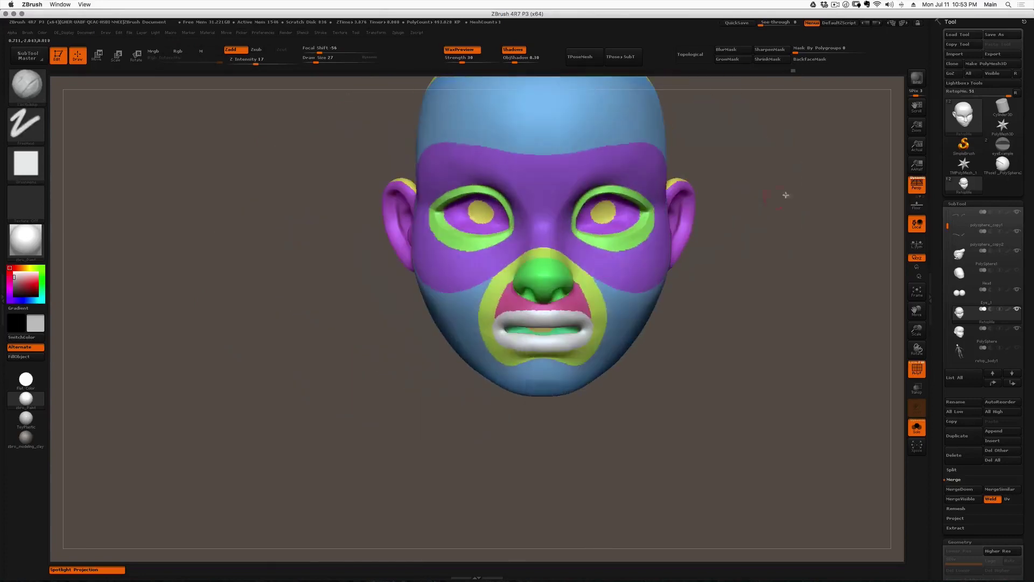
left_click_drag(939, 486, 942, 362)
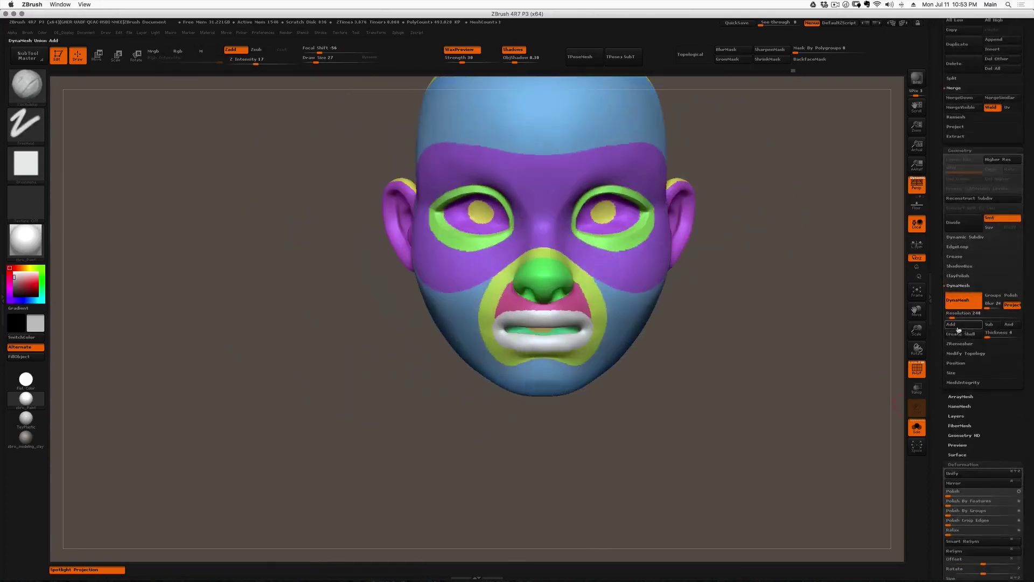
left_click(961, 286)
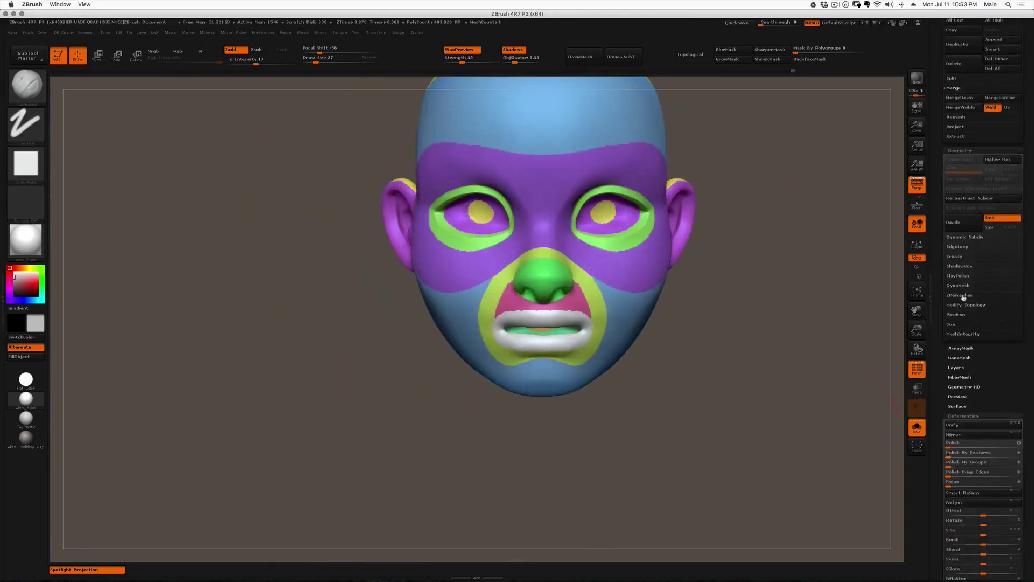
left_click(960, 295)
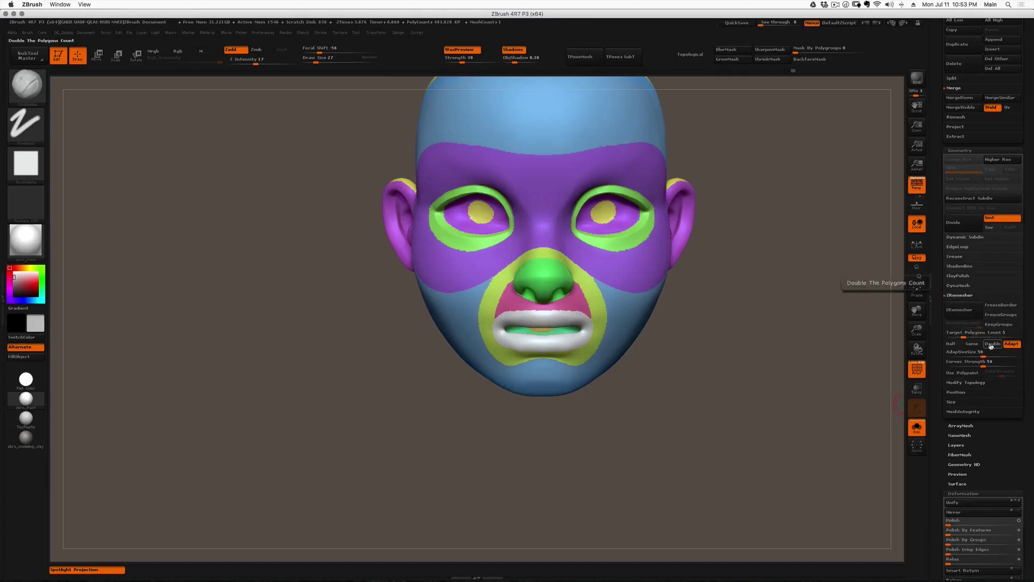
left_click(1003, 325)
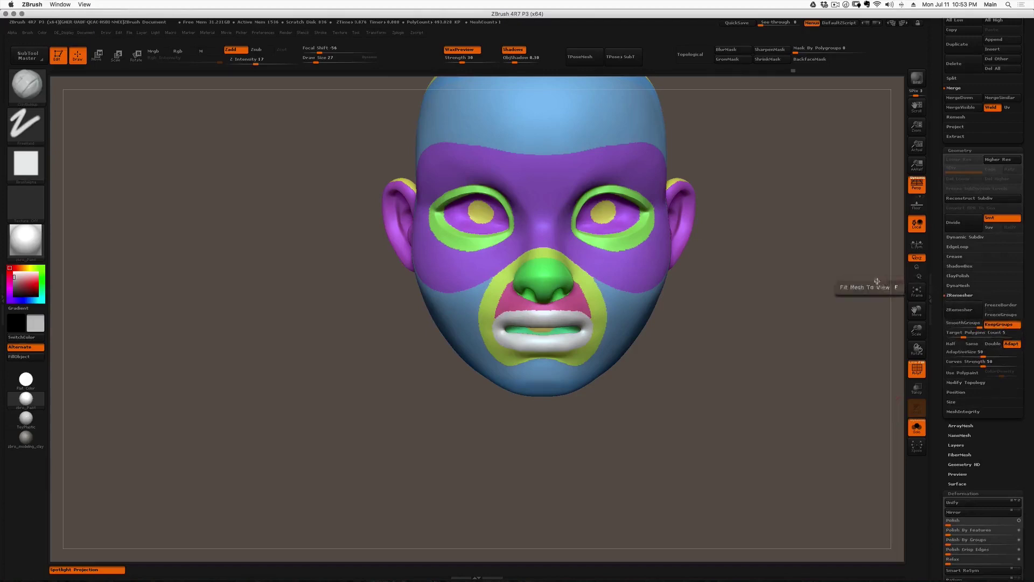
left_click(959, 312)
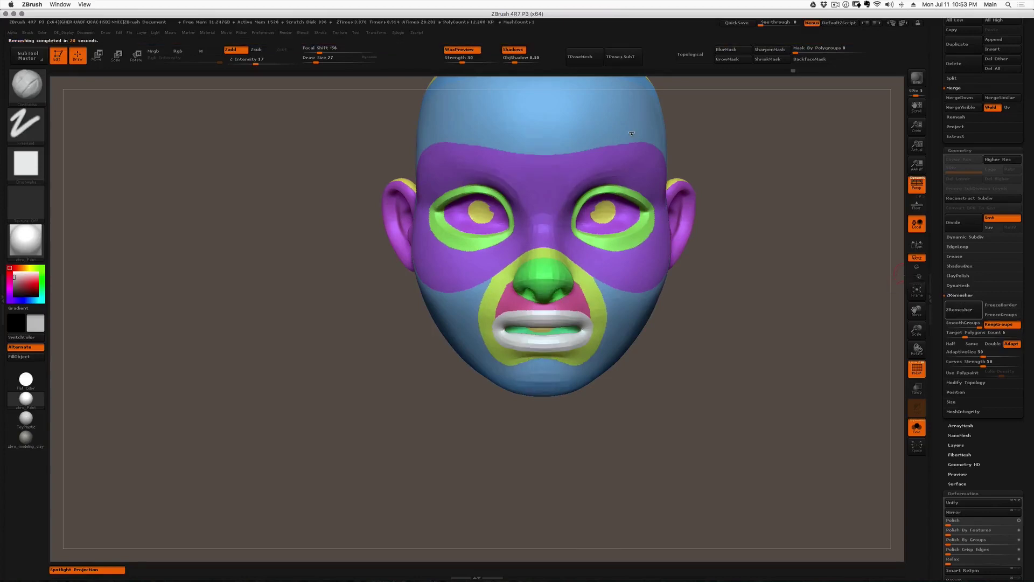
- Inspect the remeshed topology with the wireframe on, checking the edge flow around the eyes, nose, ears and mouth
key("shift+f")
key("shift+f")
left_click_drag(345, 280, 520, 269)
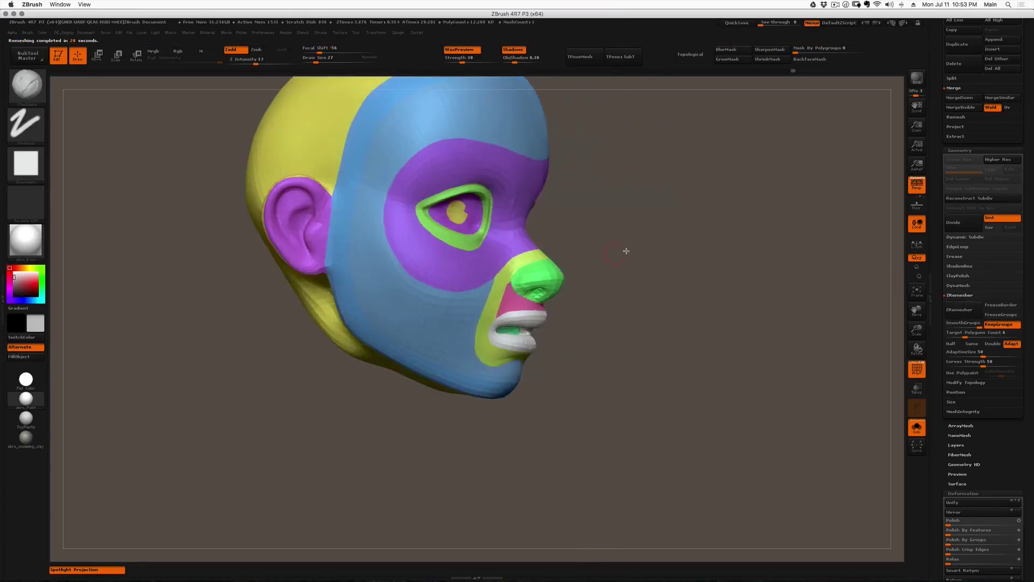
left_click(916, 370)
left_click_drag(660, 303, 585, 275)
right_click_drag(584, 276, 572, 309)
left_click_drag(572, 310, 569, 300)
left_click_drag(537, 205, 593, 197)
left_click_drag(631, 160, 712, 161)
left_click_drag(599, 146, 508, 178)
right_click_drag(525, 339, 521, 366)
left_click_drag(511, 360, 652, 373)
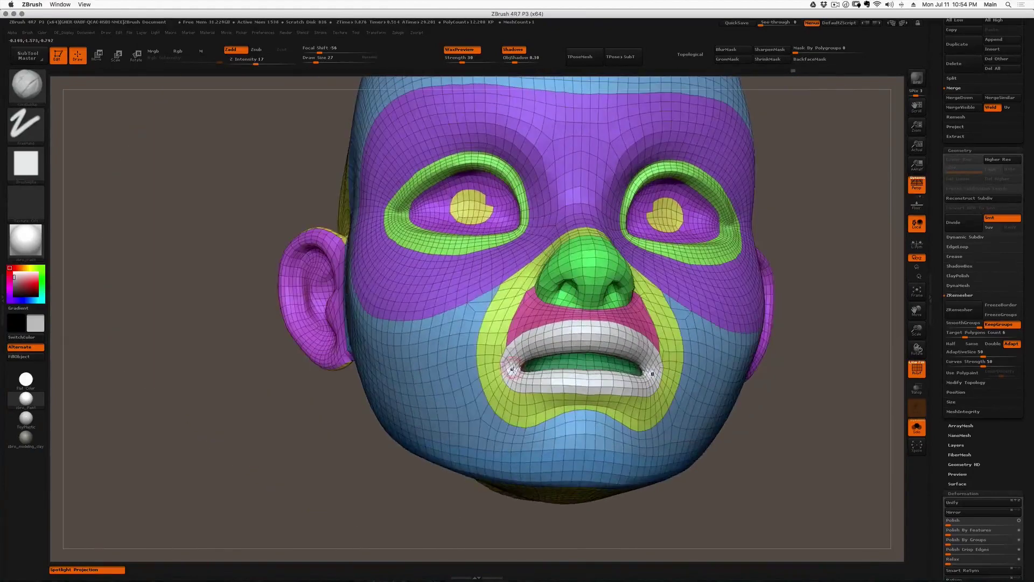
- Enlarge the brush and smooth the crumpled topology along the lips and at the corners of the mouth
right_click_drag(522, 365, 647, 377)
right_click_drag(657, 413, 658, 468, "ctrl")
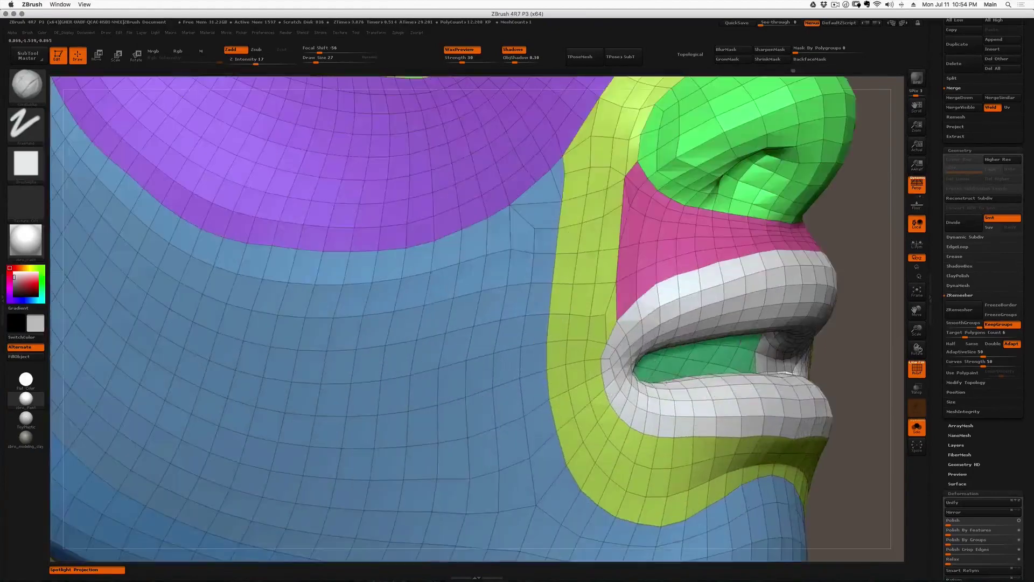
right_click_drag(652, 395, 587, 370)
key("s")
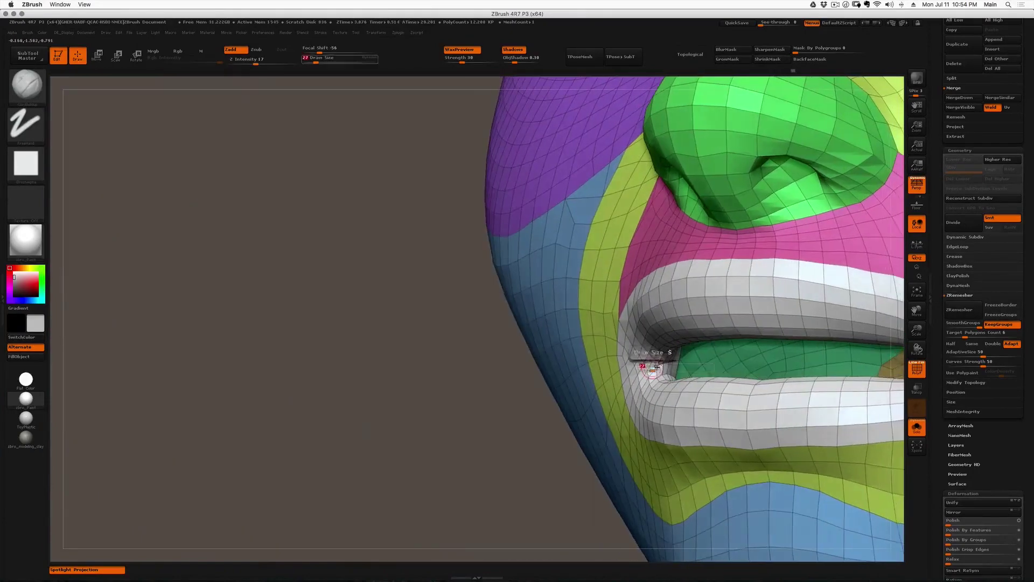
key("s")
mouse_move(653, 370)
left_mouse_down()
mouse_move(663, 372)
mouse_move(653, 373)
left_mouse_up()
mouse_move(650, 373)
right_mouse_down()
mouse_move(621, 370)
mouse_move(682, 384)
mouse_move(657, 357)
right_mouse_up()
key("shift")
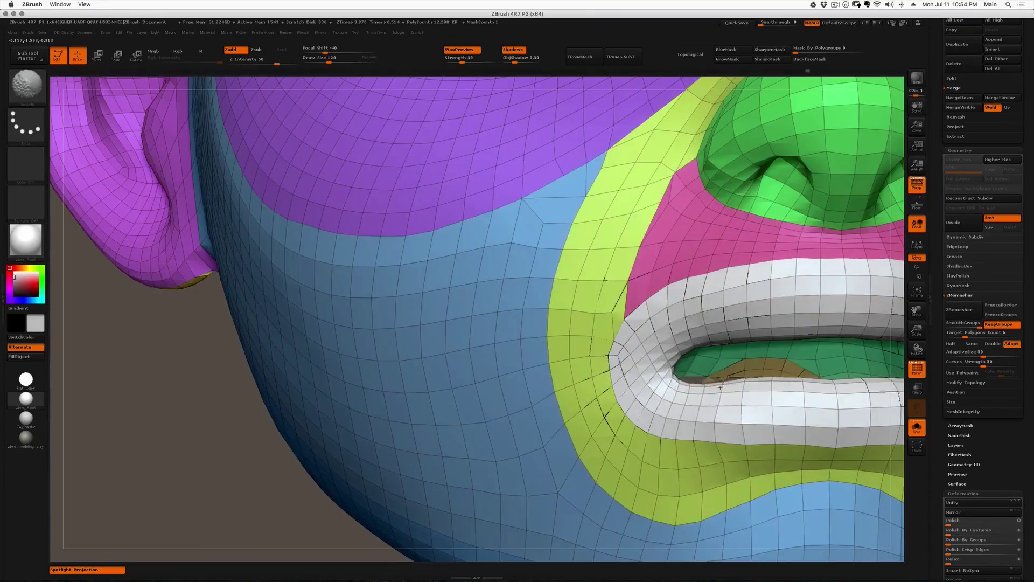
left_click_drag(679, 378, 835, 412, "shift")
right_click_drag(802, 297, 820, 307)
mouse_move(819, 307)
left_mouse_down("shift")
mouse_move(738, 329)
mouse_move(684, 376)
left_mouse_up("shift")
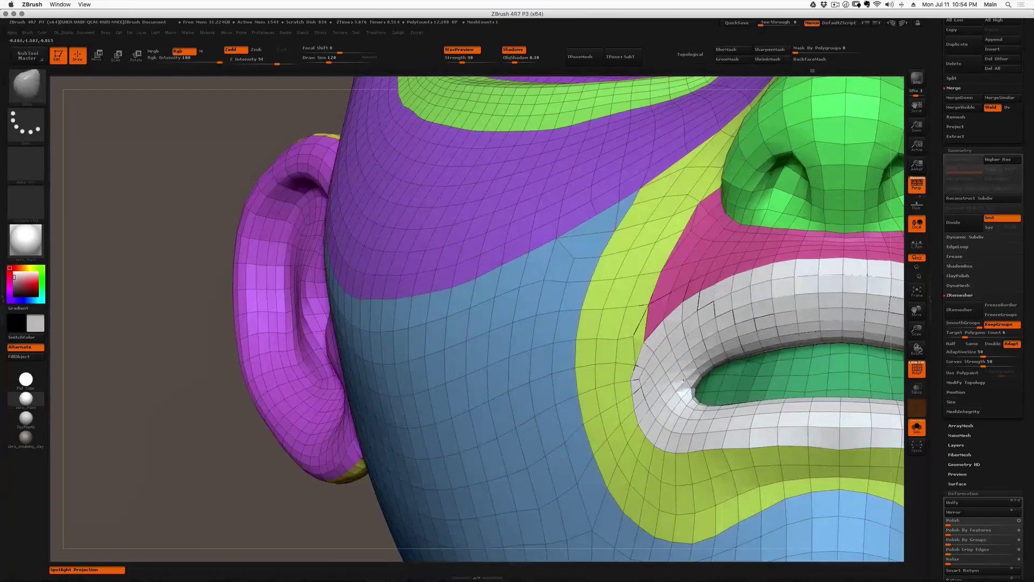
right_click_drag(686, 379, 658, 380)
- Smooth the remeshed surface inside the eye opening and nudge it into place with a smaller brush
mouse_move(670, 420)
right_mouse_down("ctrl")
mouse_move(623, 293)
mouse_move(588, 265)
mouse_move(544, 162)
right_mouse_up("ctrl")
key("shift")
key("shift")
left_click_drag(511, 188, 599, 170, "shift")
right_click_drag(599, 170, 586, 230)
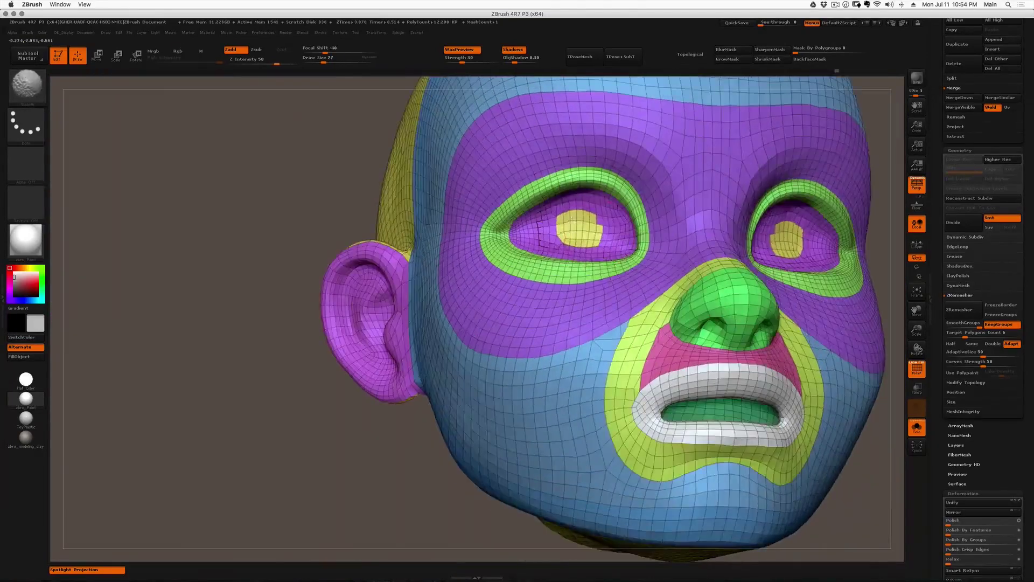
left_click_drag(586, 231, 575, 226)
right_click_drag(436, 275, 512, 288)
left_click_drag(513, 288, 520, 286)
mouse_move(521, 286)
right_mouse_down()
mouse_move(698, 298)
mouse_move(718, 249)
mouse_move(660, 183)
mouse_move(694, 226)
mouse_move(640, 135)
mouse_move(720, 208)
mouse_move(676, 192)
right_mouse_up()
- Smooth the cheek topology beside the nose and pull the fold around the mouth into shape with the Move brush
right_click_drag(619, 244, 670, 189, "alt")
right_click_drag(735, 171, 778, 177)
mouse_move(604, 313)
right_mouse_down()
mouse_move(646, 317)
mouse_move(585, 331)
mouse_move(577, 345)
mouse_move(587, 366)
mouse_move(578, 345)
right_mouse_up()
left_click_drag(579, 345, 626, 340, "shift")
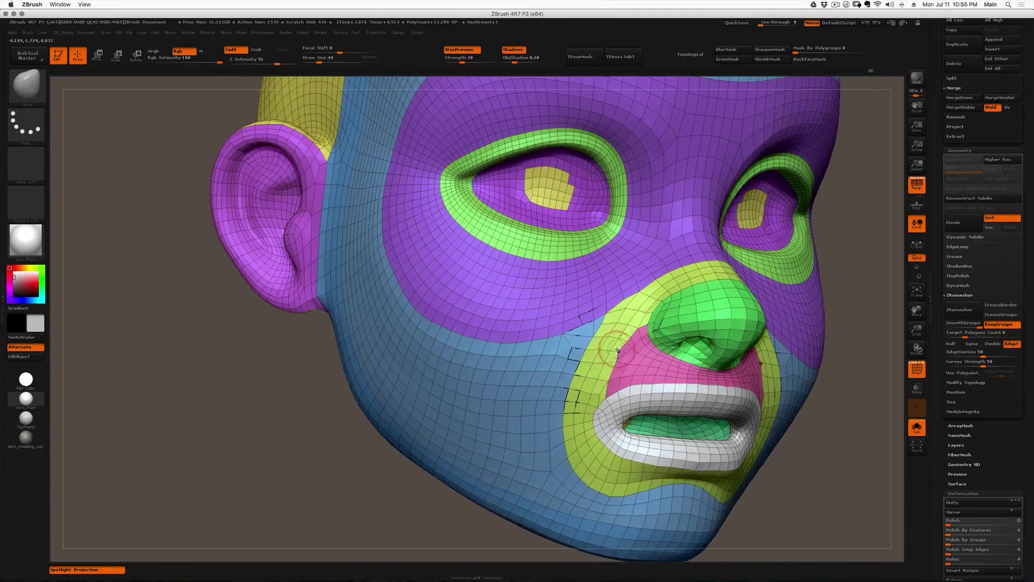
right_click_drag(621, 358, 612, 241)
left_click_drag(618, 265, 610, 306)
key("]")
mouse_move(668, 255)
right_mouse_down("ctrl")
mouse_move(667, 239)
mouse_move(565, 254)
mouse_move(572, 261)
mouse_move(543, 326)
right_mouse_up("ctrl")
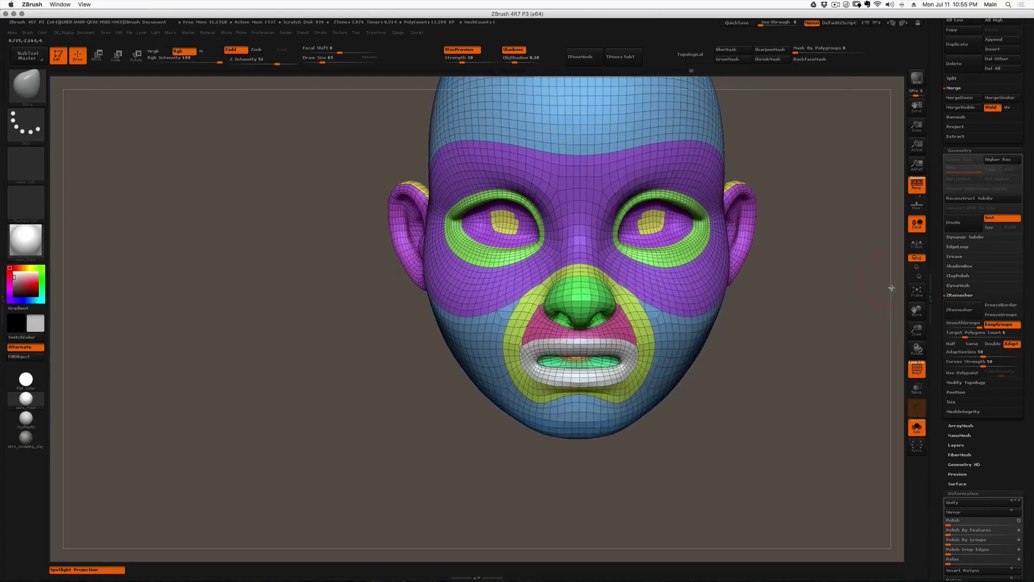
- Try remeshing the head again with ZRemesher set to Same and KeepGroups on, and undo the remesh
left_click(972, 344)
left_click(958, 310)
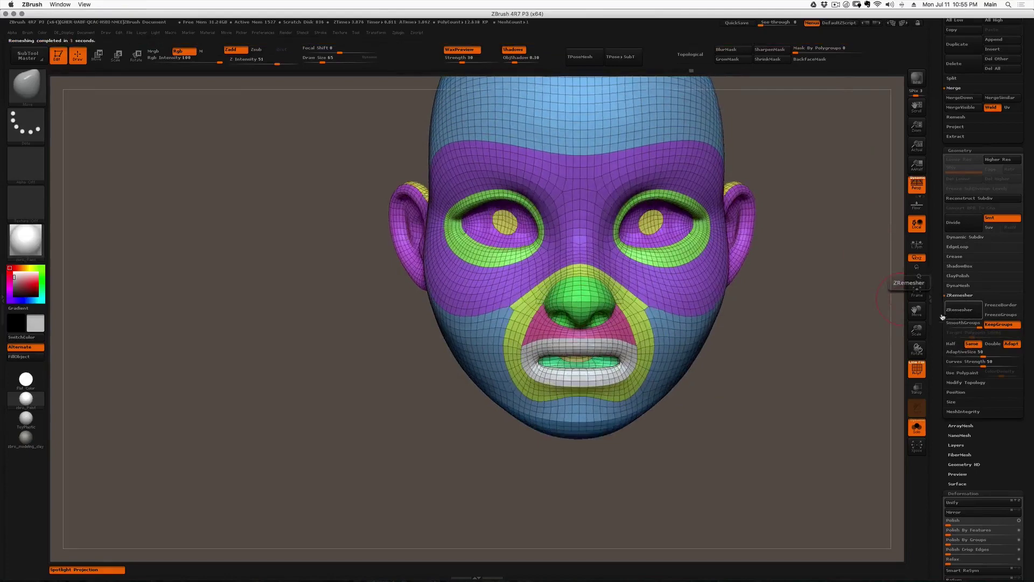
right_click_drag(591, 325, 631, 305)
right_click_drag(695, 300, 576, 304)
left_click(960, 312)
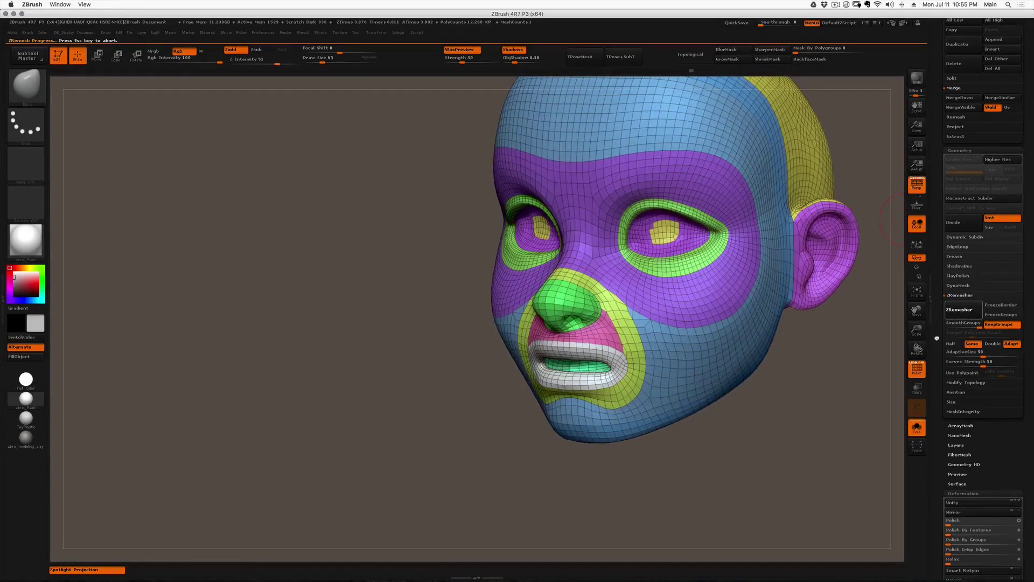
right_click_drag(778, 326, 719, 324)
key("ctrl+z")
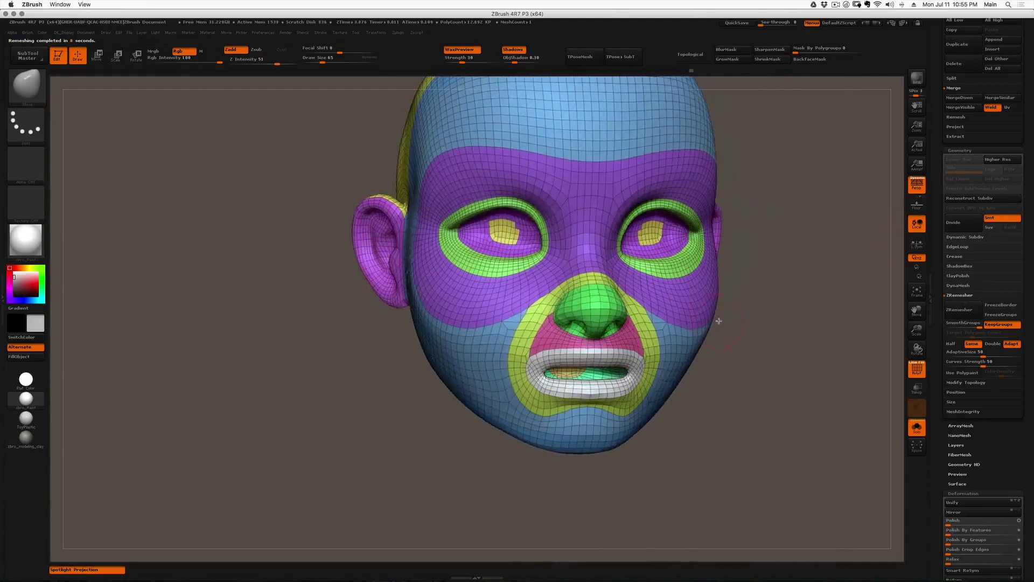
- Reshape the lower lip and both mouth corners with a smaller Move brush, working from several angles
mouse_move(526, 371)
right_mouse_down()
mouse_move(555, 350)
mouse_move(540, 405)
right_mouse_up()
key("bracketleft")
left_click_drag(545, 380, 558, 403)
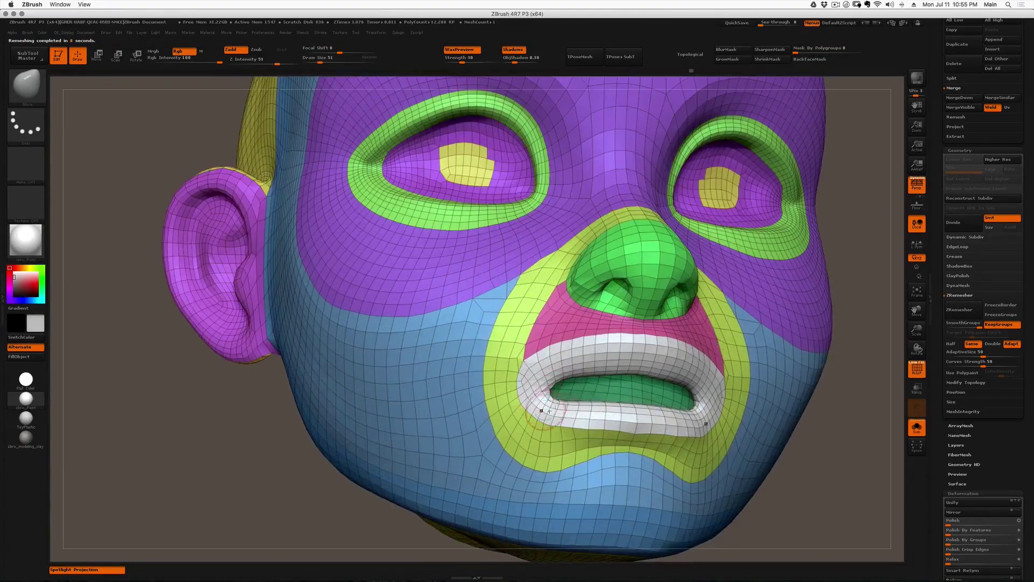
left_click_drag(578, 410, 576, 419)
right_click_drag(566, 417, 635, 412)
left_click_drag(565, 396, 561, 409)
right_click_drag(641, 417, 563, 419)
right_click_drag(693, 400, 627, 400)
mouse_move(552, 387)
right_mouse_down()
mouse_move(595, 382)
mouse_move(555, 383)
right_mouse_up()
left_click_drag(776, 367, 769, 373)
right_click_drag(771, 376, 808, 377)
- Try pulling the mouth corners outward with a resized Move brush, and undo the strokes
key("s")
left_click_drag(616, 377, 609, 375)
right_click_drag(607, 381, 653, 380)
key("s")
left_click_drag(610, 379, 608, 378)
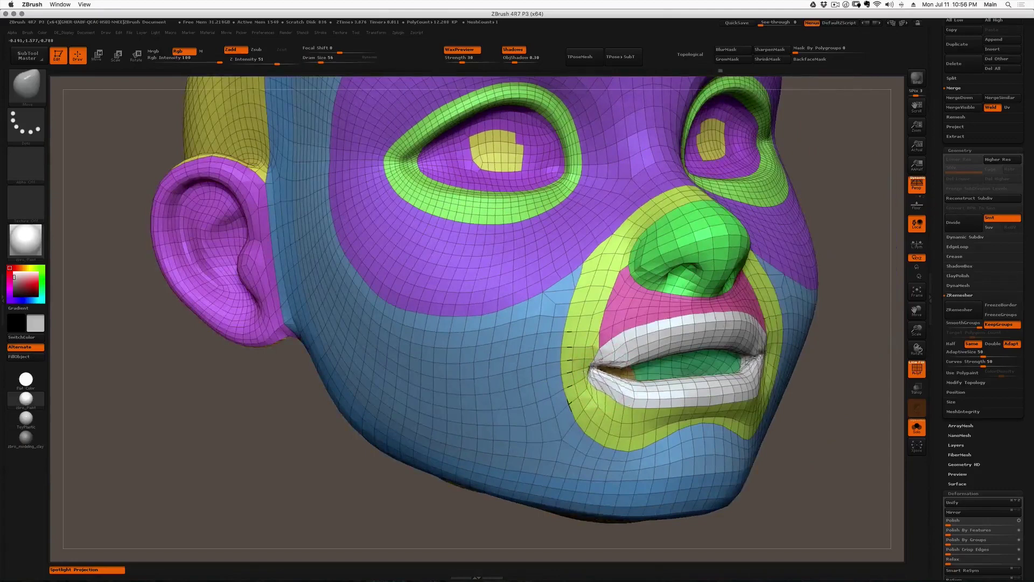
key("super+z")
mouse_move(636, 377)
right_mouse_down()
mouse_move(591, 357)
mouse_move(647, 364)
mouse_move(666, 356)
right_mouse_up()
key("super+z")
- Smooth the mouth corners and reshape them slightly with a larger Move brush
right_click_drag(602, 258, 611, 390, "ctrl")
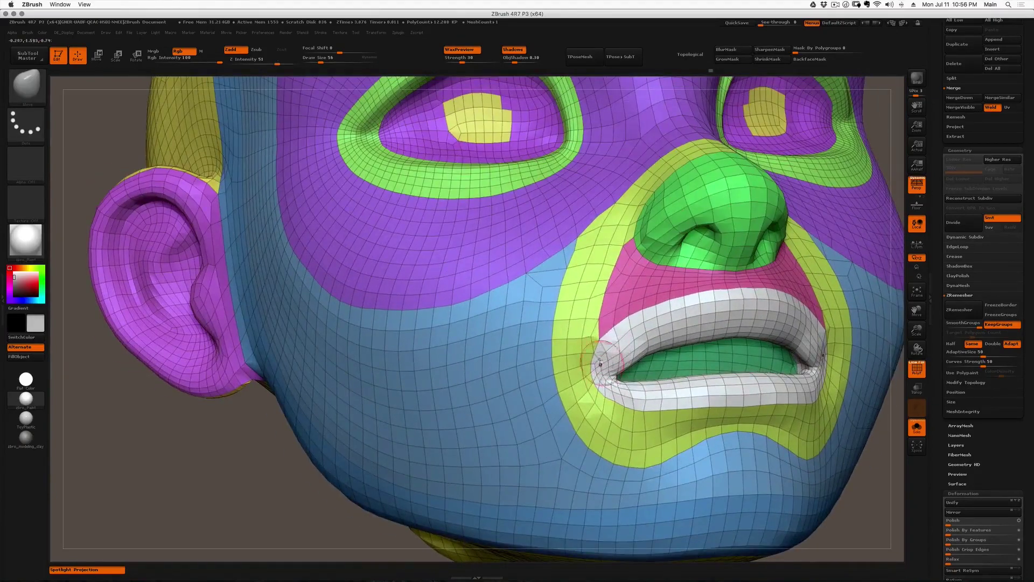
key("]")
mouse_move(617, 364)
left_mouse_down("shift")
mouse_move(605, 372)
mouse_move(626, 382)
left_mouse_up("shift")
key("]")
right_click_drag(626, 381, 571, 376)
left_click_drag(609, 371, 604, 370)
mouse_move(587, 372)
right_mouse_down()
mouse_move(627, 376)
mouse_move(622, 404)
mouse_move(576, 302)
right_mouse_up()
right_click_drag(575, 302, 512, 315, "alt")
right_click_drag(592, 376, 539, 351)
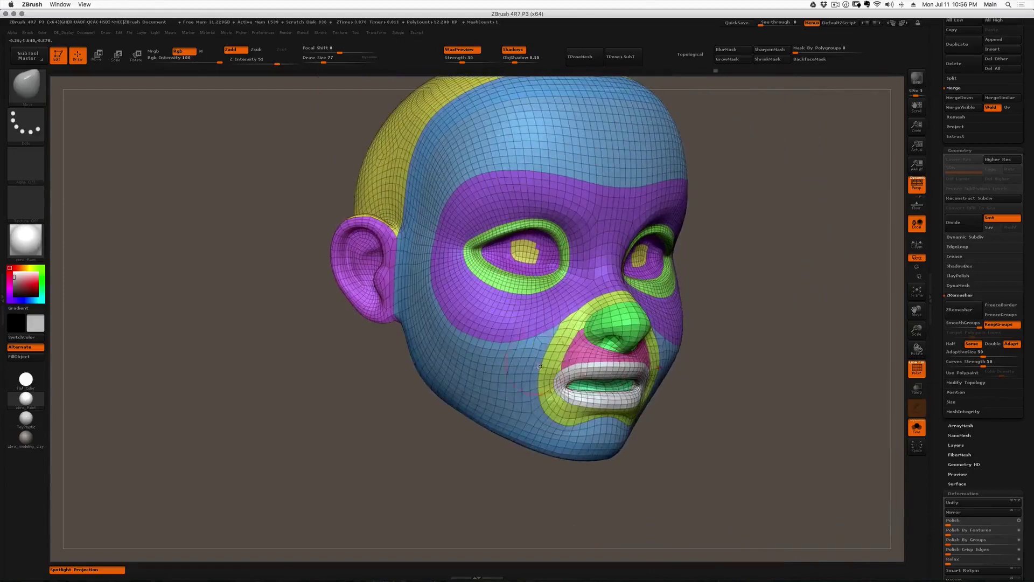
- Hide the polygroup wireframe and raise the head to subdivision level 3
right_click_drag(507, 278, 533, 320, "ctrl")
mouse_move(474, 288)
right_mouse_down()
mouse_move(401, 286)
mouse_move(546, 280)
right_mouse_up()
right_click_drag(547, 280, 453, 312)
key("shift+f")
mouse_move(570, 344)
right_mouse_down()
mouse_move(589, 304)
mouse_move(622, 300)
mouse_move(586, 288)
mouse_move(575, 298)
right_mouse_up()
key("d")
key("d")
key("1")
key("bracketright")
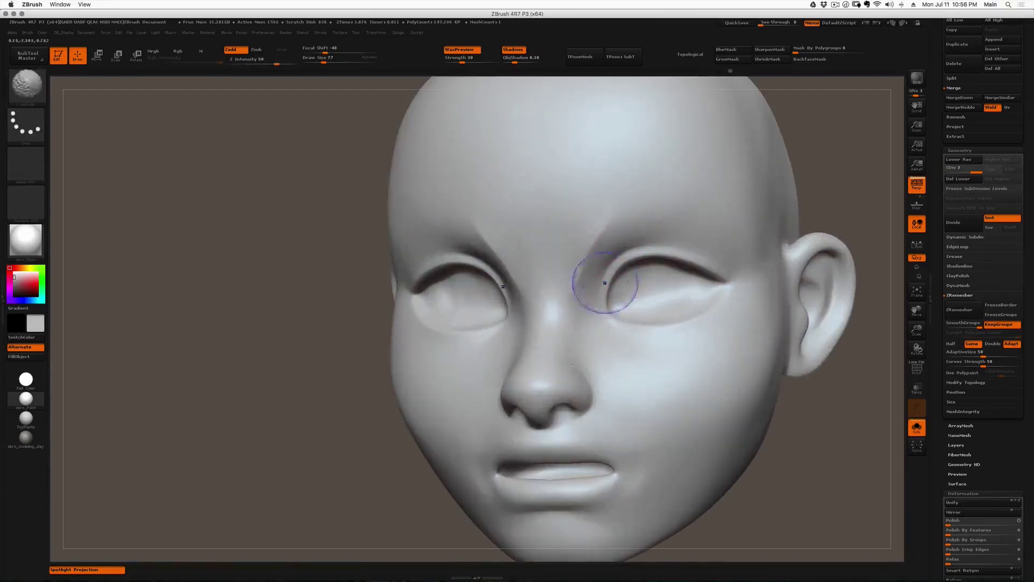
- Check the subdivided head with and without the wireframe, and step back down to the lowest subdivision level
right_click_drag(734, 242, 751, 260)
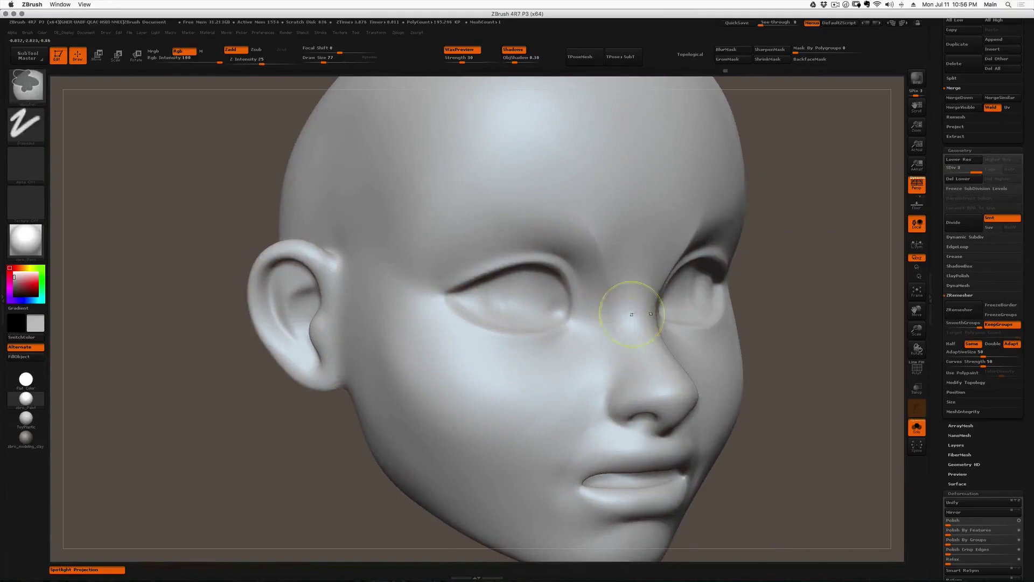
right_click_drag(604, 324, 558, 325)
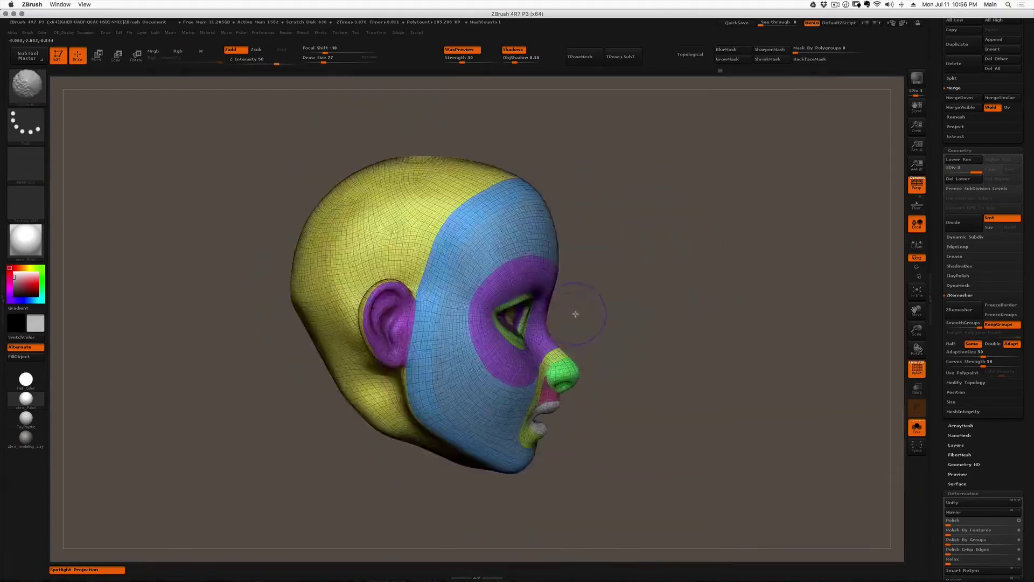
right_click_drag(577, 312, 560, 314)
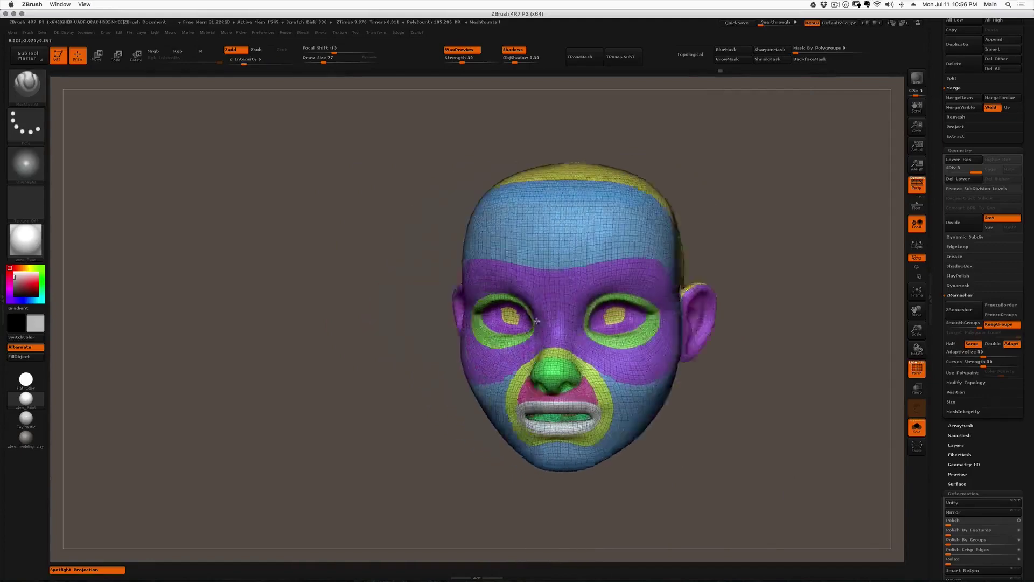
right_click_drag(636, 205, 729, 157)
key("shift+d")
key("shift+d")
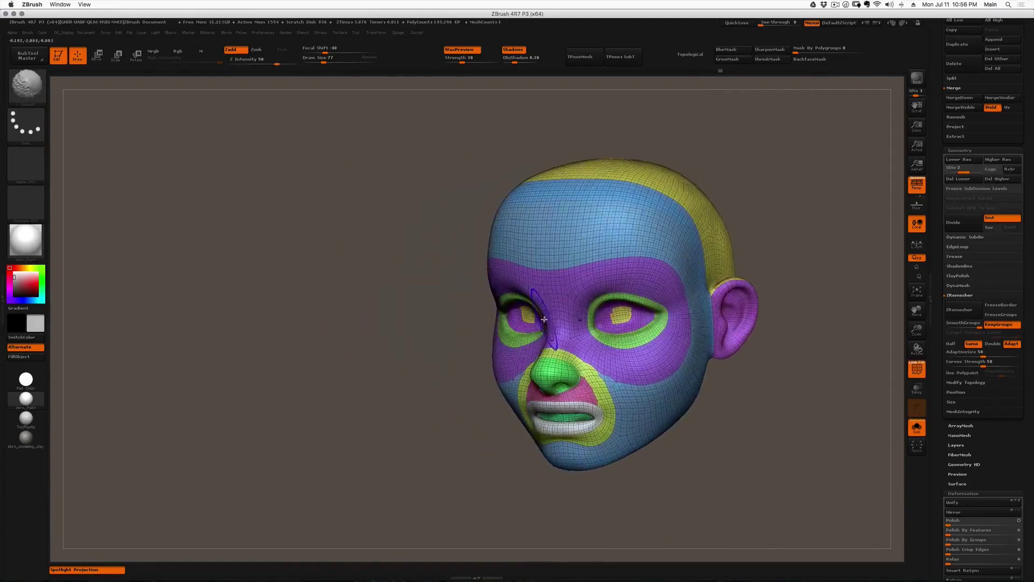
- Review the original head's closed mouth without wireframe, and reselect the retopologized head with its wireframe shown over the other subtools
left_click_drag(932, 124, 927, 252)
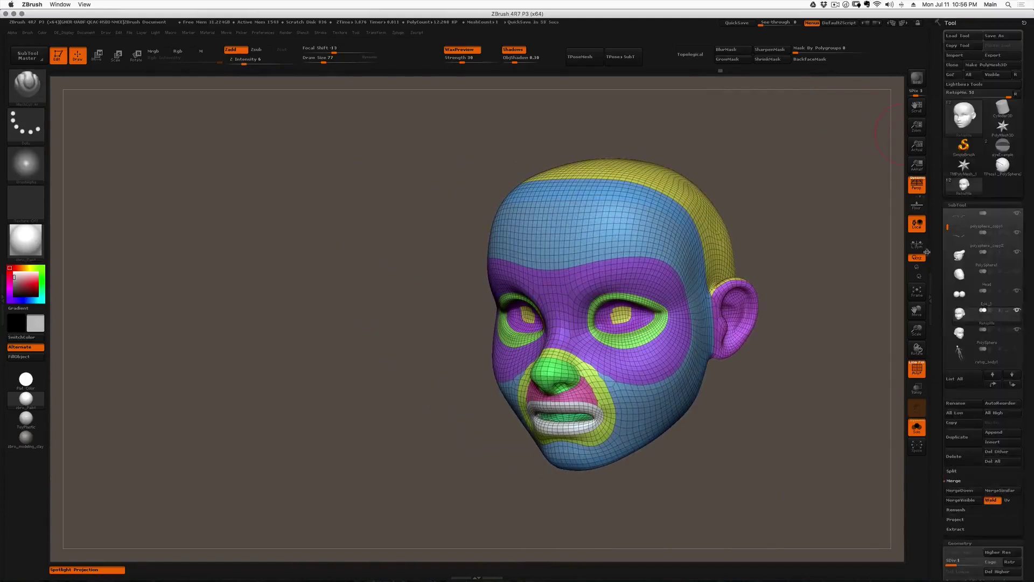
left_click(969, 333)
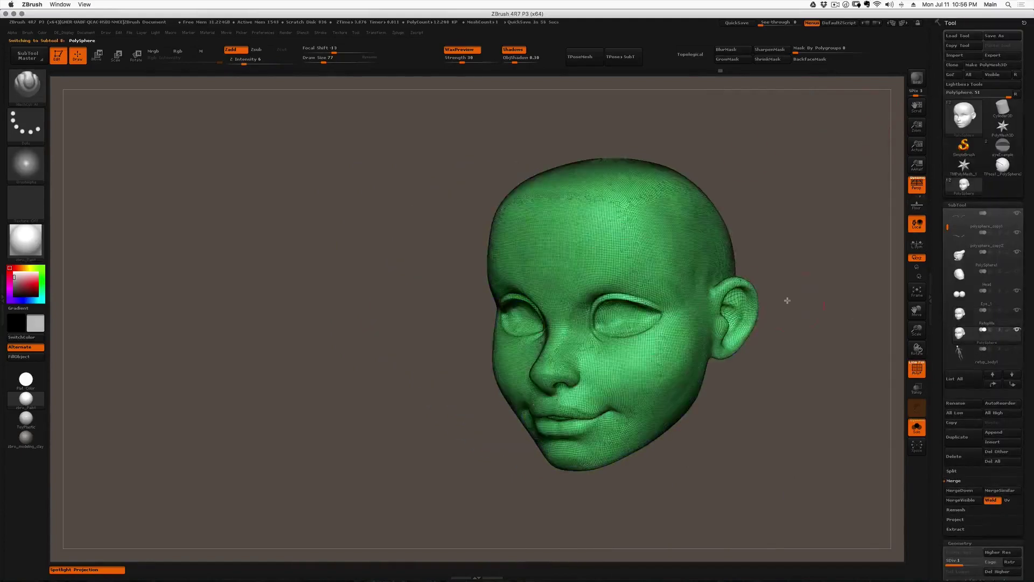
key("shift+f")
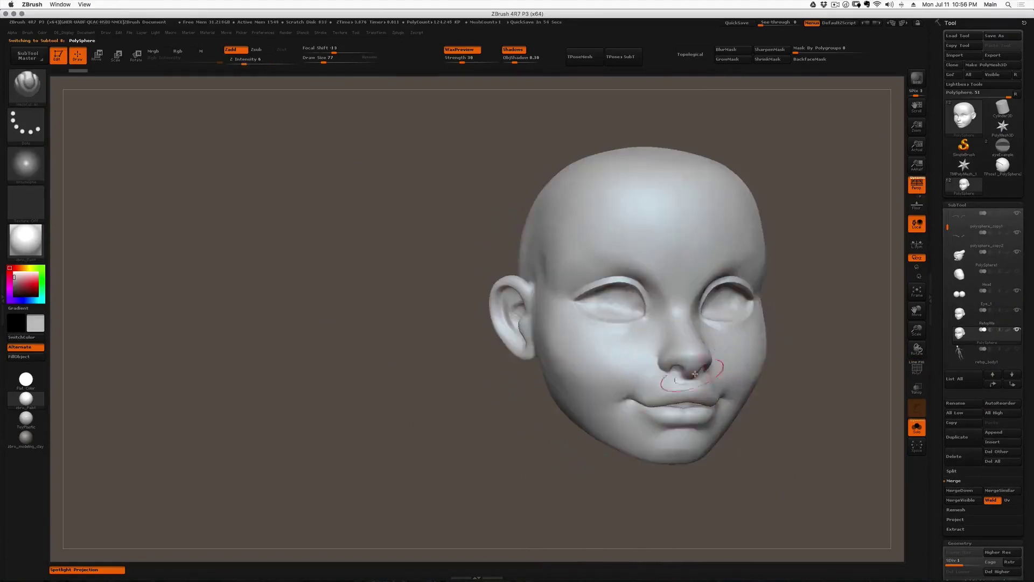
right_click_drag(683, 417, 622, 349, "alt")
left_click_drag(622, 349, 529, 323, "alt")
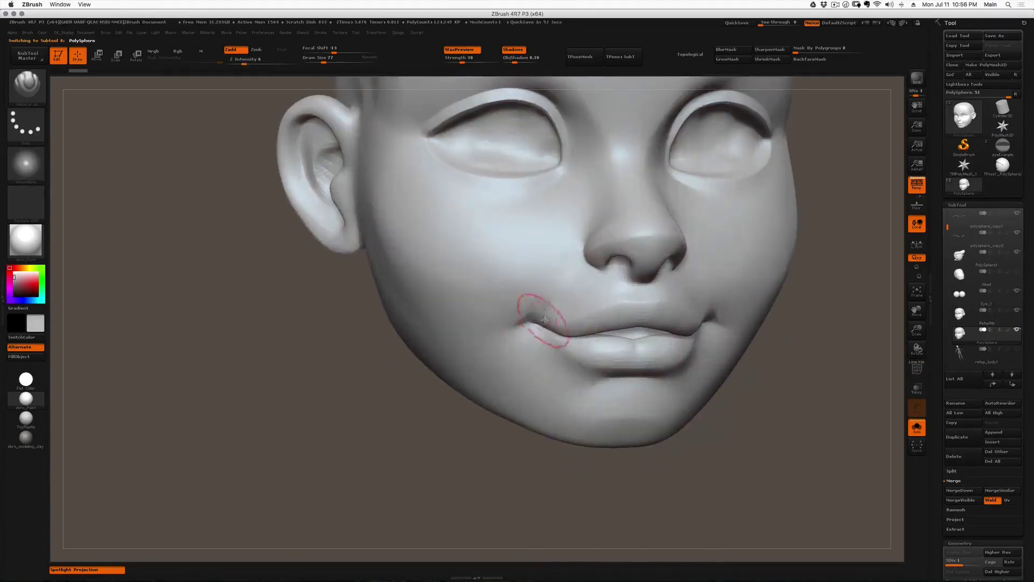
key("alt+s")
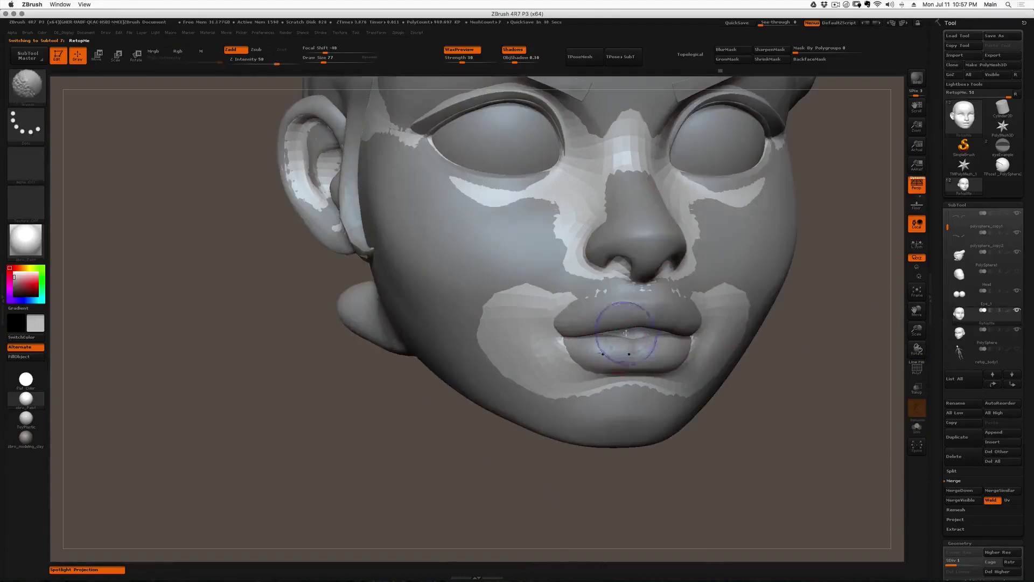
key("shift+f")
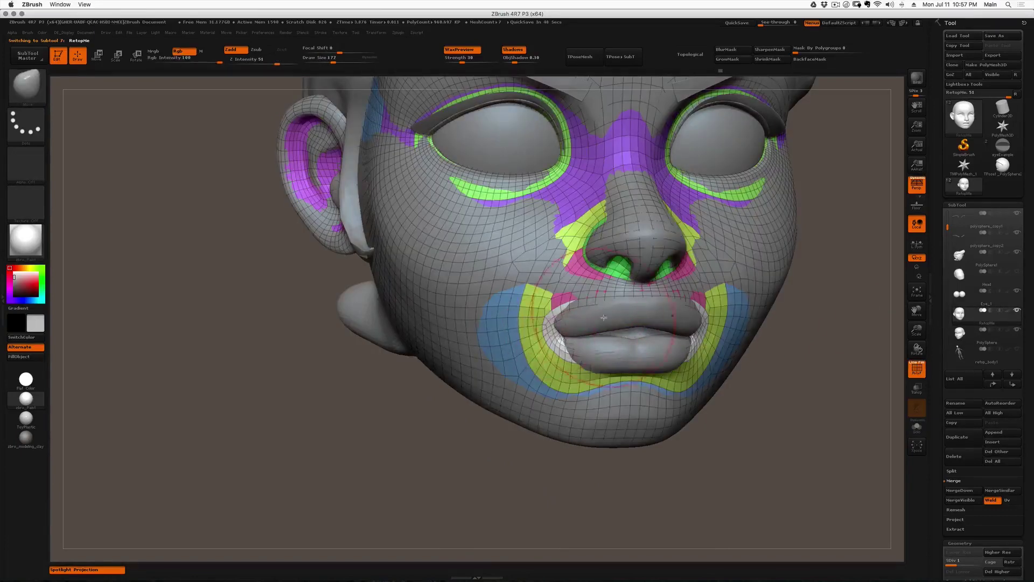
- Move the new lips toward the original mouth, and switch to a smaller Move Topological brush, undoing the last change
left_click_drag(602, 318, 602, 325)
mouse_move(587, 358)
left_mouse_down()
mouse_move(569, 331)
mouse_move(592, 343)
mouse_move(622, 338)
mouse_move(577, 339)
left_mouse_up()
key("s")
key("s")
key("b")
key("m")
key("t")
key("[")
key("[")
key("ctrl+z")
- Fit the nostril area to the original nose with the Move Topological brush
left_click_drag(619, 262, 615, 253)
right_click_drag(600, 255, 646, 252)
left_click_drag(616, 252, 620, 252)
right_click_drag(621, 254, 648, 277)
- Mask the head around the nose, blur the mask, and open the subtool Project settings
mouse_move(669, 285)
left_mouse_down("ctrl")
mouse_move(577, 281)
mouse_move(561, 154)
left_mouse_up("ctrl")
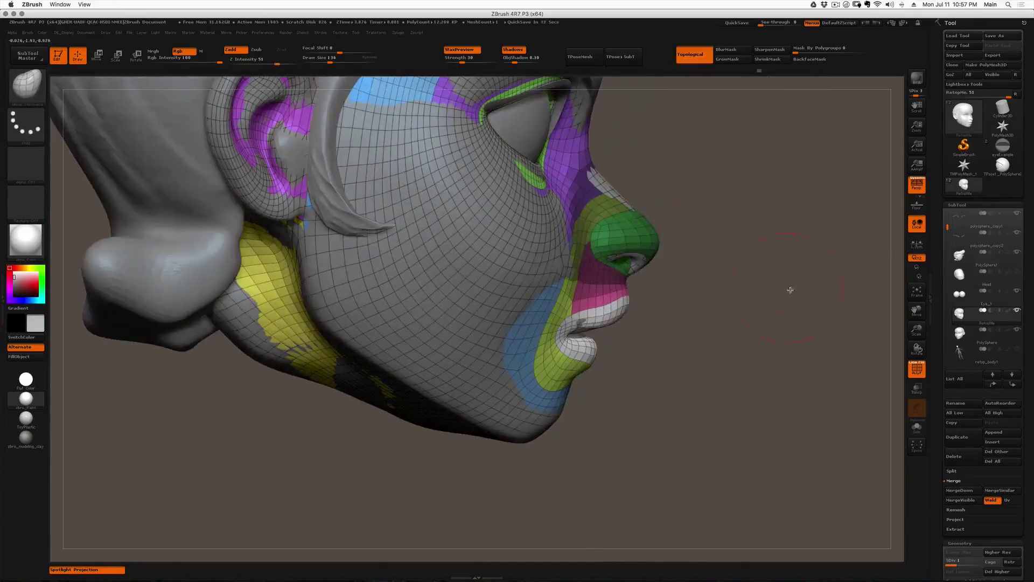
left_click(730, 49)
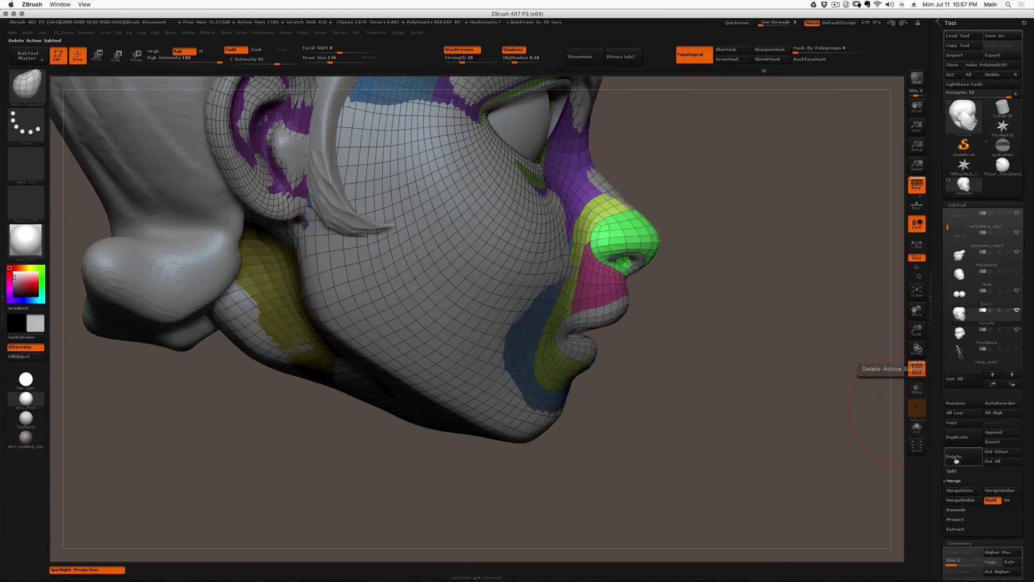
left_click_drag(943, 522, 948, 427)
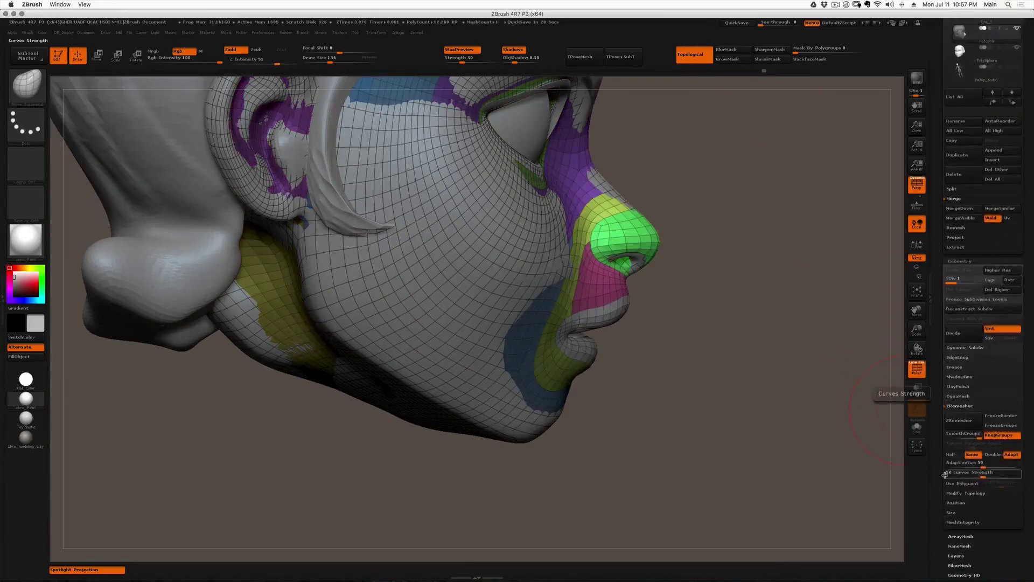
left_click(956, 238)
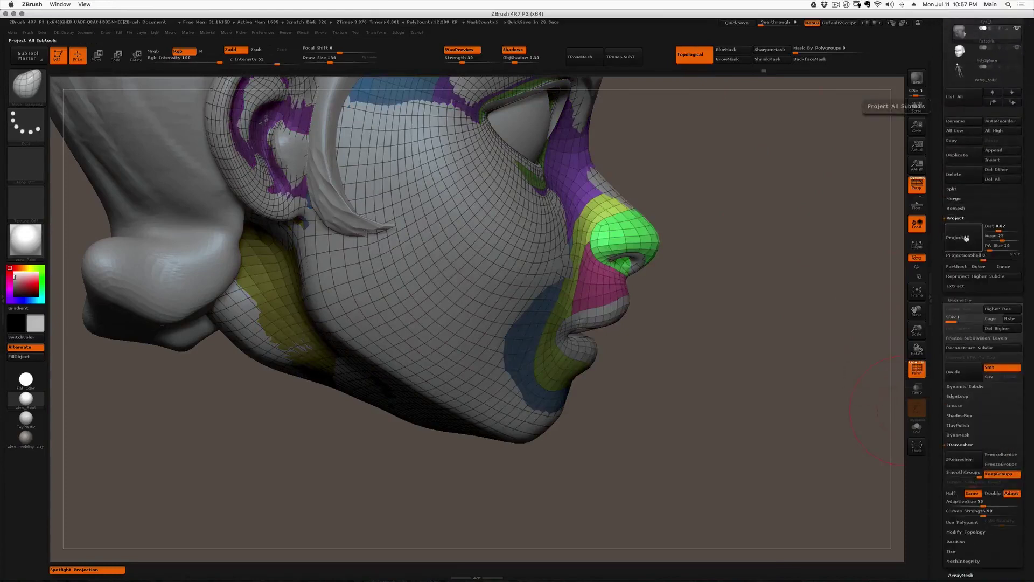
- Pull the underside of the nose and the nostrils toward the original surface with the Move Topological brush
right_click_drag(647, 275, 617, 272)
key("s")
left_click_drag(617, 272, 614, 272)
right_click_drag(614, 272, 593, 224)
mouse_move(573, 265)
left_mouse_down()
mouse_move(563, 276)
mouse_move(592, 282)
mouse_move(612, 281)
mouse_move(614, 252)
mouse_move(623, 265)
mouse_move(603, 289)
mouse_move(604, 269)
left_mouse_up()
key("bracketleft")
key("bracketleft")
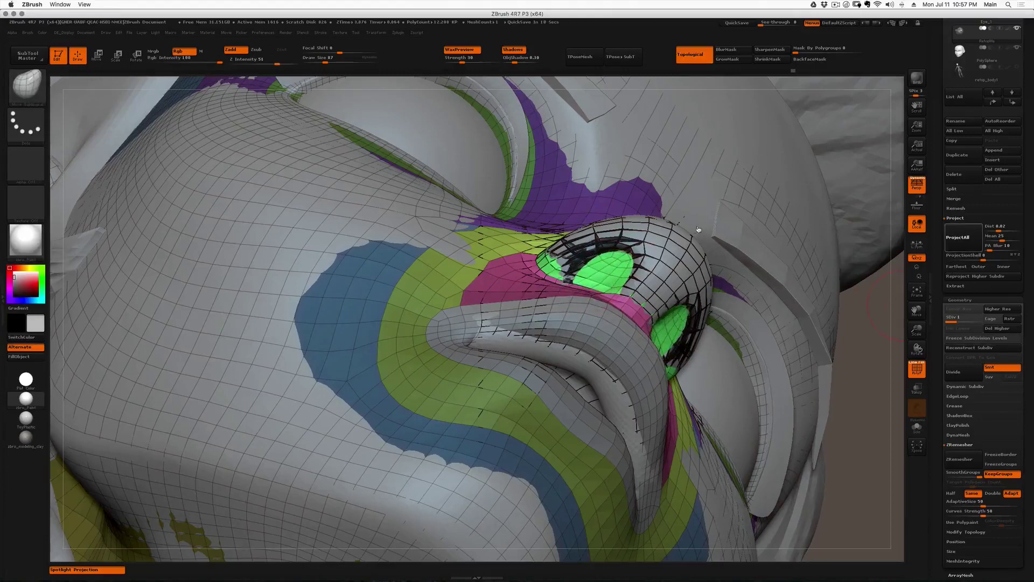
- Reshape the side of the nose with a smaller brush and check the fit with the wireframe off and on
key("shift+f")
right_click_drag(644, 264, 668, 294)
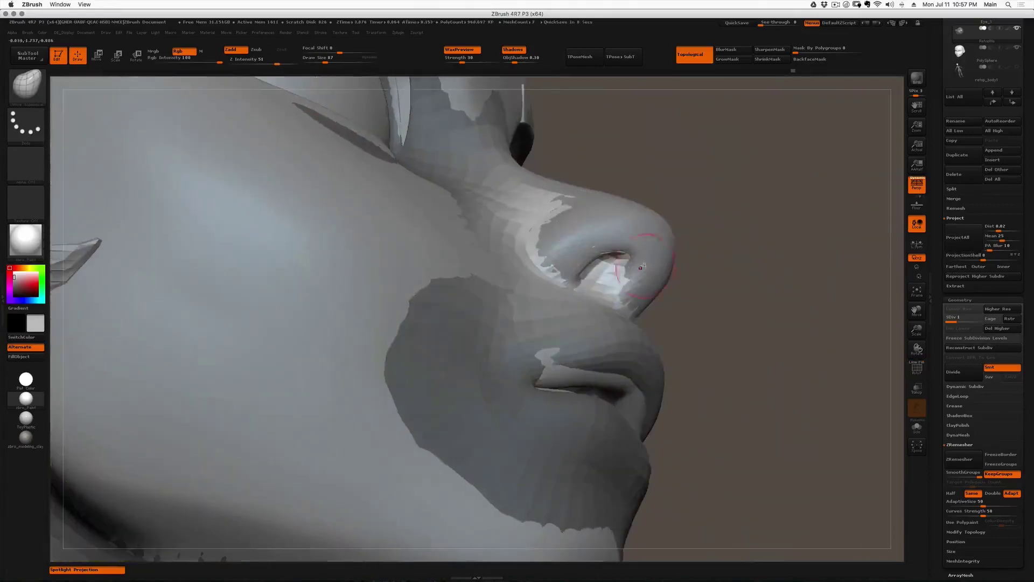
right_click_drag(537, 244, 514, 245)
key("bracketleft")
left_click_drag(530, 217, 511, 227)
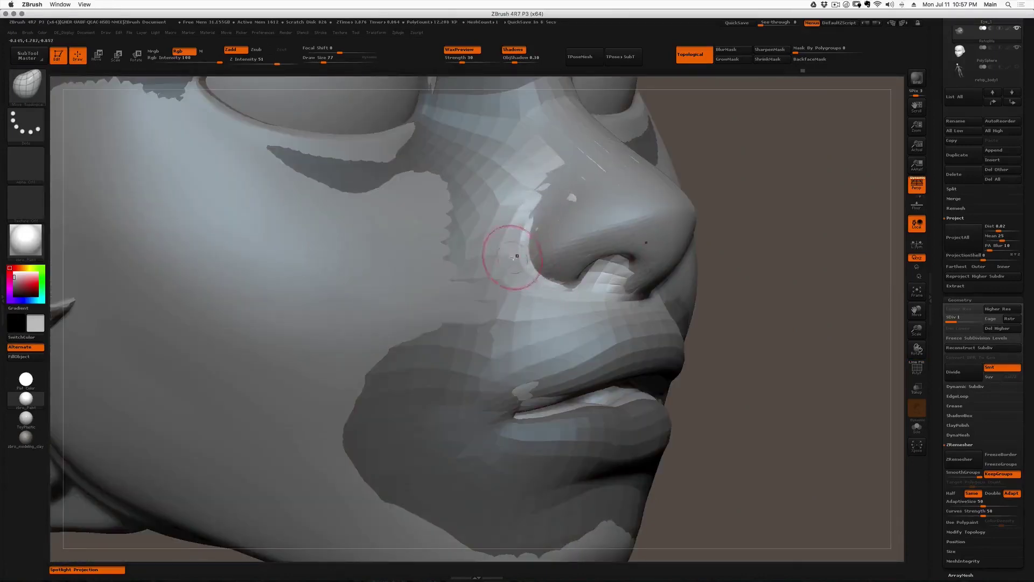
key("shift+f")
mouse_move(577, 315)
right_mouse_down("ctrl")
mouse_move(578, 275)
mouse_move(518, 289)
mouse_move(542, 313)
mouse_move(579, 314)
mouse_move(557, 313)
right_mouse_up("ctrl")
key("shift+f")
key("shift+s")
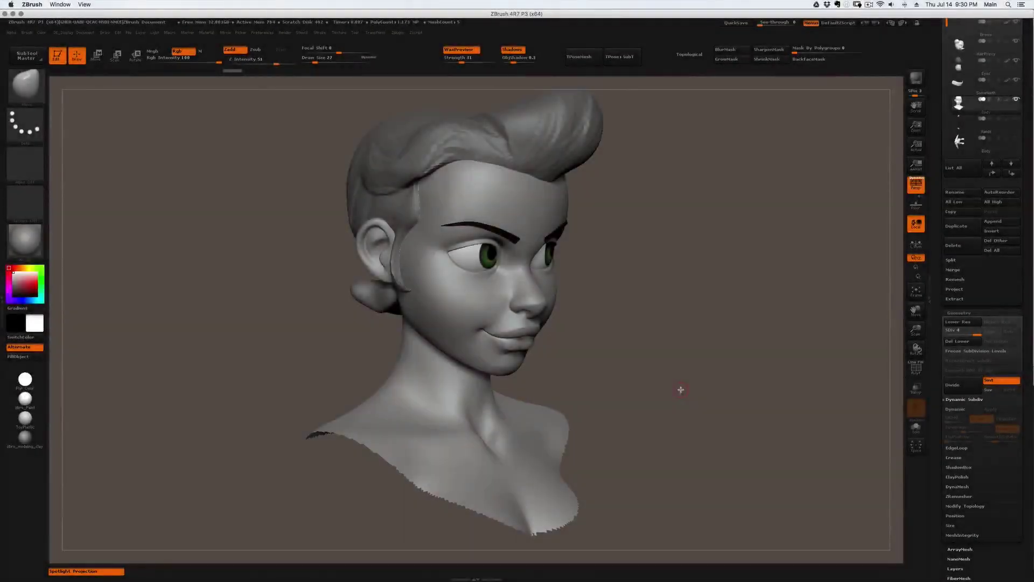
- Resize the Move Topological brush and make small shape corrections around the ear
mouse_move(688, 386)
right_mouse_down()
mouse_move(665, 371)
mouse_move(697, 365)
mouse_move(664, 364)
right_mouse_up()
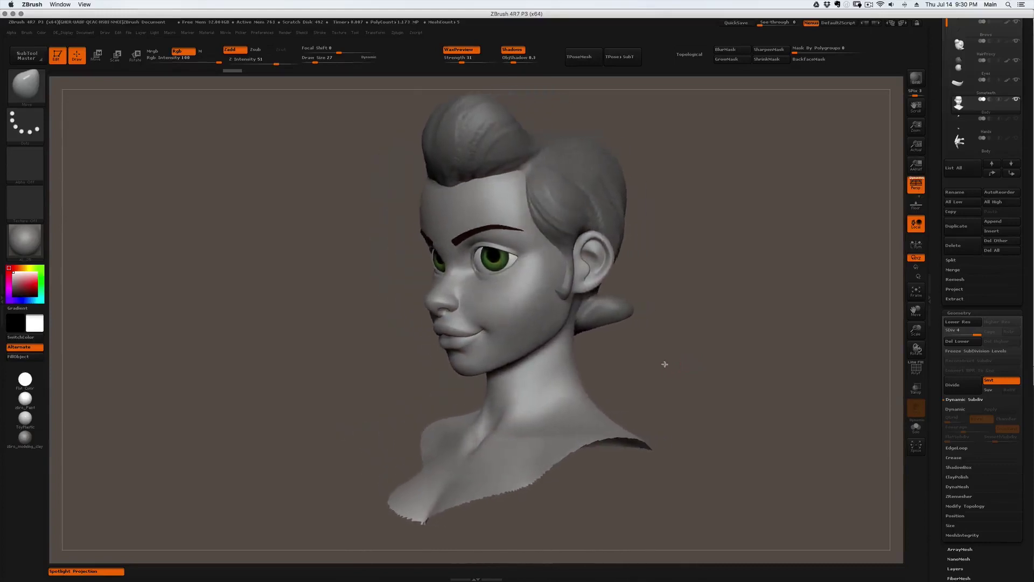
mouse_move(681, 251)
right_mouse_down()
mouse_move(638, 259)
mouse_move(620, 249)
mouse_move(645, 232)
right_mouse_up()
key("s")
left_click_drag(621, 243, 623, 231)
key("s")
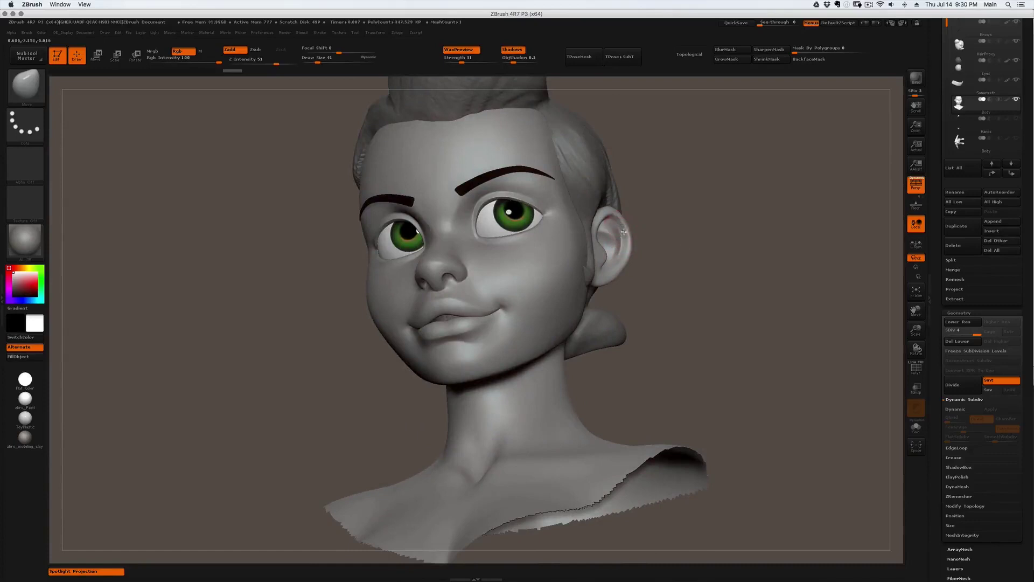
mouse_move(614, 249)
right_mouse_down()
mouse_move(625, 246)
mouse_move(602, 250)
mouse_move(642, 235)
mouse_move(609, 296)
mouse_move(596, 293)
mouse_move(635, 272)
mouse_move(607, 257)
mouse_move(628, 274)
right_mouse_up()
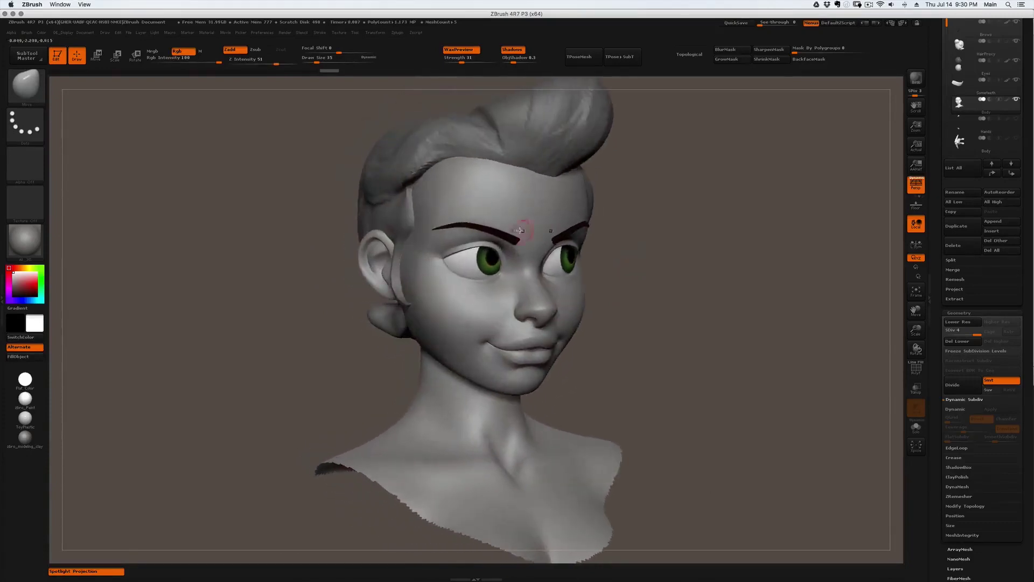
right_click_drag(505, 262, 473, 188)
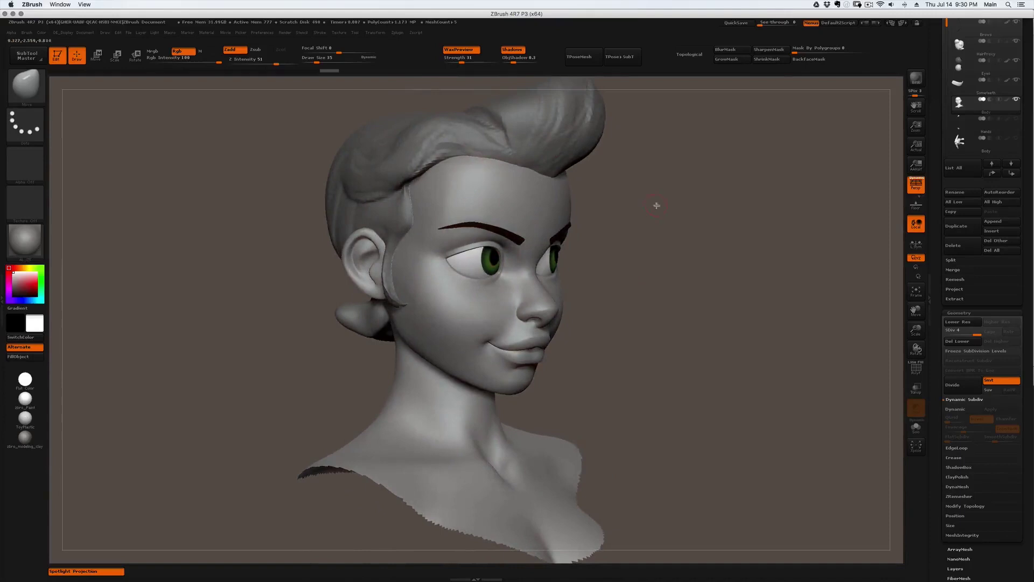
right_click_drag(603, 241, 562, 247)
- Show the reference images and compare the face with them in profile and three-quarter views
key("shift+z")
right_click_drag(362, 305, 327, 306, "alt")
right_click_drag(327, 307, 407, 286)
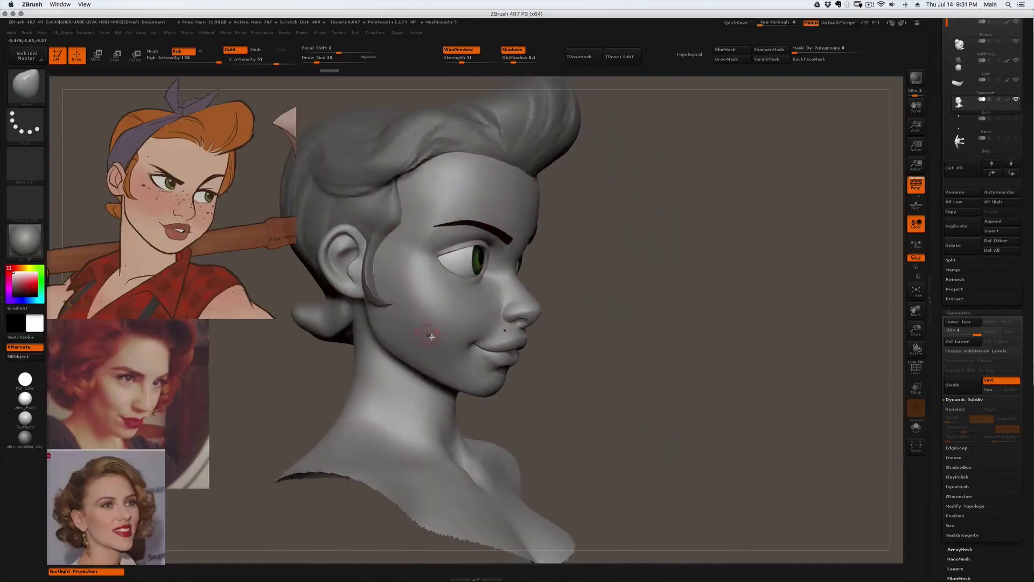
right_click_drag(505, 262, 509, 306)
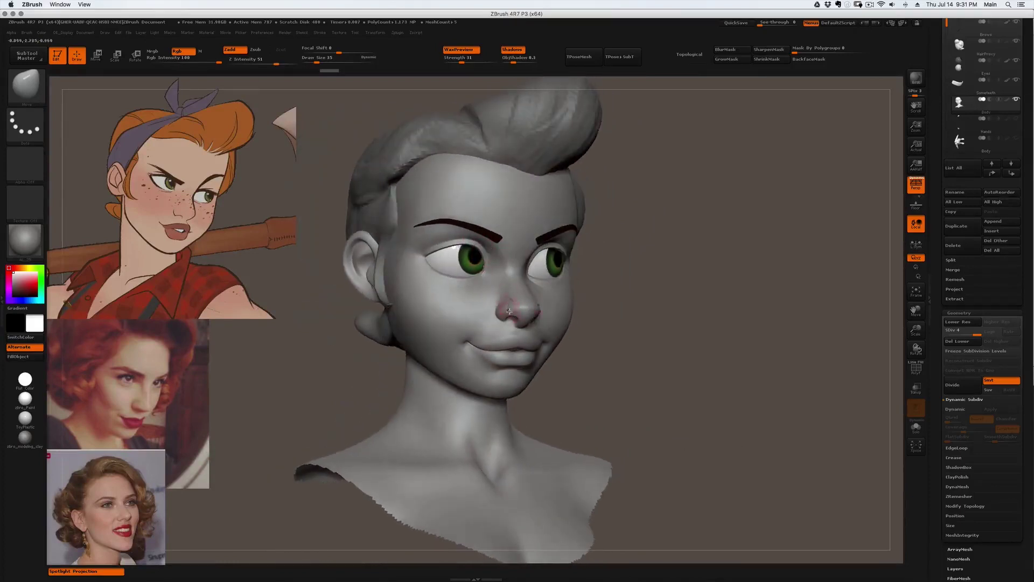
mouse_move(555, 271)
right_mouse_down("alt")
mouse_move(604, 280)
mouse_move(596, 305)
mouse_move(610, 324)
mouse_move(558, 257)
mouse_move(561, 237)
mouse_move(547, 243)
mouse_move(615, 290)
right_mouse_up("alt")
right_click_drag(598, 331, 627, 284)
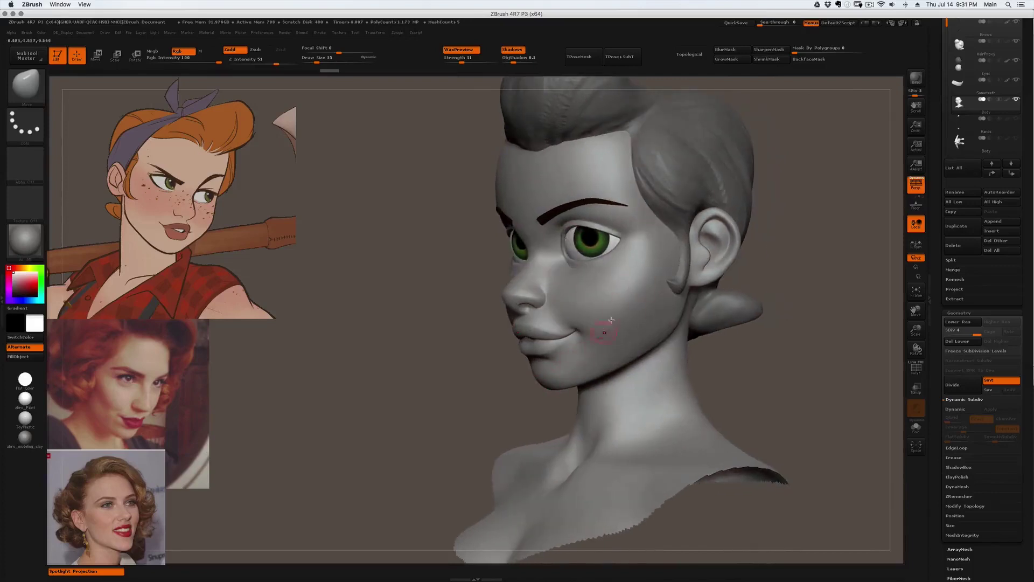
- Trace the border between the front and side planes of the face, from the hairline down to the chin, with the mask lasso
mouse_move(613, 210)
right_mouse_down("alt")
mouse_move(565, 226)
mouse_move(567, 195)
right_mouse_up("alt")
key("s")
left_click_drag(566, 191, 572, 192)
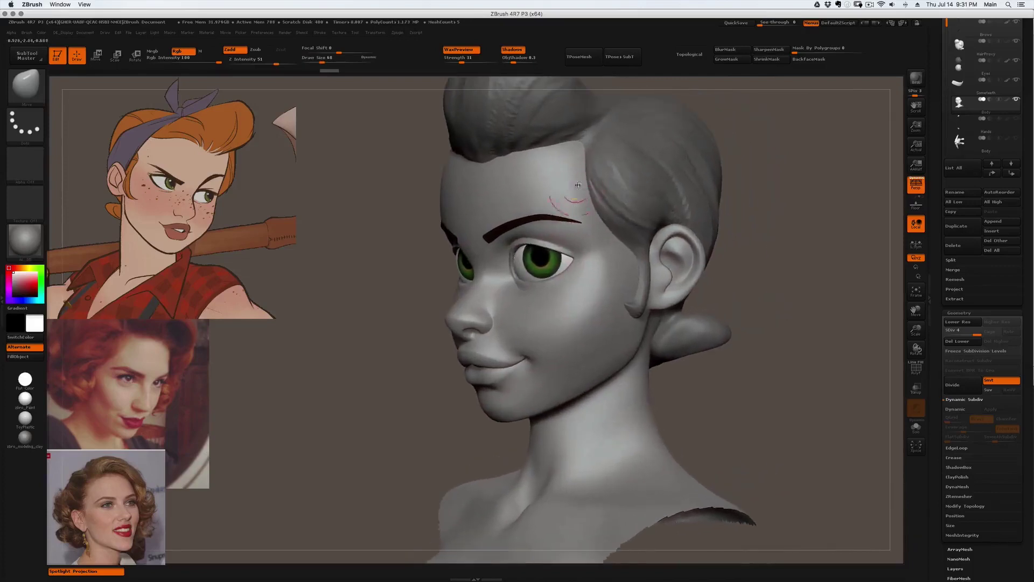
right_click_drag(588, 165, 544, 159)
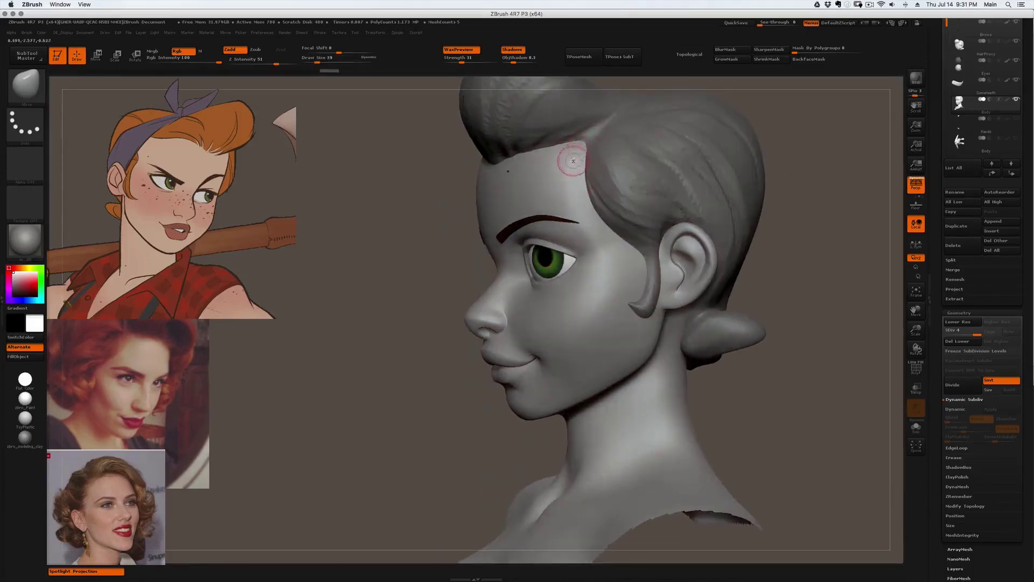
key("ctrl")
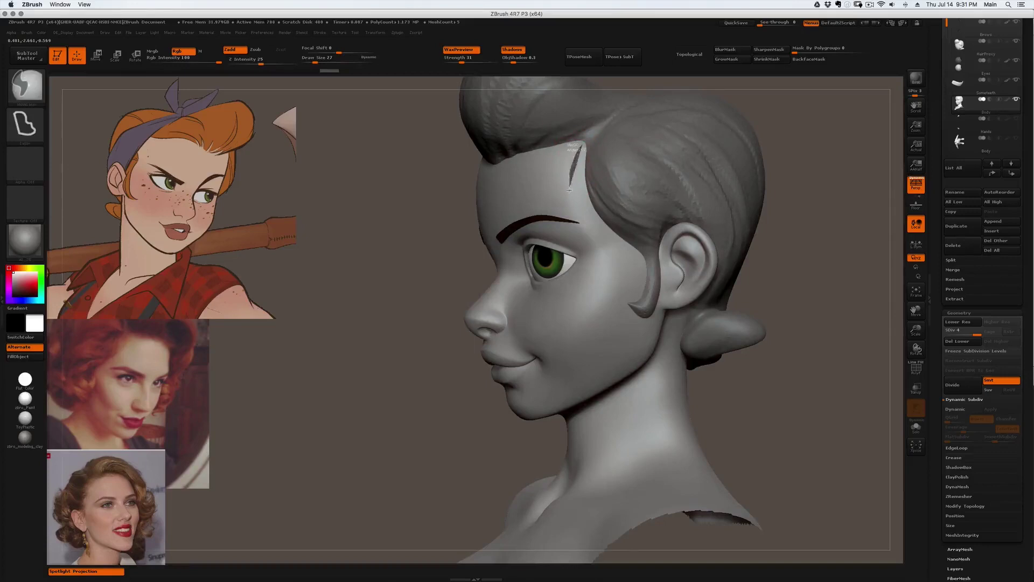
mouse_move(608, 283)
left_mouse_down("ctrl")
mouse_move(555, 377)
mouse_move(518, 409)
mouse_move(560, 372)
mouse_move(615, 263)
left_mouse_up("ctrl")
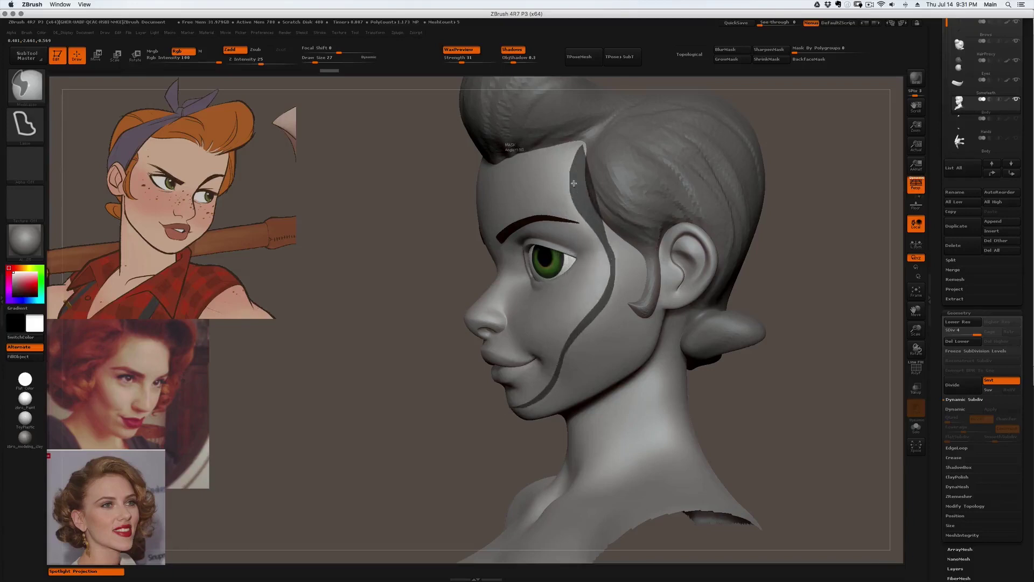
mouse_move(573, 182)
left_mouse_down("ctrl")
mouse_move(463, 208)
mouse_move(464, 242)
mouse_move(511, 265)
mouse_move(502, 264)
left_mouse_up("ctrl")
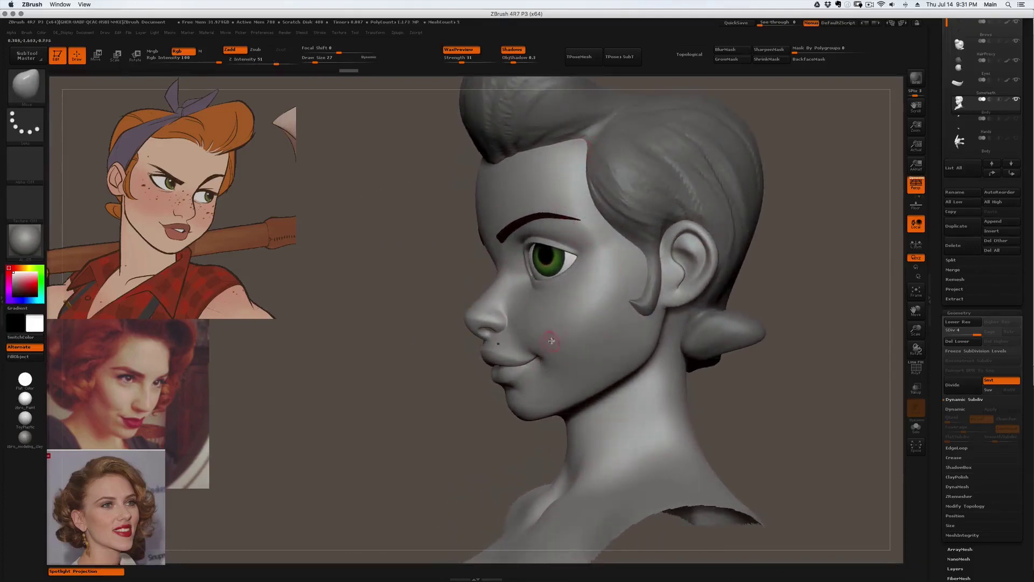
left_click_drag(550, 342, 593, 243)
mouse_move(520, 344)
left_mouse_down()
mouse_move(415, 225)
mouse_move(541, 209)
left_mouse_up()
mouse_move(524, 151)
left_mouse_down("ctrl")
mouse_move(536, 200)
mouse_move(498, 264)
mouse_move(510, 323)
mouse_move(581, 403)
mouse_move(561, 388)
mouse_move(533, 334)
mouse_move(553, 207)
mouse_move(529, 147)
left_mouse_up("ctrl")
mouse_move(714, 141)
left_mouse_down("ctrl")
mouse_move(735, 156)
mouse_move(548, 233)
left_mouse_up("ctrl")
- Trace the jawline and the crease below the lower lip with the visibility lasso, and undo the last trace
left_click_drag(711, 180, 634, 154)
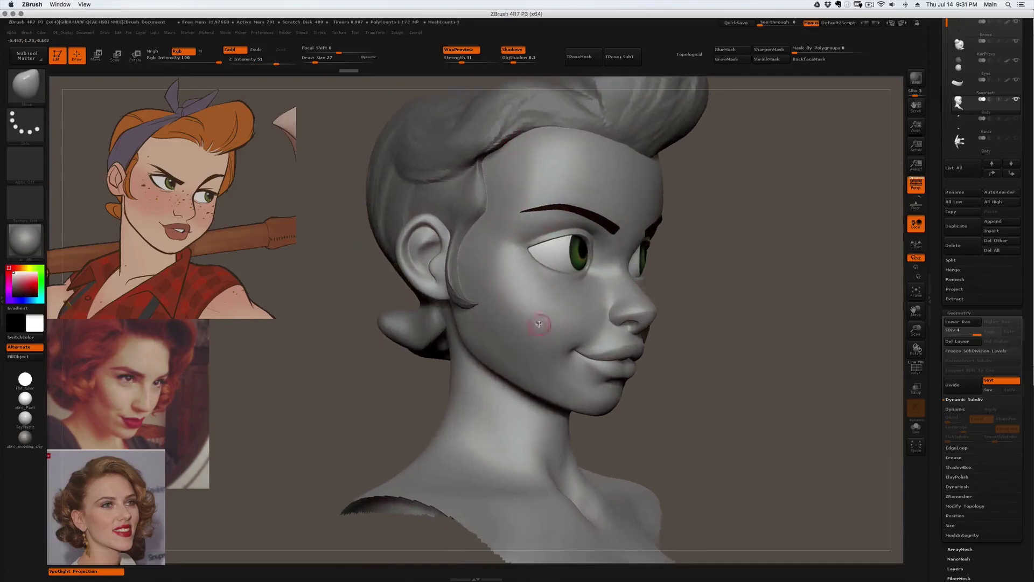
mouse_move(700, 297)
left_mouse_down()
mouse_move(510, 296)
mouse_move(507, 262)
left_mouse_up()
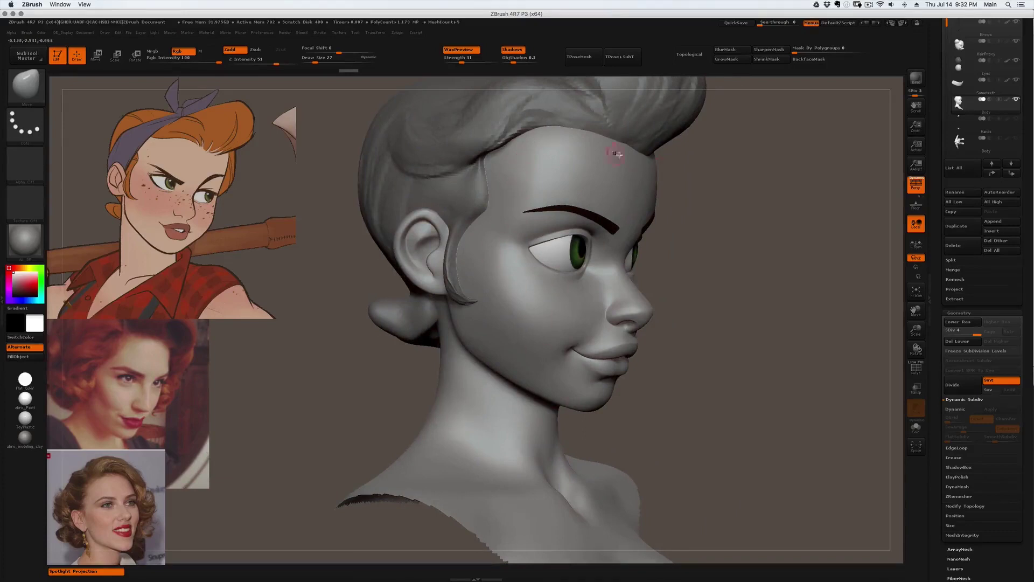
left_click_drag(725, 237, 631, 225)
mouse_move(521, 373)
left_mouse_down()
mouse_move(549, 381)
mouse_move(570, 357)
mouse_move(538, 289)
mouse_move(522, 279)
left_mouse_up()
right_click_drag(522, 279, 512, 274)
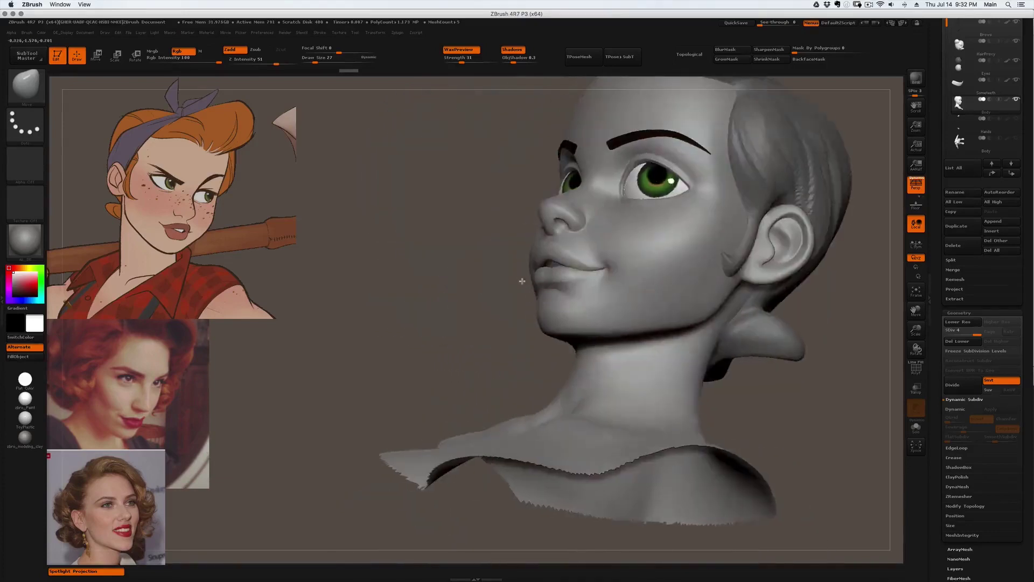
mouse_move(559, 309)
right_mouse_down()
mouse_move(623, 340)
mouse_move(676, 332)
right_mouse_up()
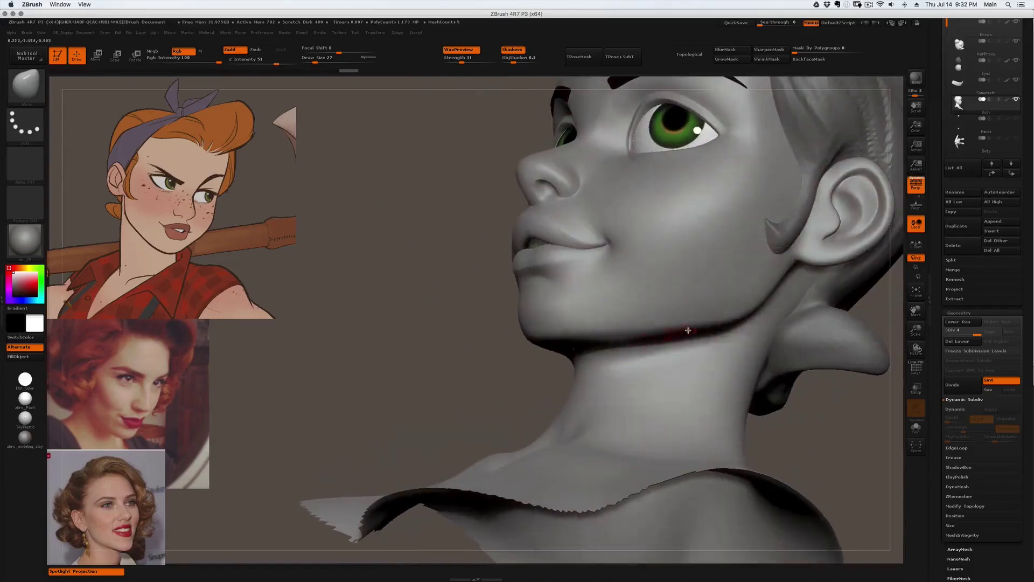
key("ctrl+shift")
mouse_move(618, 323)
left_mouse_down("ctrl+shift")
mouse_move(755, 323)
mouse_move(349, 337)
left_mouse_up("ctrl+shift")
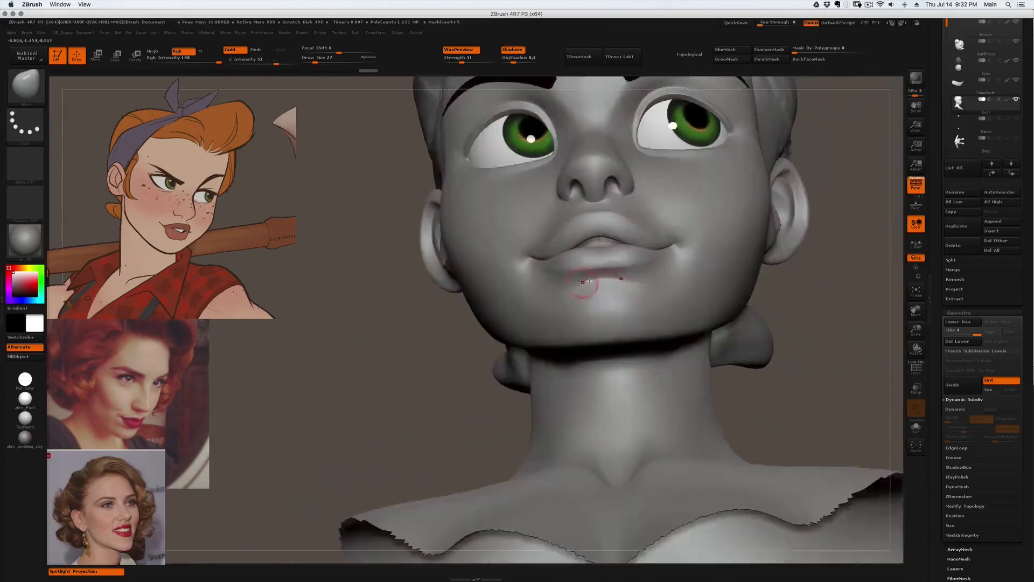
right_click_drag(575, 296, 609, 291)
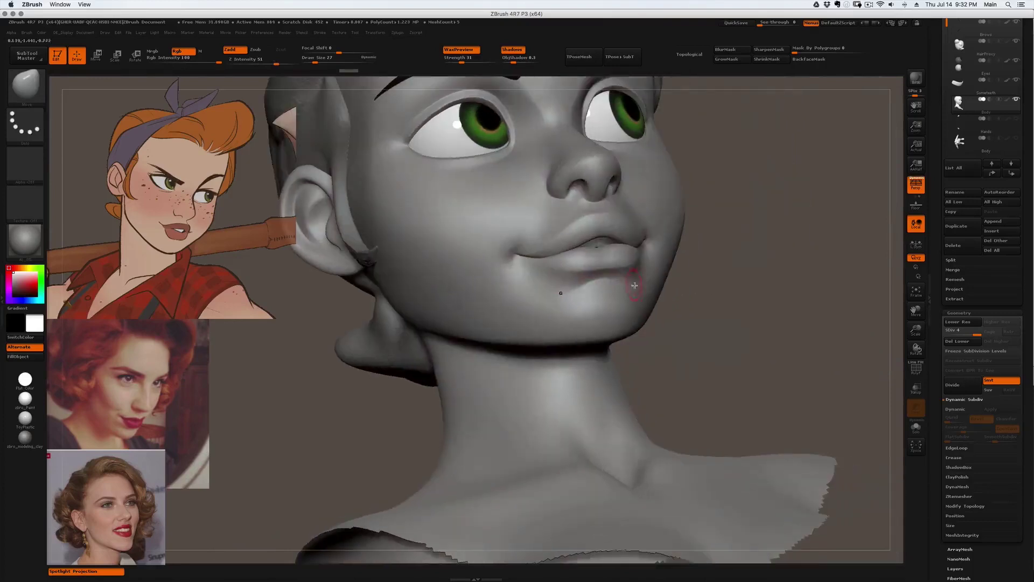
key("ctrl+shift")
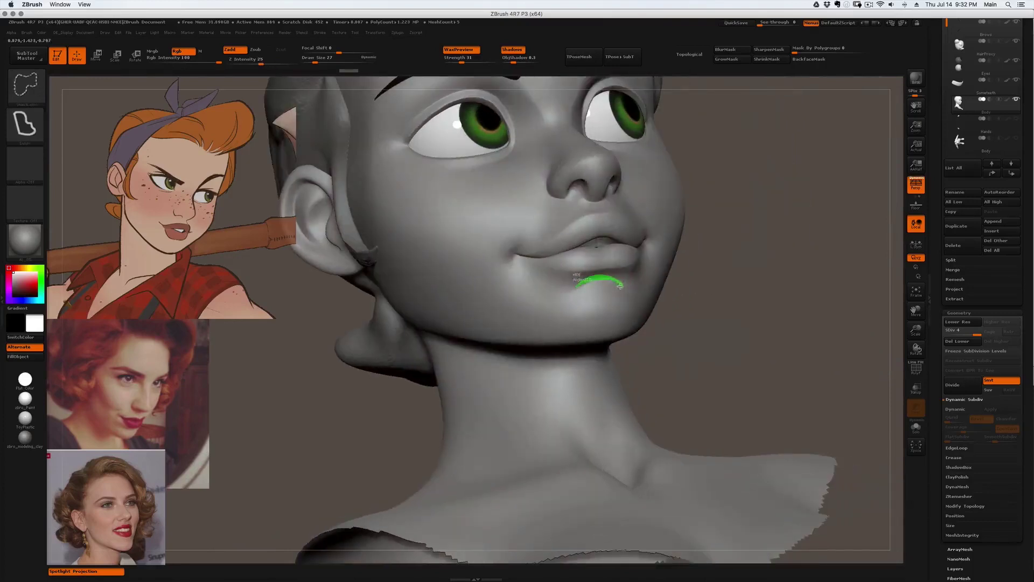
left_click_drag(618, 285, 735, 284, "ctrl+shift")
key("ctrl+z")
- Make the eyelashes subtool visible on the head
mouse_move(579, 259)
right_mouse_down()
mouse_move(542, 286)
mouse_move(566, 233)
mouse_move(605, 236)
right_mouse_up()
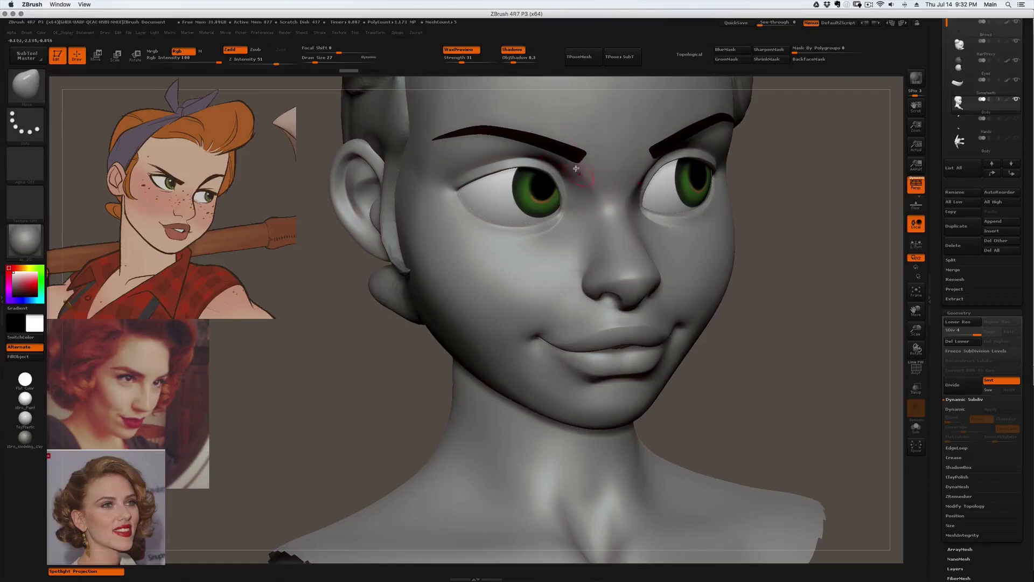
right_click_drag(569, 191, 589, 163)
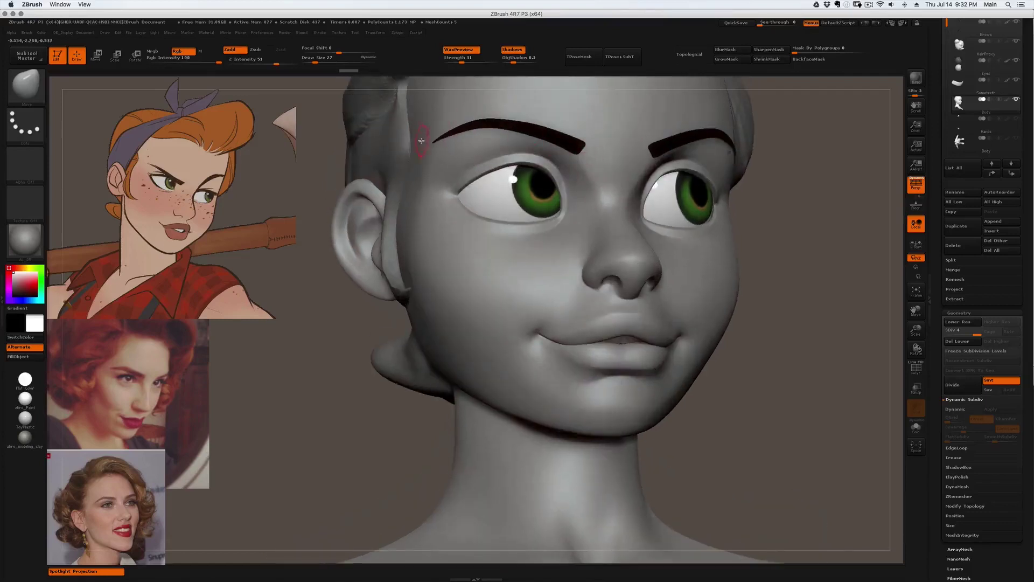
scroll(947, 205, "up", 5)
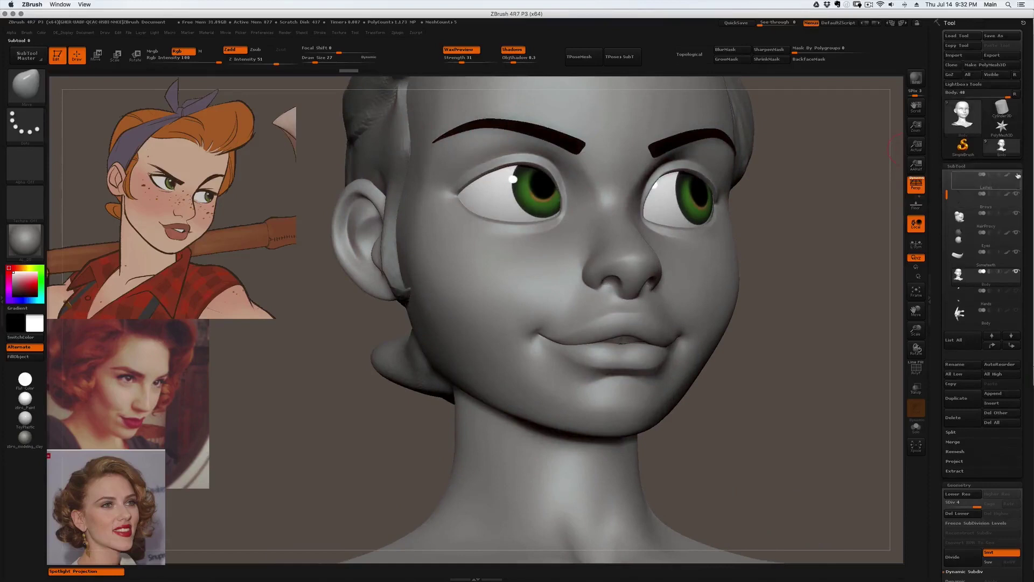
left_click(1017, 176)
right_click_drag(768, 228, 694, 229)
left_click_drag(694, 229, 470, 232)
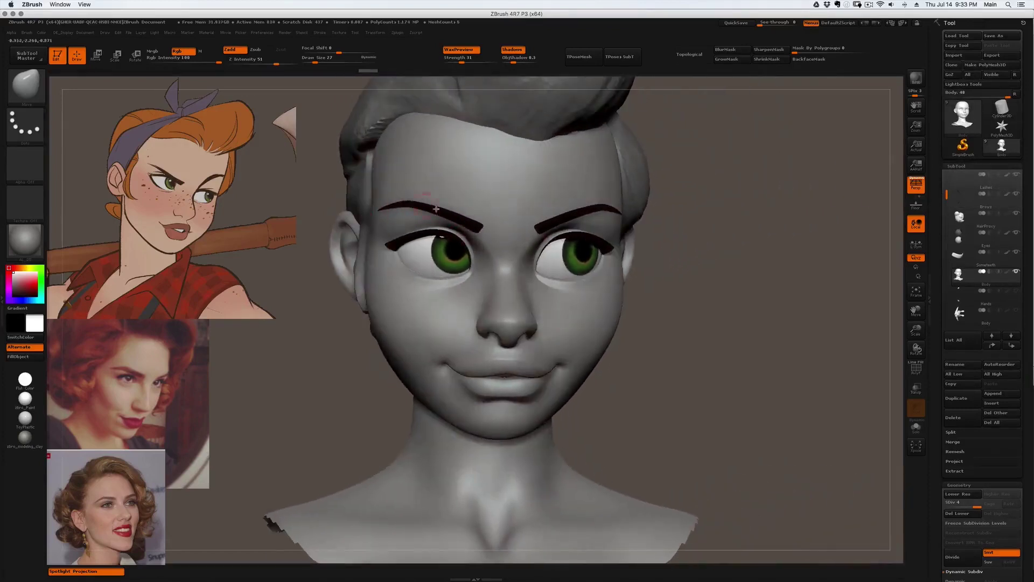
- Examine the eyelids, lashes and cheeks from the front, three-quarter and profile views against the references
right_click_drag(407, 261, 469, 264)
left_click_drag(469, 264, 425, 257)
right_click_drag(473, 267, 429, 262)
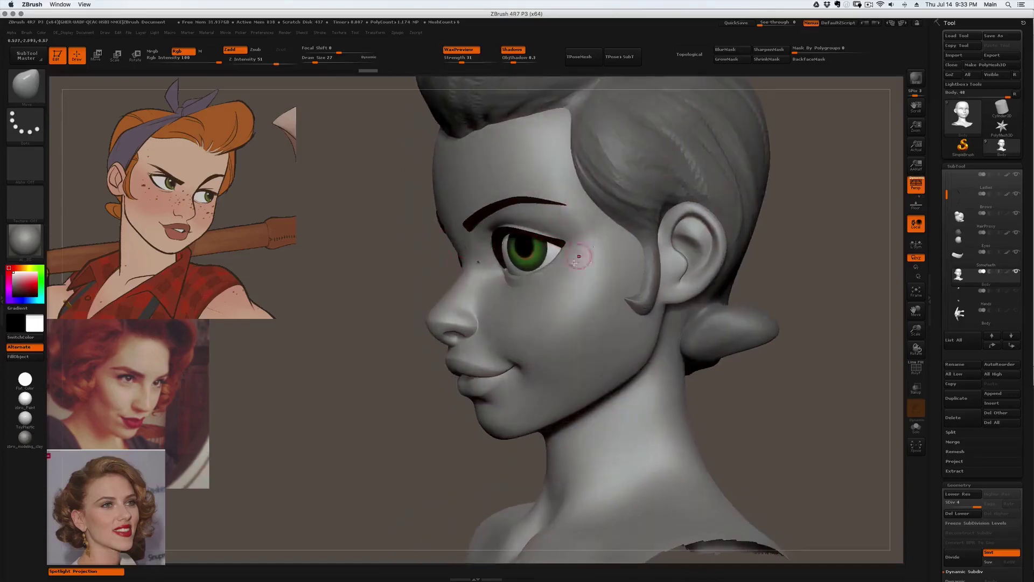
left_click_drag(558, 256, 553, 234)
left_click_drag(553, 274, 528, 275)
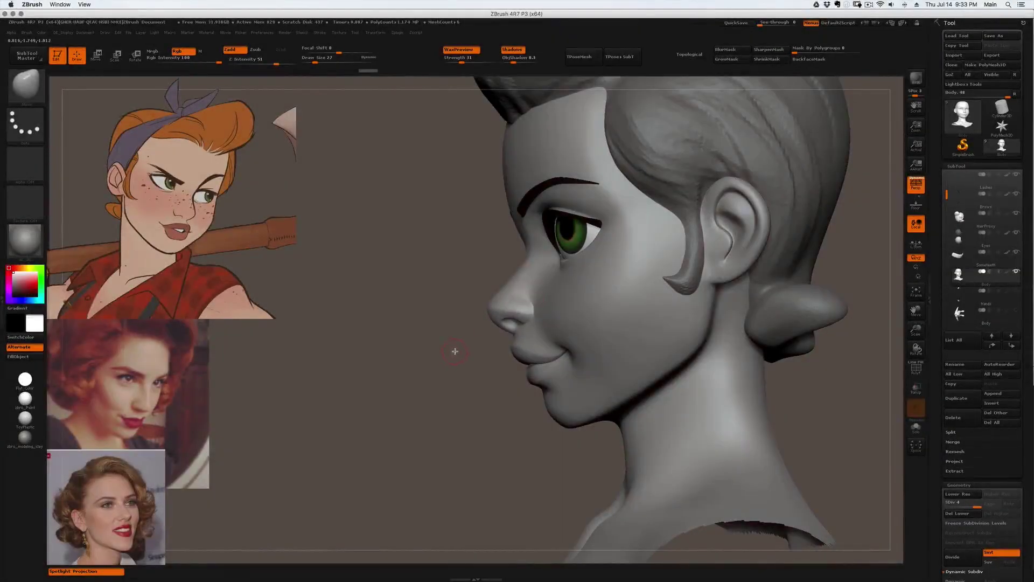
left_click_drag(460, 346, 522, 318, "alt")
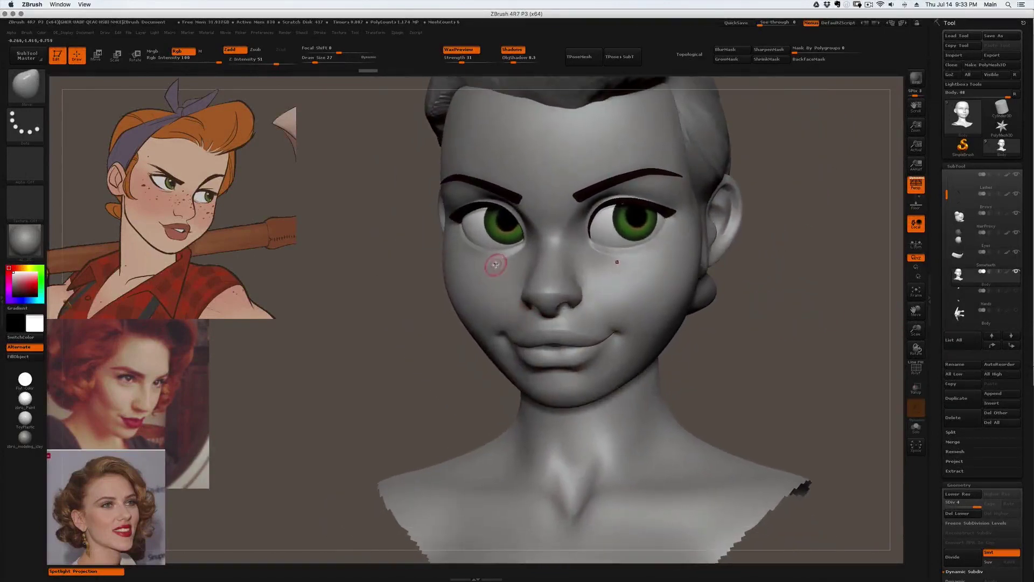
left_click_drag(495, 264, 499, 261)
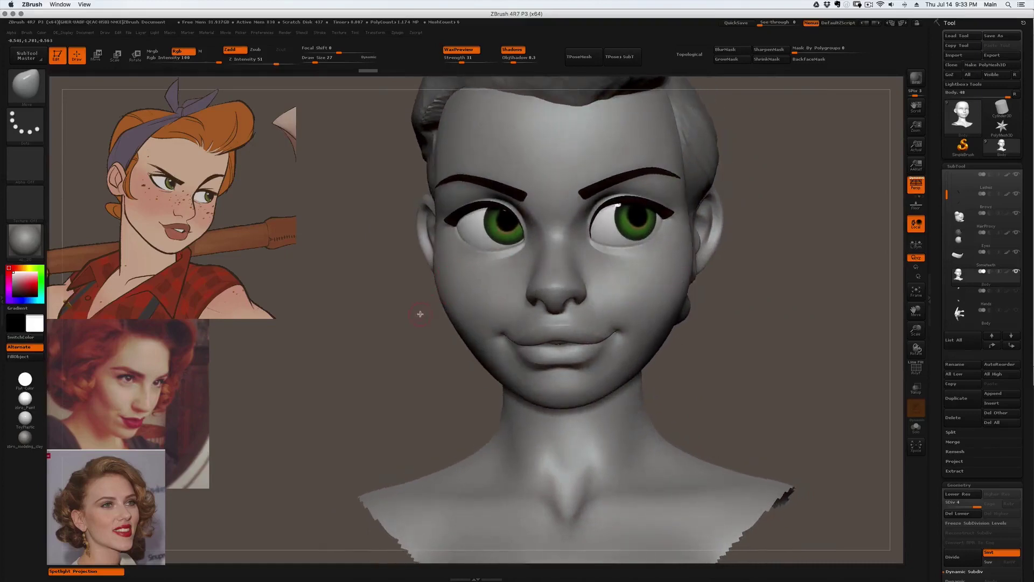
right_click_drag(453, 232, 603, 203)
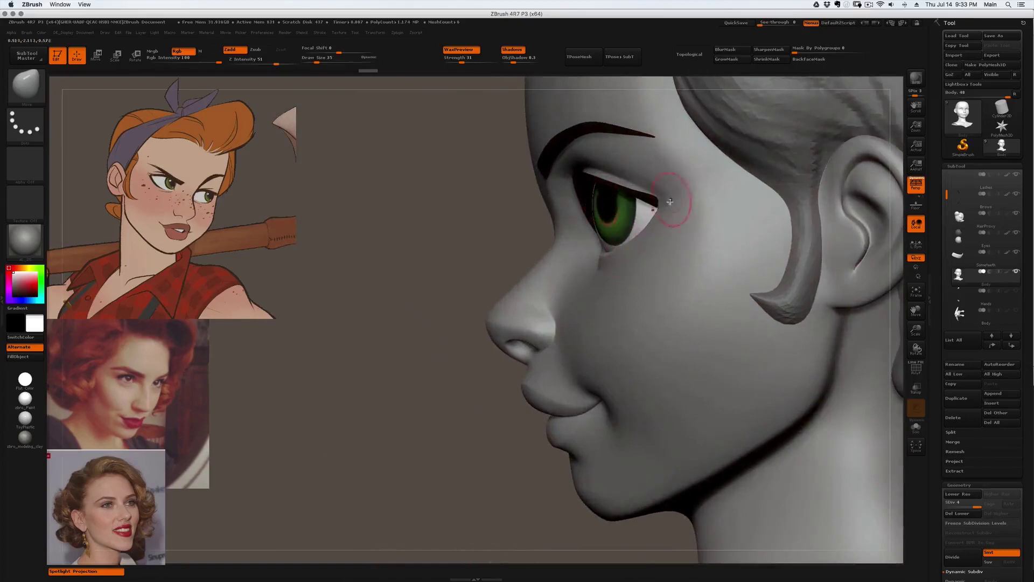
- Shrink the brush, trace the lower eyelid and the plane between cheek and nose with the visibility lasso, and undo the traces
key("s")
key("s")
left_click_drag(653, 223, 648, 224)
key("ctrl+shift")
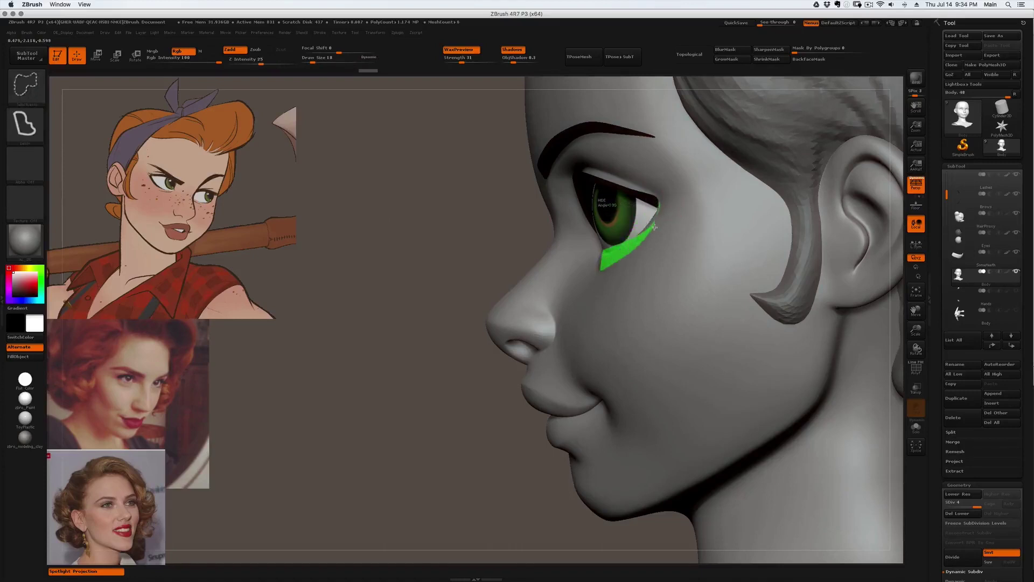
left_click_drag(631, 251, 477, 262, "ctrl+shift")
left_click(604, 263, "ctrl+shift")
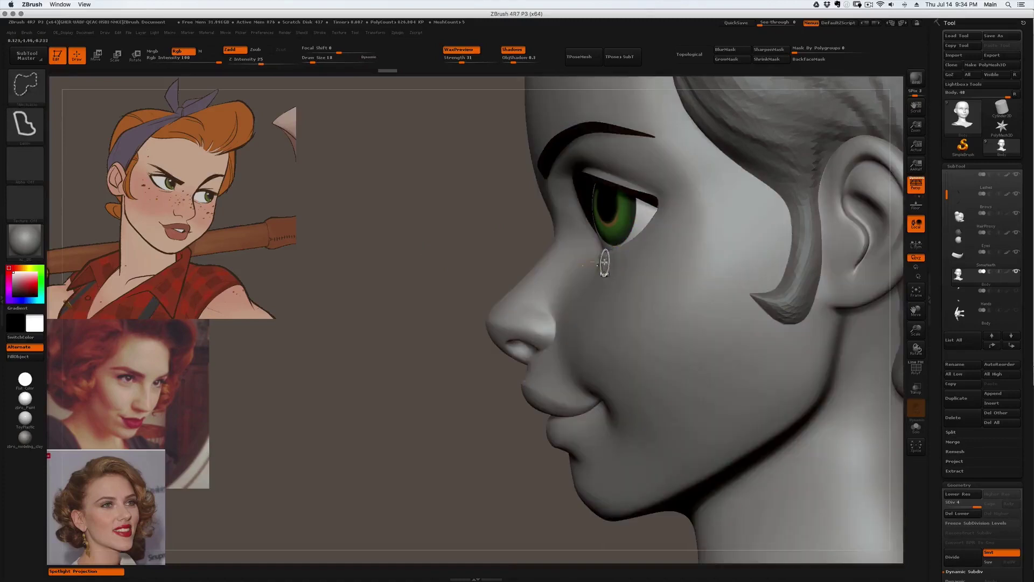
left_click_drag(616, 266, 497, 277, "ctrl+shift")
left_click(599, 268, "ctrl+shift")
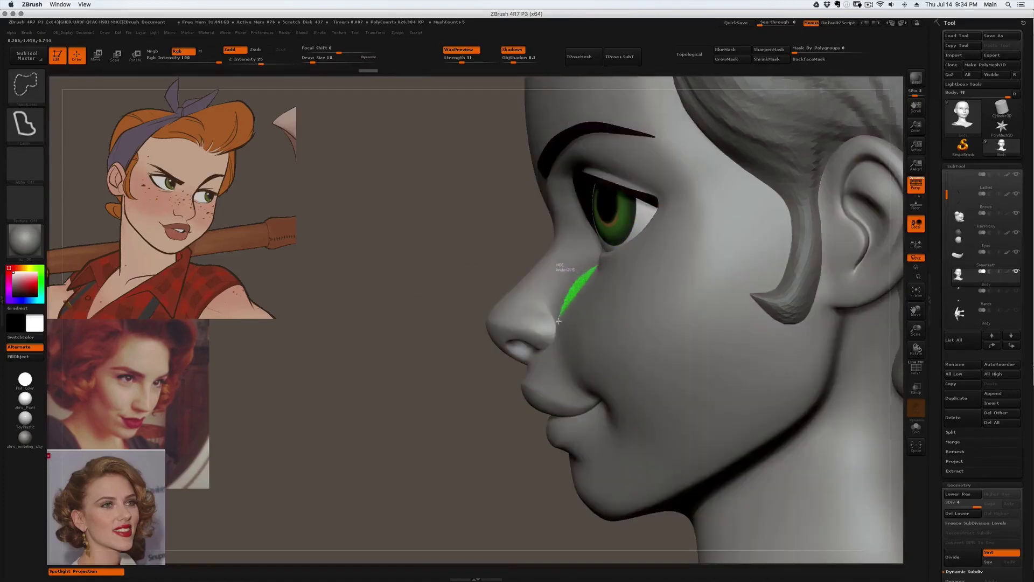
mouse_move(562, 345)
left_mouse_down("ctrl+shift")
mouse_move(576, 375)
mouse_move(604, 395)
mouse_move(585, 481)
mouse_move(620, 436)
mouse_move(585, 368)
mouse_move(577, 280)
mouse_move(597, 273)
mouse_move(364, 369)
left_mouse_up("ctrl+shift")
key("ctrl+z")
key("ctrl+z")
- Trace the cheek contour beside the nose and mouth with the visibility lasso, in profile and from behind
mouse_move(673, 262)
right_mouse_down("alt")
mouse_move(652, 229)
mouse_move(544, 229)
right_mouse_up("alt")
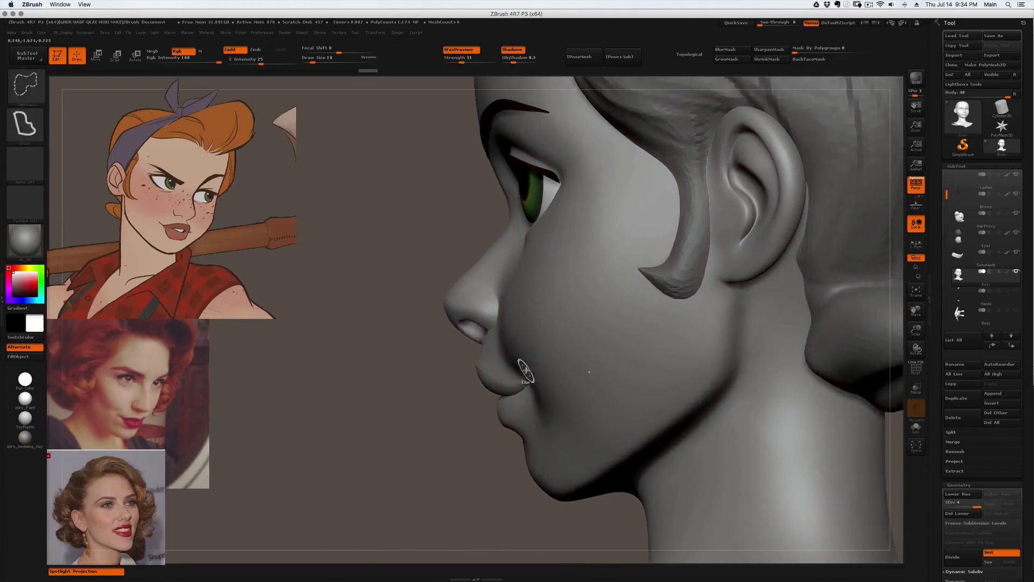
mouse_move(497, 306)
left_mouse_down("ctrl+shift")
mouse_move(561, 212)
mouse_move(421, 257)
left_mouse_up("ctrl+shift")
left_click(570, 277, "ctrl+shift")
right_click_drag(570, 276, 557, 276)
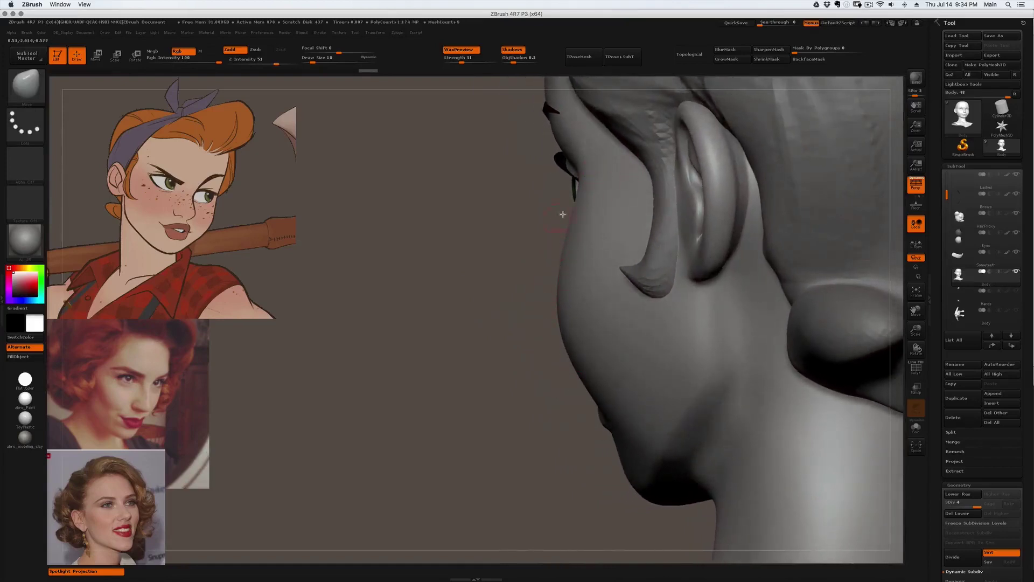
key("ctrl+shift")
mouse_move(554, 304)
left_mouse_down("ctrl+shift")
mouse_move(622, 445)
mouse_move(628, 489)
mouse_move(595, 369)
mouse_move(591, 221)
mouse_move(573, 277)
mouse_move(508, 261)
mouse_move(595, 263)
left_mouse_up("ctrl+shift")
left_click(567, 247, "ctrl+shift")
left_click_drag(520, 260, 614, 259)
- Trace the lower eyelid's edge with the visibility lasso from a low side view and undo the trace
right_click_drag(502, 366, 545, 191)
right_click_drag(516, 312, 505, 205)
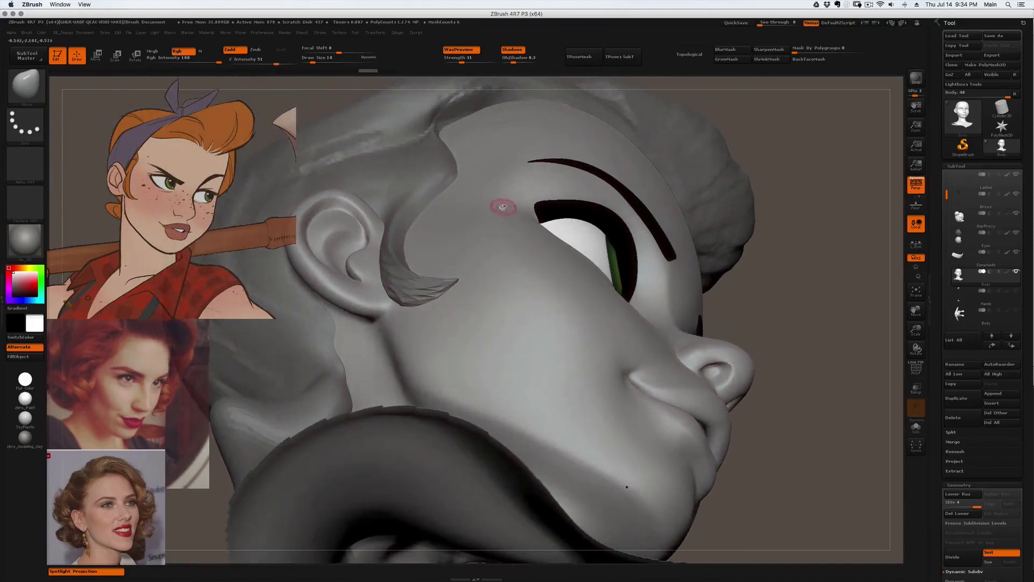
key("ctrl+shift")
left_click_drag(647, 314, 677, 370, "ctrl+shift")
left_click(541, 244, "ctrl+shift")
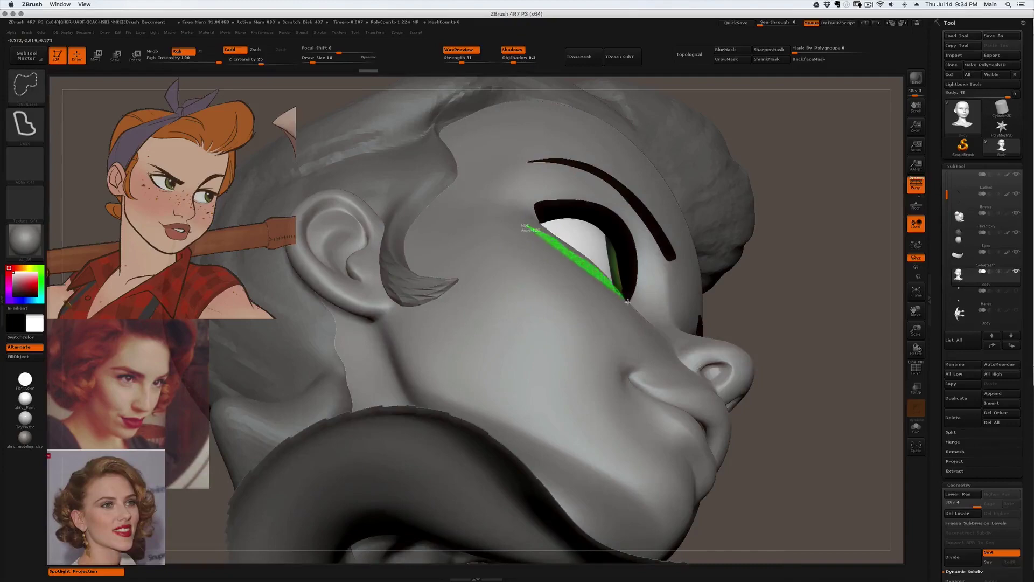
left_click_drag(615, 369, 615, 371, "ctrl+shift")
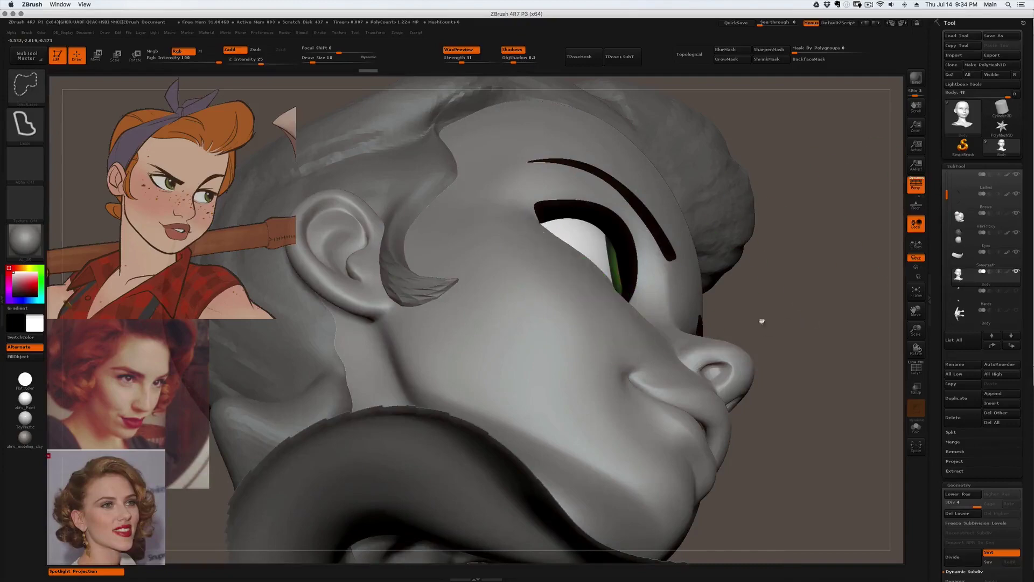
key("ctrl+z")
- Examine the lower eyelid, cheek, lips and mouth corner up close from both sides of the face
right_click_drag(581, 283, 603, 265, "ctrl")
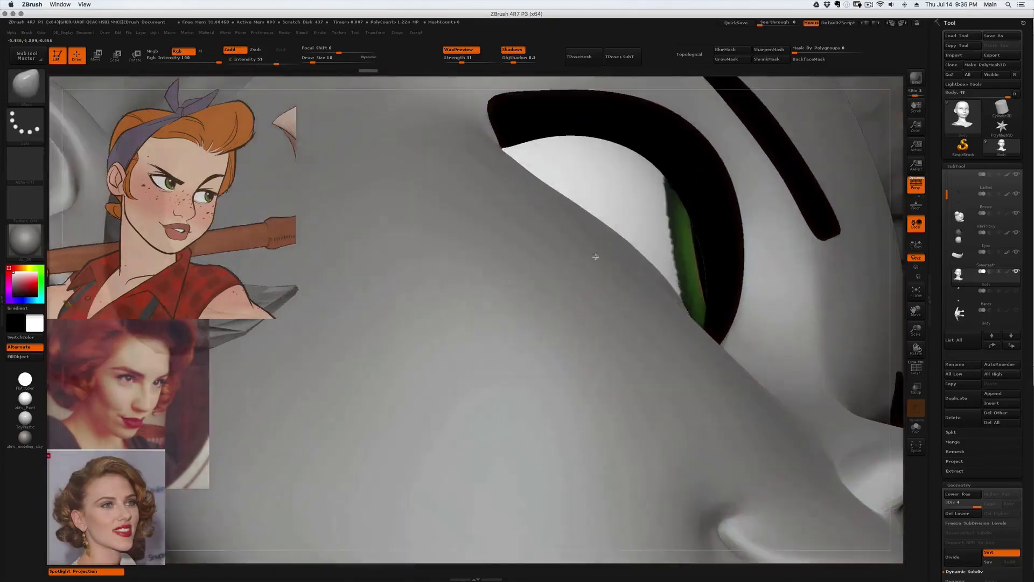
right_click_drag(591, 230, 574, 243)
left_click_drag(577, 238, 587, 238)
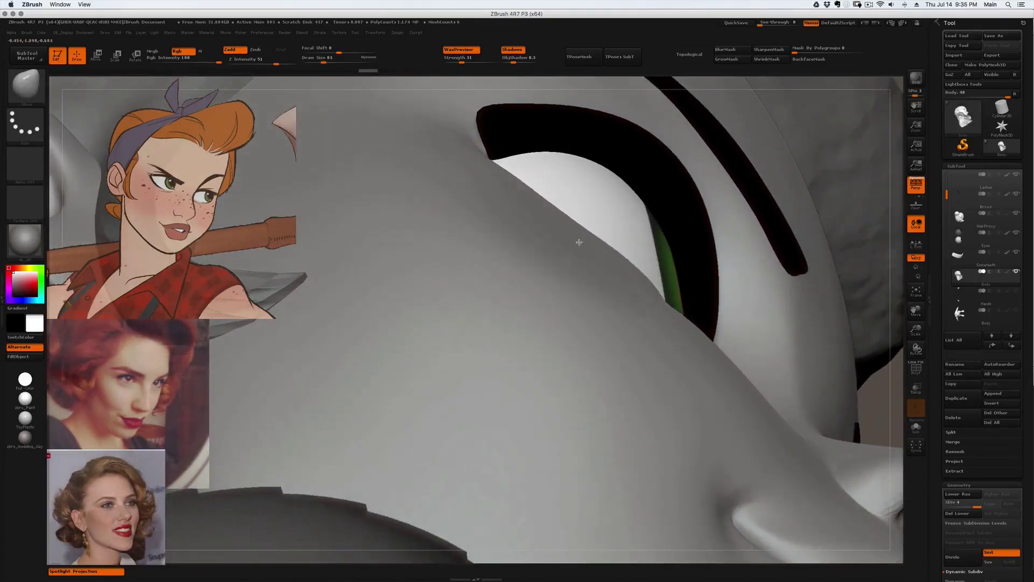
mouse_move(623, 281)
right_mouse_down("ctrl")
mouse_move(596, 246)
mouse_move(554, 288)
right_mouse_up("ctrl")
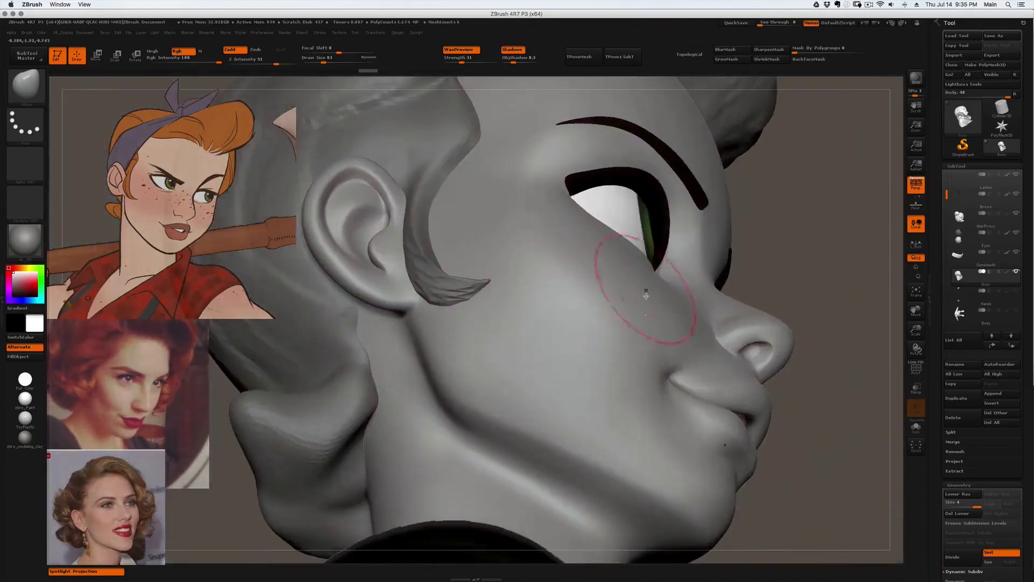
right_click_drag(626, 337, 506, 279)
right_click_drag(701, 260, 628, 256)
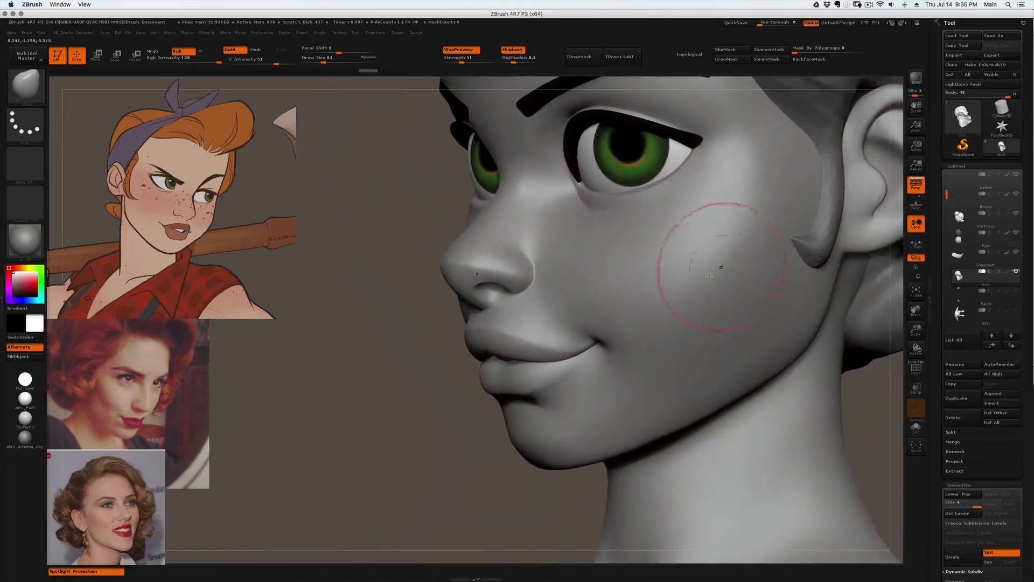
mouse_move(706, 226)
right_mouse_down()
mouse_move(695, 231)
mouse_move(707, 223)
right_mouse_up()
mouse_move(676, 310)
right_mouse_down()
mouse_move(716, 293)
mouse_move(691, 269)
mouse_move(588, 341)
mouse_move(603, 330)
mouse_move(496, 345)
right_mouse_up()
left_click_drag(423, 343, 441, 335)
mouse_move(441, 334)
right_mouse_down()
mouse_move(555, 335)
mouse_move(549, 377)
right_mouse_up()
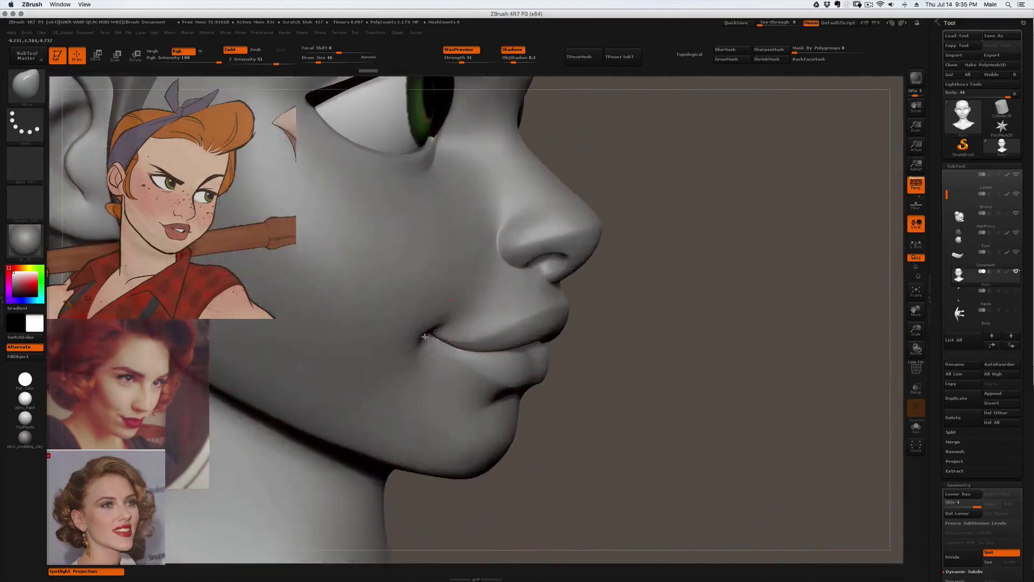
mouse_move(431, 336)
right_mouse_down()
mouse_move(391, 342)
mouse_move(418, 351)
mouse_move(389, 350)
right_mouse_up()
right_click_drag(523, 328, 545, 323)
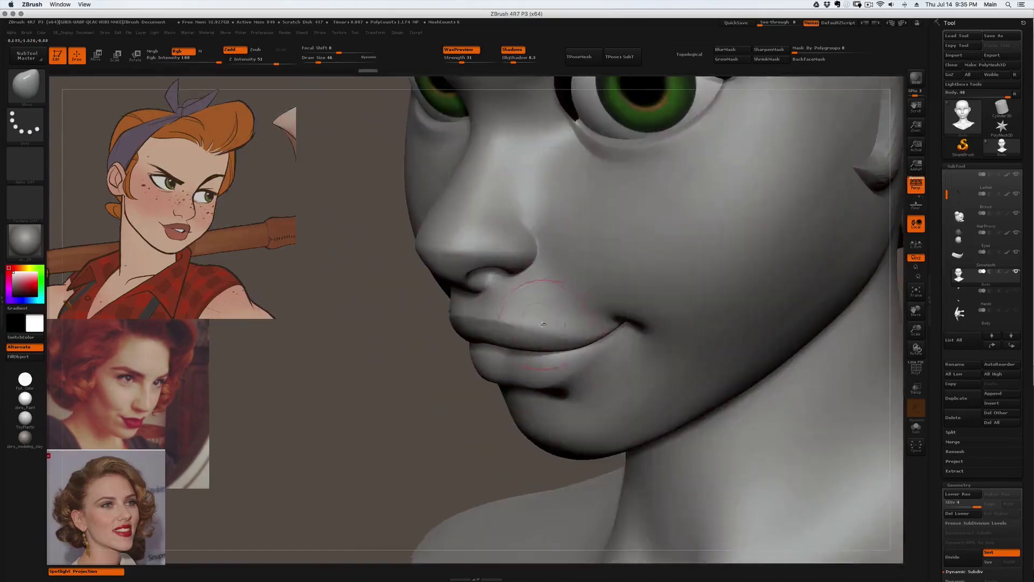
- Switch to the low-intensity sculpting brush and smooth the edge of the upper lip
key("3")
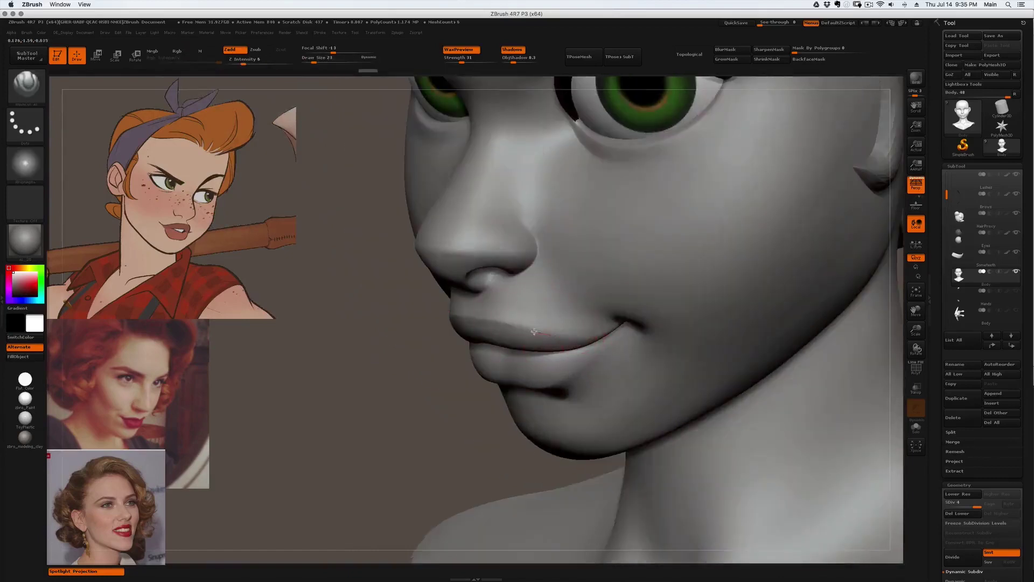
left_click_drag(543, 333, 508, 322, "shift")
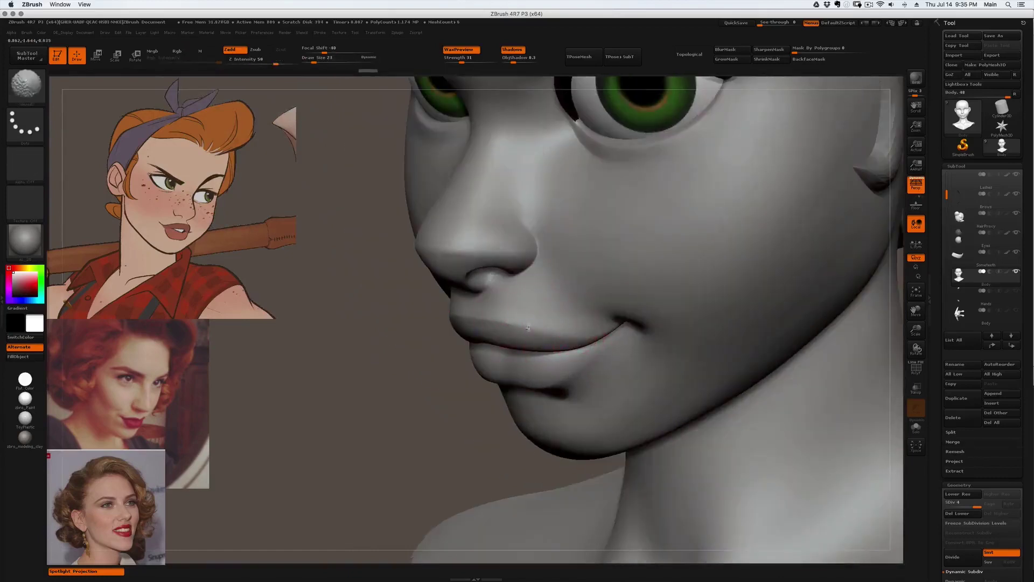
right_click_drag(570, 323, 544, 319)
- Trace the fold from the inner eye past the mouth corner and hide mesh areas under the jaw with the visibility lasso
mouse_move(584, 158)
left_mouse_down("ctrl+shift")
mouse_move(555, 235)
mouse_move(611, 297)
mouse_move(639, 386)
left_mouse_up("ctrl+shift")
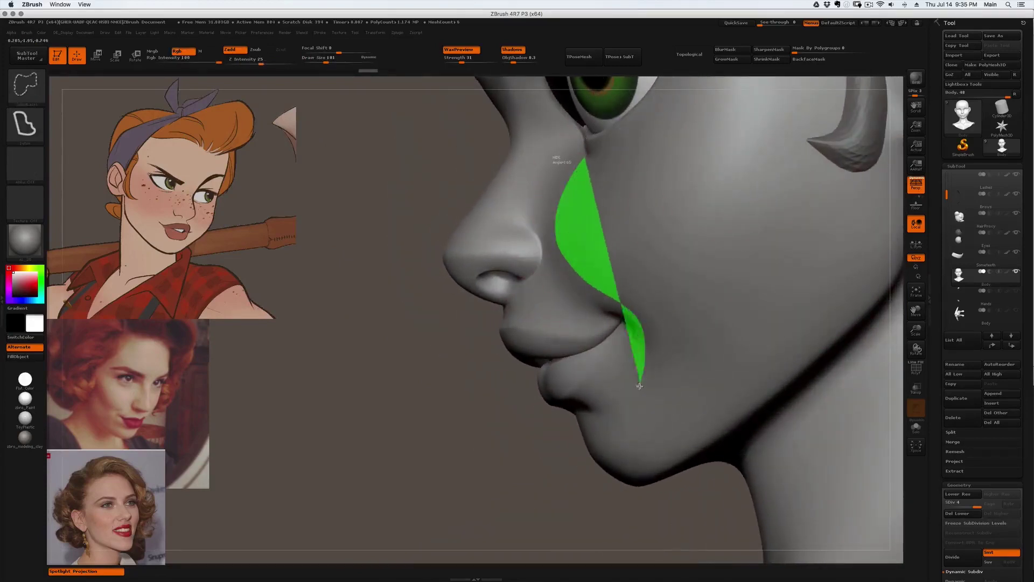
left_click_drag(580, 189, 466, 309, "ctrl+shift")
left_click(563, 258, "ctrl+shift")
mouse_move(554, 281)
right_mouse_down()
mouse_move(534, 280)
mouse_move(554, 272)
mouse_move(496, 364)
mouse_move(535, 323)
right_mouse_up()
mouse_move(666, 248)
left_mouse_down("ctrl+shift")
mouse_move(239, 338)
mouse_move(778, 319)
mouse_move(741, 285)
left_mouse_up("ctrl+shift")
mouse_move(544, 352)
right_mouse_down()
mouse_move(544, 272)
mouse_move(469, 298)
mouse_move(408, 242)
right_mouse_up()
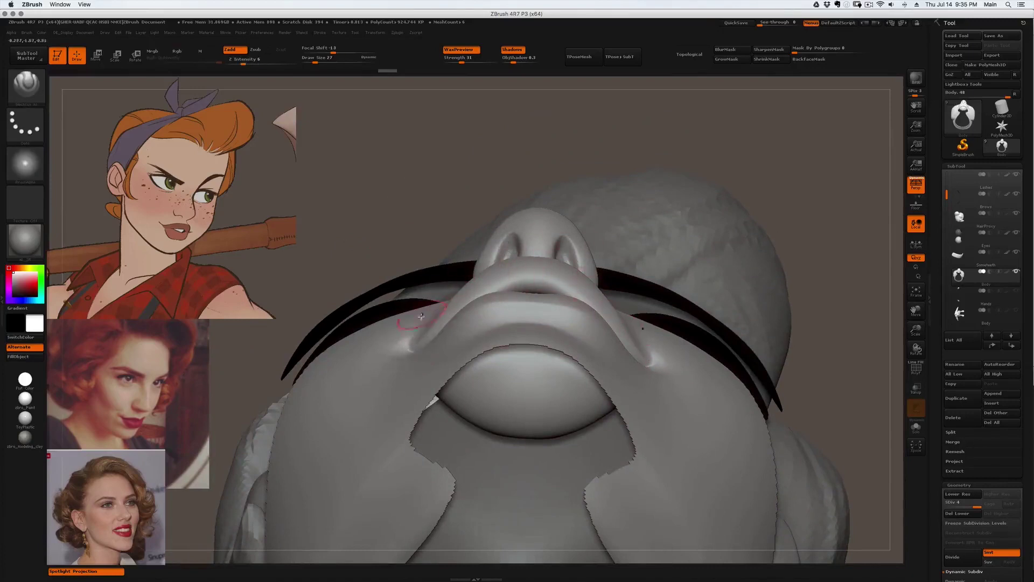
- Hide more of the face with the visibility lasso to study its planes, and restore the full mesh
key("ctrl+shift")
mouse_move(487, 270)
left_mouse_down("ctrl+shift")
mouse_move(557, 264)
mouse_move(696, 370)
mouse_move(691, 220)
left_mouse_up("ctrl+shift")
right_click_drag(495, 321, 393, 317)
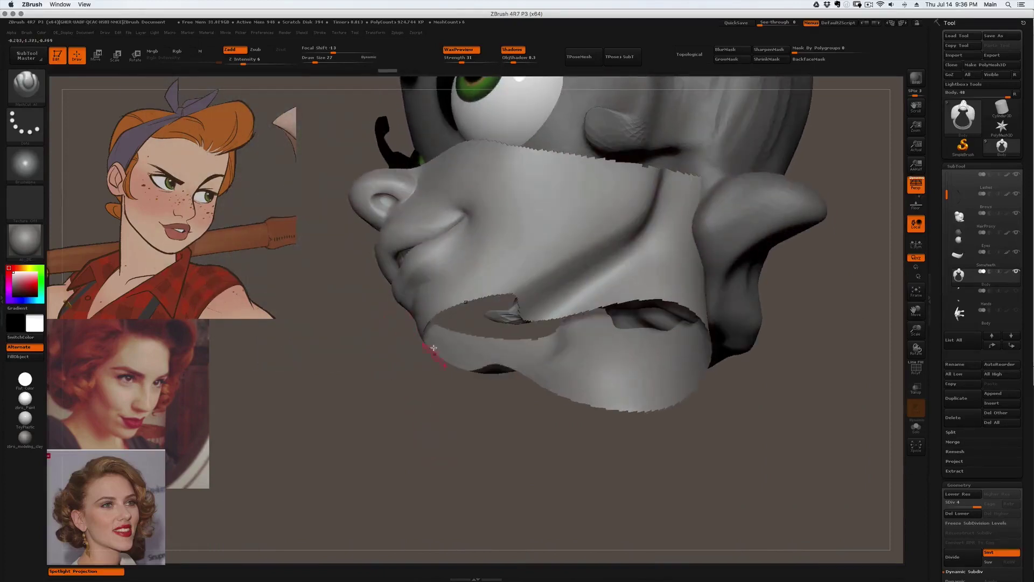
key("ctrl+shift")
mouse_move(387, 285)
left_mouse_down("ctrl+shift")
mouse_move(373, 238)
mouse_move(458, 221)
mouse_move(397, 256)
mouse_move(393, 339)
mouse_move(376, 309)
mouse_move(399, 338)
mouse_move(509, 344)
left_mouse_up("ctrl+shift")
left_click(680, 209, "ctrl+shift")
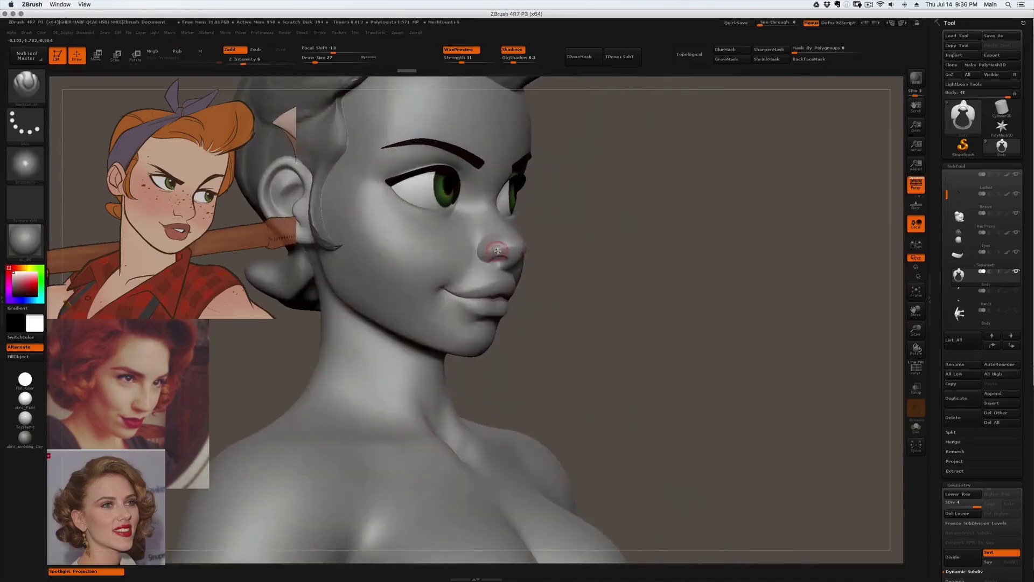
- Examine the planes of the nose, cheeks and jaw from three-quarter, high and low views
mouse_move(497, 250)
left_mouse_down()
mouse_move(531, 196)
mouse_move(506, 205)
left_mouse_up()
mouse_move(506, 205)
right_mouse_down()
mouse_move(461, 266)
mouse_move(435, 245)
right_mouse_up()
left_click_drag(434, 245, 404, 253)
mouse_move(339, 161)
left_mouse_down("ctrl+shift")
mouse_move(369, 204)
mouse_move(549, 269)
mouse_move(676, 178)
mouse_move(619, 253)
mouse_move(447, 272)
mouse_move(398, 259)
mouse_move(330, 163)
mouse_move(720, 317)
left_mouse_up("ctrl+shift")
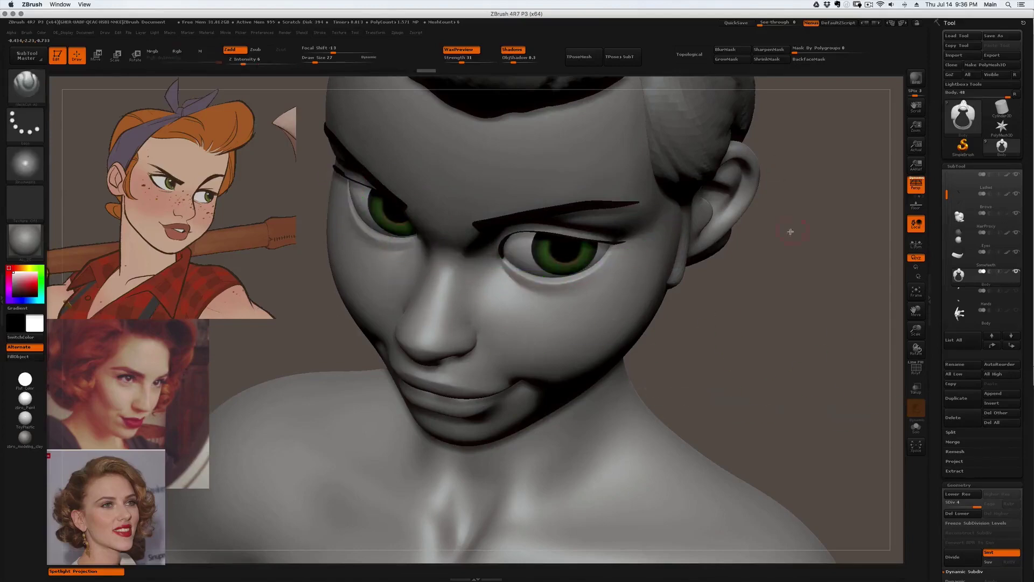
left_click_drag(773, 271, 781, 235)
left_click_drag(722, 302, 886, 329, "alt")
left_click_drag(356, 301, 474, 307)
left_click_drag(606, 253, 605, 207)
mouse_move(602, 248)
left_mouse_down("ctrl+shift")
mouse_move(558, 195)
mouse_move(355, 227)
mouse_move(605, 242)
mouse_move(603, 261)
mouse_move(607, 247)
mouse_move(692, 229)
mouse_move(585, 235)
left_mouse_up("ctrl+shift")
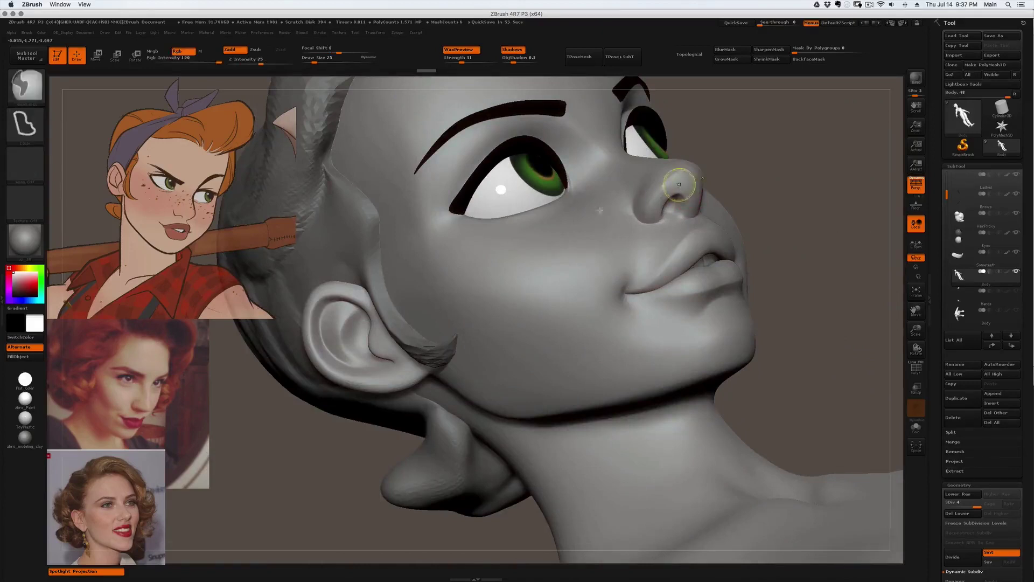
- Turn off Spotlight Projection, smooth around the nostril and refine the side of the nose
left_click(82, 572)
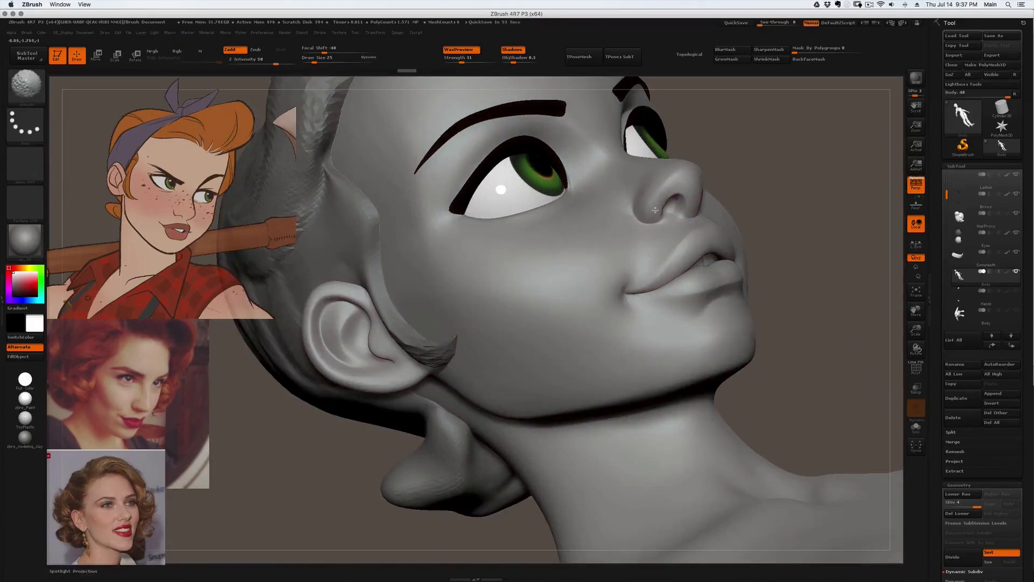
left_click_drag(680, 186, 672, 202, "shift")
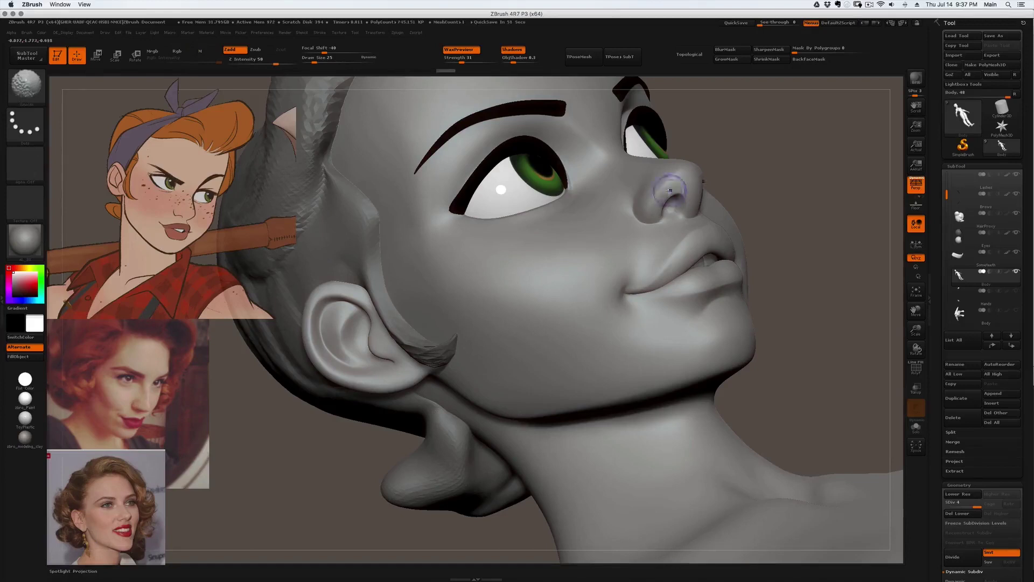
left_click_drag(781, 232, 797, 202)
key("s")
left_click_drag(669, 217, 660, 208)
- Smooth the temple between the hairline and the outer corner of the eye
left_click_drag(775, 188, 813, 192)
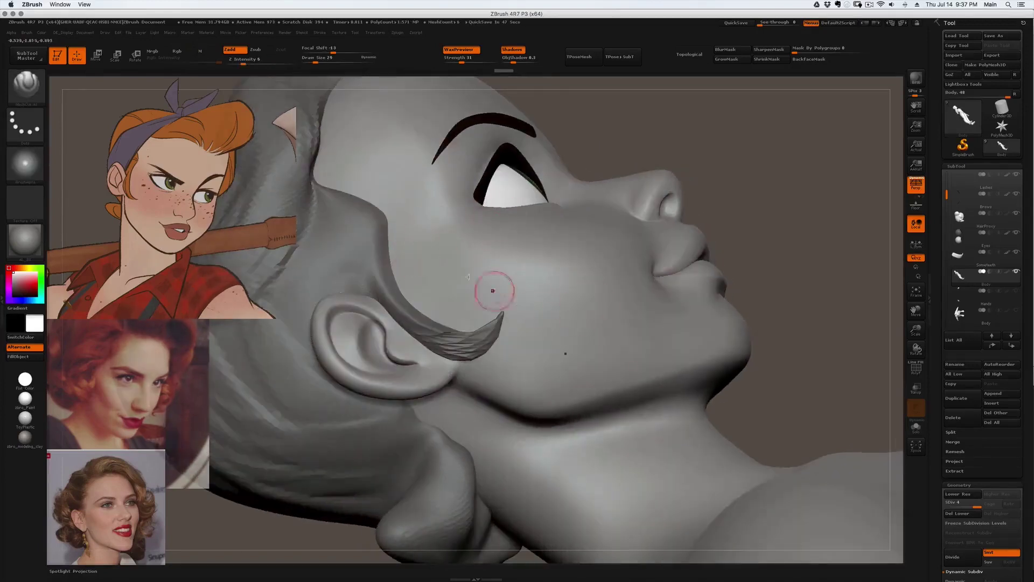
left_click_drag(373, 214, 581, 232)
left_click_drag(515, 232, 512, 230, "shift")
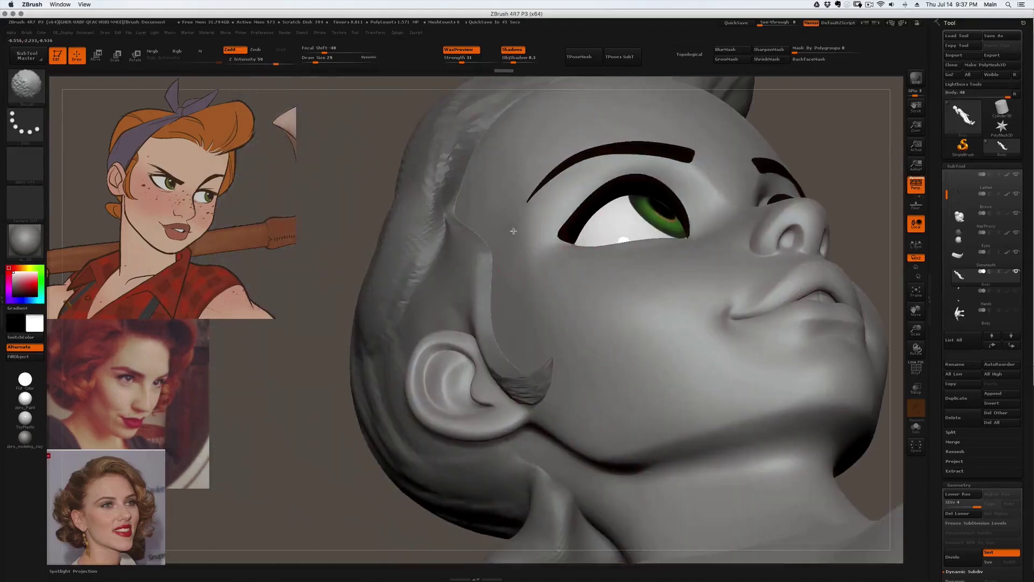
- Isolate the body subtool without hair and eyes, and set the brush's draw size to 17 for the eyelids
left_click_drag(328, 258, 361, 237)
mouse_move(803, 113)
left_mouse_down()
mouse_move(600, 258)
mouse_move(596, 230)
mouse_move(517, 245)
mouse_move(530, 247)
left_mouse_up()
right_click_drag(532, 246, 520, 238)
key("bracketright")
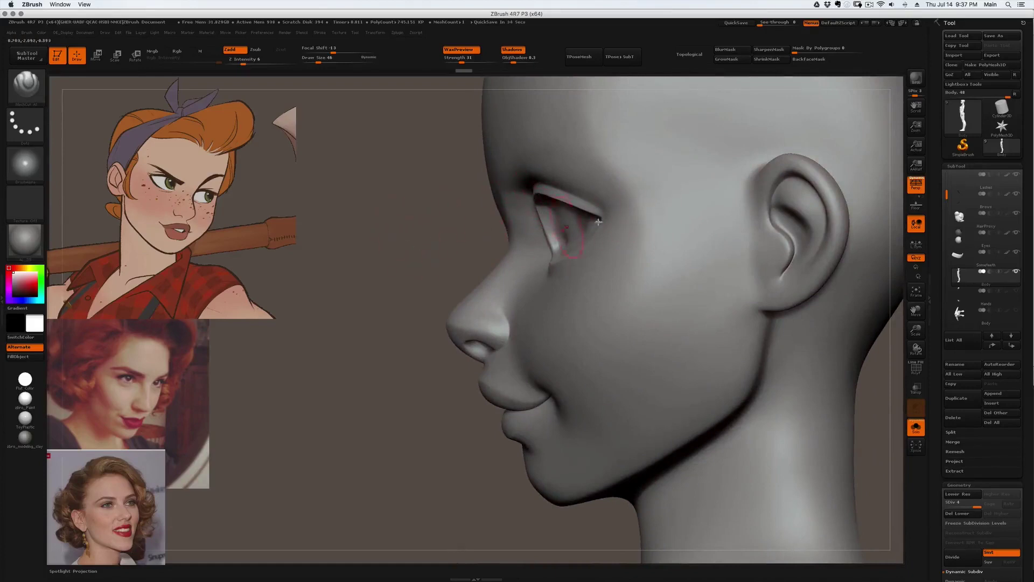
key("bracketleft")
key("bracketleft")
right_click_drag(568, 230, 509, 255, "alt")
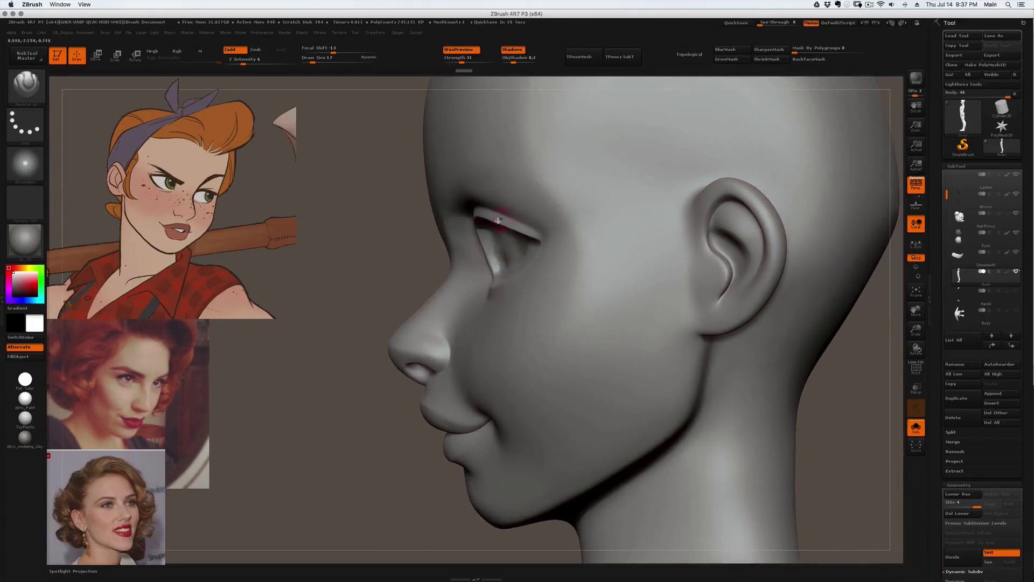
- Sculpt strokes across the cheekbone below the eye on the isolated head, checking its contour from several angles
key("ctrl+shift")
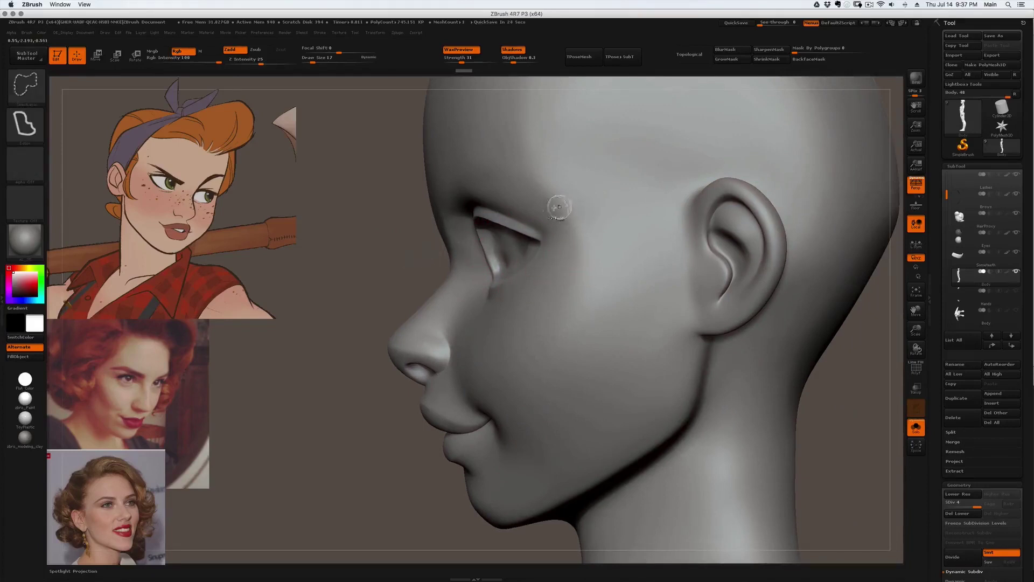
mouse_move(368, 225)
left_mouse_down("ctrl+shift")
mouse_move(377, 297)
mouse_move(400, 275)
mouse_move(353, 218)
mouse_move(378, 293)
mouse_move(372, 233)
mouse_move(435, 228)
mouse_move(318, 233)
left_mouse_up("ctrl+shift")
key("space")
left_click_drag(438, 258, 463, 248)
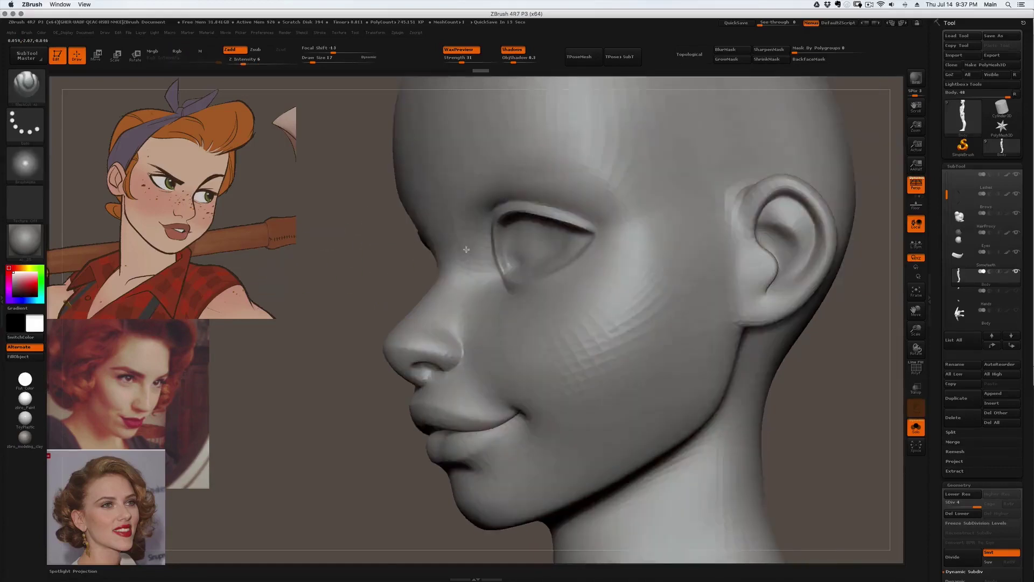
left_click_drag(371, 334, 570, 188)
mouse_move(416, 407)
left_mouse_down("ctrl+shift")
mouse_move(411, 335)
mouse_move(756, 335)
mouse_move(486, 298)
mouse_move(434, 369)
mouse_move(325, 393)
left_mouse_up("ctrl+shift")
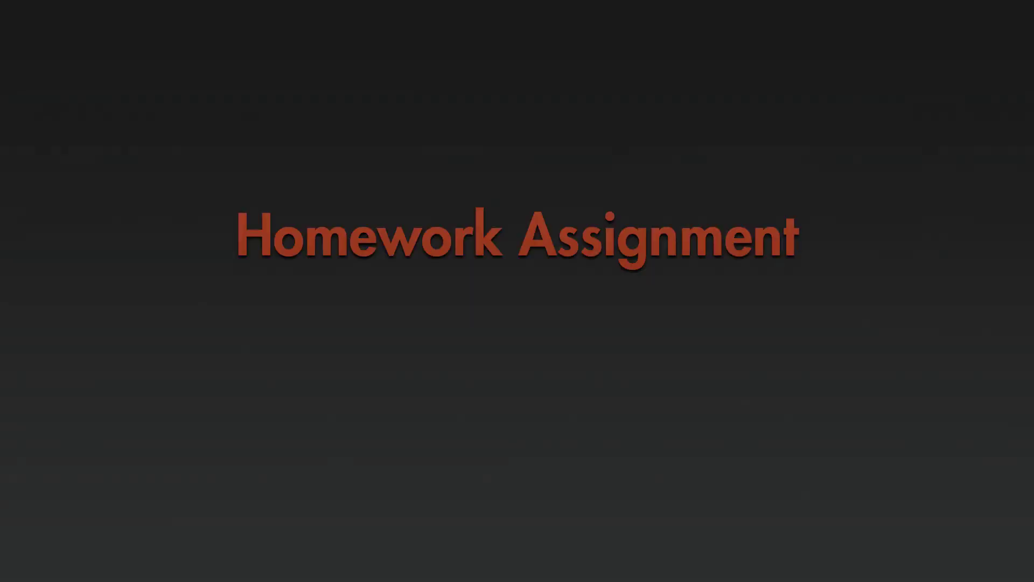